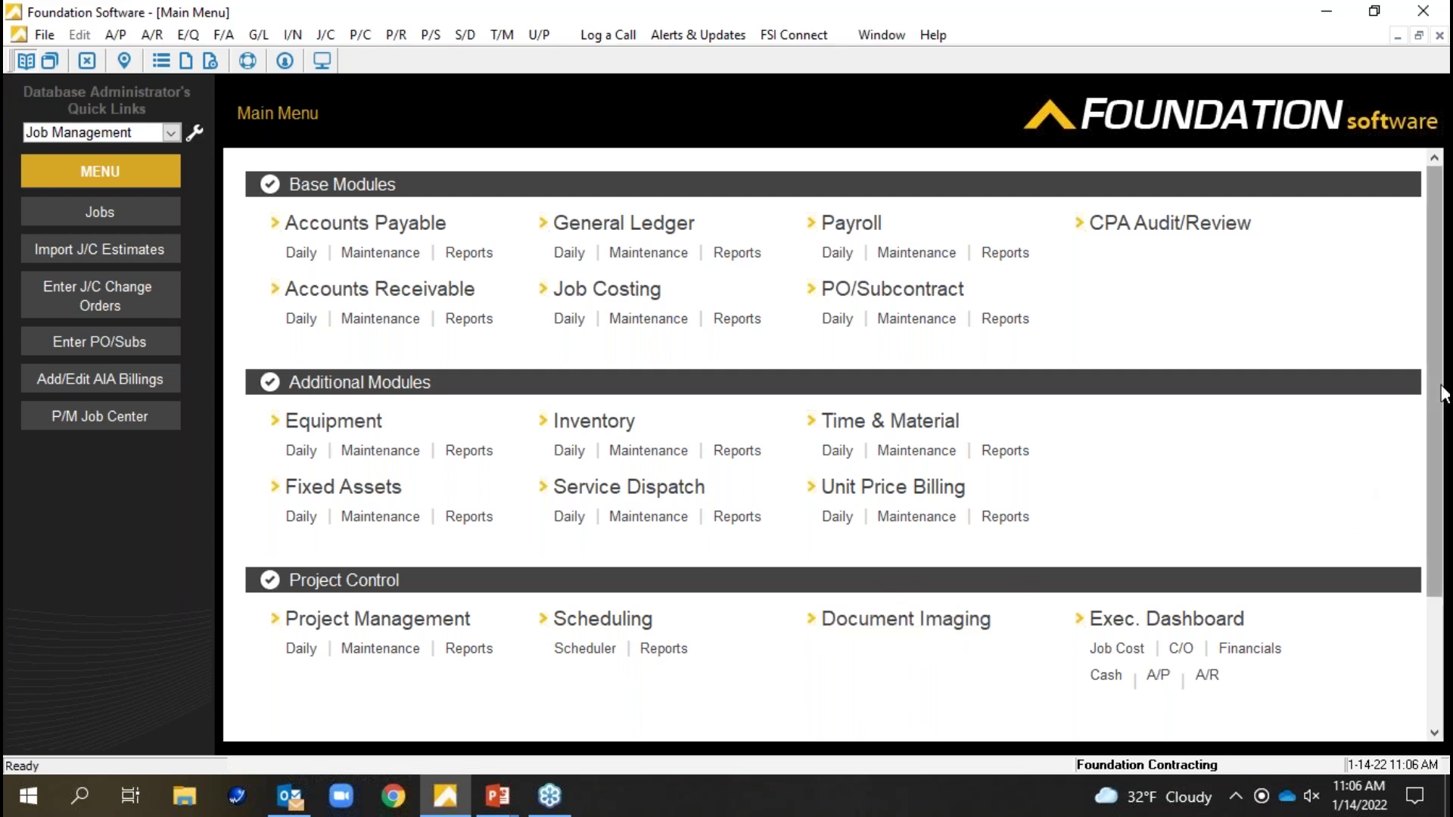
- Look over the Main Menu's sections from Base Modules down to Tools
scroll(1444, 459, "down", 1)
scroll(1444, 458, "down", 2)
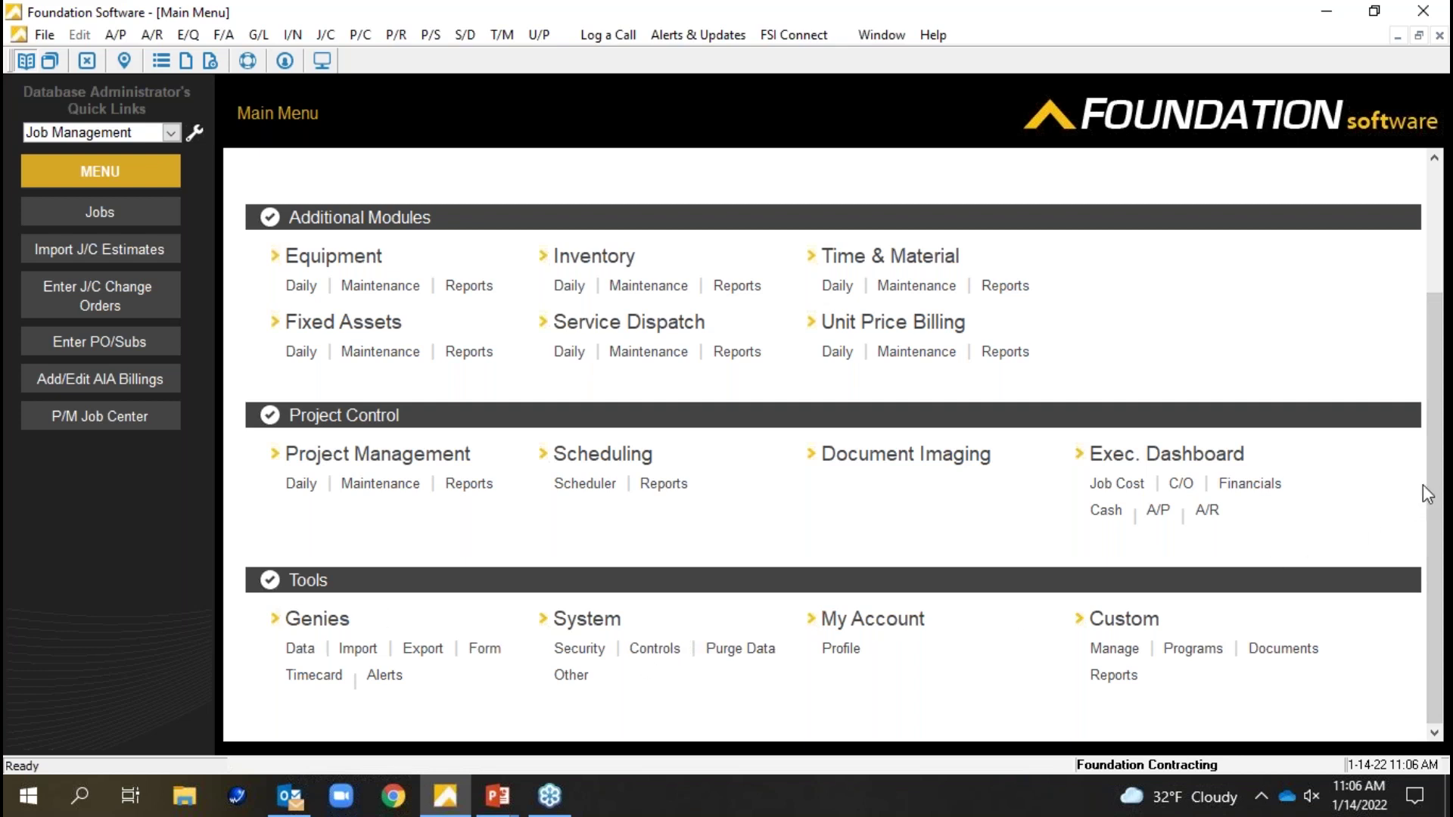
left_click_drag(1431, 493, 1444, 344)
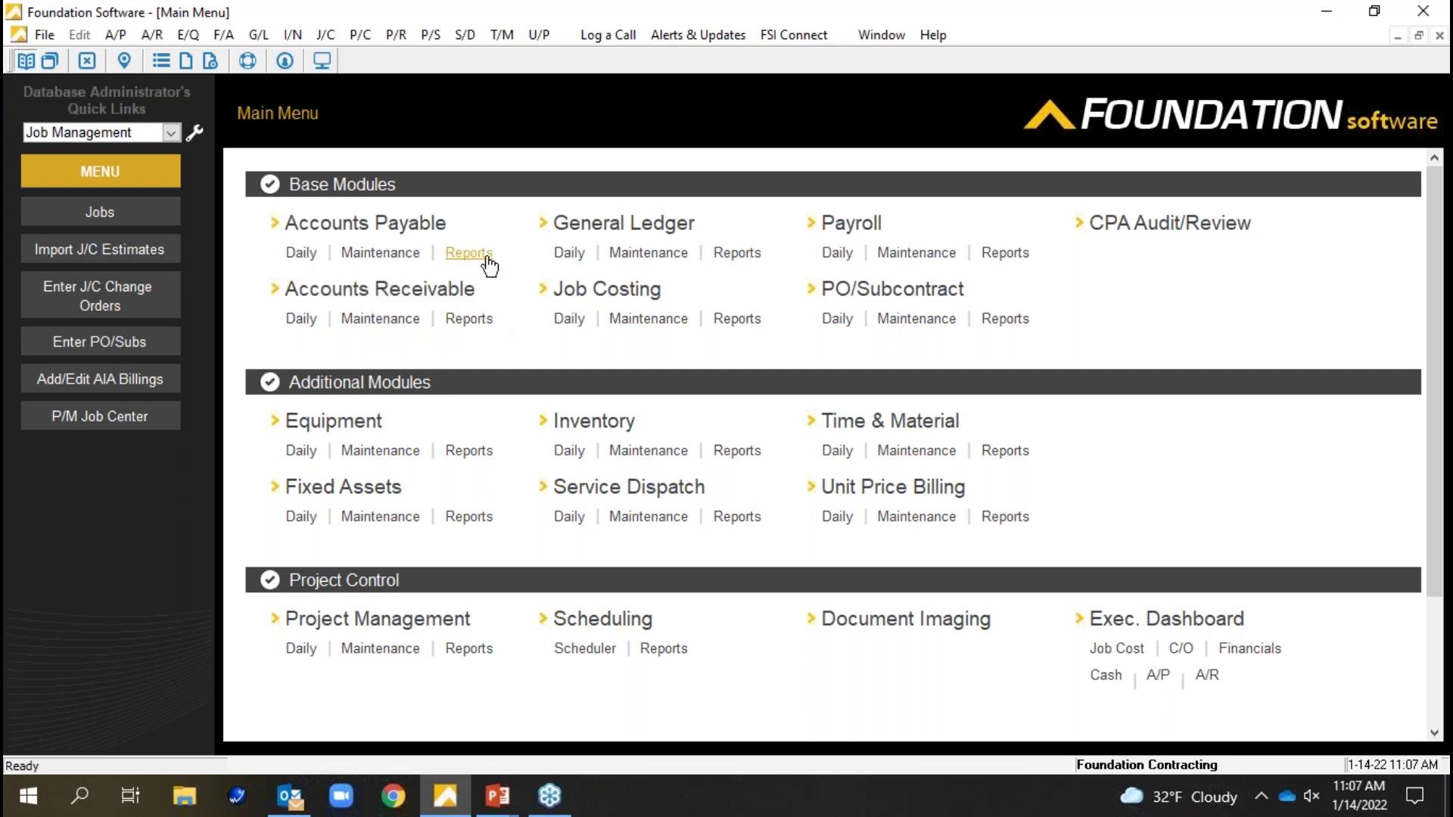
scroll(1150, 423, "down", 2)
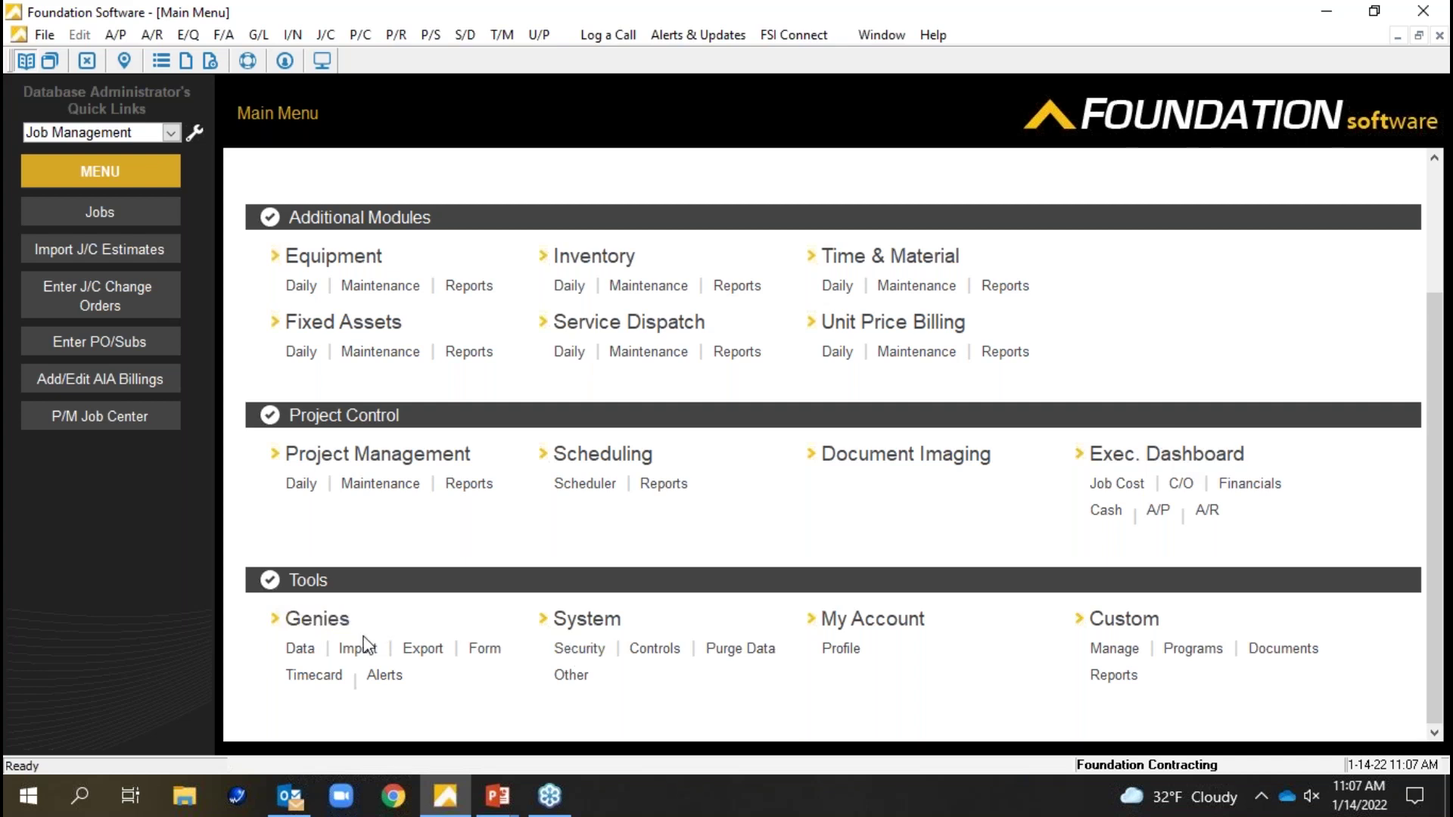
scroll(976, 454, "up", 2)
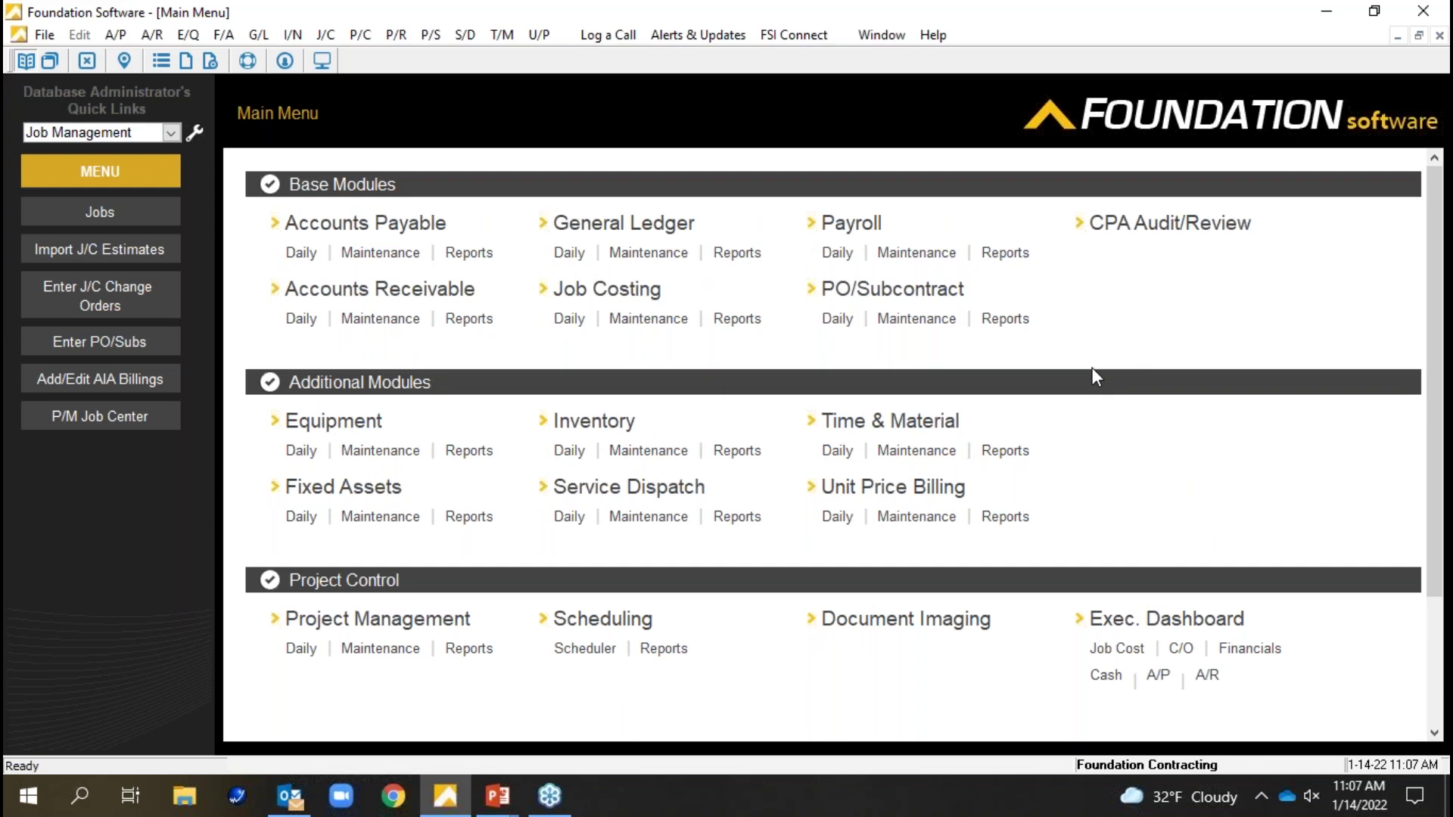
- Examine the available Quick Links categories and the options for managing and adding them, without creating a new category
left_click(172, 132)
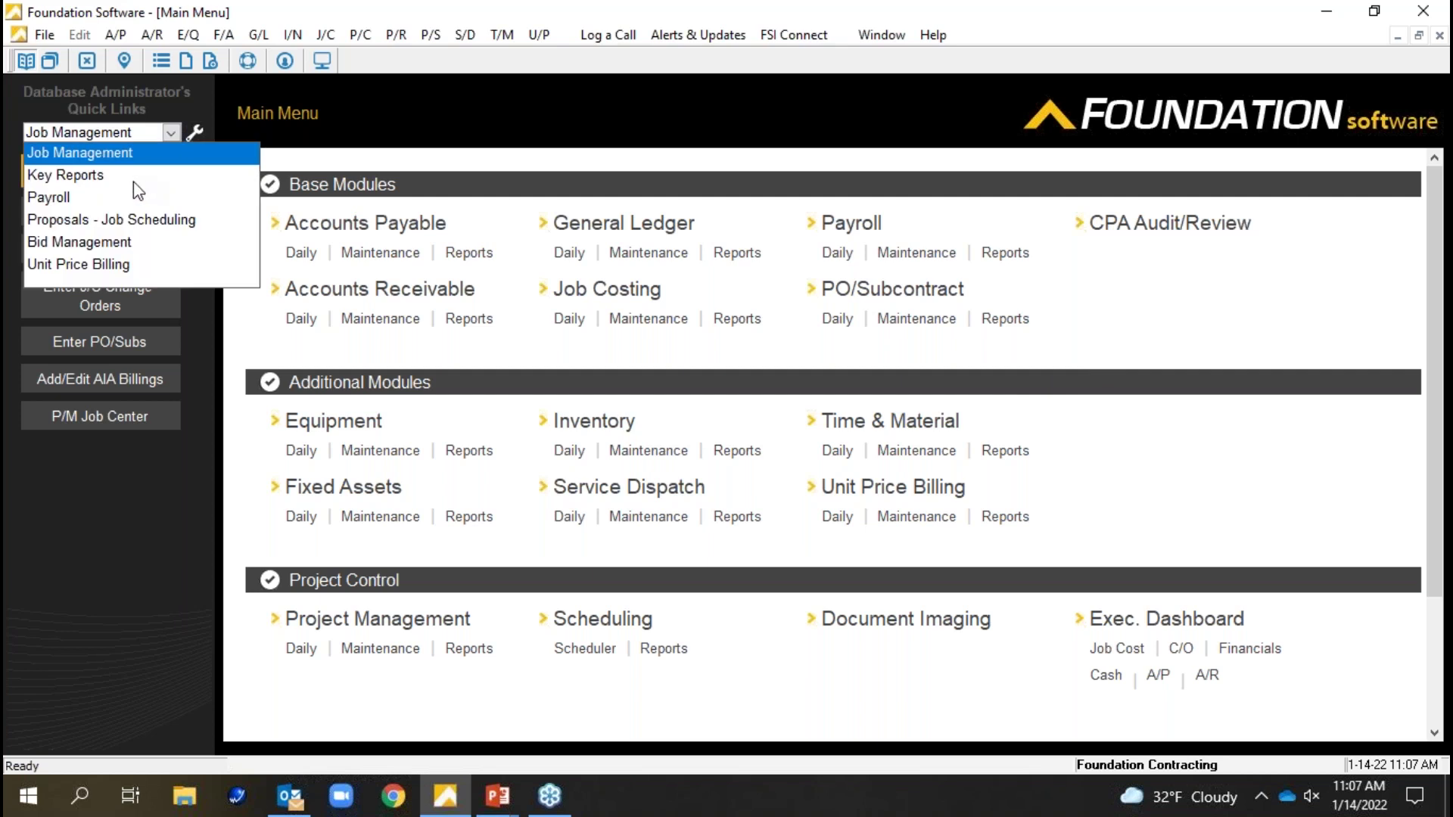
left_click(134, 152)
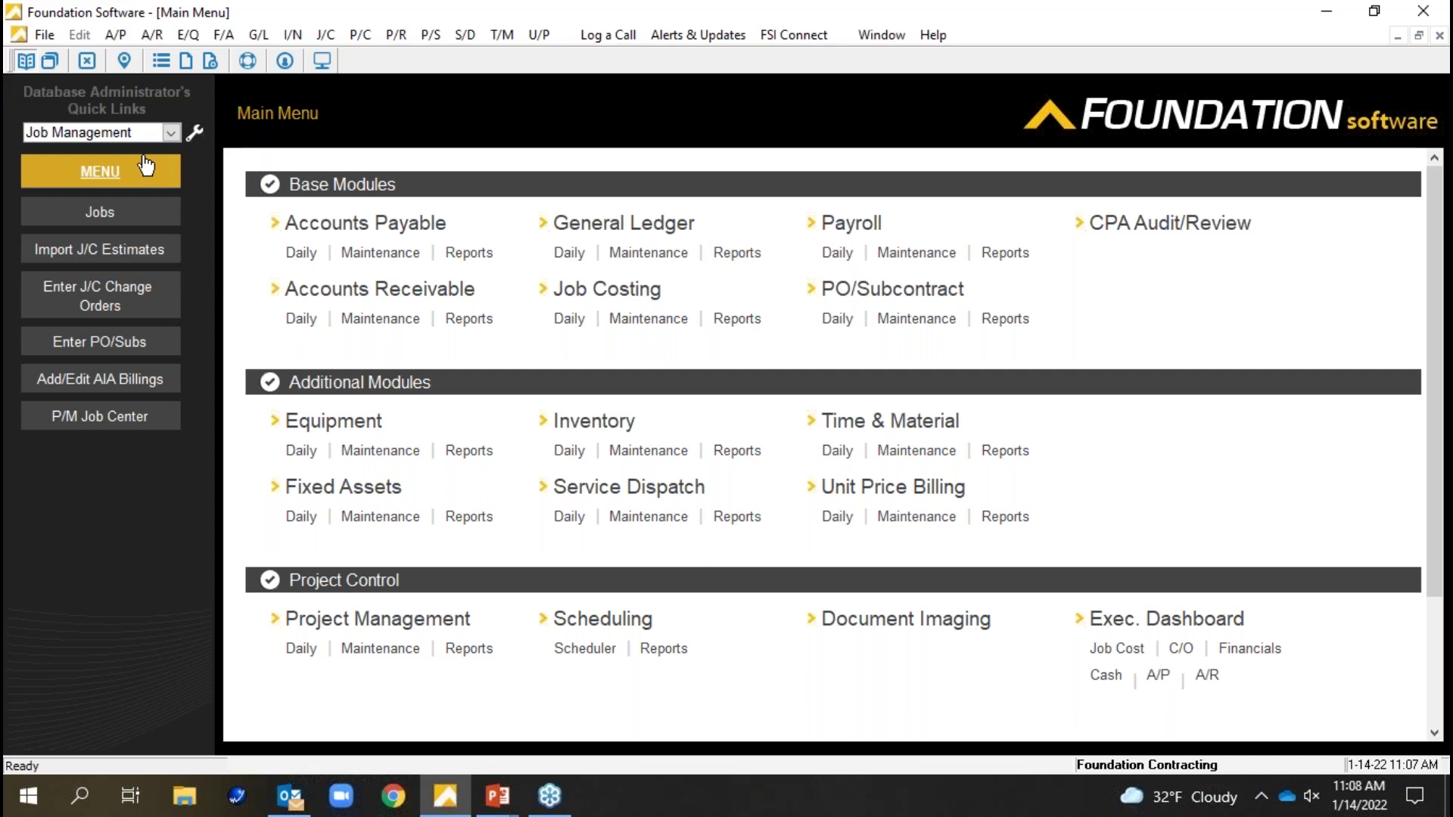
left_click(141, 134)
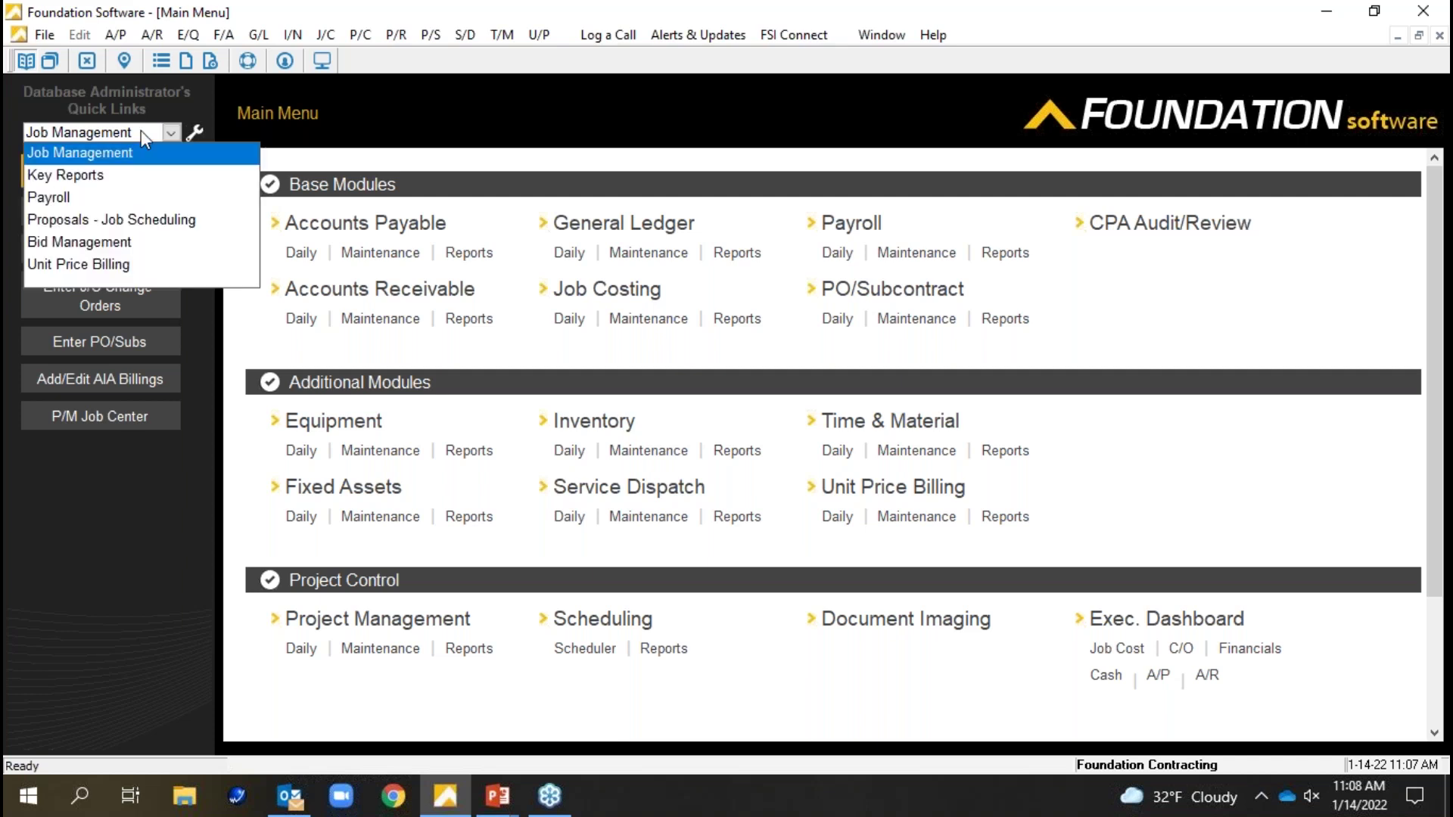
left_click(195, 131)
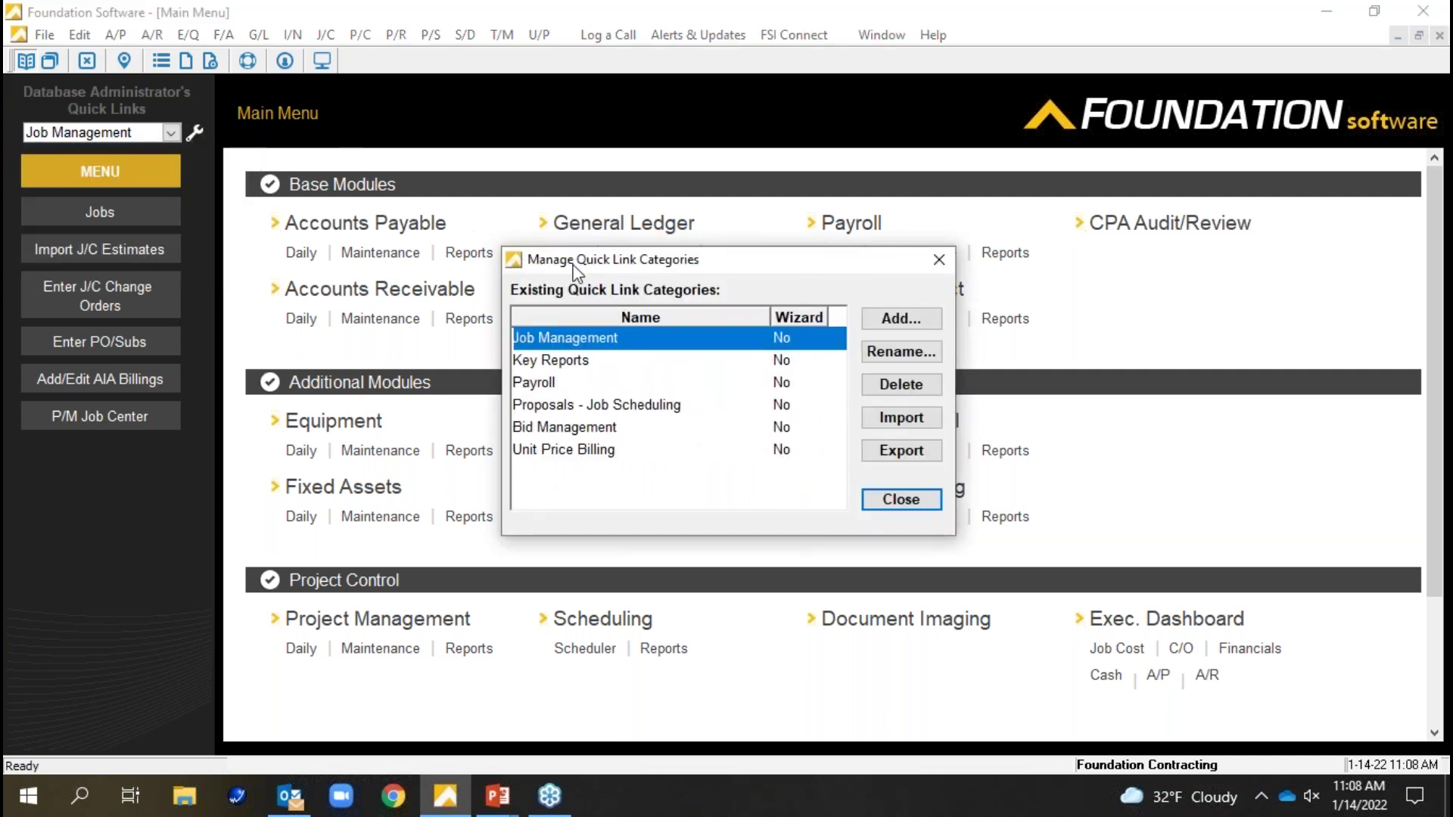
left_click(939, 259)
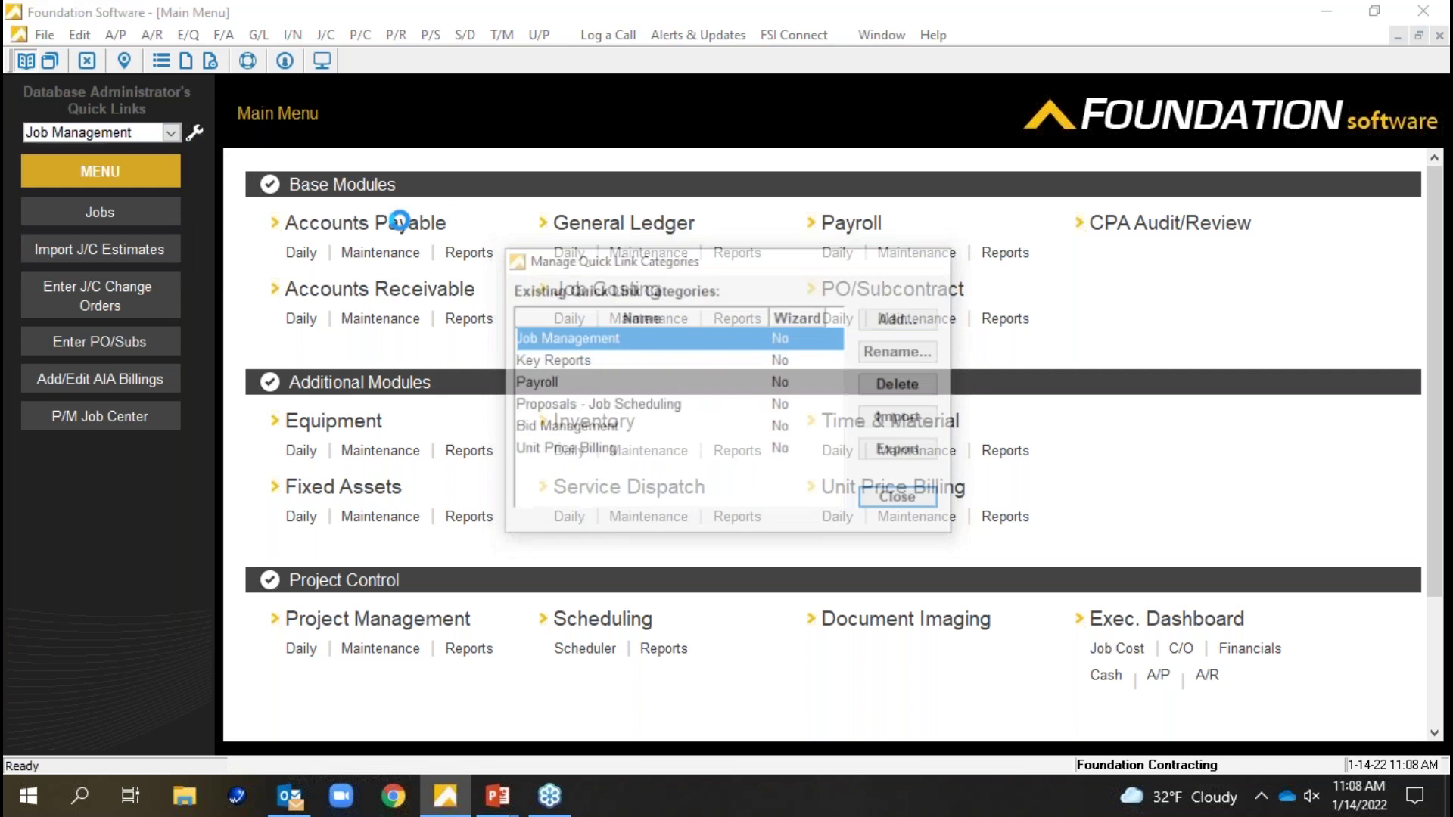
left_click(200, 134)
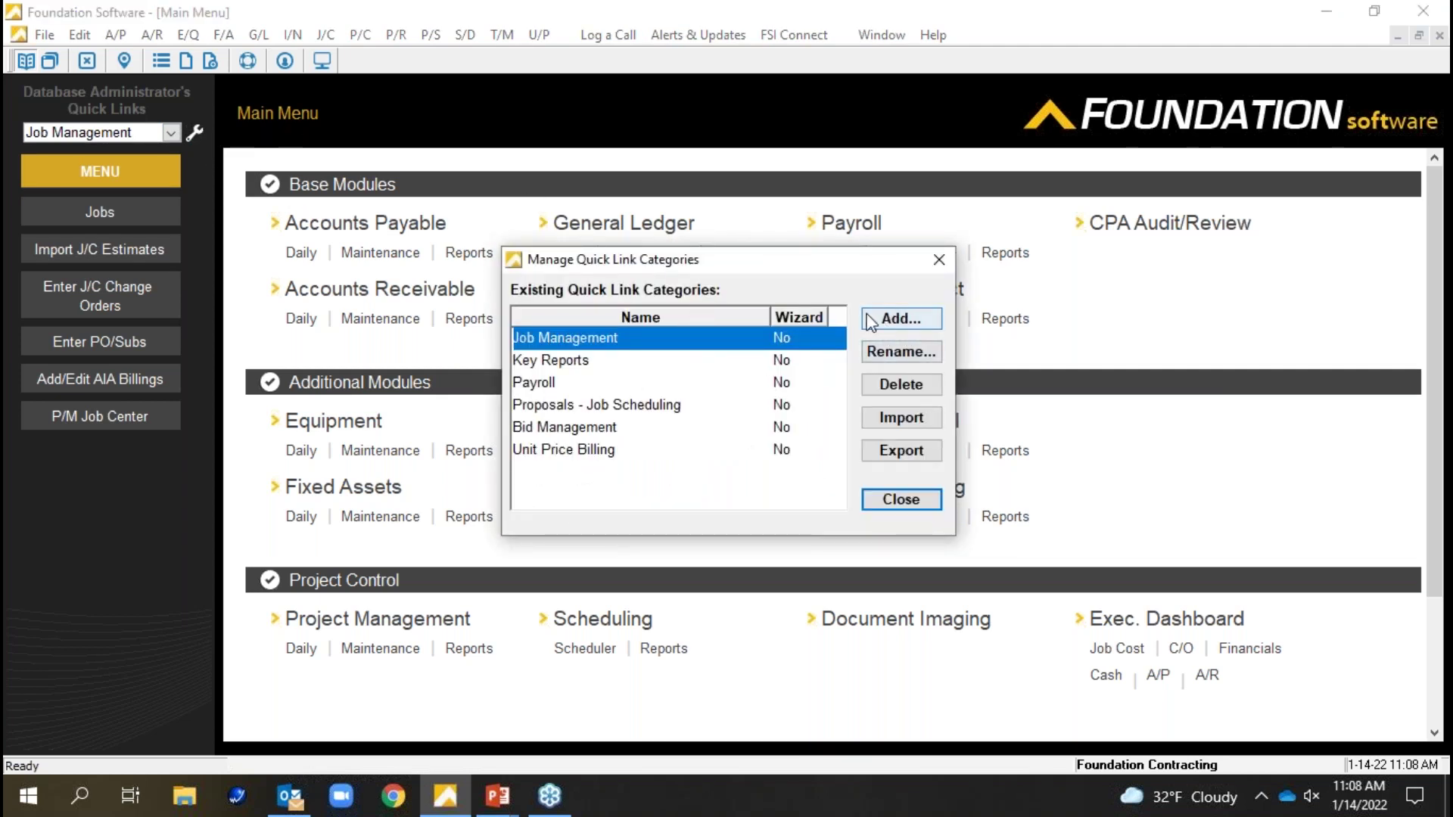
left_click(909, 320)
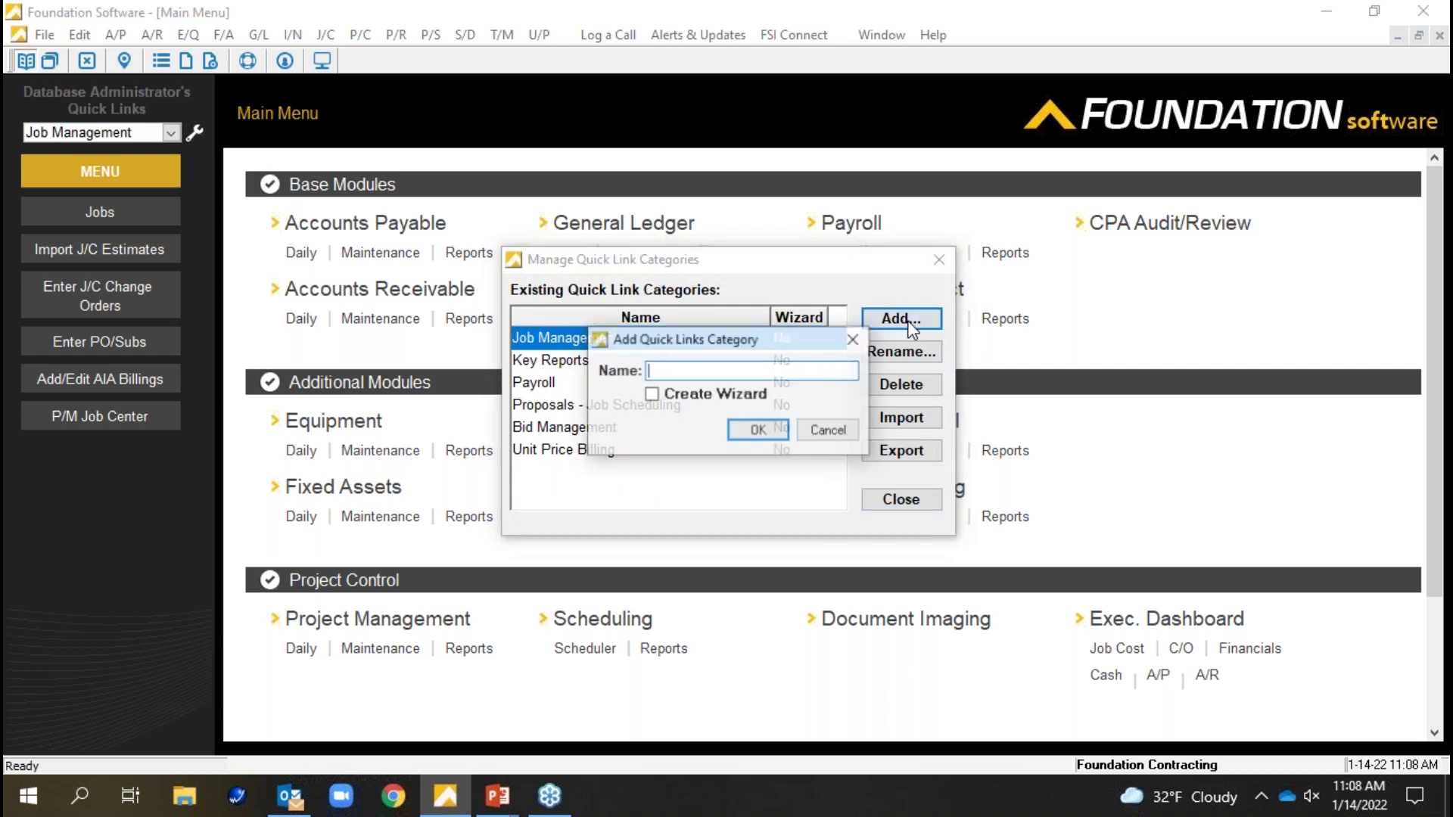
left_click(832, 432)
left_click(939, 260)
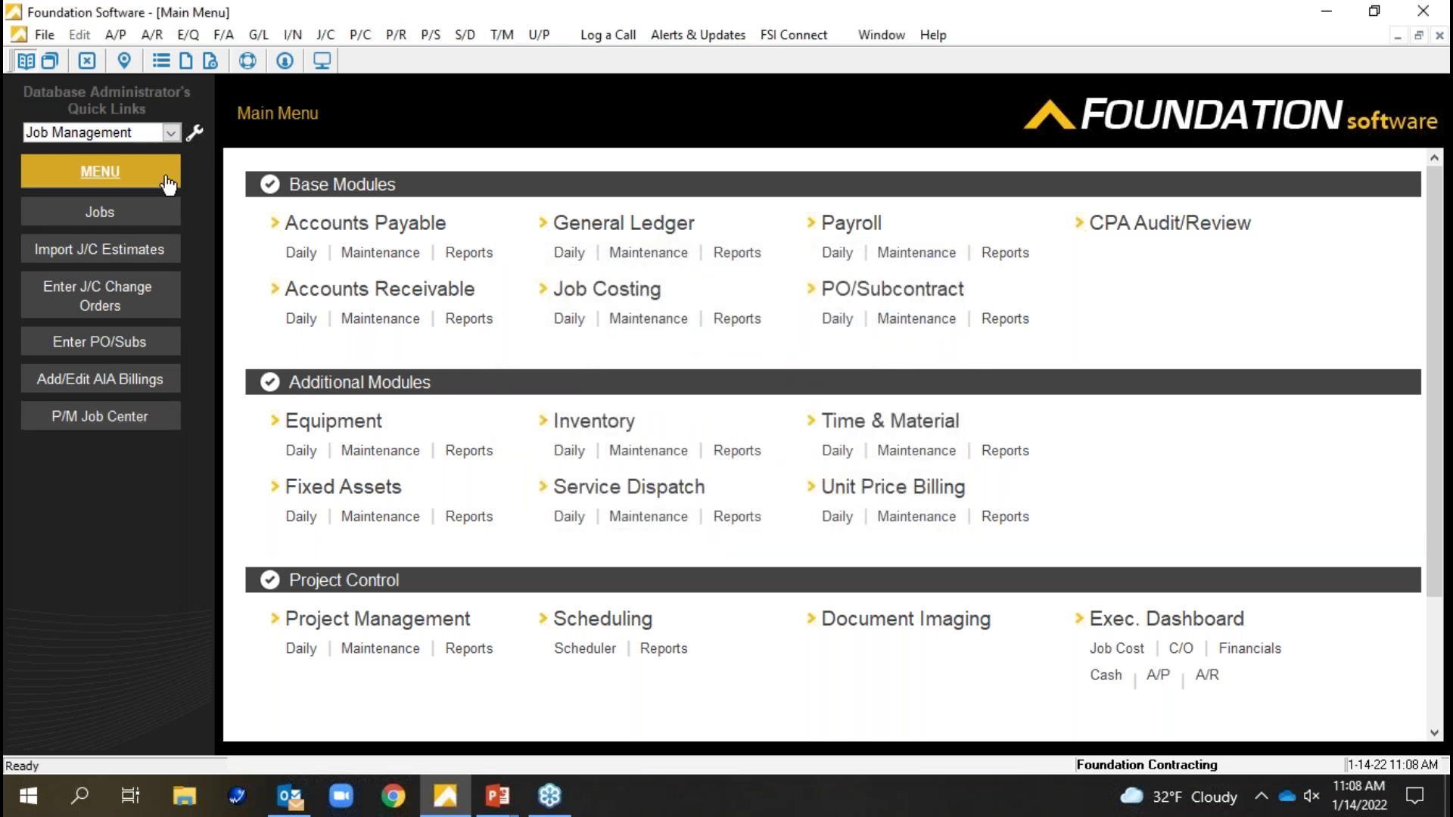
- Switch the Quick Links to Key Reports, add the Accounts Receivable Aging Report to them, and return to the Main Menu
left_click(172, 133)
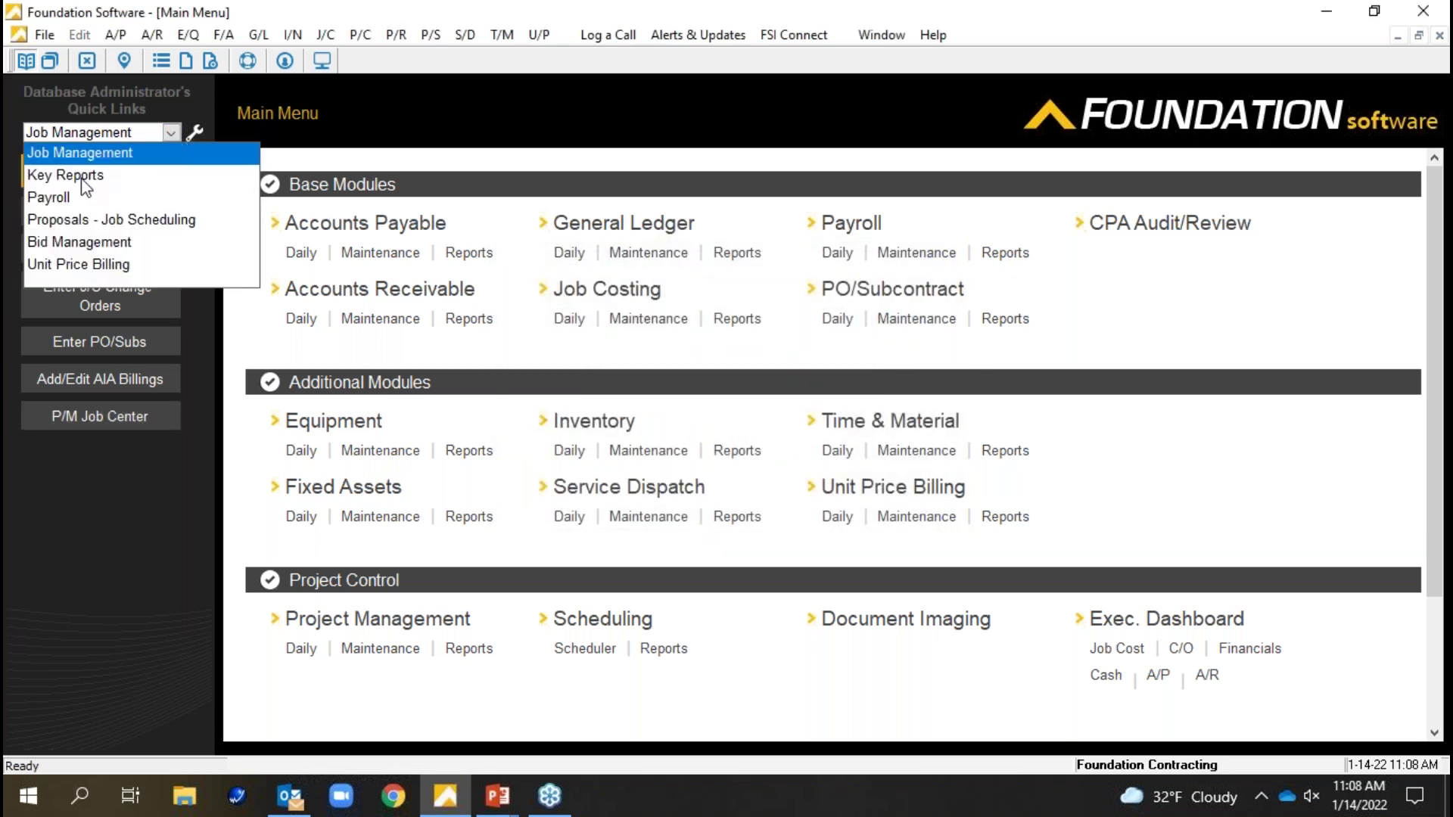
left_click(83, 176)
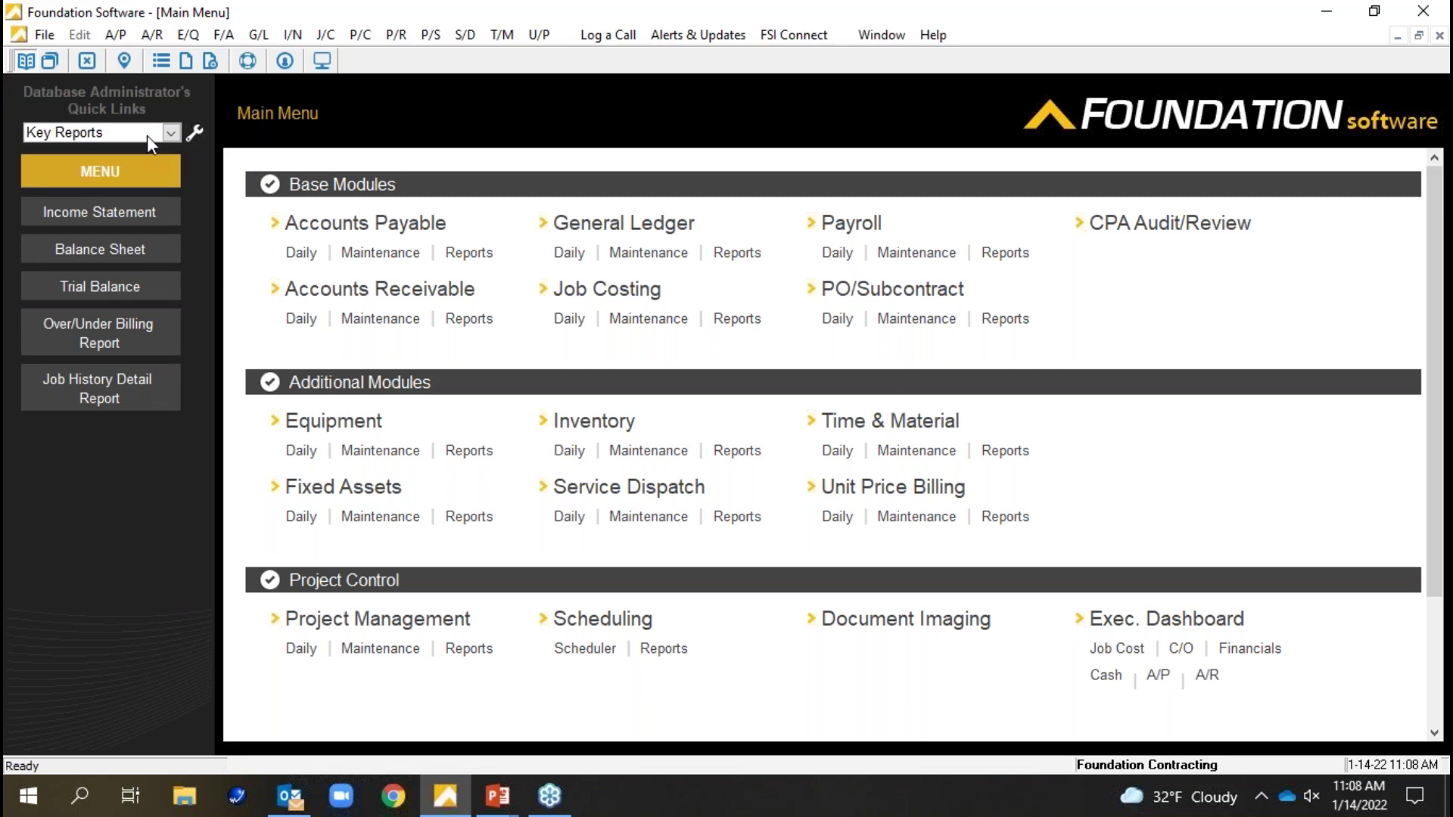
left_click(171, 133)
left_click(409, 102)
left_click_drag(347, 248, 148, 464)
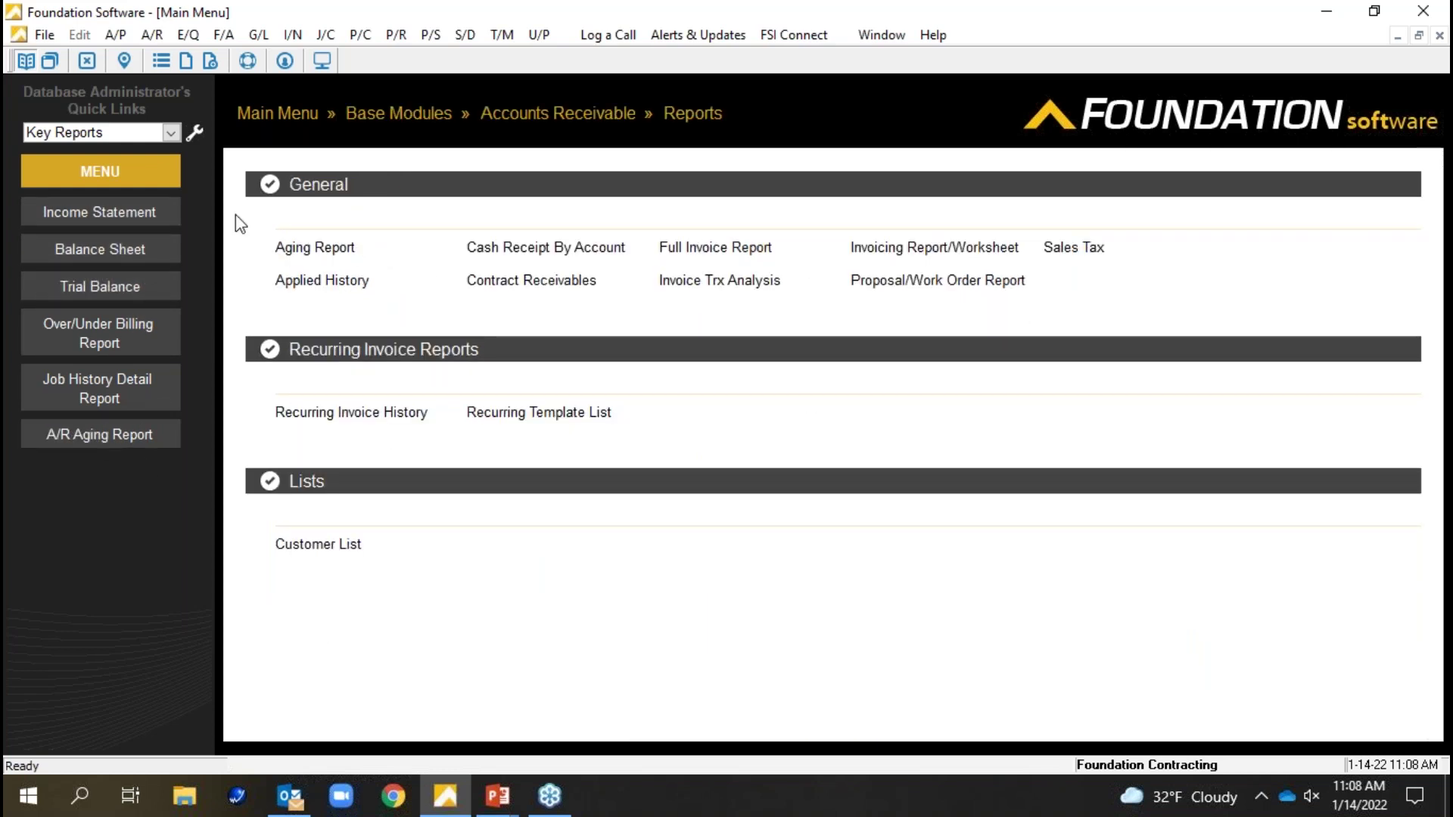
left_click(280, 117)
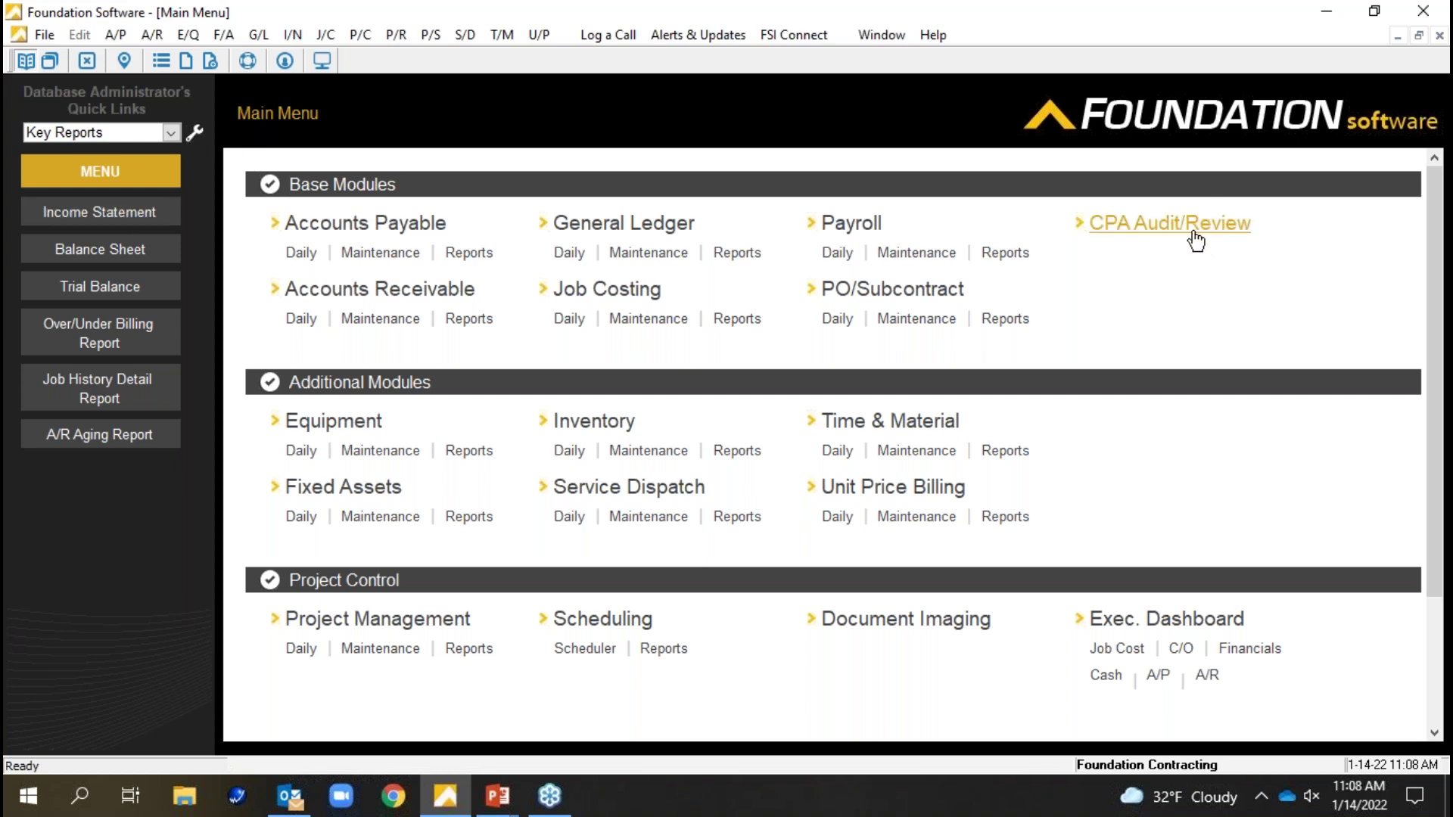
- Examine the reports offered in the CPA Audit/Review console and exit back to the Main Menu
left_click(1164, 238)
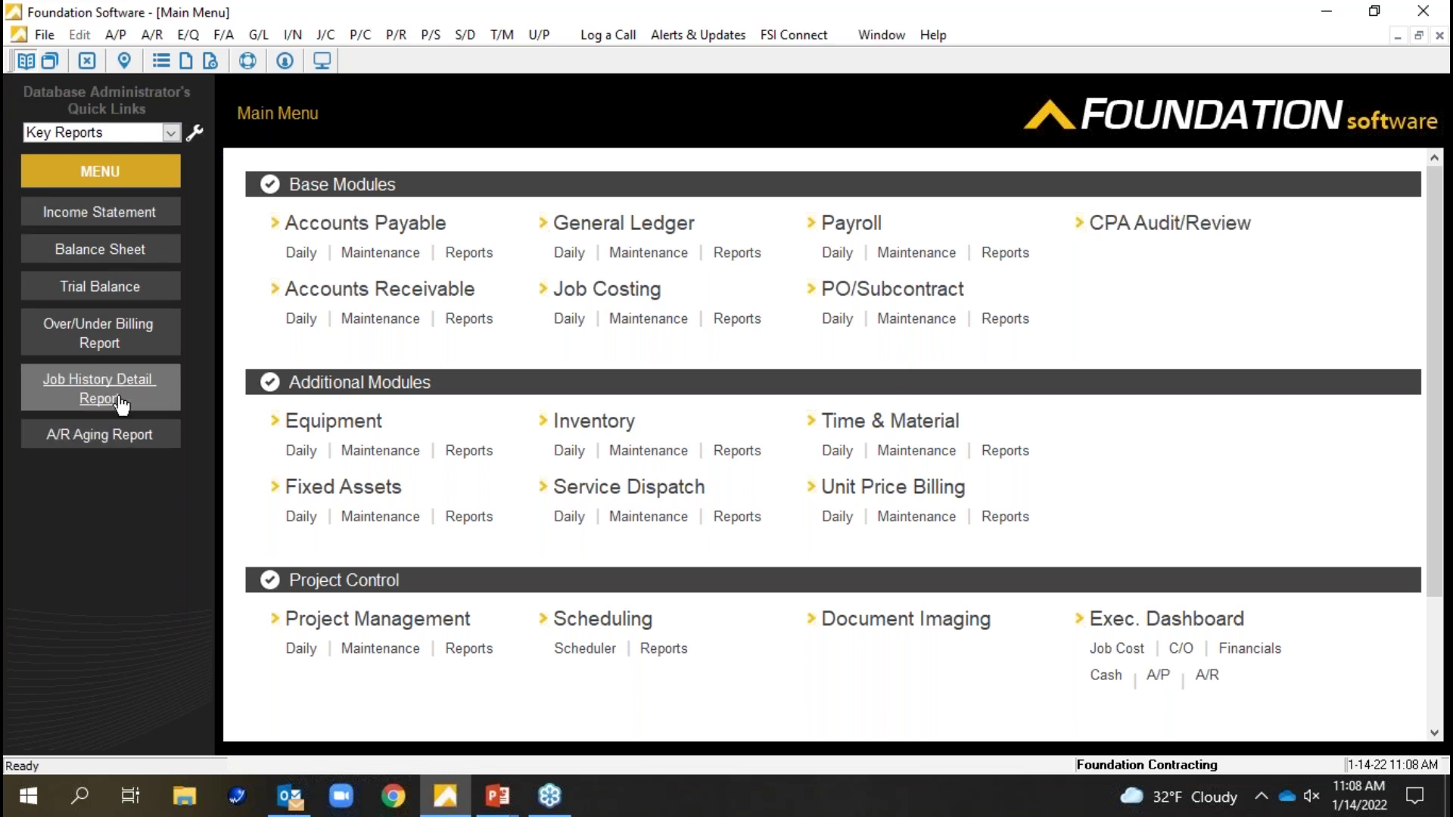
left_click(1151, 231)
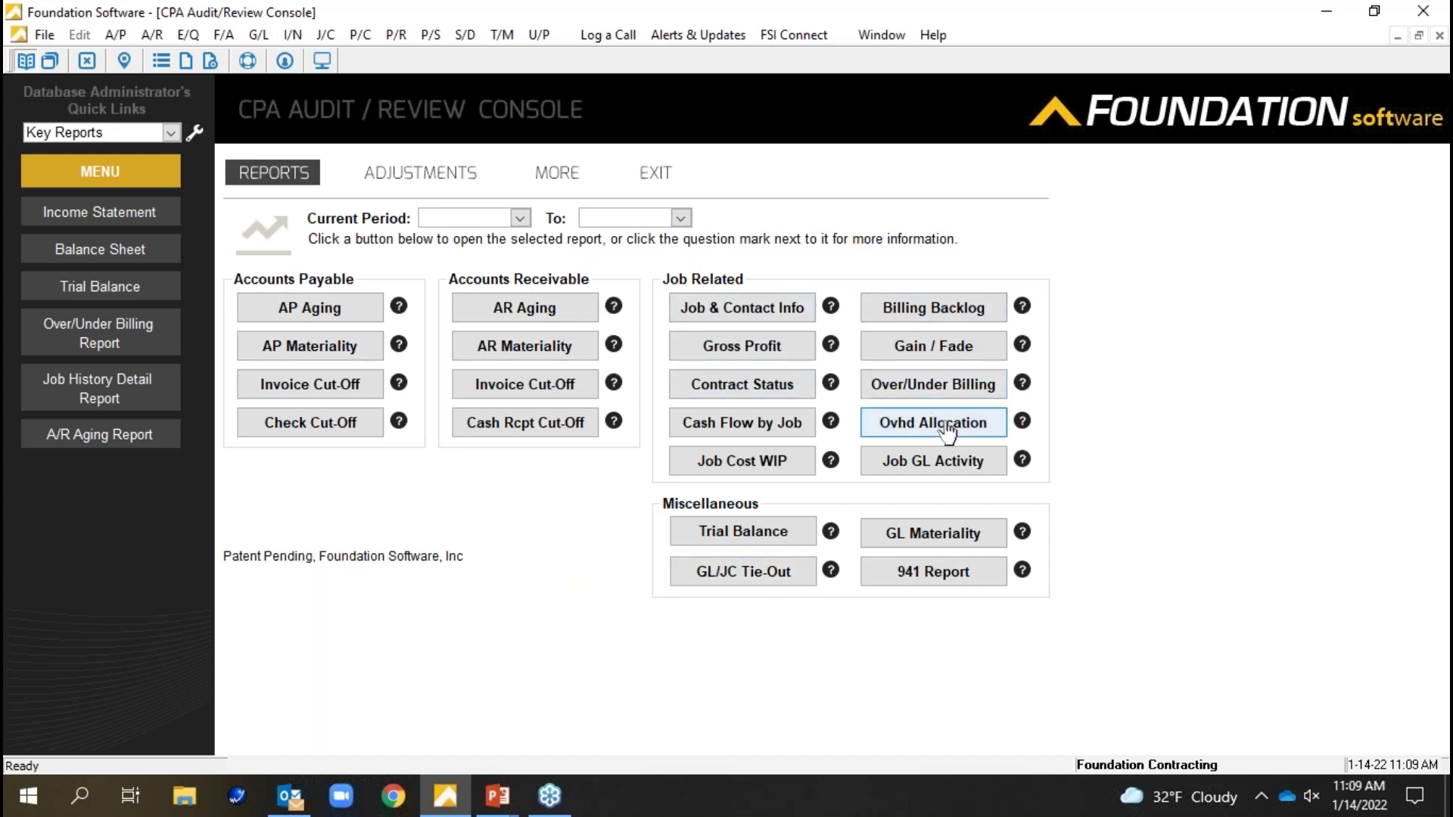
left_click(667, 180)
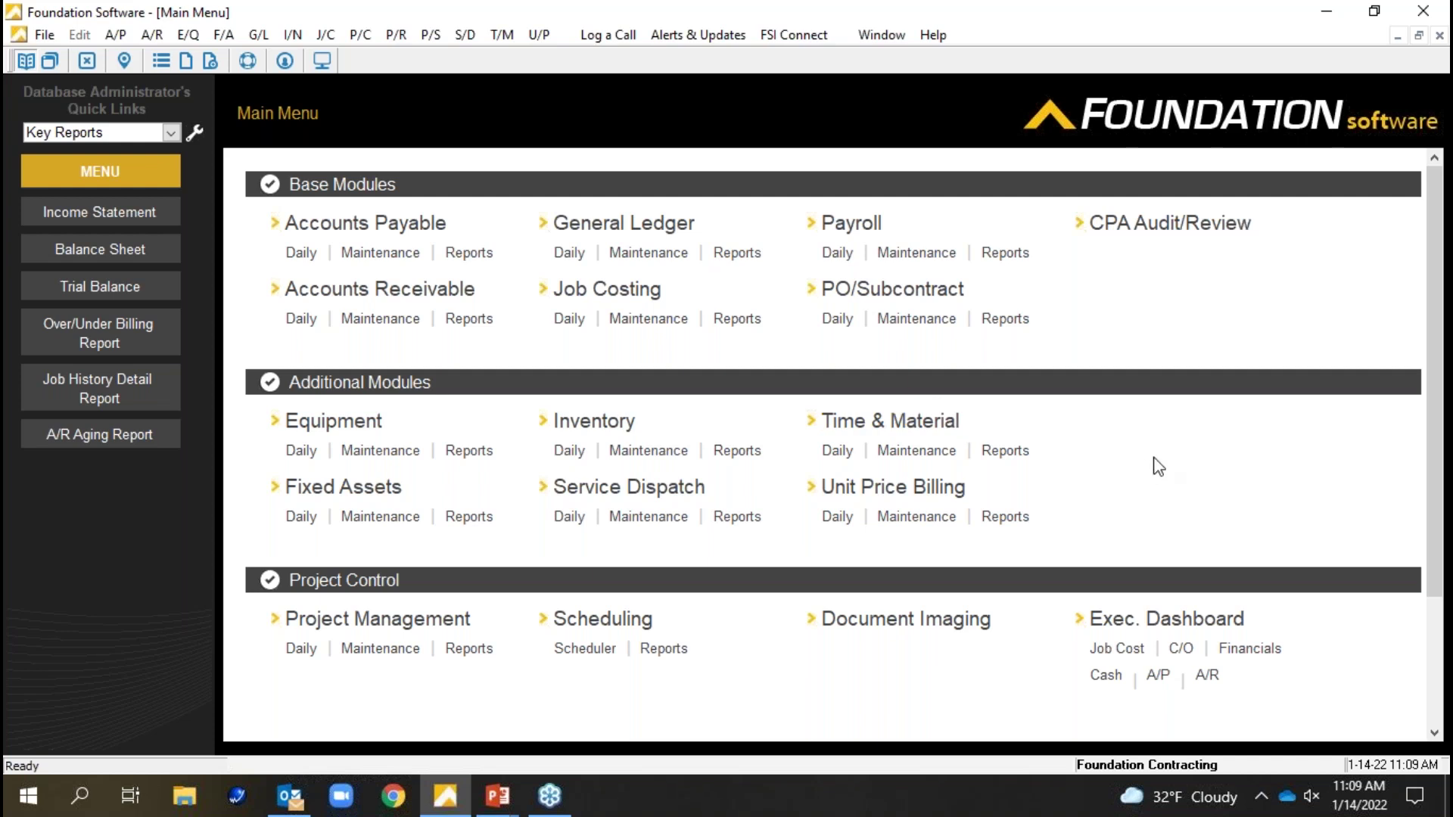
- Open the A/P control record from the System controls in the Tools section
scroll(1152, 458, "down", 3)
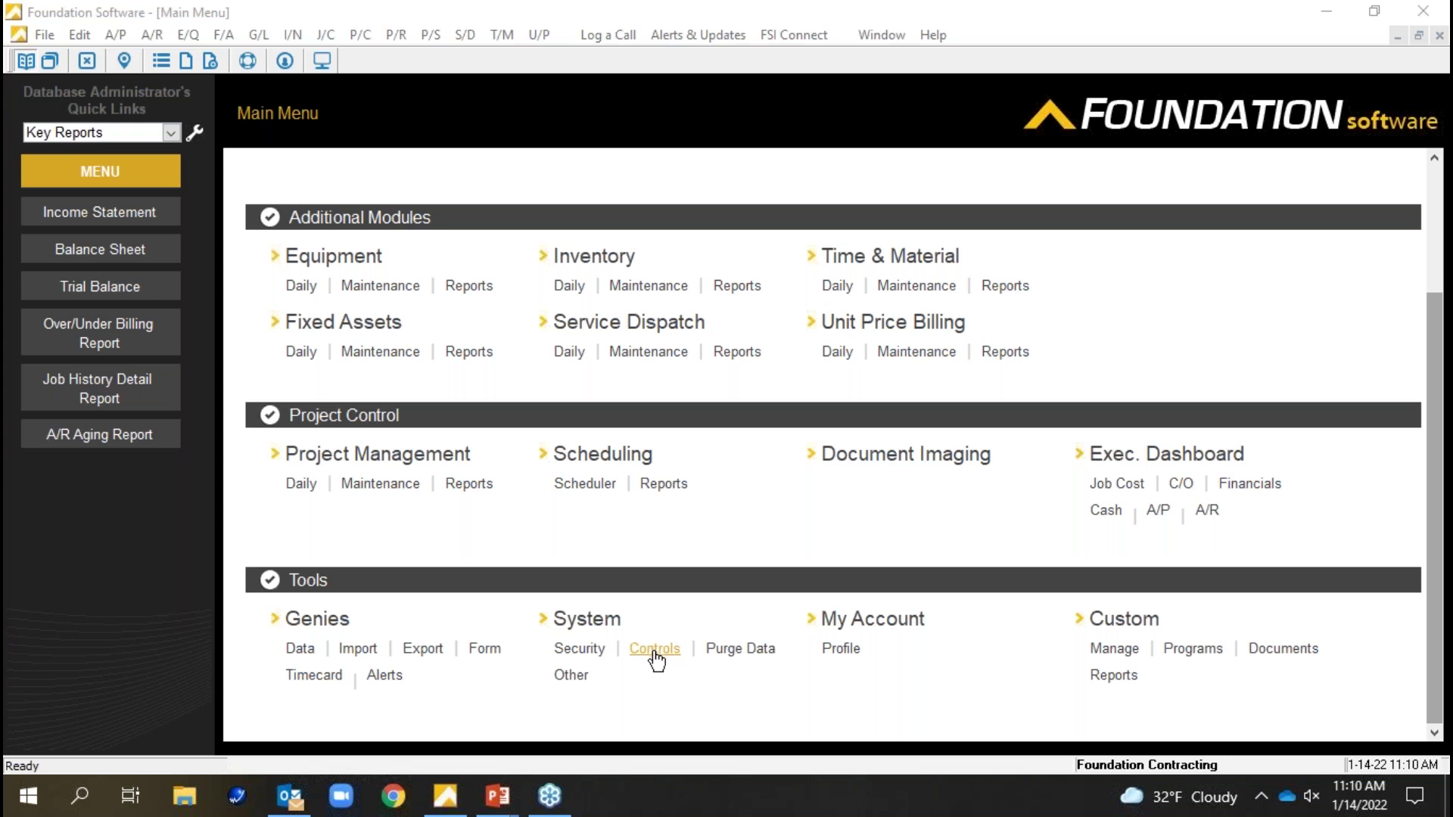
scroll(655, 659, "up", 2)
scroll(759, 675, "down", 2)
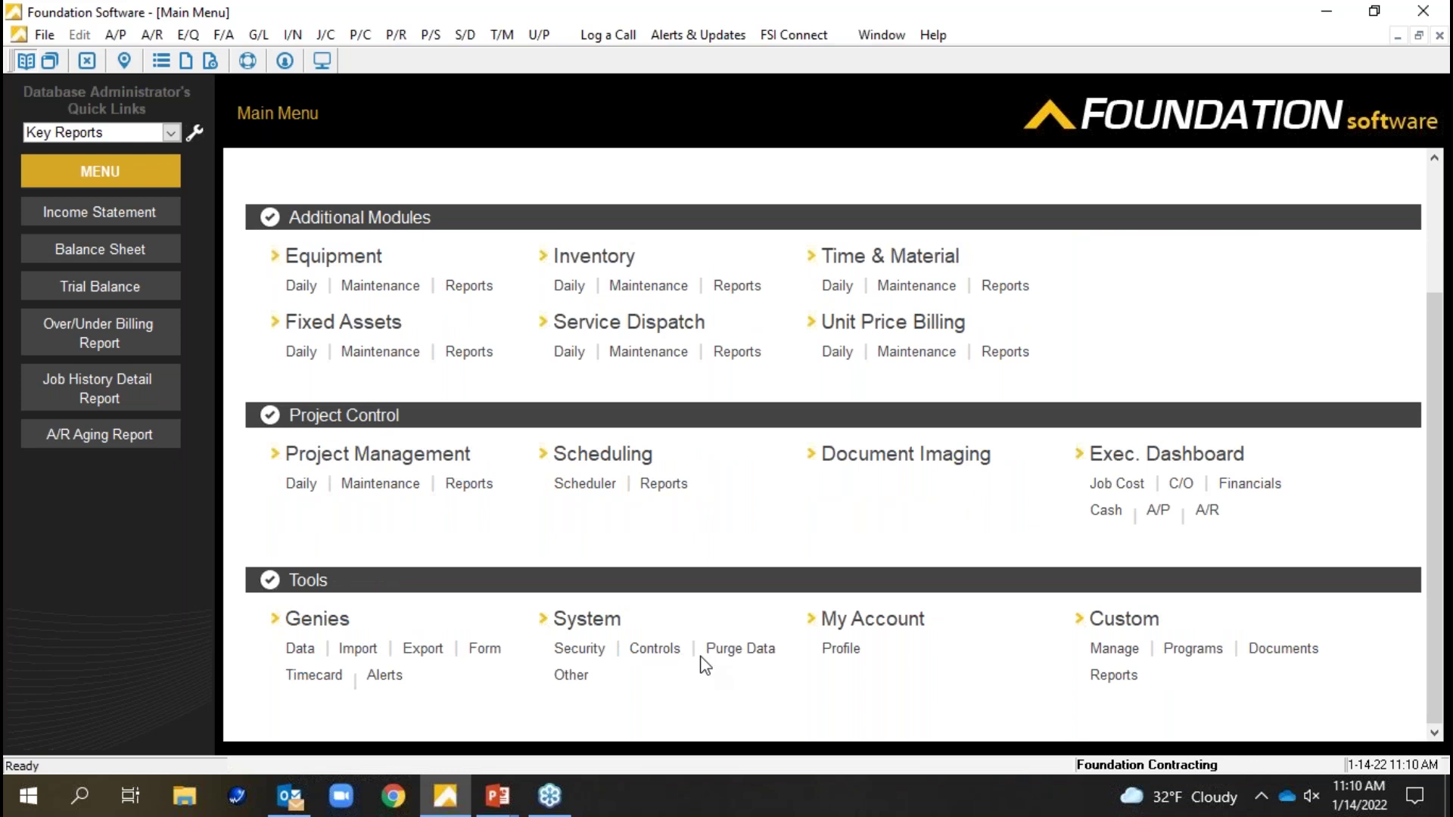
left_click(650, 651)
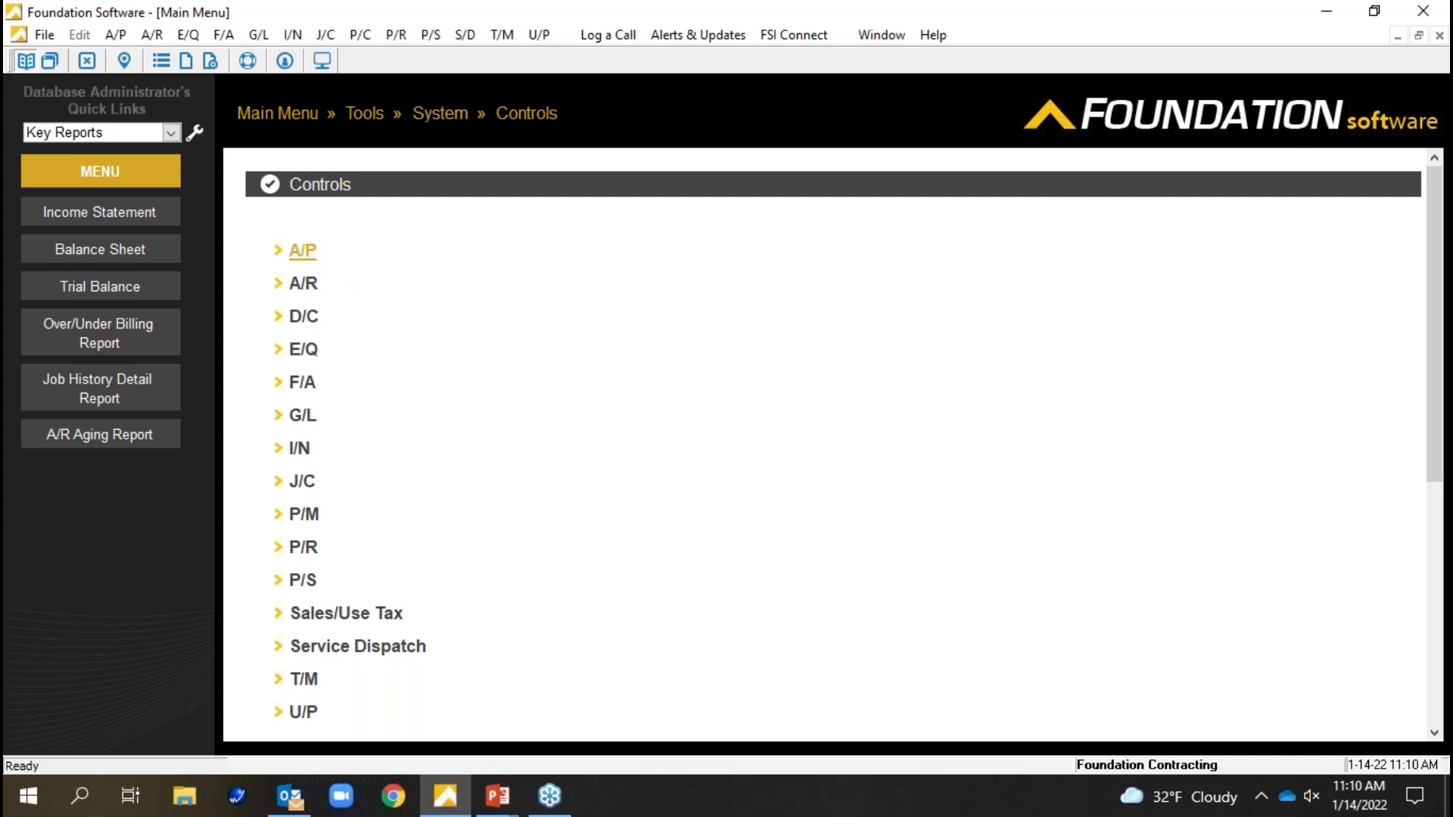
left_click(304, 253)
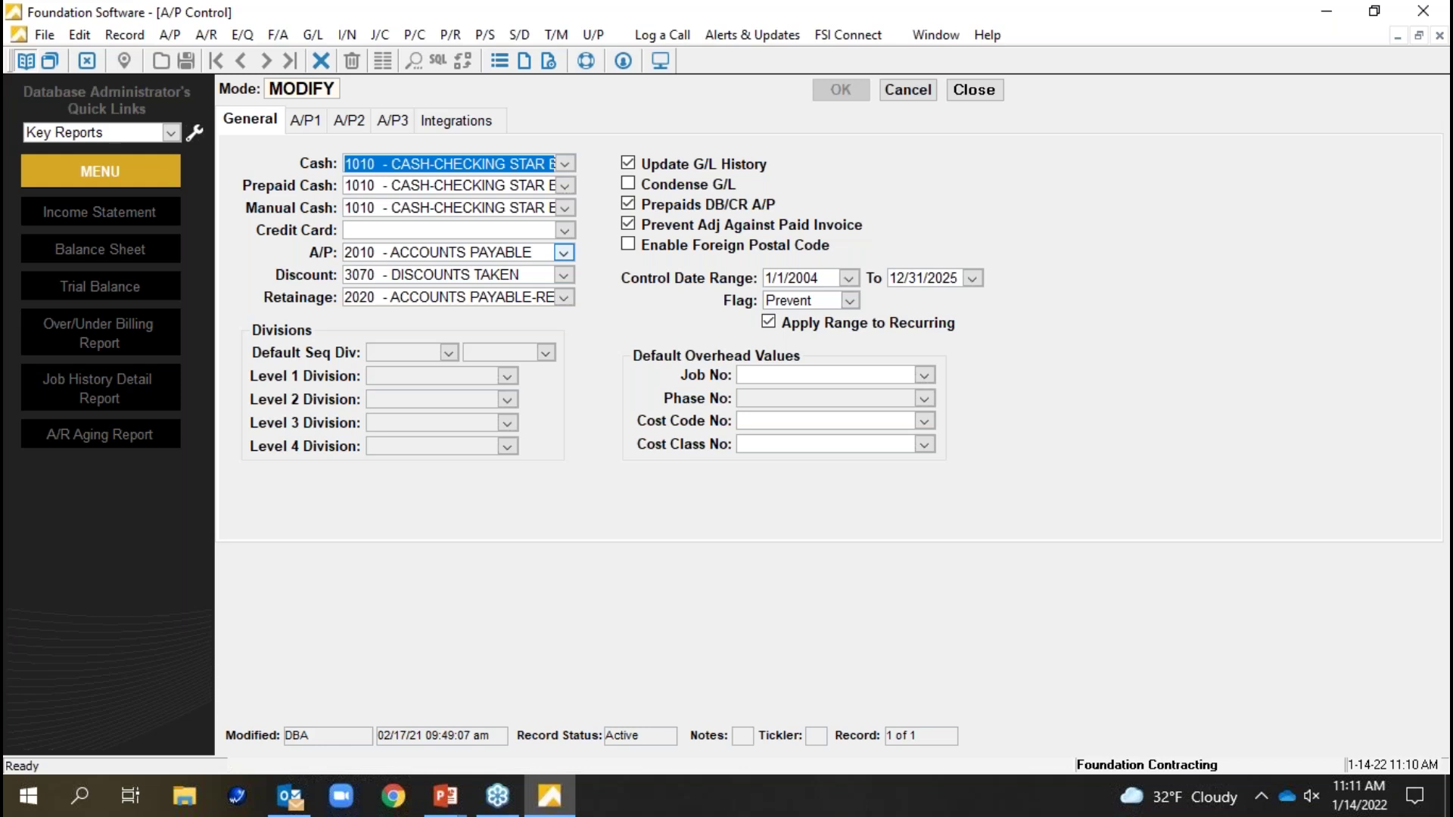
- Set the default A/P credit card account to 2215 - American Express
left_click(448, 189)
left_click(454, 209)
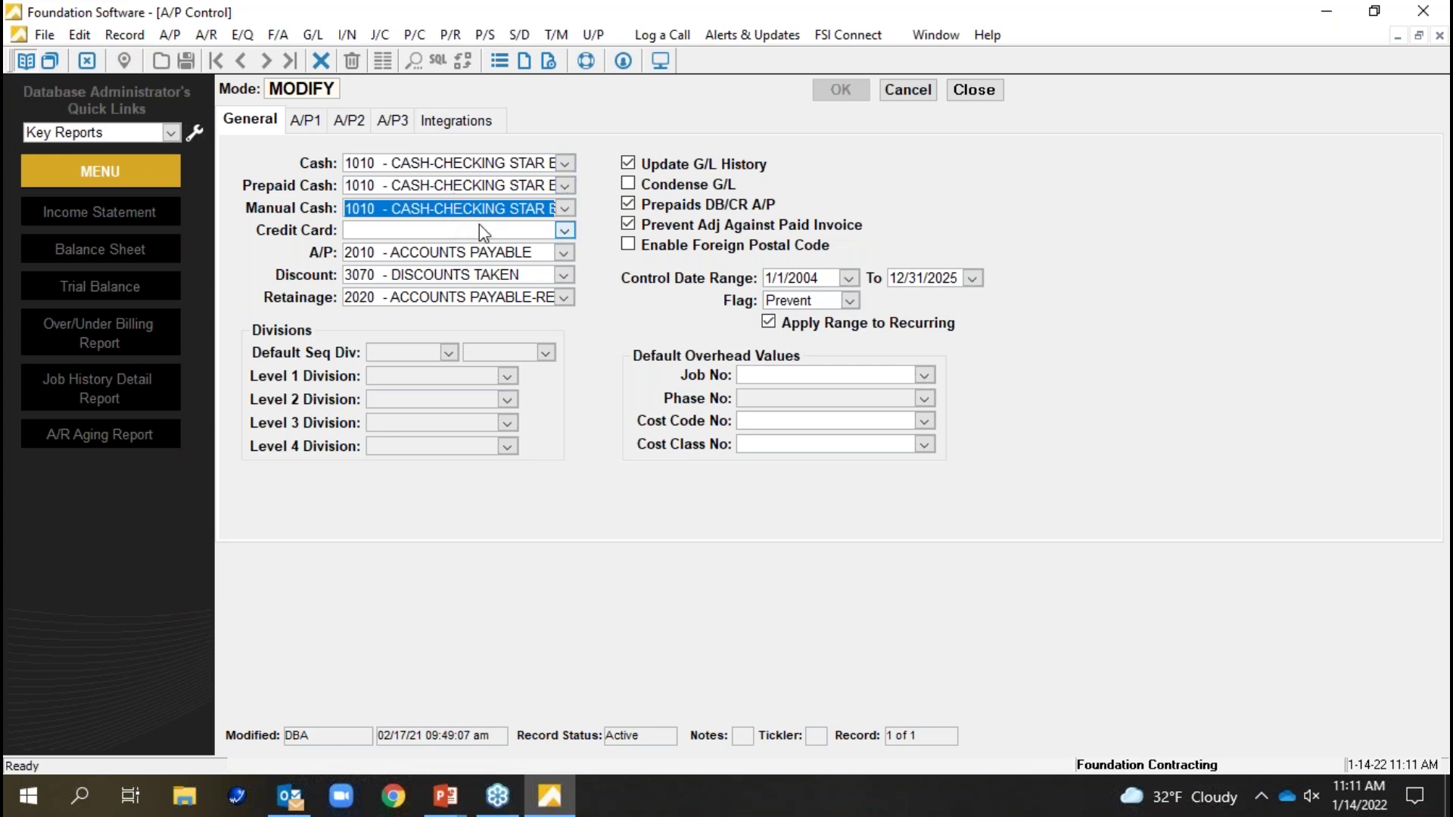
left_click(566, 230)
left_click(566, 286)
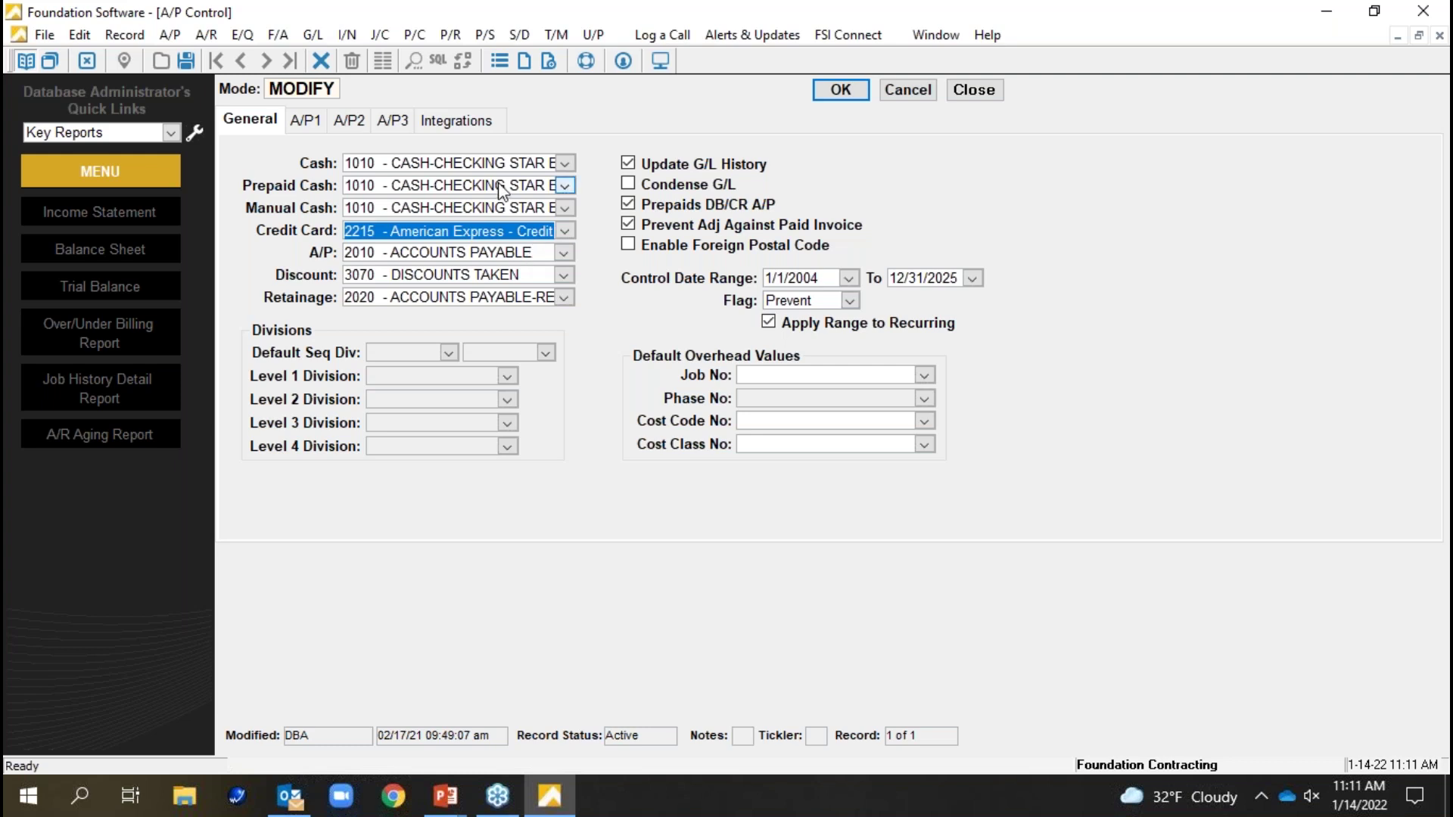
- Examine the A/P Control Date Range's start and end dates, including the calendar for the end date
left_click(816, 282)
key("Tab")
left_click(816, 282)
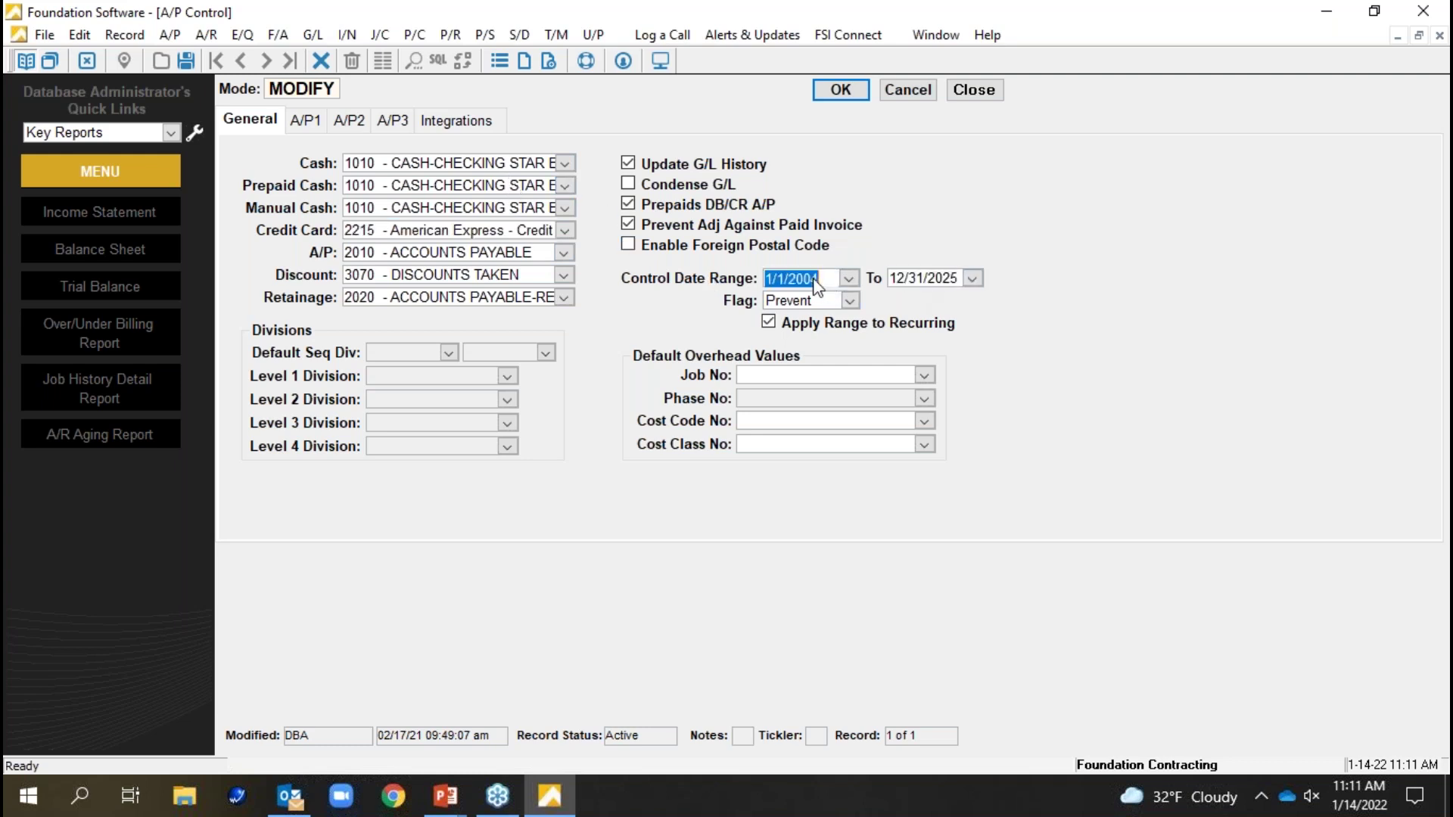
left_click(923, 277)
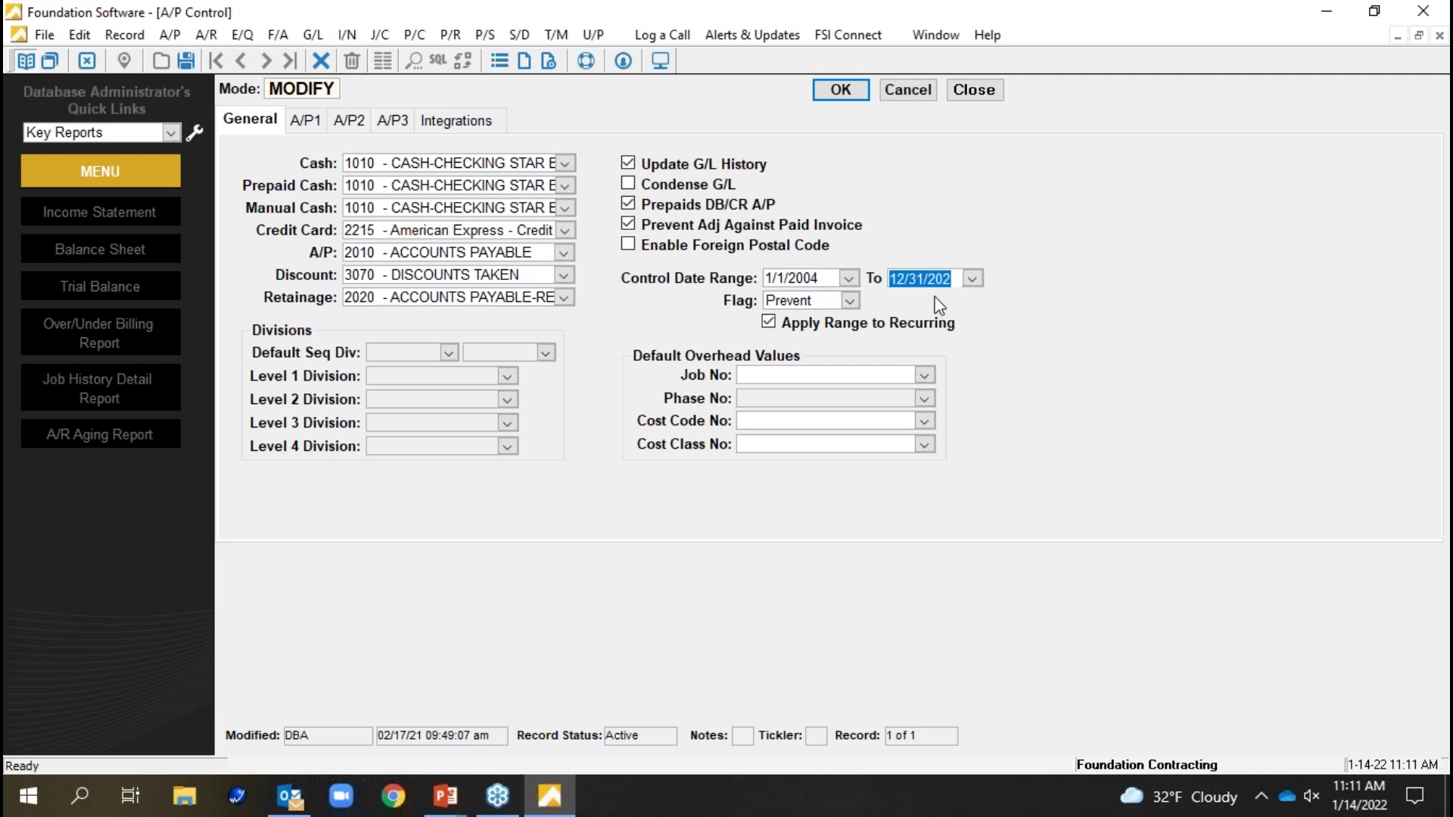
left_click(954, 277)
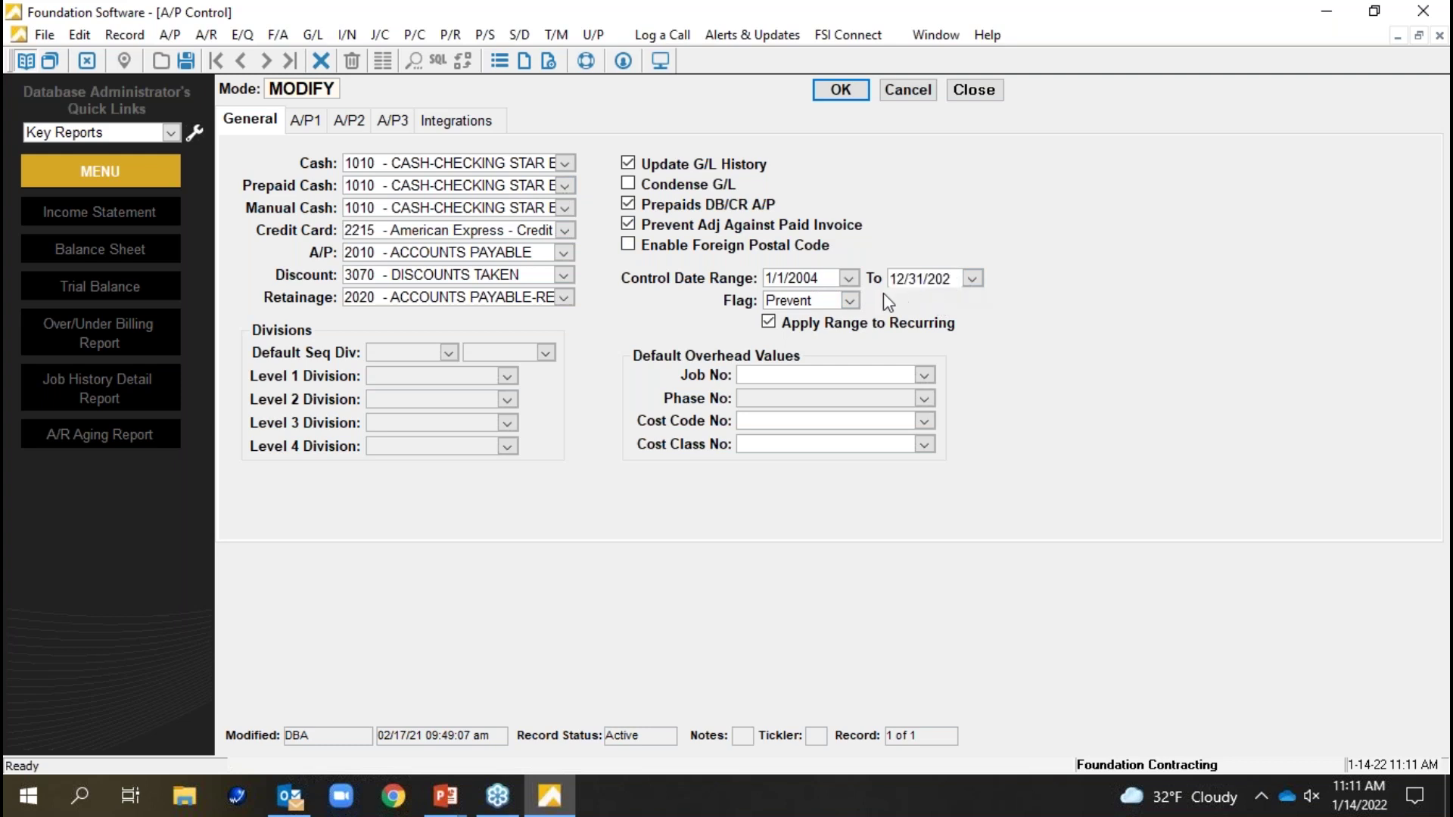
left_click(924, 278)
left_click(972, 279)
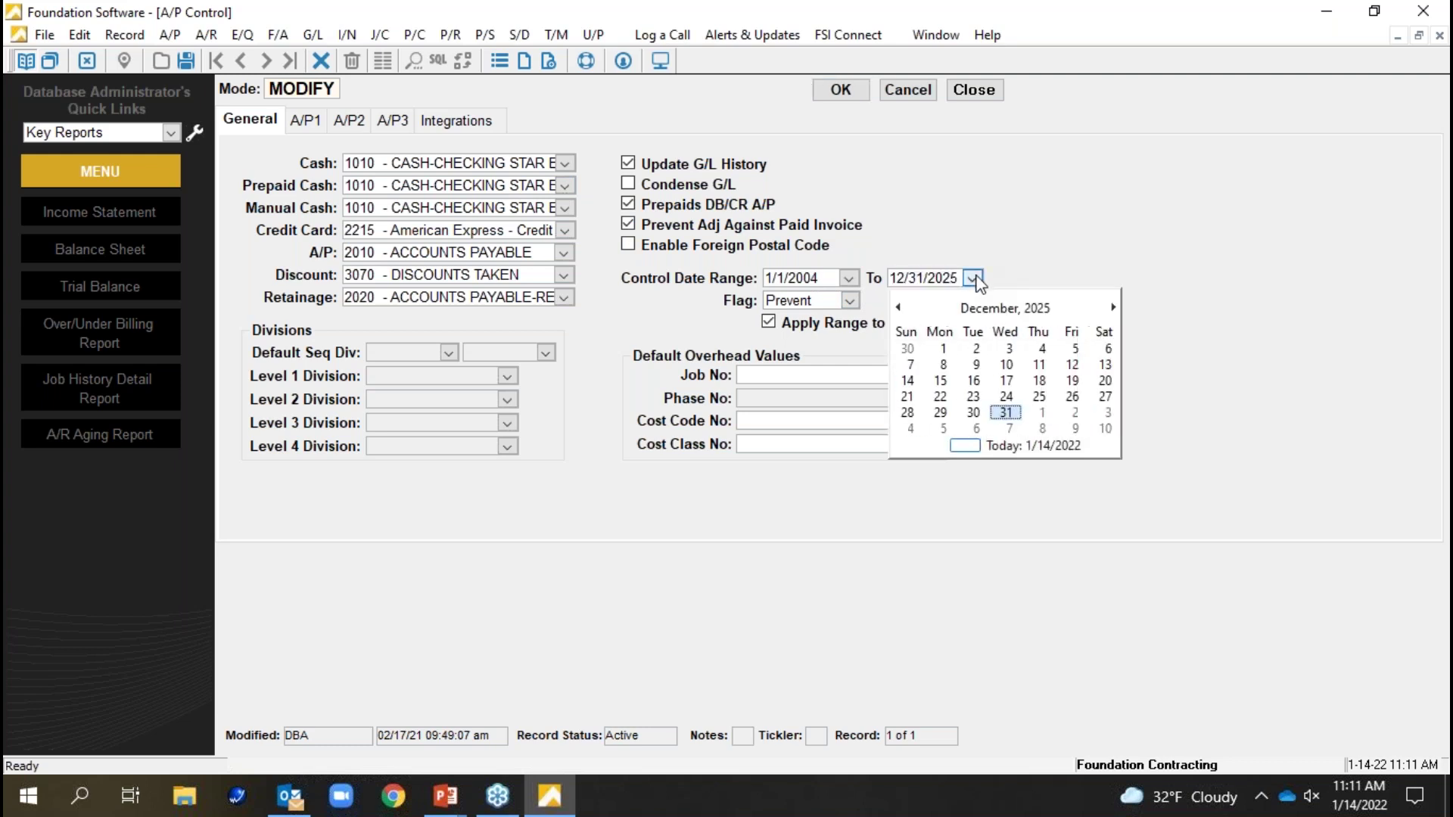
left_click(974, 258)
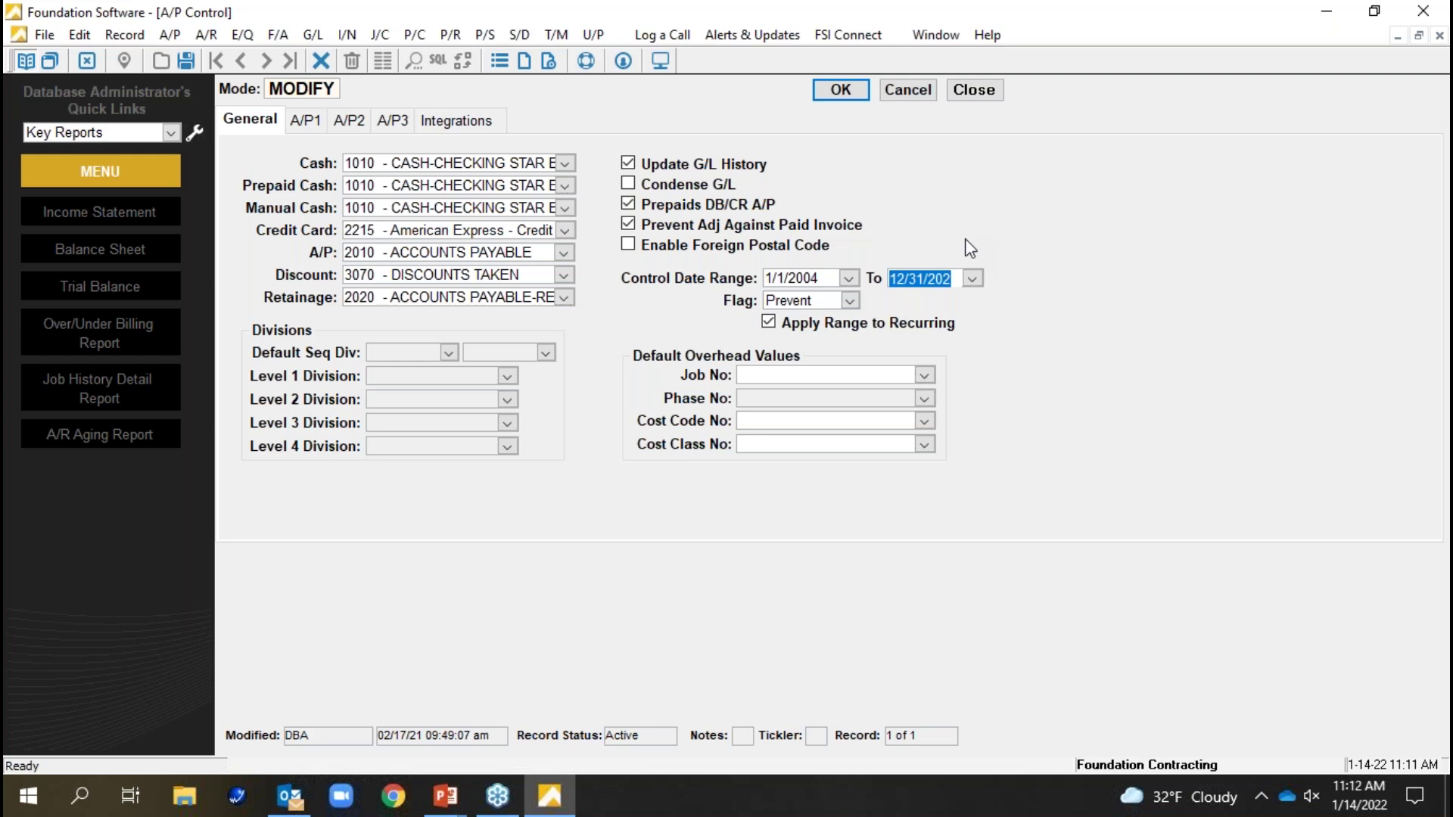
key("shift+Tab")
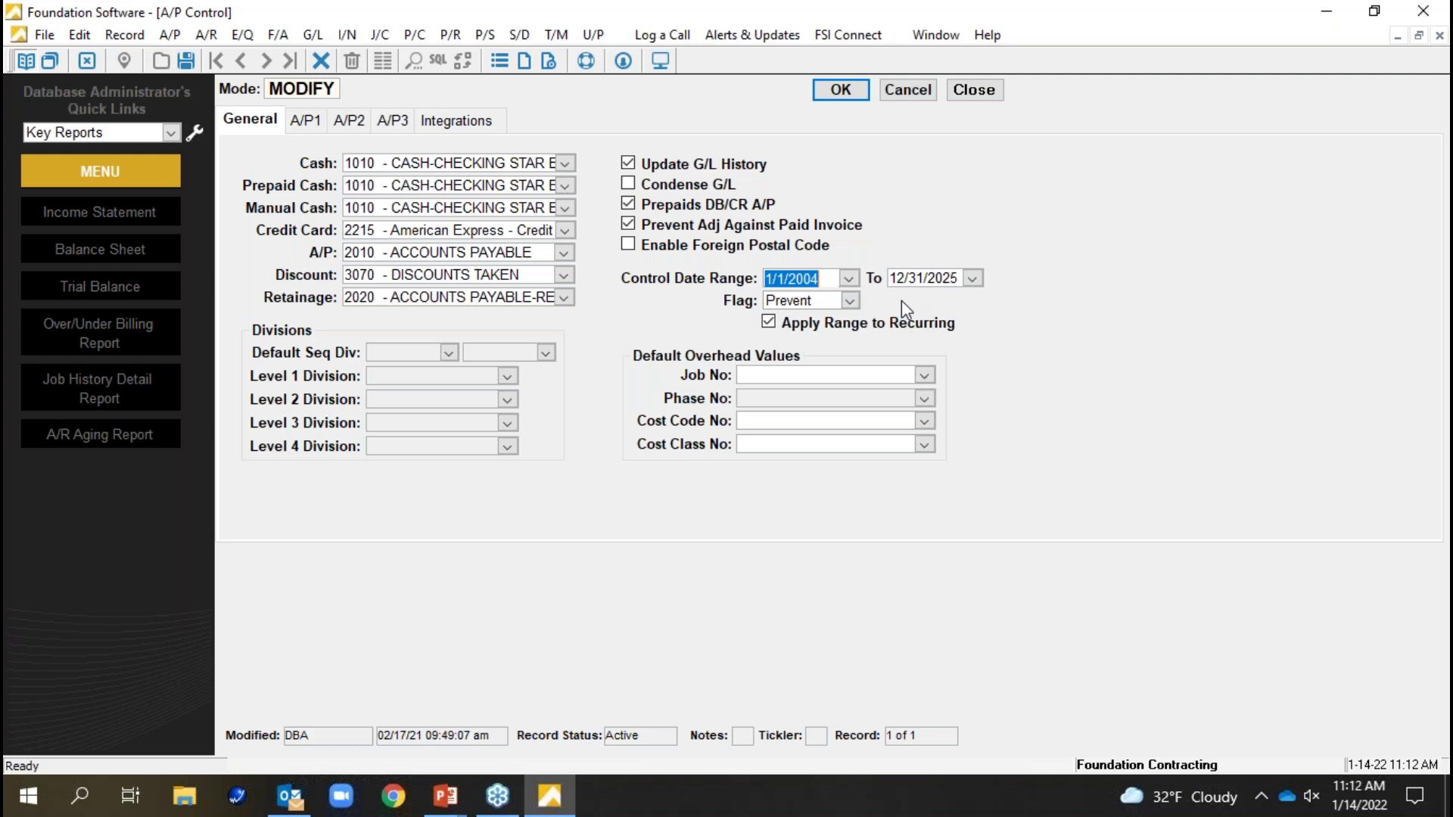
- Try the Warn flag for the Control Date Range and set the flag back to Prevent
left_click(850, 301)
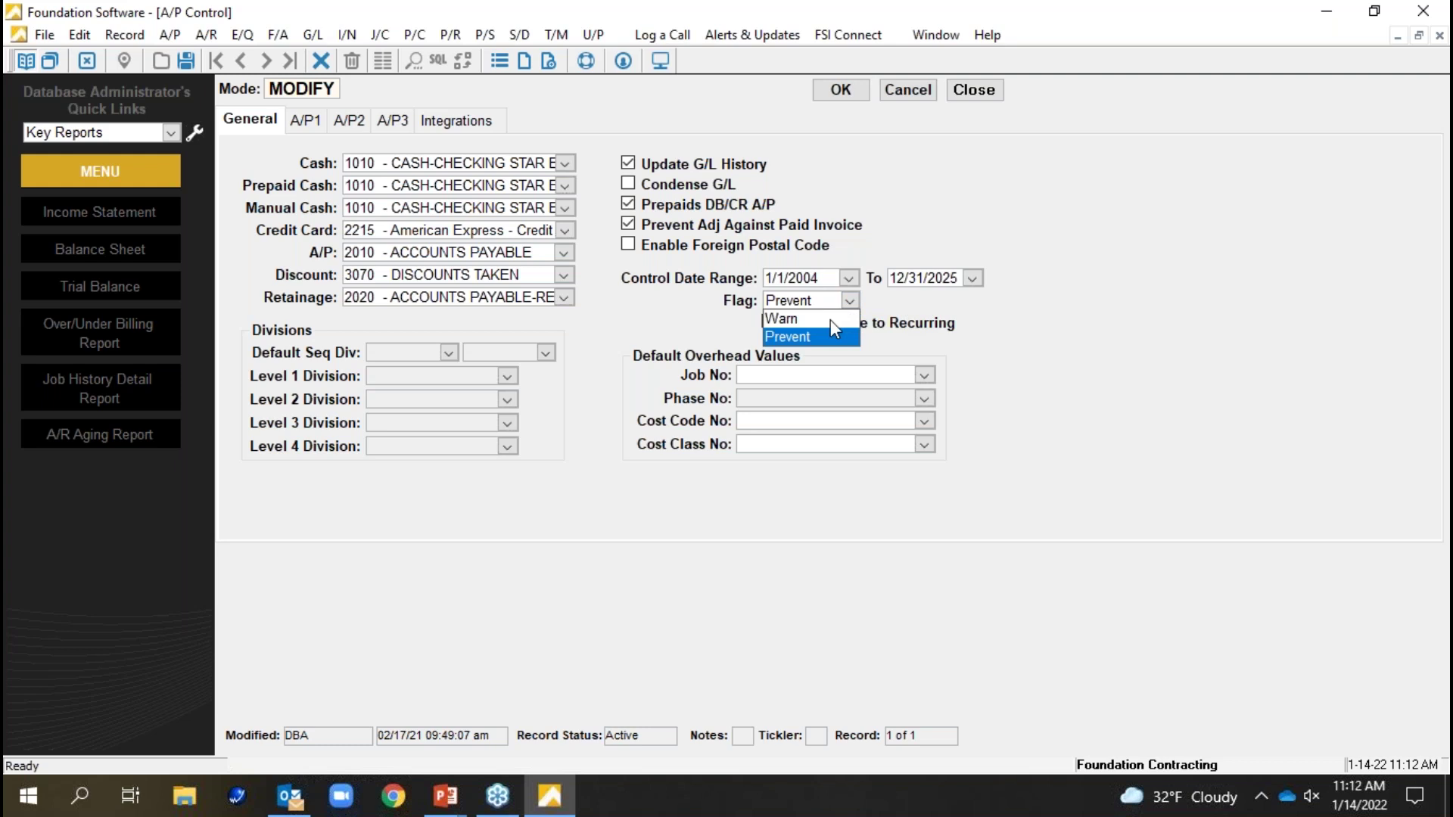
left_click(830, 320)
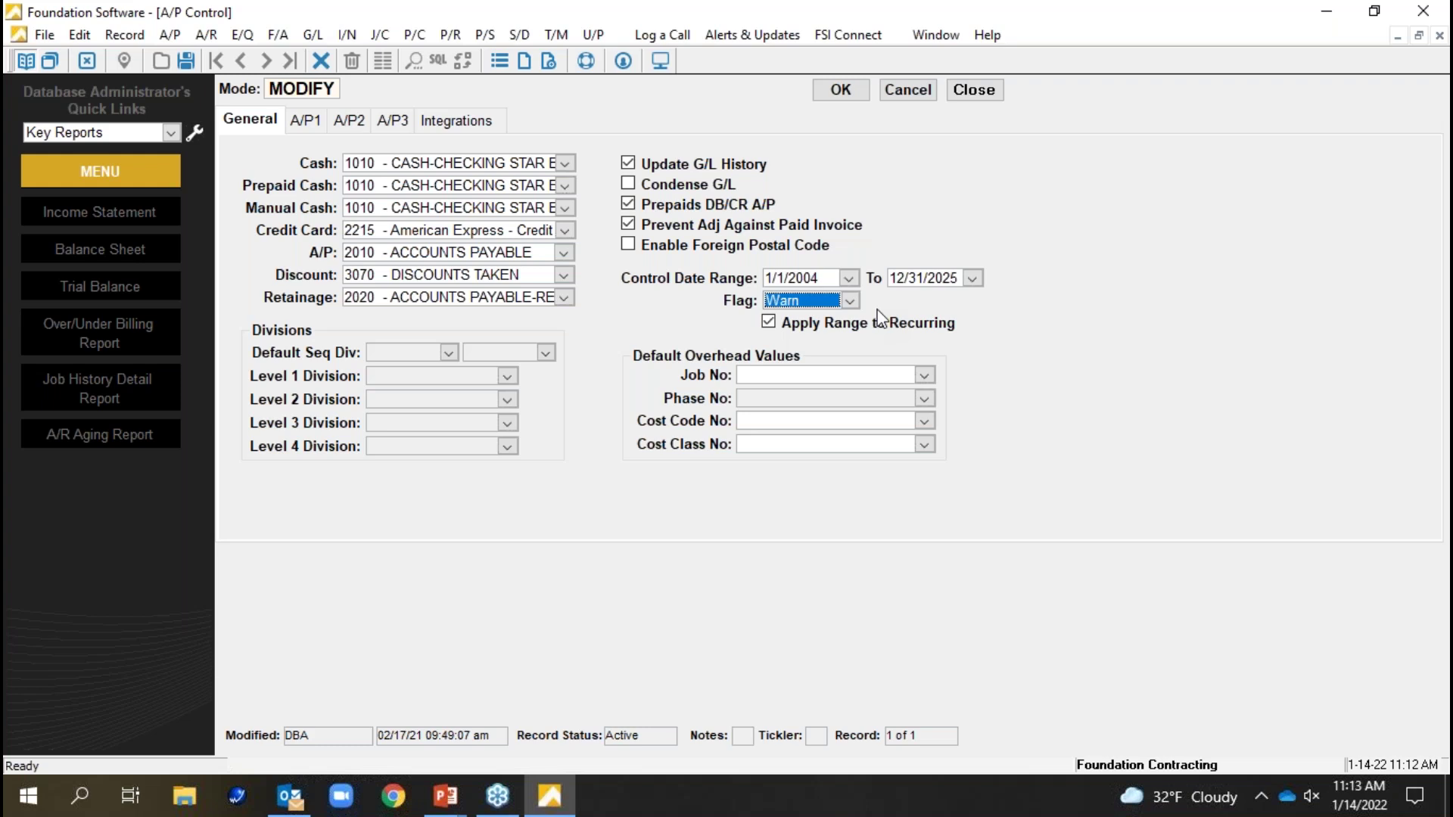
left_click(849, 301)
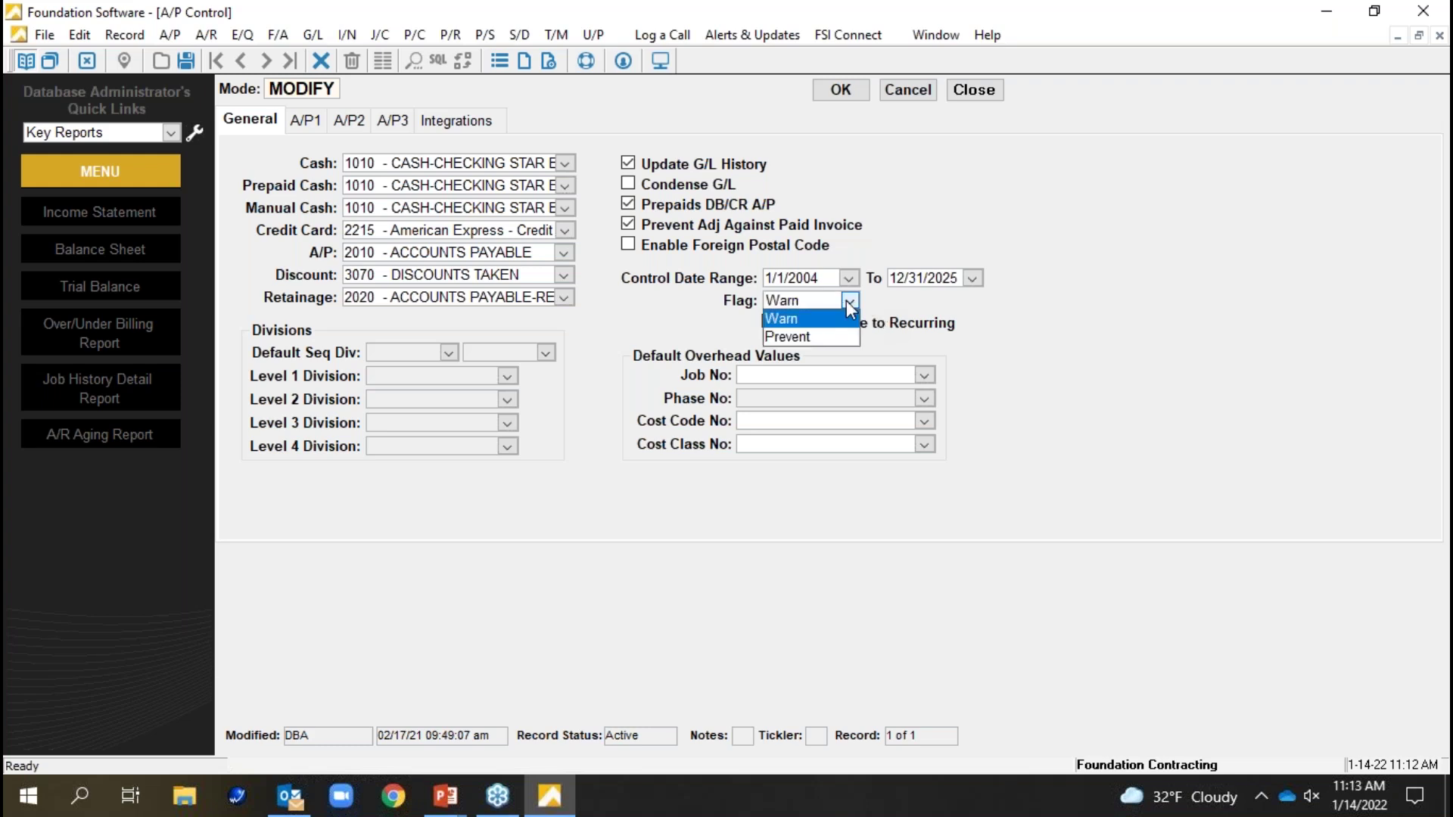
left_click(823, 338)
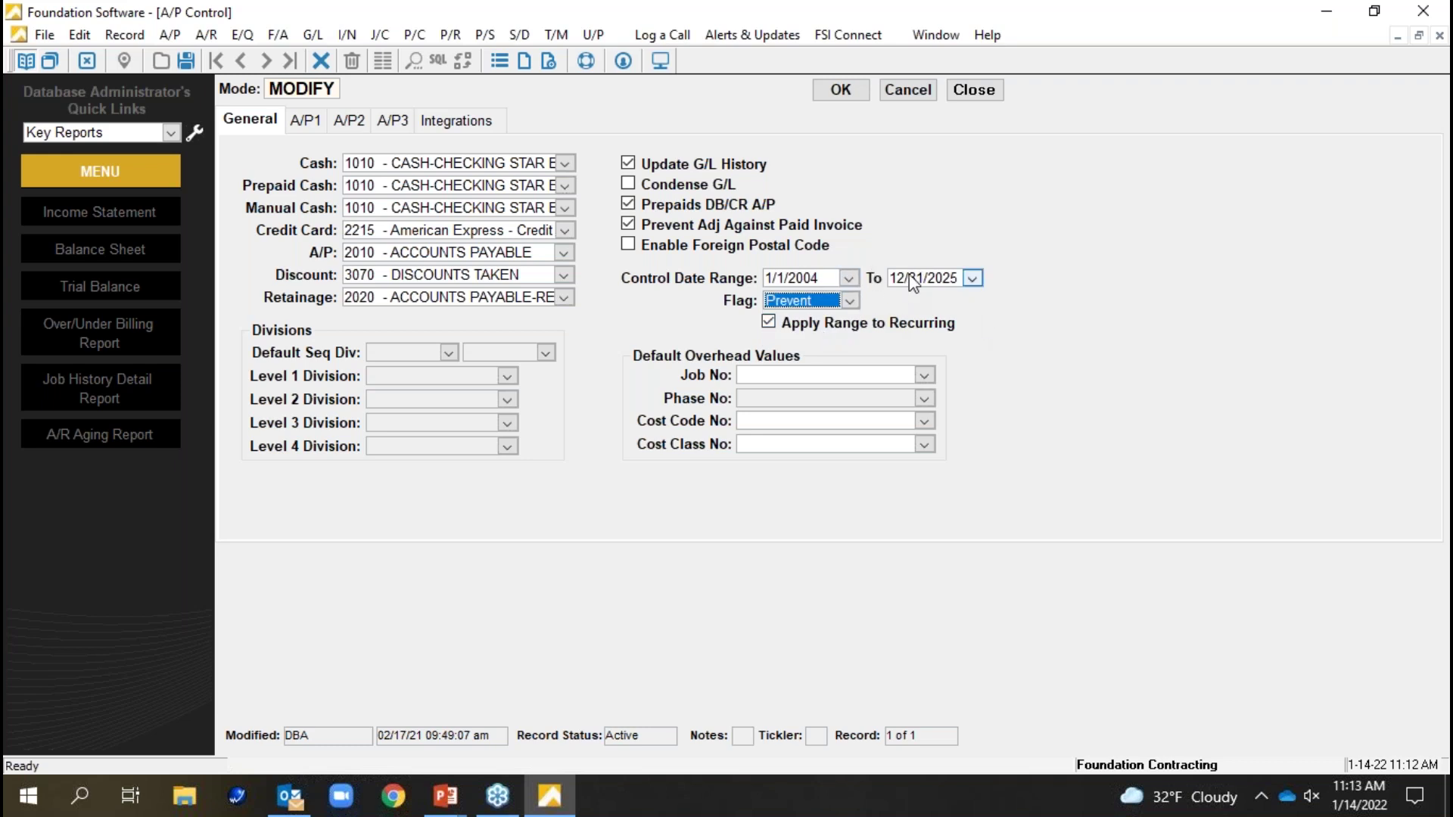
- Examine the A/P1 settings, including the invoice entry options for expired certificates and the three aging cutoff values
left_click(315, 124)
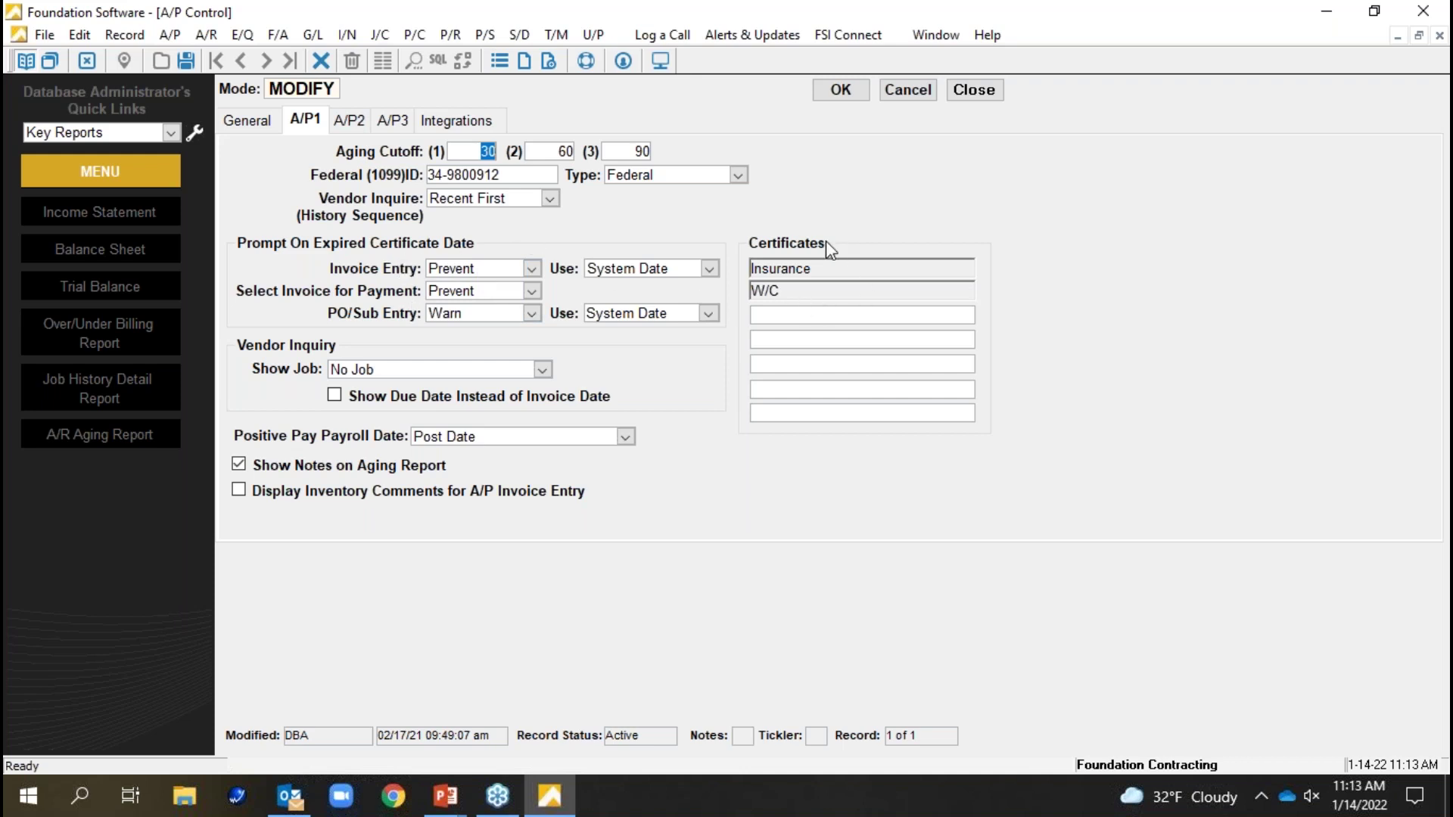
left_click(499, 268)
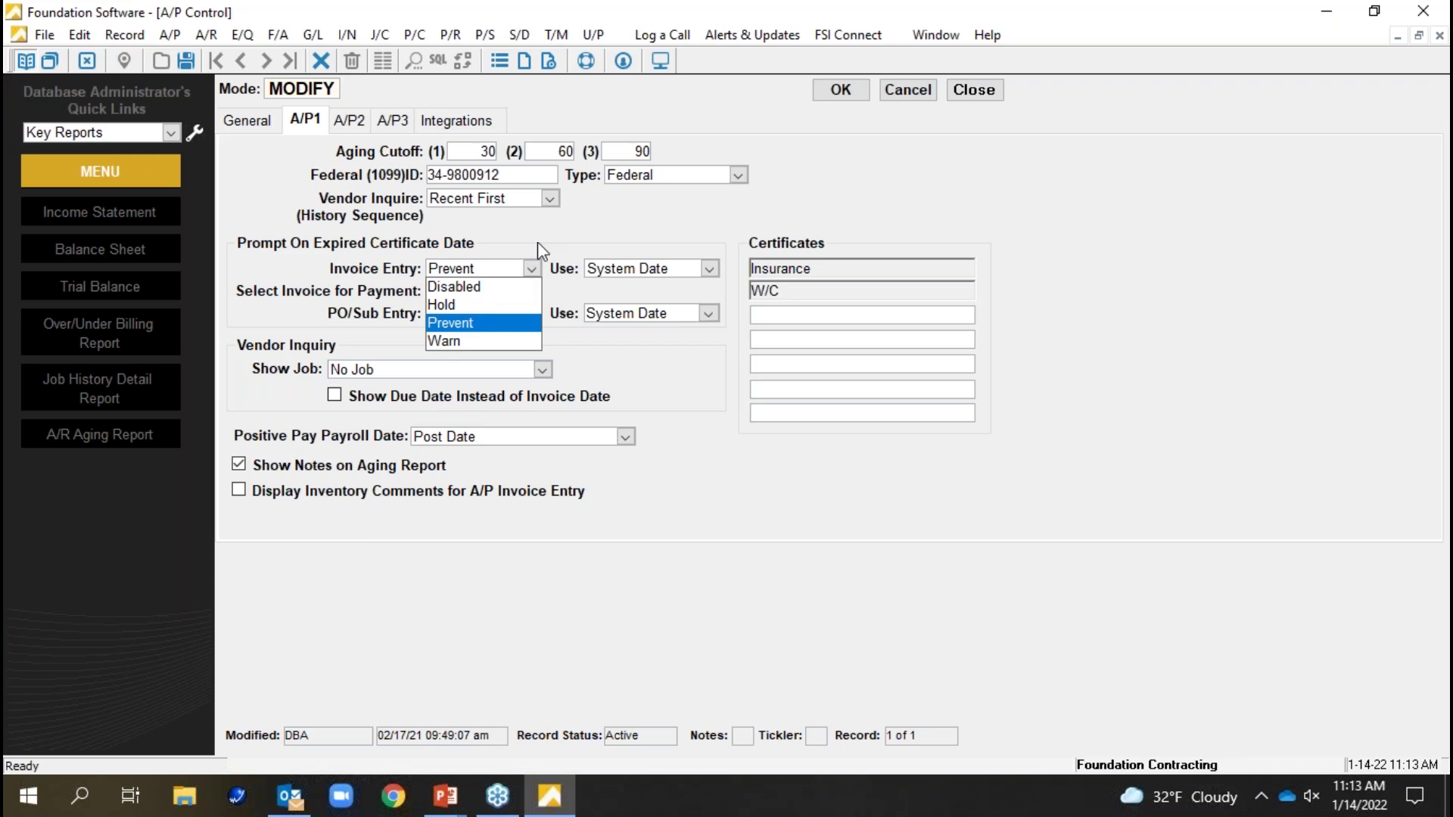
left_click(538, 243)
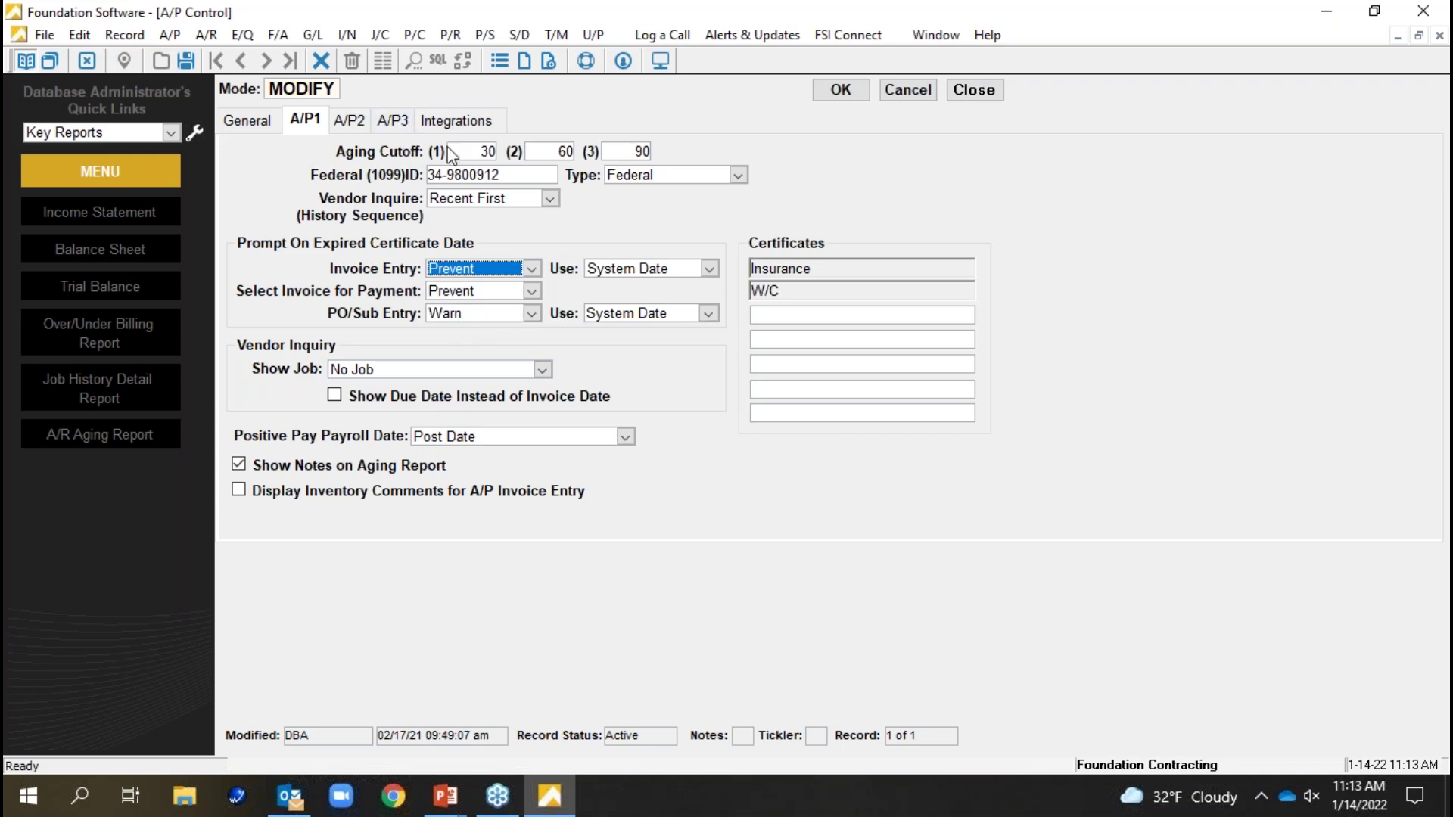
left_click(484, 151)
left_click(562, 151)
left_click(618, 153)
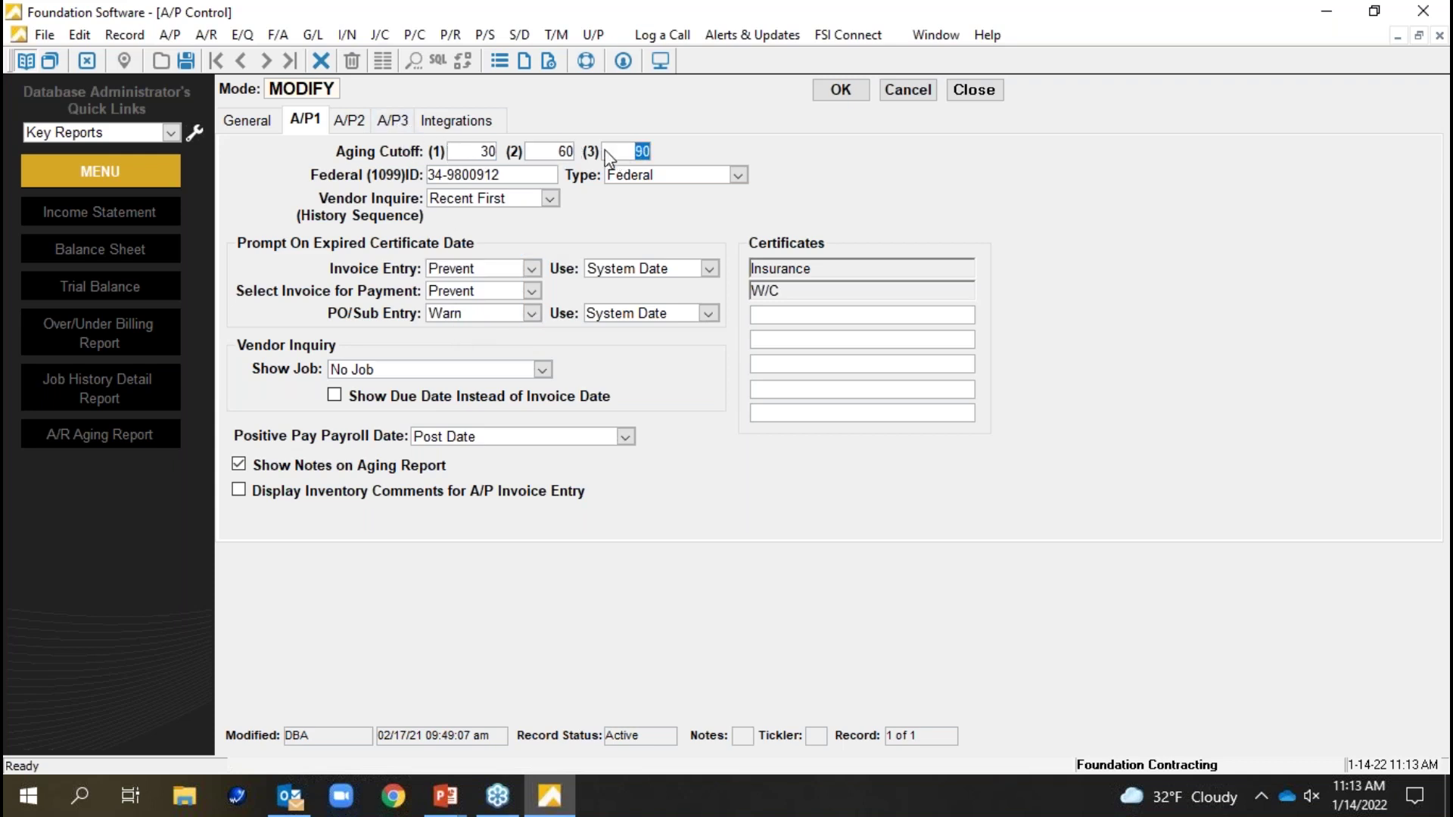
- Examine the A/P2 settings, including the available Auto Post options
left_click(364, 125)
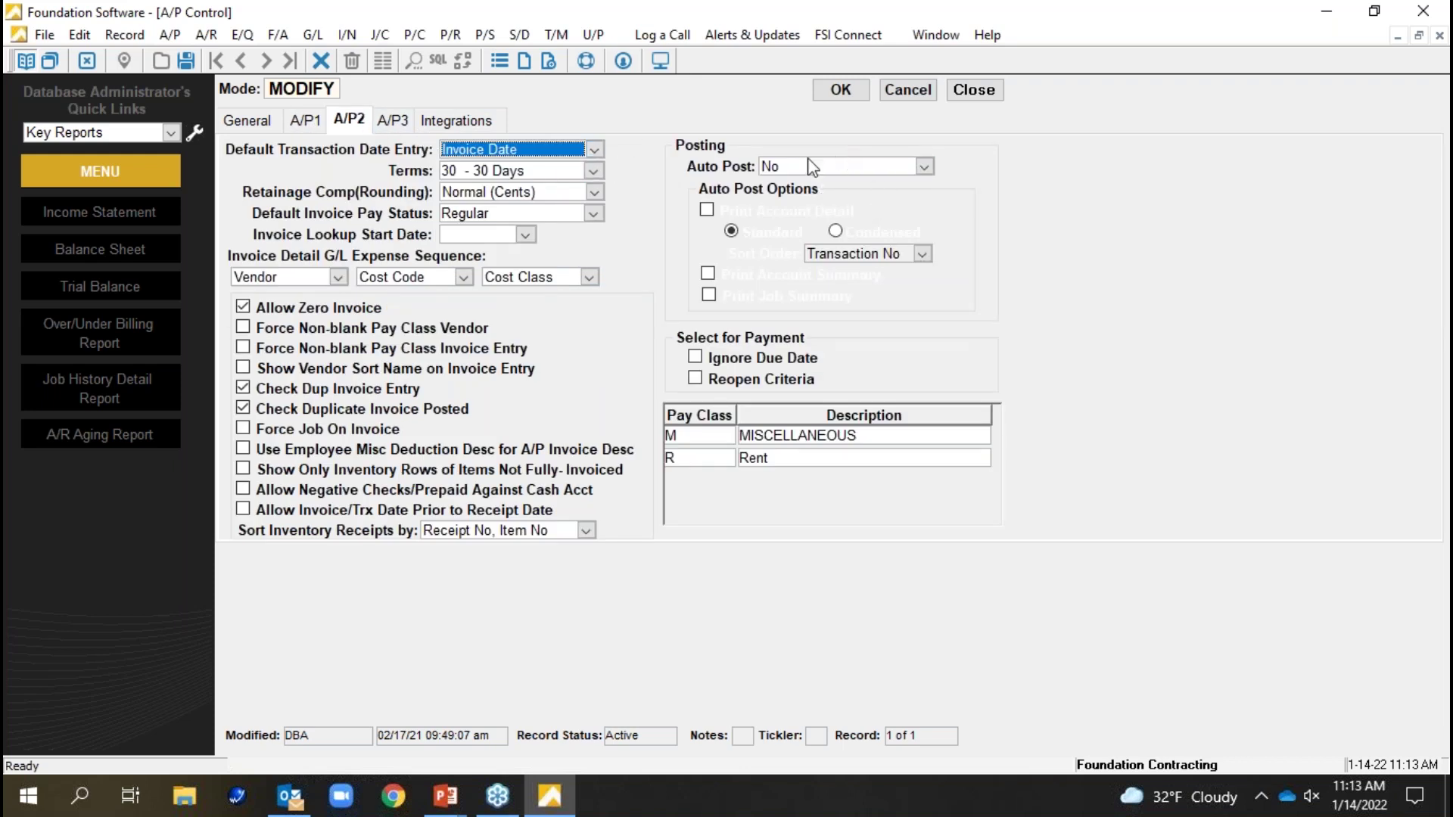
left_click(924, 167)
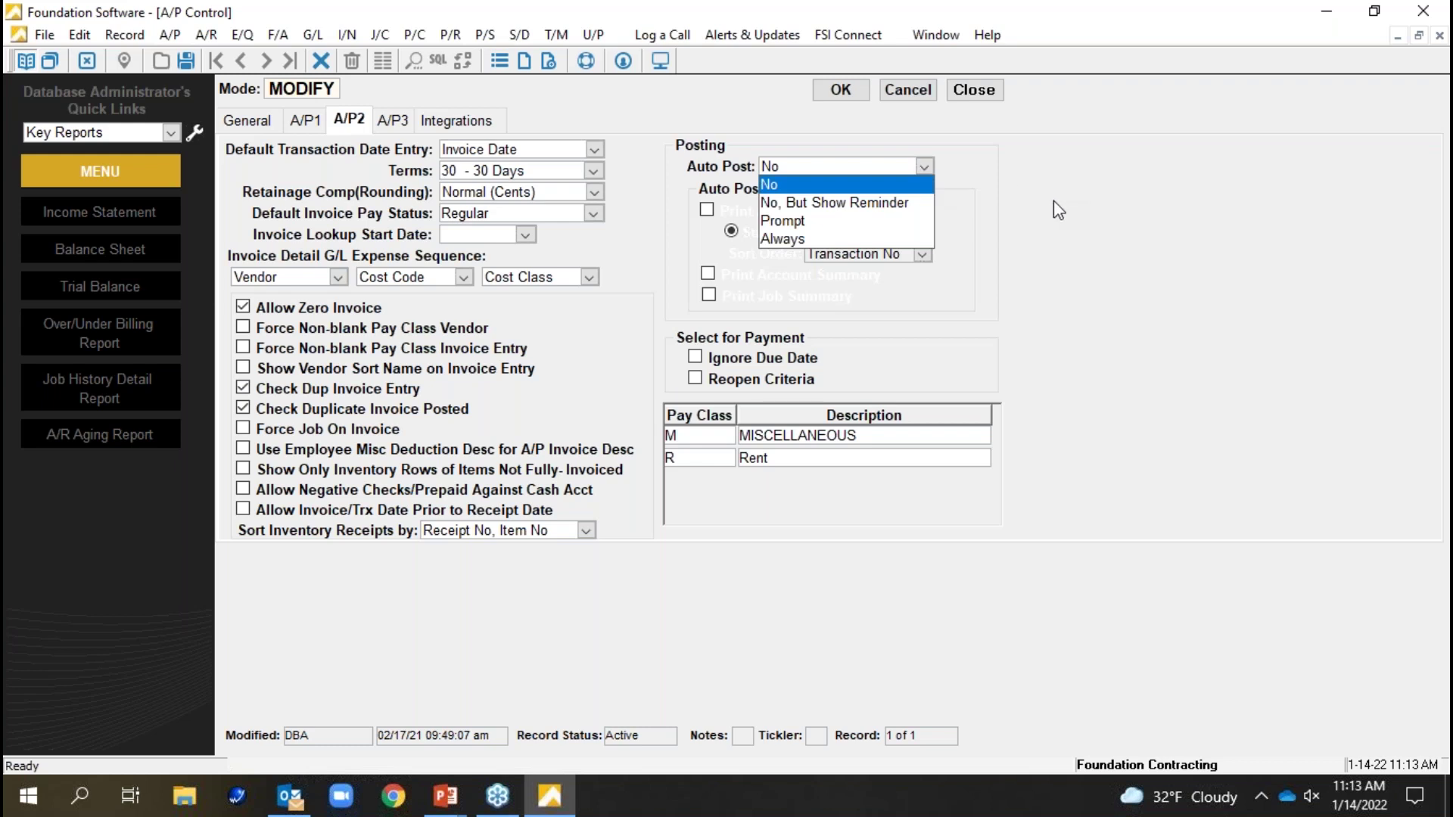
left_click(1054, 203)
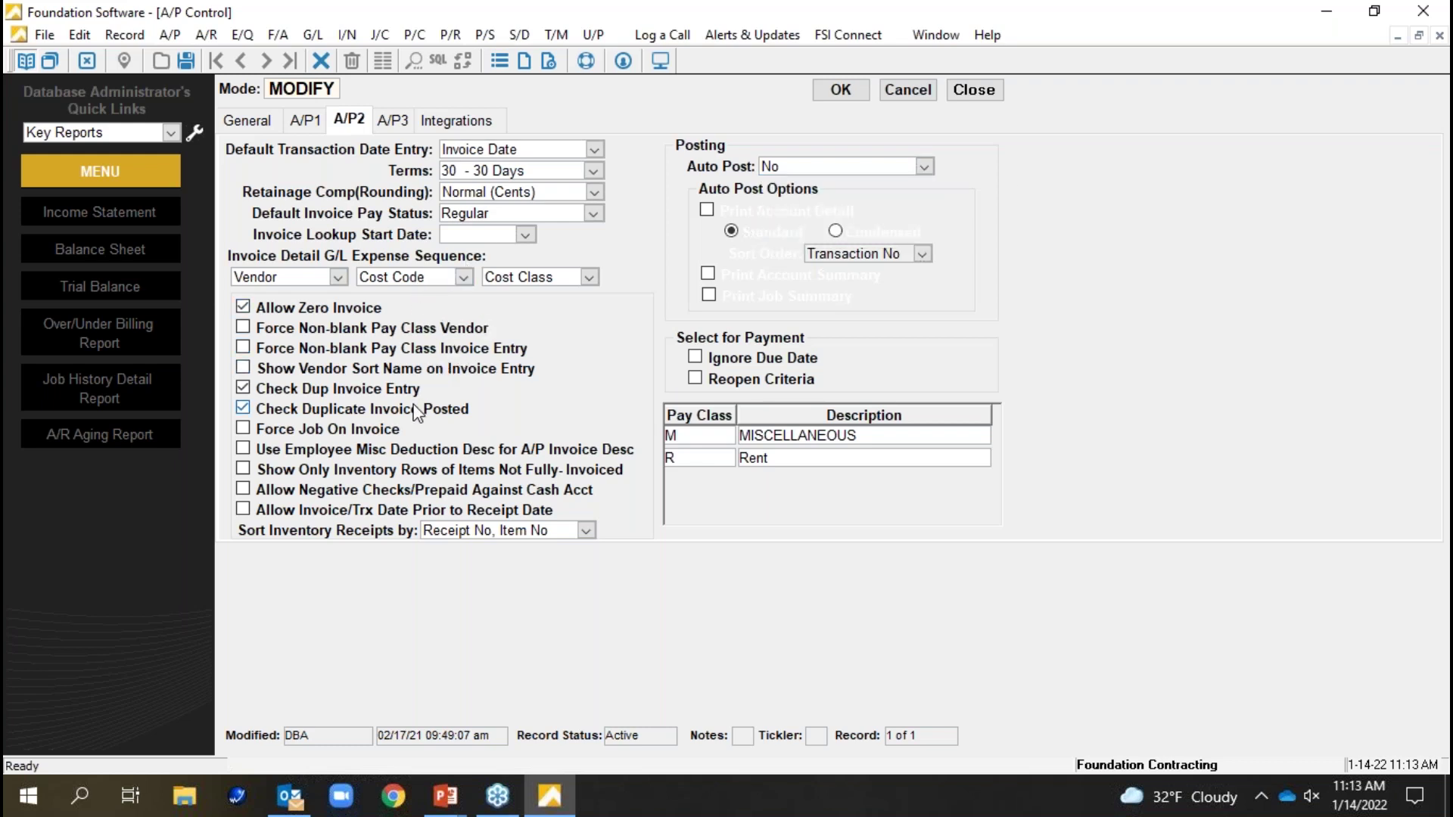
- Return to the General A/P control settings, cancel and close the record, and go back to the Main Menu
left_click(253, 123)
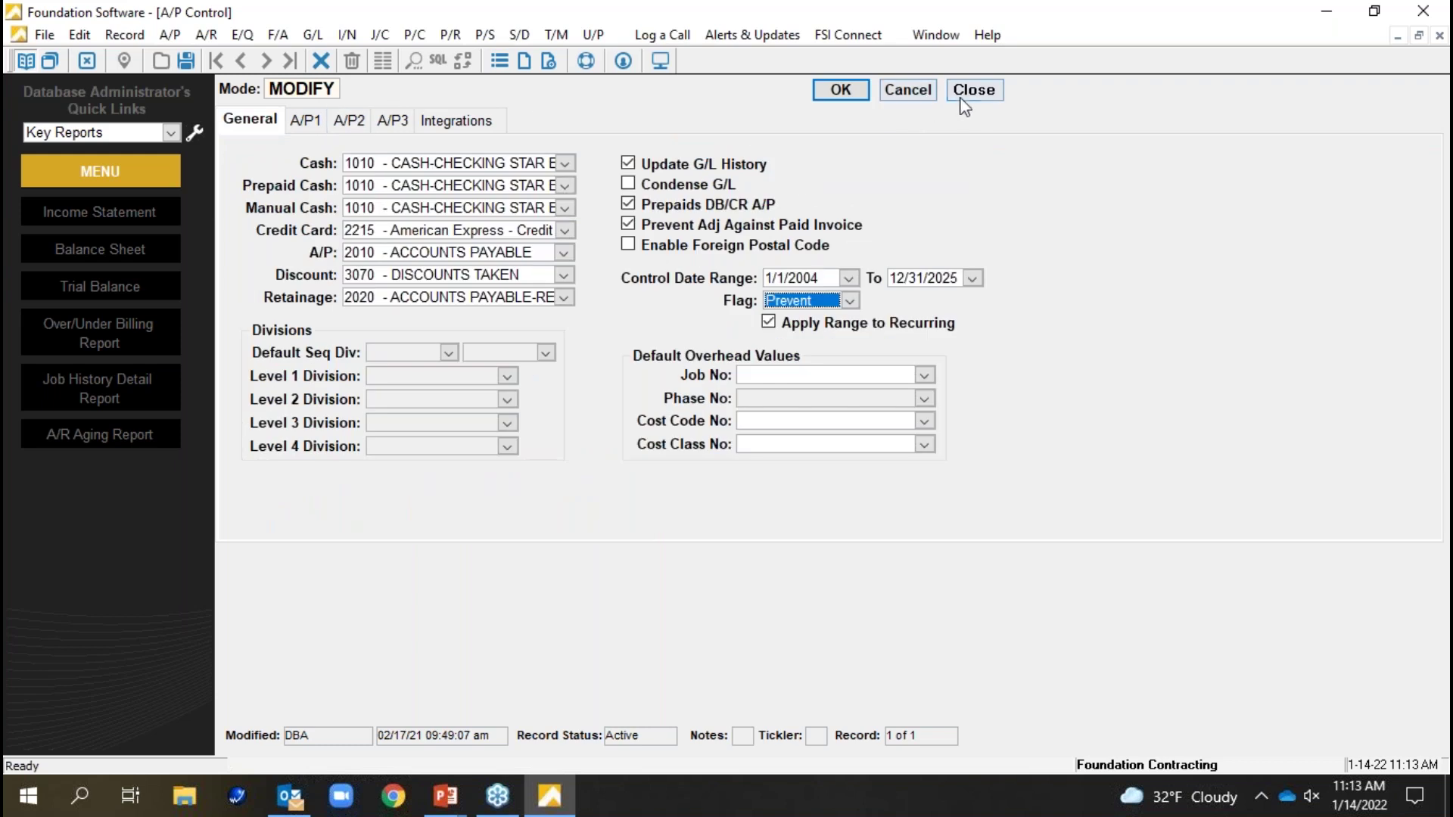
left_click(901, 95)
left_click(974, 90)
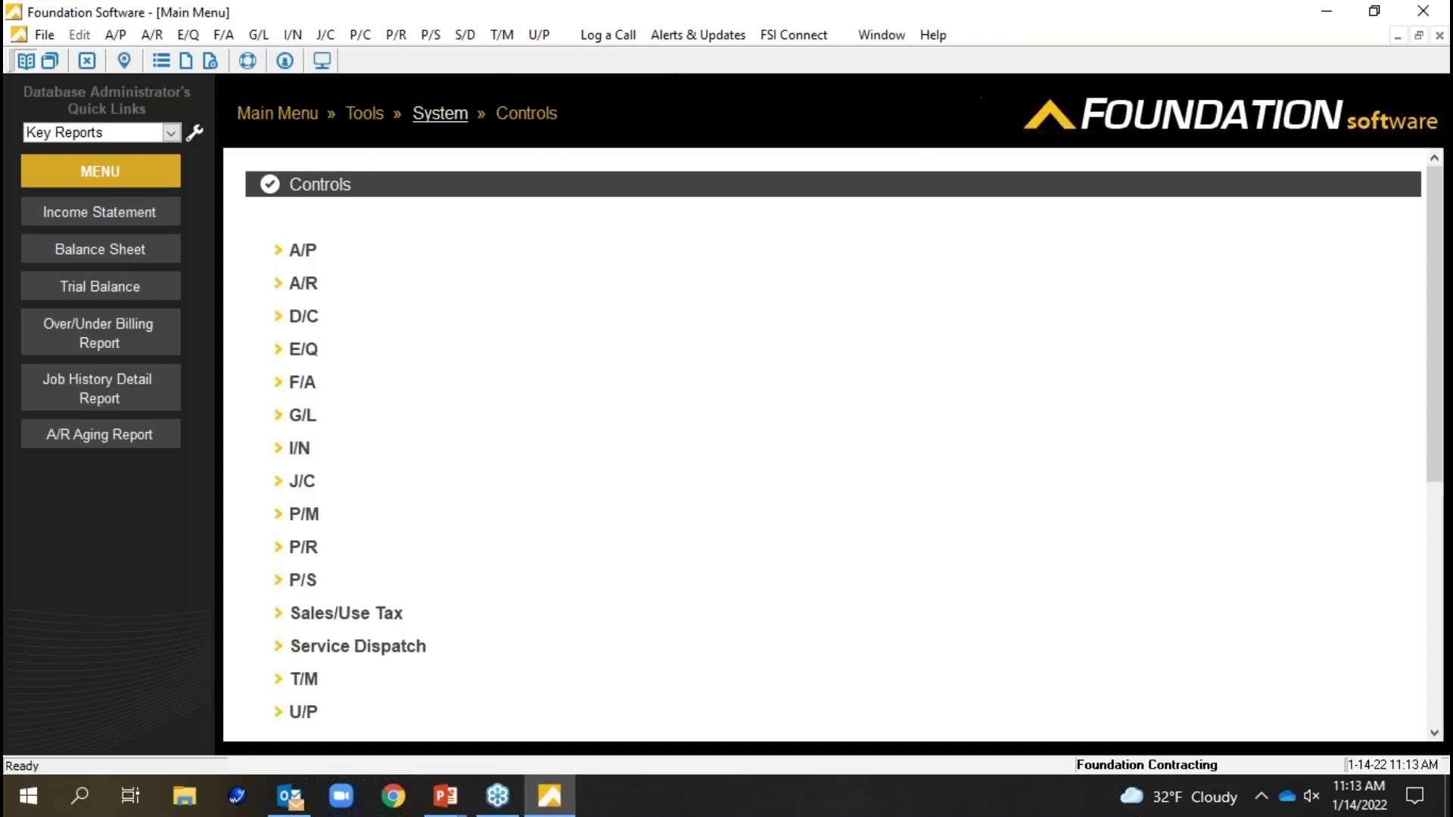
left_click(303, 121)
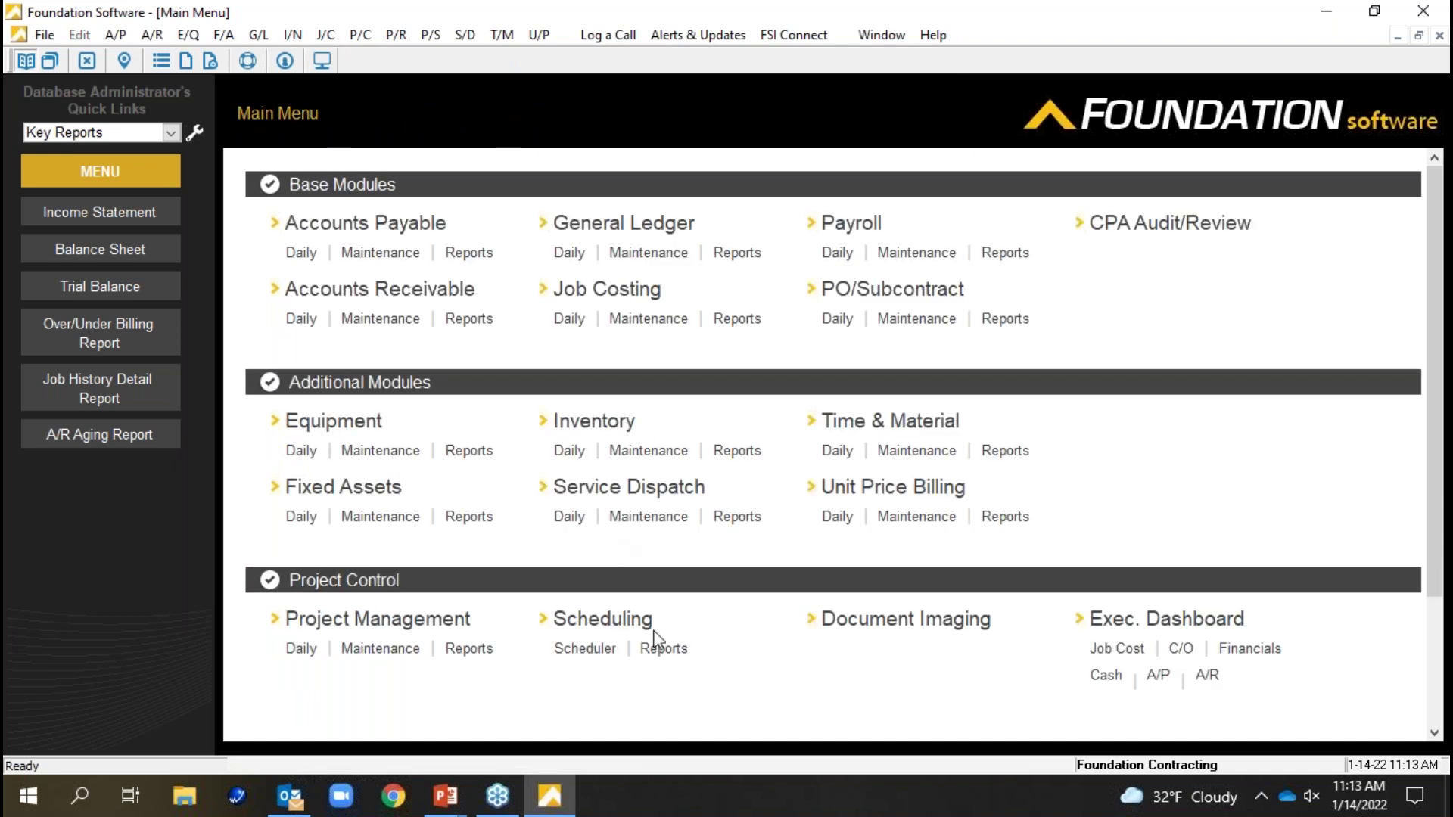
- Open the Security settings from the System group in the Tools section
scroll(695, 617, "down", 3)
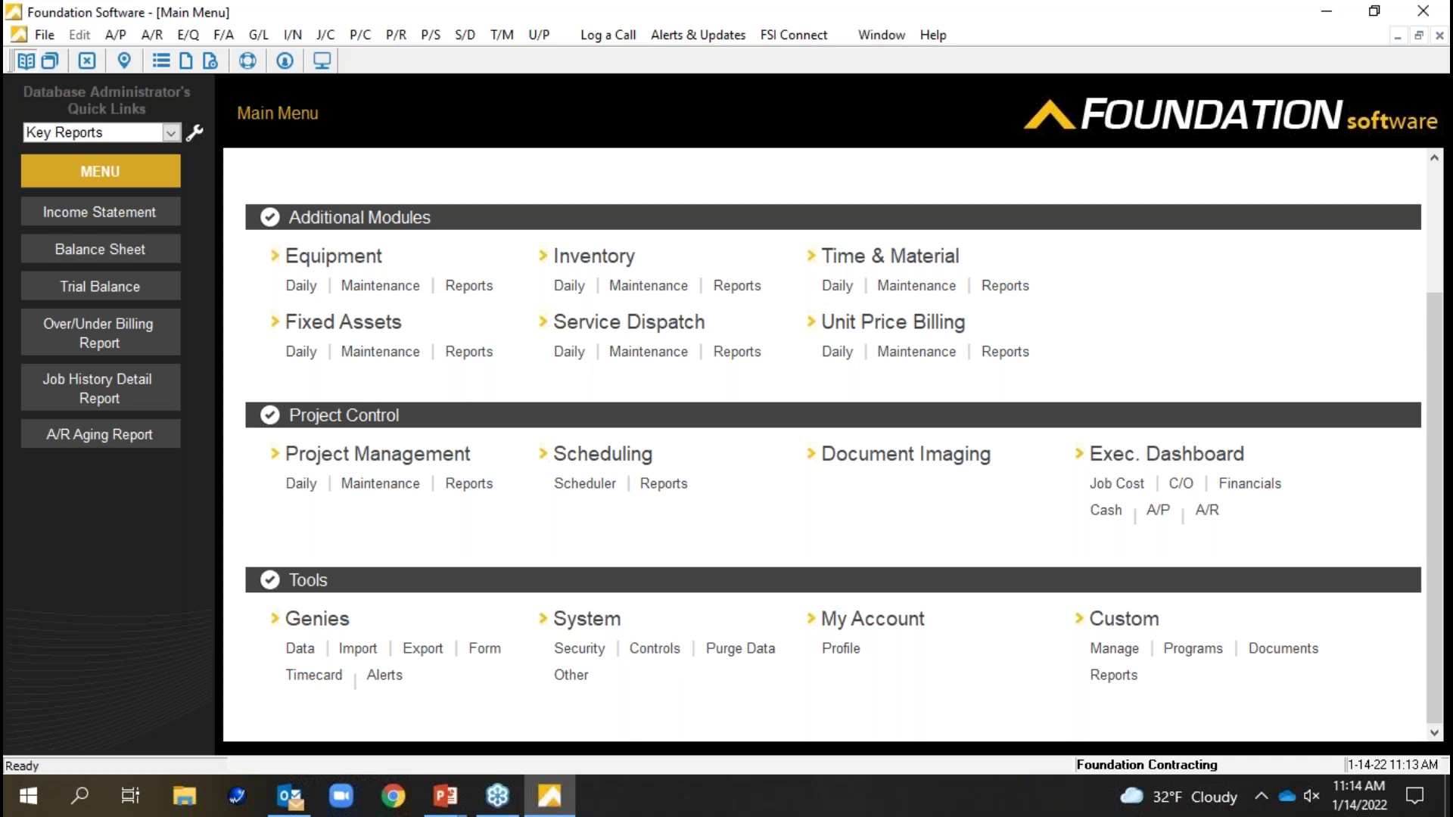
scroll(750, 662, "up", 3)
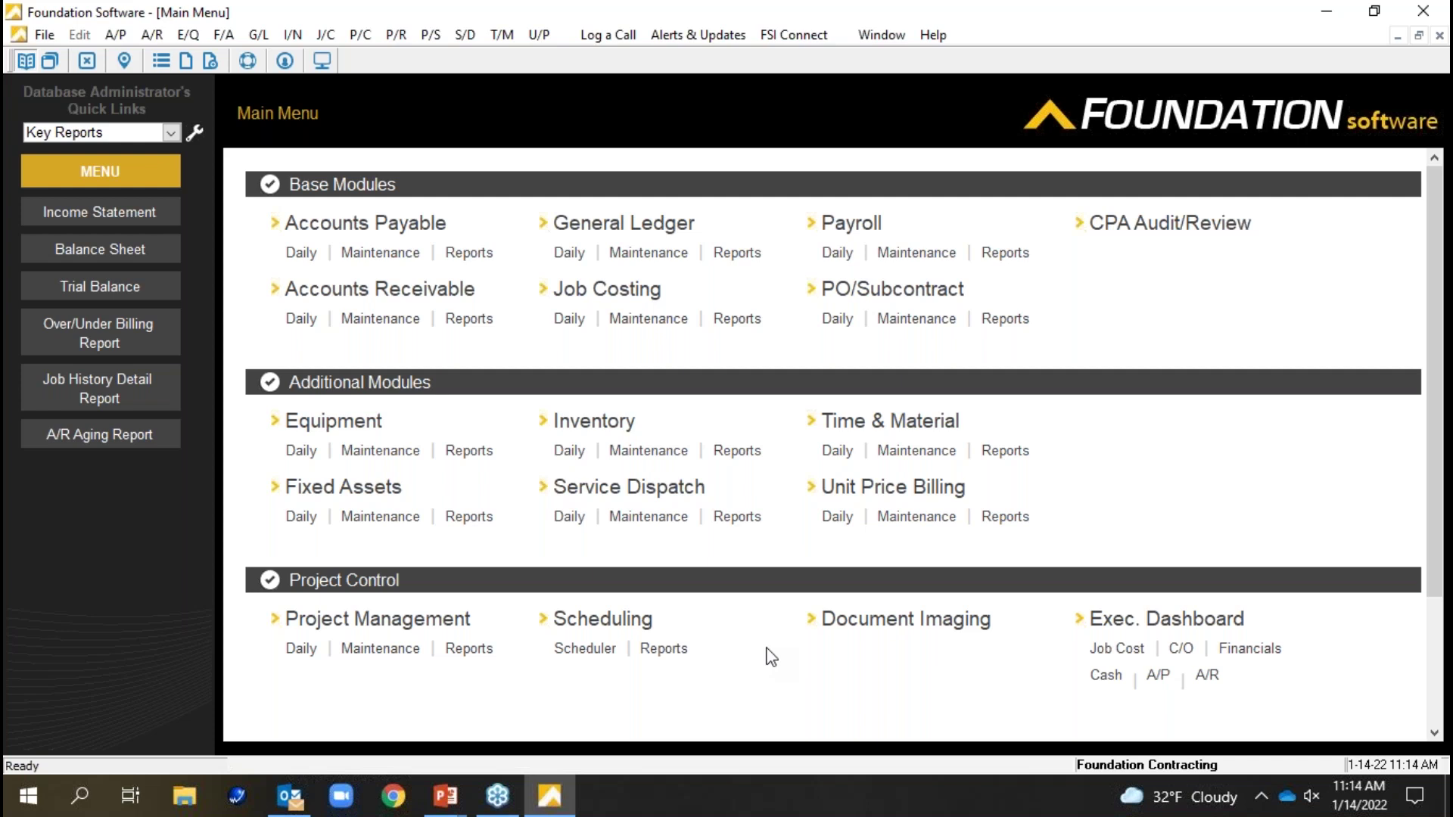
scroll(768, 655, "down", 3)
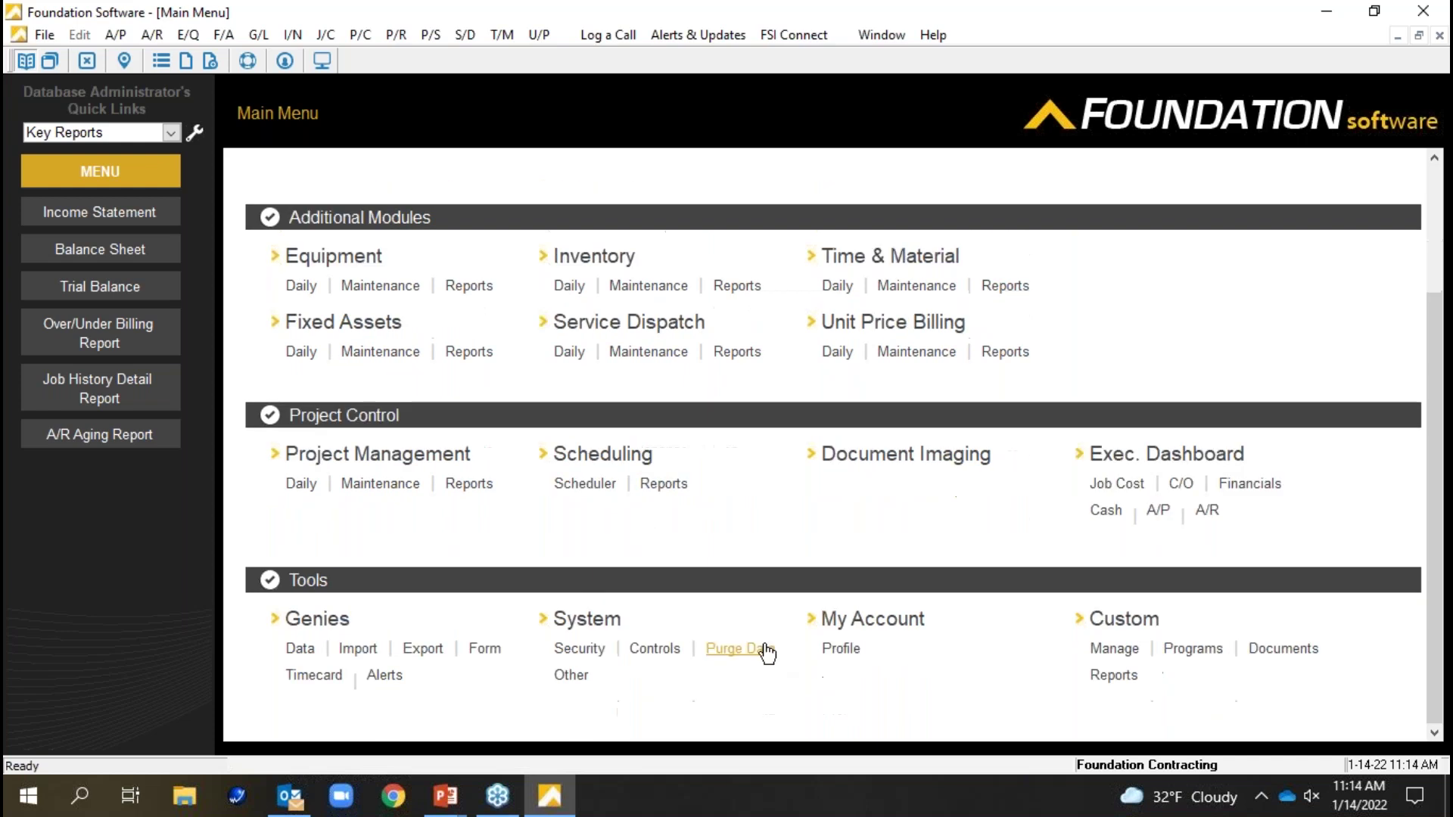
left_click(657, 650)
scroll(1060, 564, "up", 3)
scroll(1051, 552, "down", 3)
left_click(579, 652)
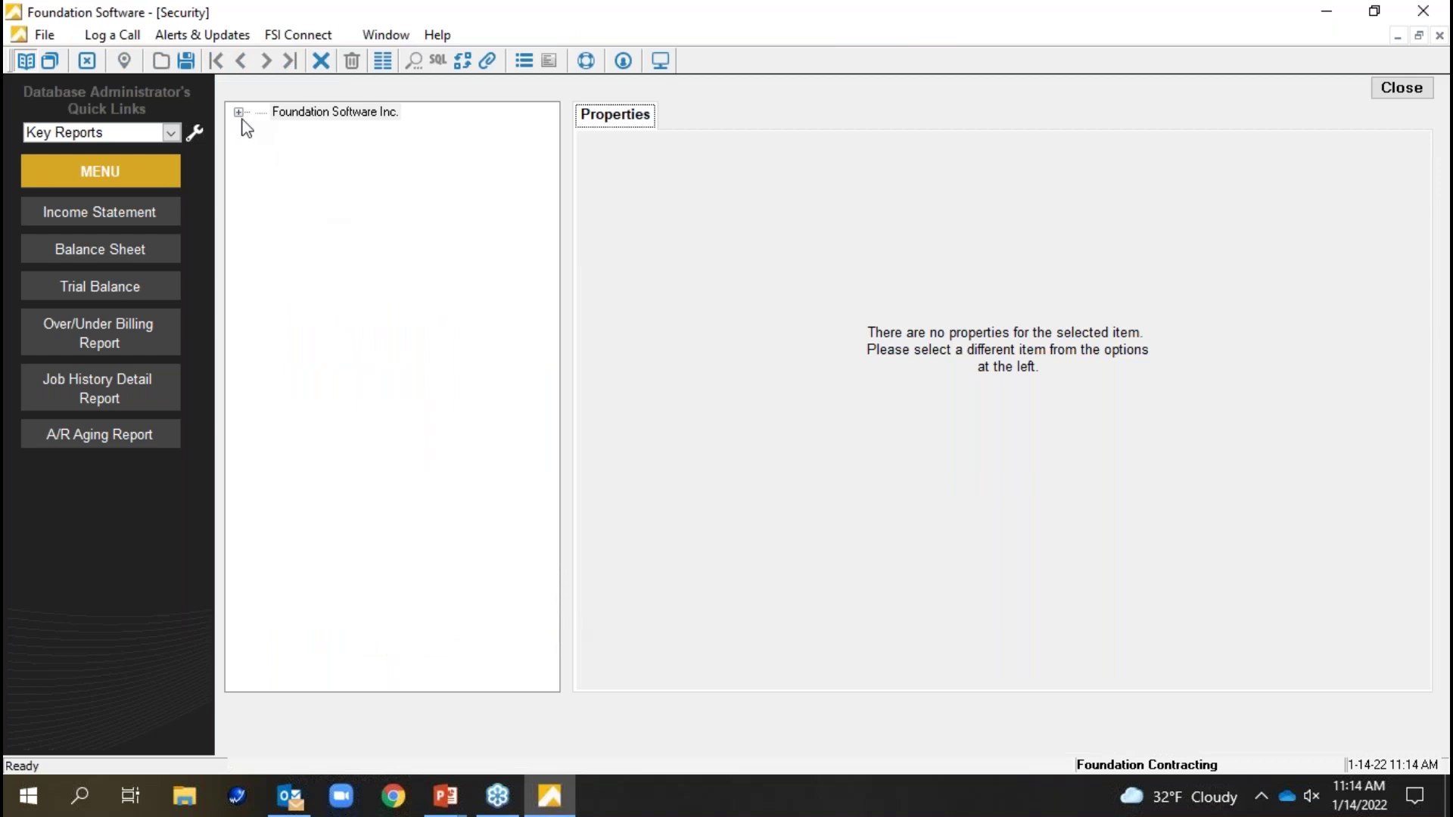
- Open Foundation Contracting in the Companies folder and display its user access settings
left_click(238, 112)
double_click(306, 127)
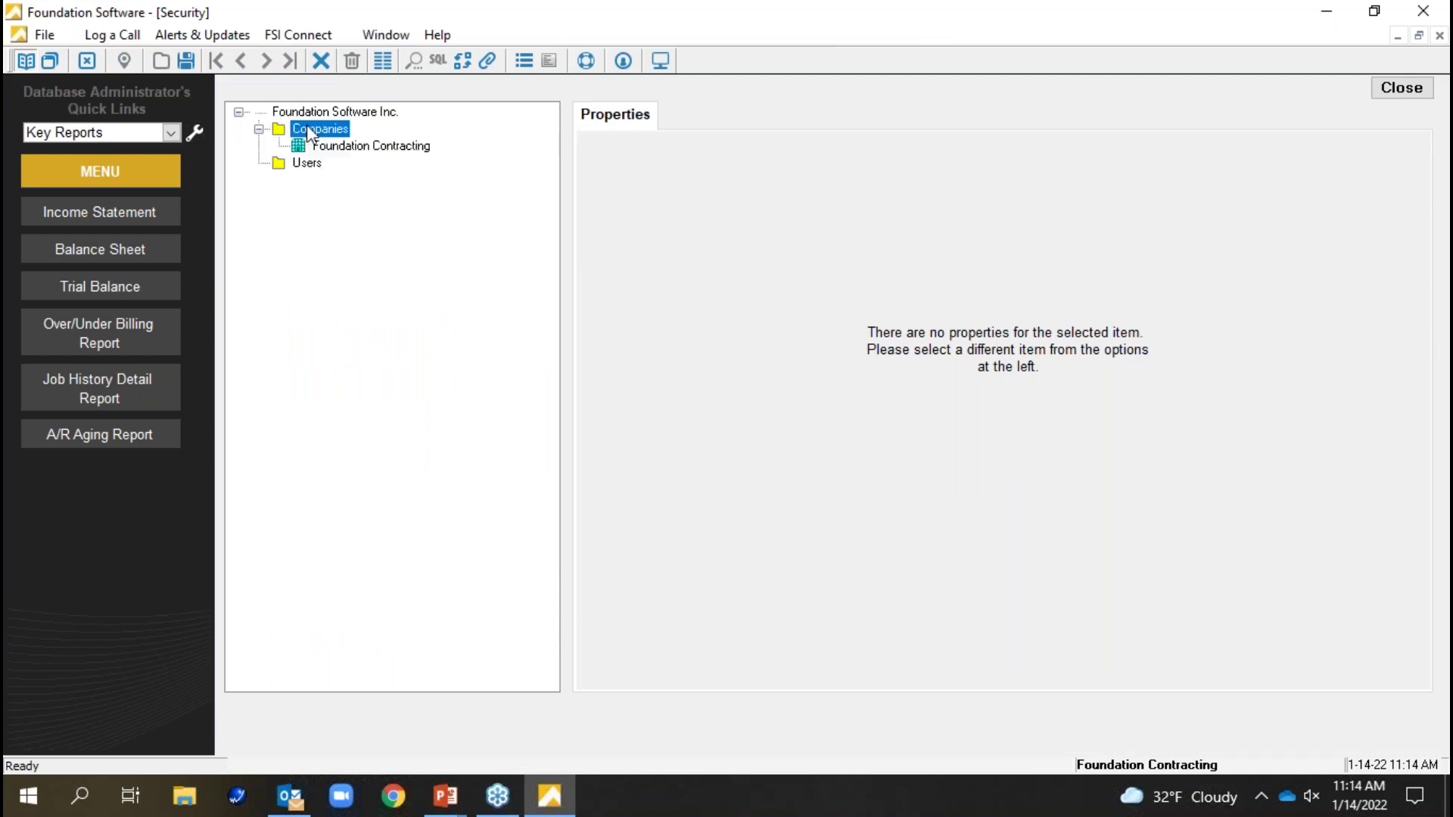
double_click(375, 147)
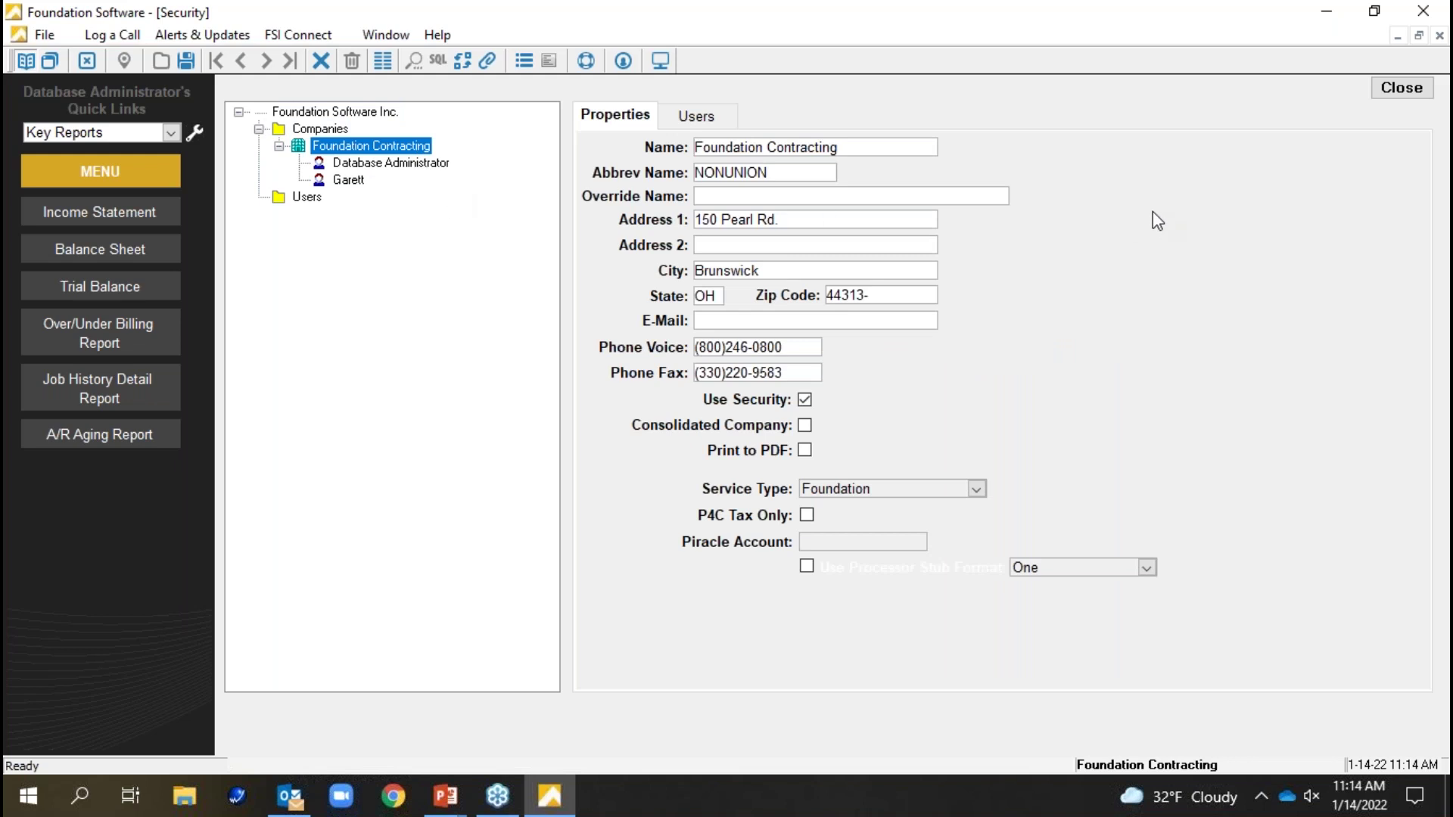
left_click(721, 121)
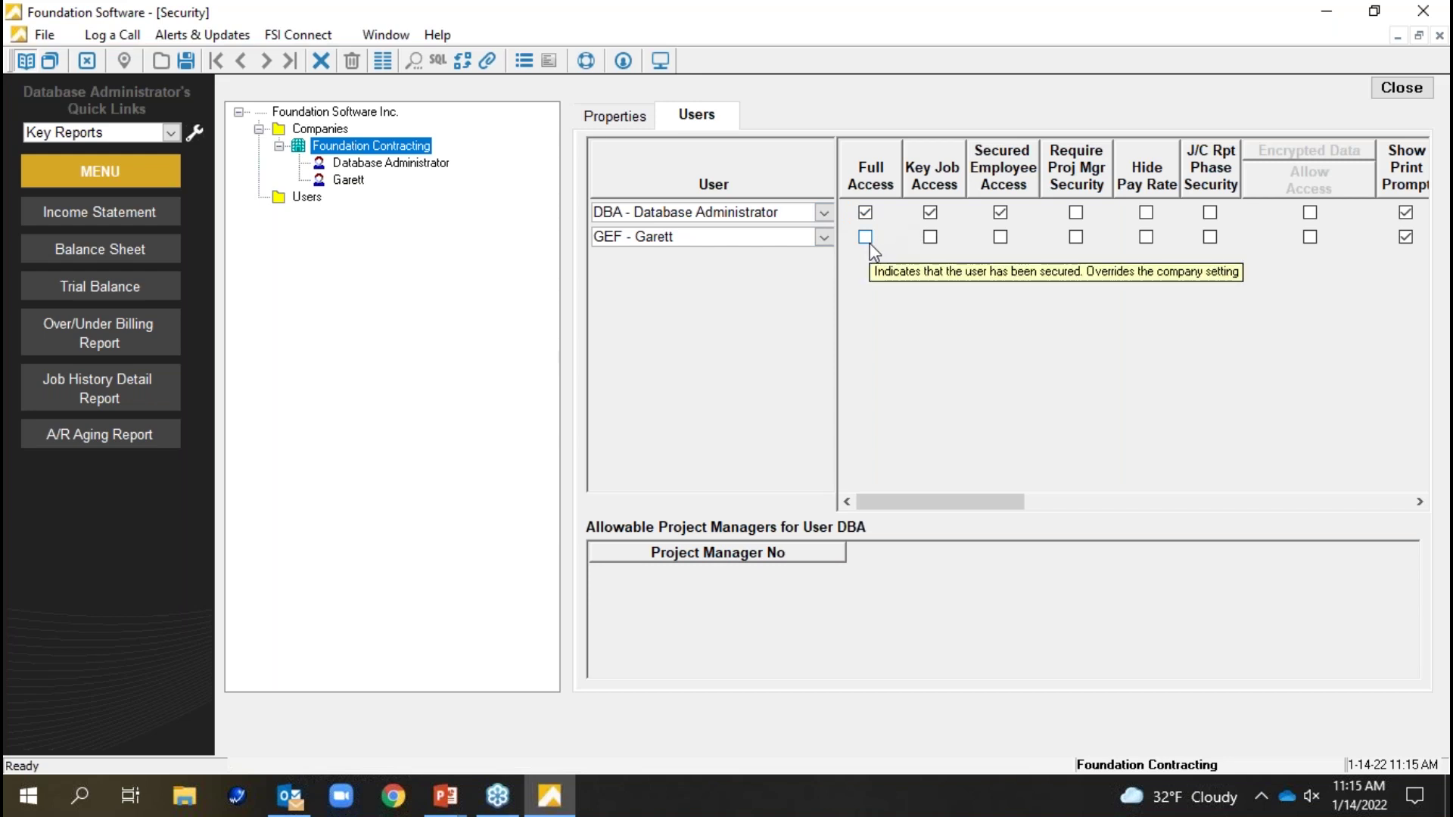
- Try Secured Employee Access and Require Proj Mgr Security for the non-administrator user, clearing both options again
left_click(1001, 238)
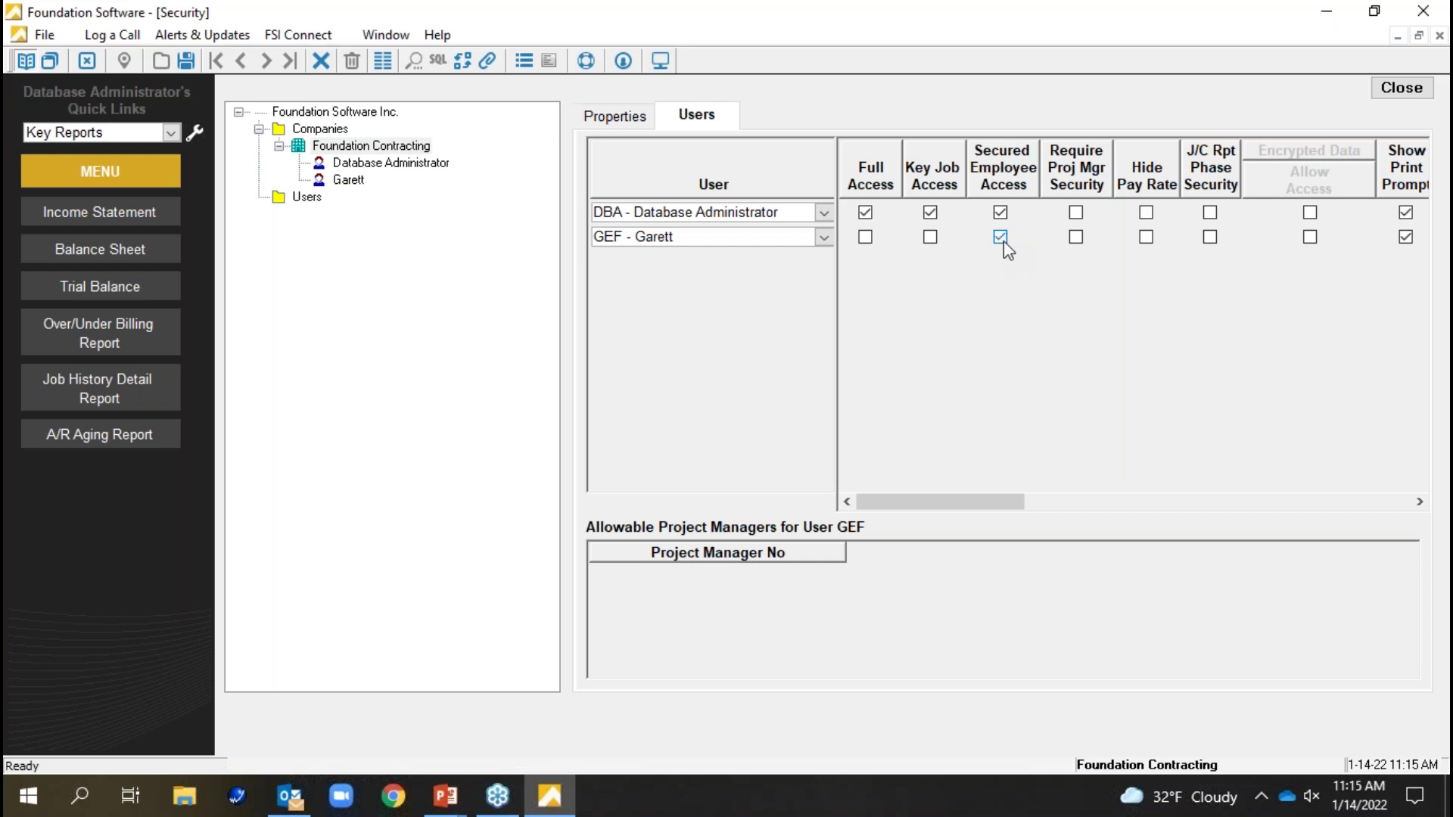
left_click(1000, 238)
left_click(685, 241)
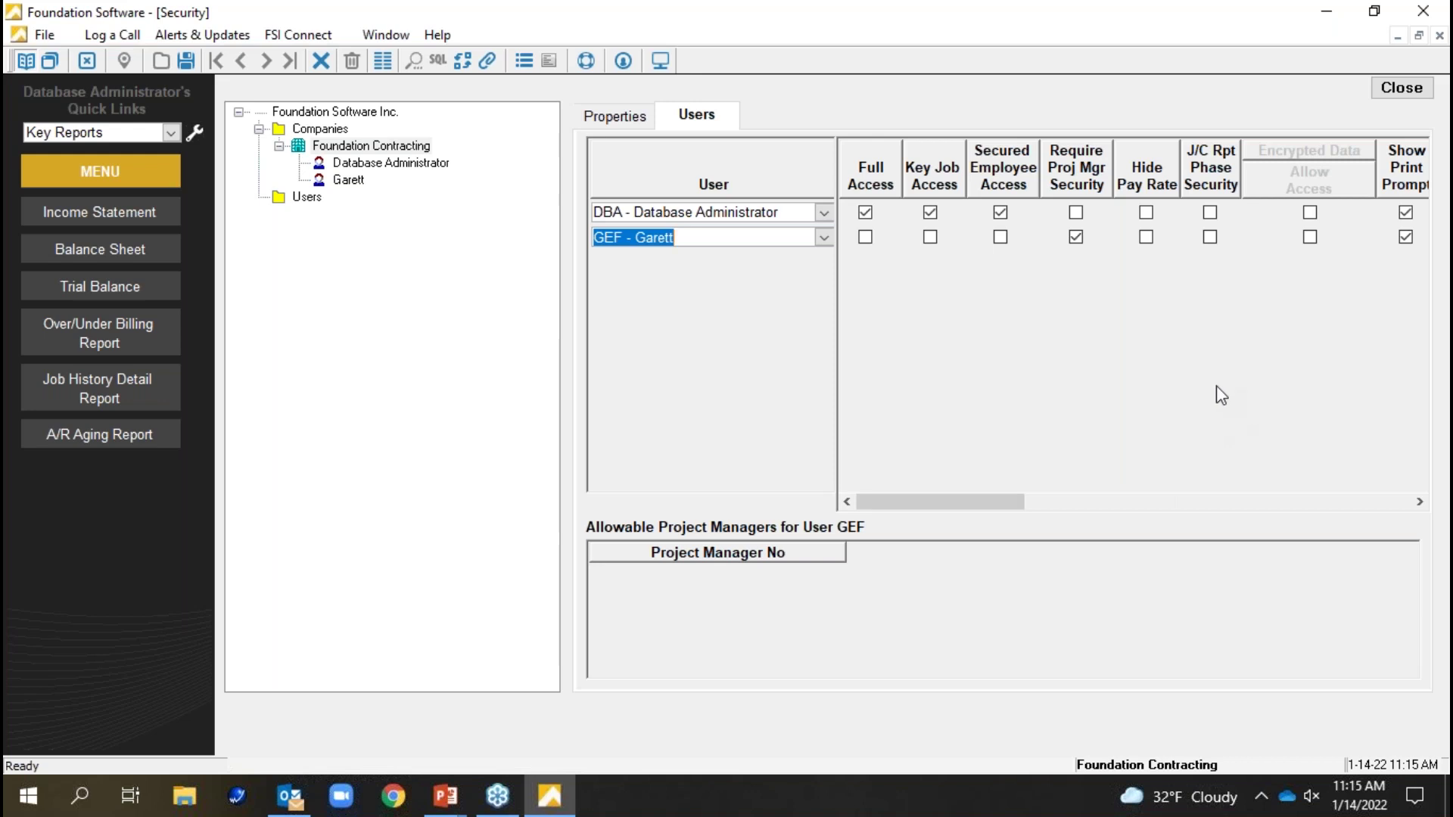
left_click(1076, 237)
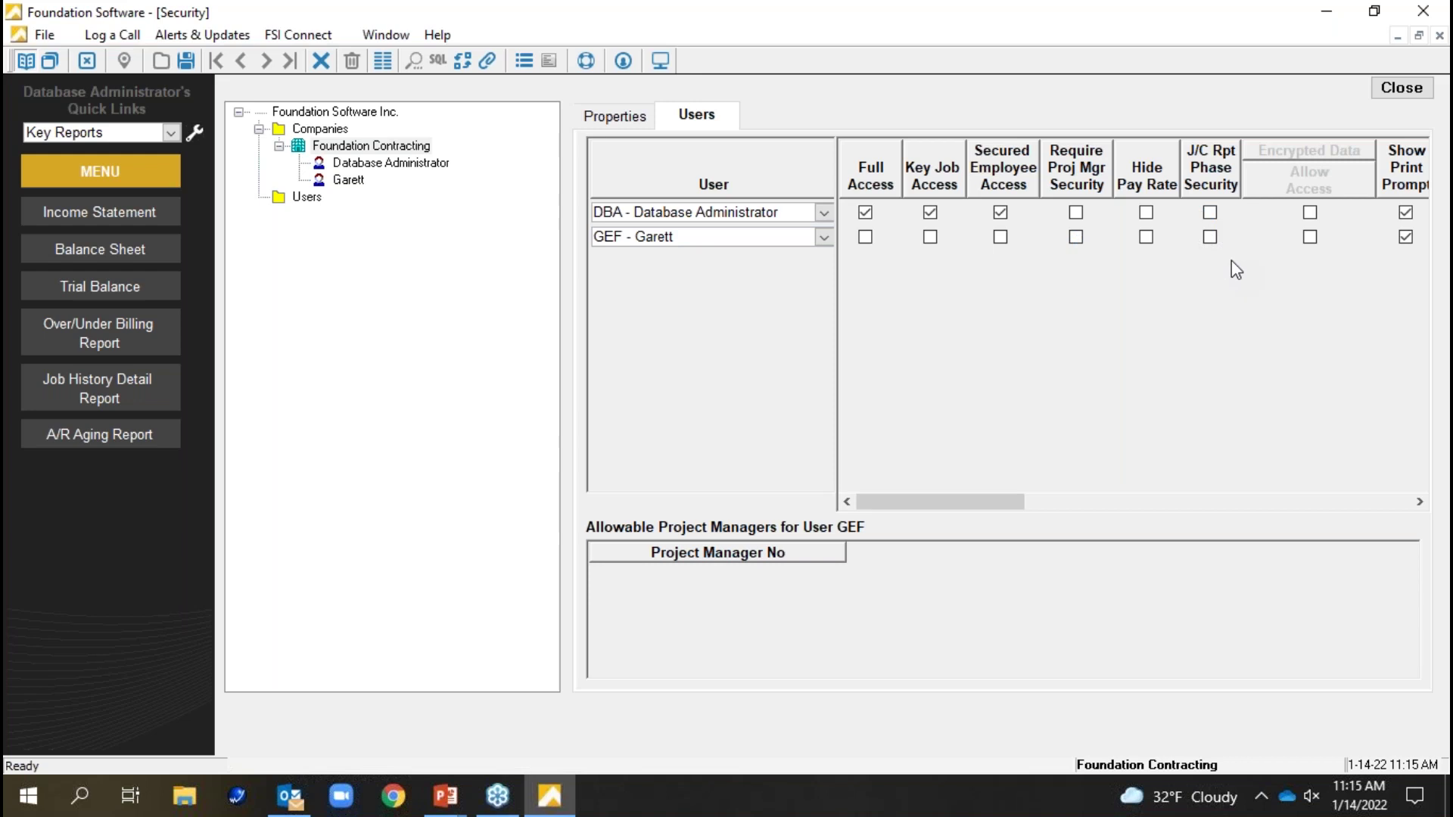
- Open the non-administrator user's object security settings and expand Accounts Payable under Base Modules
mouse_move(1024, 502)
left_mouse_down()
mouse_move(1067, 510)
mouse_move(1024, 505)
left_mouse_up()
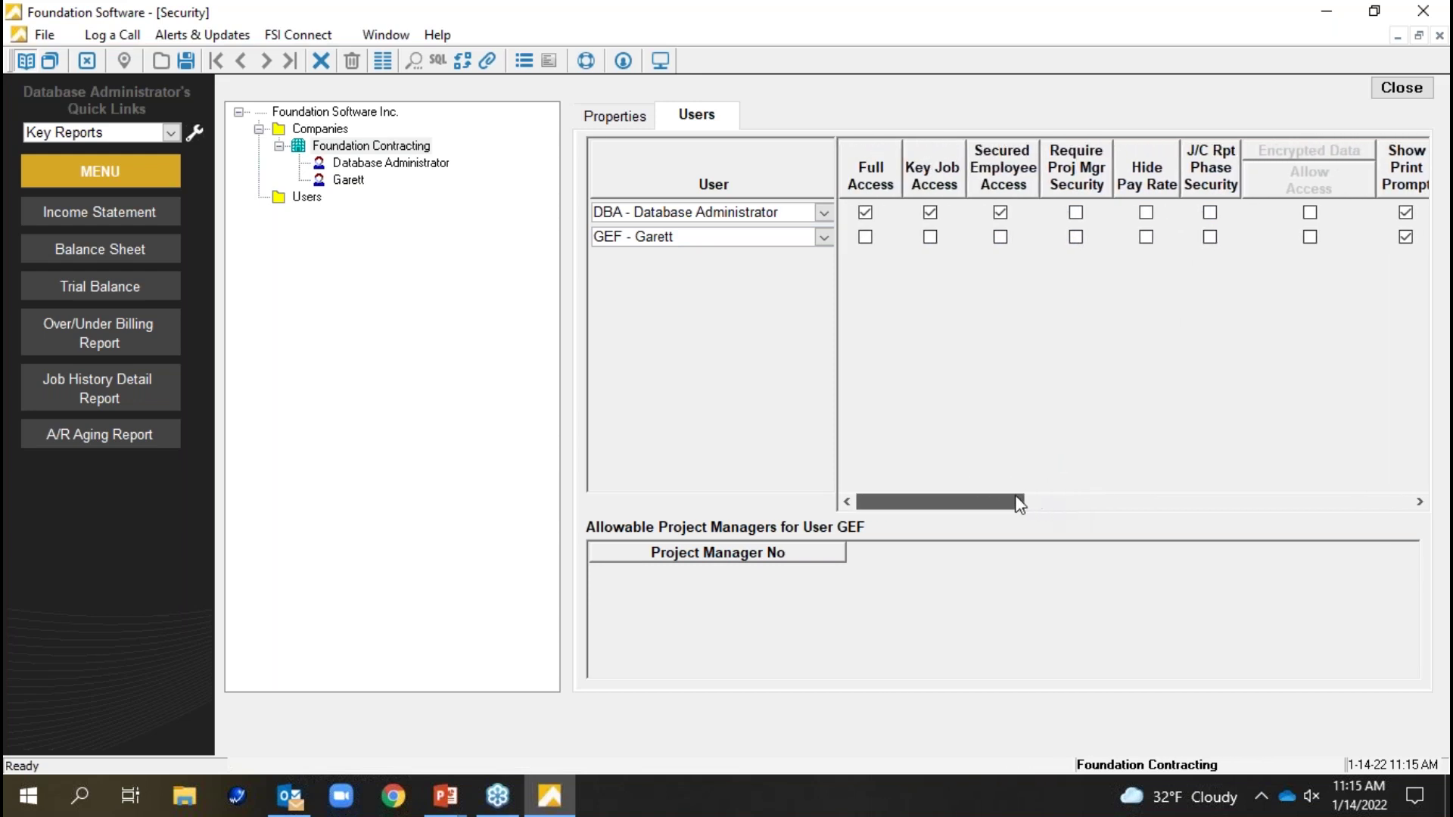
left_click(350, 180)
left_click(369, 147)
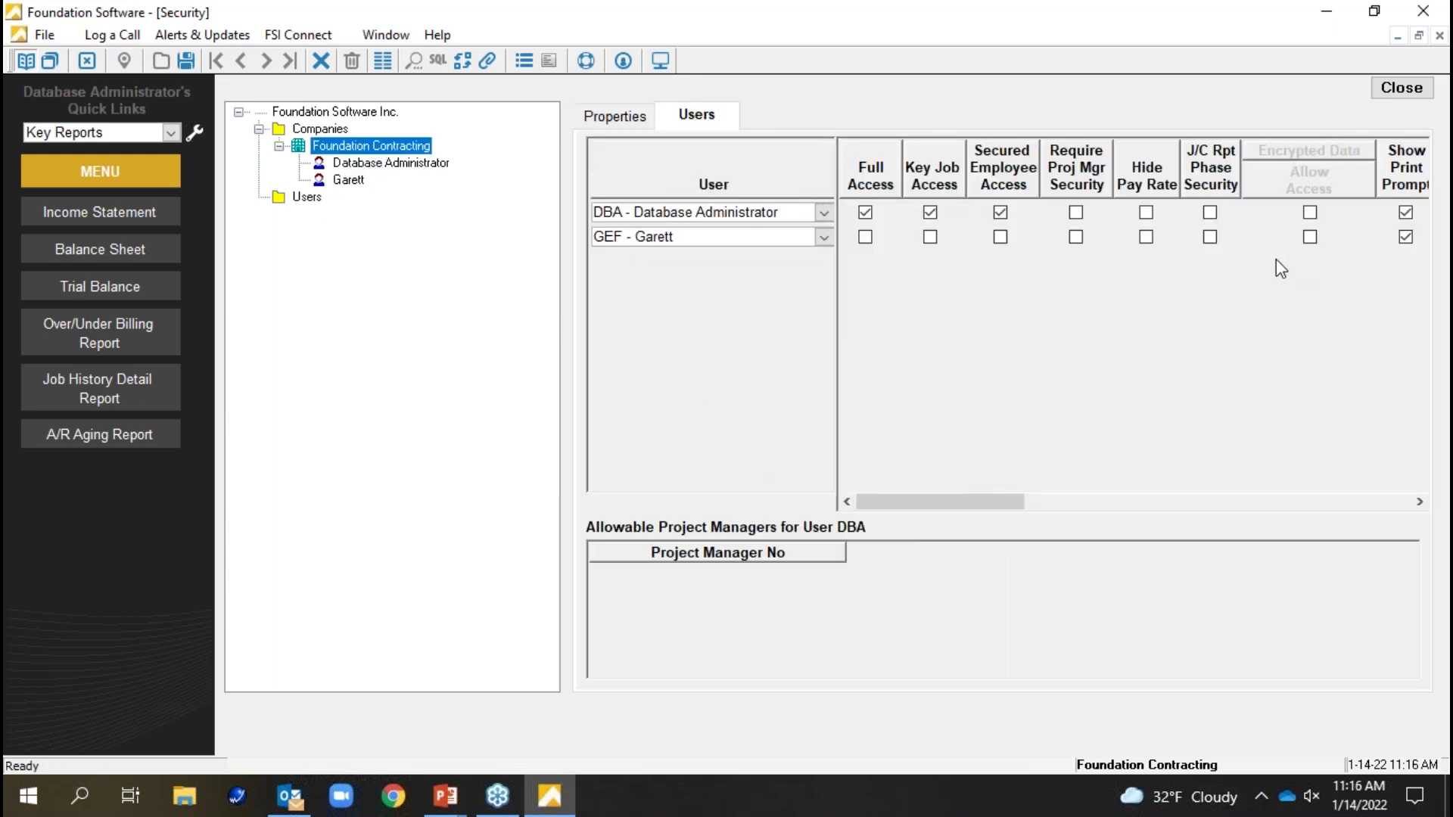
left_click(364, 179)
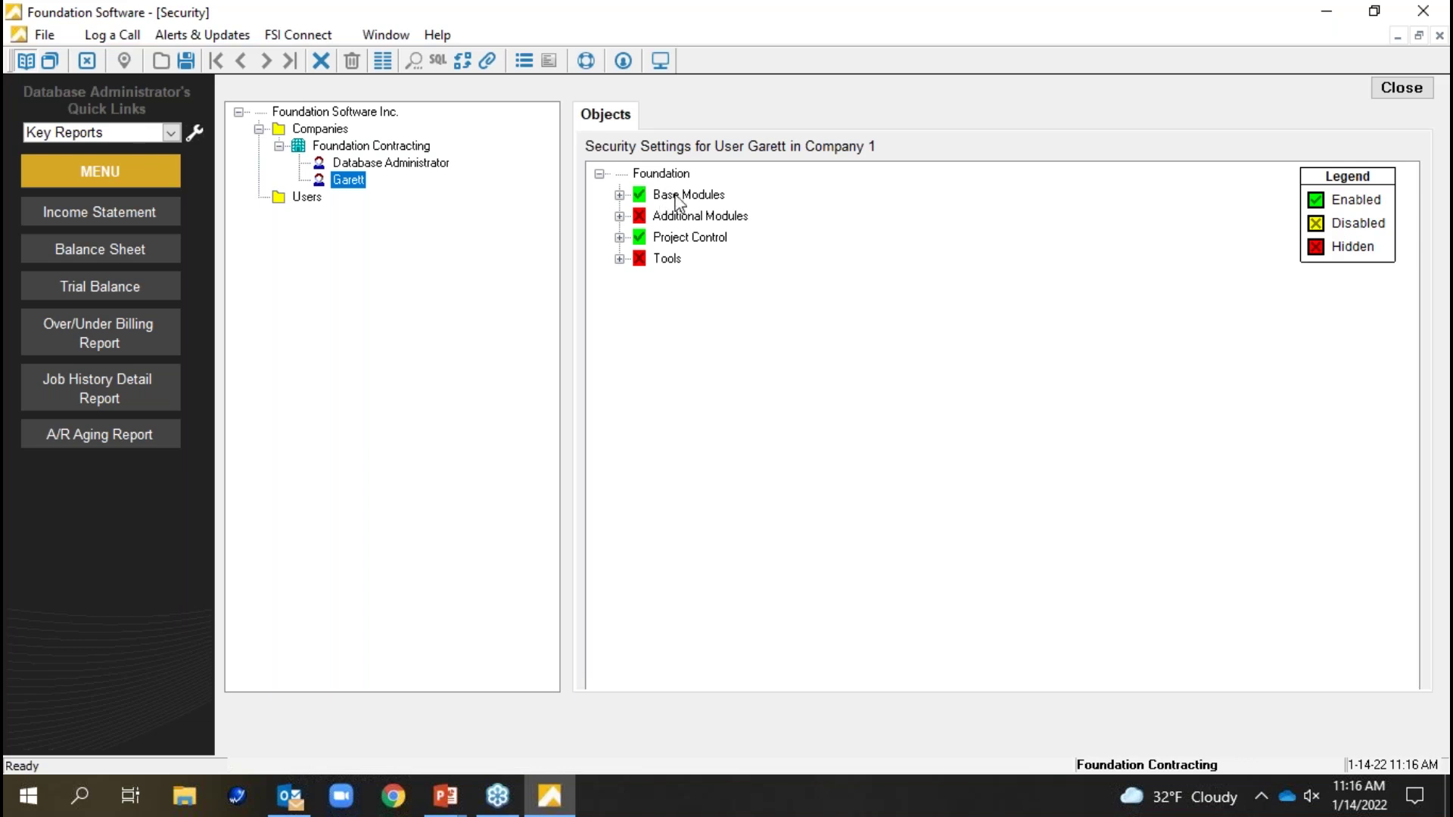
left_click(620, 195)
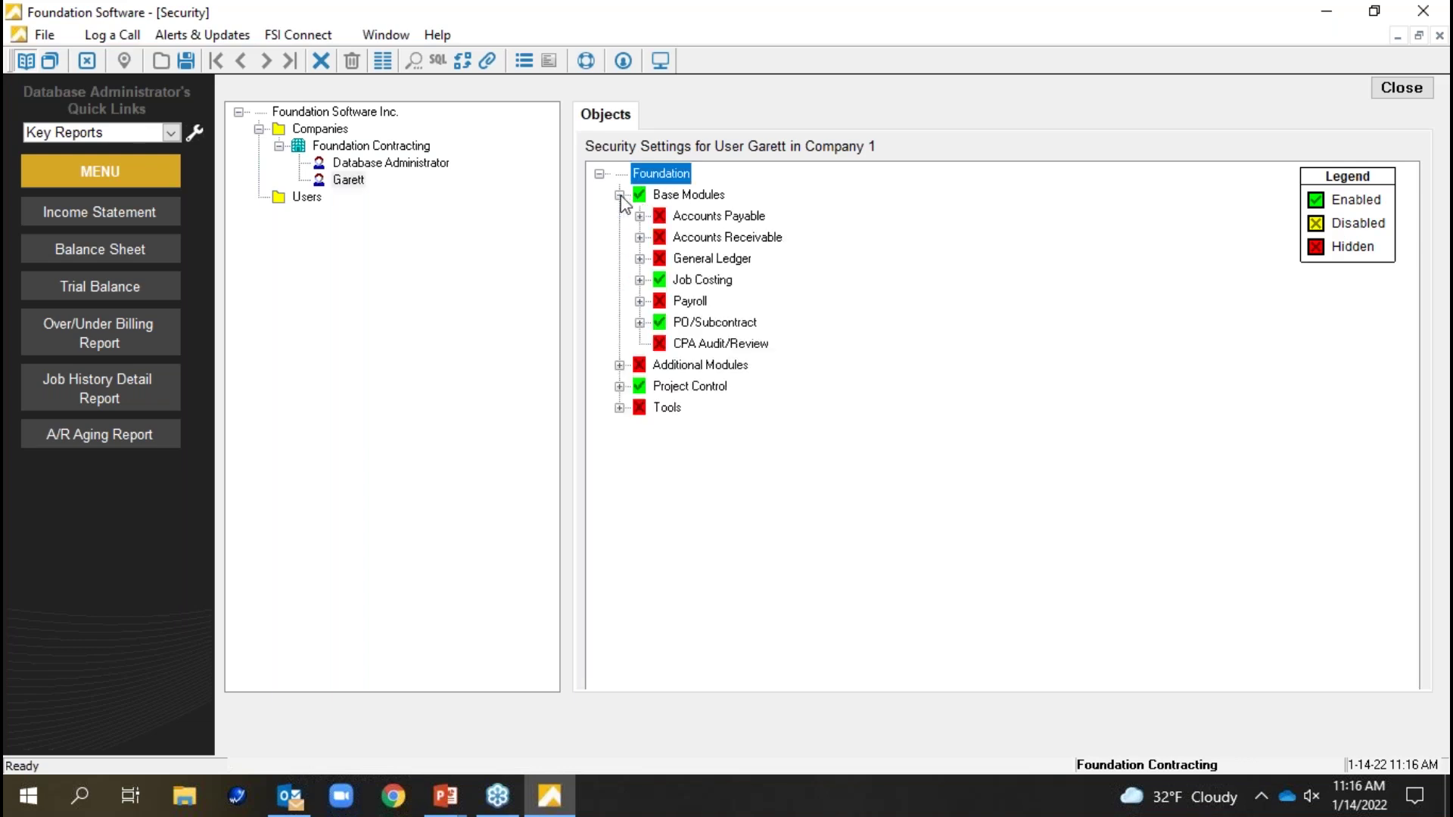
left_click(639, 217)
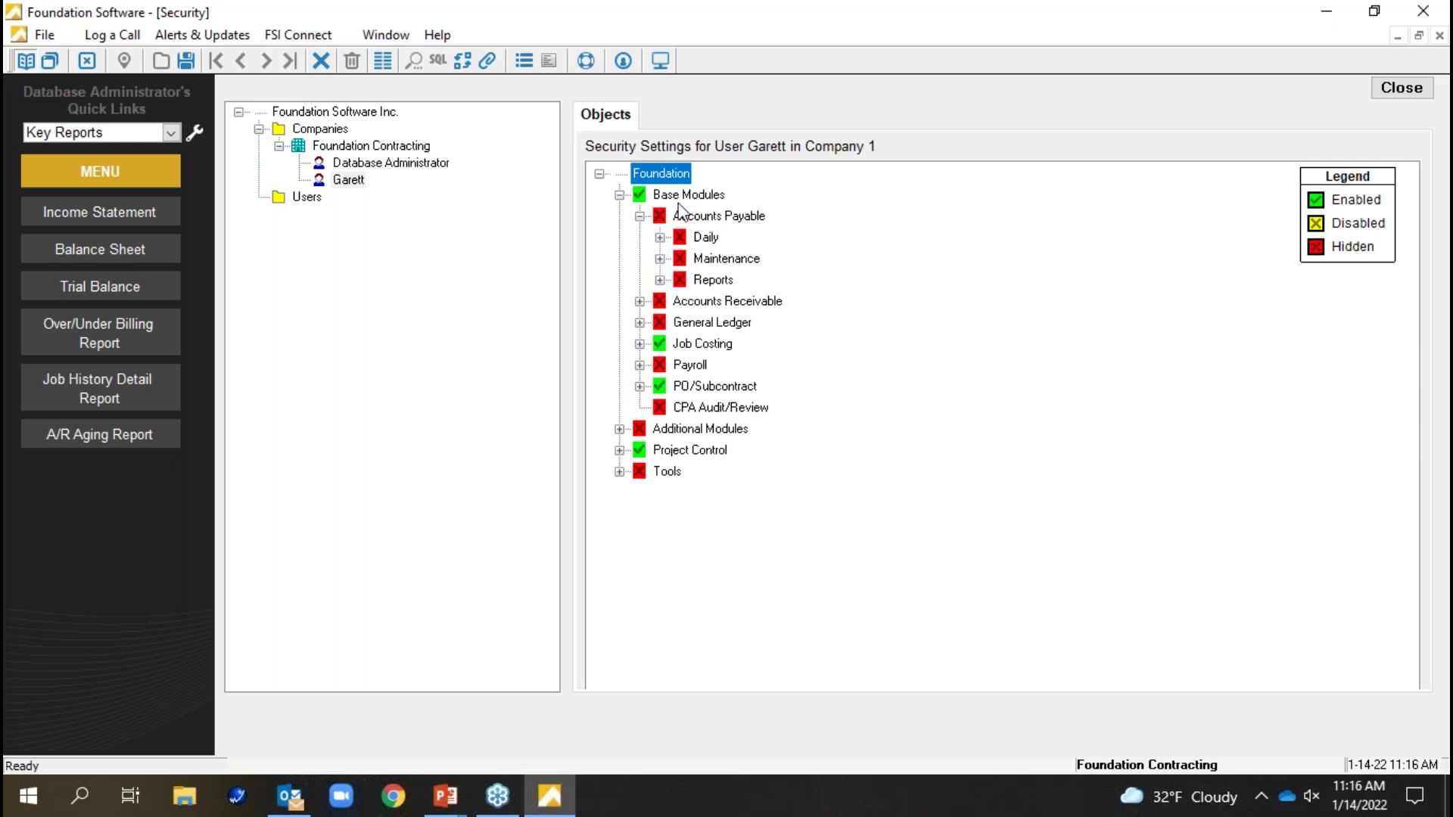
- Examine the user's permissions for the General items in Accounts Payable Daily and Reports, and close the Security window
left_click(661, 237)
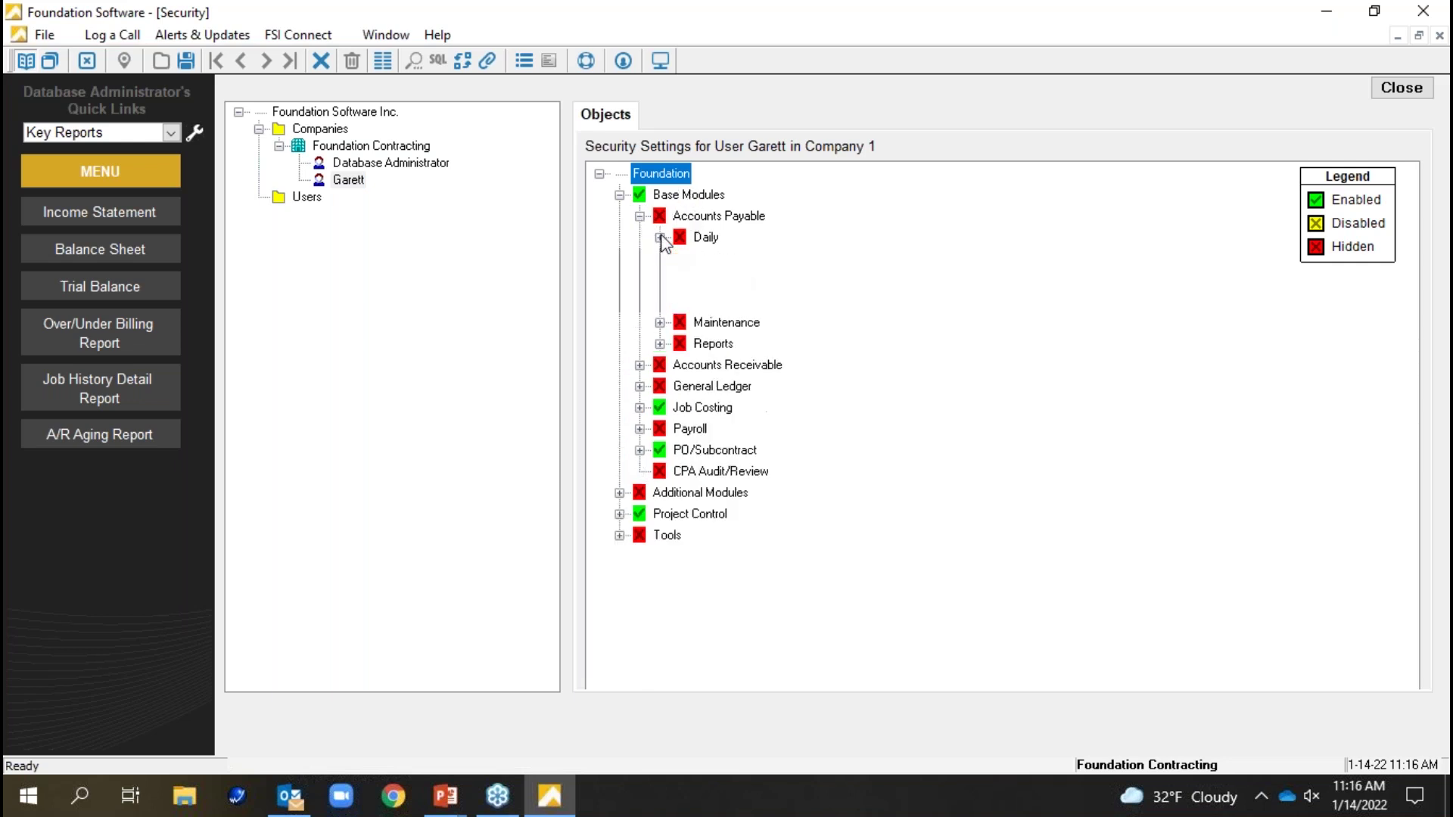
left_click(680, 259)
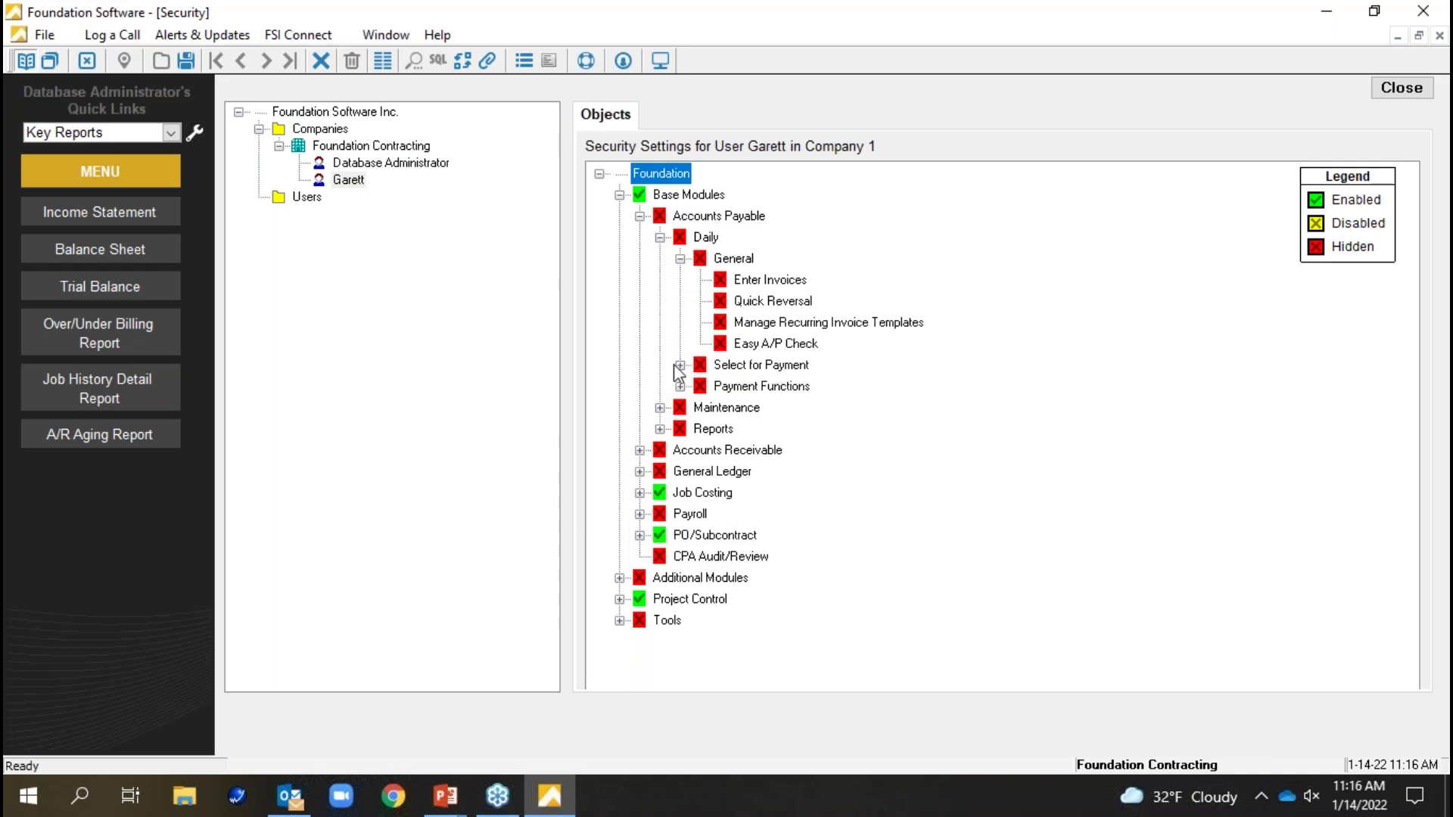
left_click(660, 429)
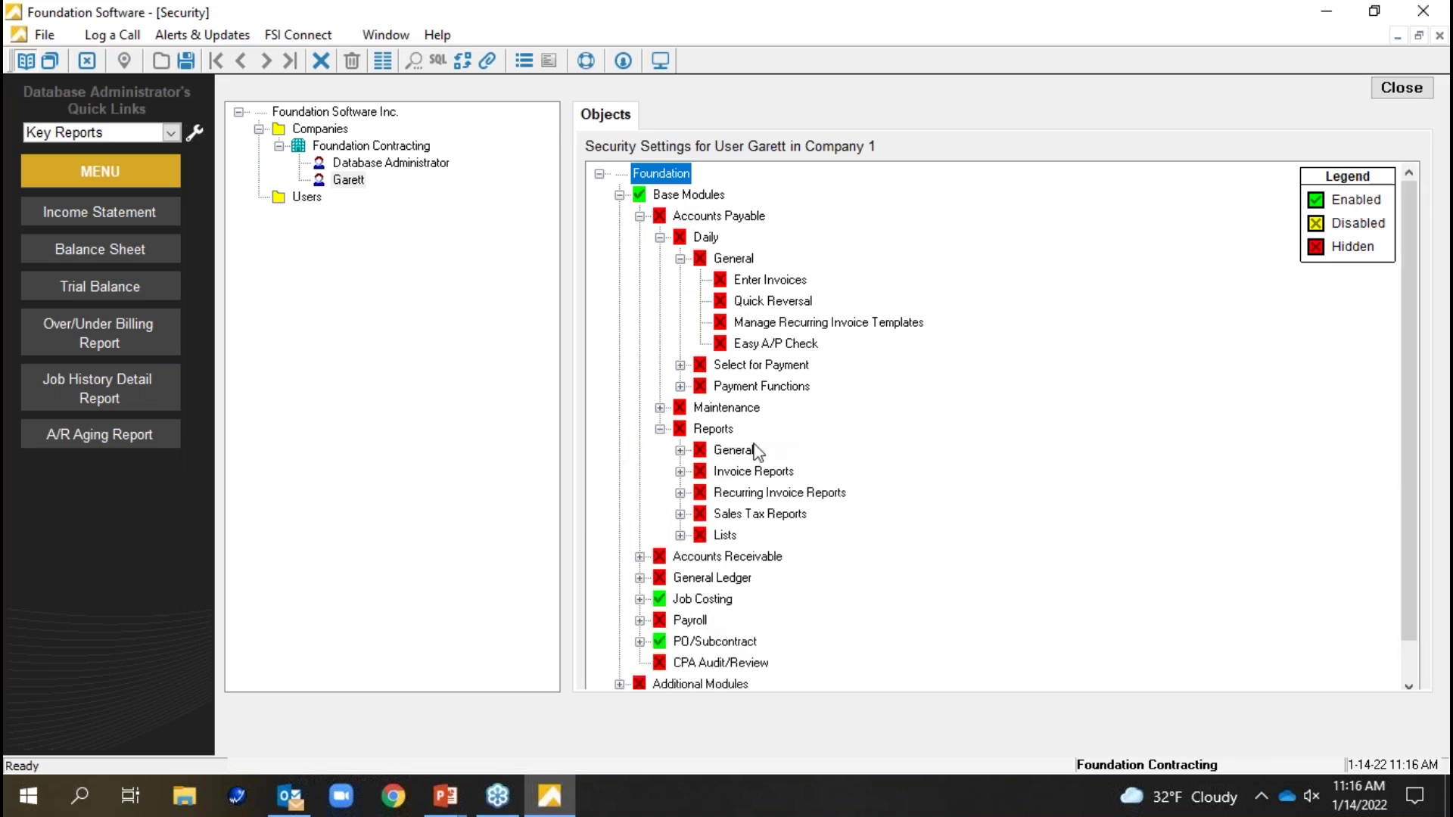
left_click(681, 450)
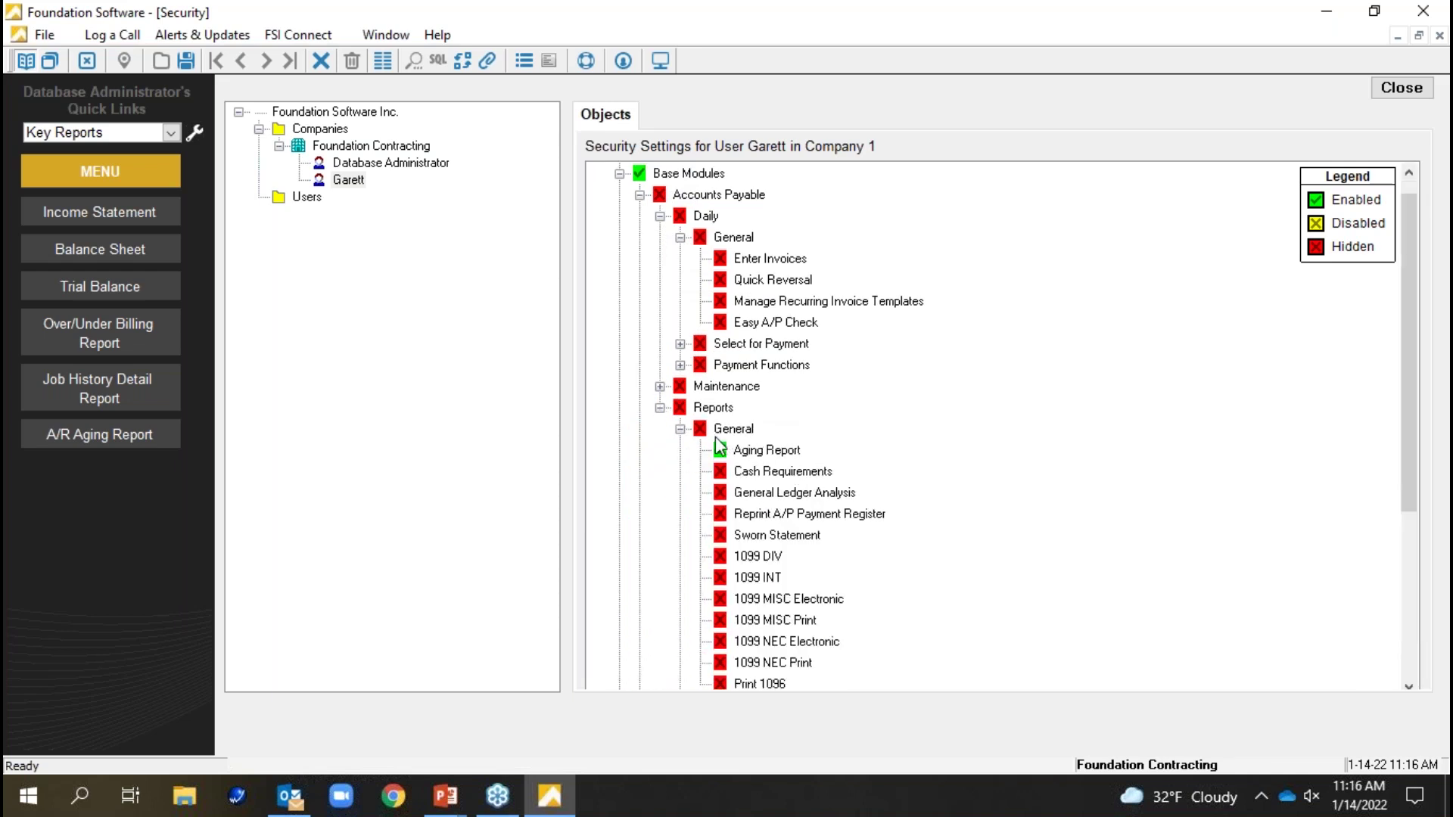
left_click_drag(1406, 348, 840, 518)
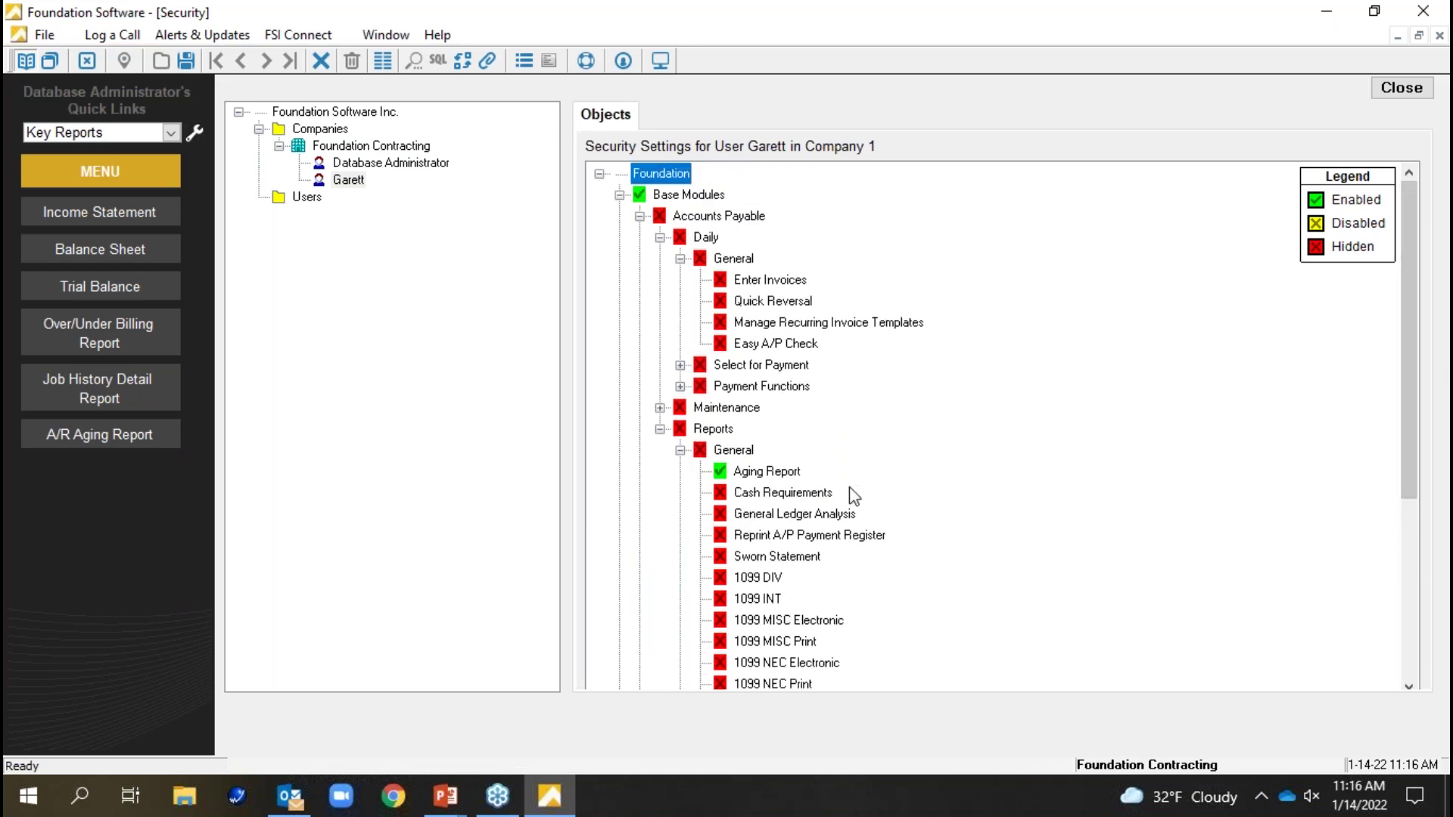
left_click_drag(1409, 367, 1392, 271)
left_click(1401, 89)
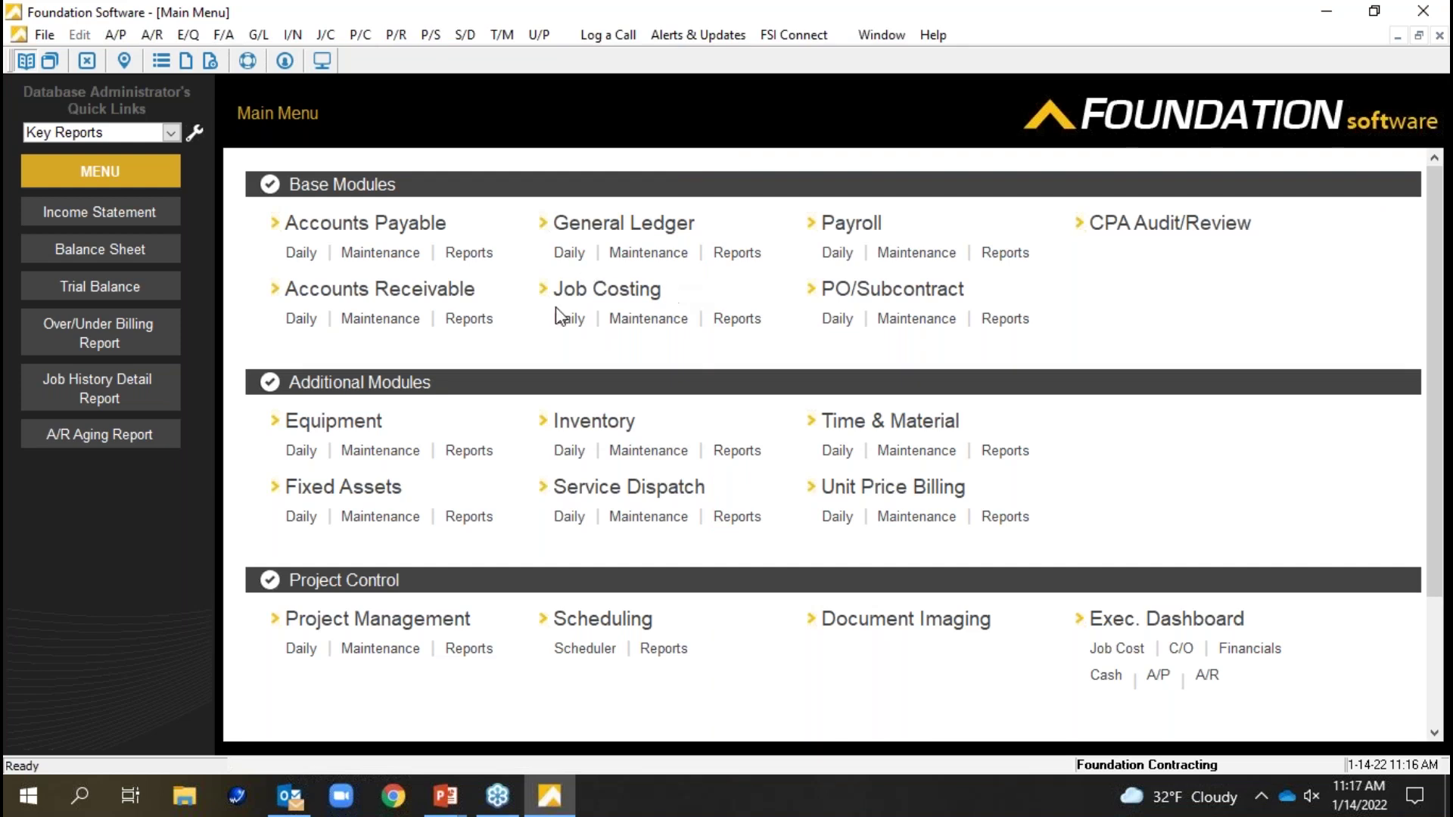
- Open Vendors in Accounts Payable Maintenance and browse the lookup list of existing vendors
left_click(398, 256)
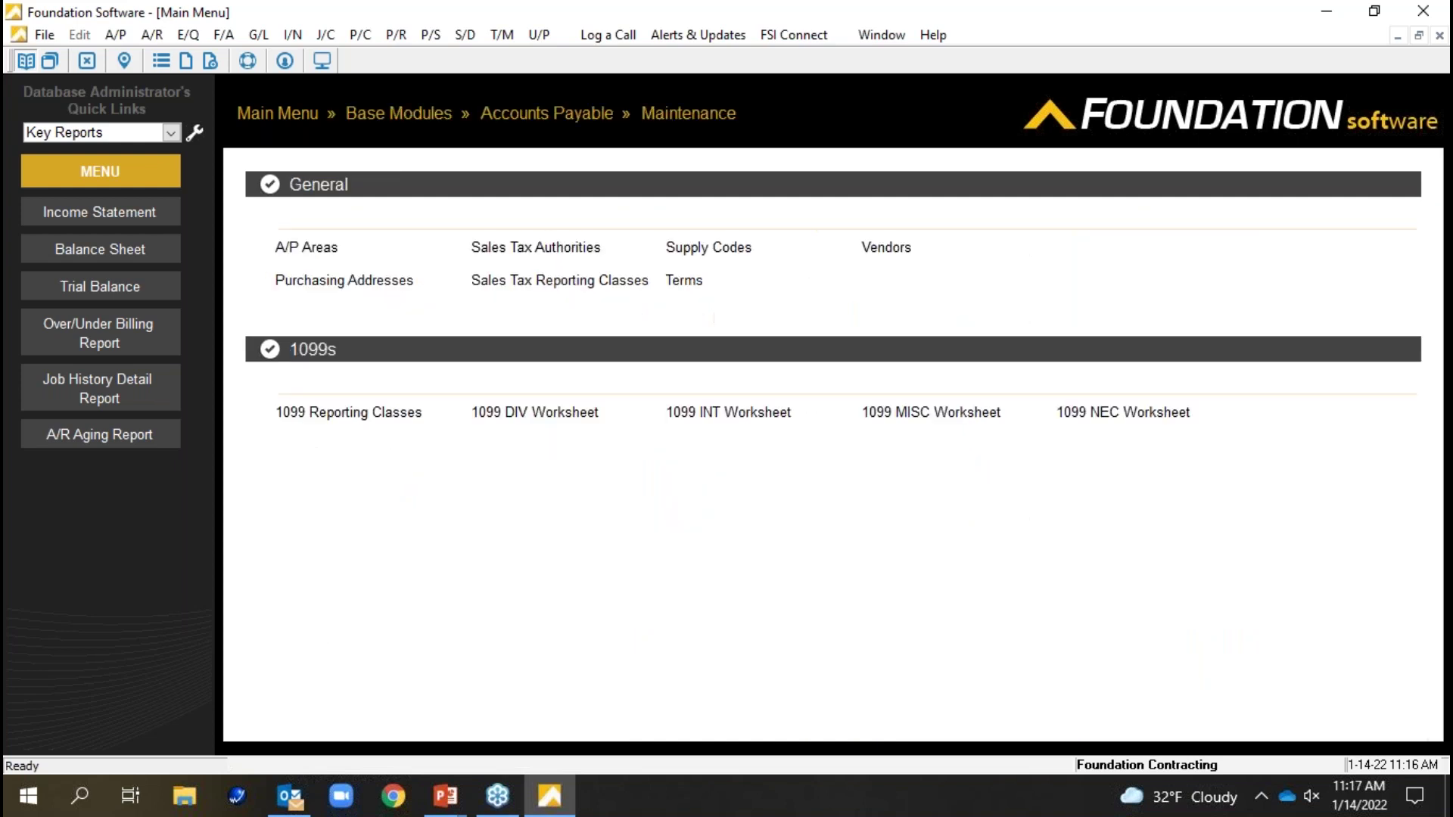
left_click(280, 115)
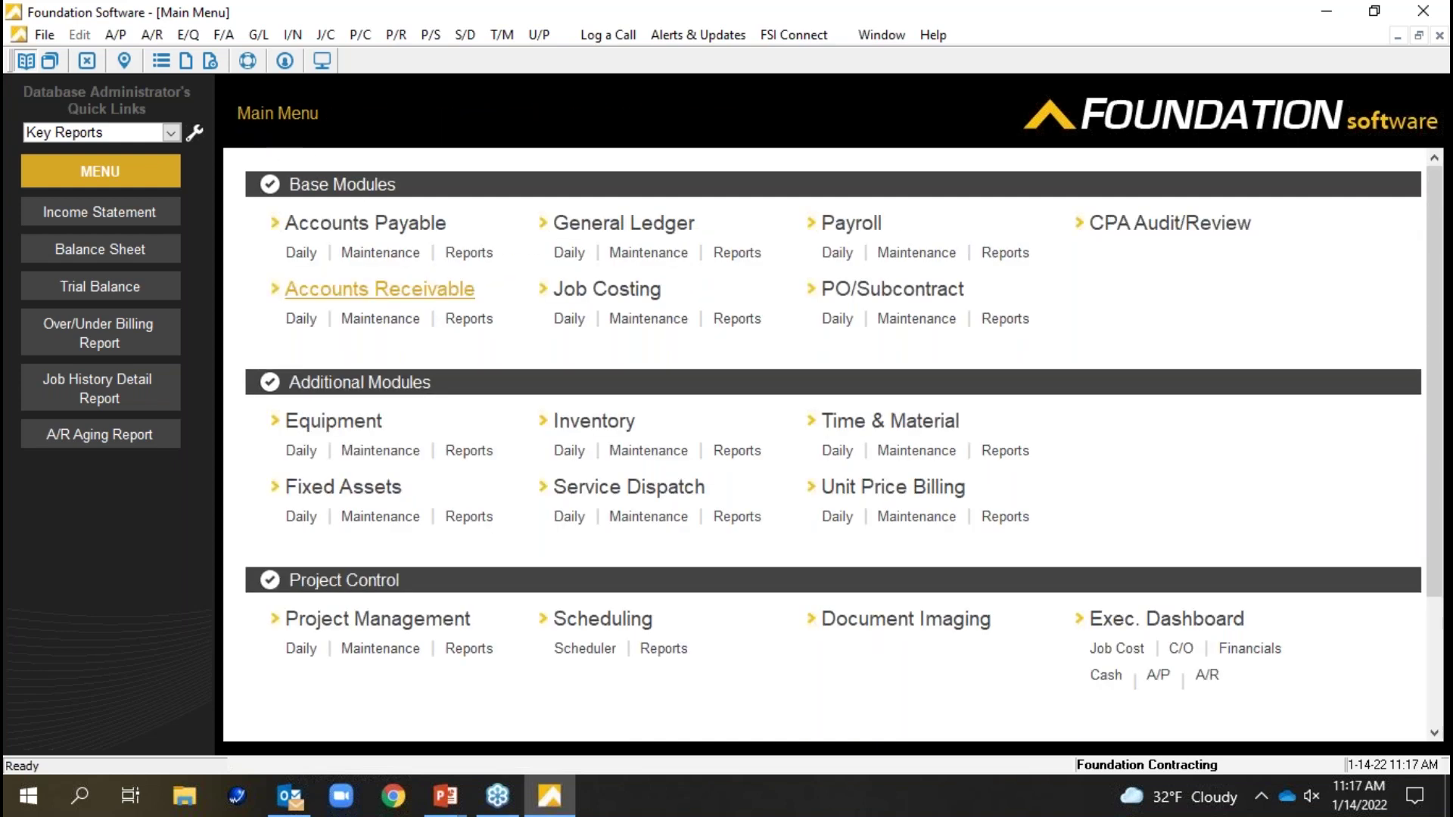
left_click(397, 258)
left_click(683, 281)
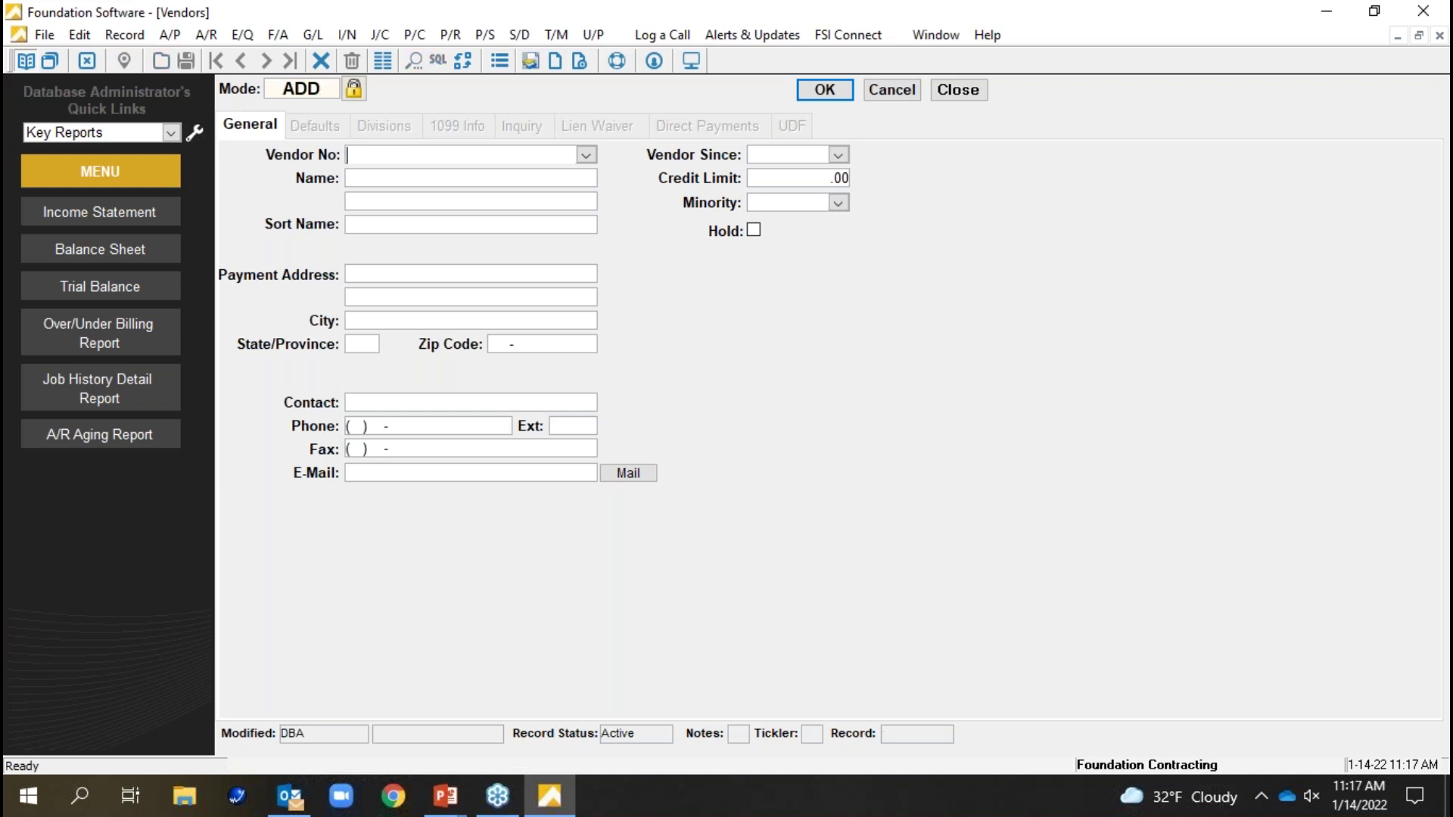
left_click(586, 155)
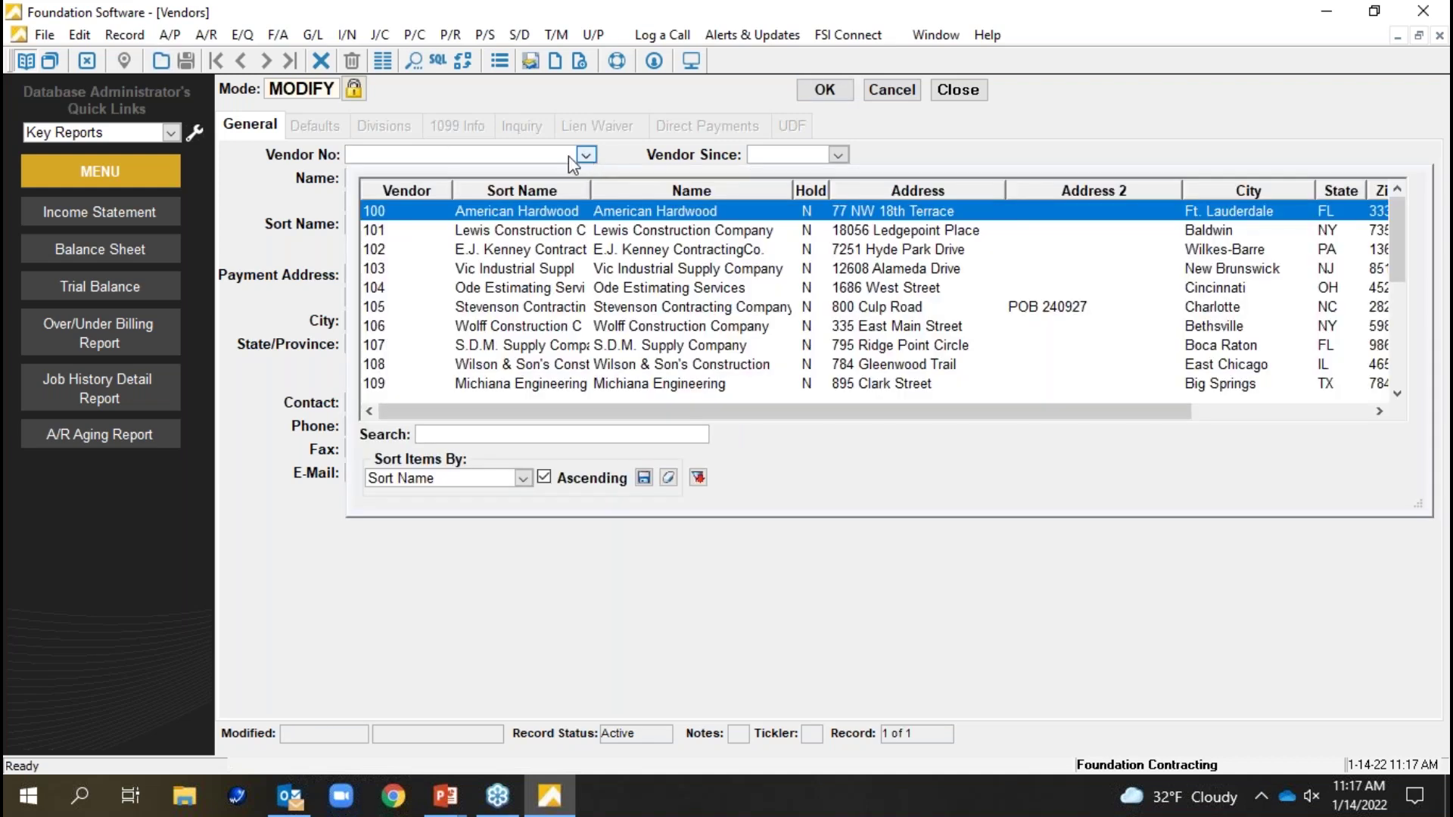
left_click(538, 154)
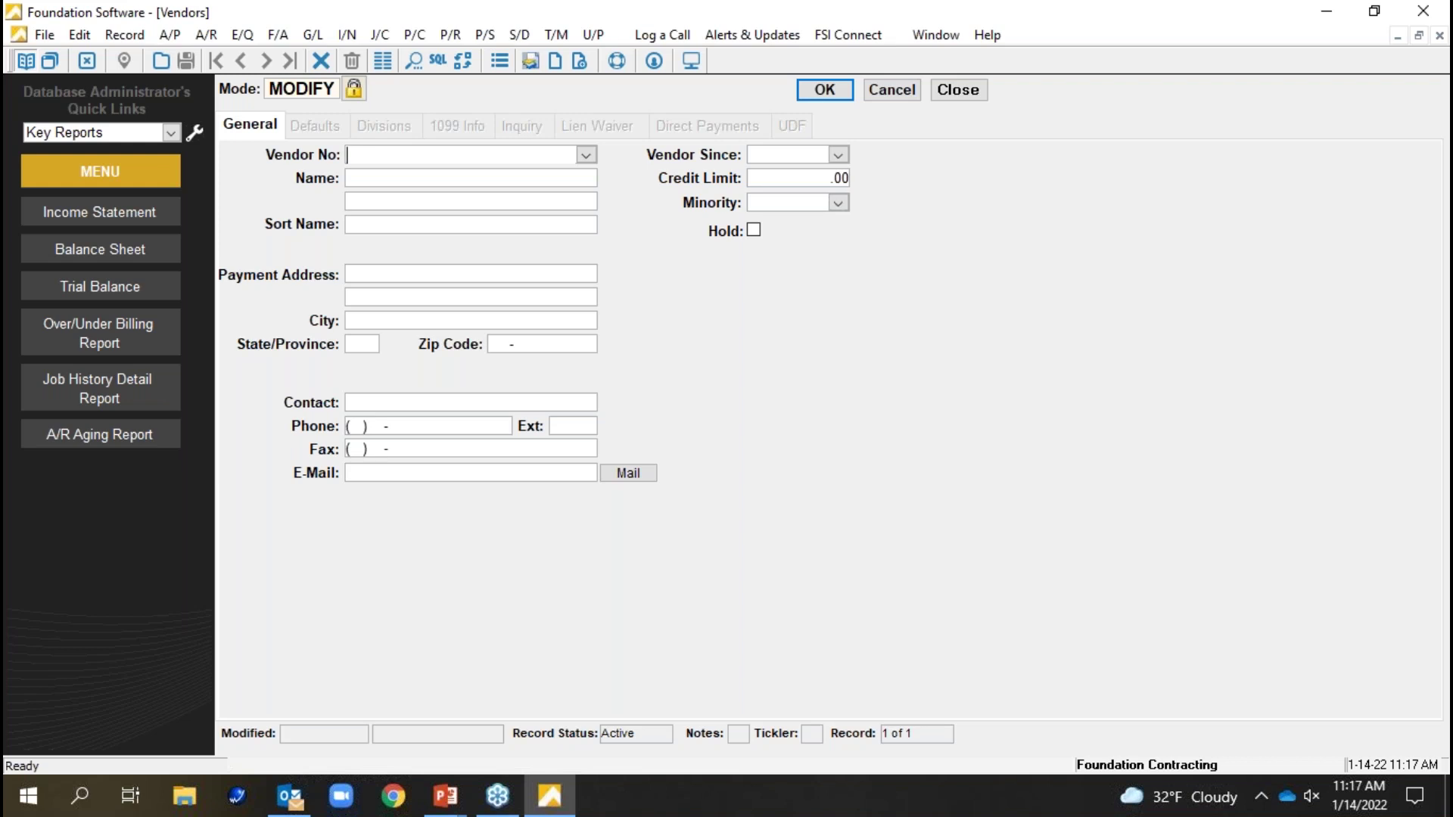
- Display the record of vendor 100, American Hardwood, and clear it from the form without changes
key("F4")
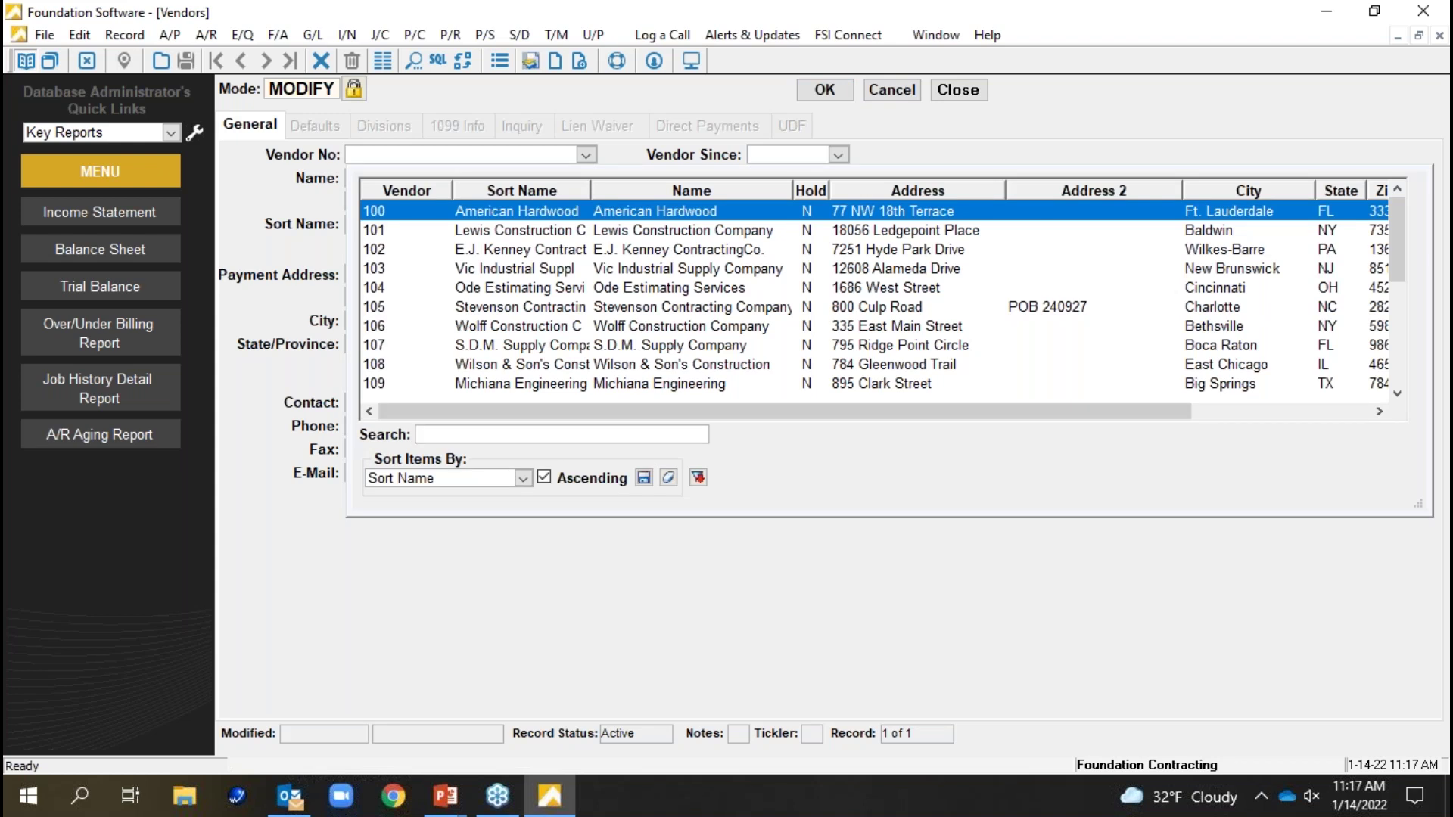
key("Return")
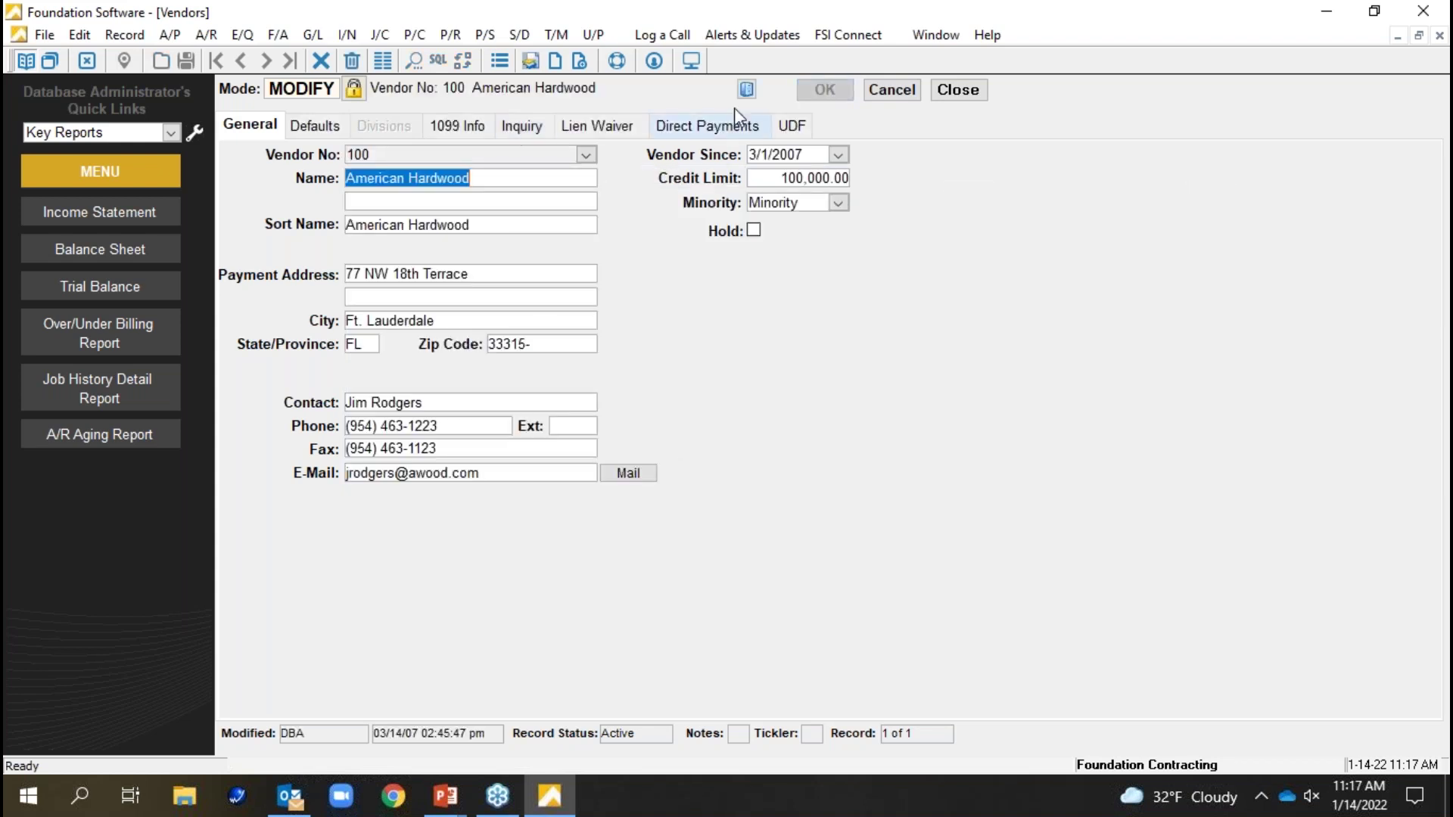
left_click(889, 92)
- Try entering the vendor name asdfsadf in Modify mode, decline switching to Add mode, and discard the entry
left_click(406, 182)
type("asdfsadf")
key("Tab")
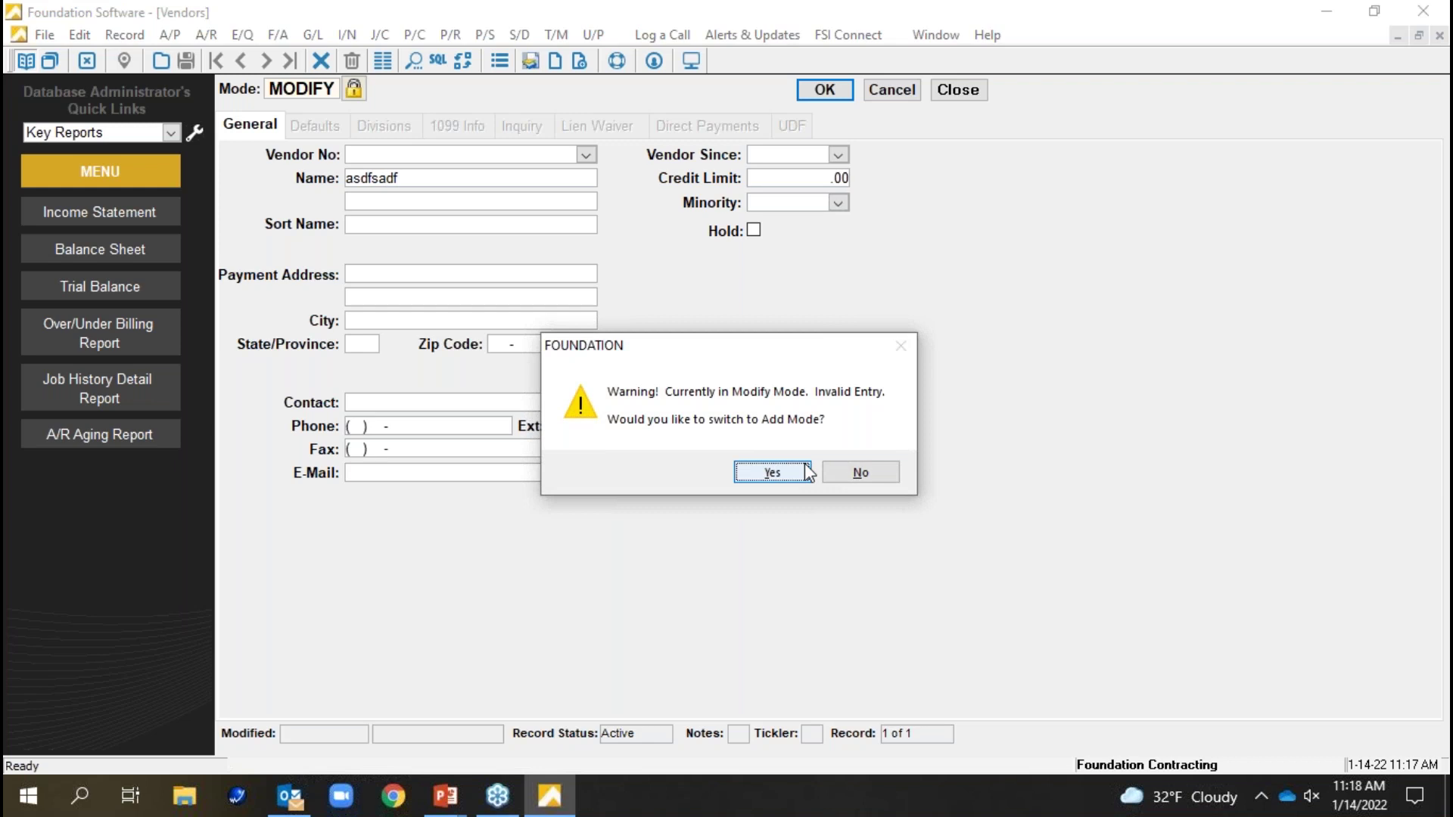
left_click(860, 476)
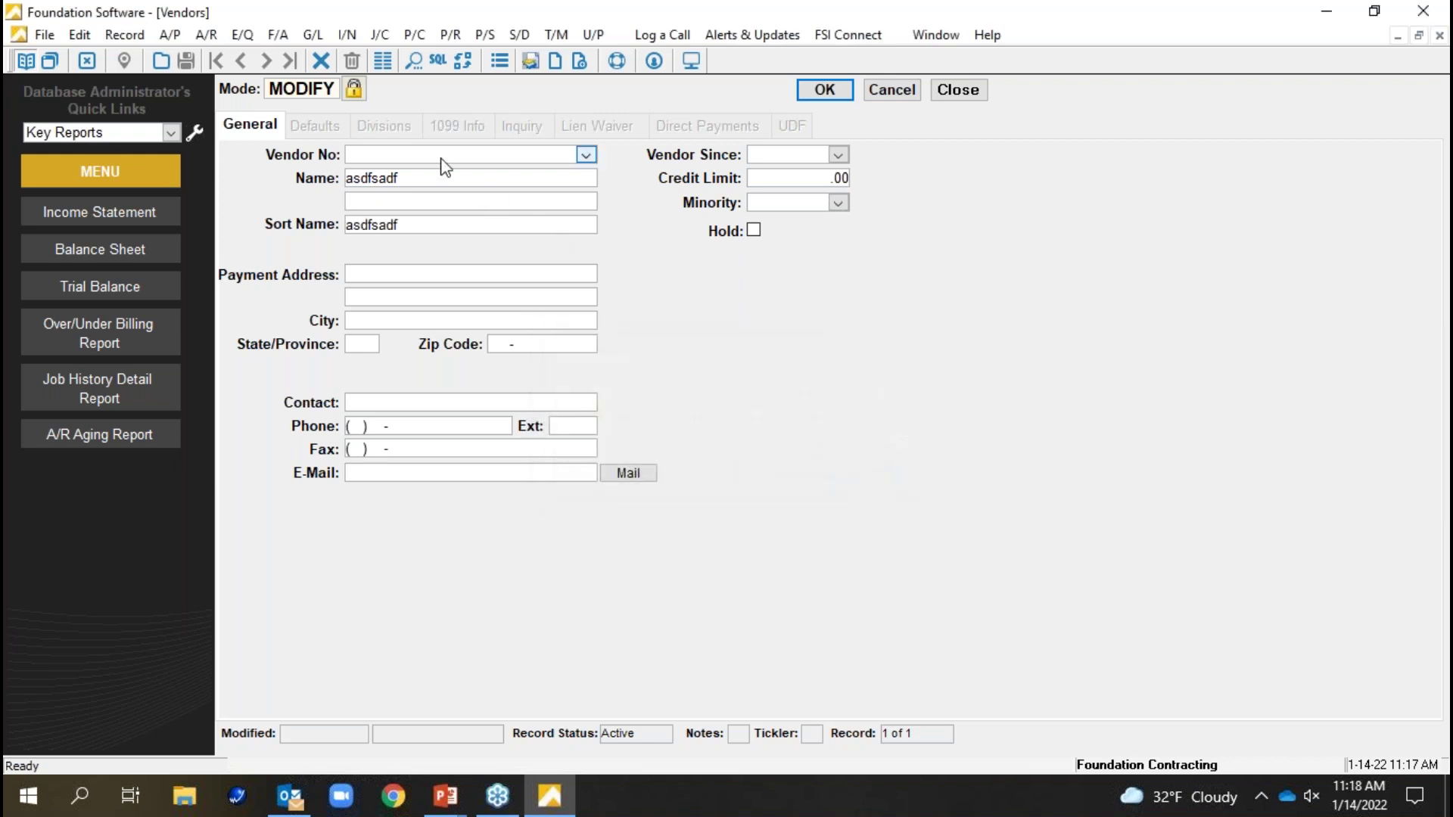
left_click(885, 87)
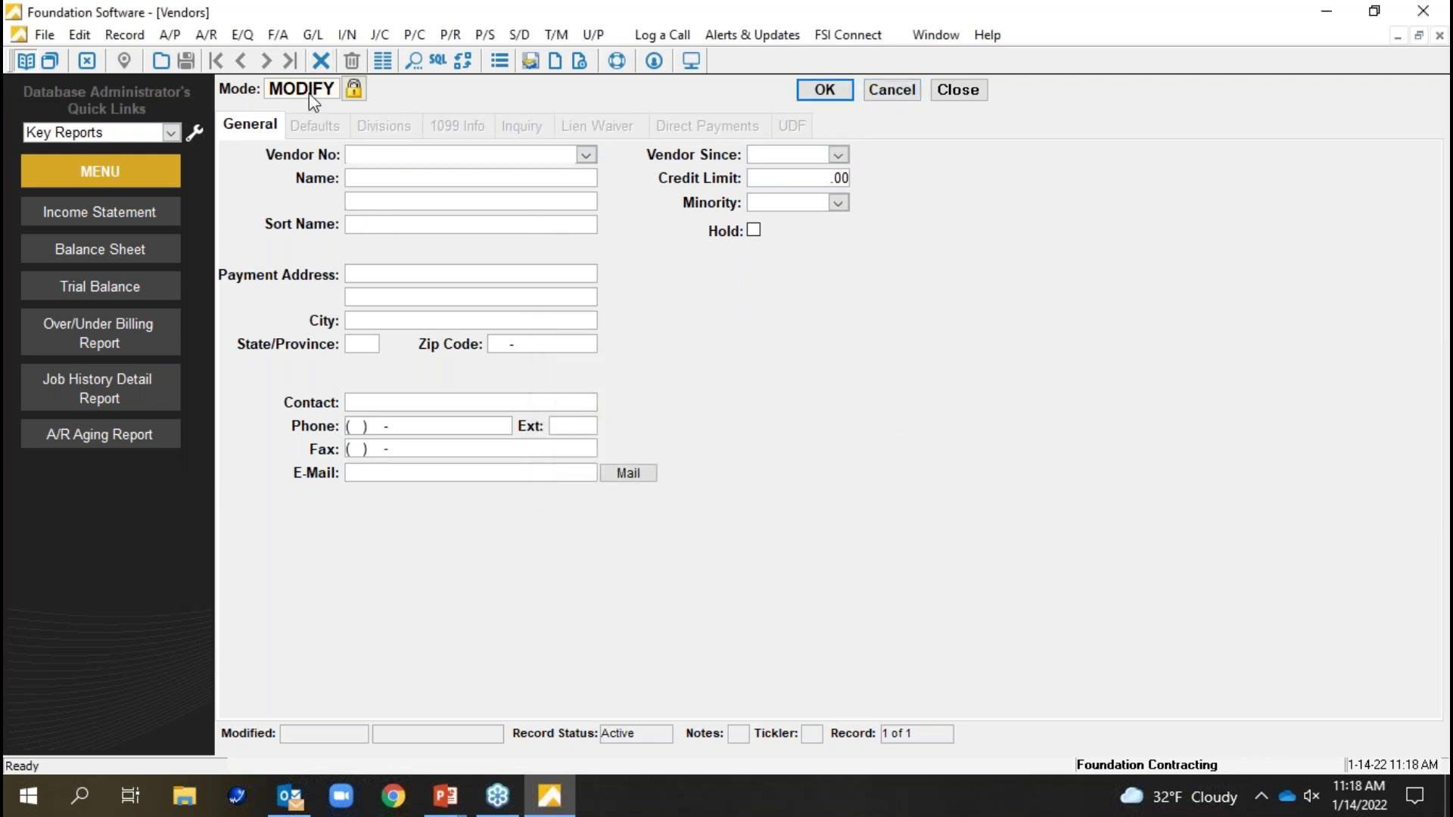
- Return the vendor form to Add mode and close the Vendors window
left_click(353, 91)
left_click(361, 93)
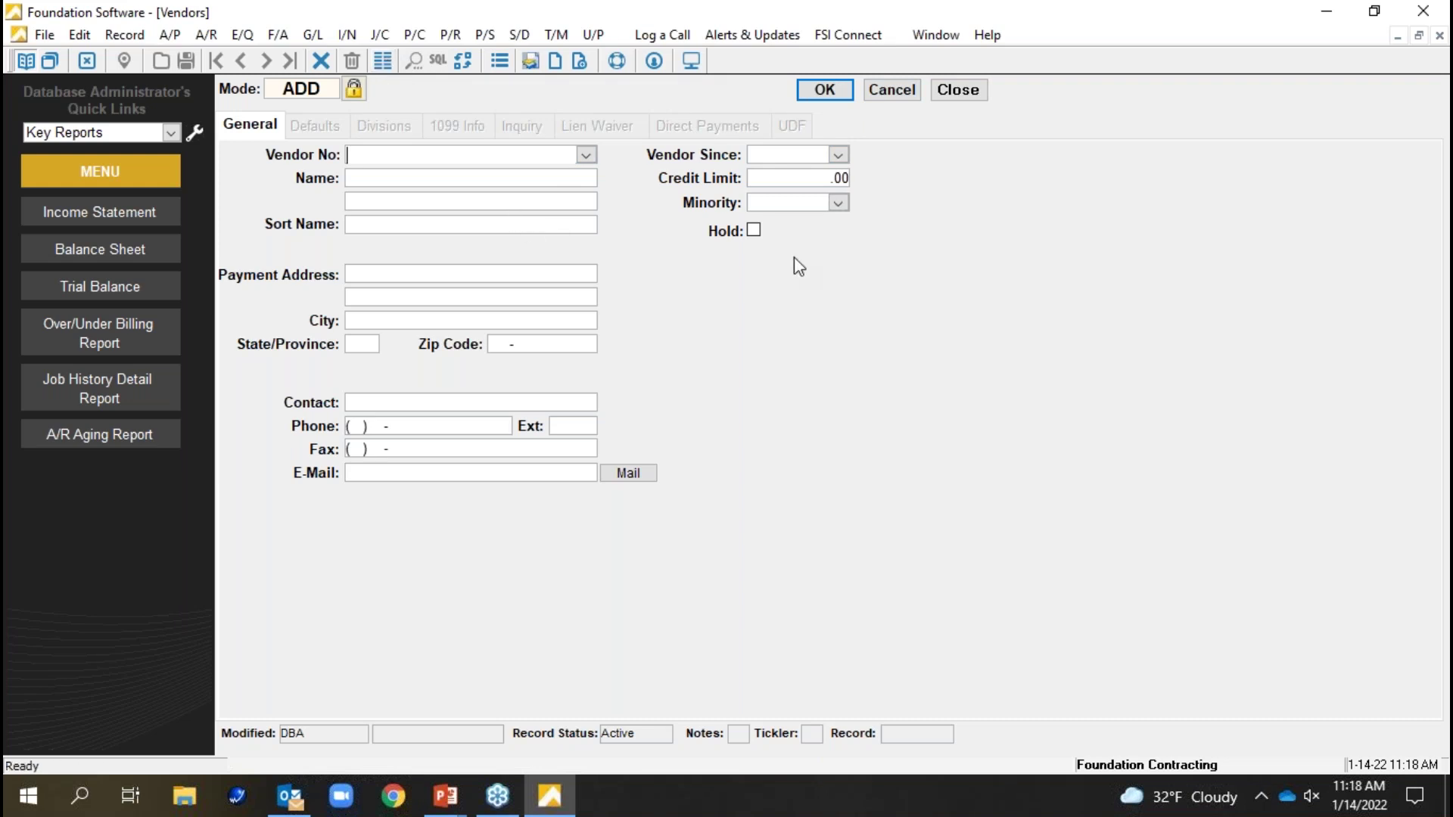
left_click(958, 89)
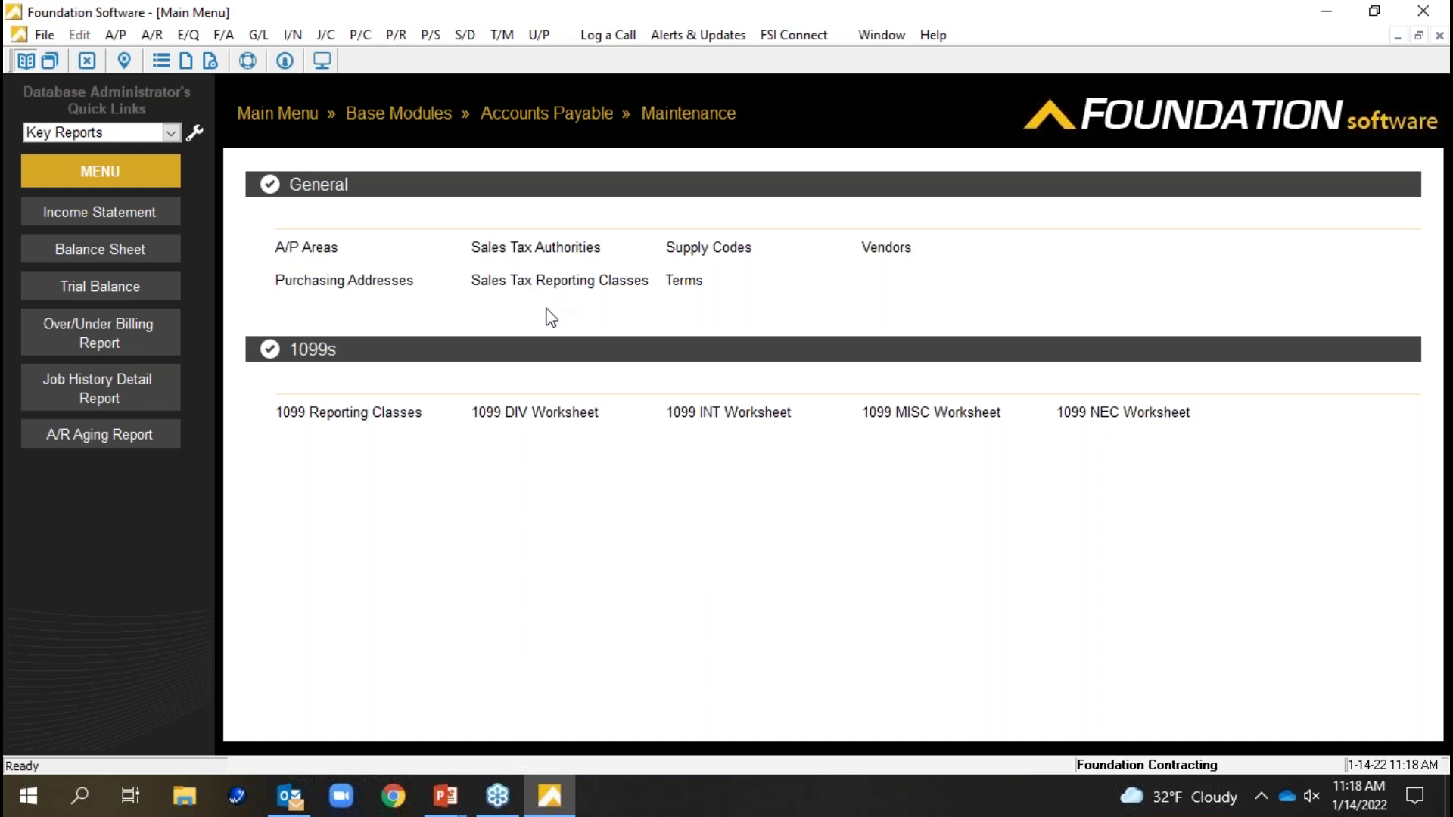
- Open Accounts in General Ledger Maintenance and generate the Chart of Accounts list
left_click(299, 115)
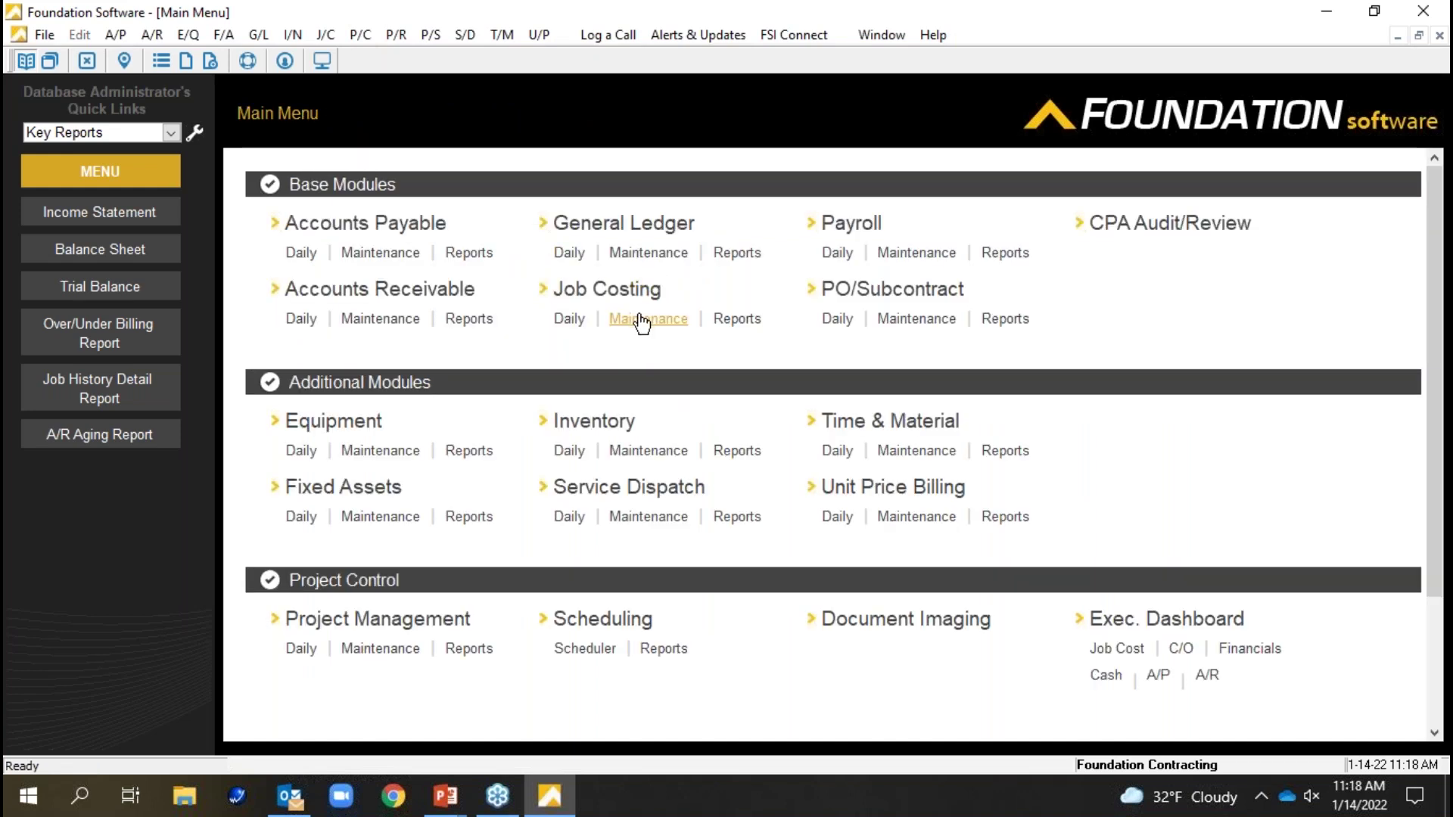
left_click(652, 254)
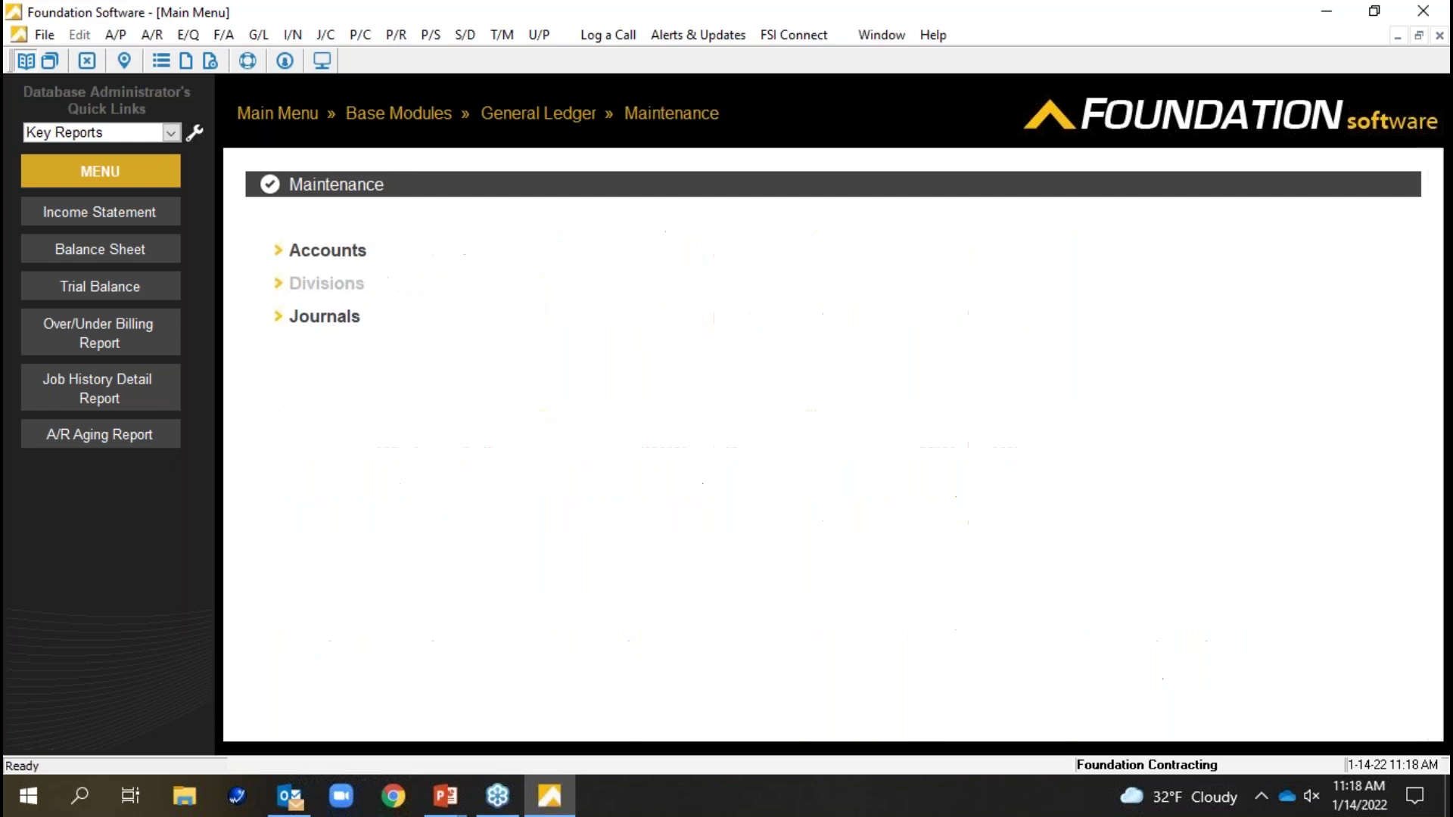
left_click(318, 251)
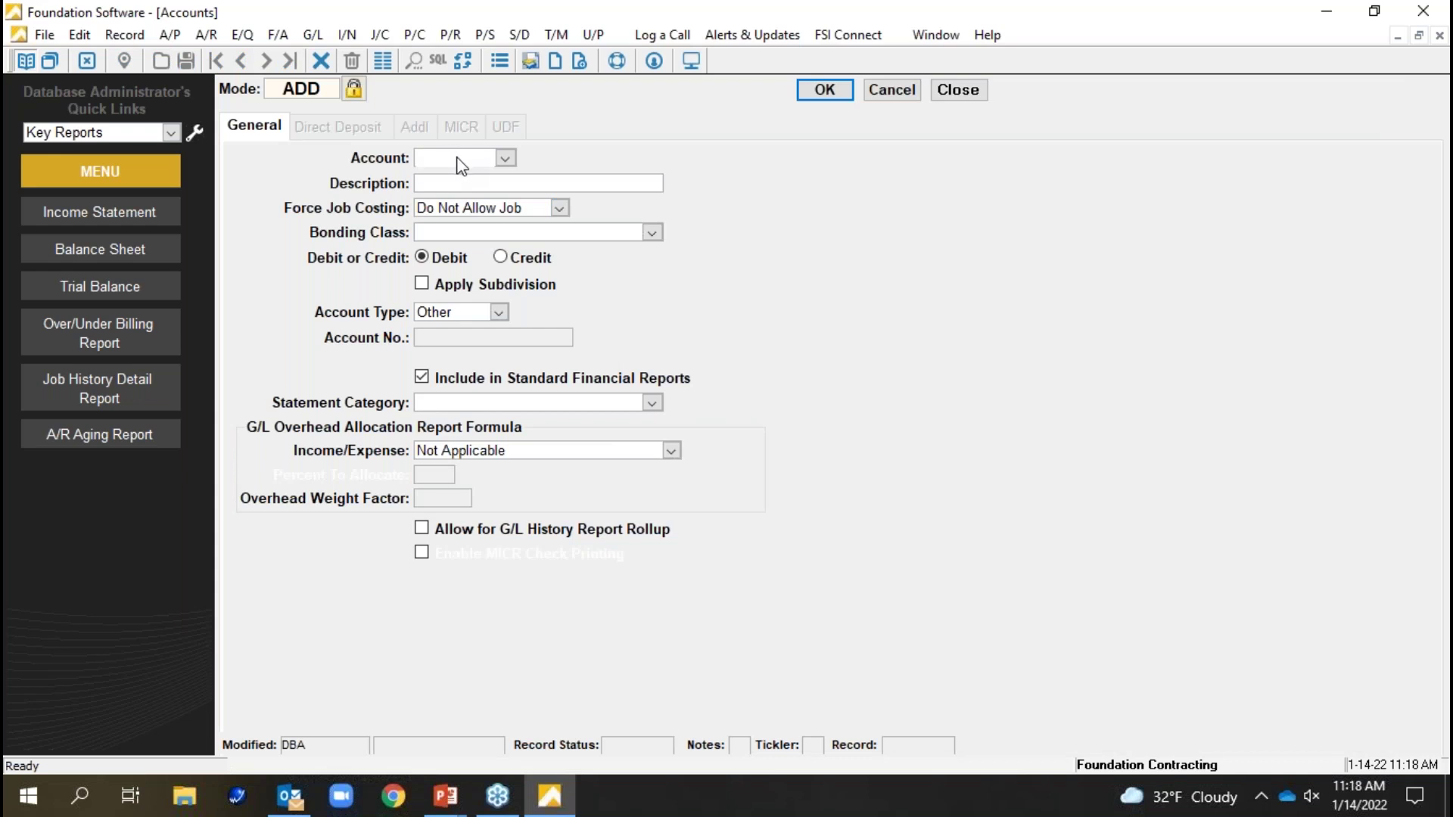
left_click(390, 62)
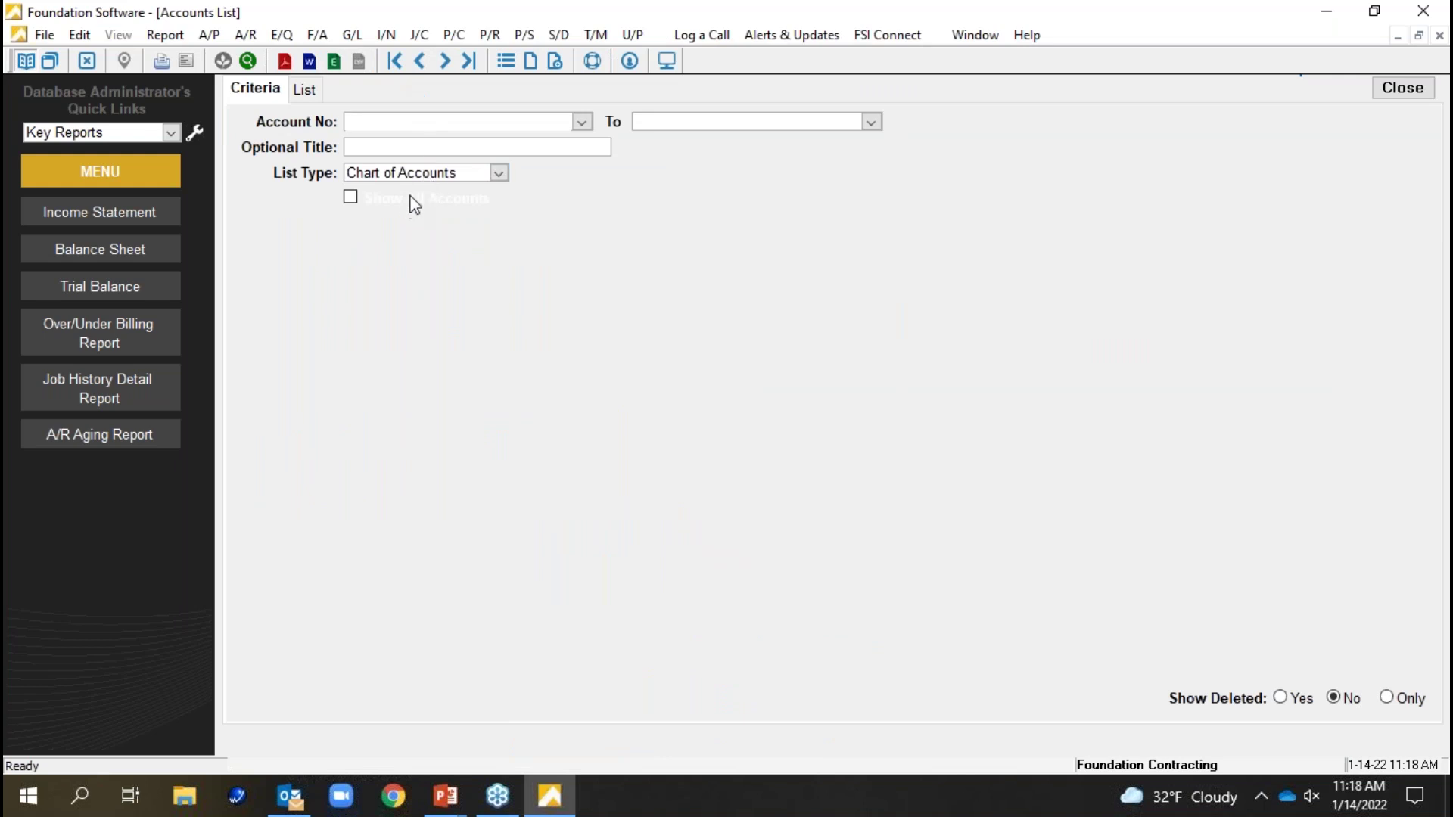
left_click(503, 179)
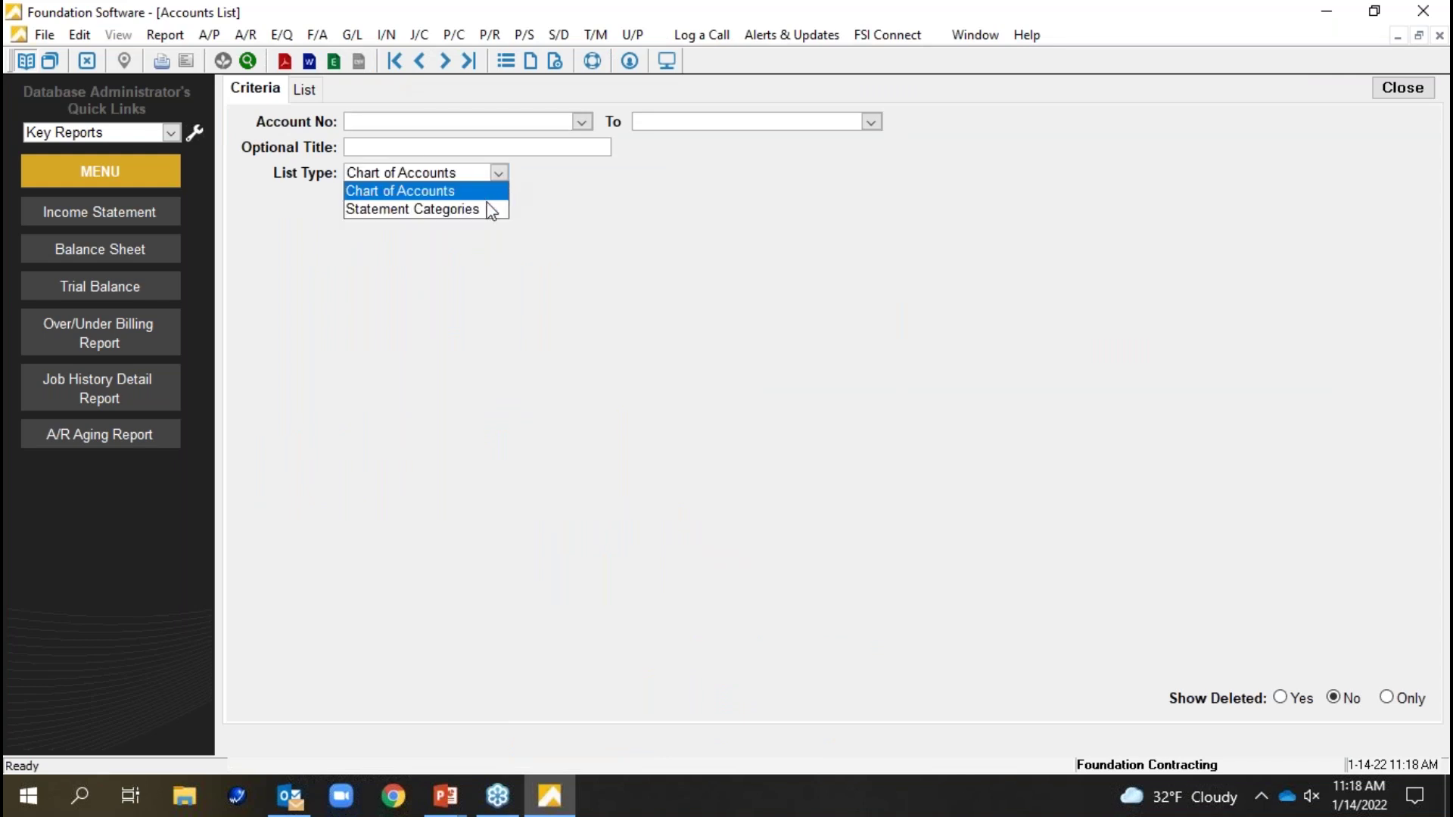
left_click(306, 90)
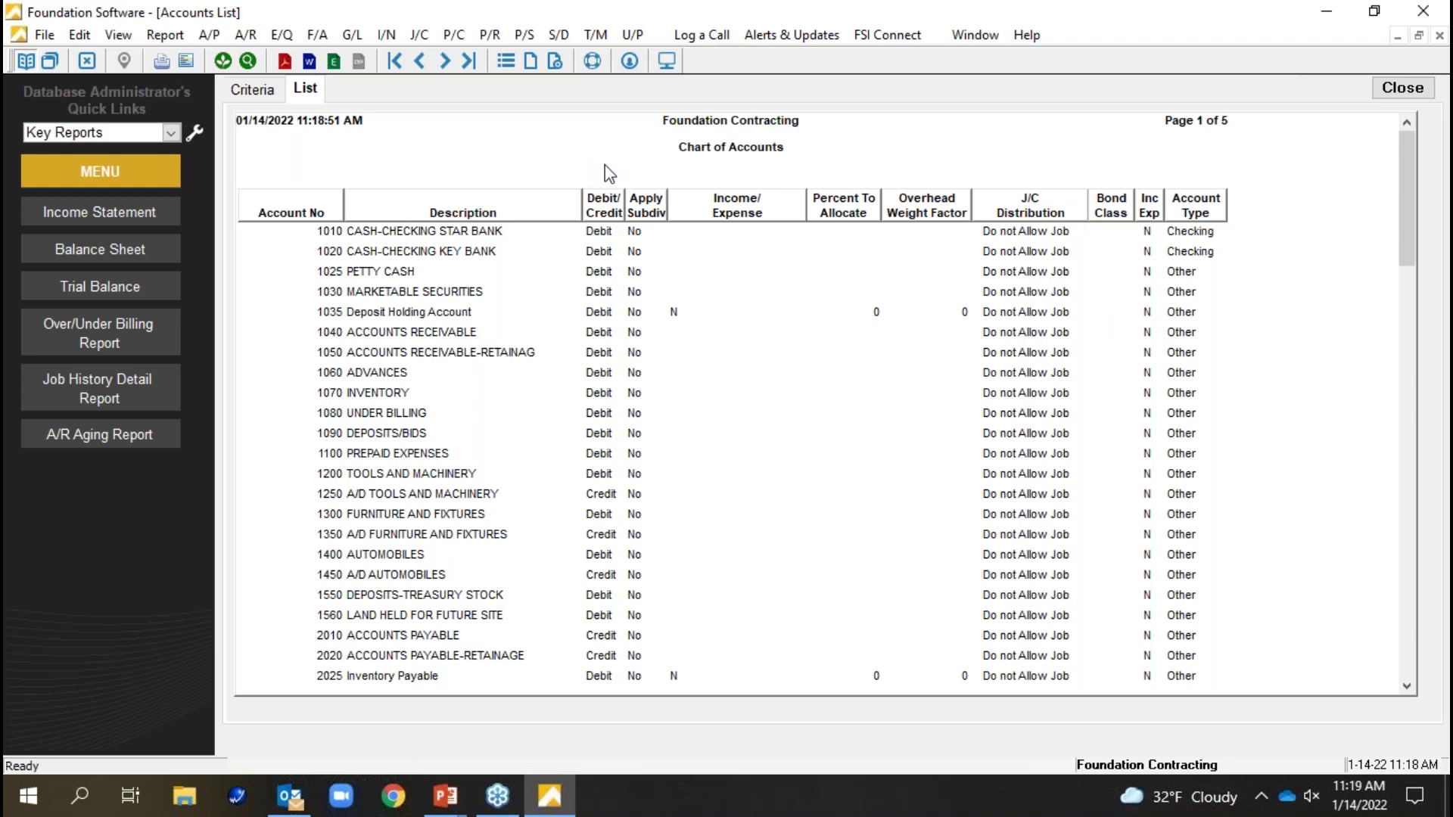
- Close the Accounts List and Accounts windows, and open Enter Invoices in Accounts Payable Daily
left_click(1379, 92)
left_click(965, 92)
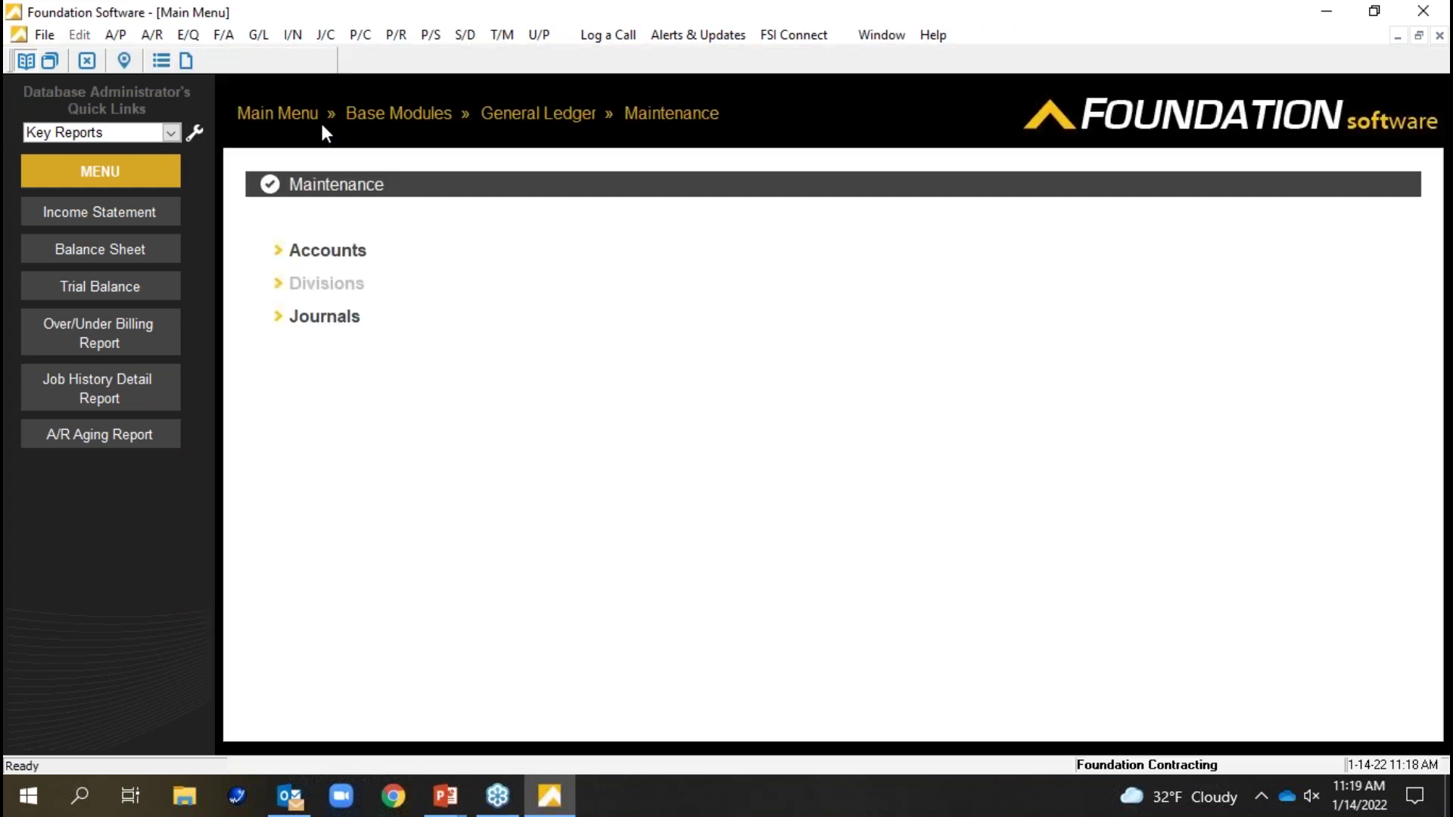
left_click(295, 115)
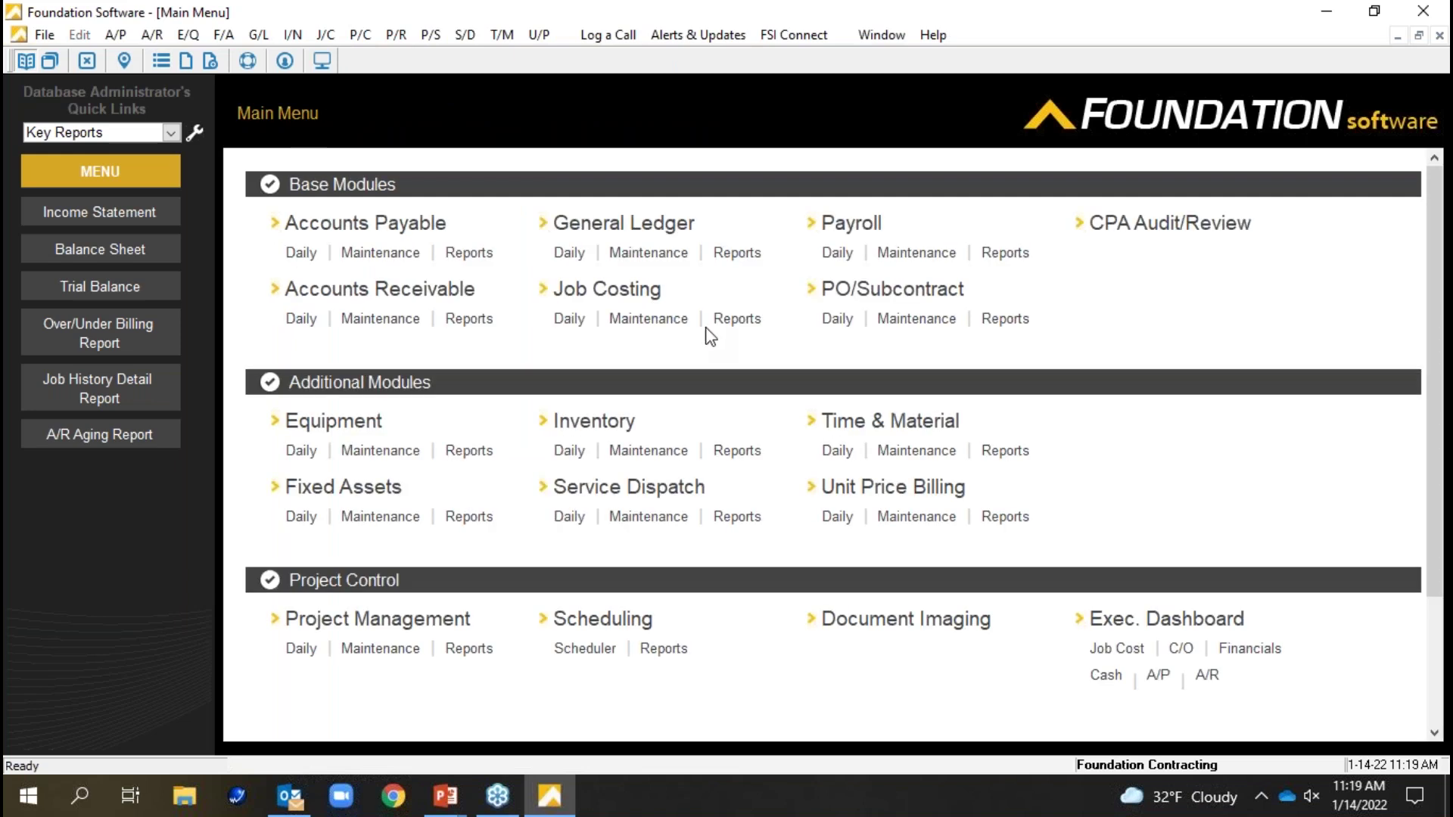
left_click(301, 256)
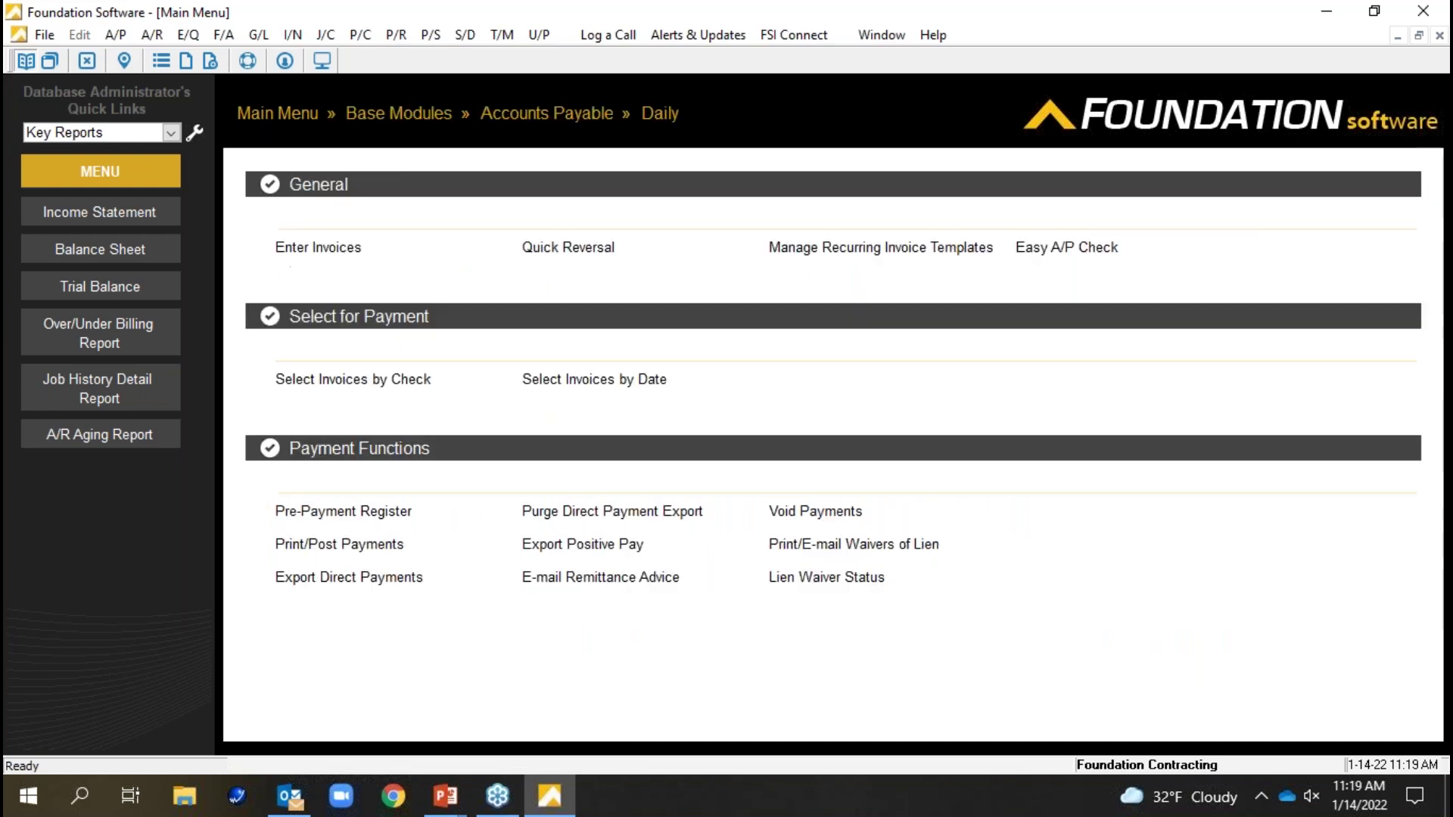
left_click(330, 253)
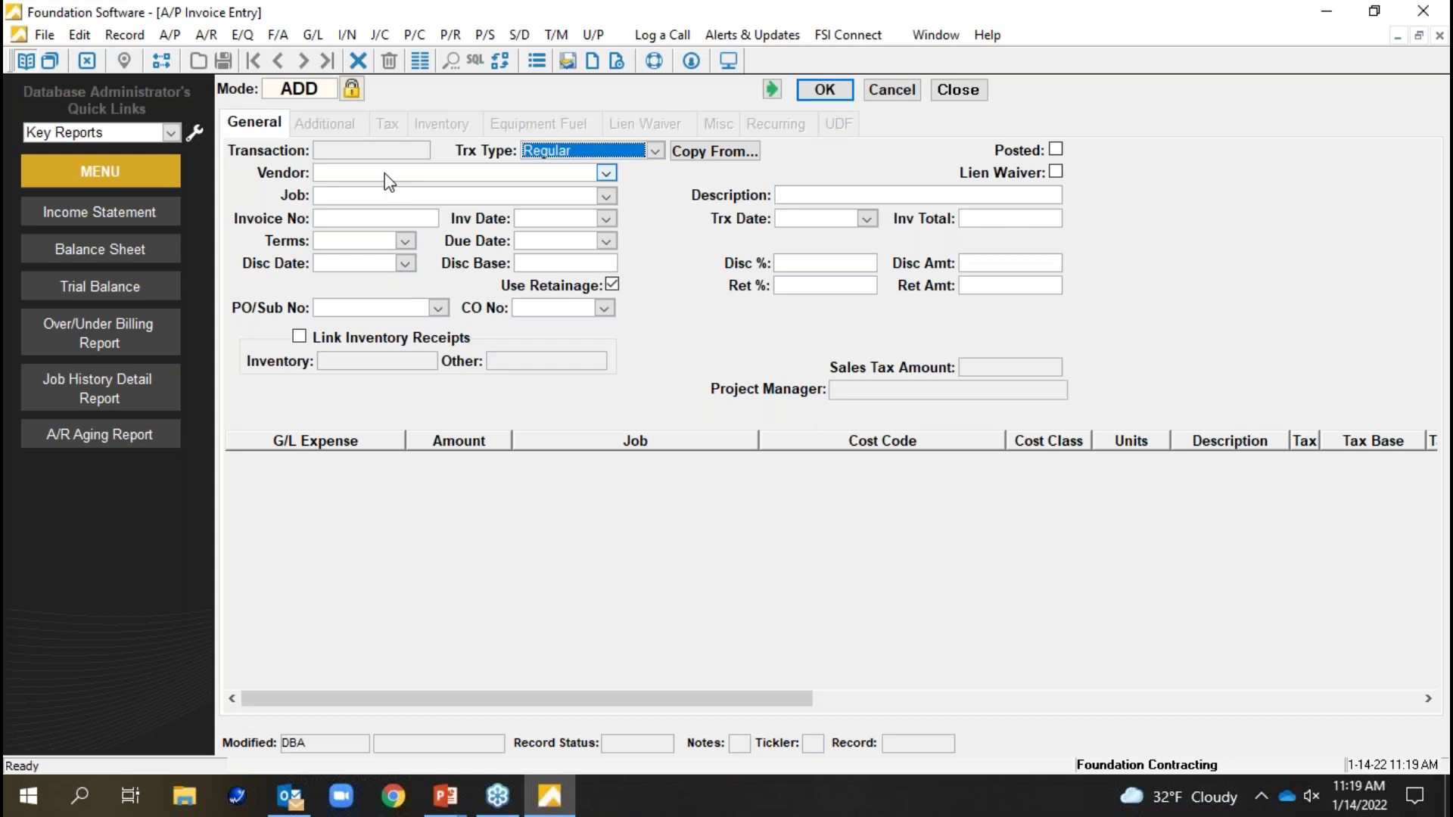
- Try starting a Regular invoice for vendor 103, Vic Industrial Supply Company, and discard the entry
left_click(386, 178)
type("103")
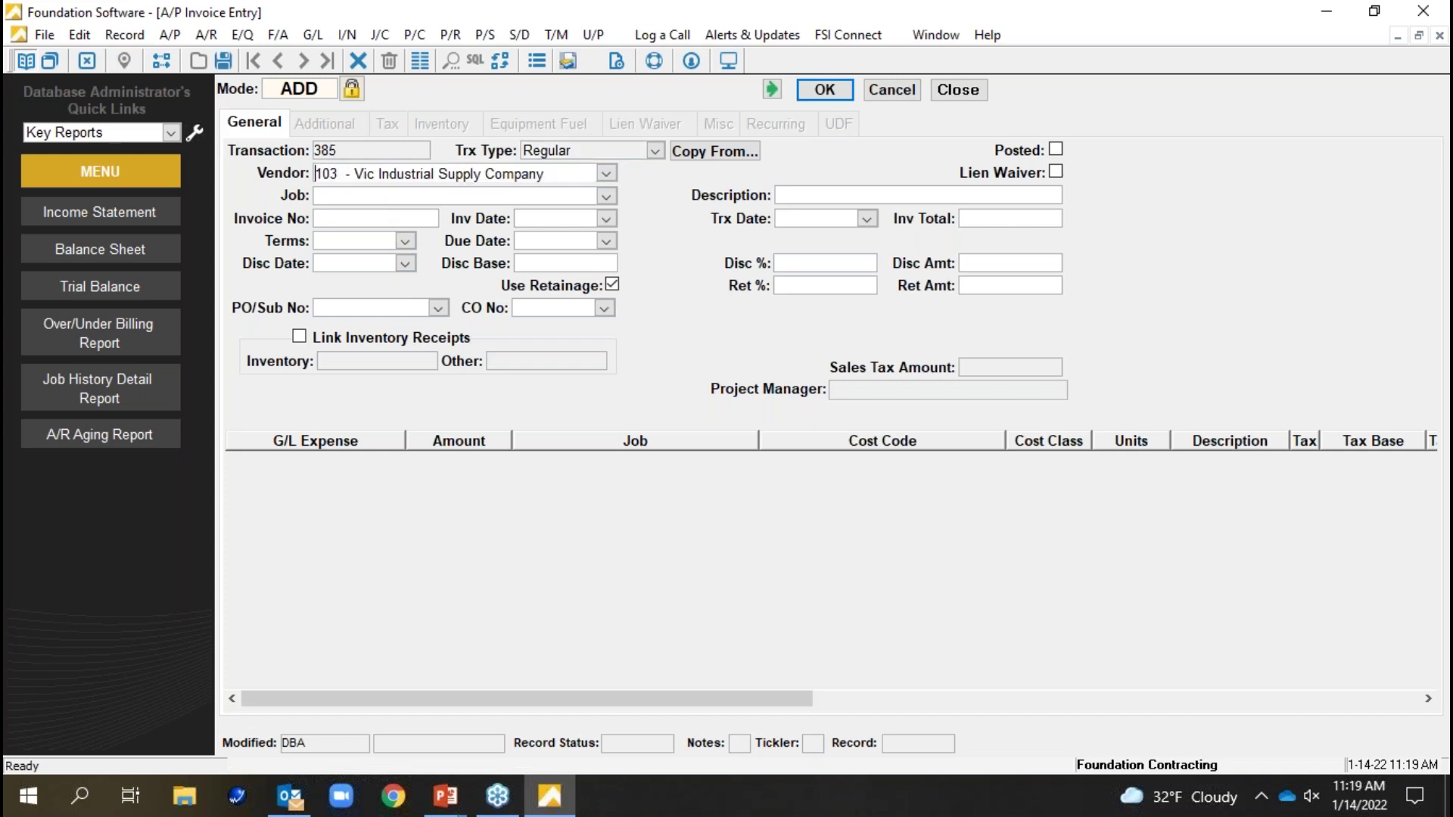
key("Tab")
left_click(872, 94)
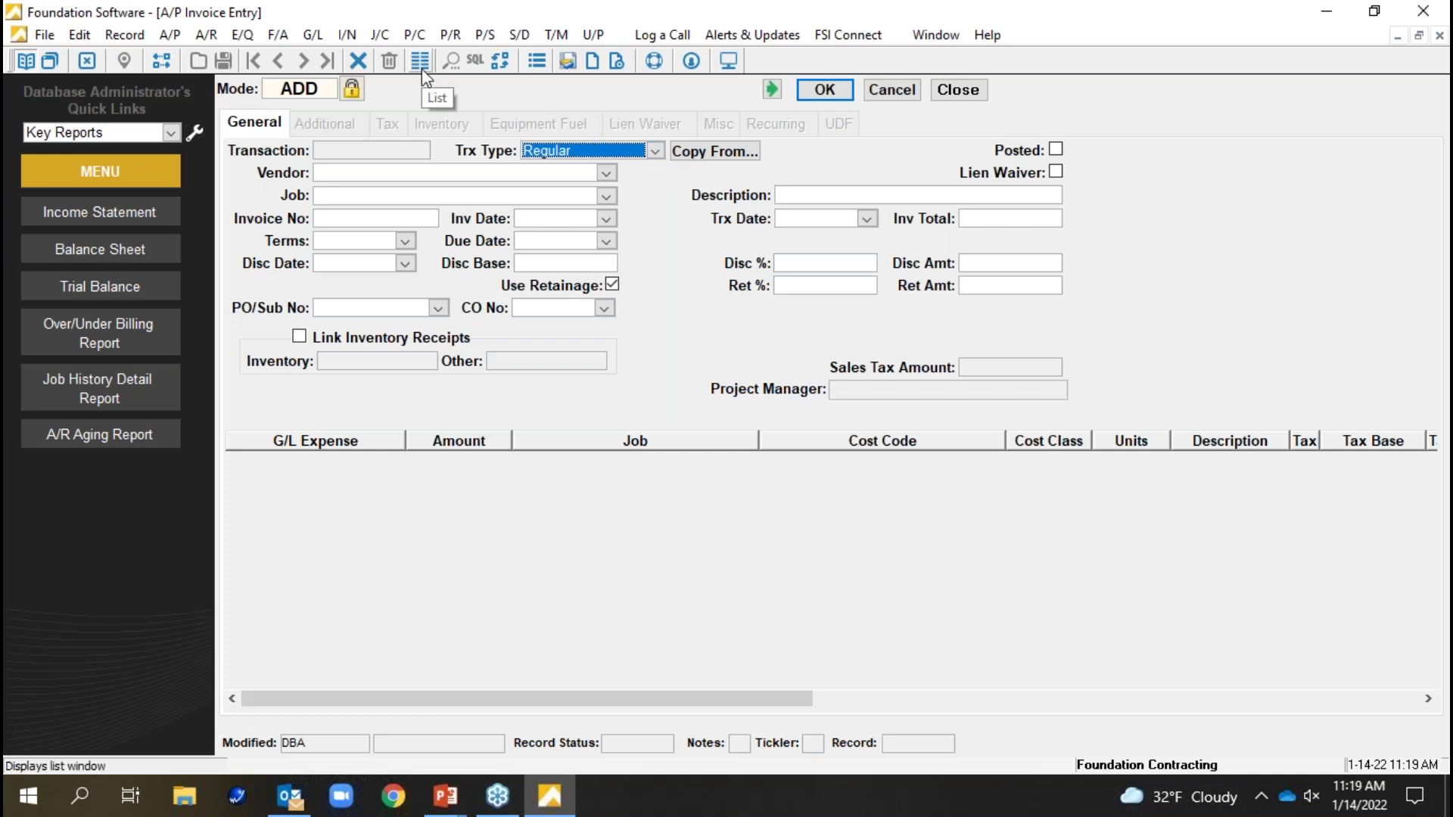
- Try the Prepaid Credit Card transaction type, view the vendor lookup, and cancel the invoice entry
left_click(656, 150)
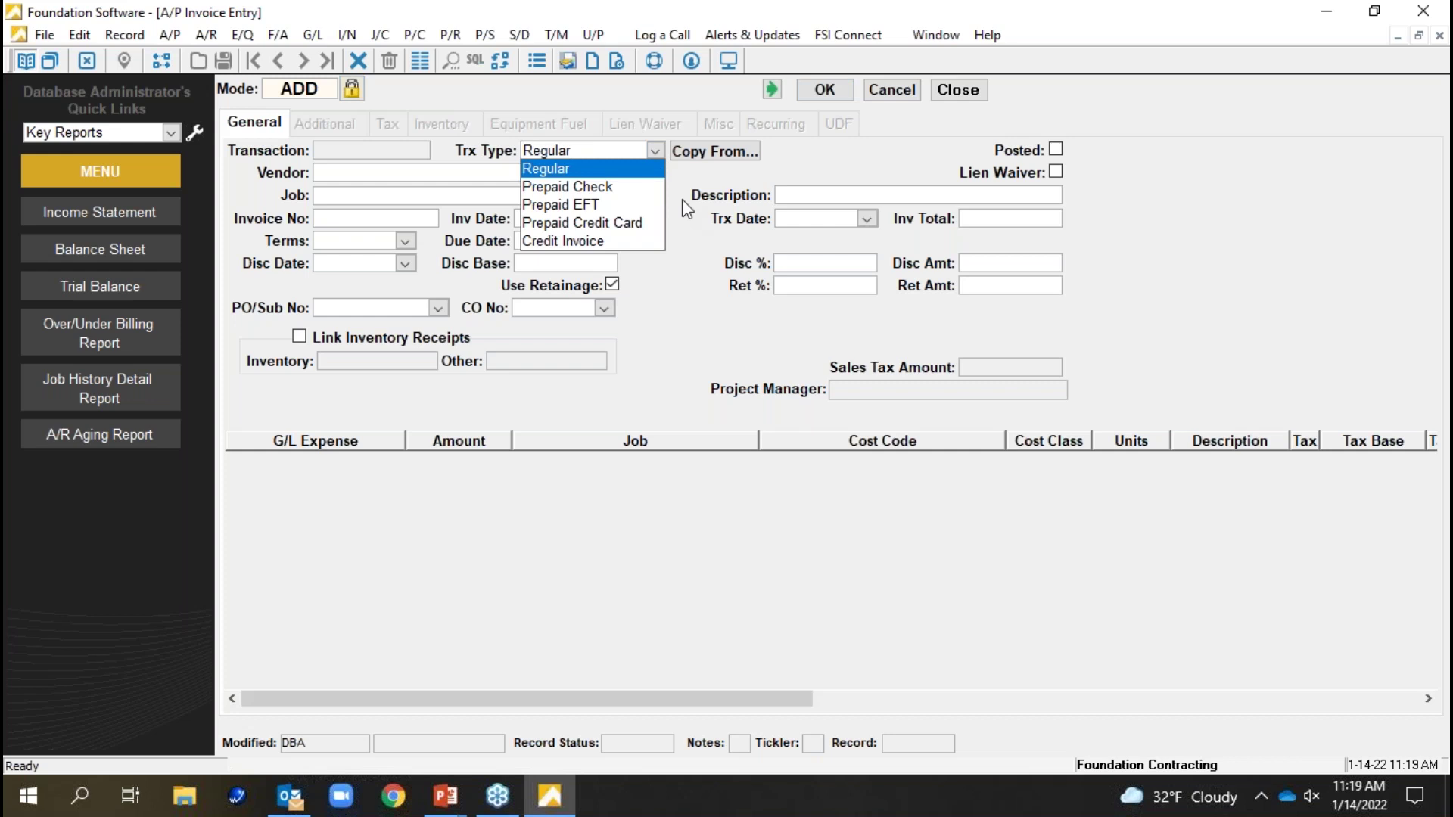
left_click(633, 224)
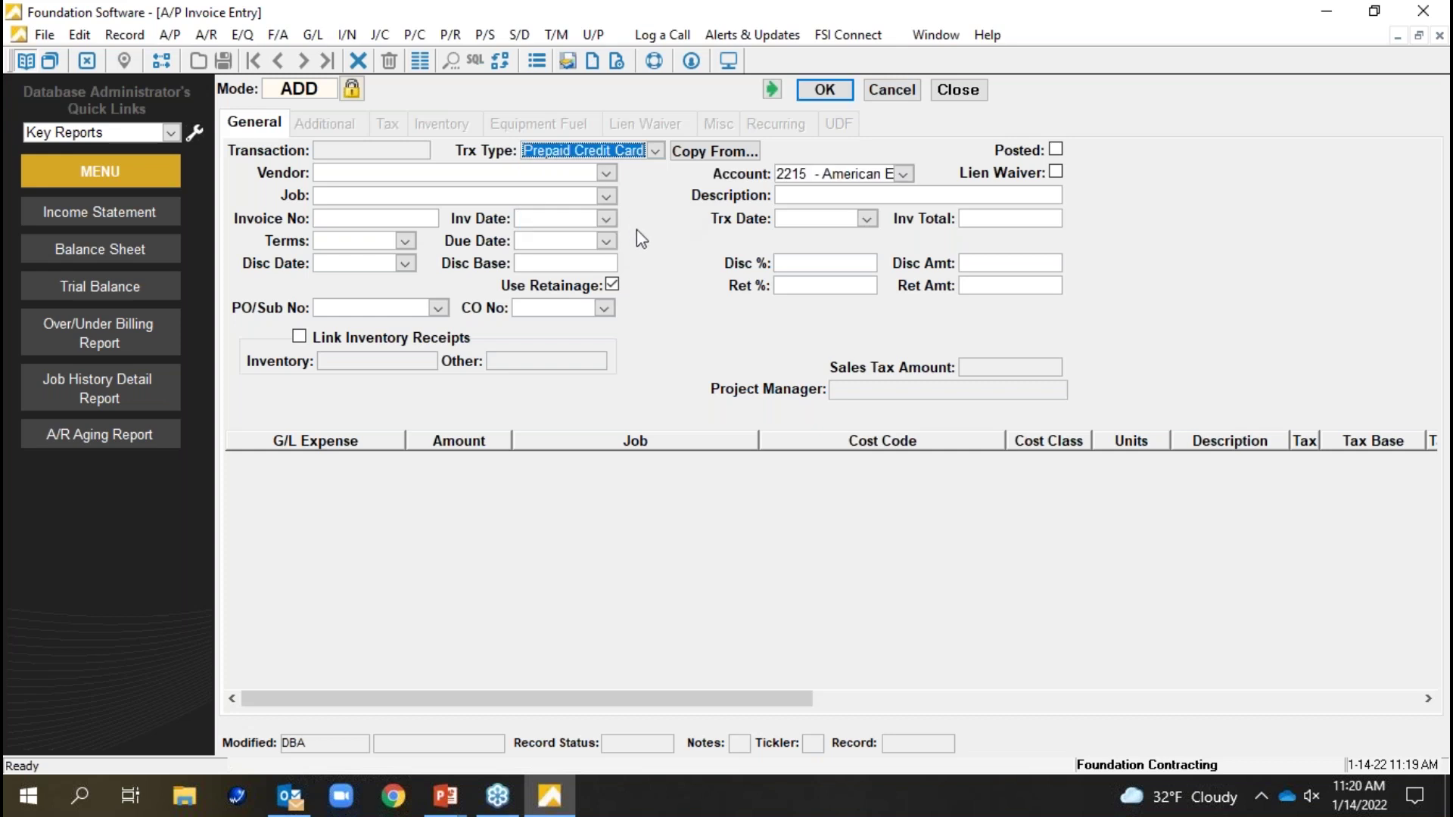
left_click(502, 179)
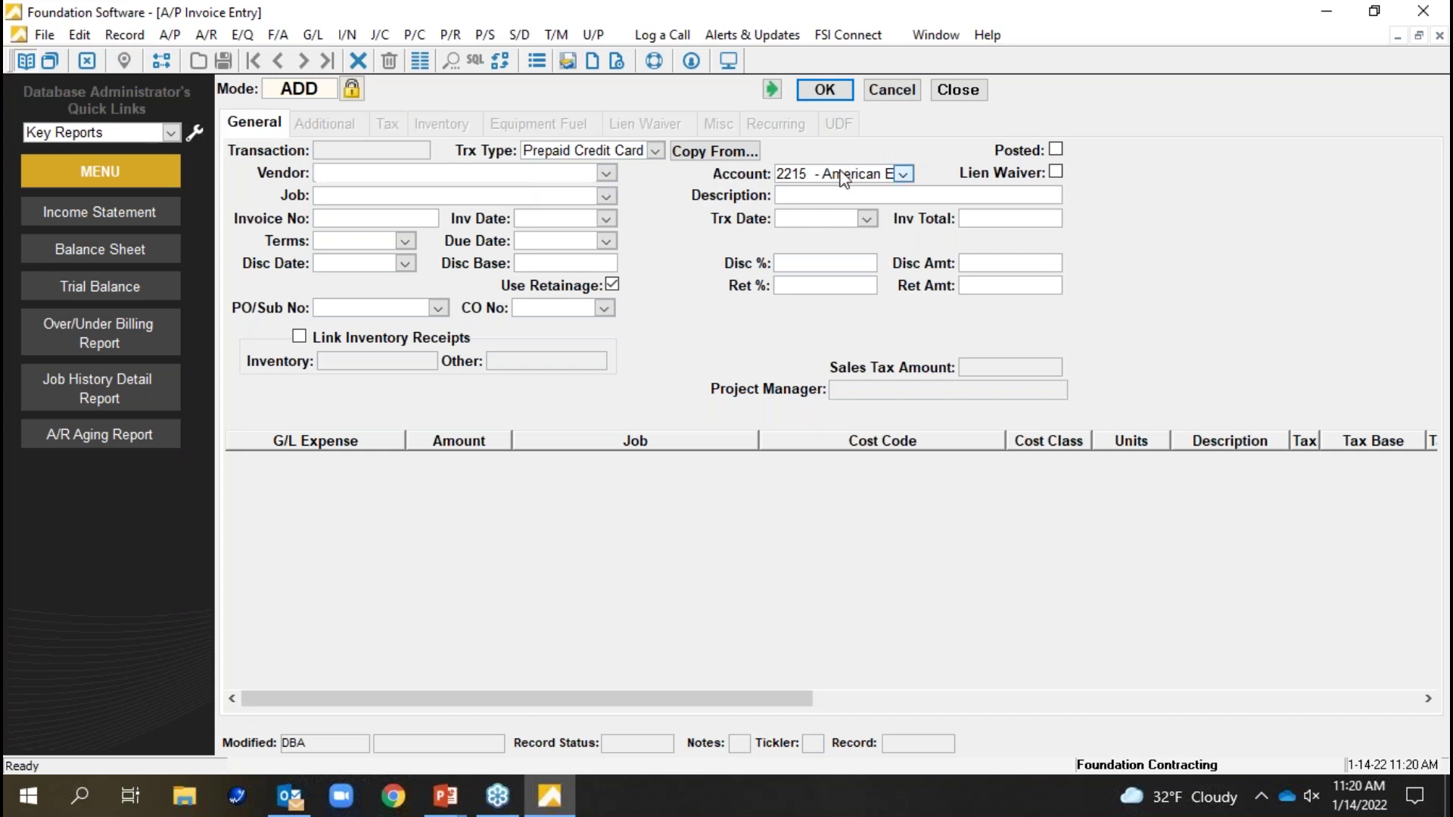
left_click(606, 173)
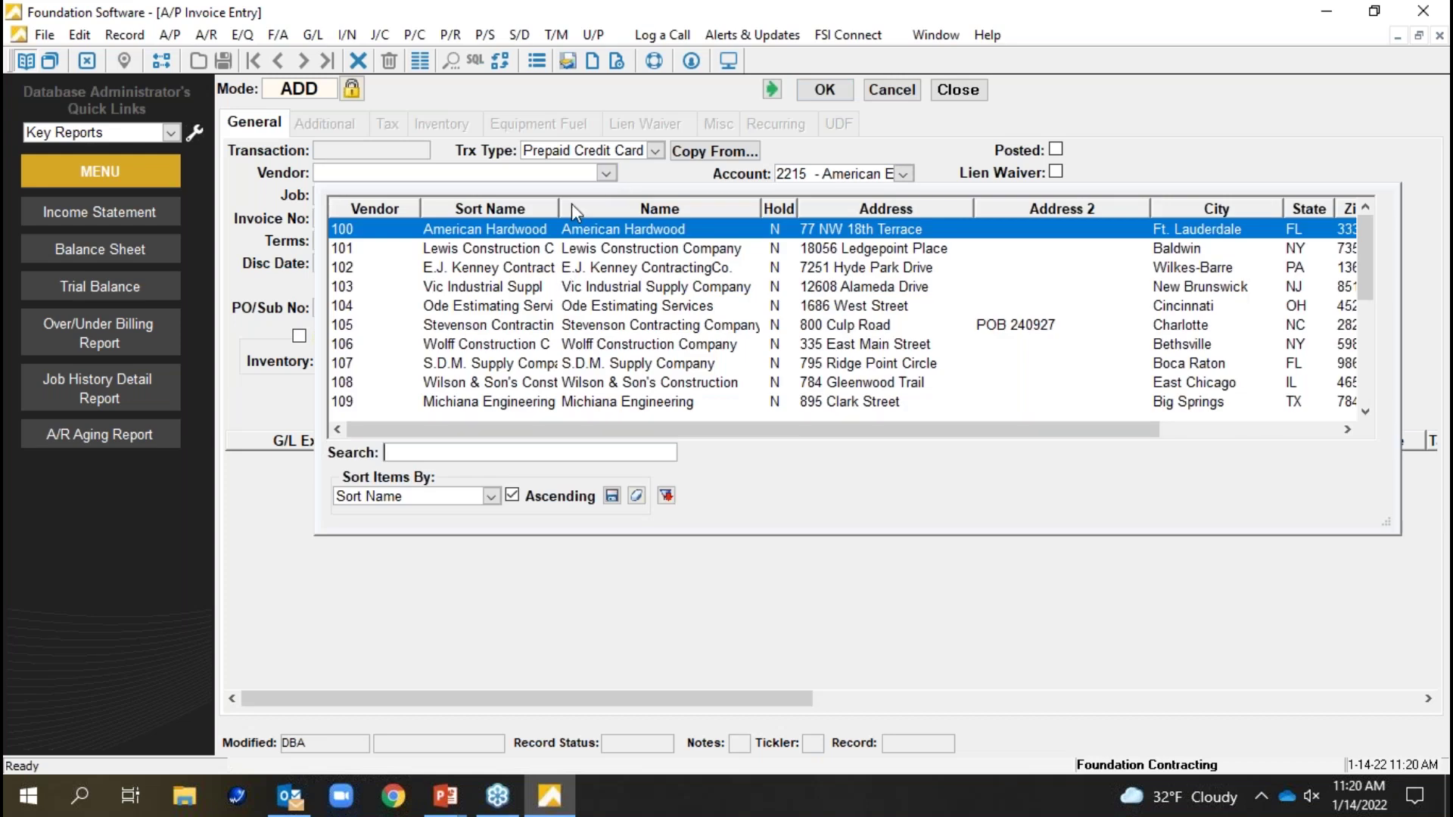
left_click(551, 176)
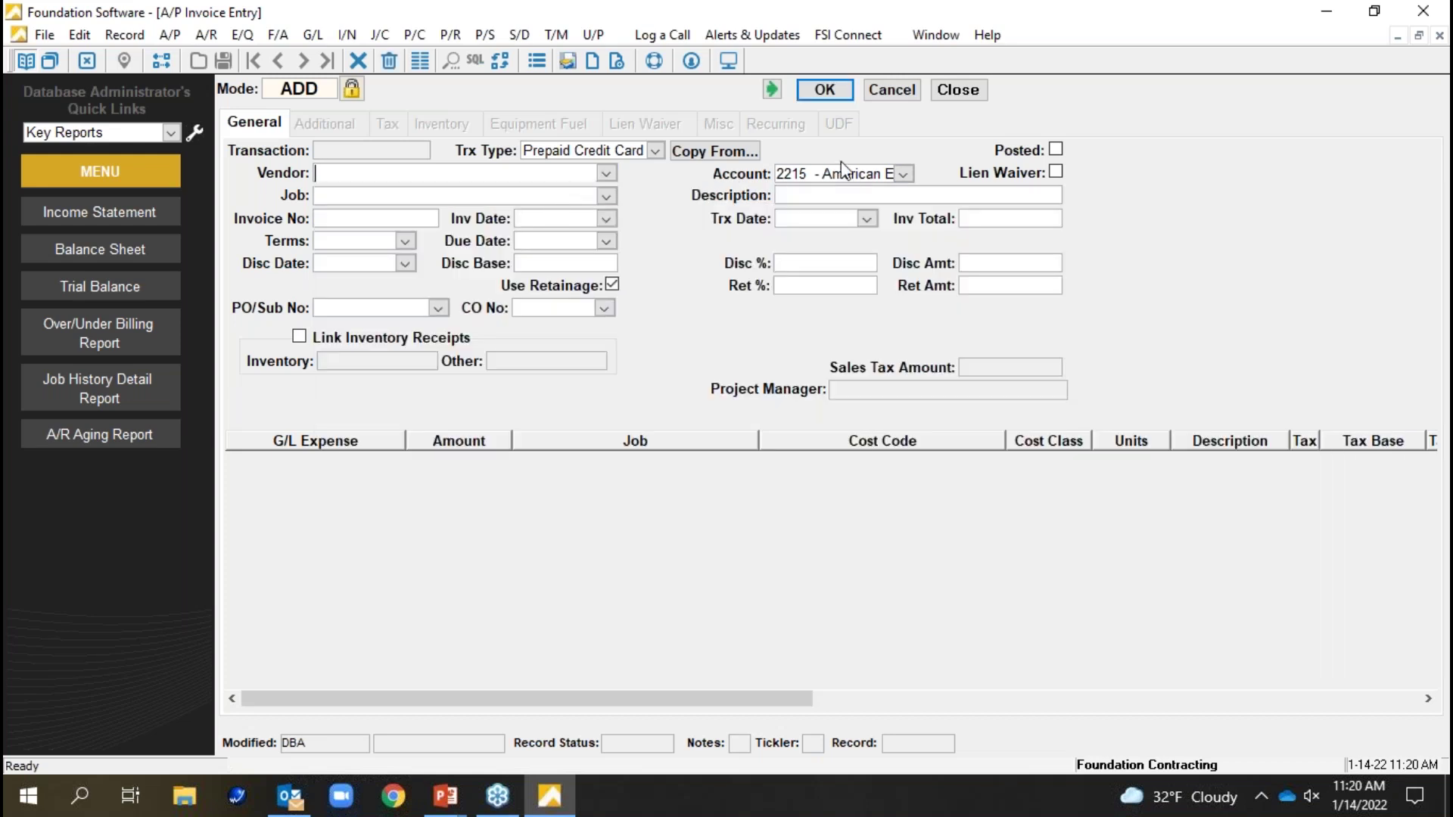
left_click(893, 90)
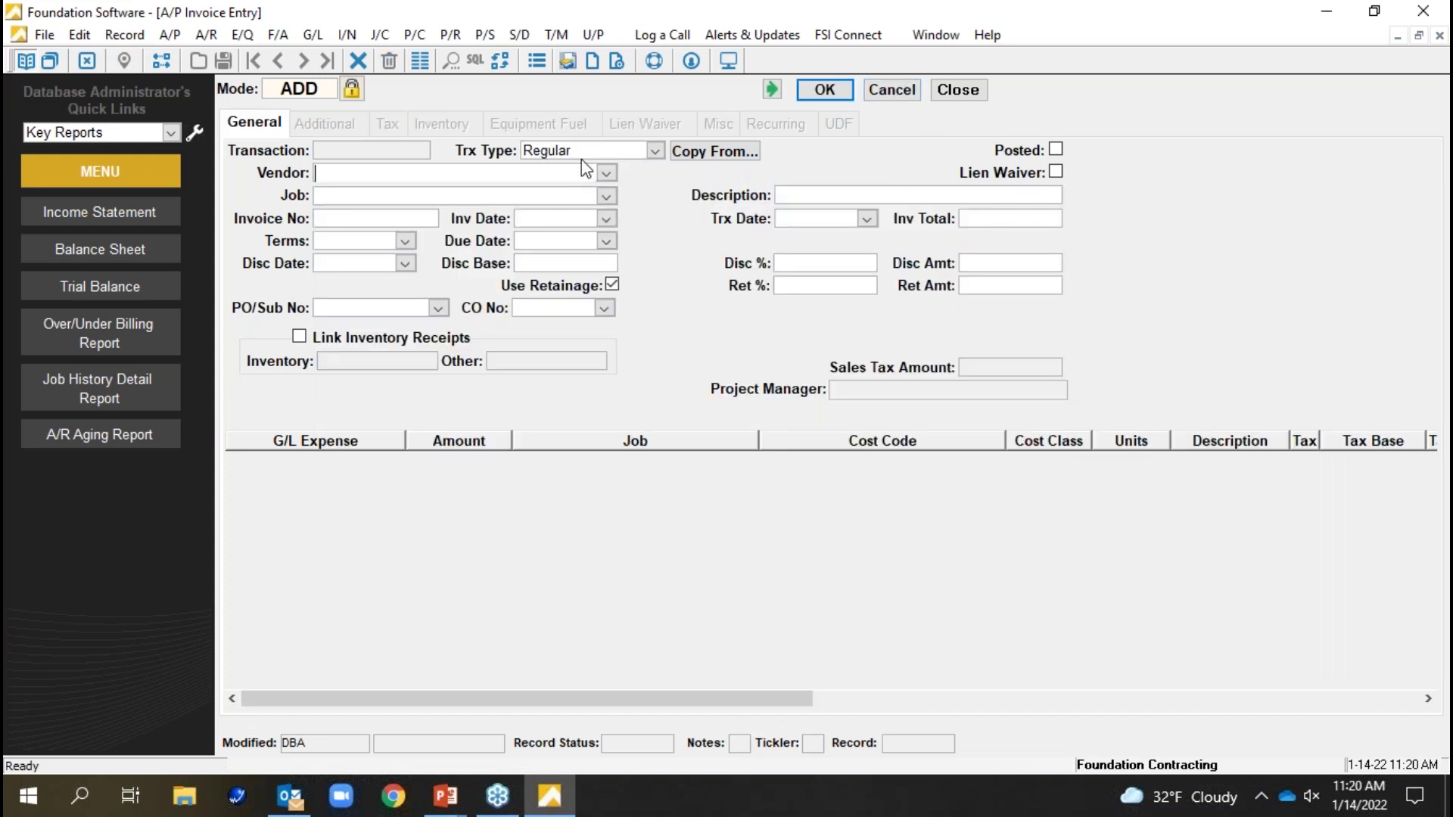
- Start a Regular invoice for vendor 103, Vic Industrial Supply Company, on job 12 Hopkins Airport with invoice number 2-3592-309
type("103")
key("Tab")
type("12")
key("Tab")
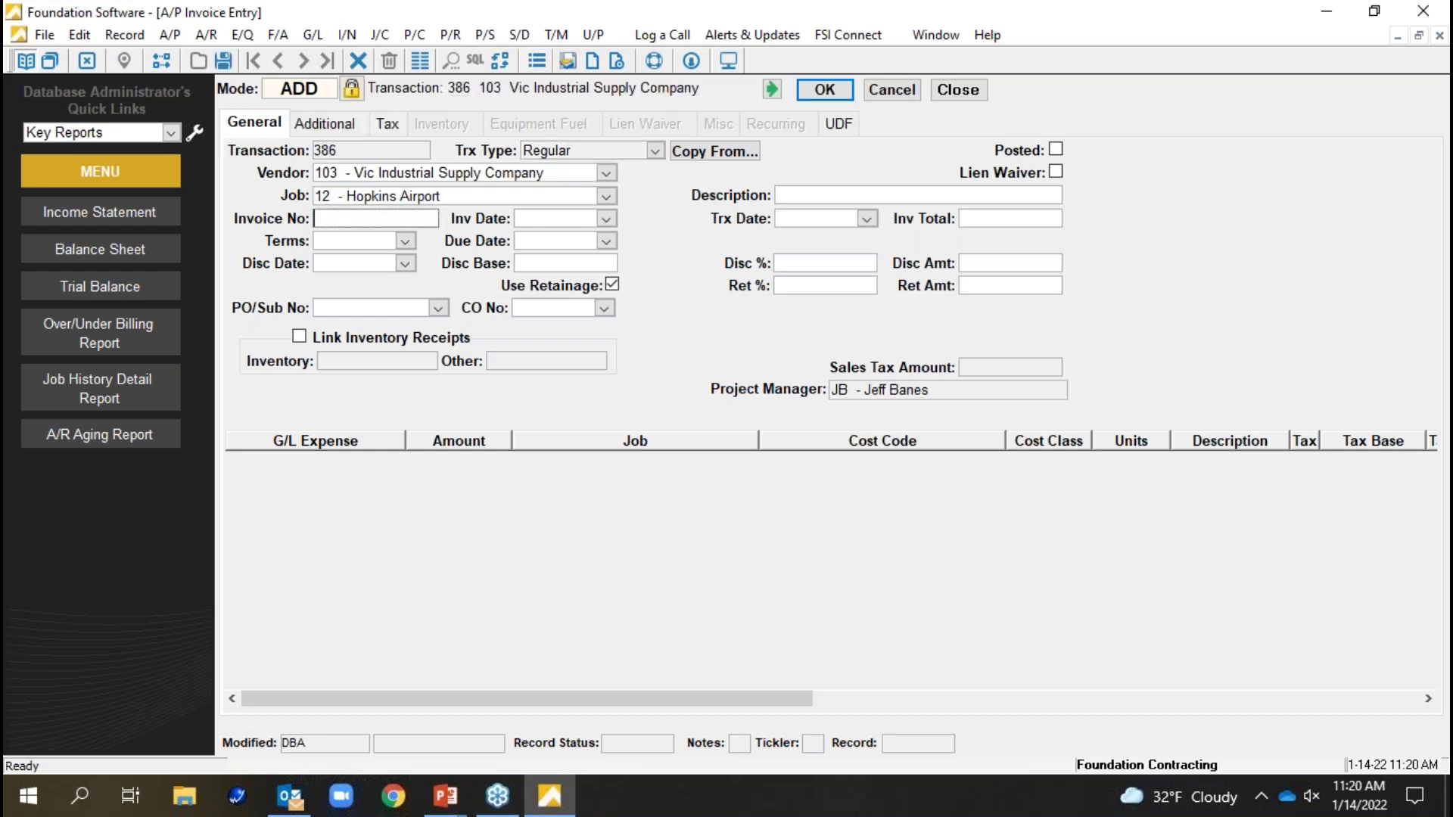
type("2-3592-309")
key("Tab")
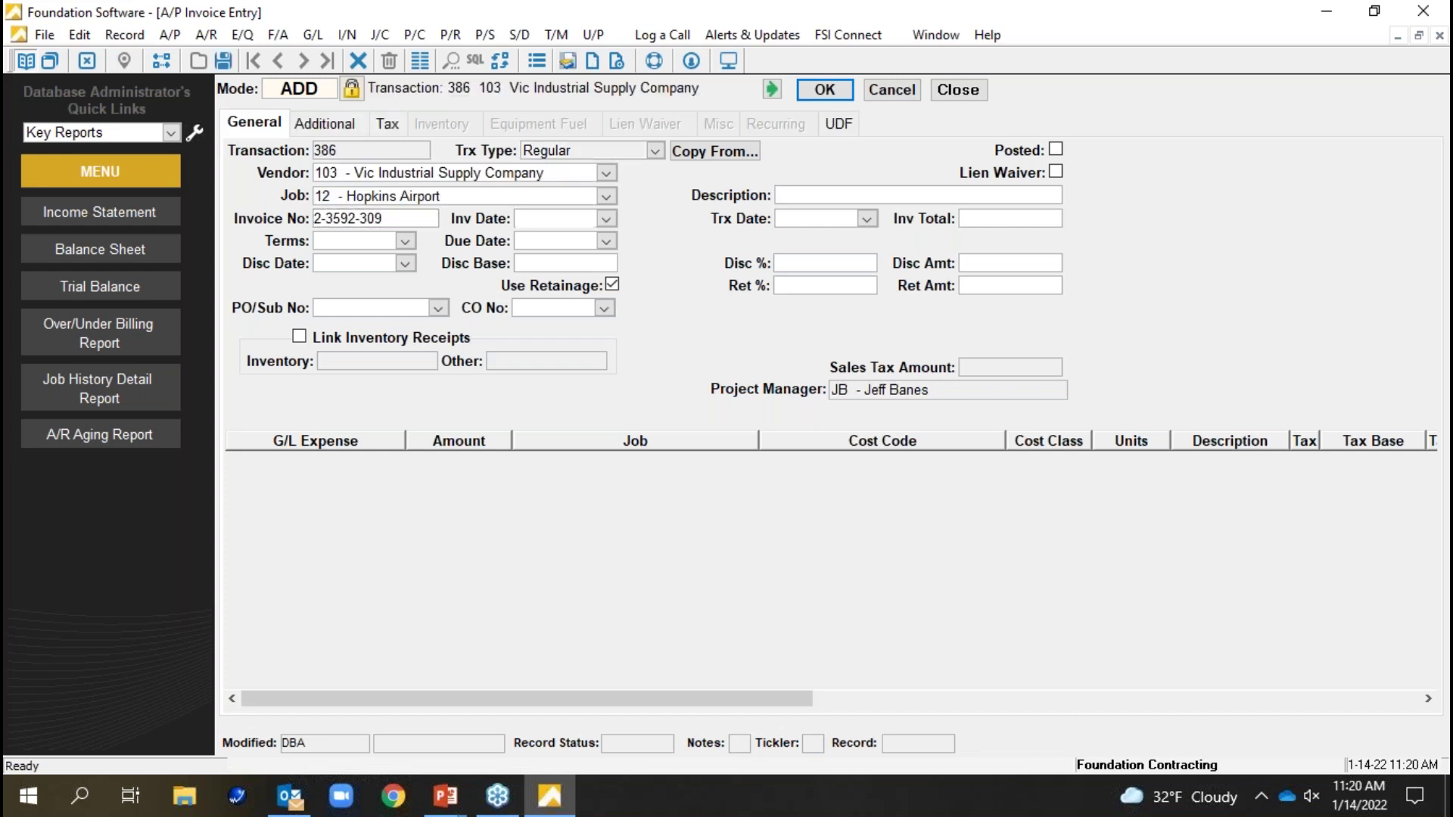
- Set the invoice date to 01/14/22 and the total to 10,000.00, accept the default terms and distribution, and save the invoice
key("alt+Down")
key("Return")
key("Tab")
key("Tab")
type("10,000")
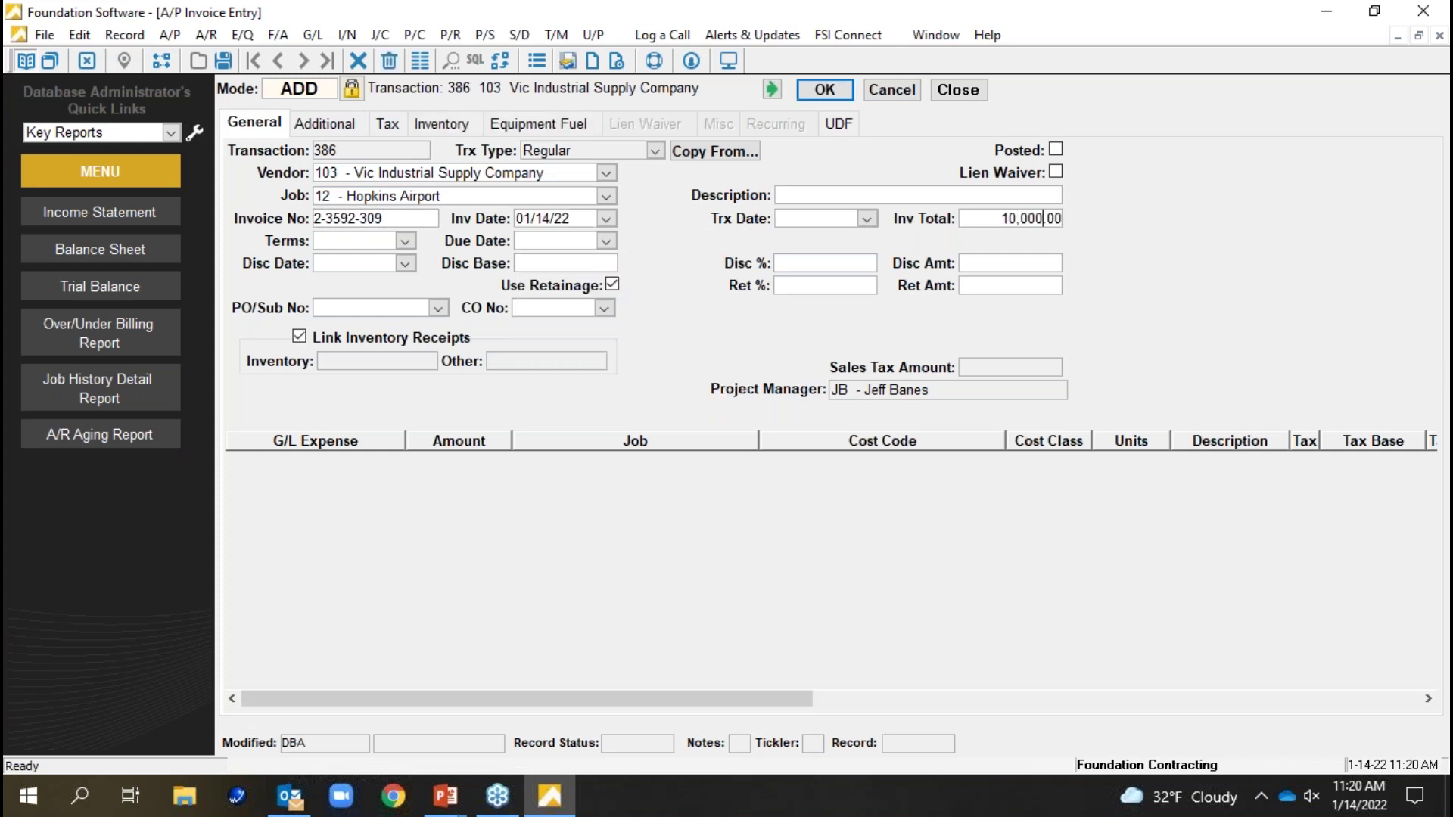
key("Tab")
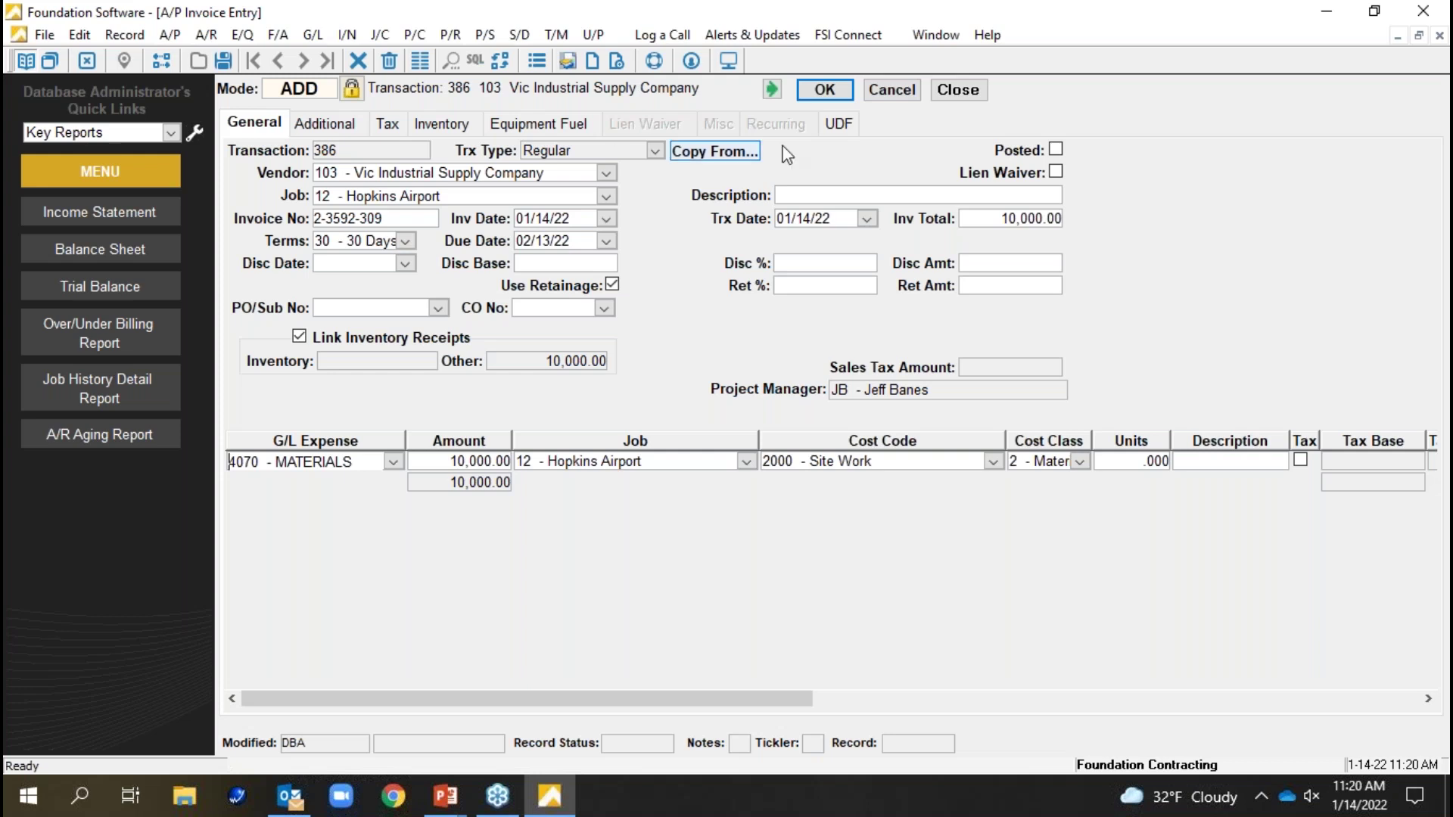
left_click(825, 90)
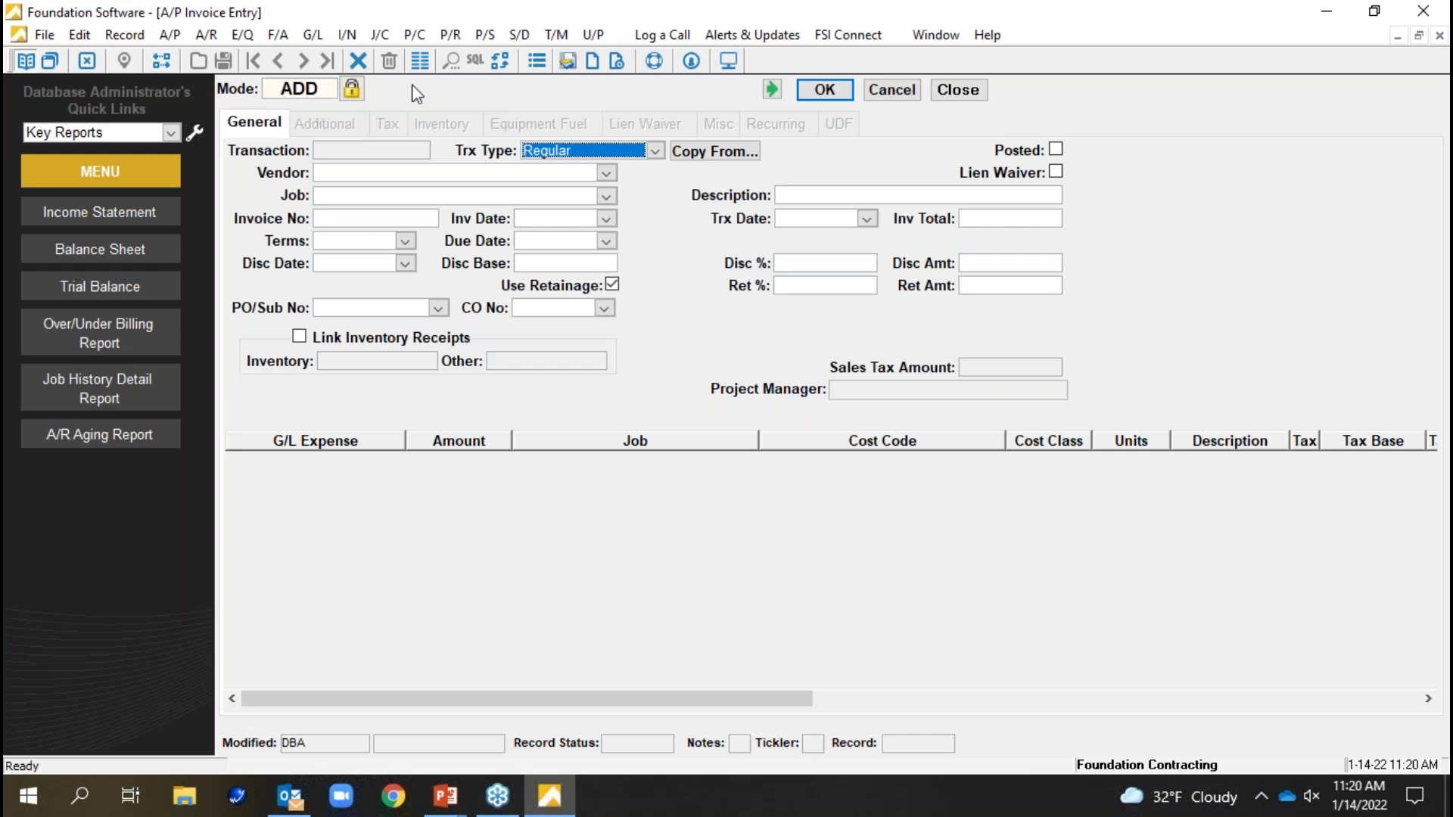
- Preview the A/P invoice list with no criteria set and page through its General Ledger and Job summaries
left_click(420, 62)
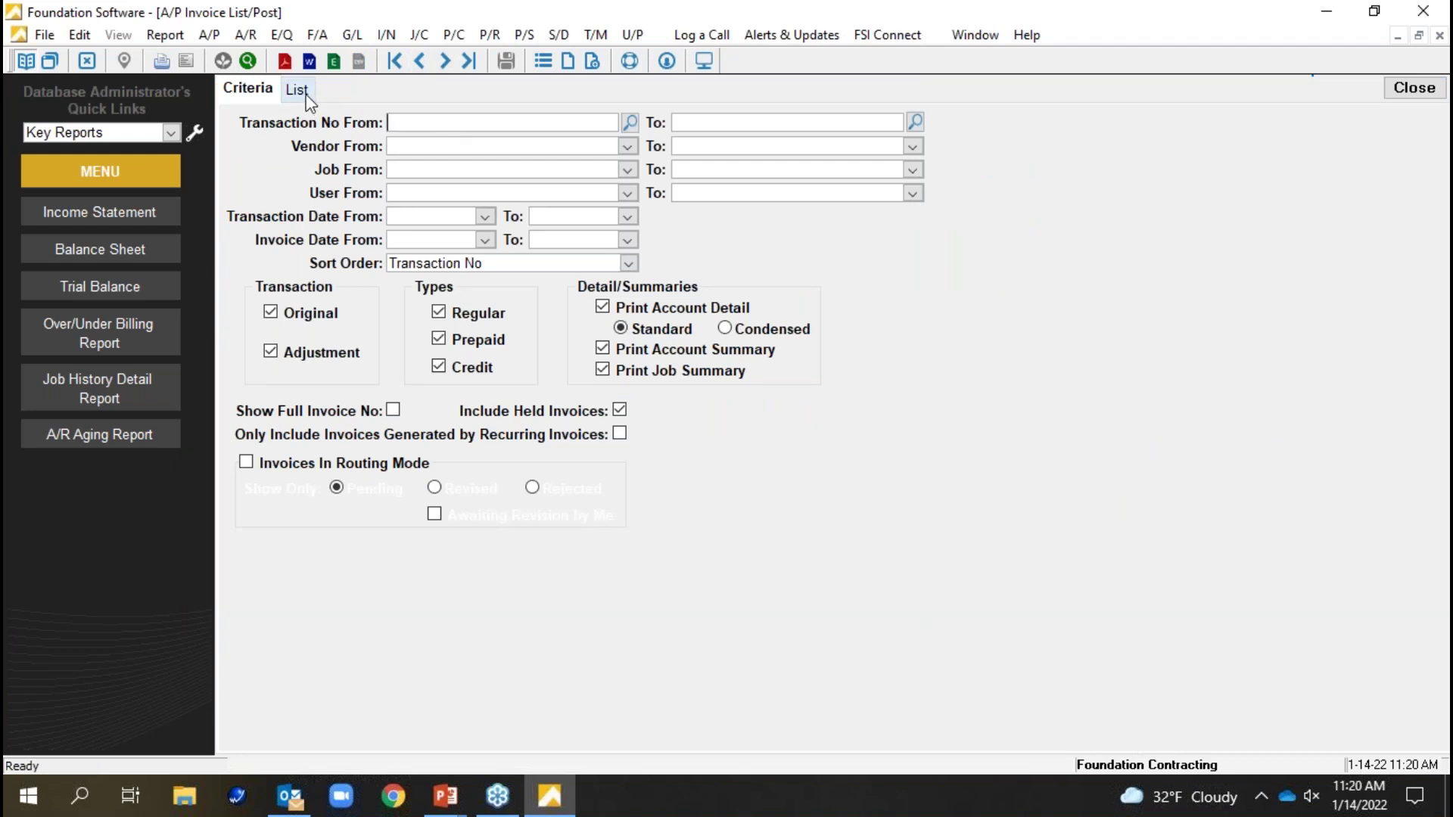
left_click(560, 176)
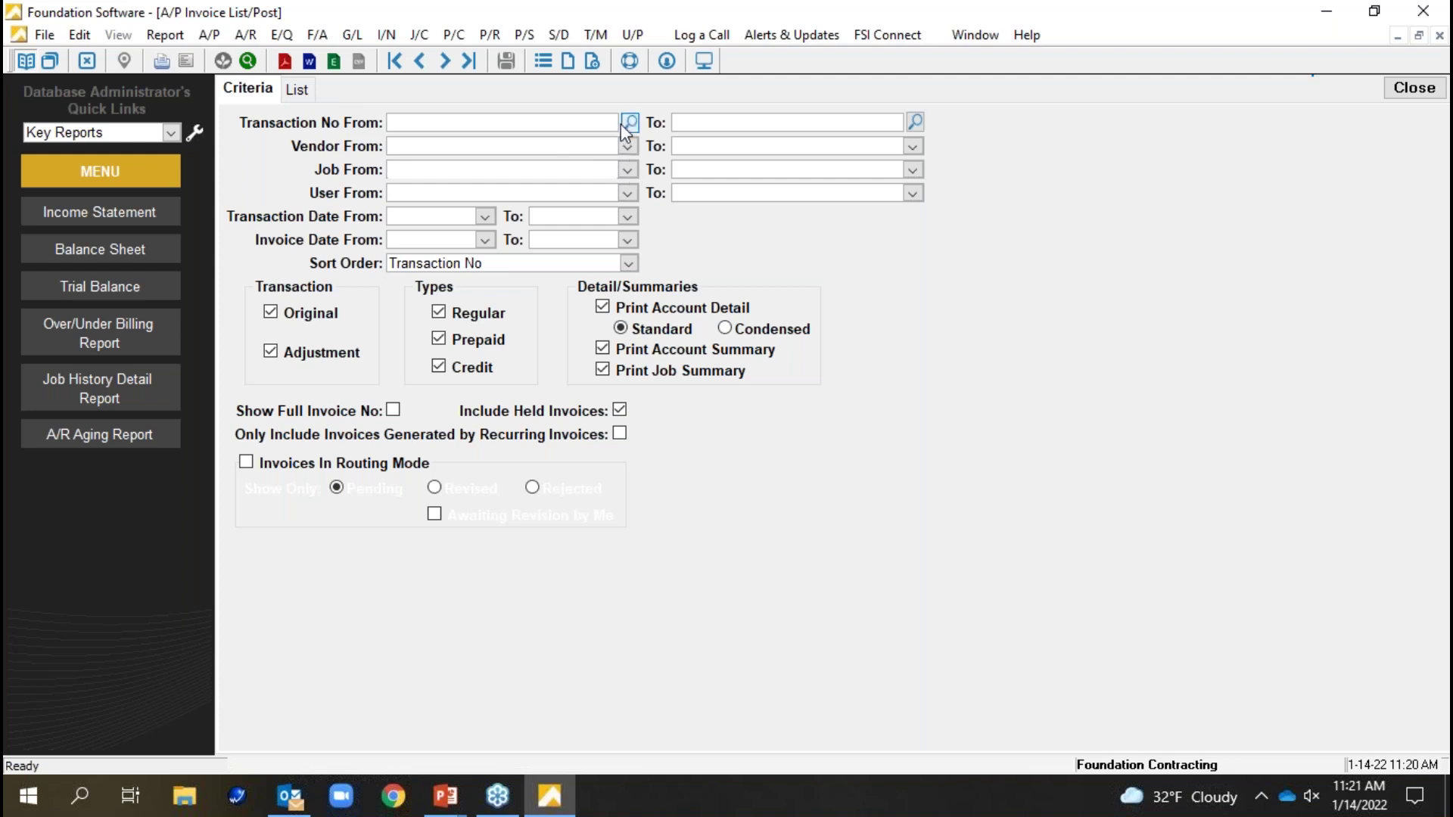
left_click(590, 198)
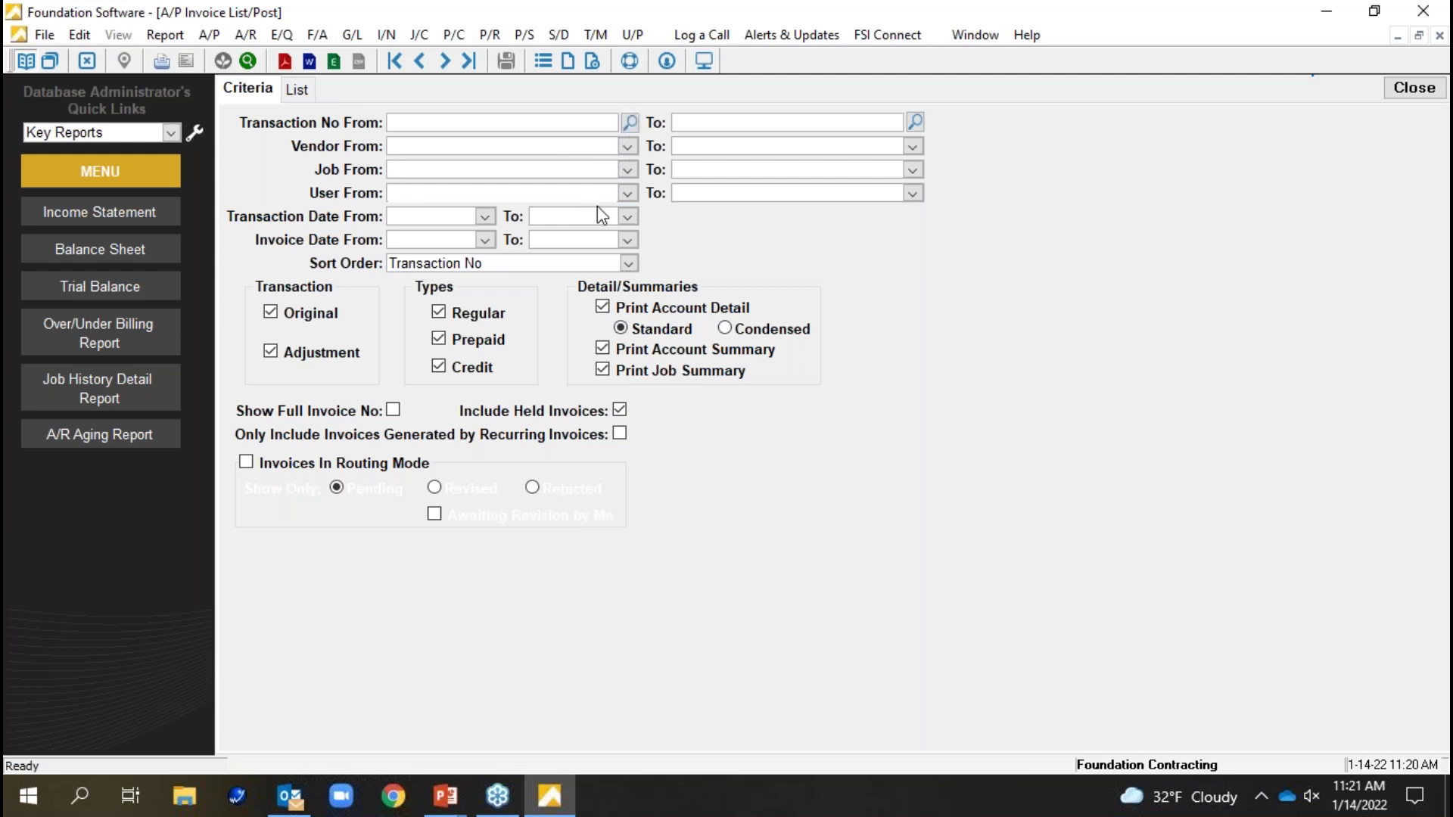
left_click(303, 94)
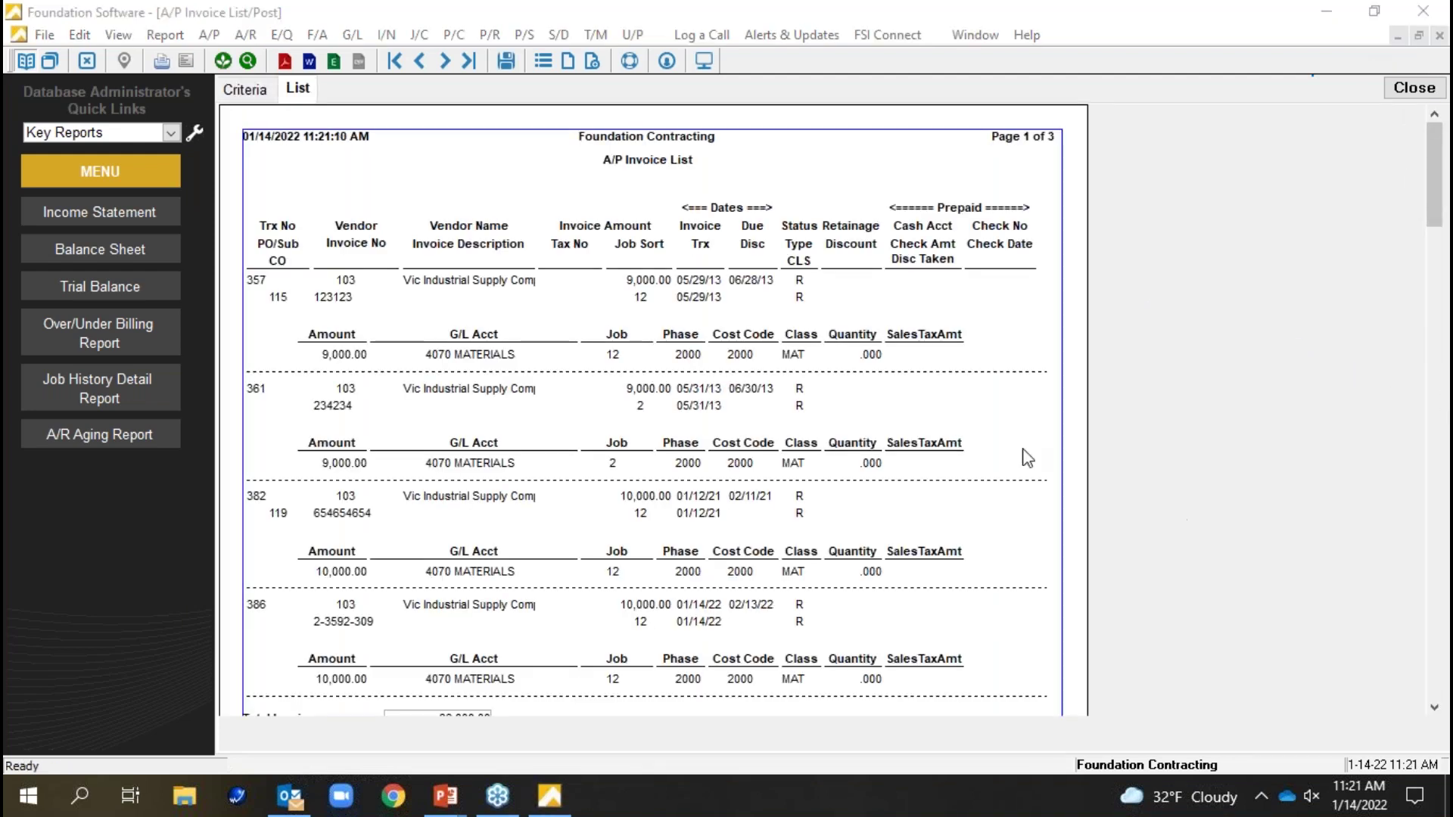
left_click(445, 62)
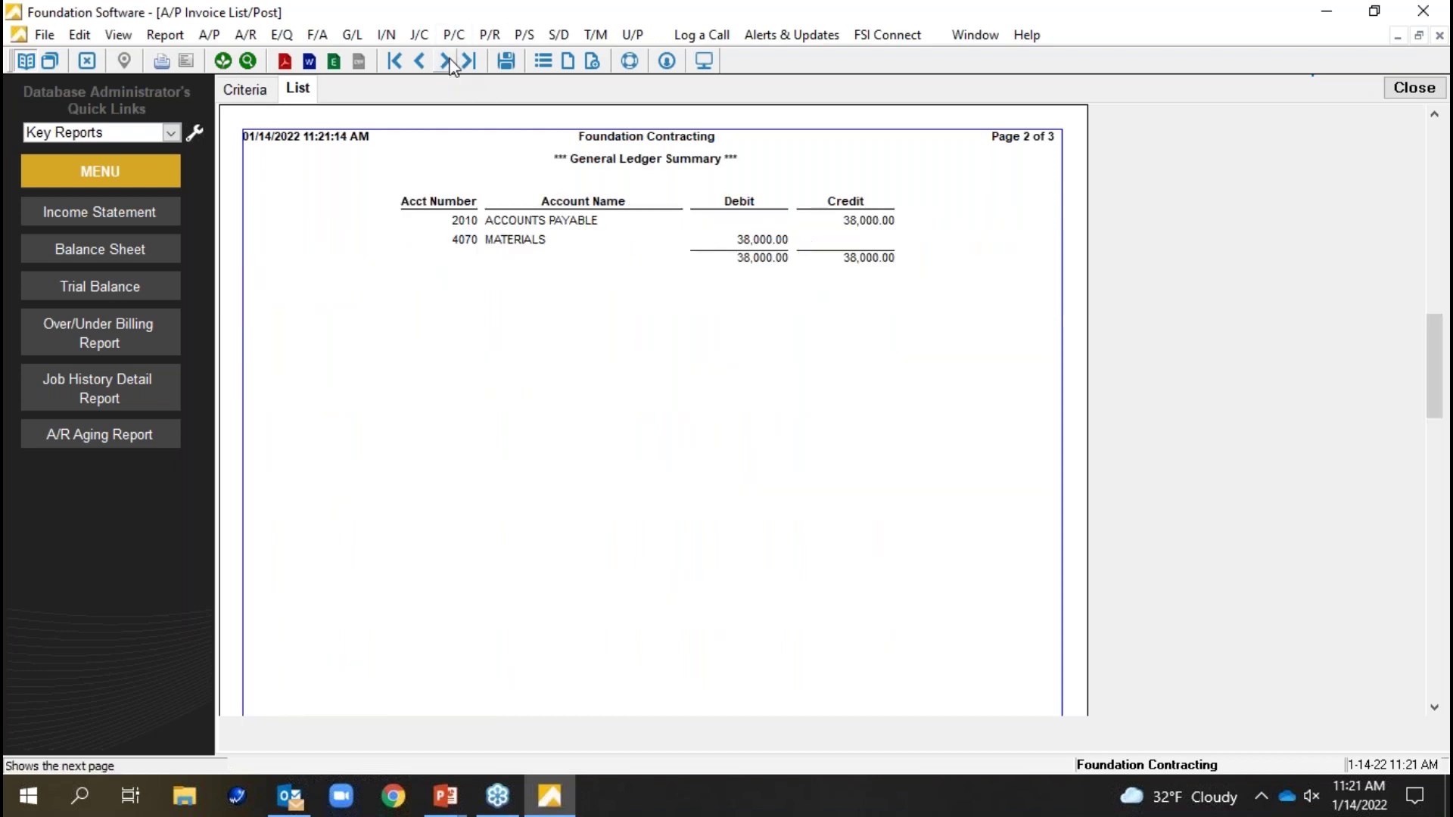
left_click(446, 61)
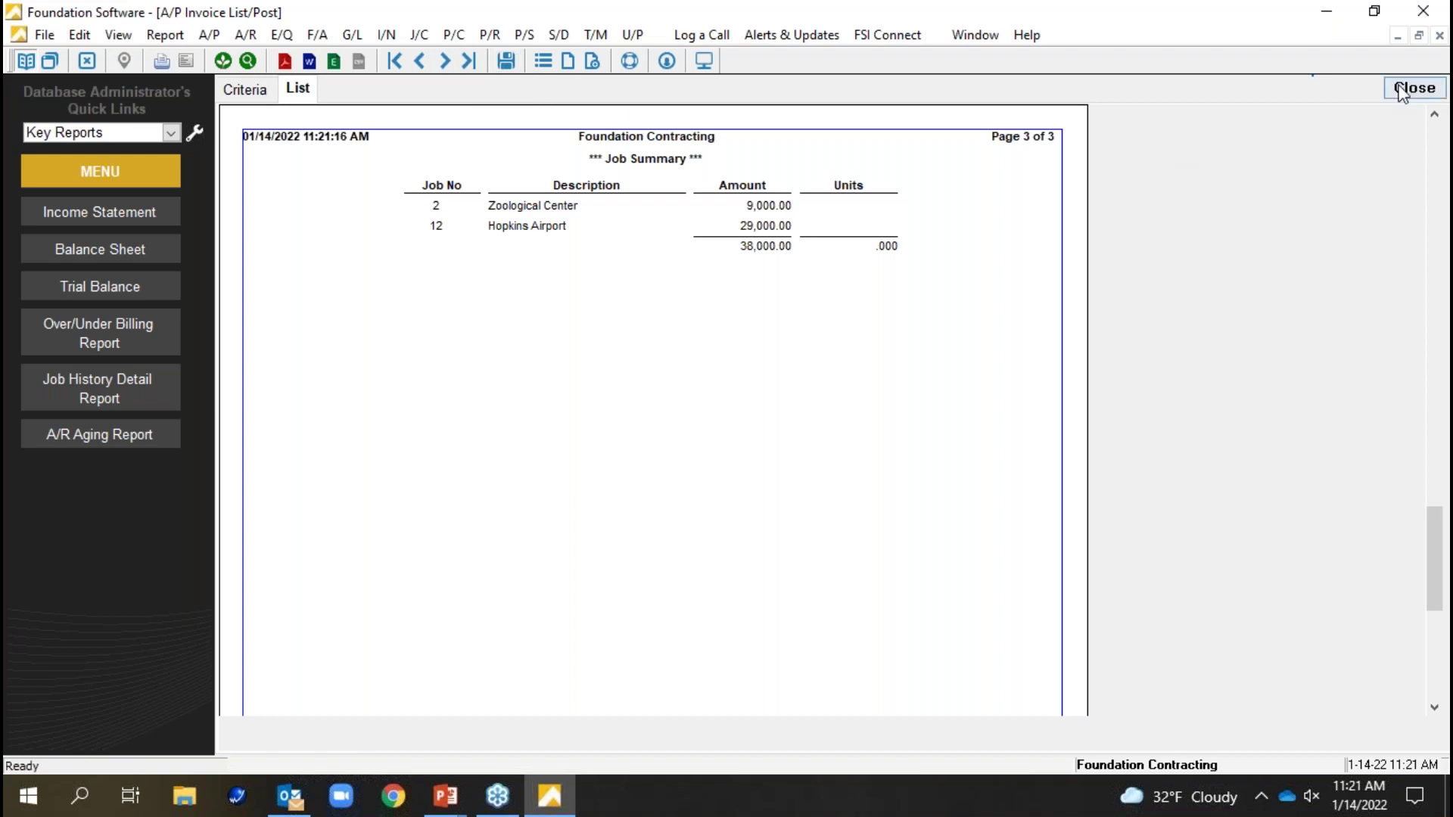
- Return to the list criteria and set the starting transaction by looking up invoice 2-3592-309, transaction 386
left_click(252, 91)
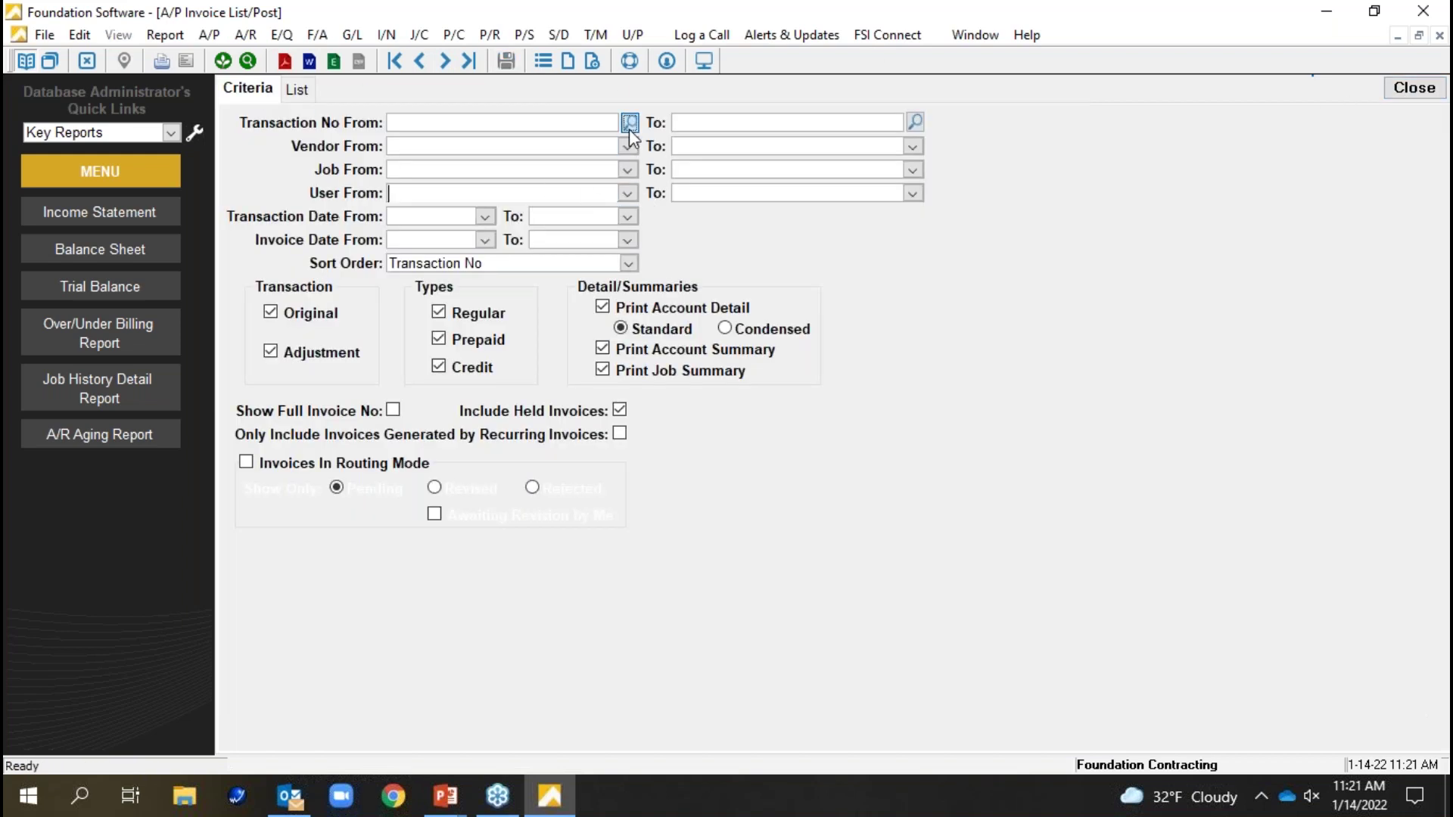
left_click(627, 124)
left_click(1016, 253)
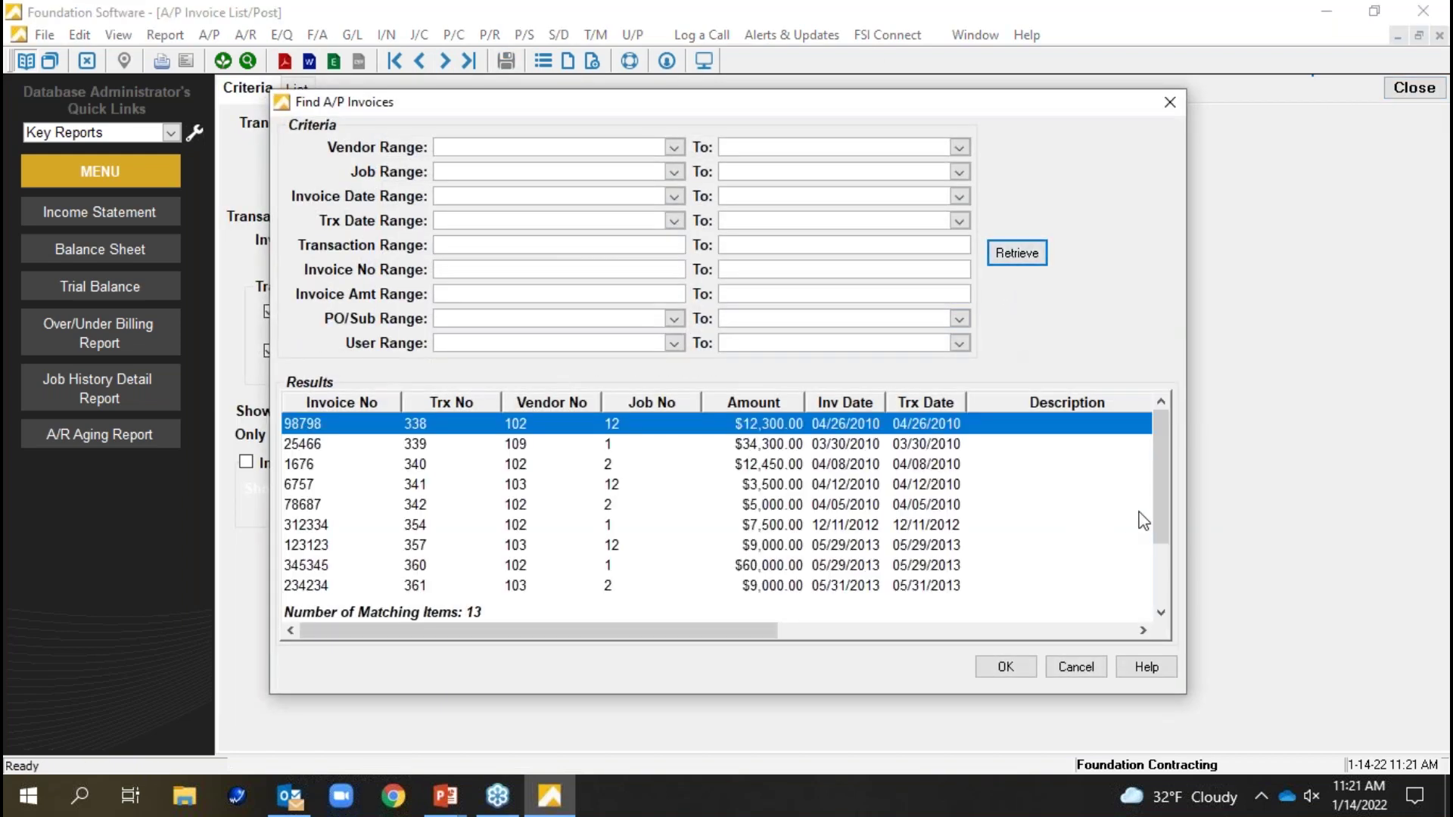
left_click_drag(1161, 476, 1188, 589)
double_click(878, 588)
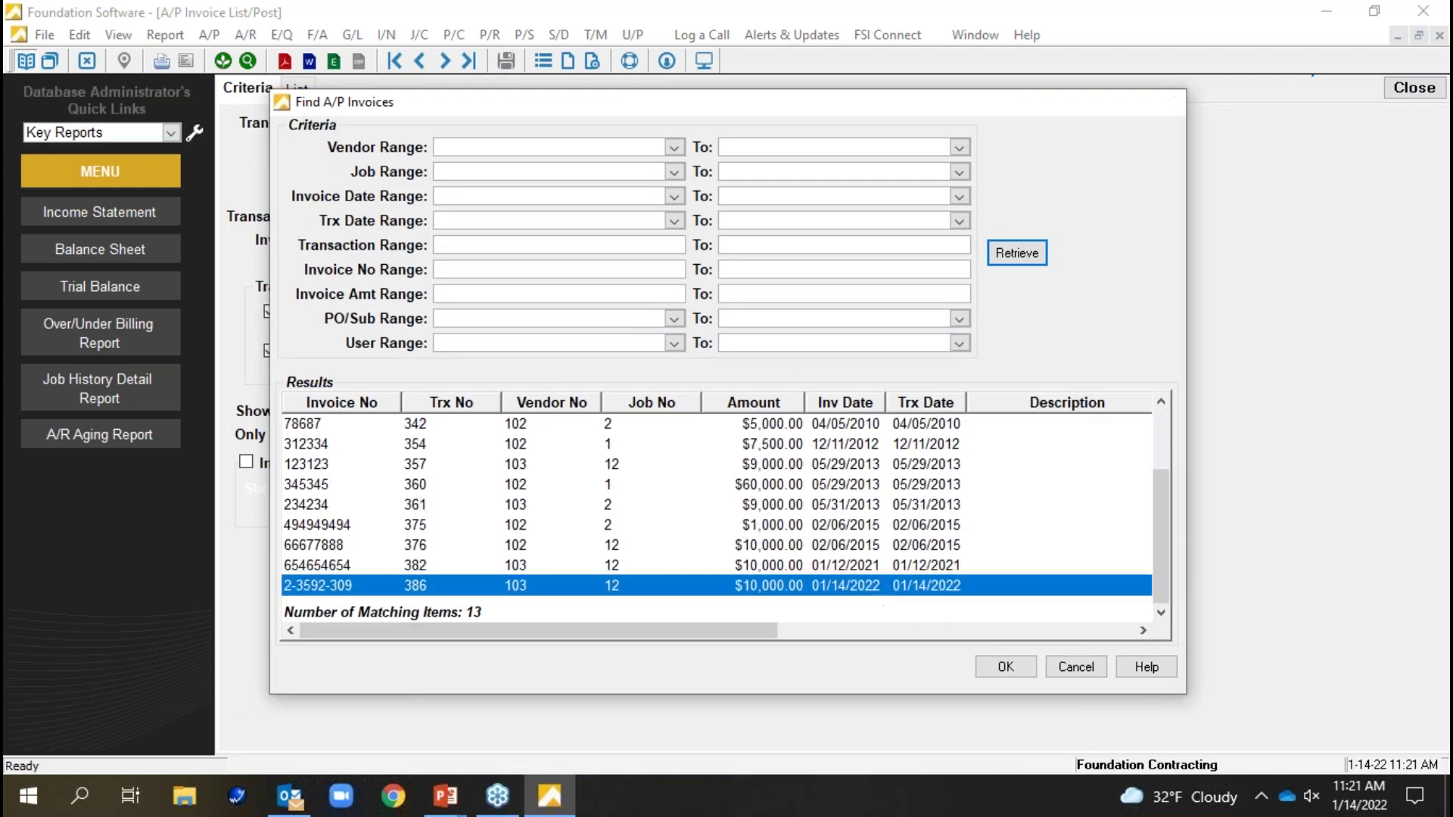
- Generate the list for the chosen transaction, post the invoice, and close the report without printing the post log
left_click(298, 89)
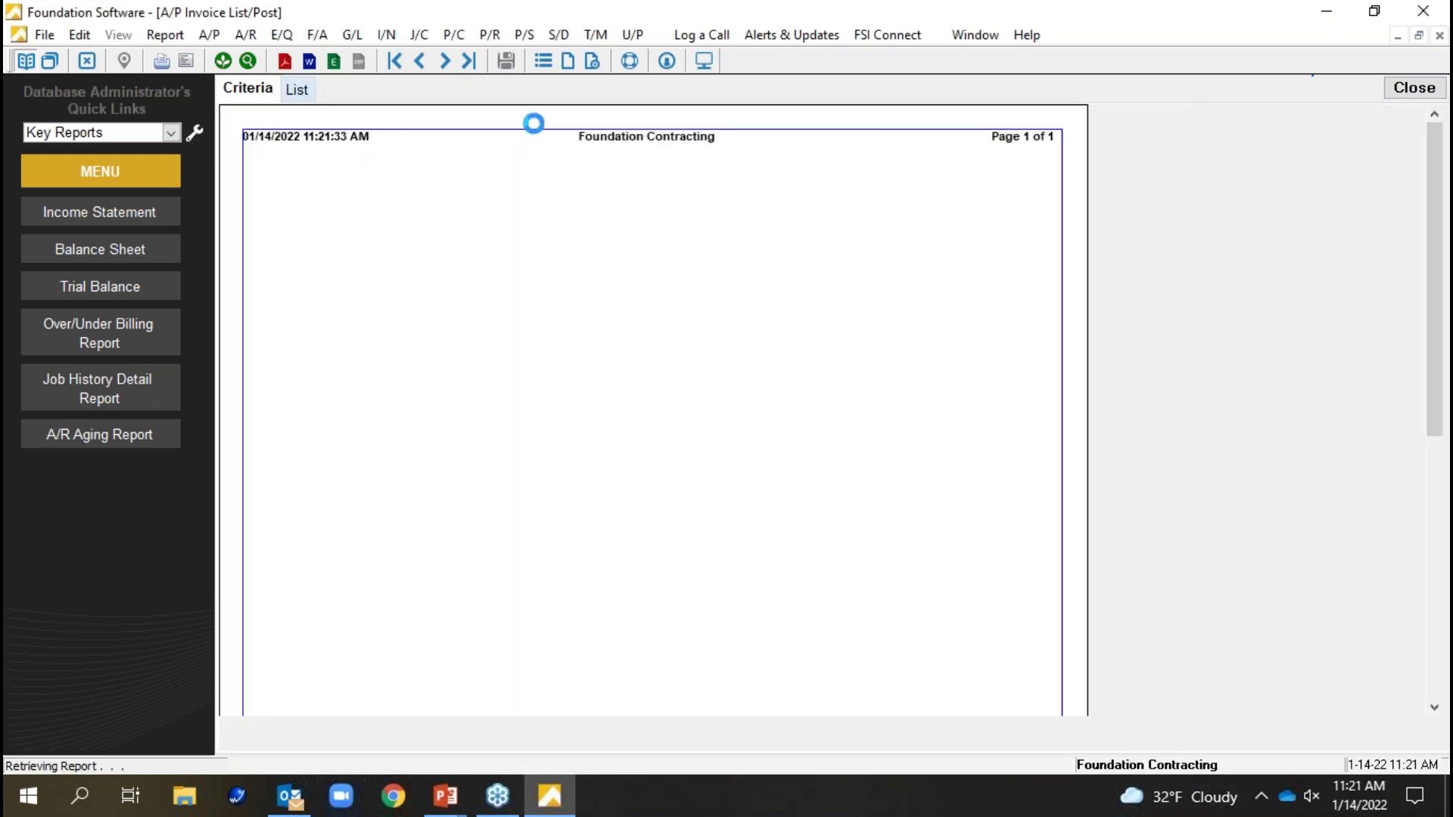
left_click(508, 65)
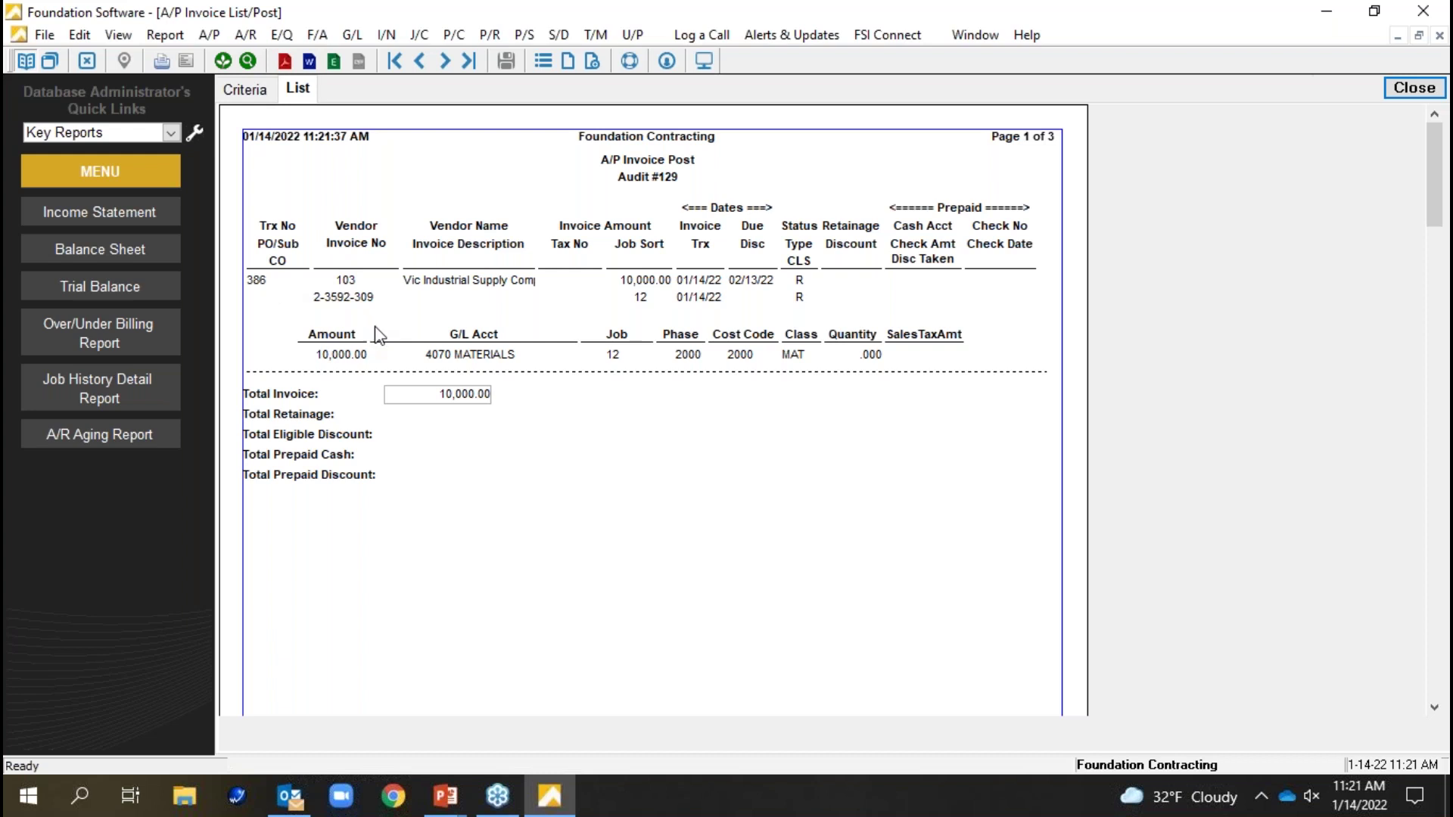
left_click(1391, 97)
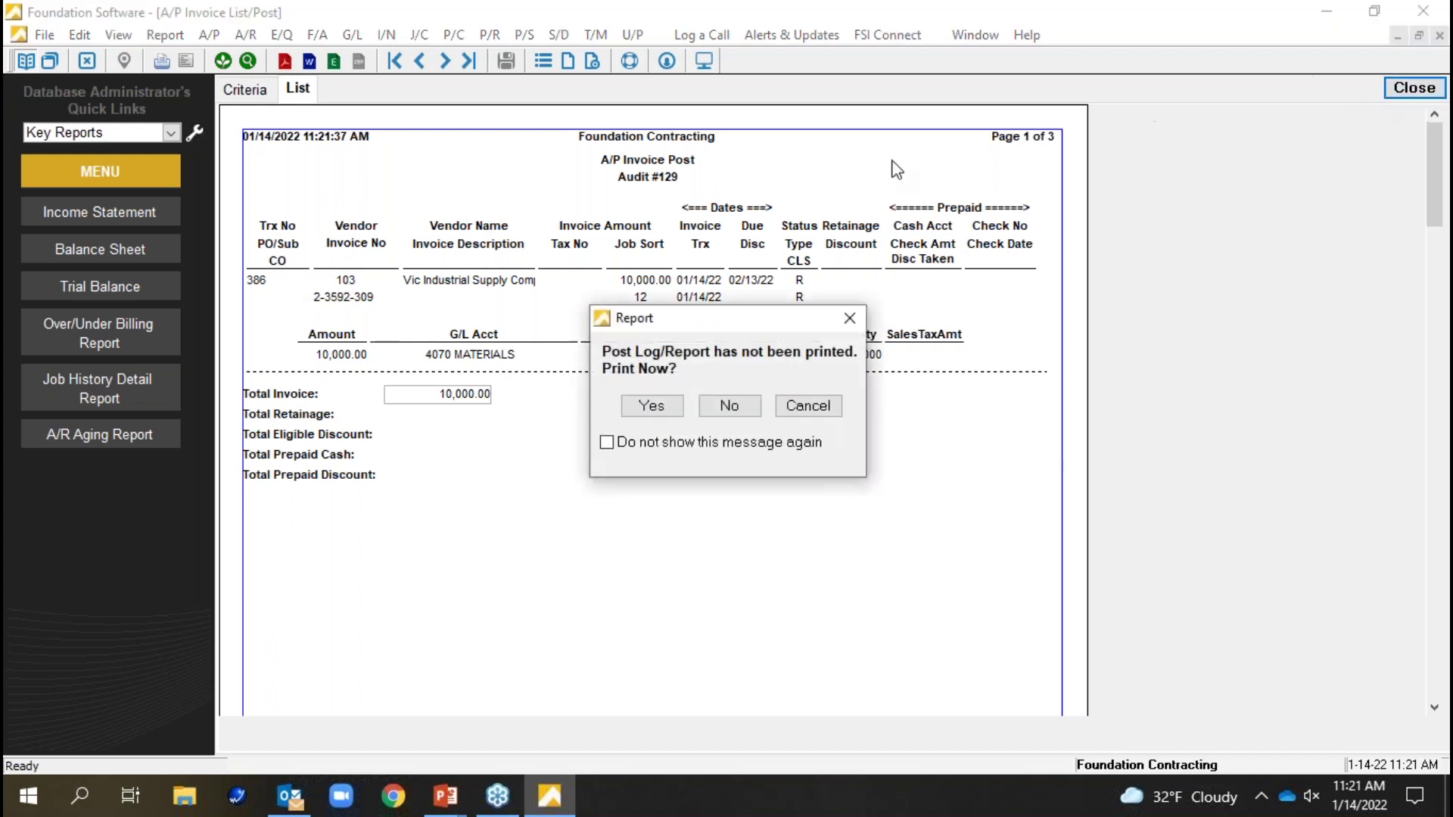
left_click(728, 405)
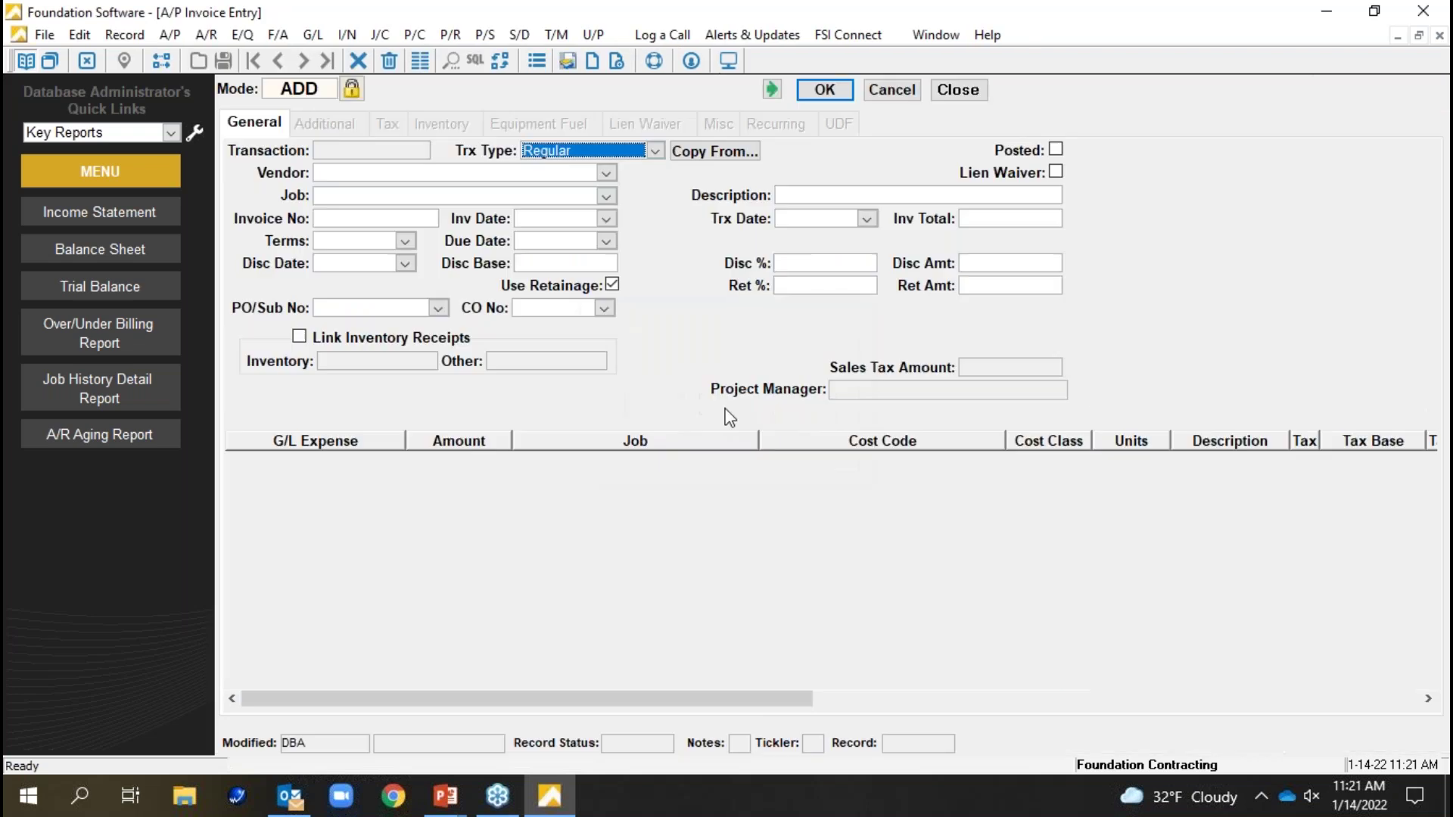
- Try an invoice date of 12/30/21 with a transaction date of 01/14/22 on a new Regular invoice
left_click(581, 218)
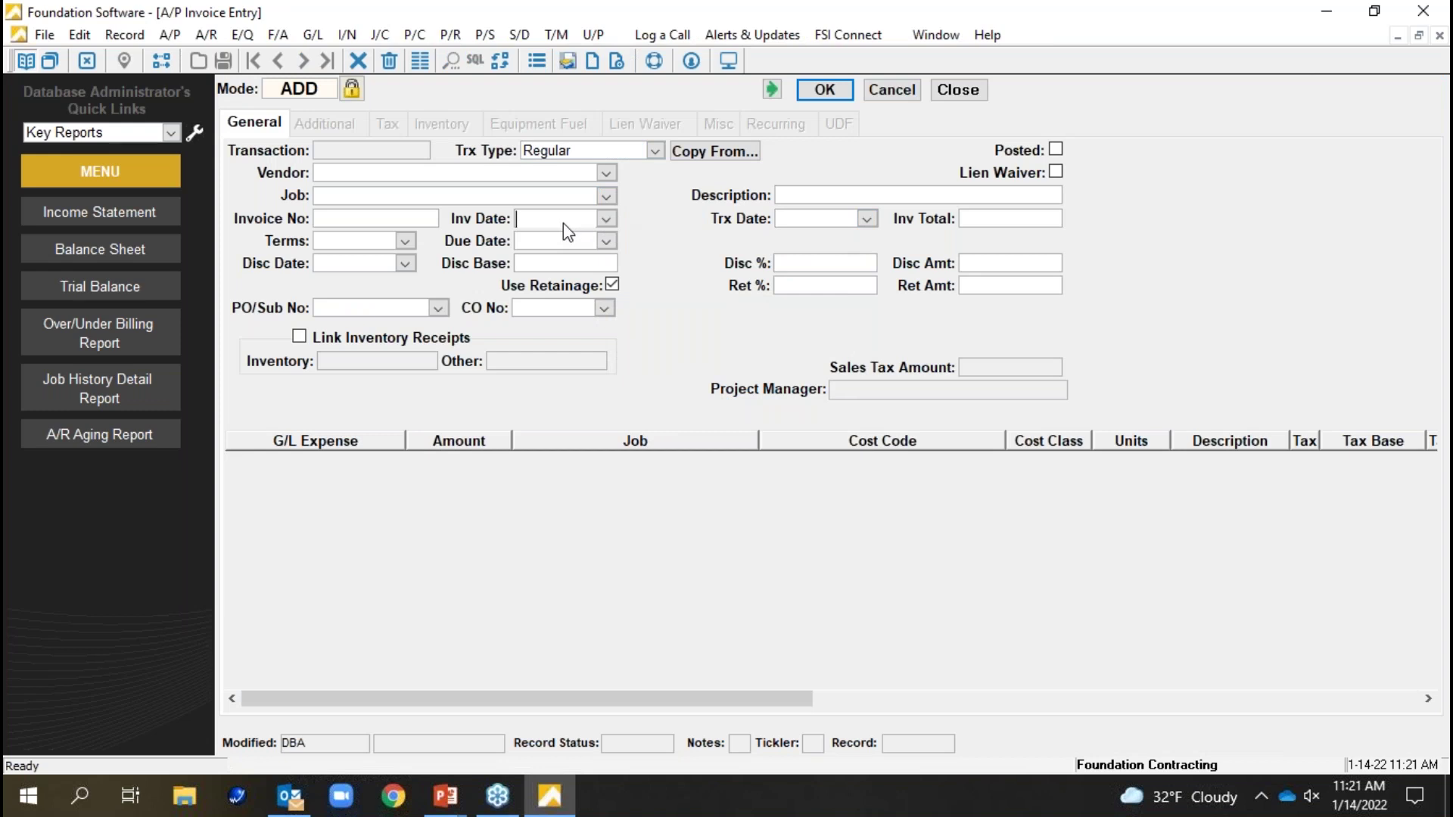
left_click(821, 227)
left_click(605, 220)
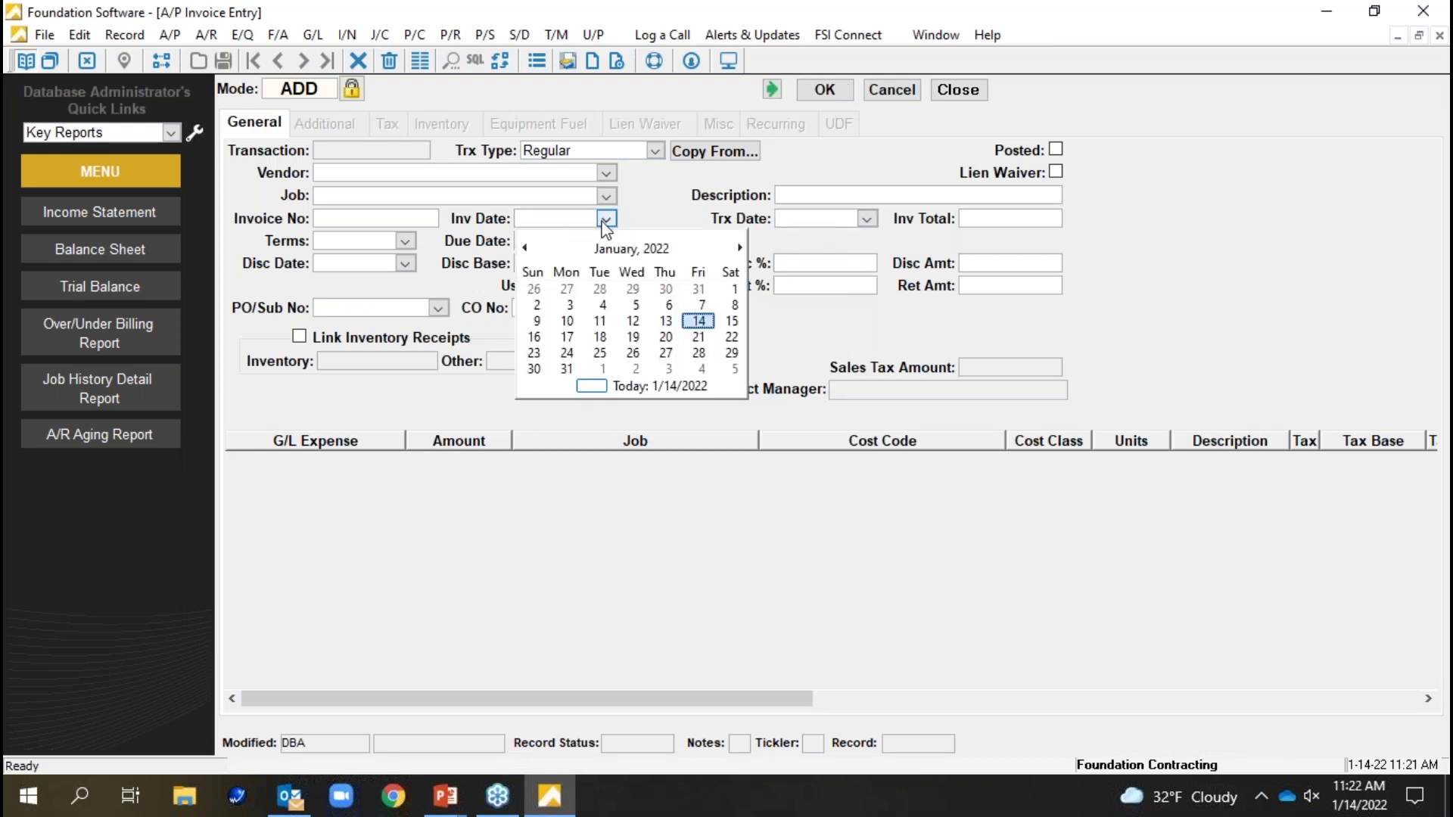
left_click(525, 248)
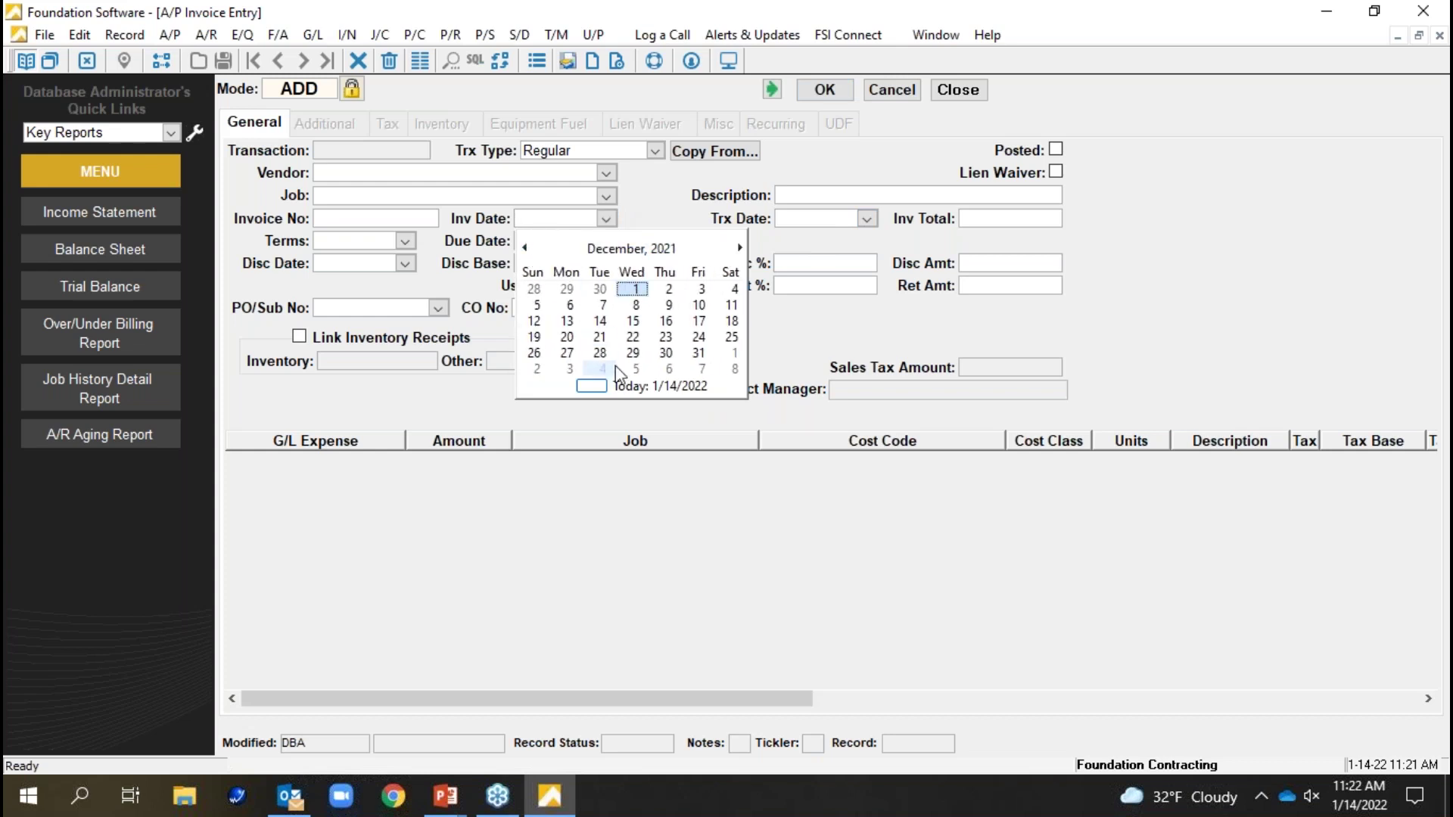
left_click(667, 353)
left_click(831, 221)
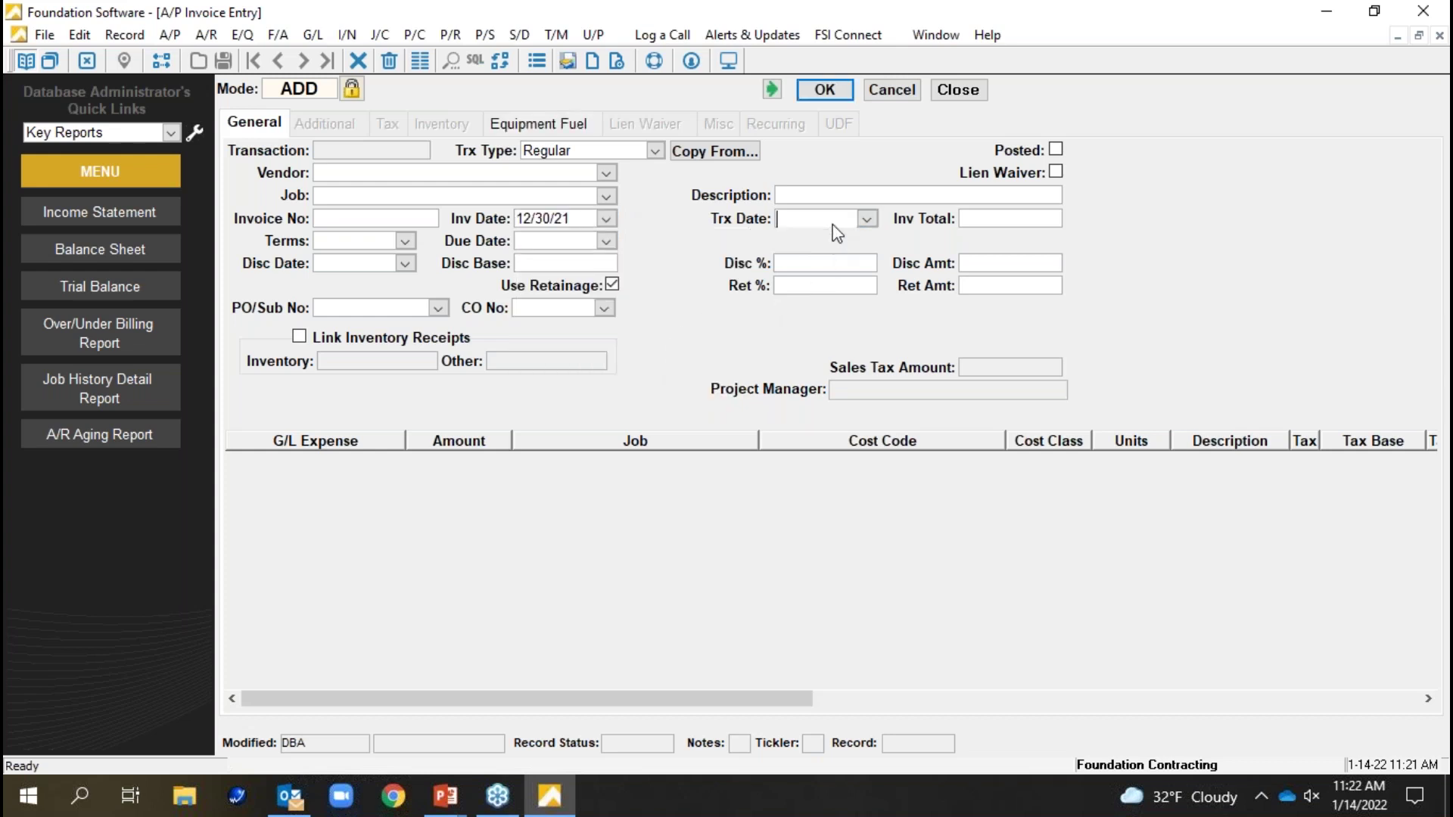
left_click(867, 219)
left_click(960, 324)
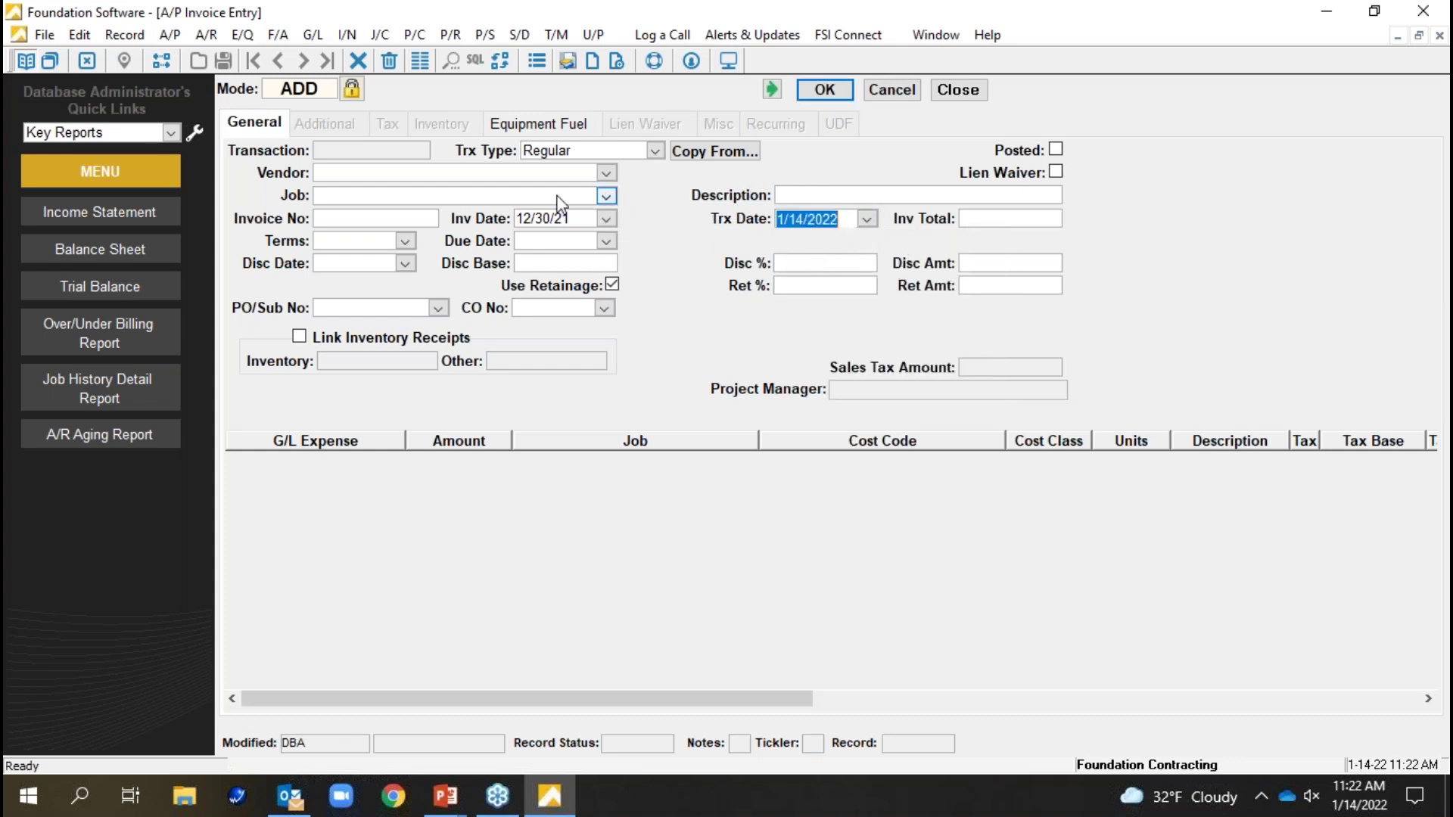
- Compare the invoice date and transaction date fields on the blank invoice, and cancel the entry
left_click(547, 220)
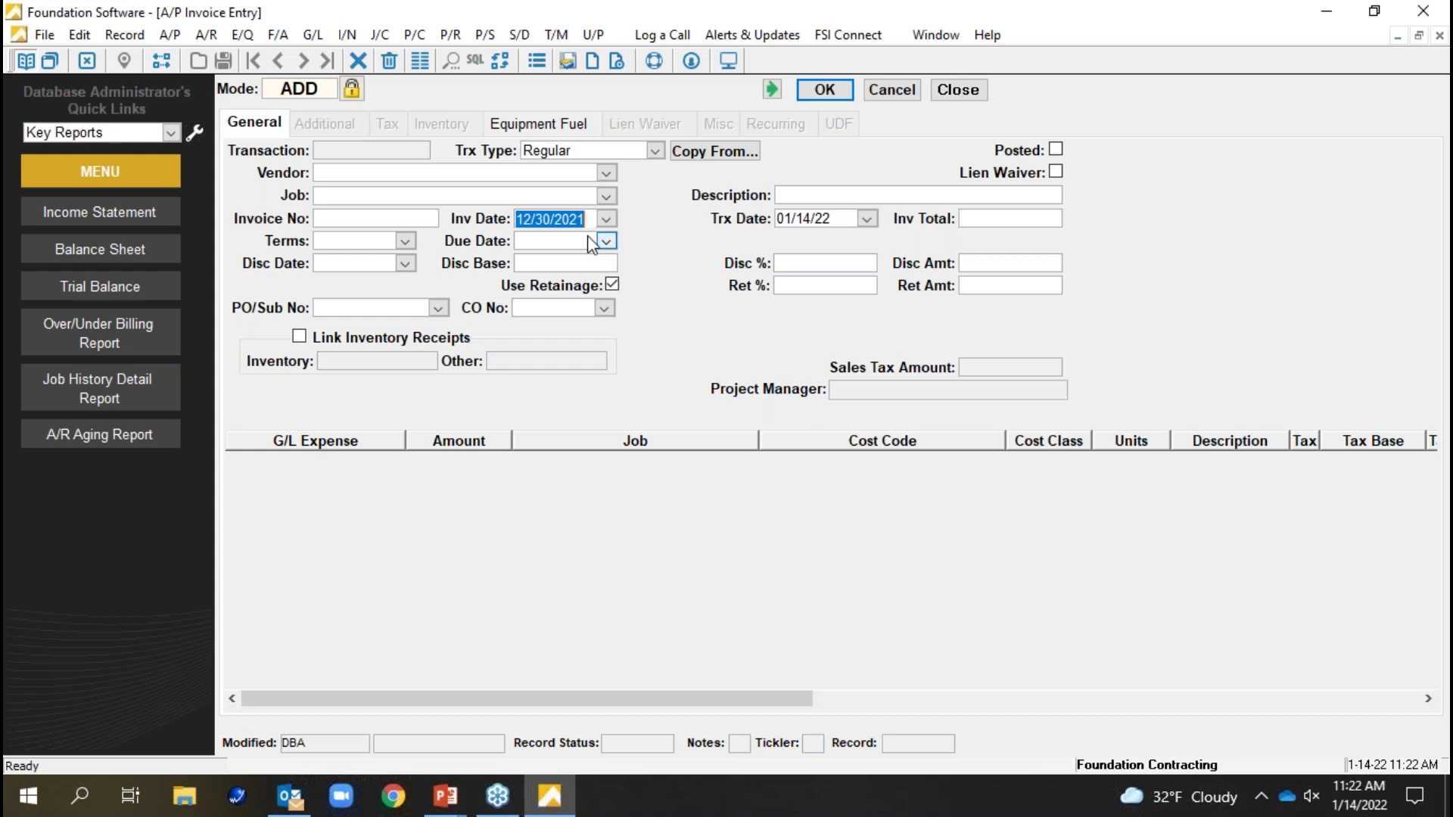
left_click(830, 220)
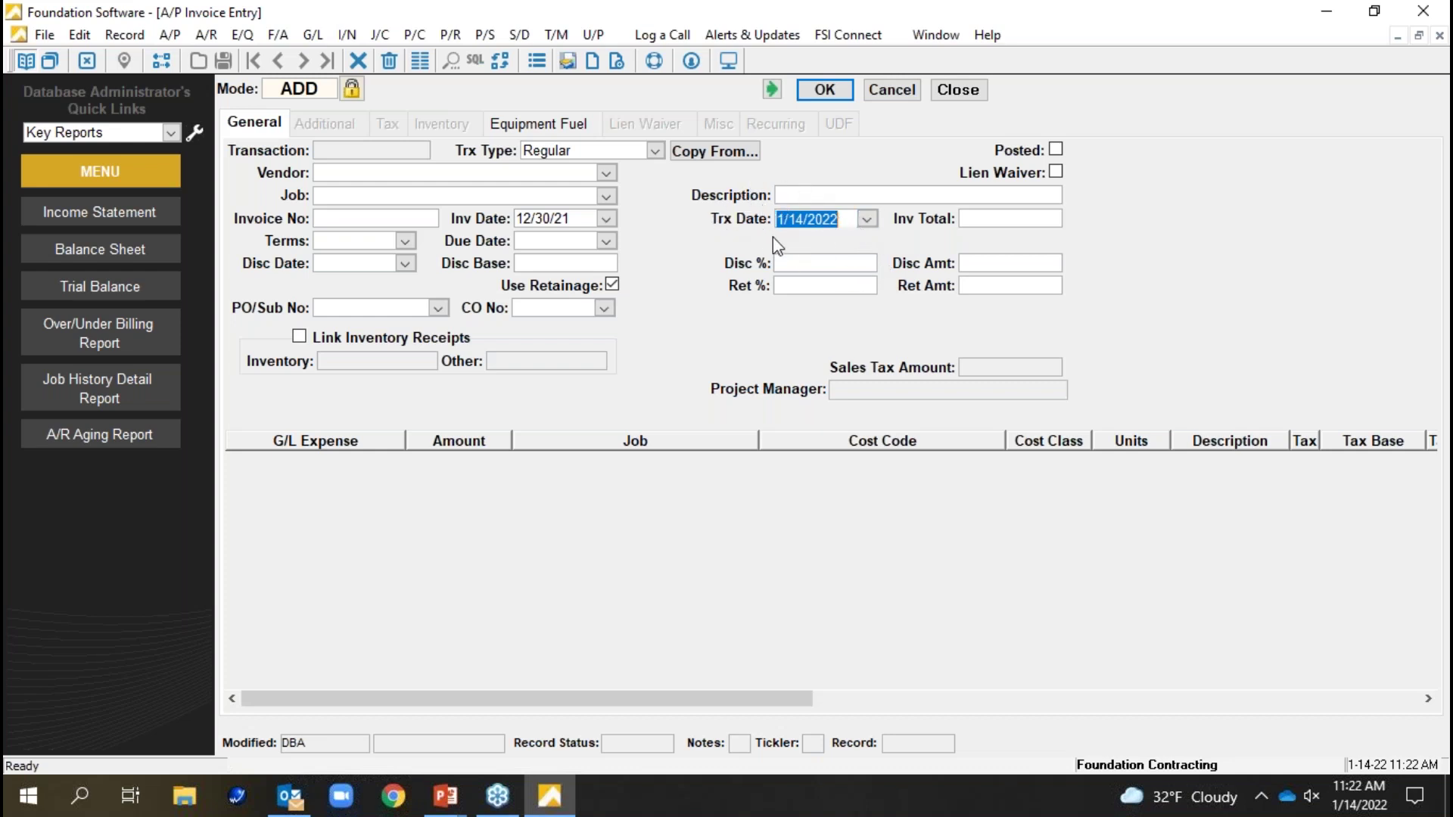
left_click(570, 220)
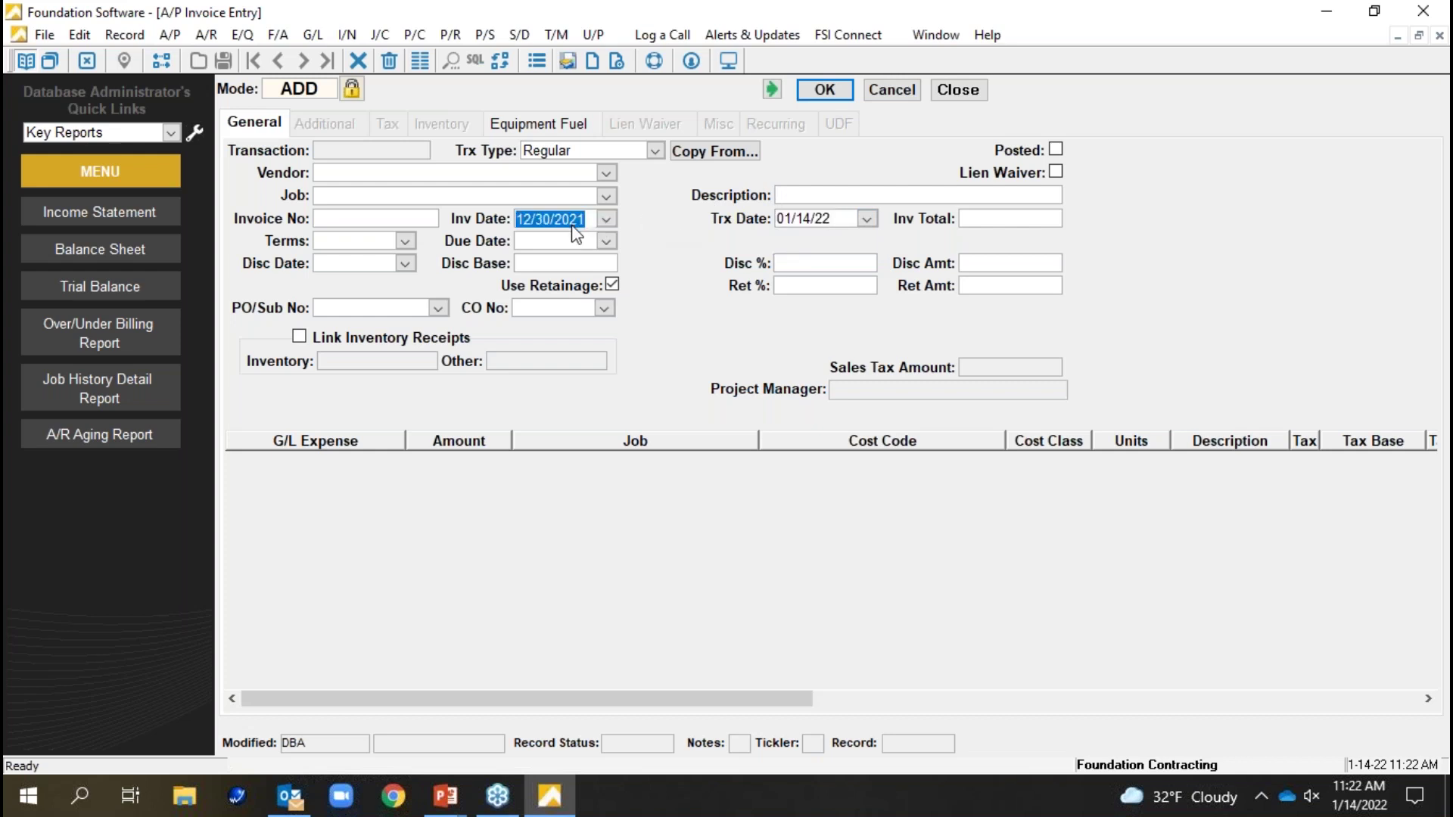
left_click(841, 224)
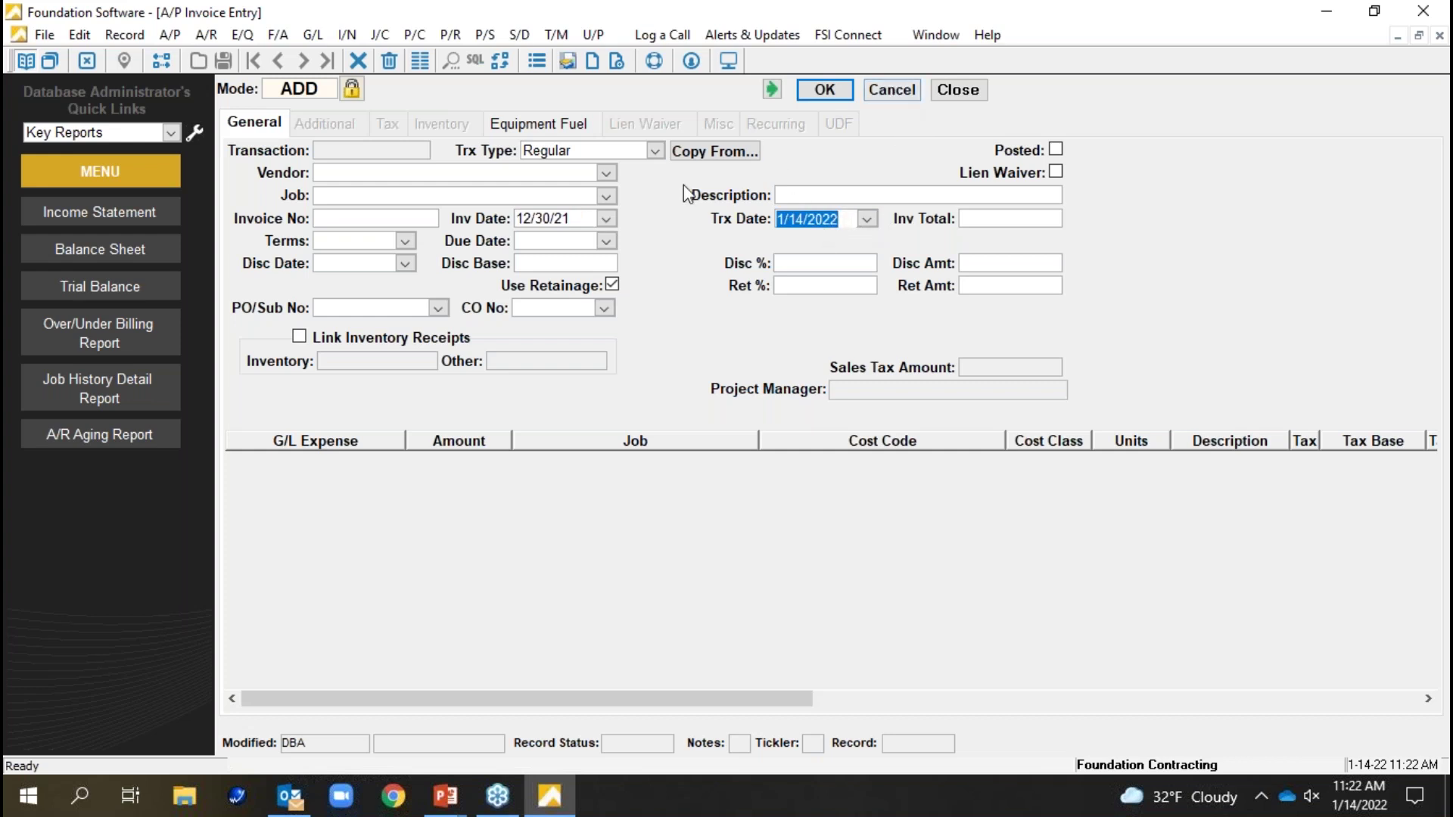
left_click(572, 219)
left_click(817, 219)
left_click(552, 220)
left_click(819, 220)
left_click(896, 94)
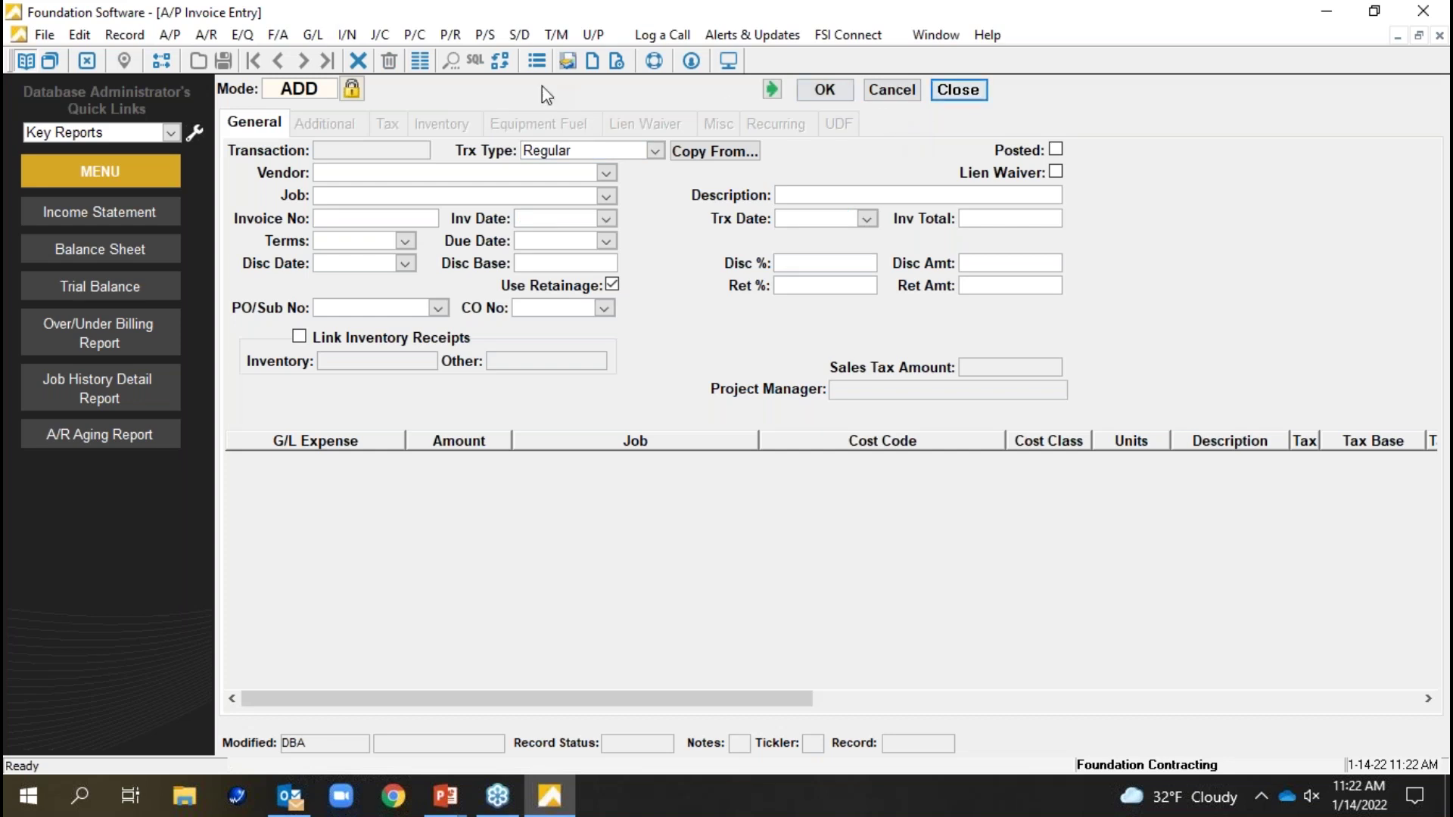
left_click(317, 94)
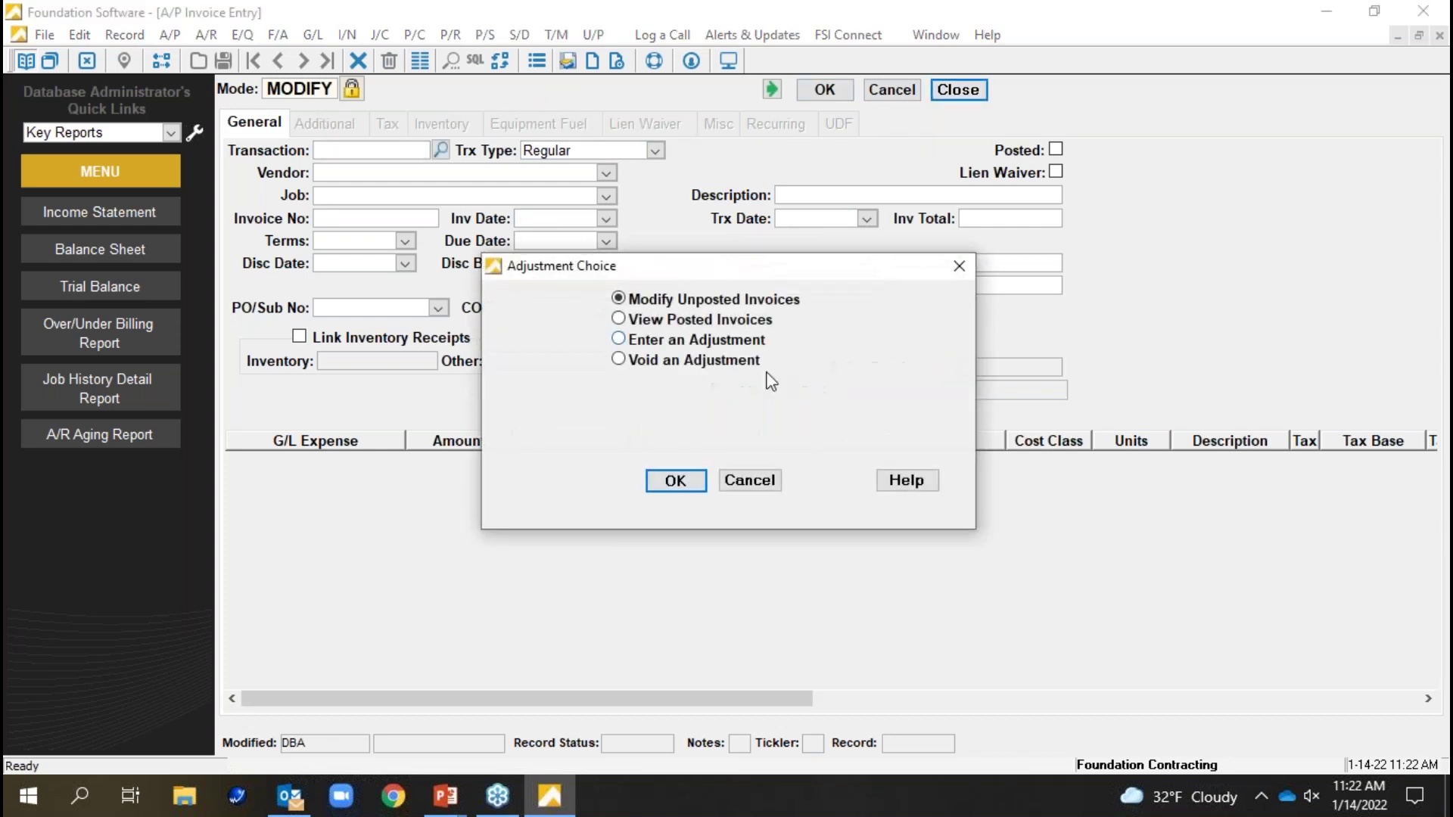
left_click(749, 482)
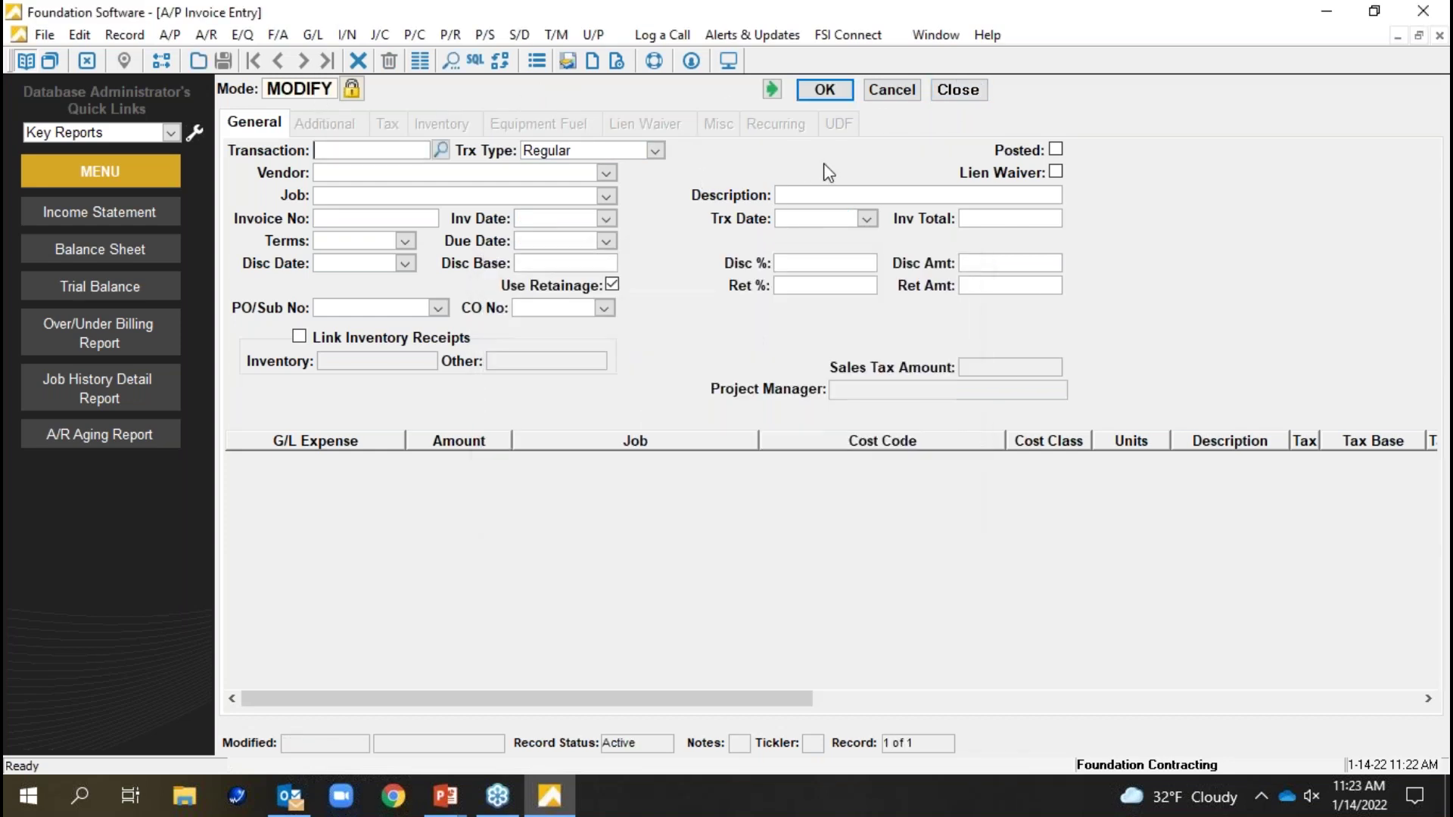
left_click(312, 92)
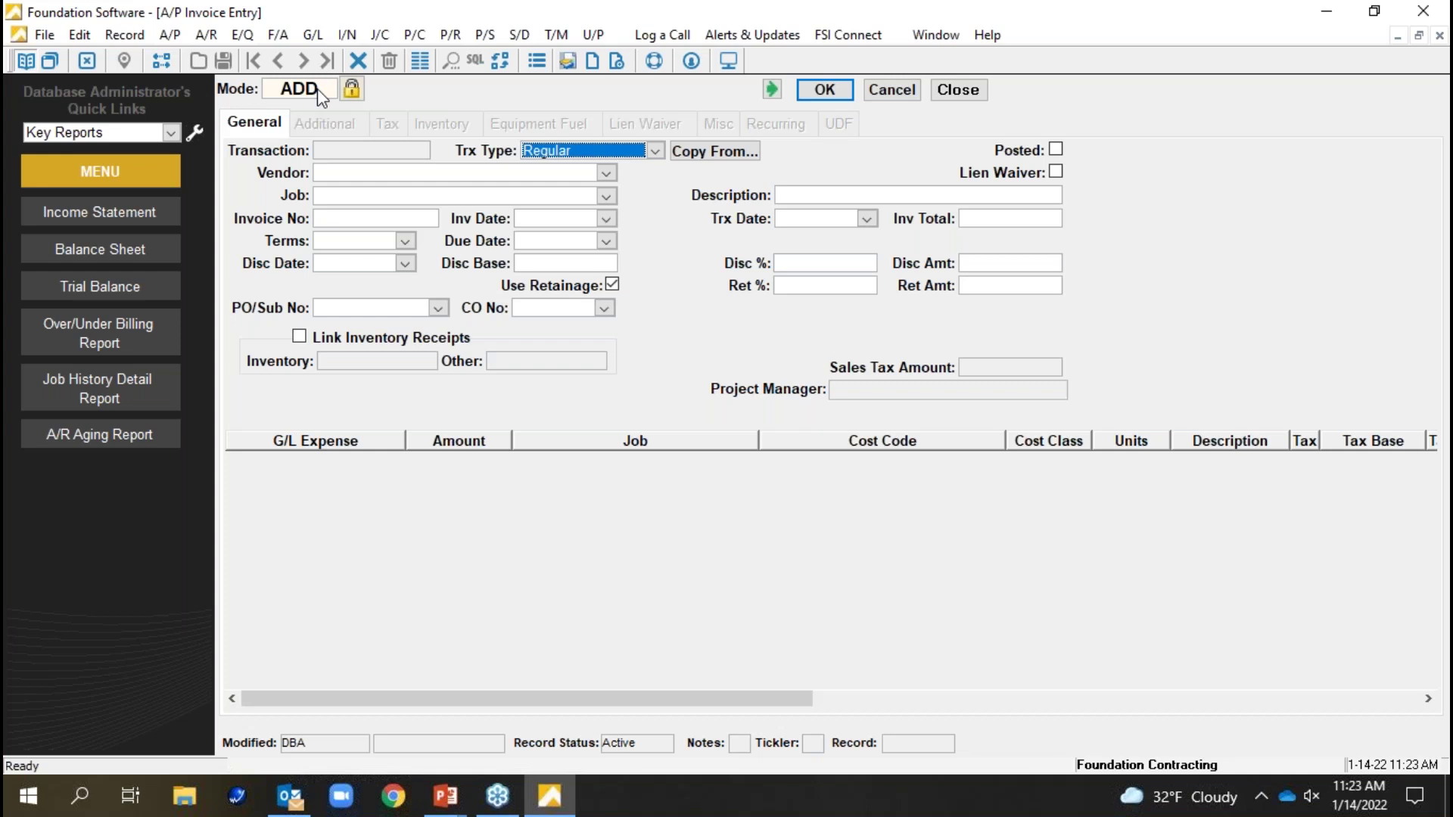
- Switch to Modify mode for unposted invoices and look up transaction 382, invoice 654654654, for Vic Industrial Supply Company
left_click(318, 90)
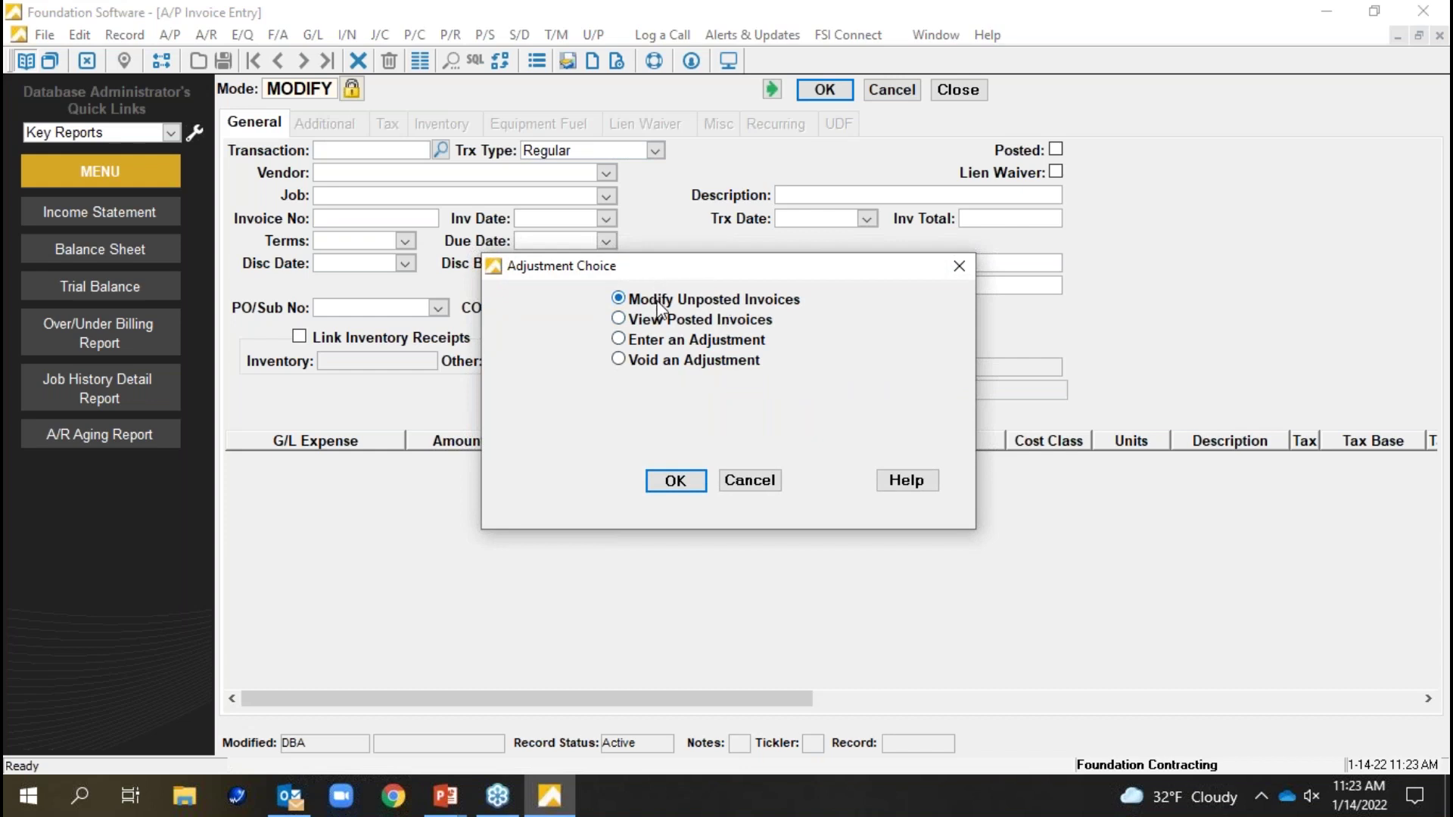
left_click(661, 342)
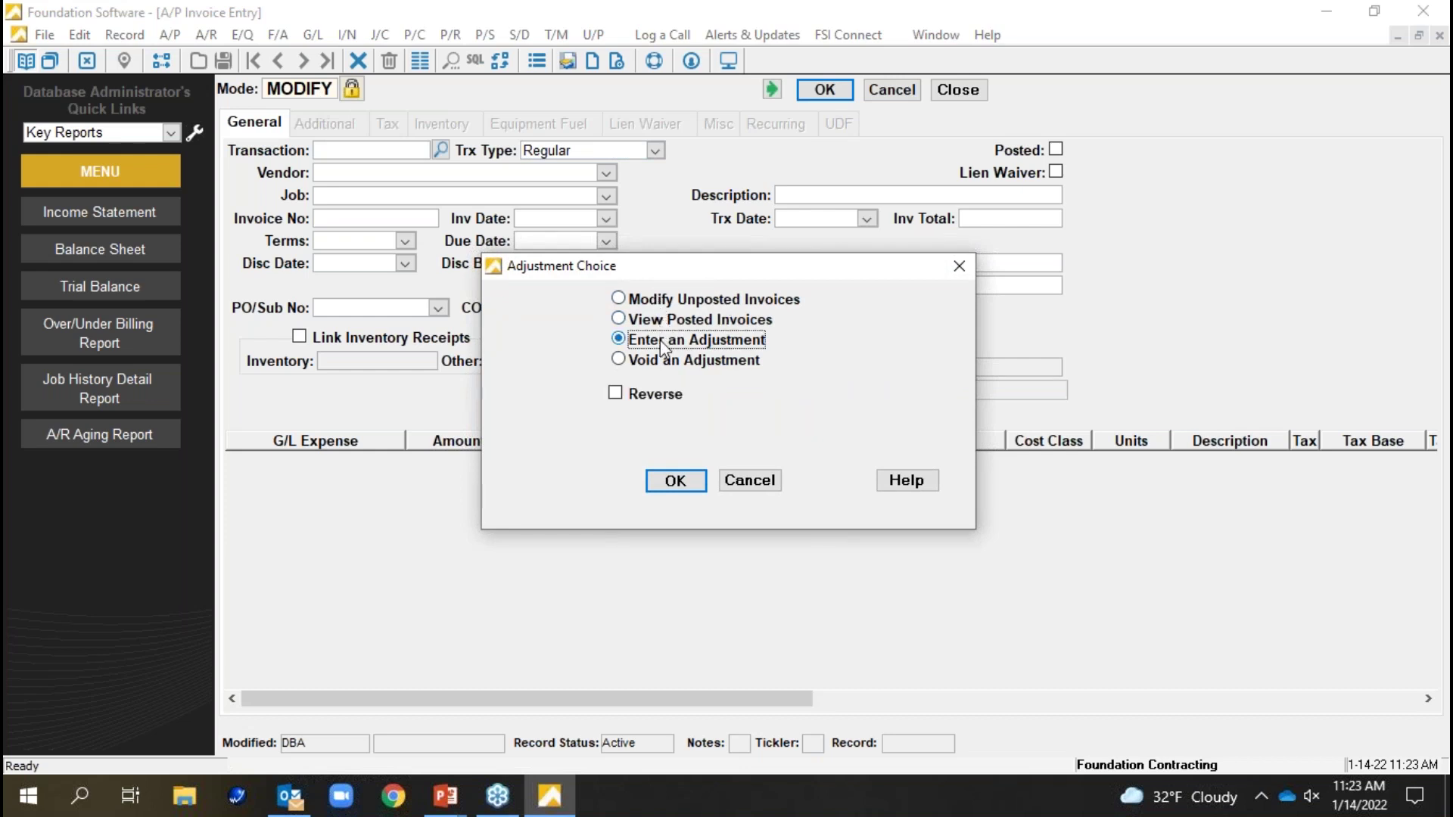
left_click(657, 303)
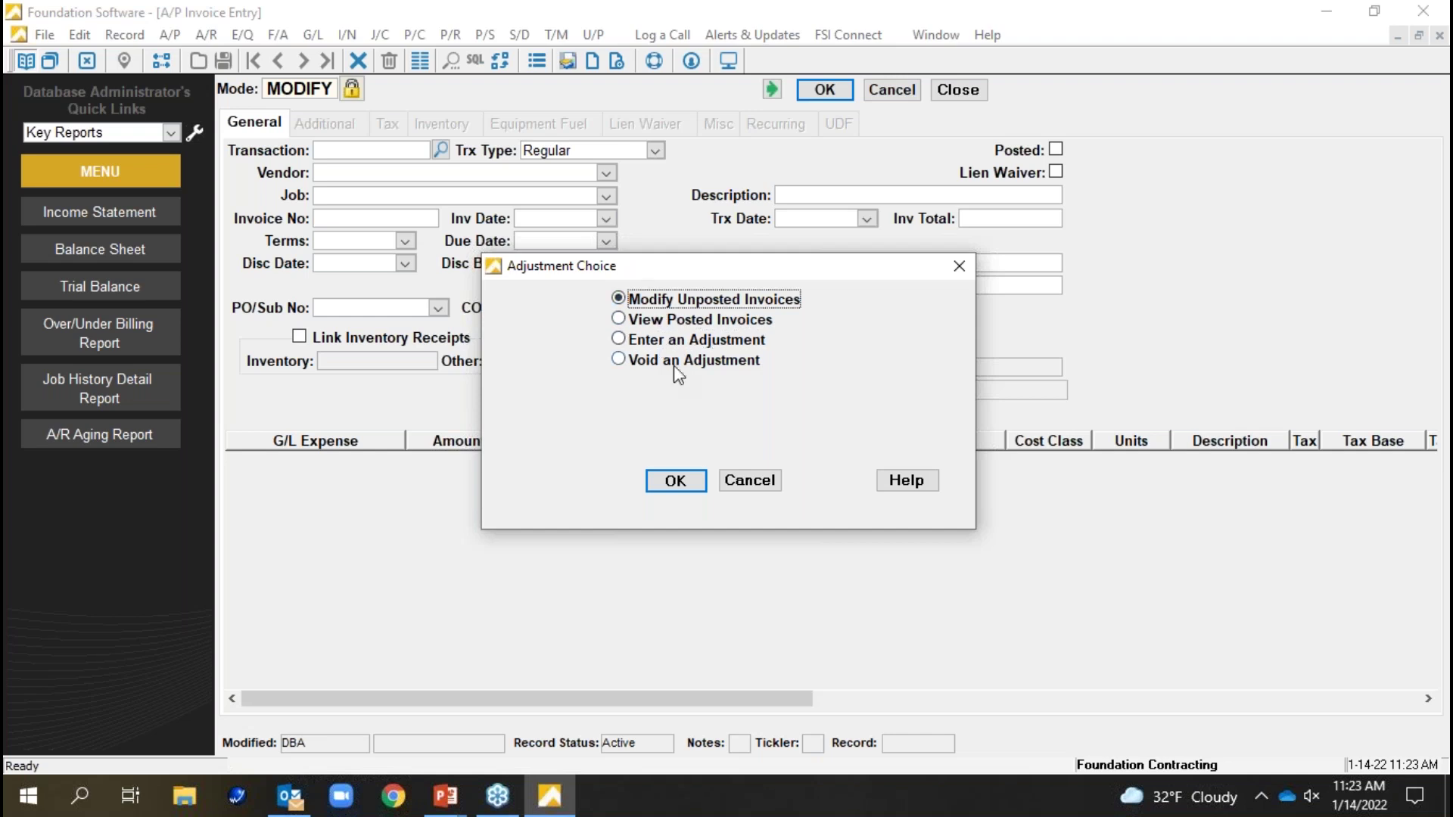
left_click(681, 489)
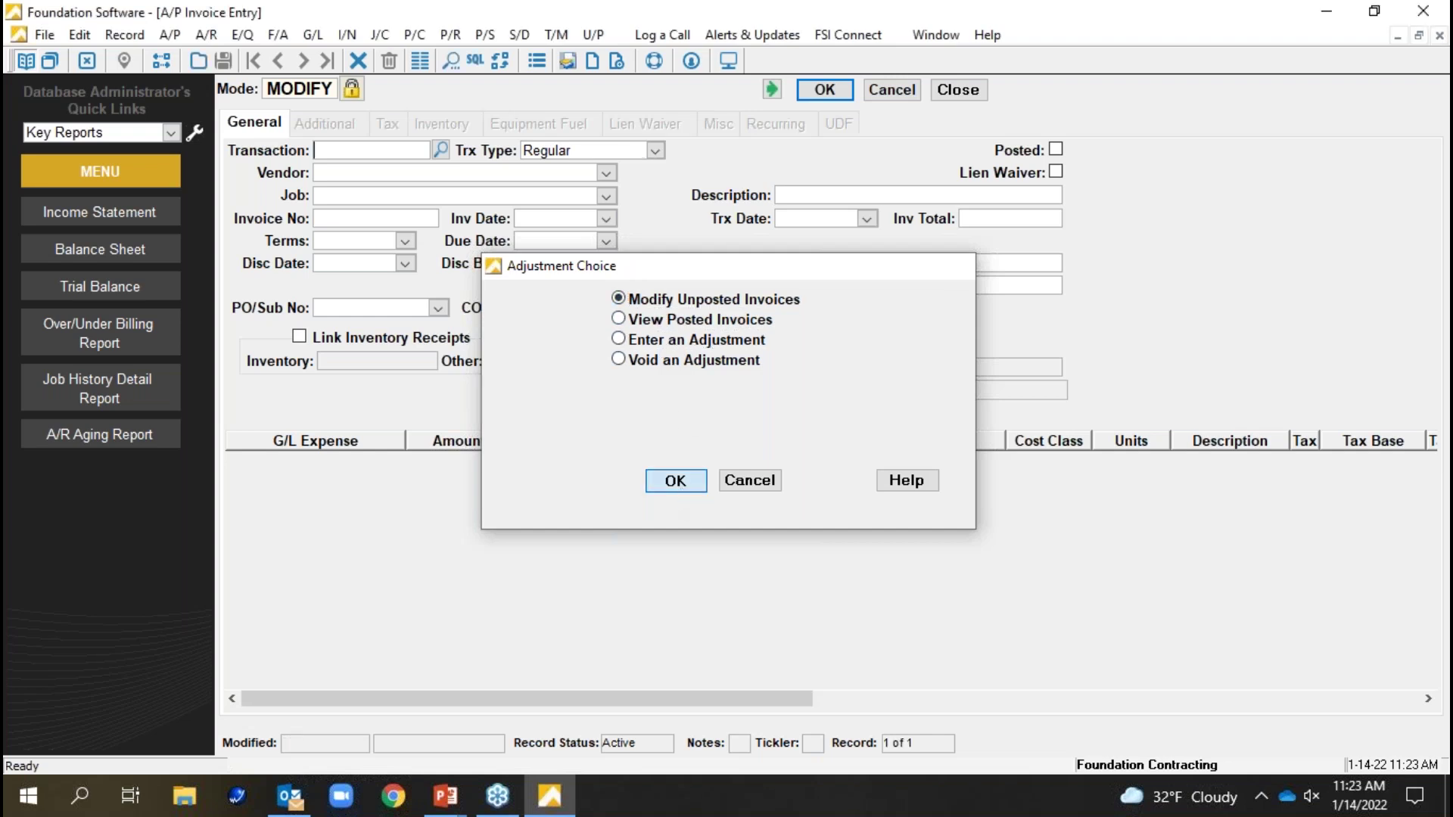
left_click(444, 151)
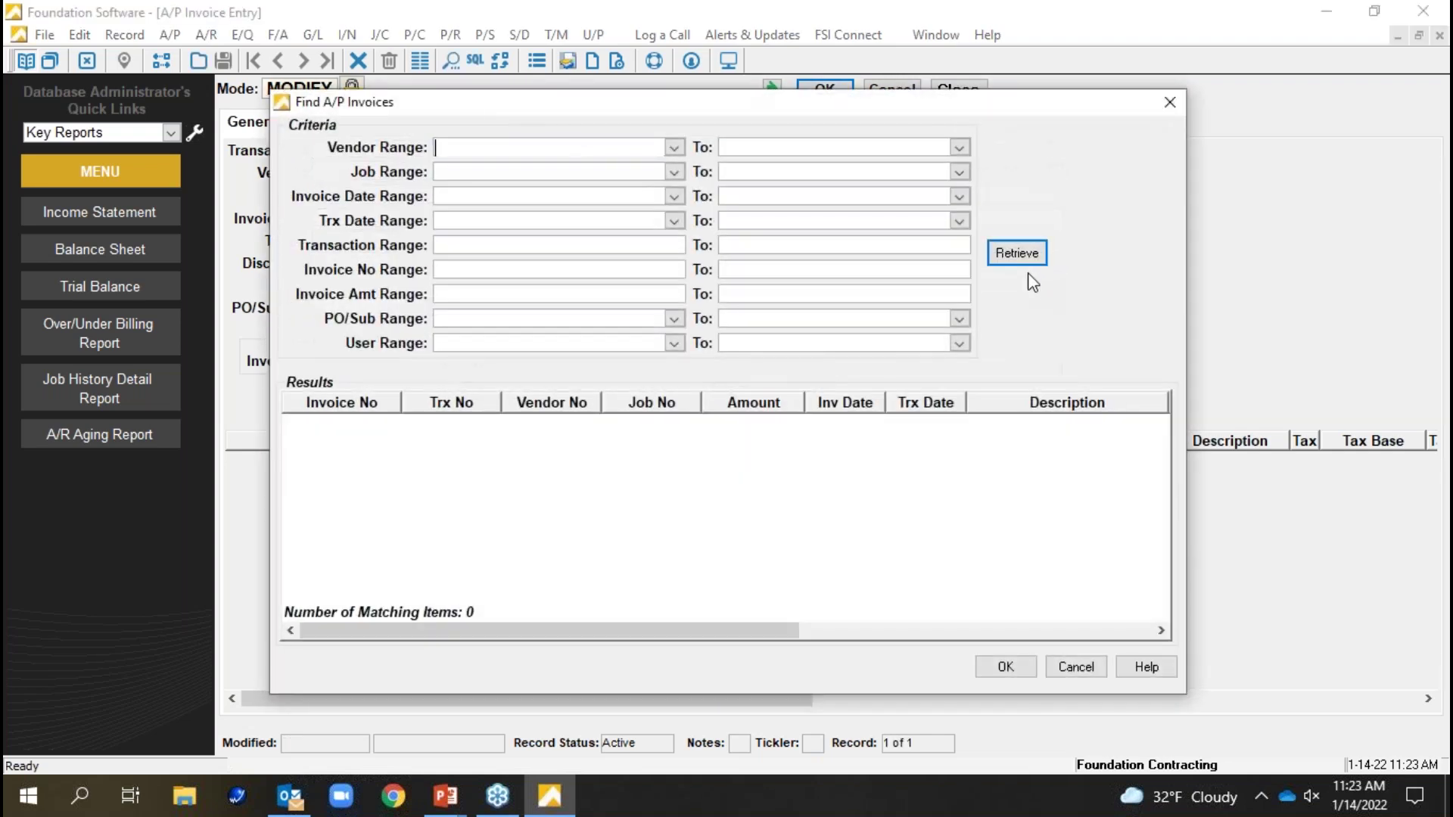
left_click_drag(1156, 431, 1159, 492)
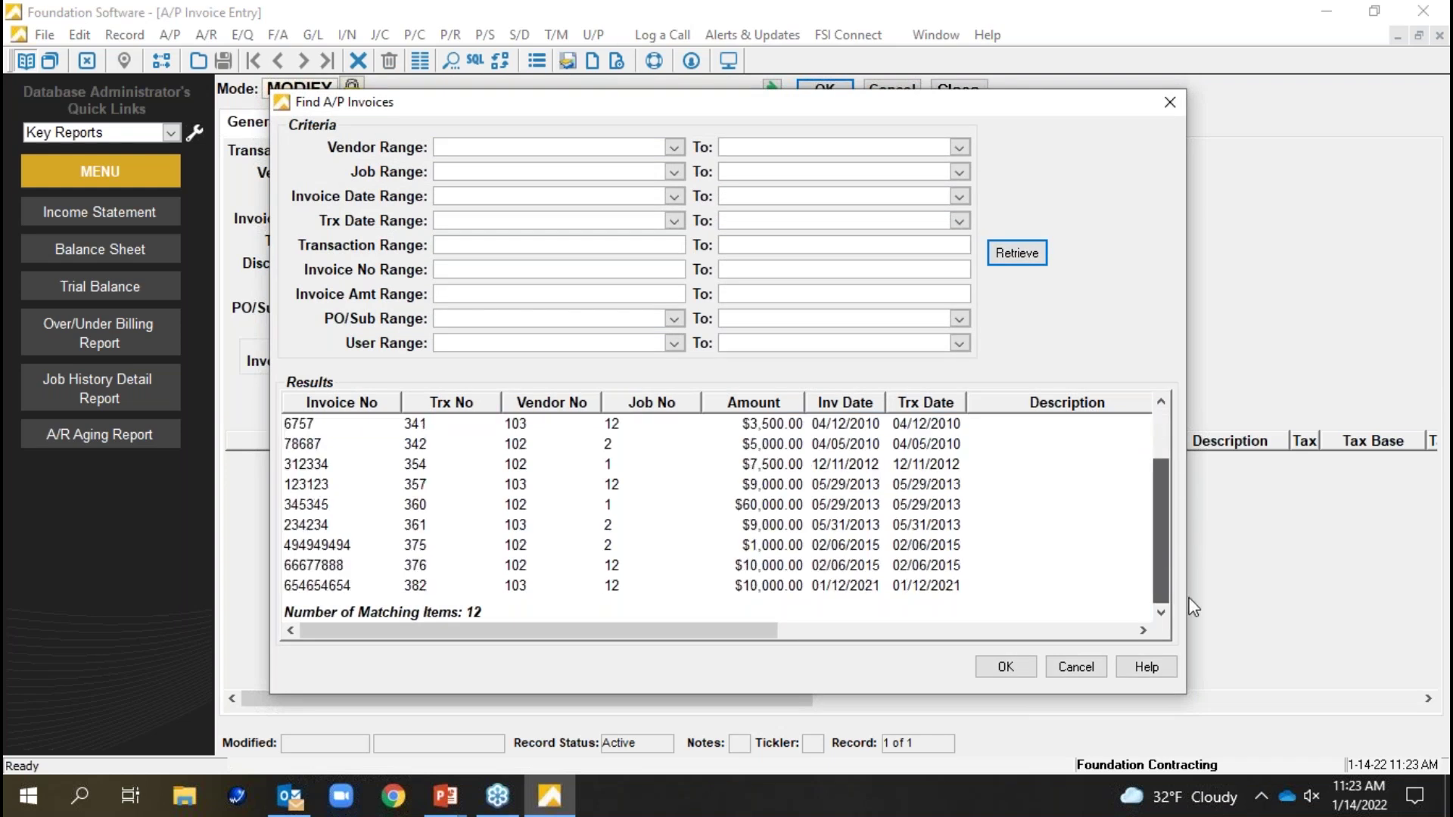
double_click(886, 588)
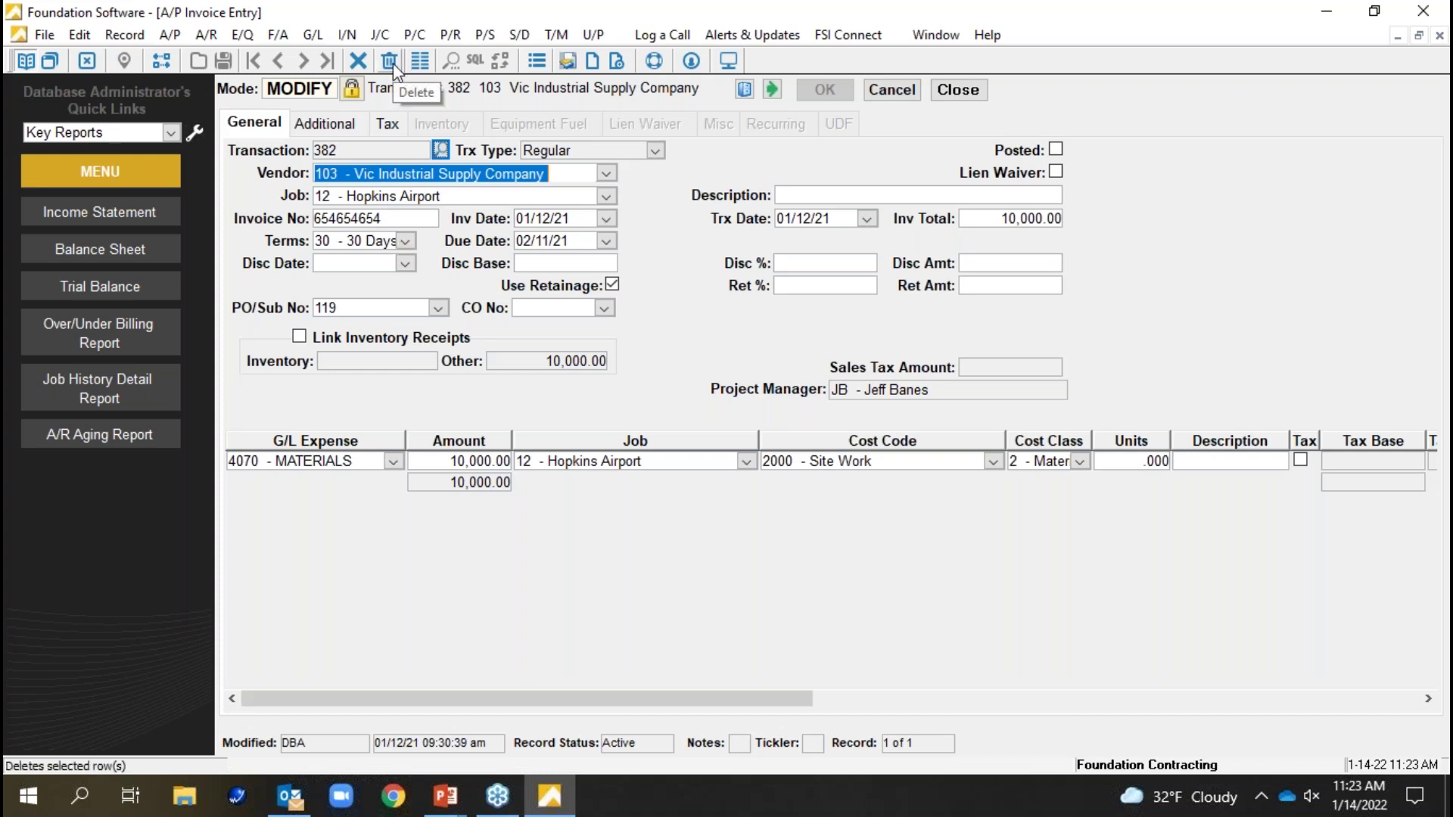
- Cancel out of the opened invoice, close A/P Invoice Entry, and return to the main menu
left_click(891, 90)
left_click(945, 91)
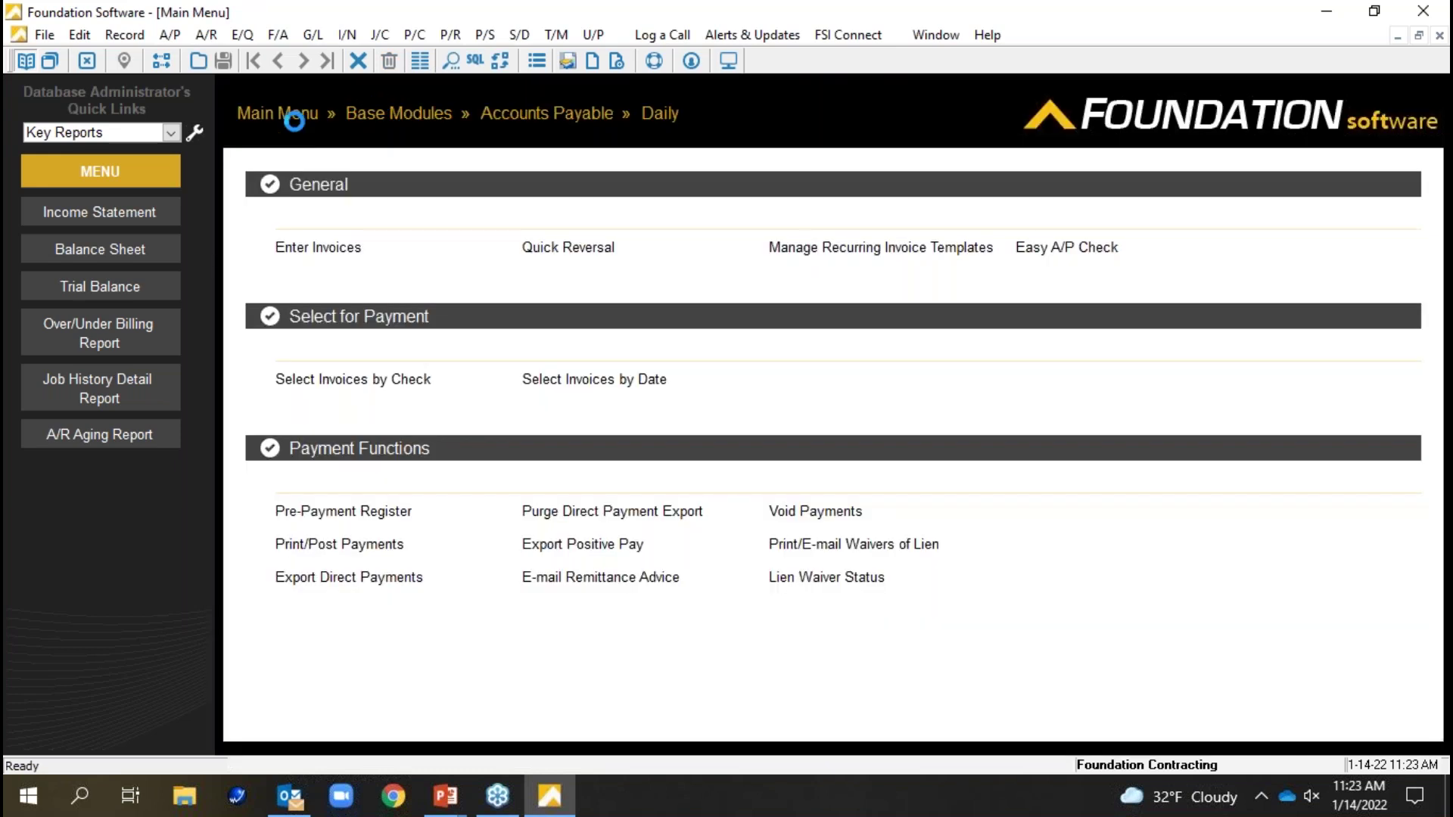
left_click(294, 116)
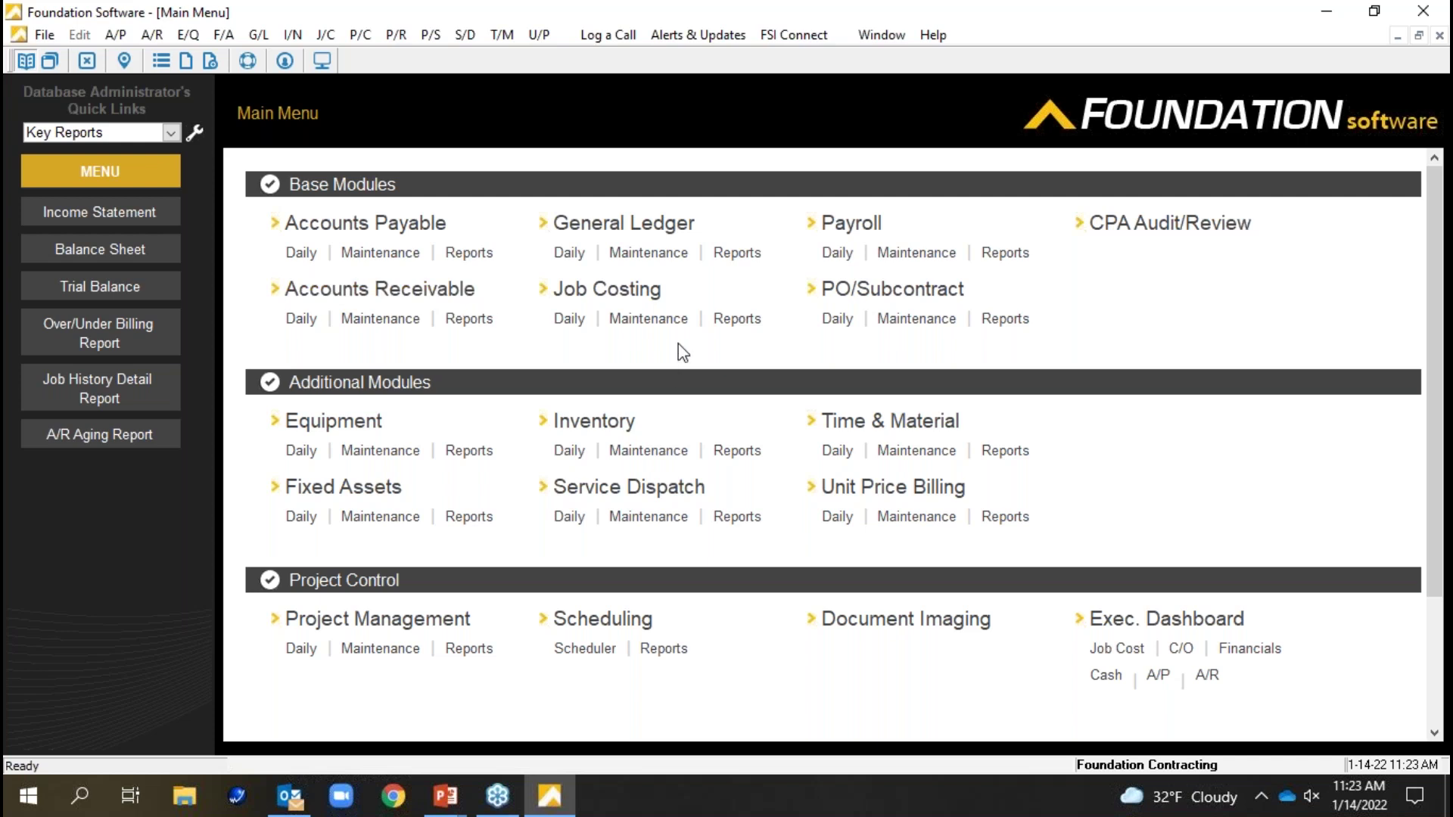
- Open Jobs in Job Costing maintenance, retrieve job 1, Xray Renovation, and delete the entire job record
left_click(639, 318)
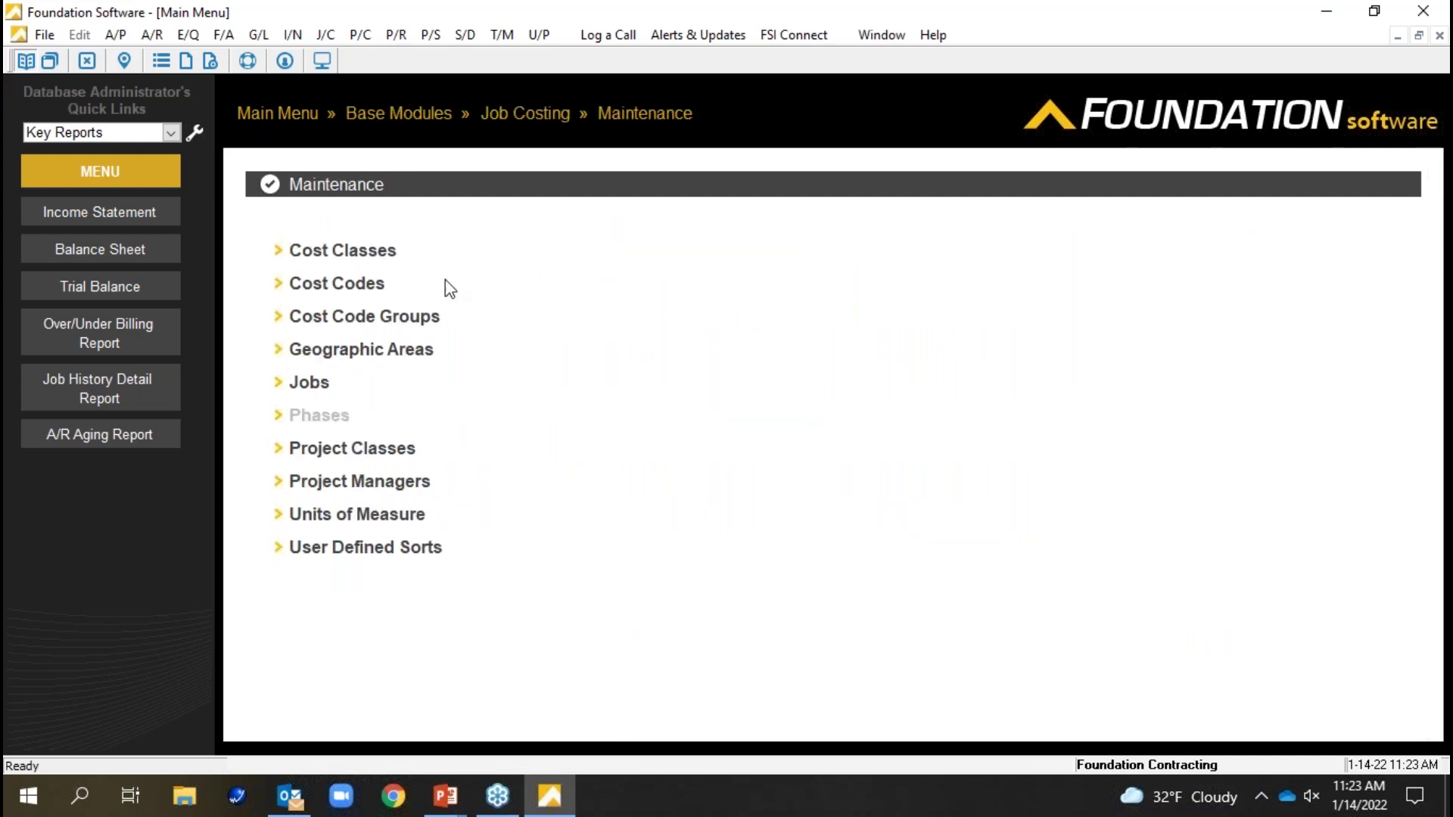
left_click(308, 381)
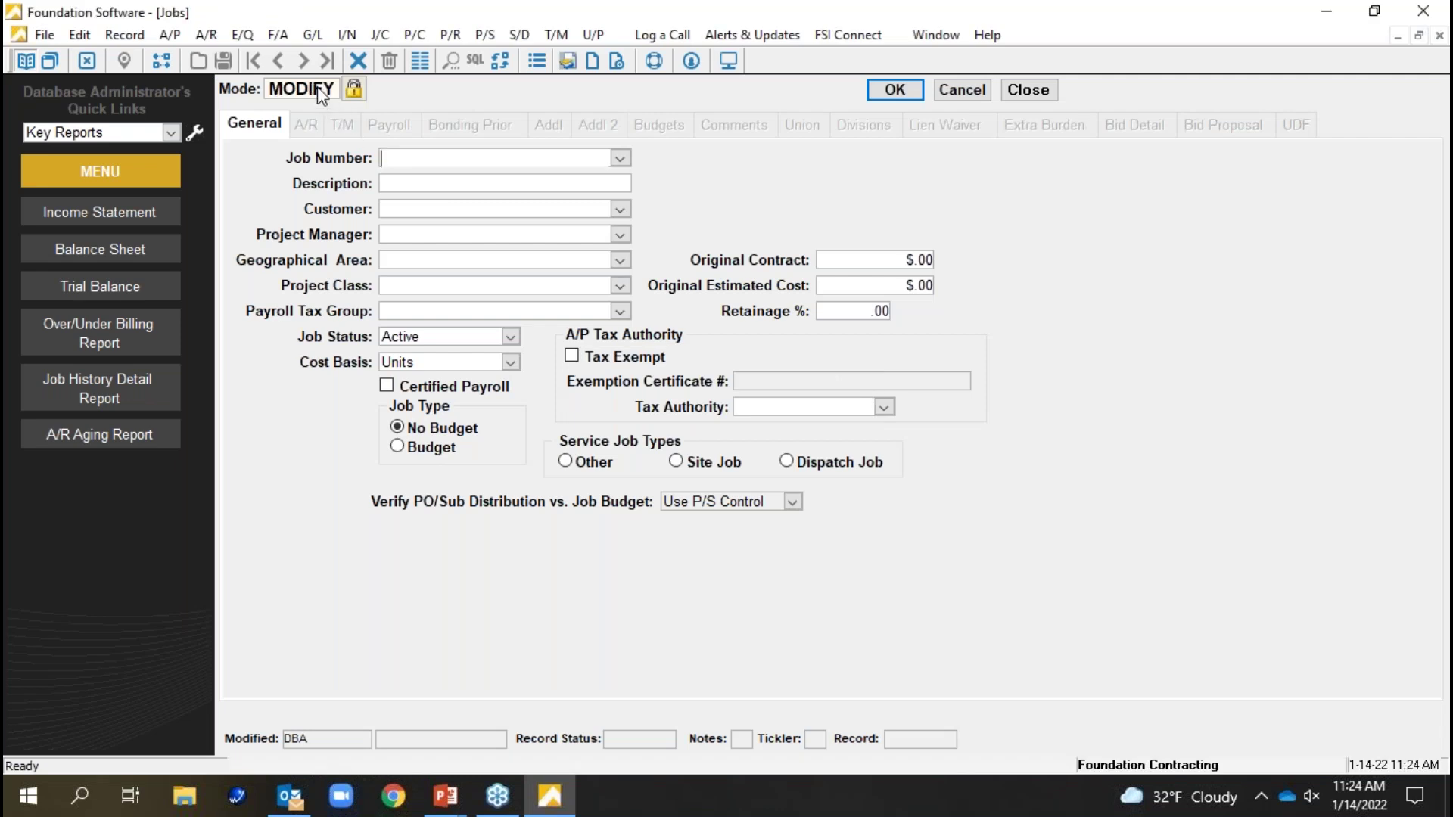
left_click(620, 157)
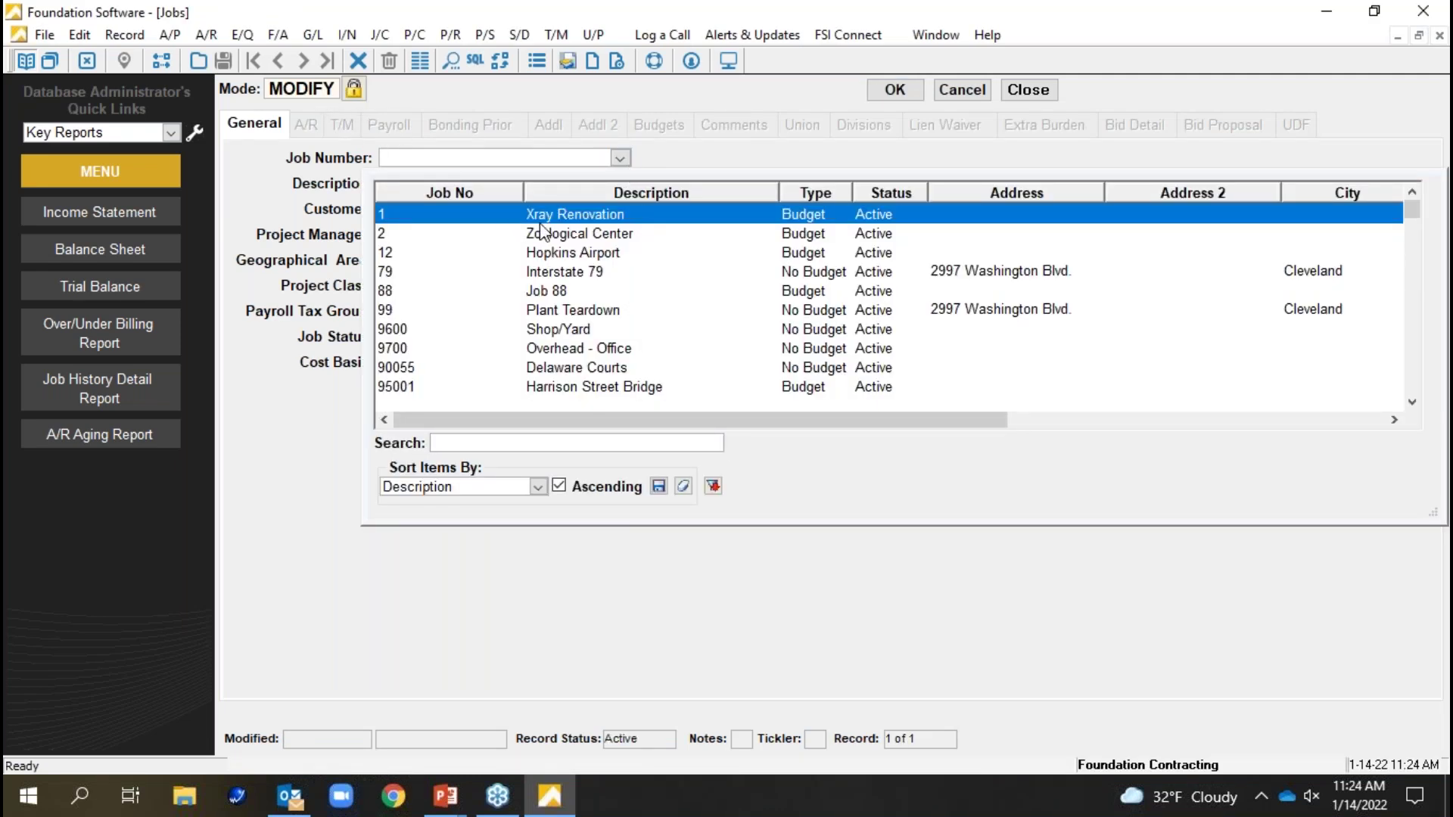
key("Return")
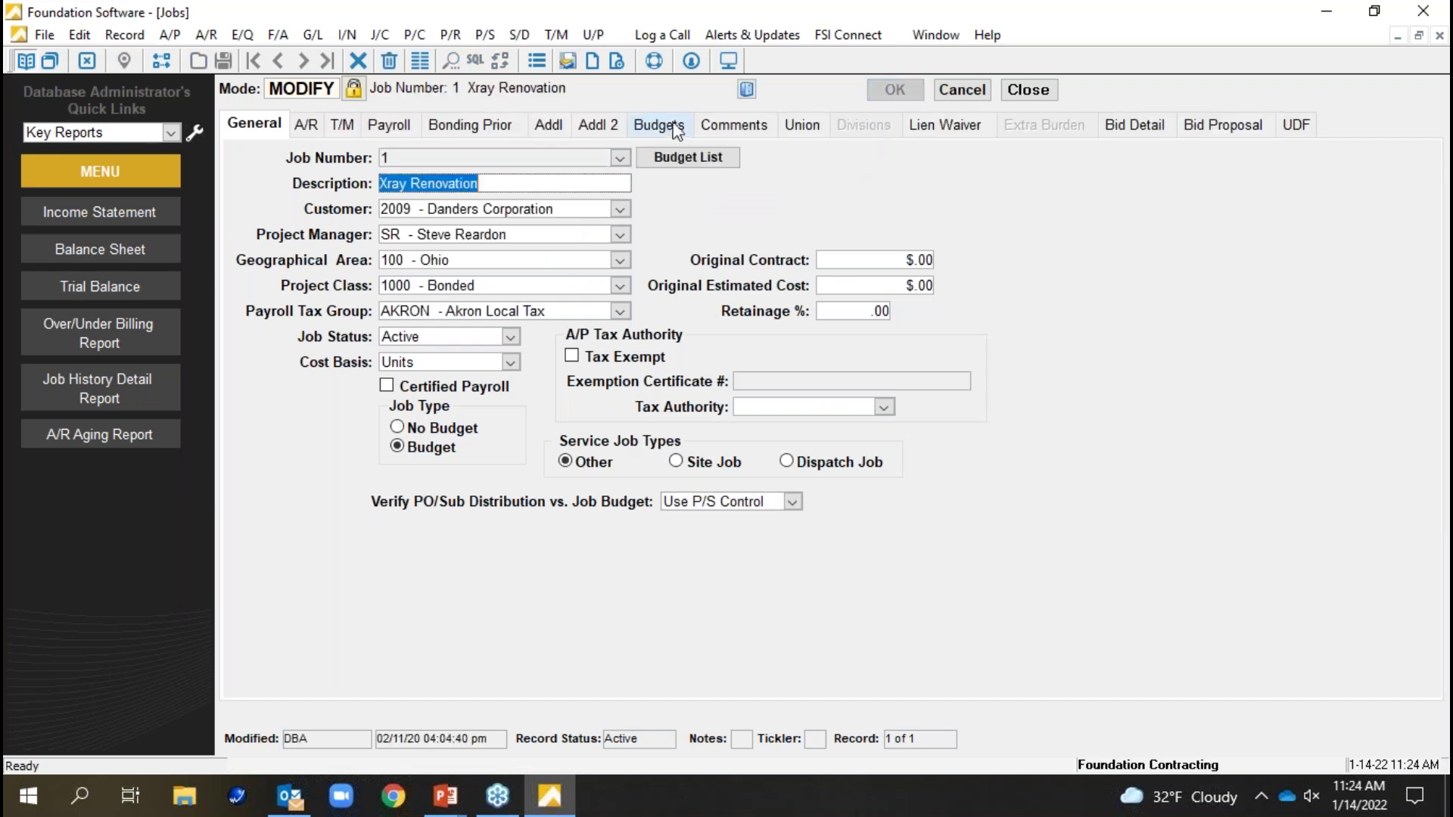
left_click(390, 67)
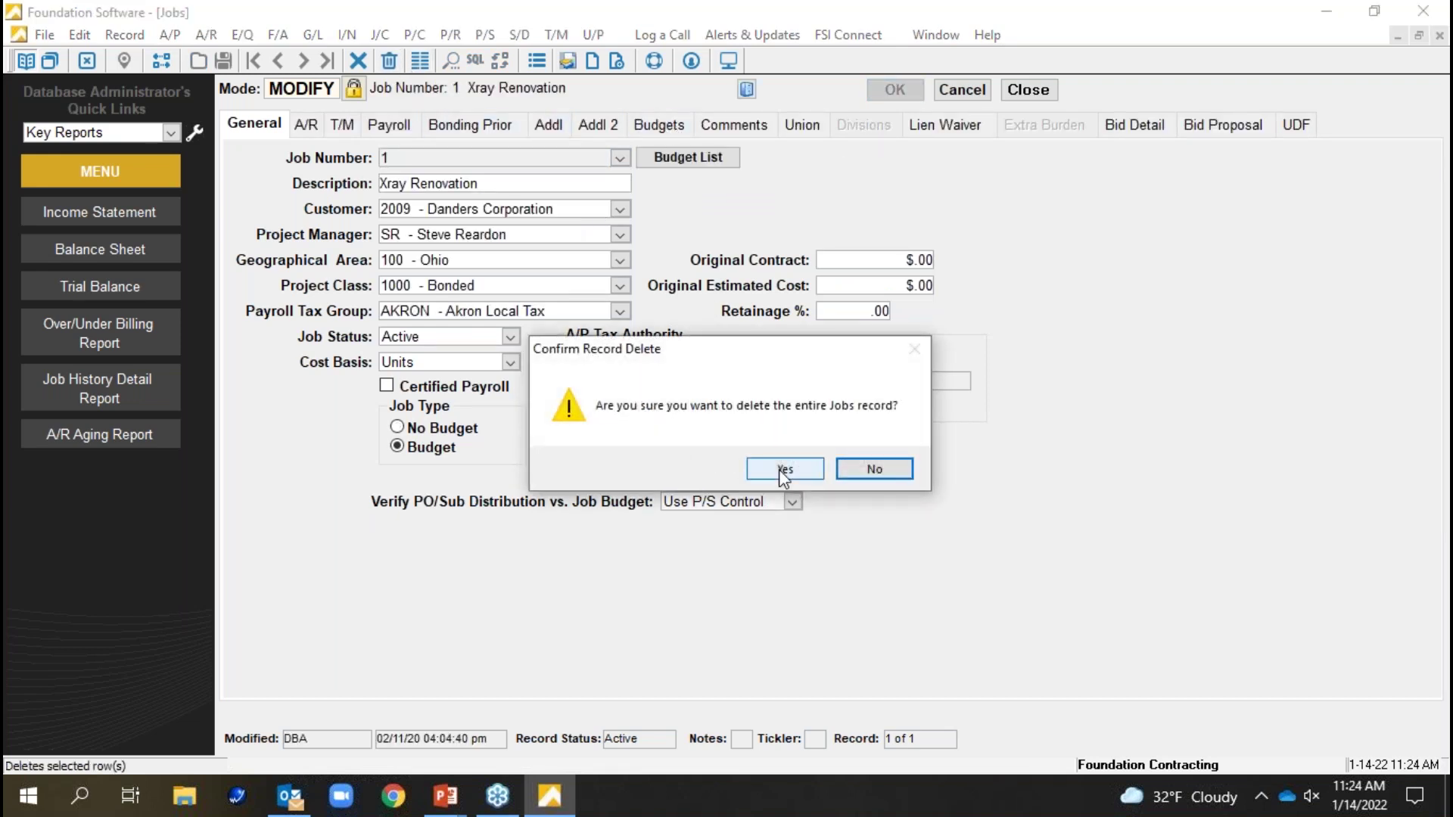
left_click(780, 469)
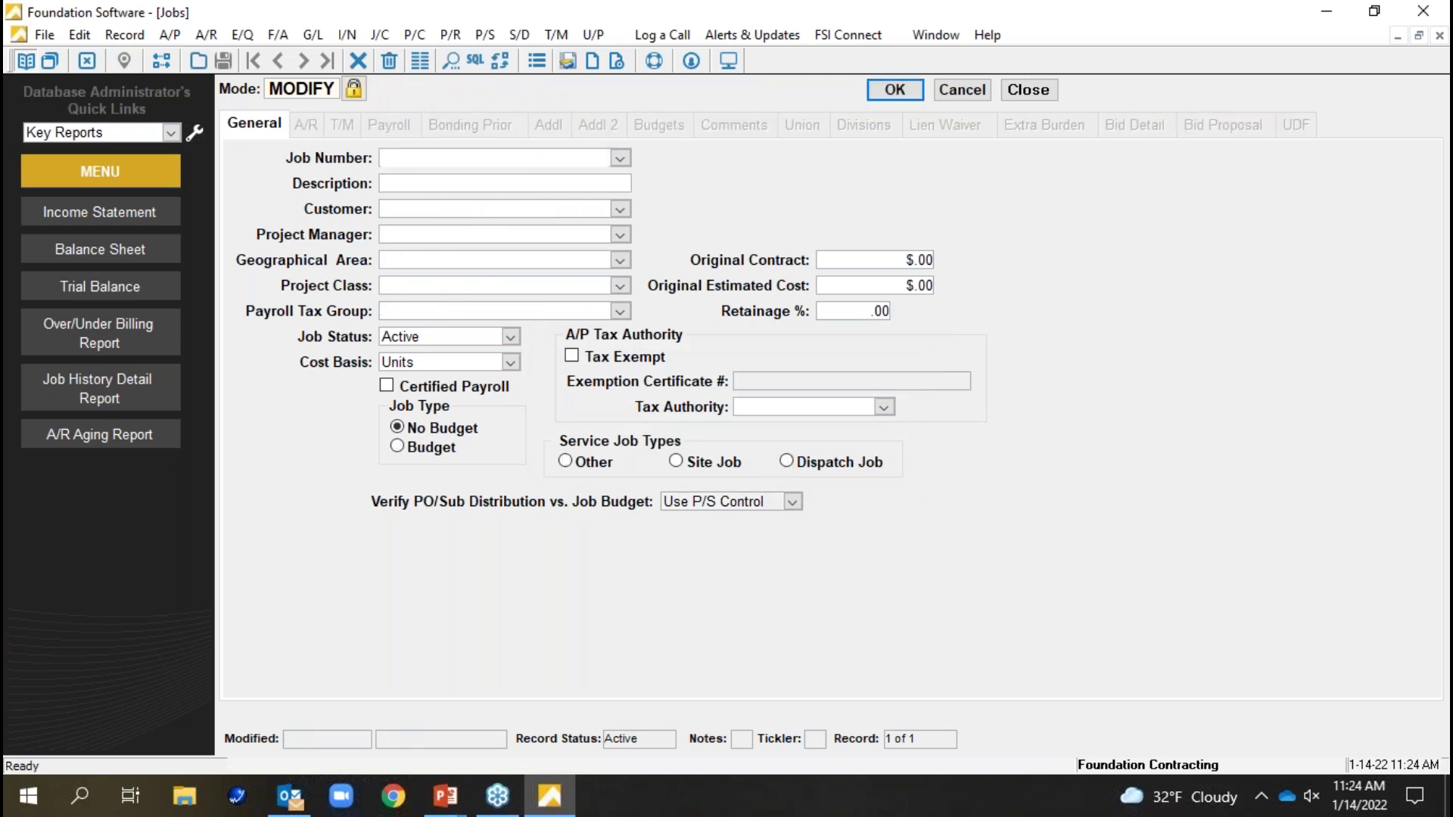
- Check the job lookup list for the deleted job, and retrieve its record by entering job number 1
left_click(624, 162)
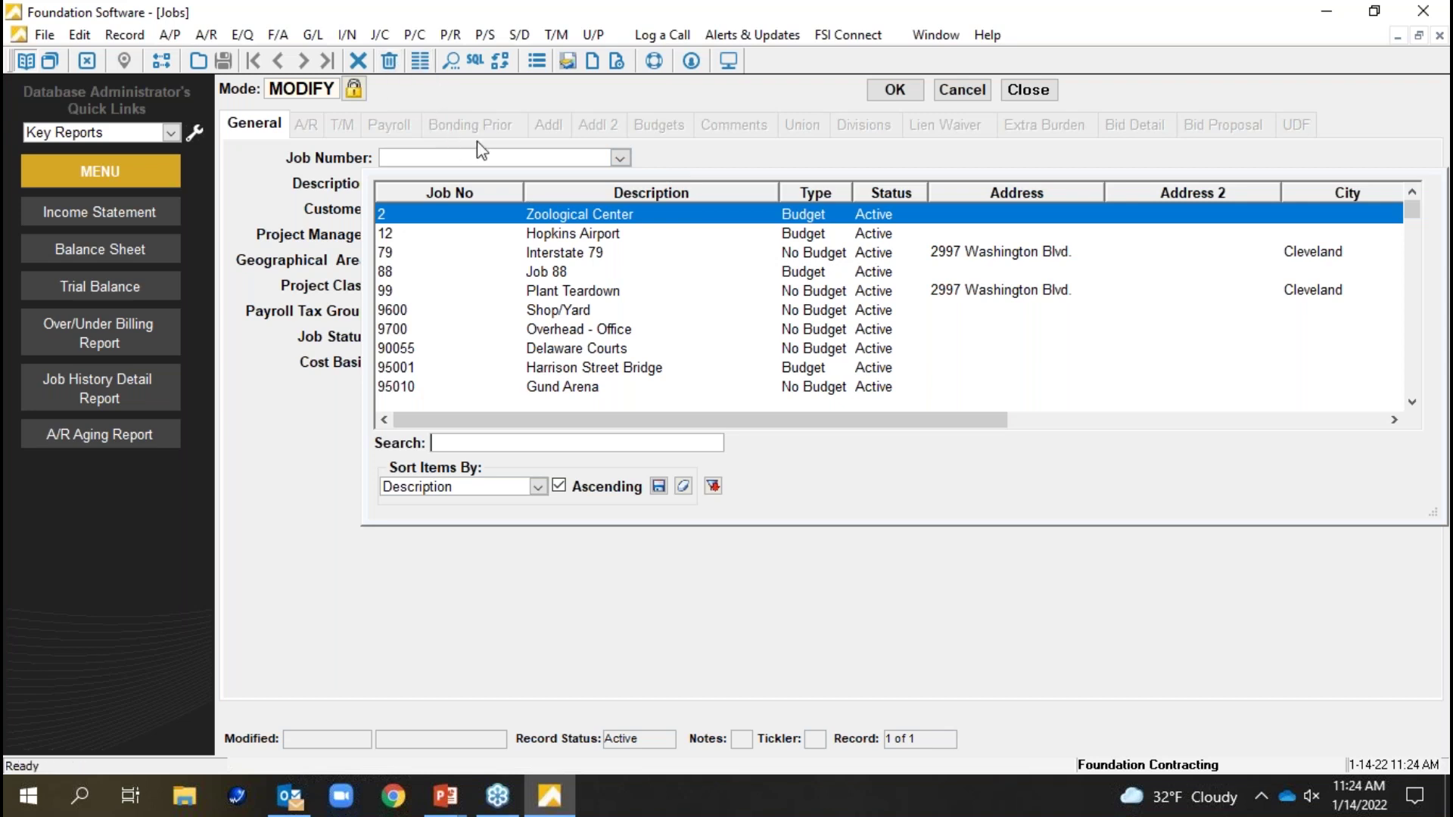
left_click(500, 161)
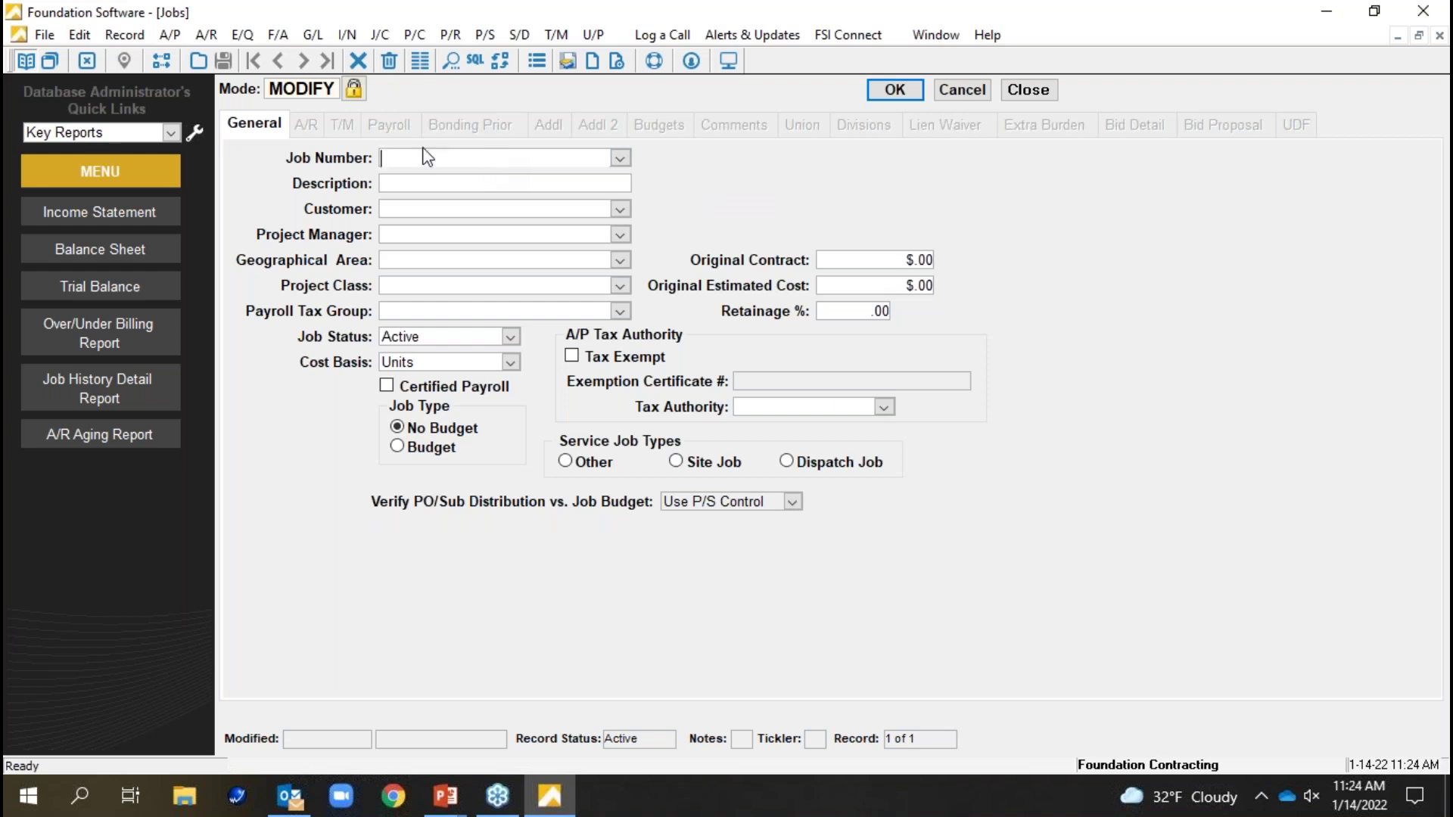
type("1")
key("Tab")
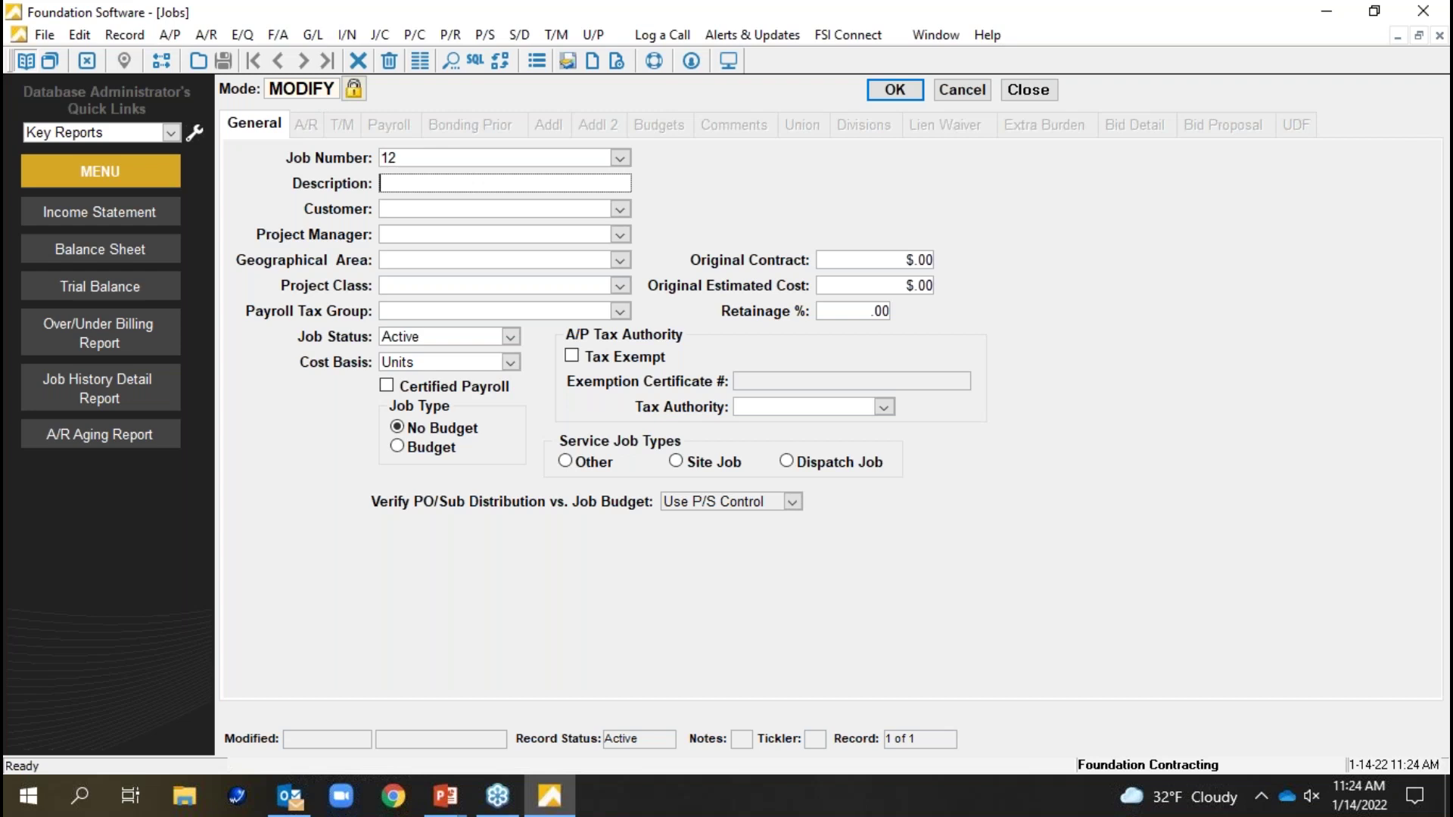
left_click(950, 88)
type("1")
key("Delete")
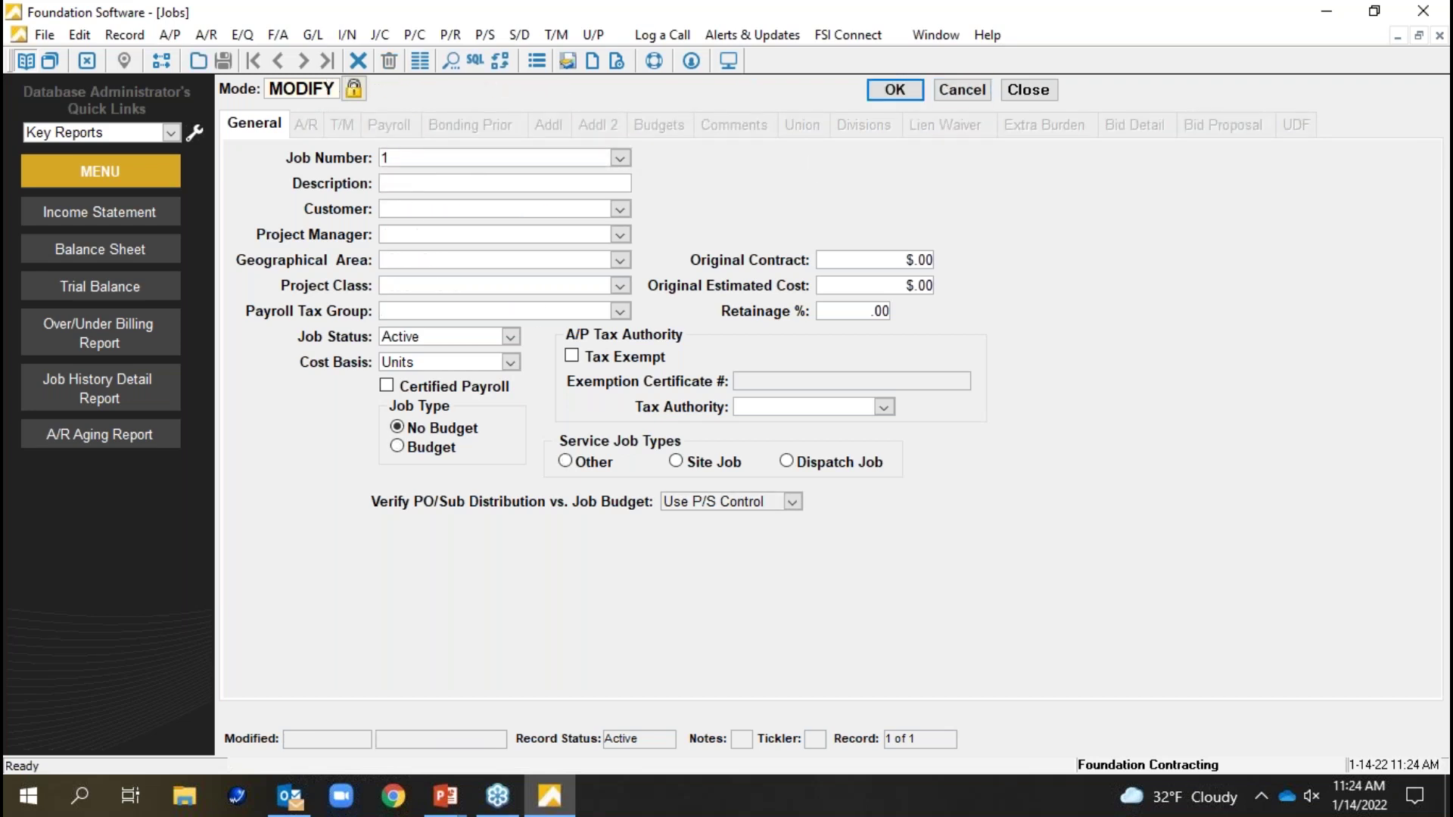
key("Tab")
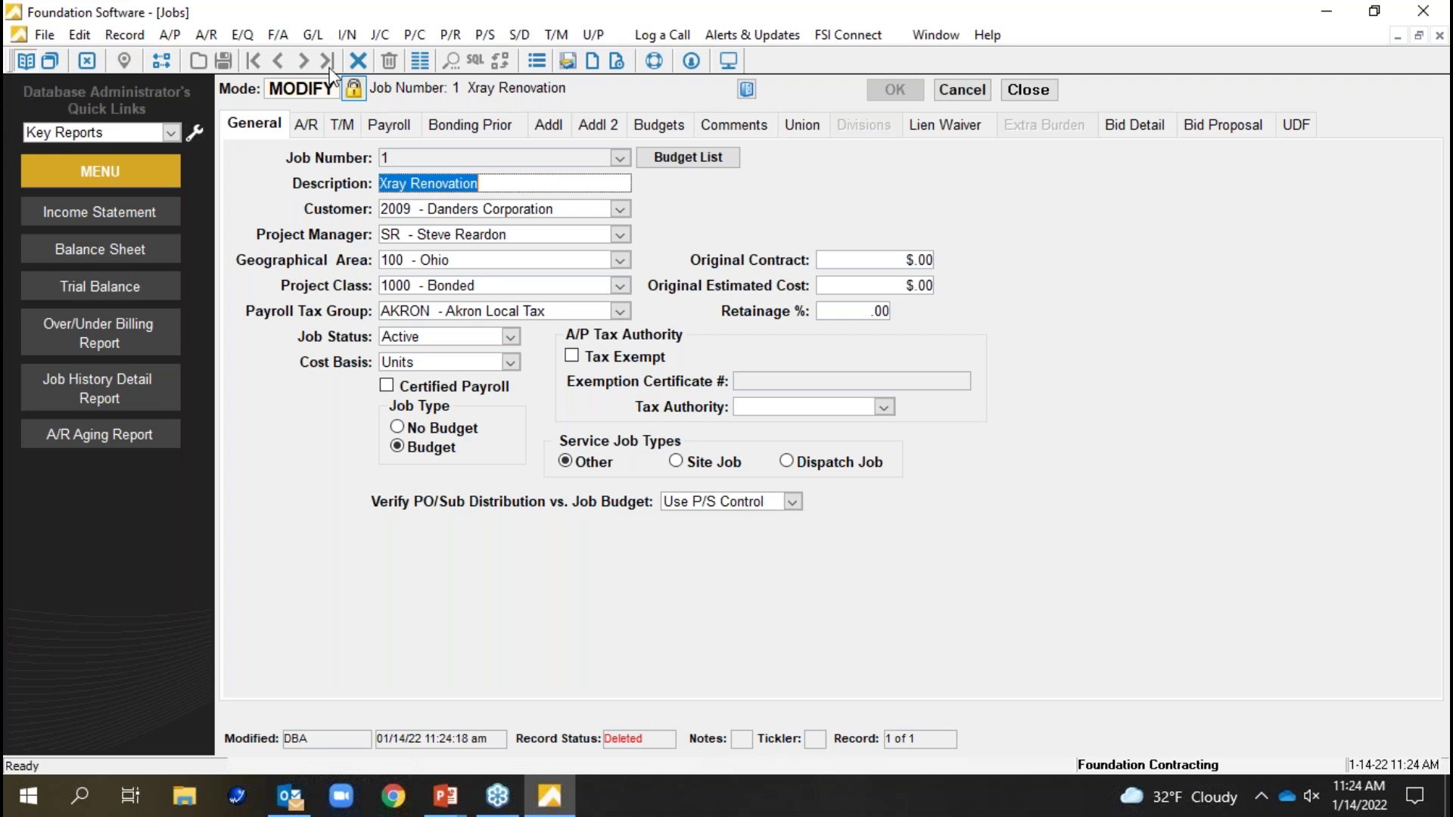
- Look up the Undelete option for the deleted job record without applying it, and cancel out of the record
left_click(124, 34)
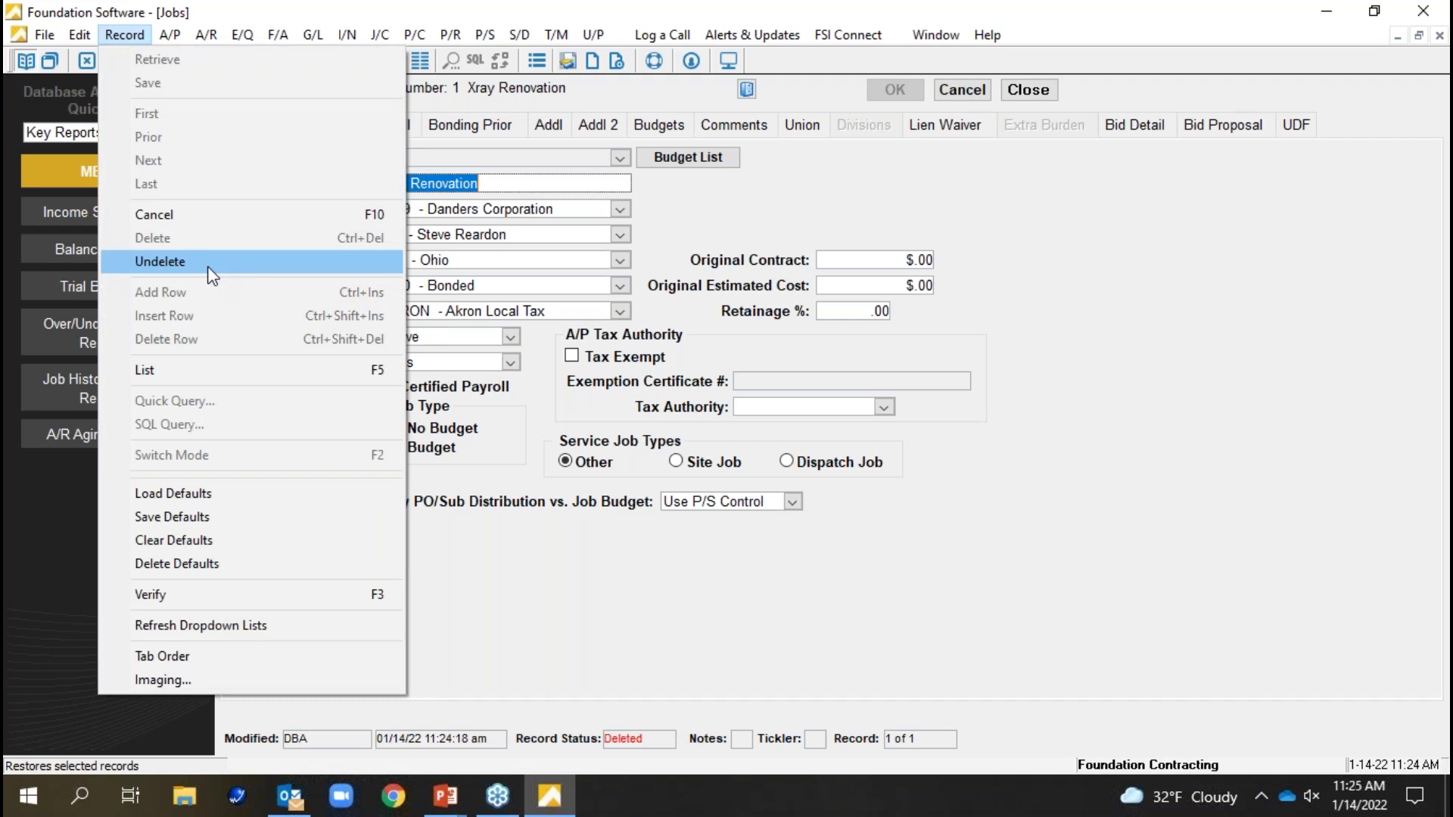
key("Escape")
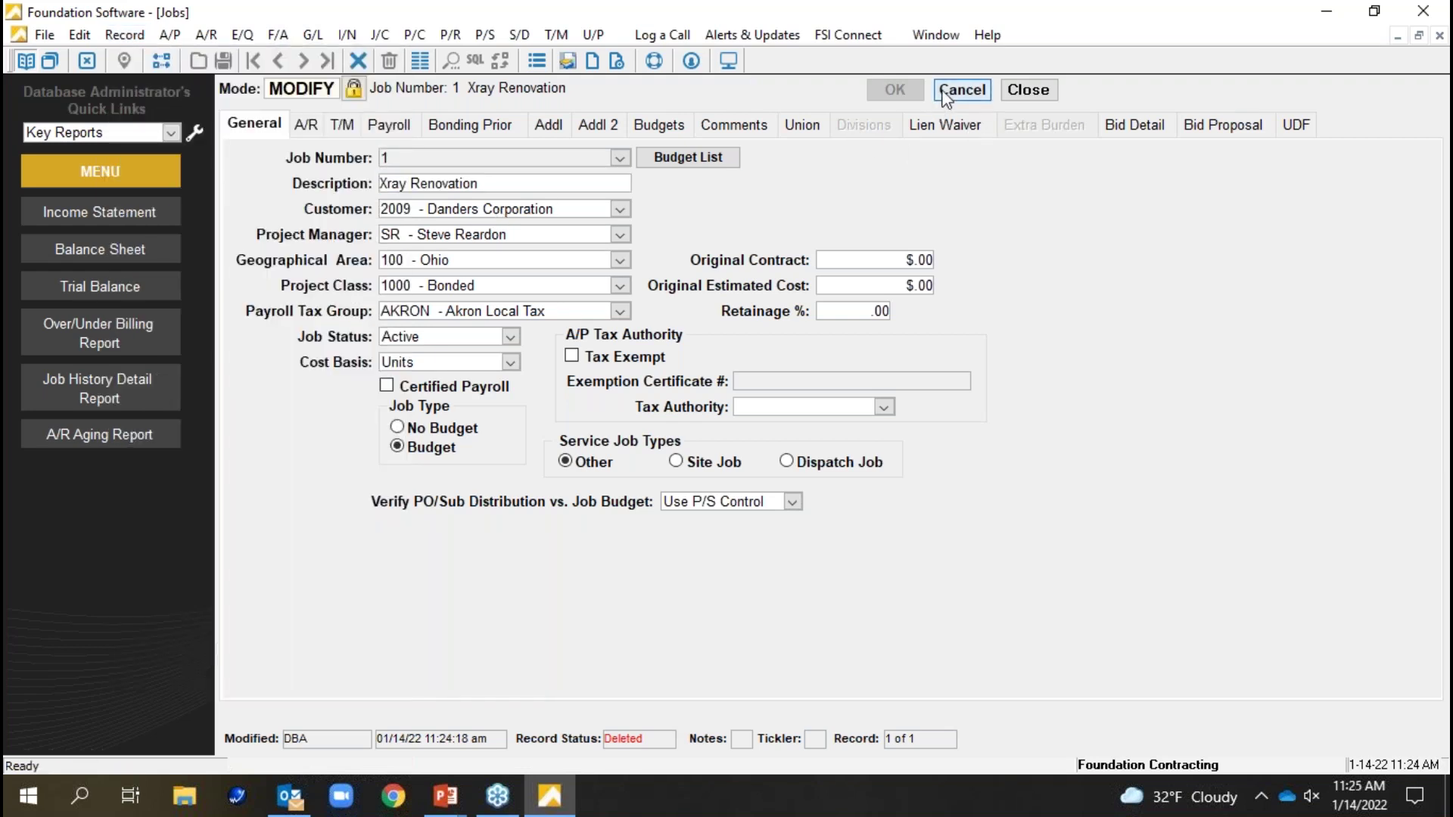
left_click(944, 96)
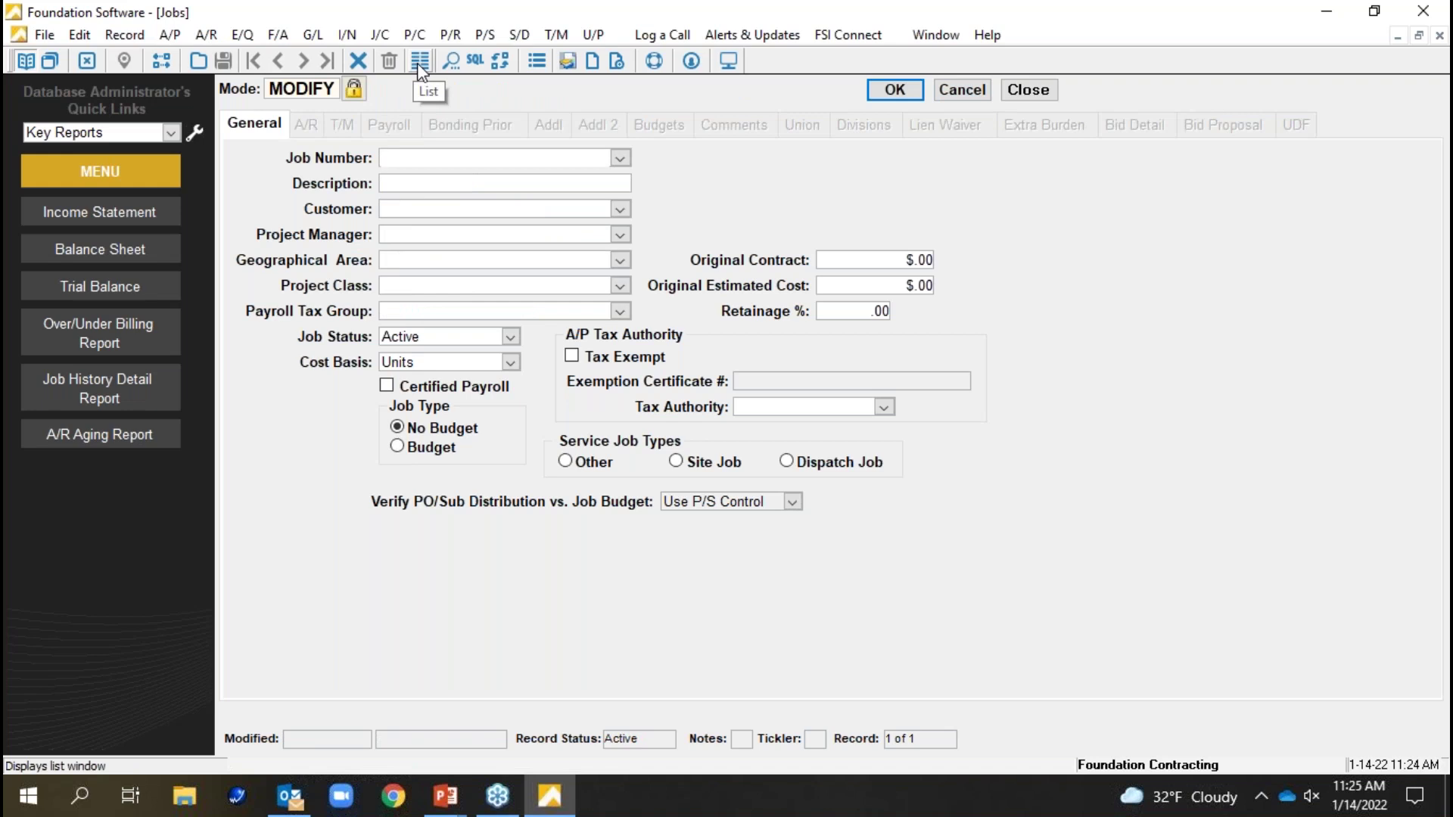
- List only deleted jobs in the Bid Tracking jobs list, including Active status, and close the list
left_click(419, 62)
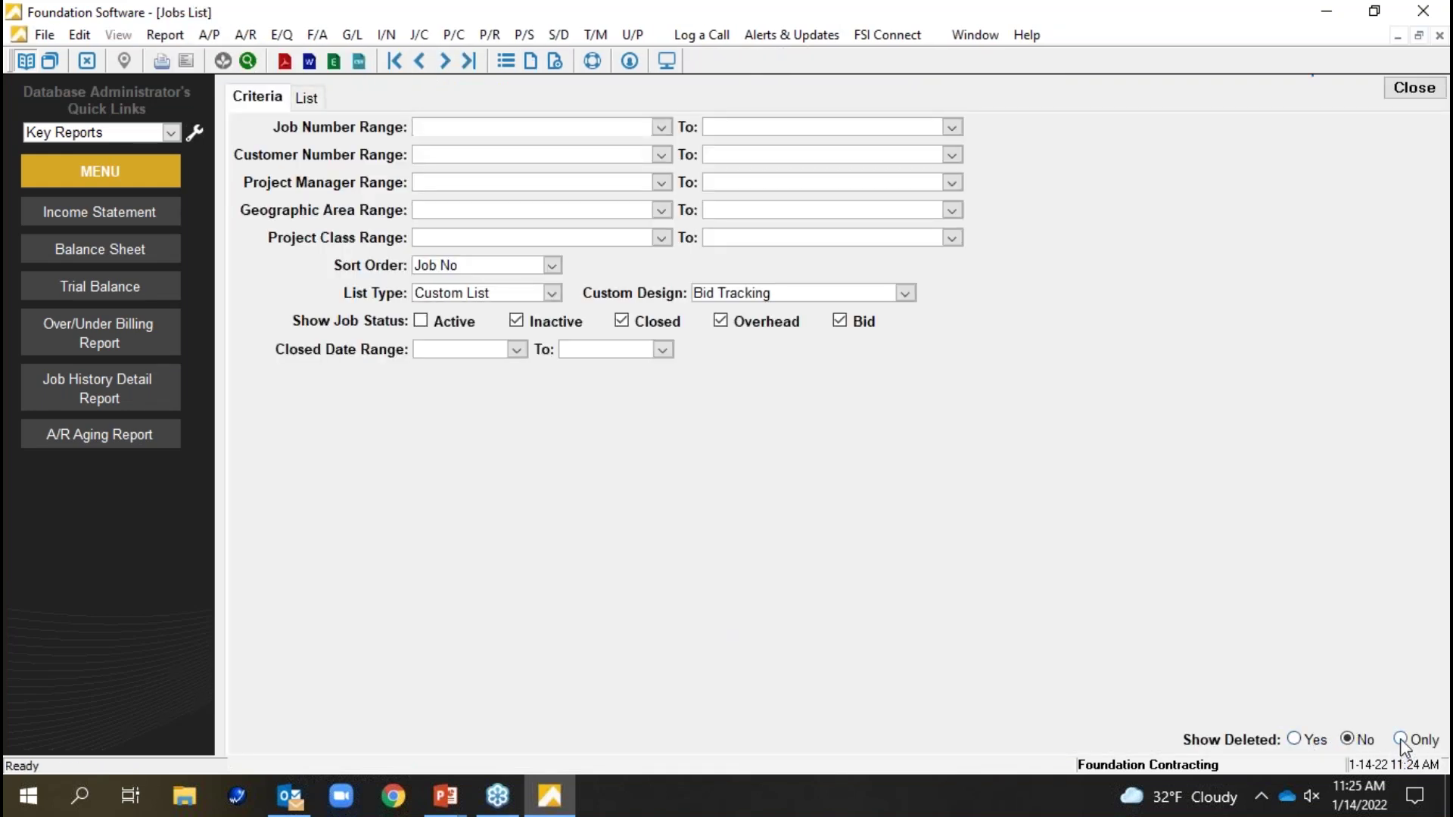
left_click(312, 99)
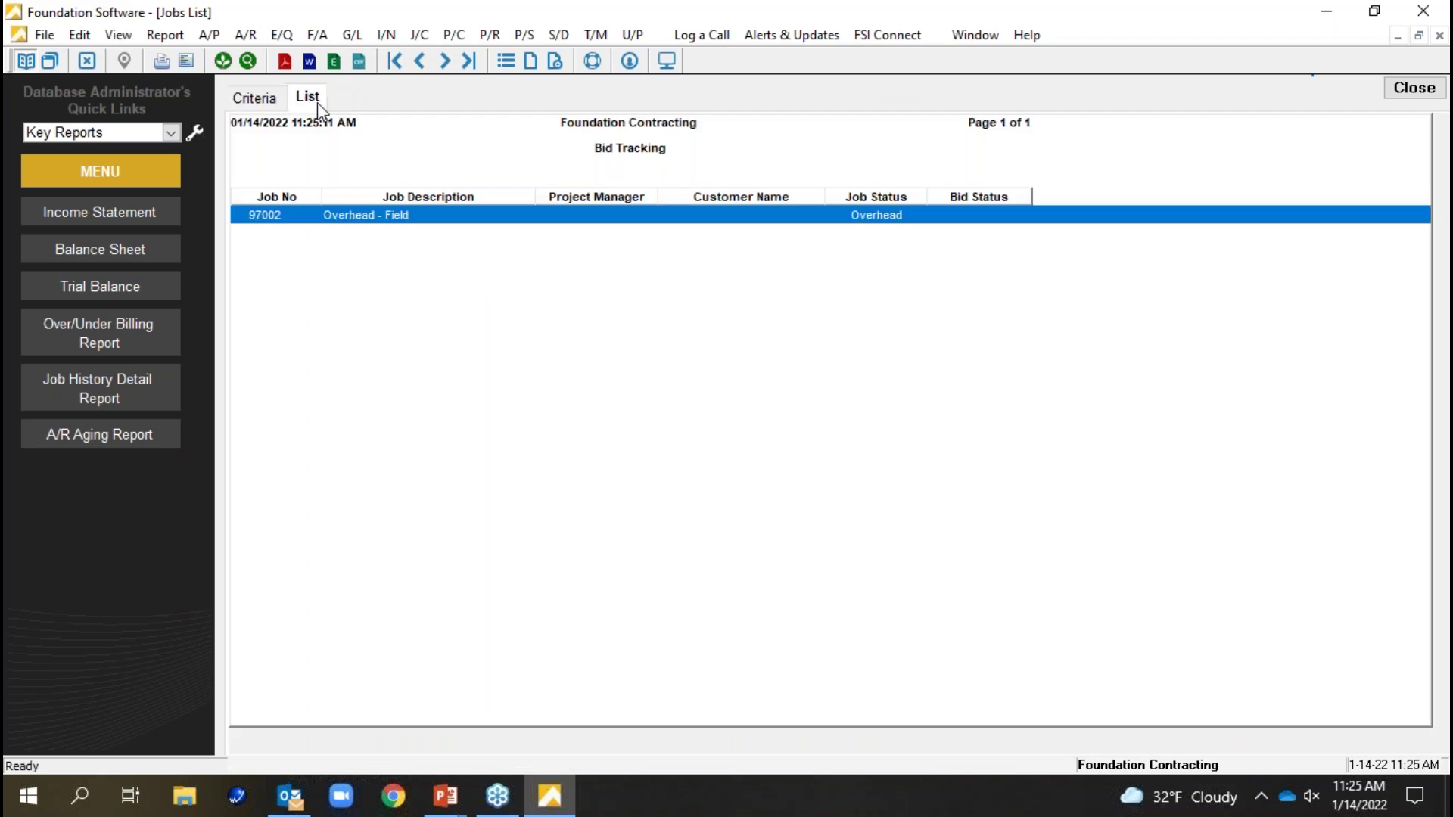
left_click(274, 102)
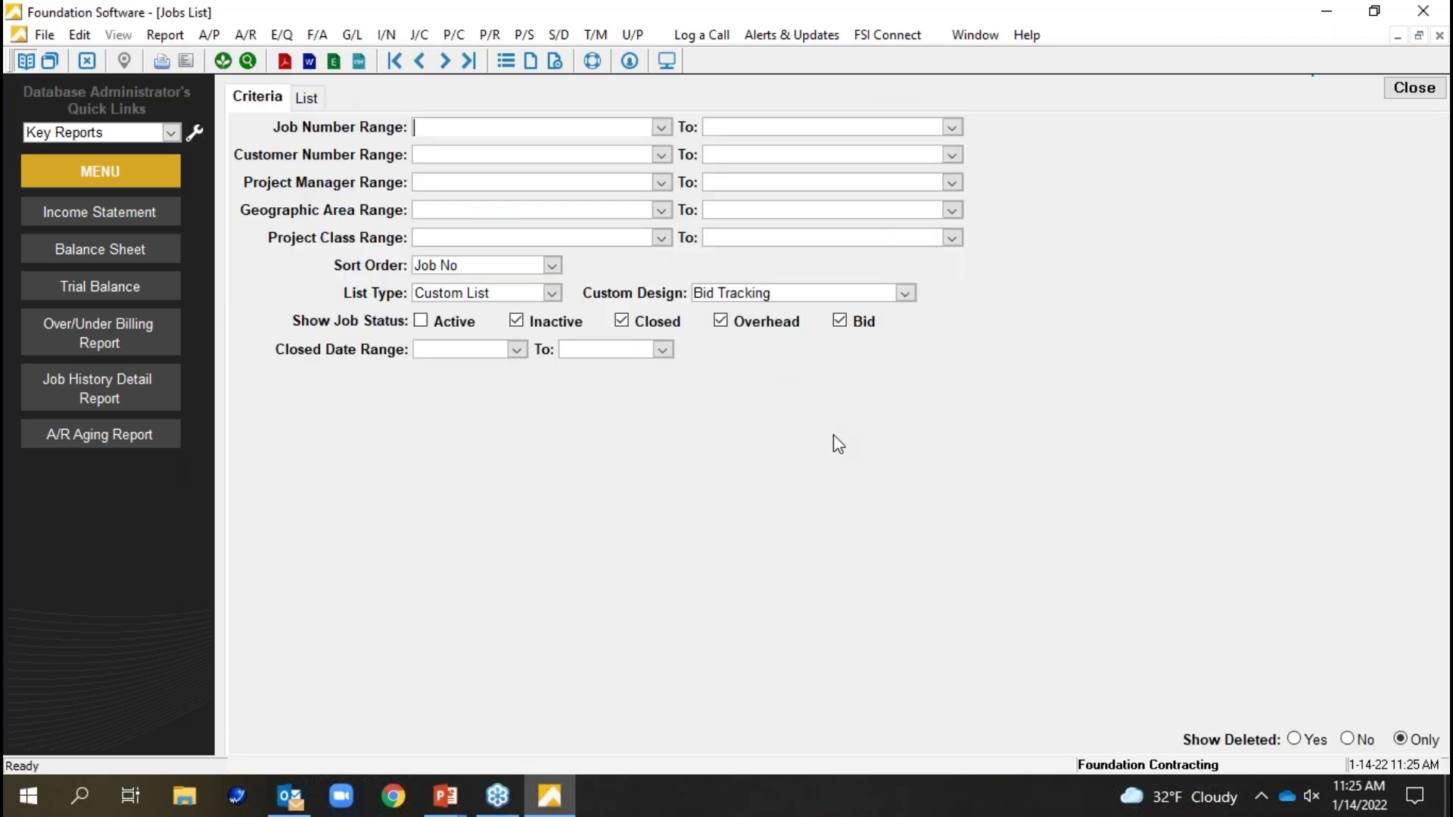
left_click(436, 323)
left_click(422, 318)
left_click(306, 97)
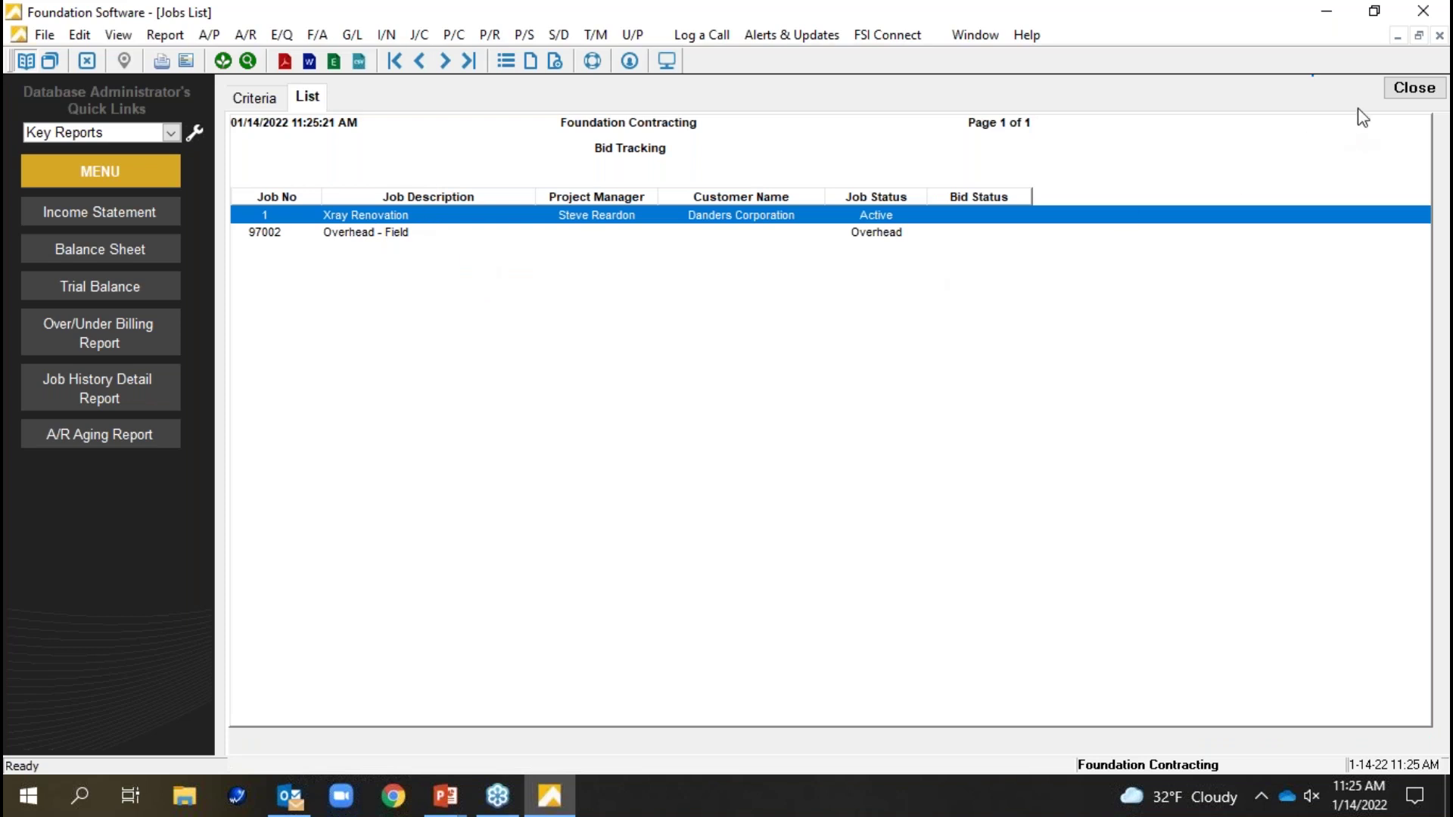
left_click(1414, 88)
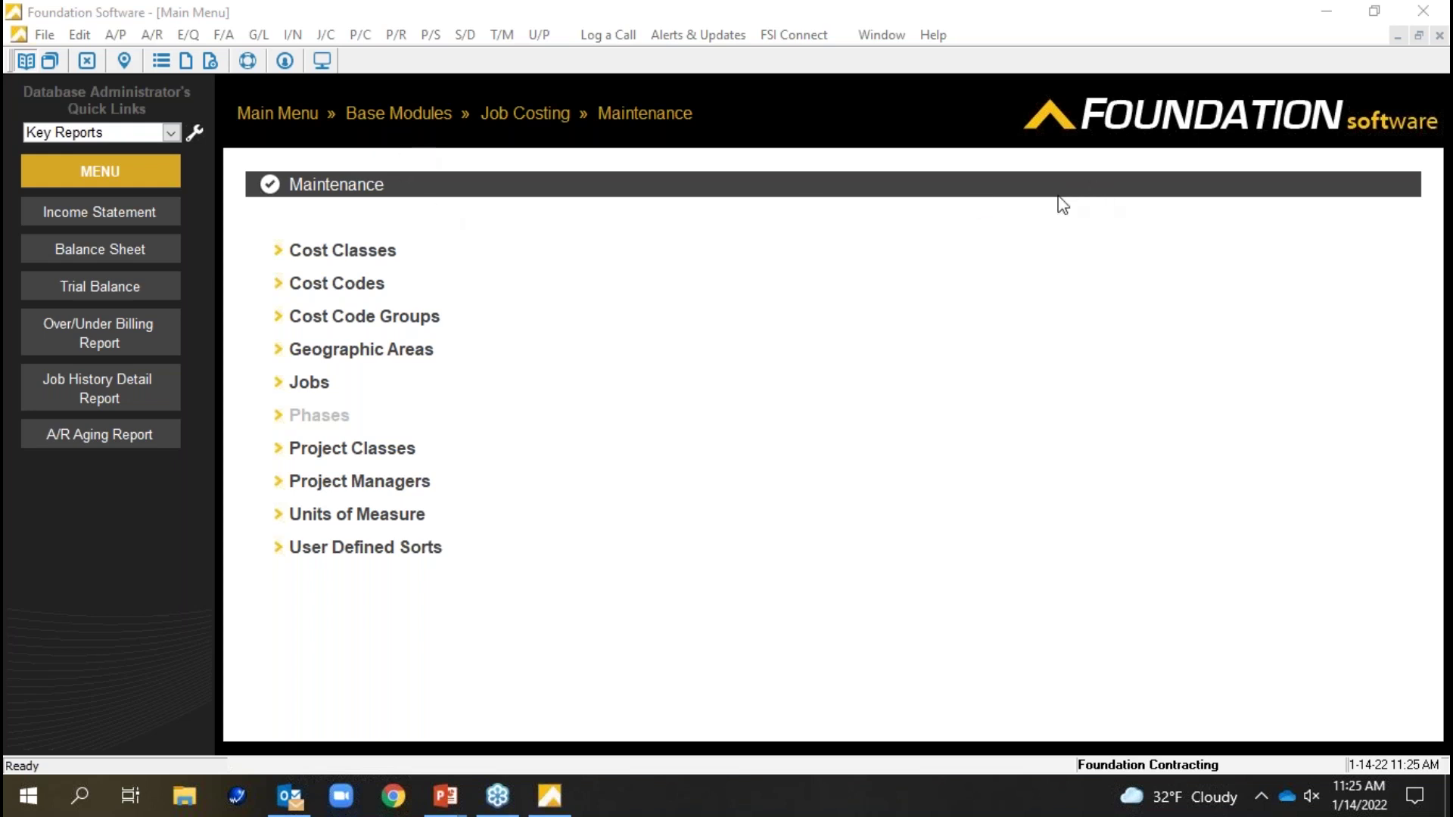
- Open A/P Invoice Entry from the Accounts Payable daily functions, and bring up the help for the current item
left_click(294, 119)
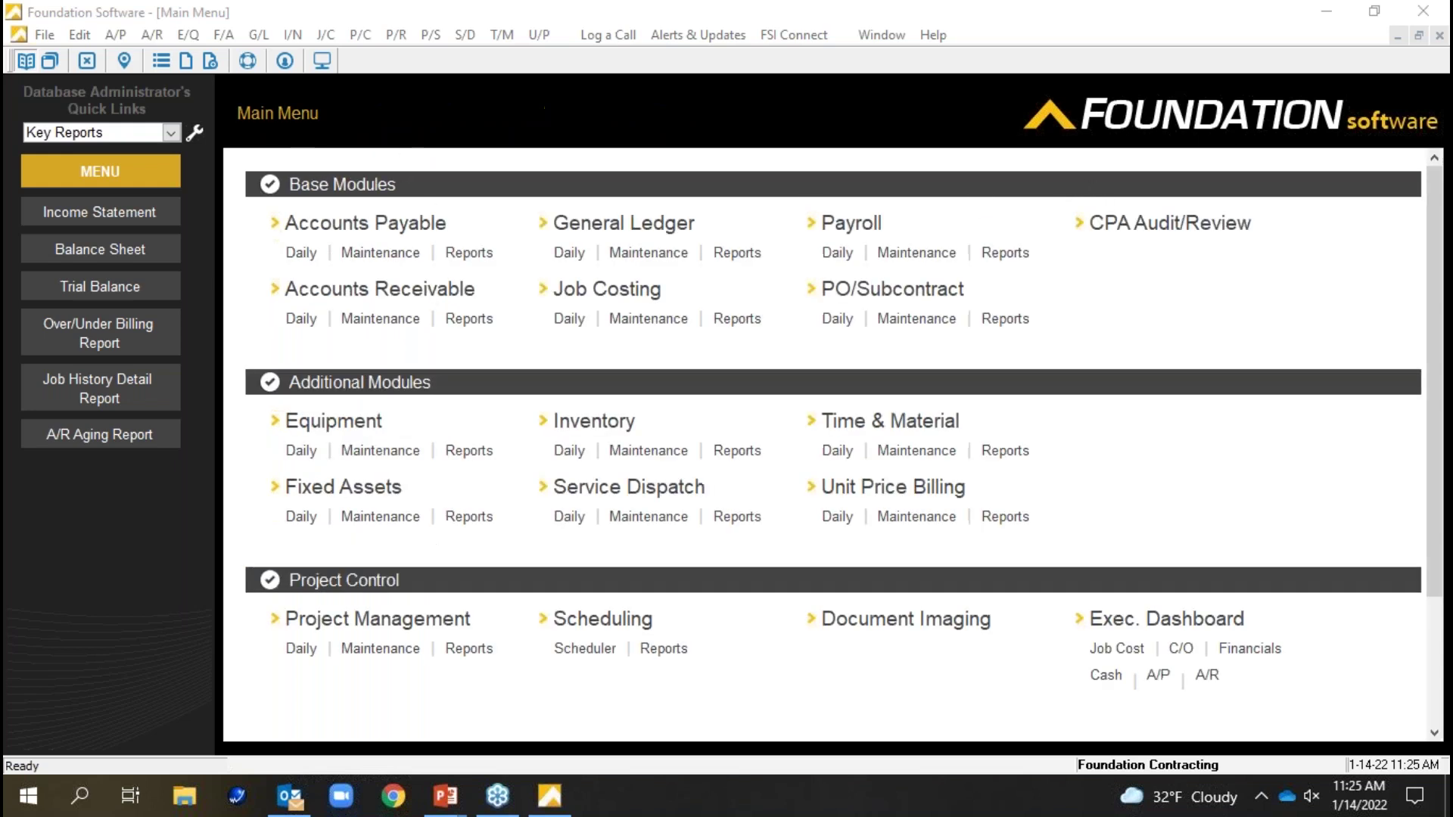
left_click(300, 252)
left_click(306, 256)
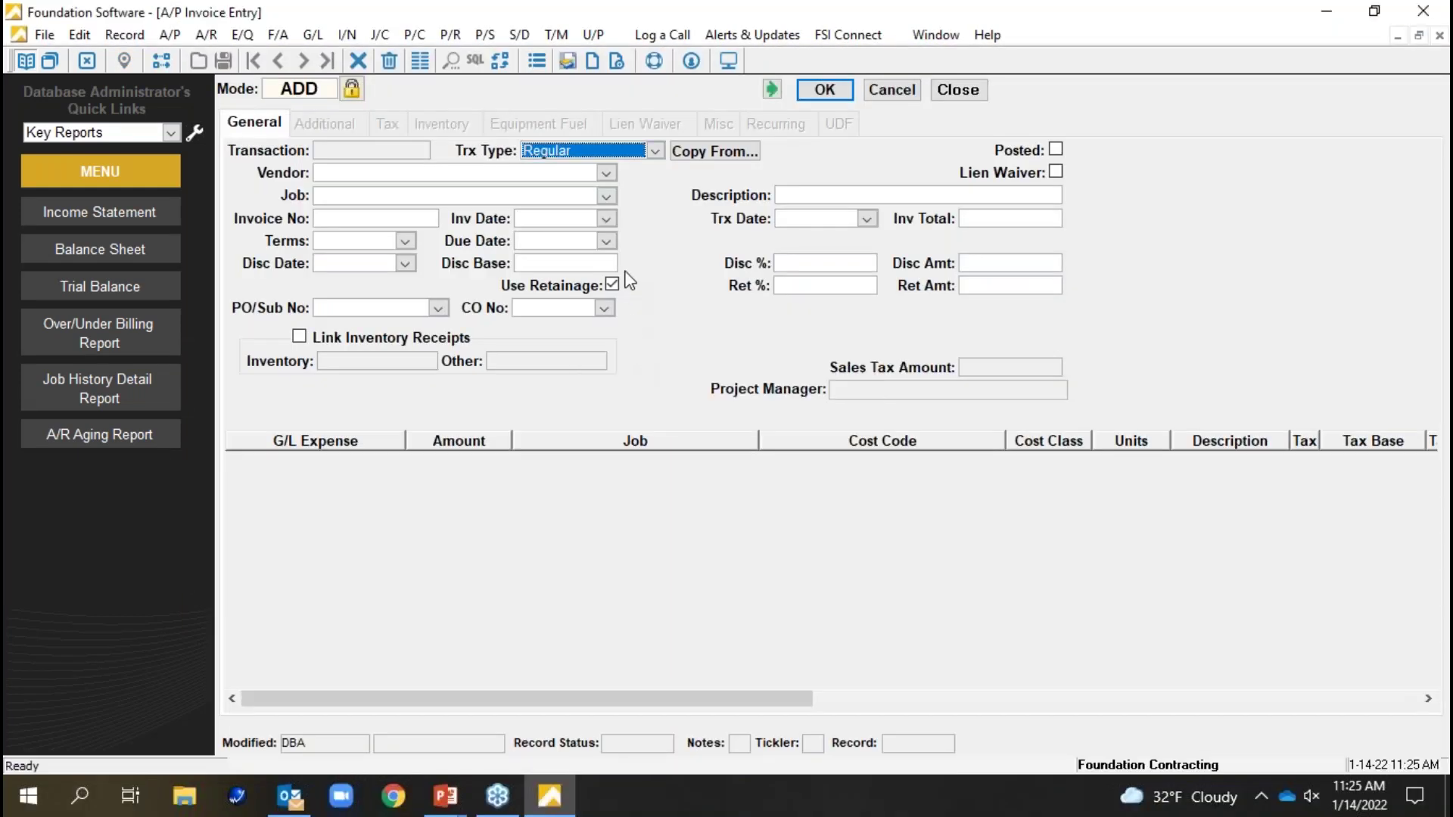
left_click(399, 218)
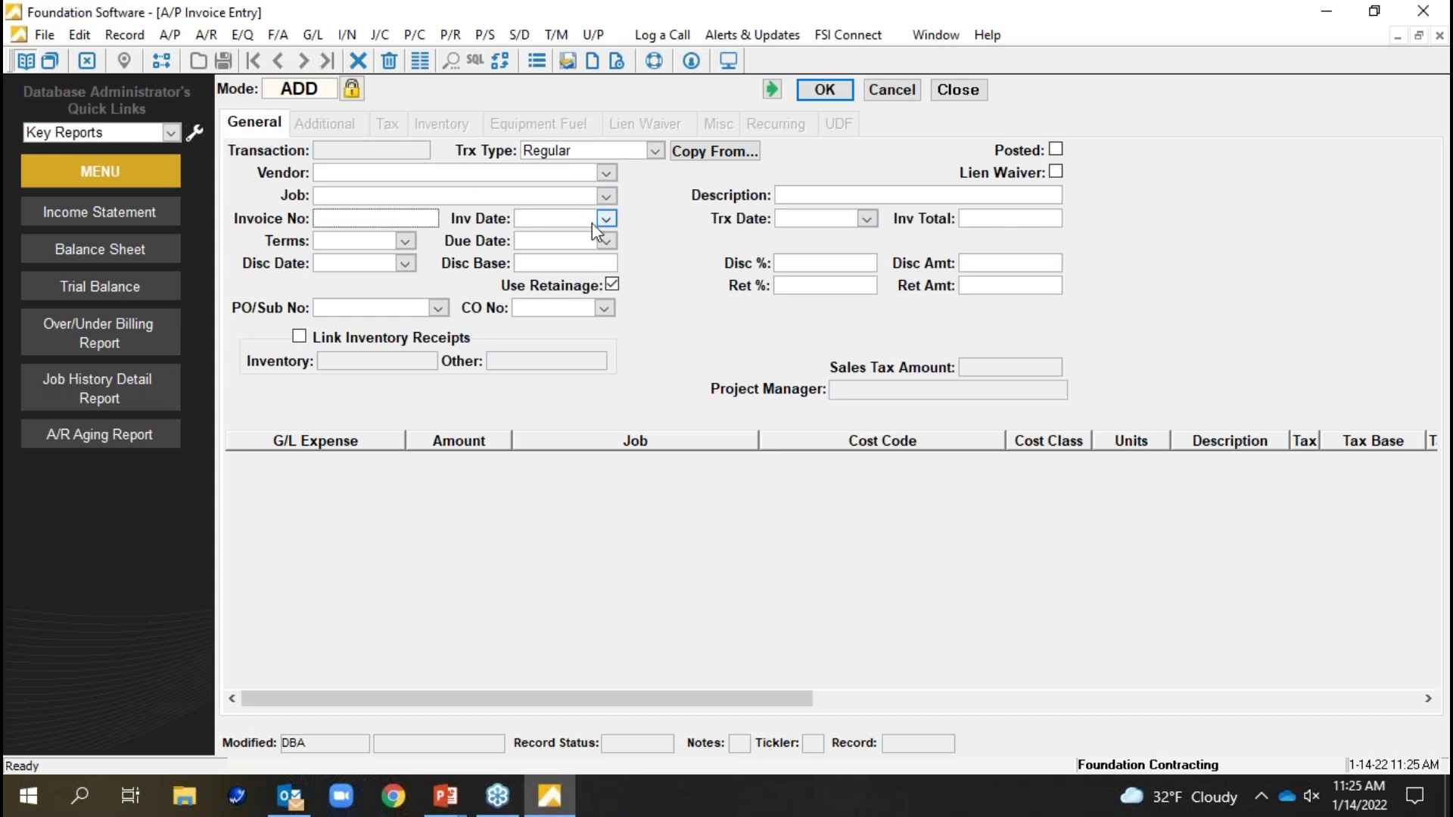
left_click(813, 221)
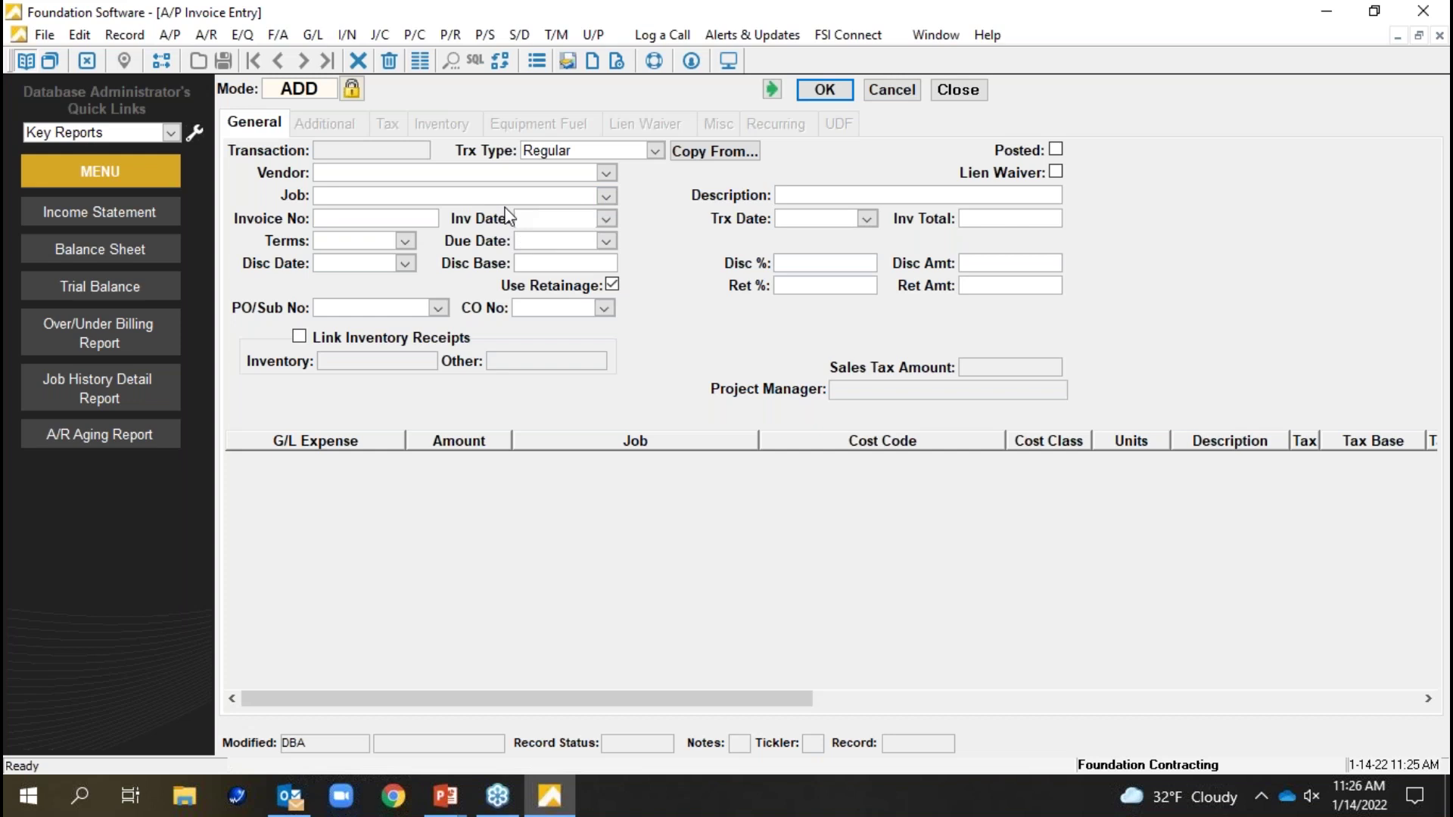
left_click(795, 194)
left_click(987, 36)
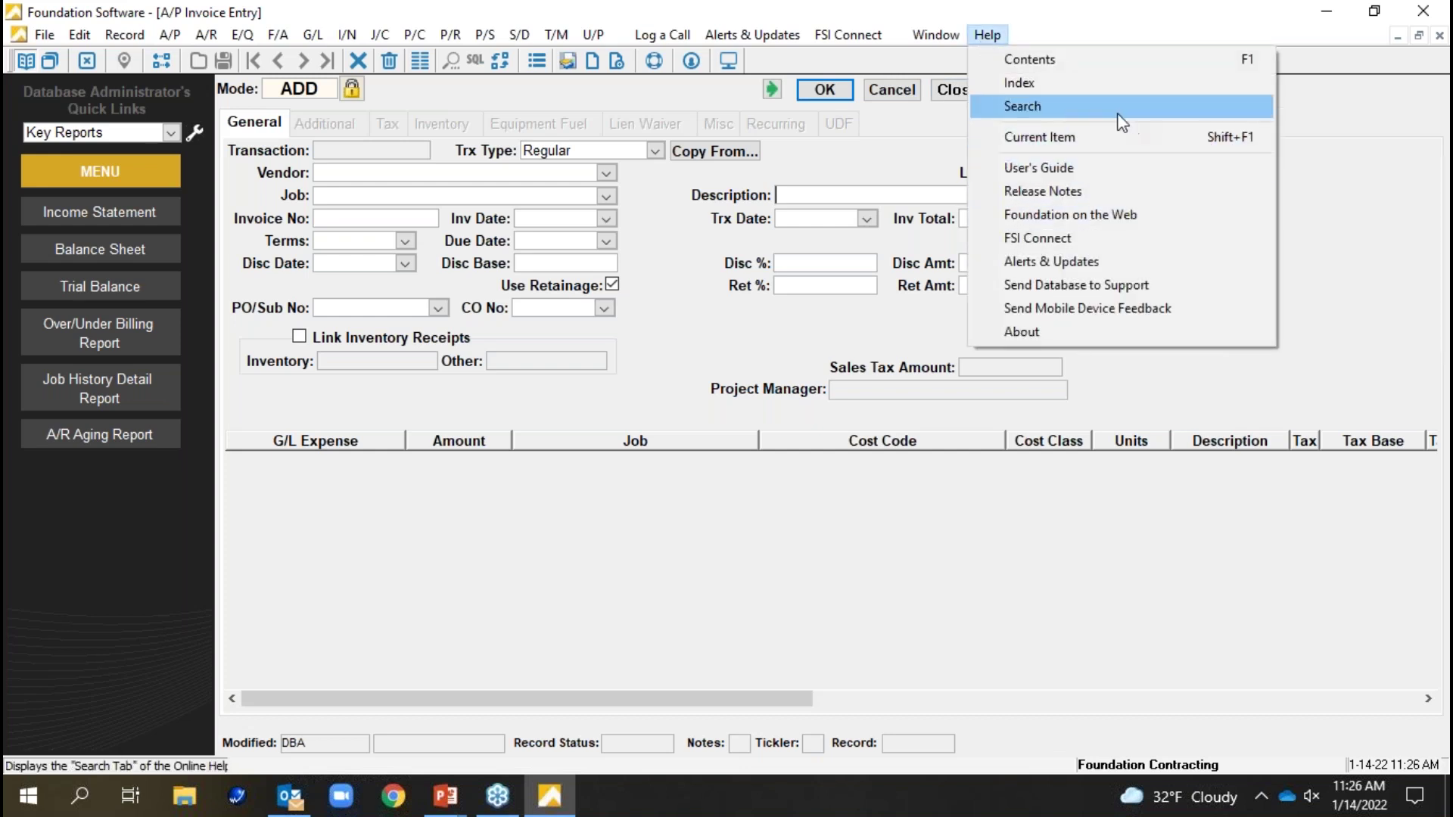
left_click(1056, 139)
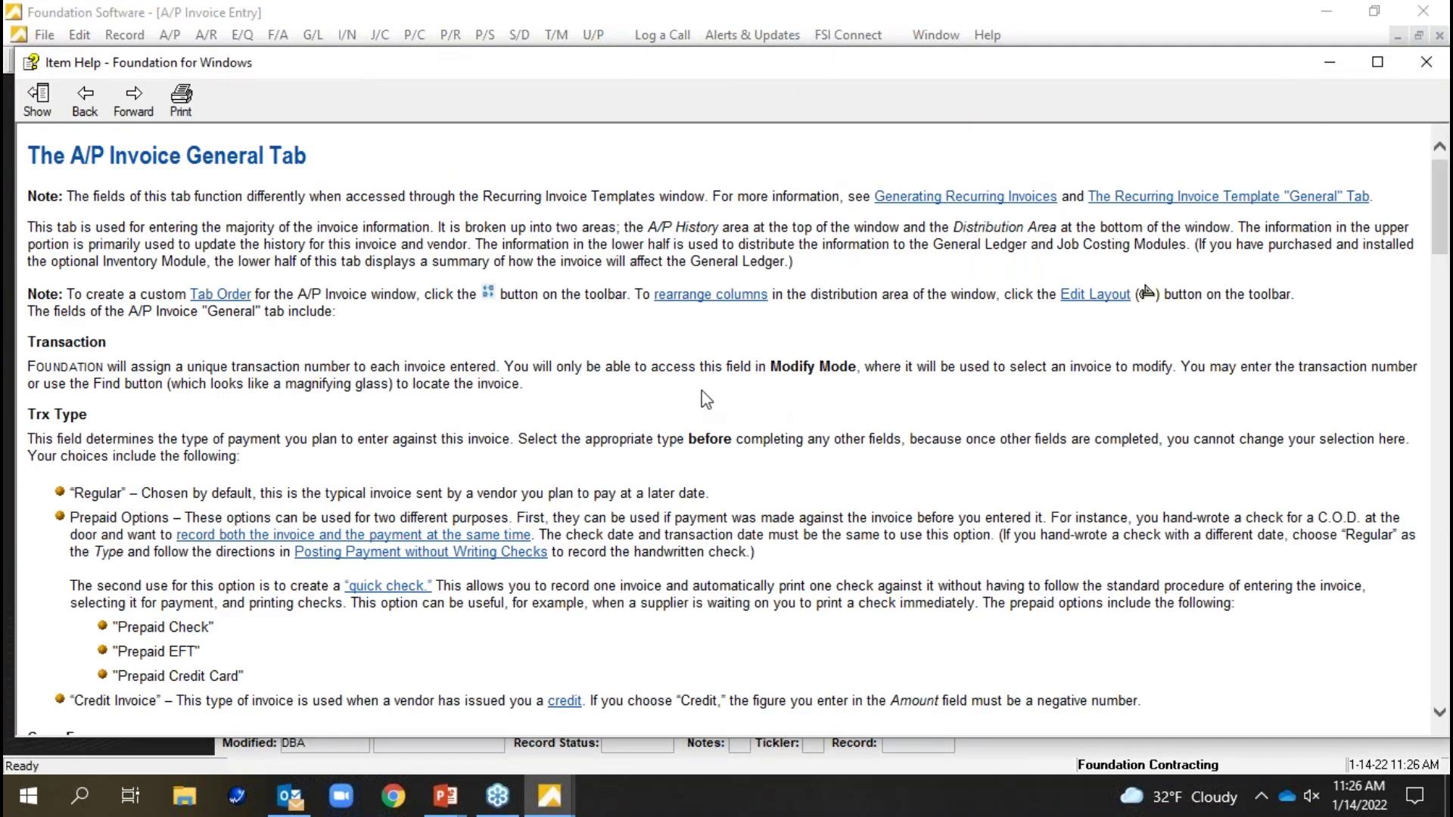
- Read the A/P Invoice General Tab help down to the Trx Date explanation, and close the help window
left_click(1440, 718)
left_click(1440, 717)
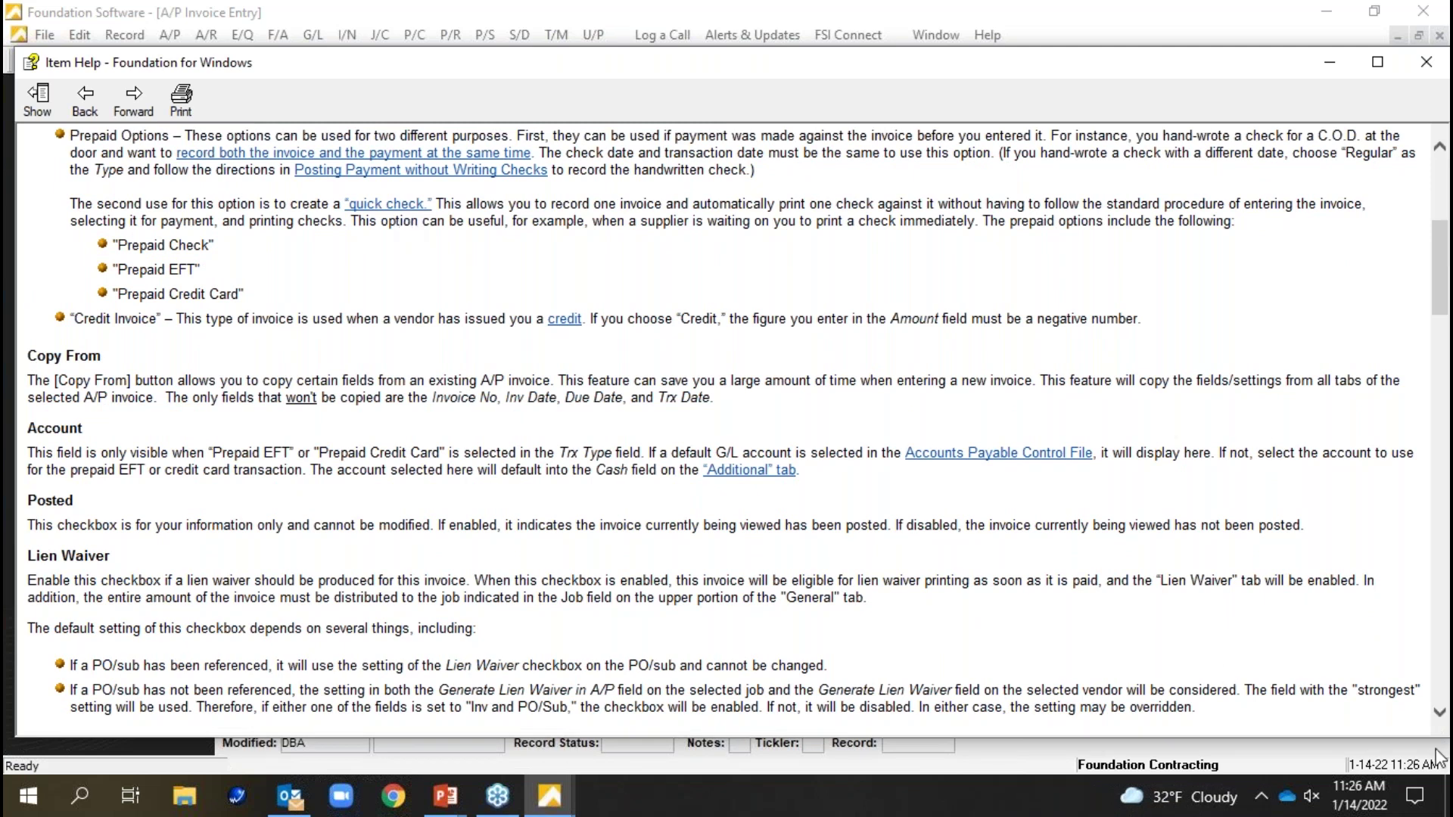
left_click(1438, 716)
left_click_drag(1438, 716, 1437, 716)
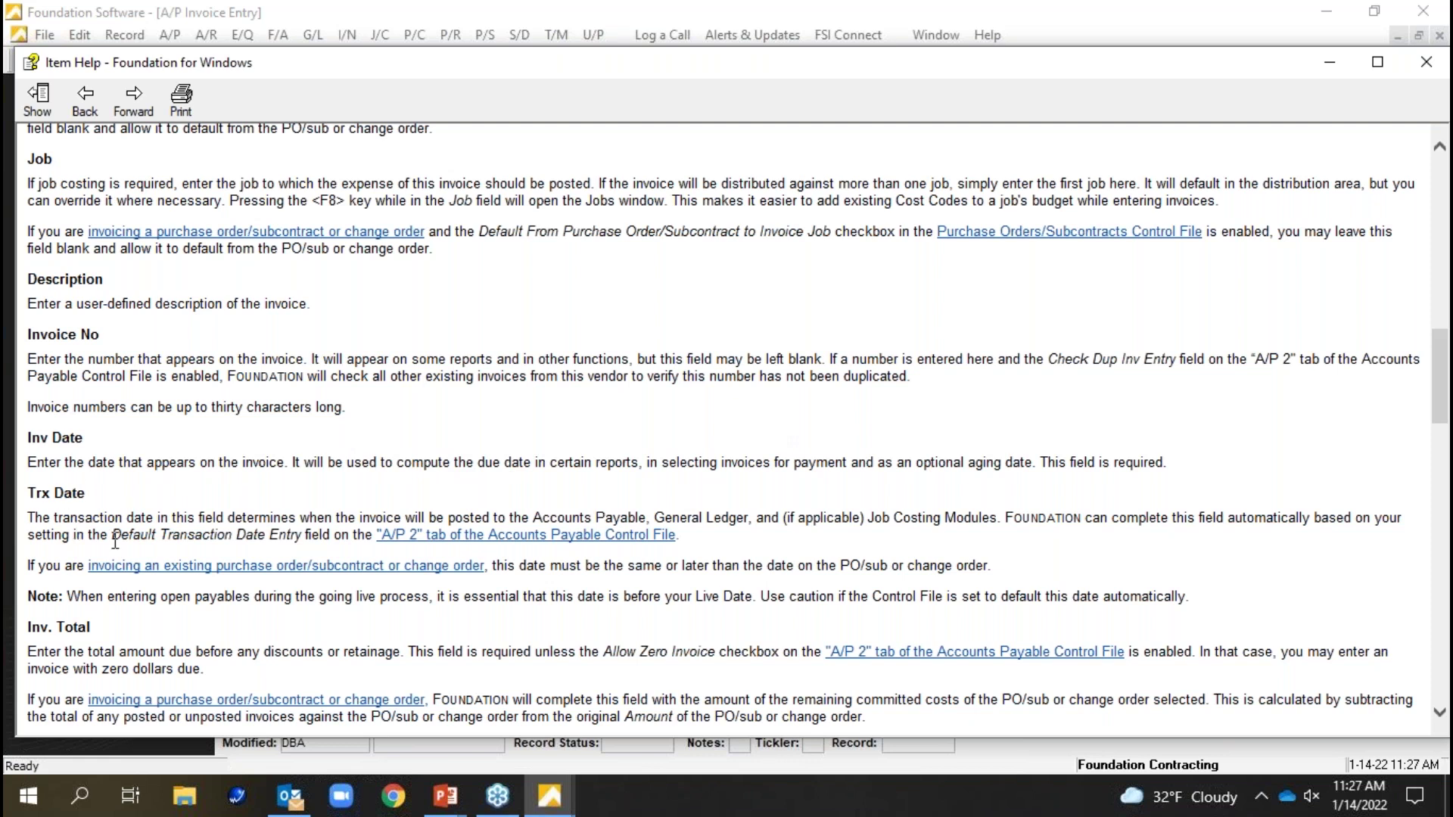
left_click_drag(255, 522, 949, 527)
left_click(1005, 416)
left_click_drag(1178, 58, 1077, 74)
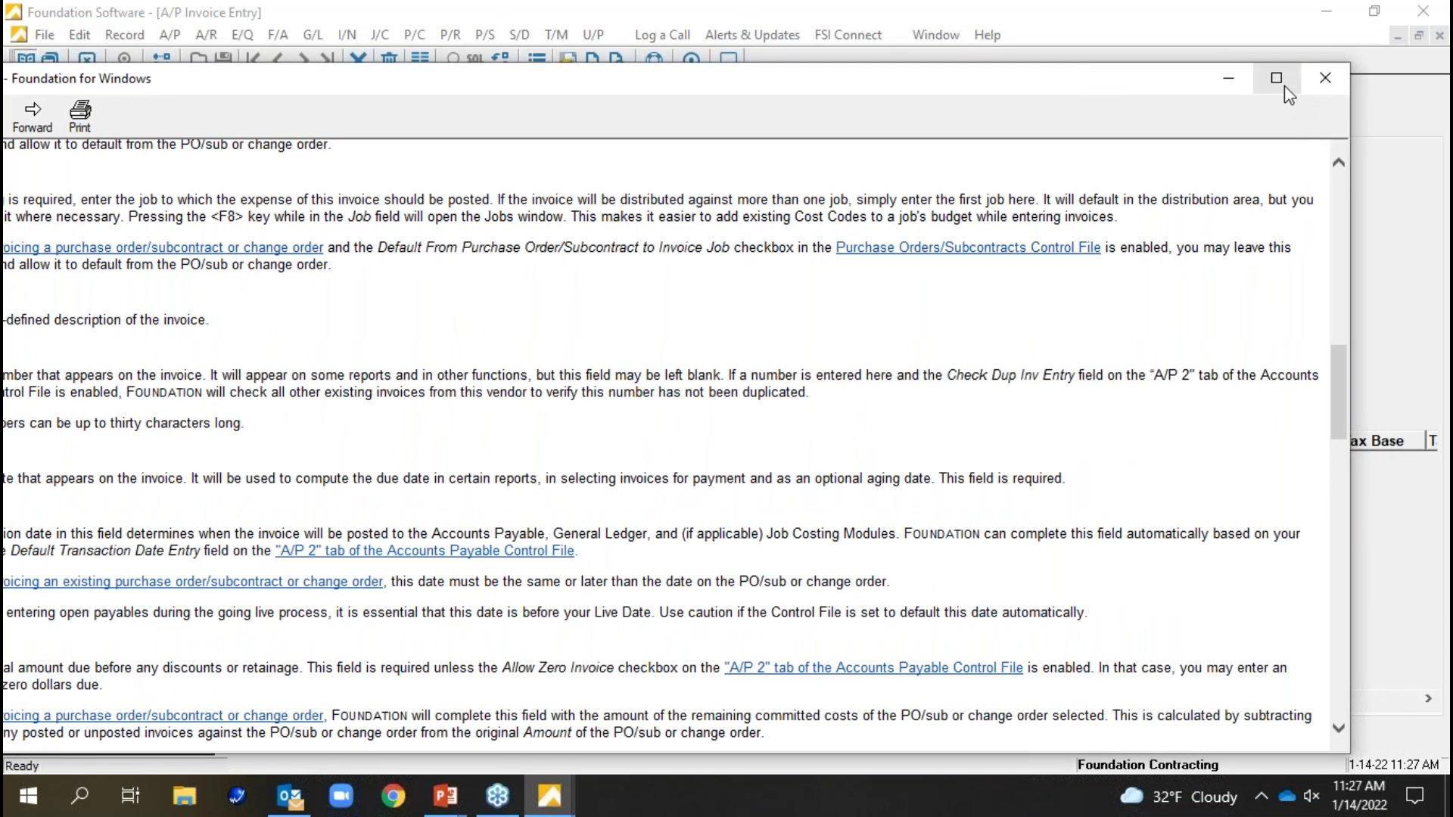
left_click(1323, 78)
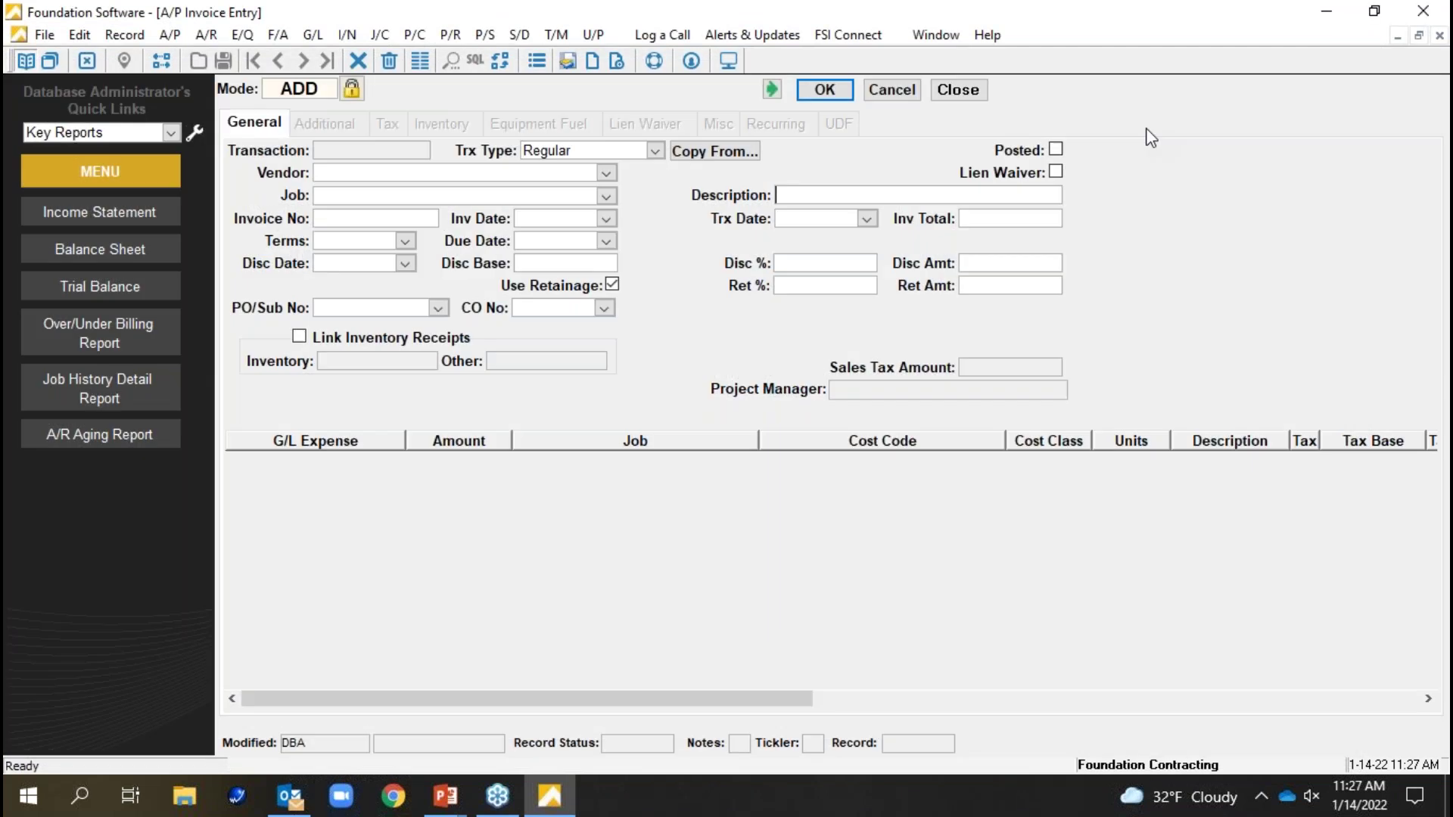
- Check the available help options, close A/P Invoice Entry, and return to the main menu
left_click(990, 35)
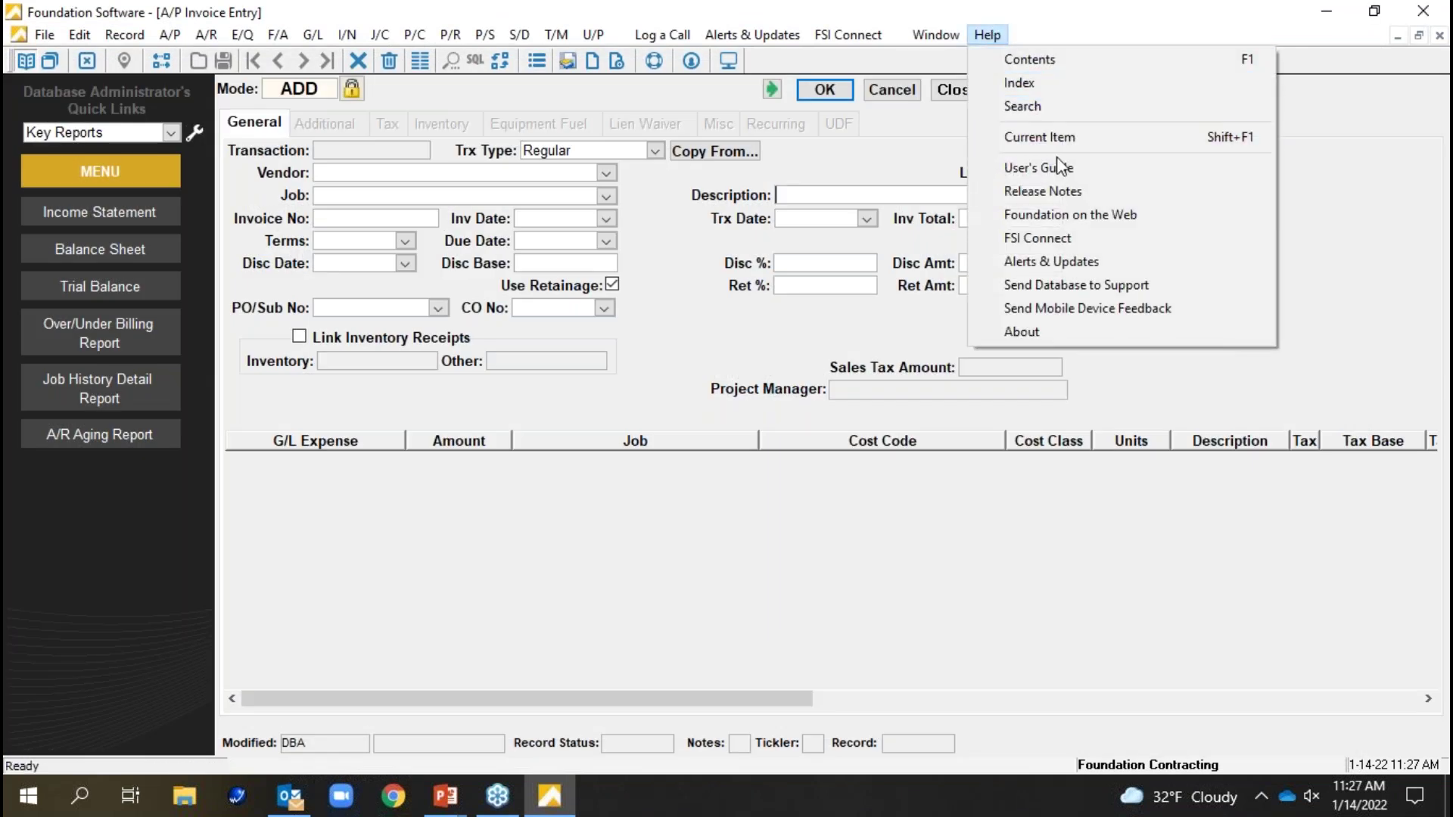
left_click(952, 89)
left_click(952, 90)
left_click(286, 114)
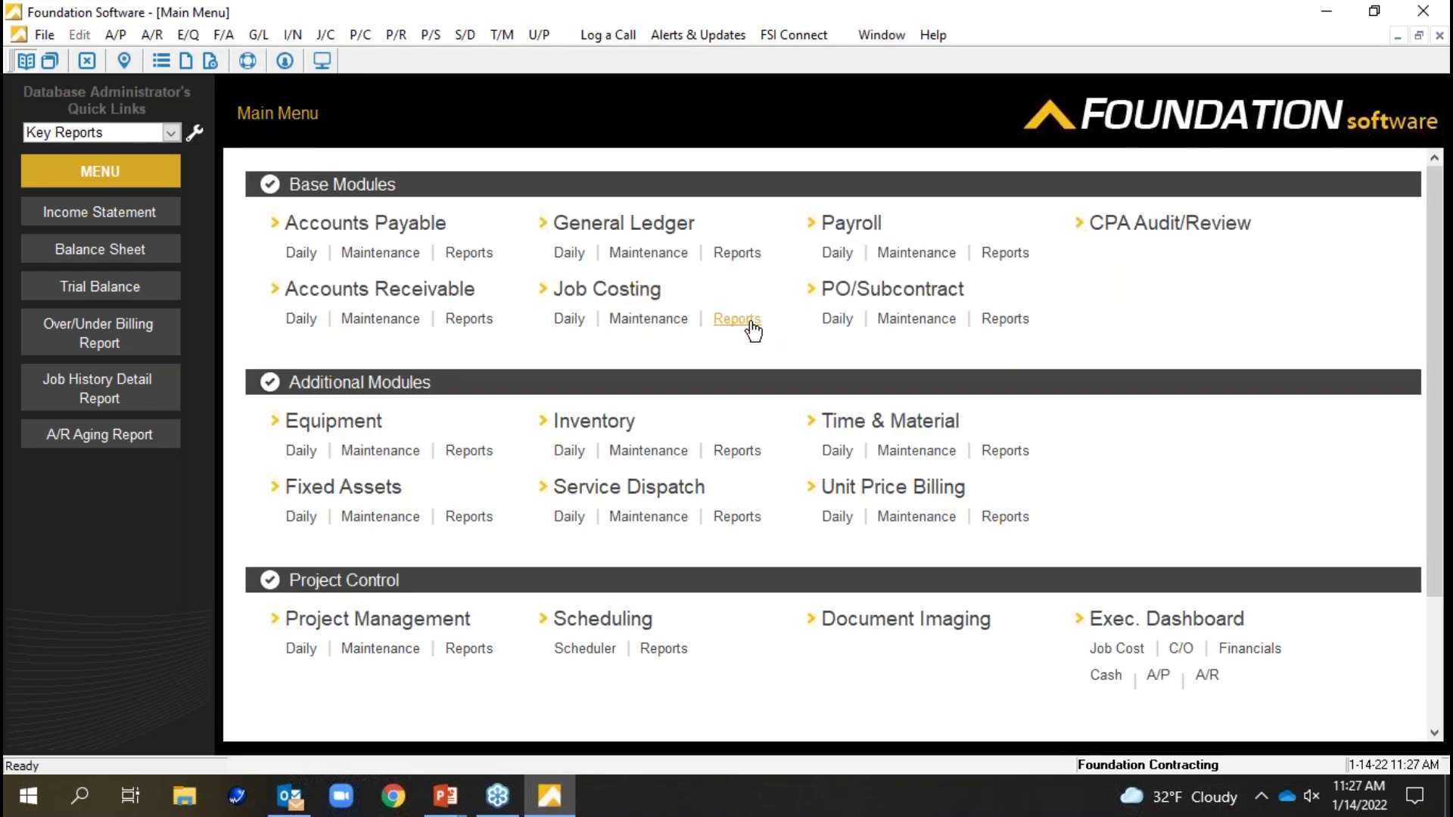
- Open the Over/Under Billing Report from the Job Costing reports and generate it with the preset criteria
left_click(751, 323)
left_click(740, 240)
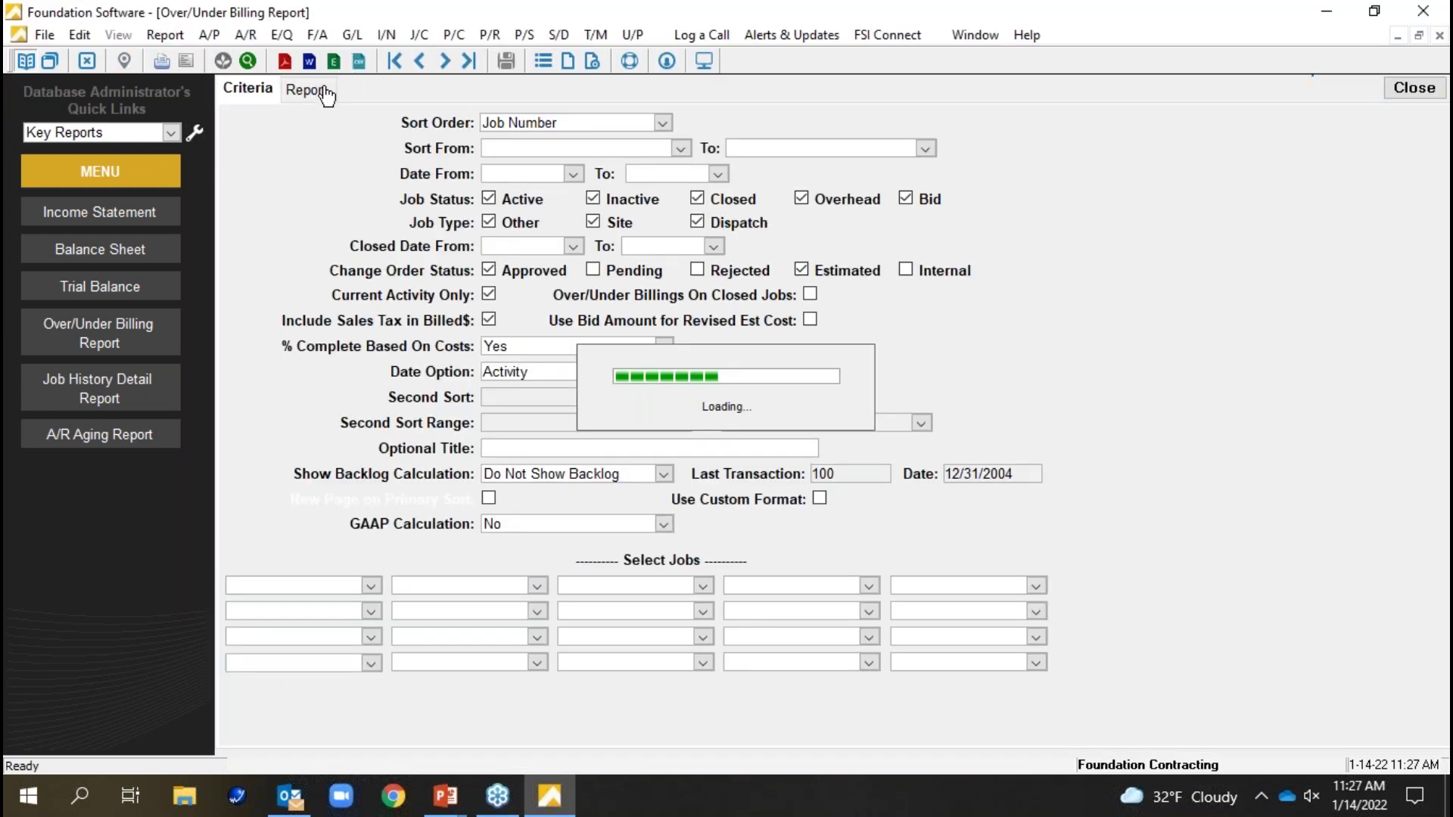
left_click(305, 89)
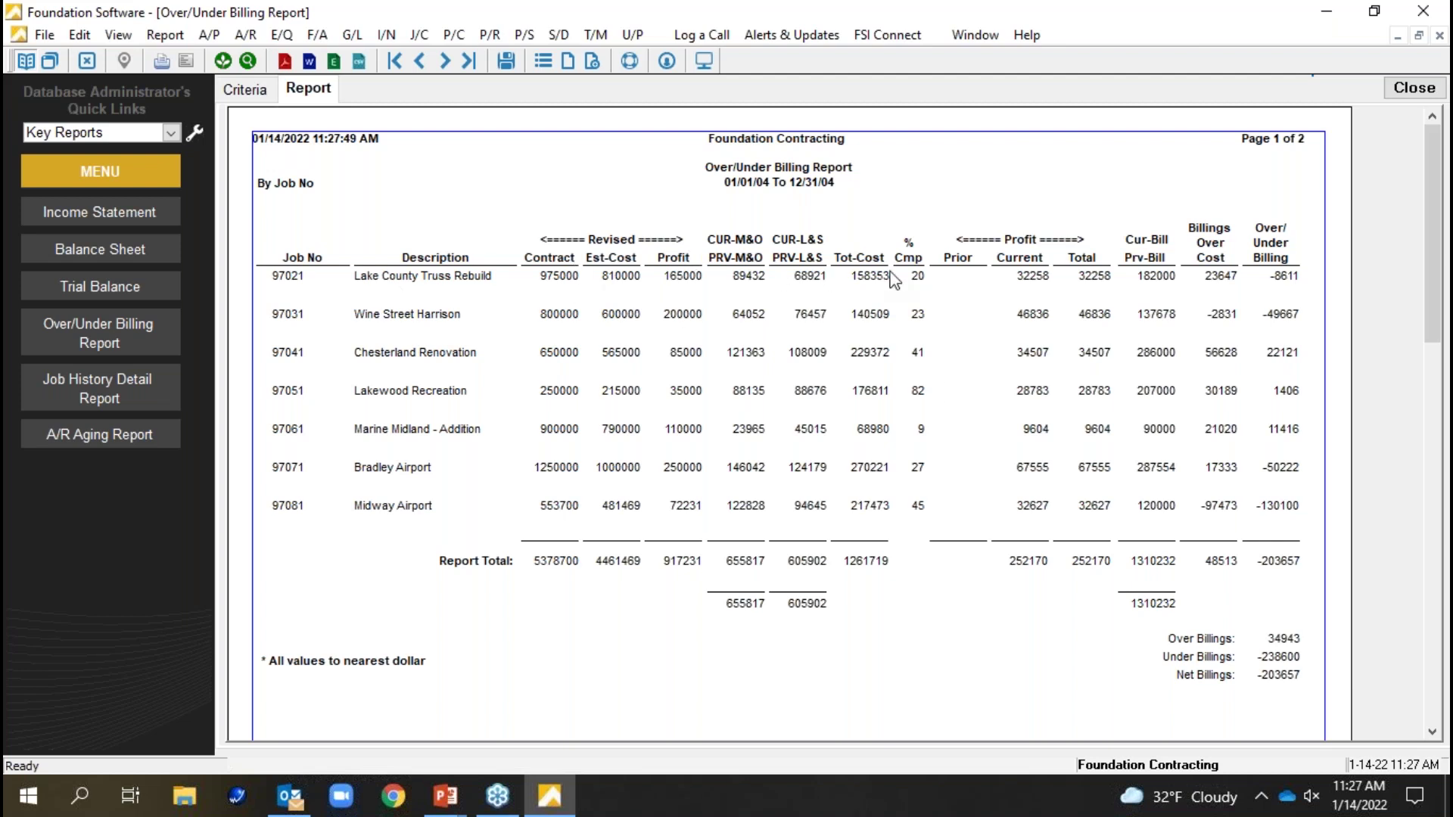
- Bring up the help for the Over/Under Billing Report tab and read how its columns are calculated, down to Current Profit
key("F1")
left_click_drag(714, 88, 890, 99)
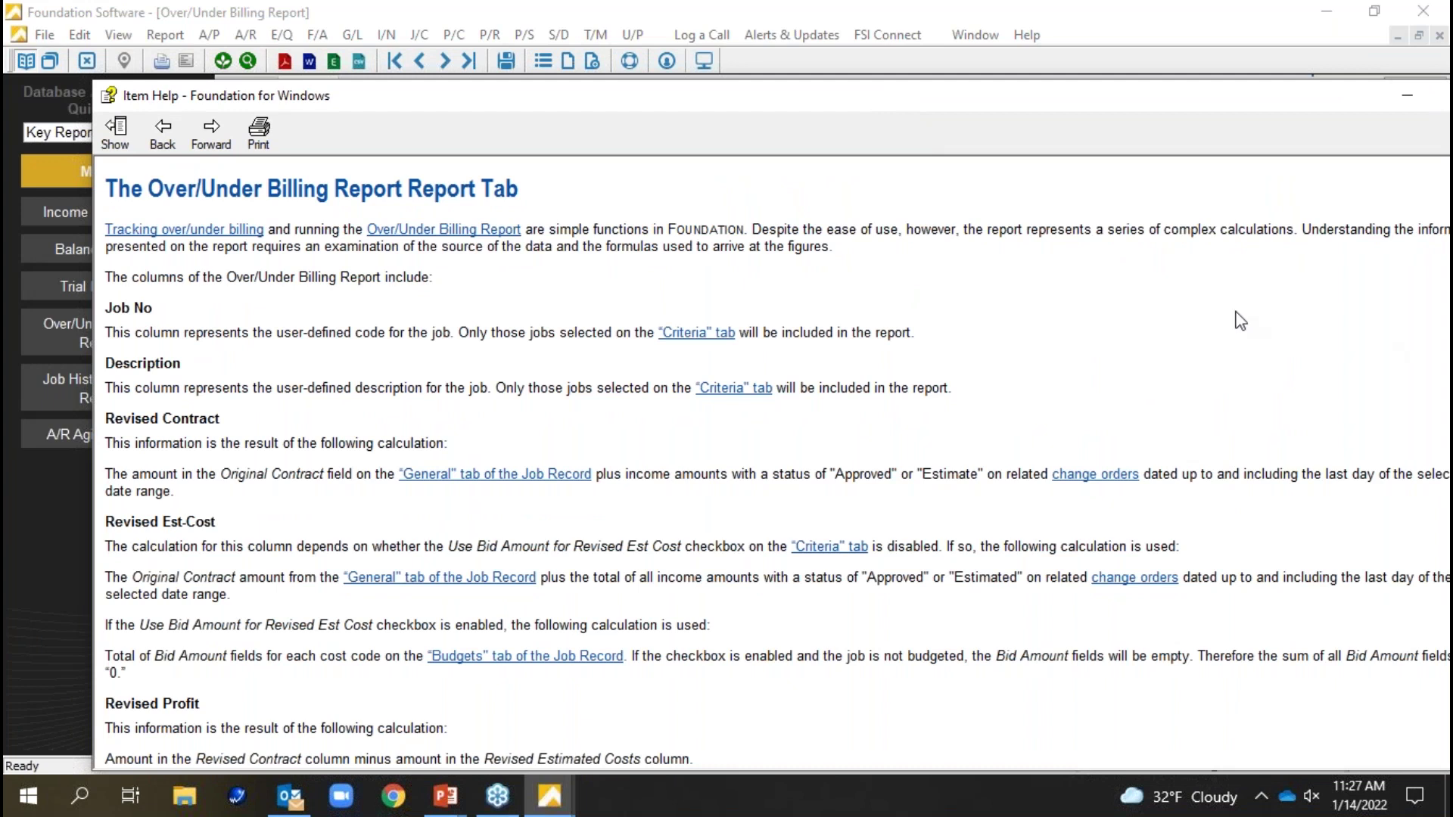
scroll(1219, 320, "down", 1)
scroll(1218, 320, "down", 3)
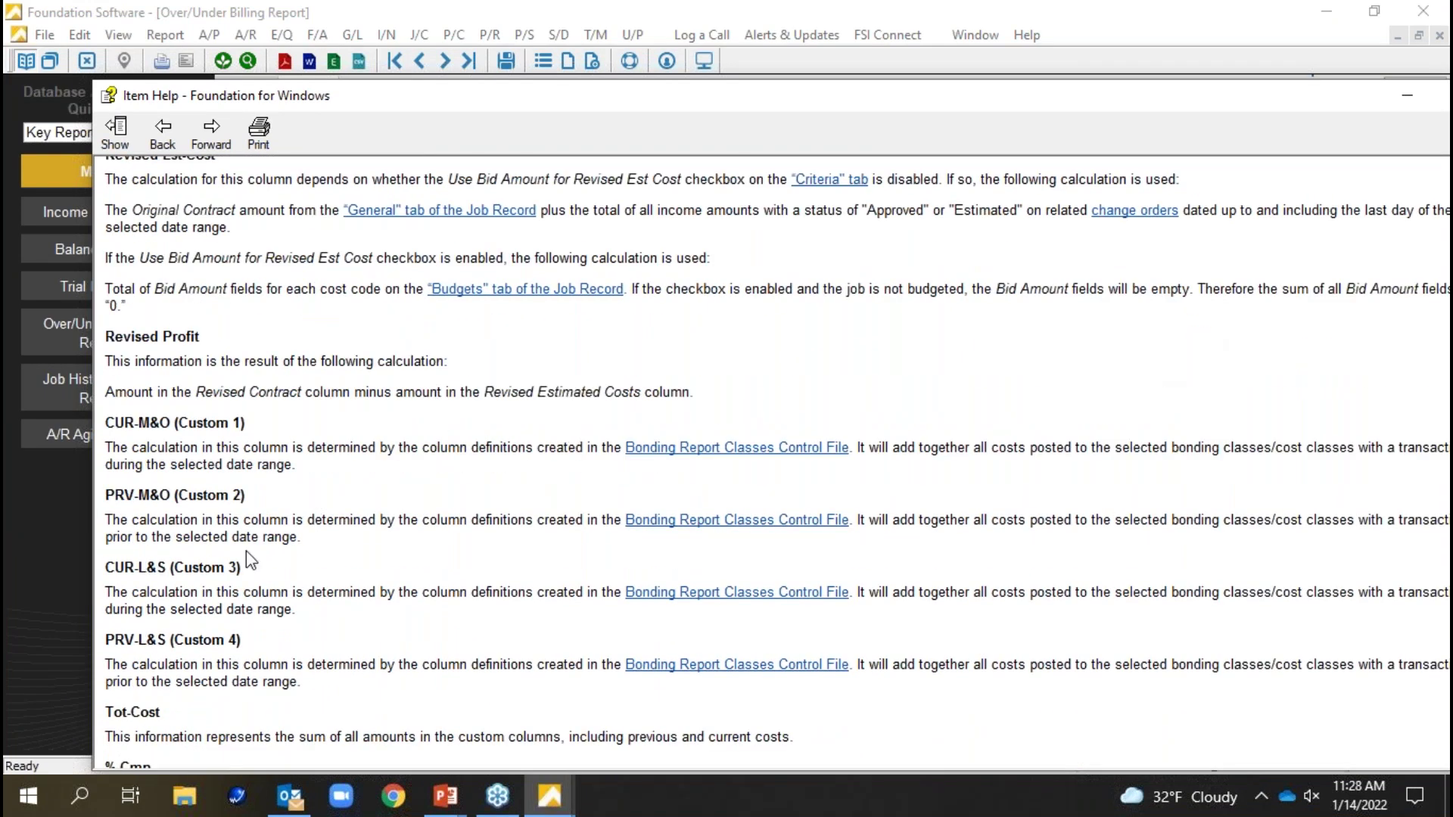
scroll(695, 574, "down", 2)
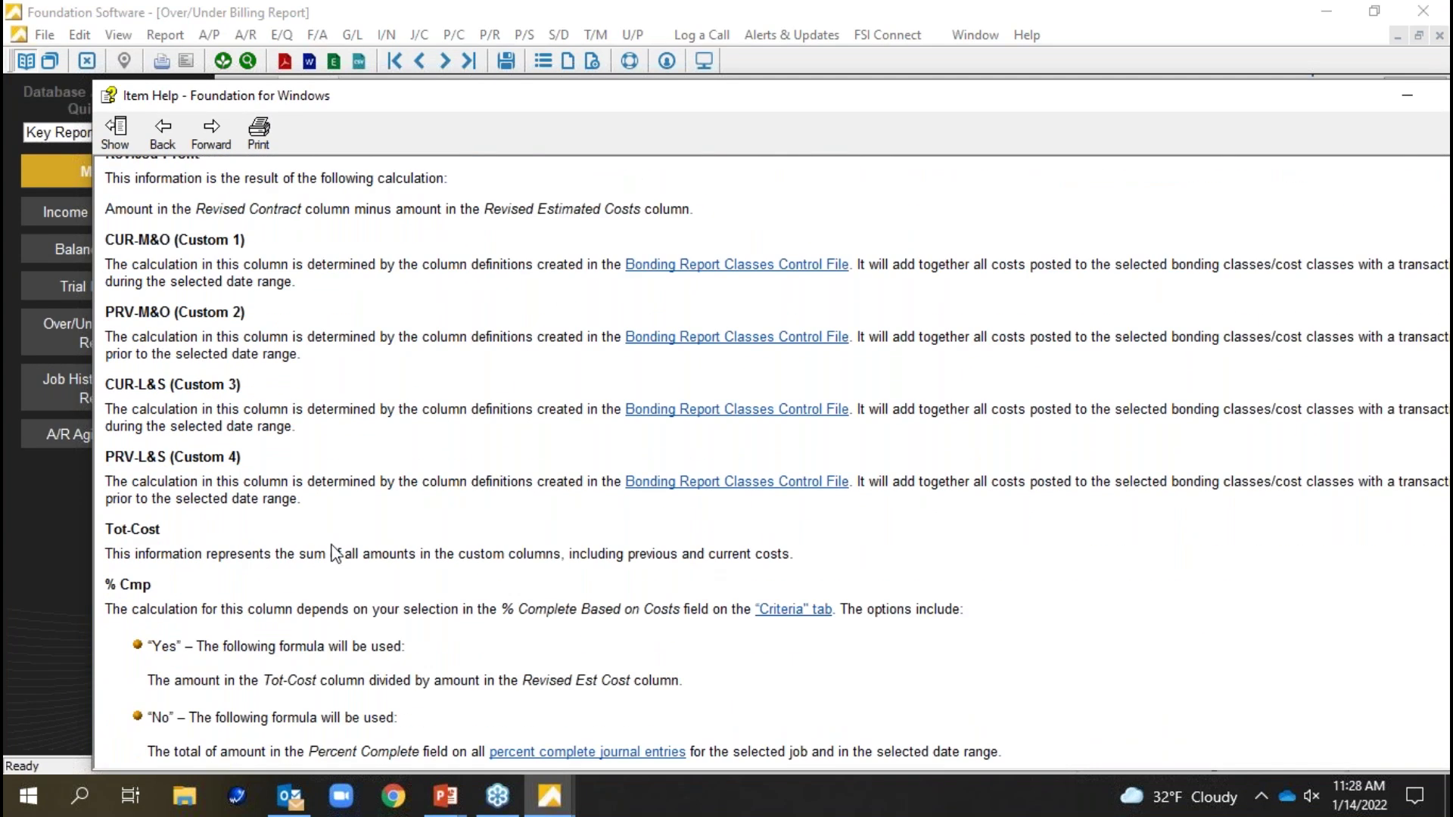
scroll(334, 555, "down", 3)
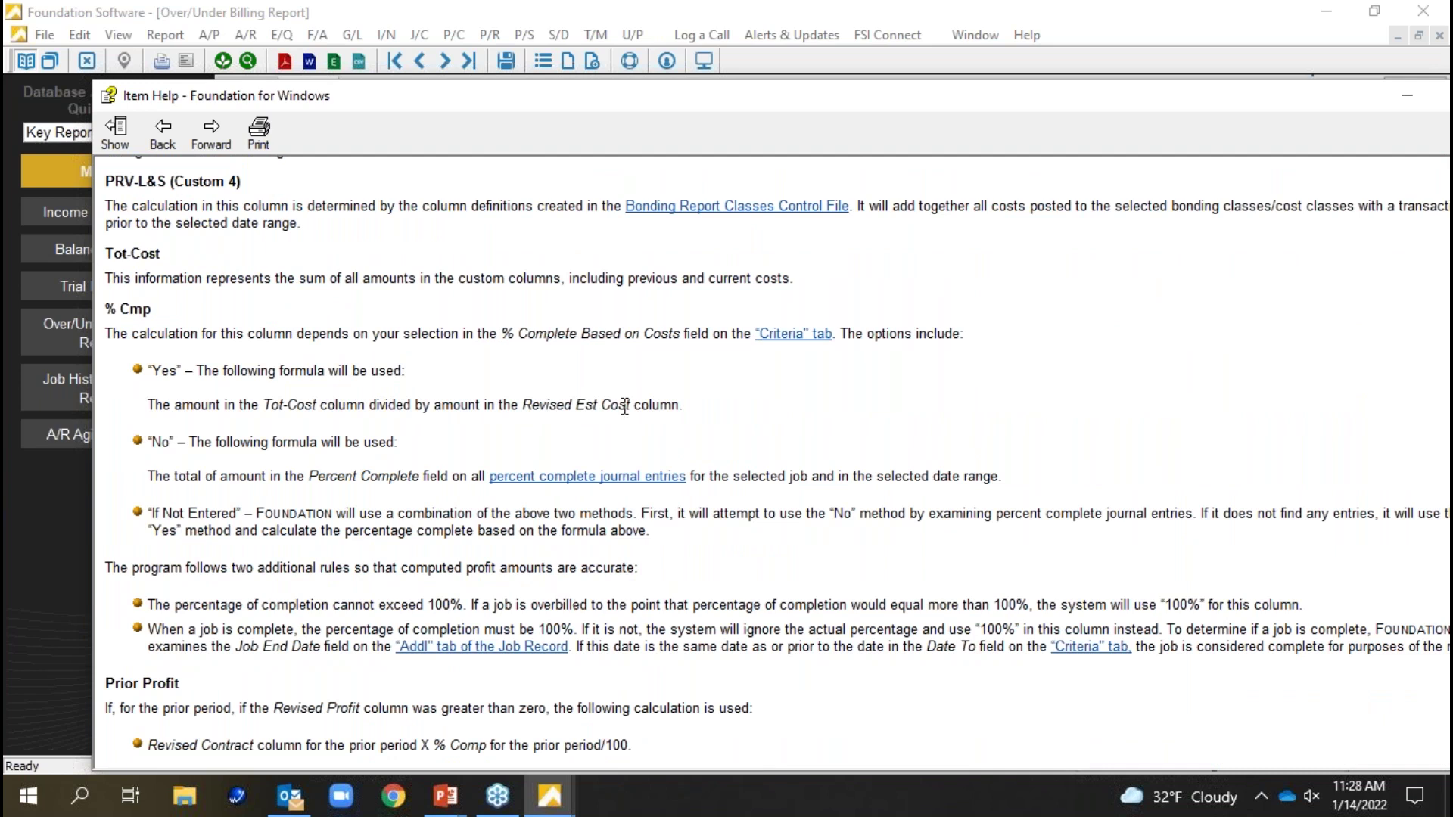
left_click_drag(597, 97, 588, 83)
scroll(700, 284, "down", 3)
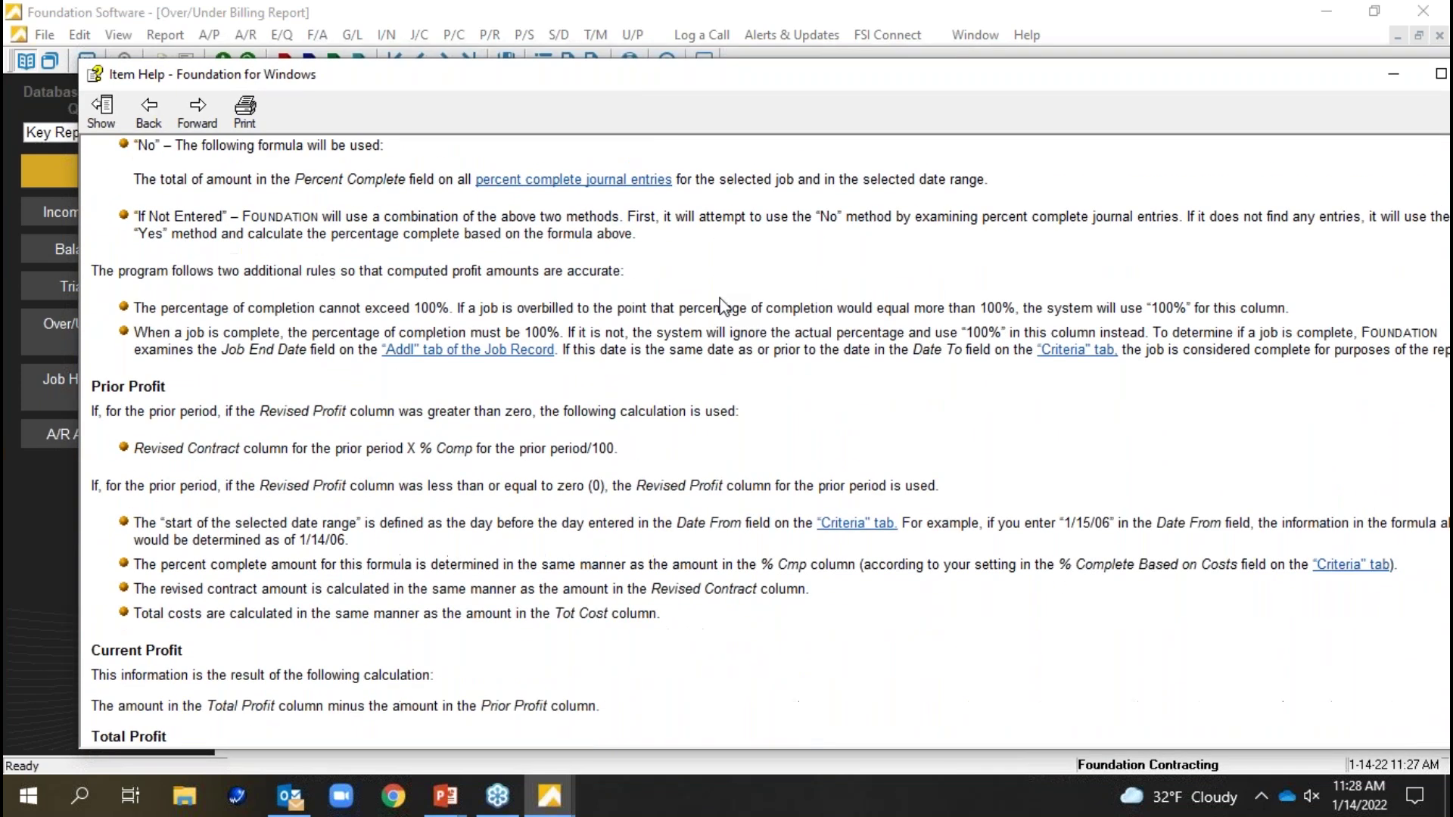
- Review the custom column explanations again, and close the help window and the Over/Under Billing Report
scroll(739, 379, "up", 6)
left_click_drag(732, 83, 616, 70)
left_click(1375, 59)
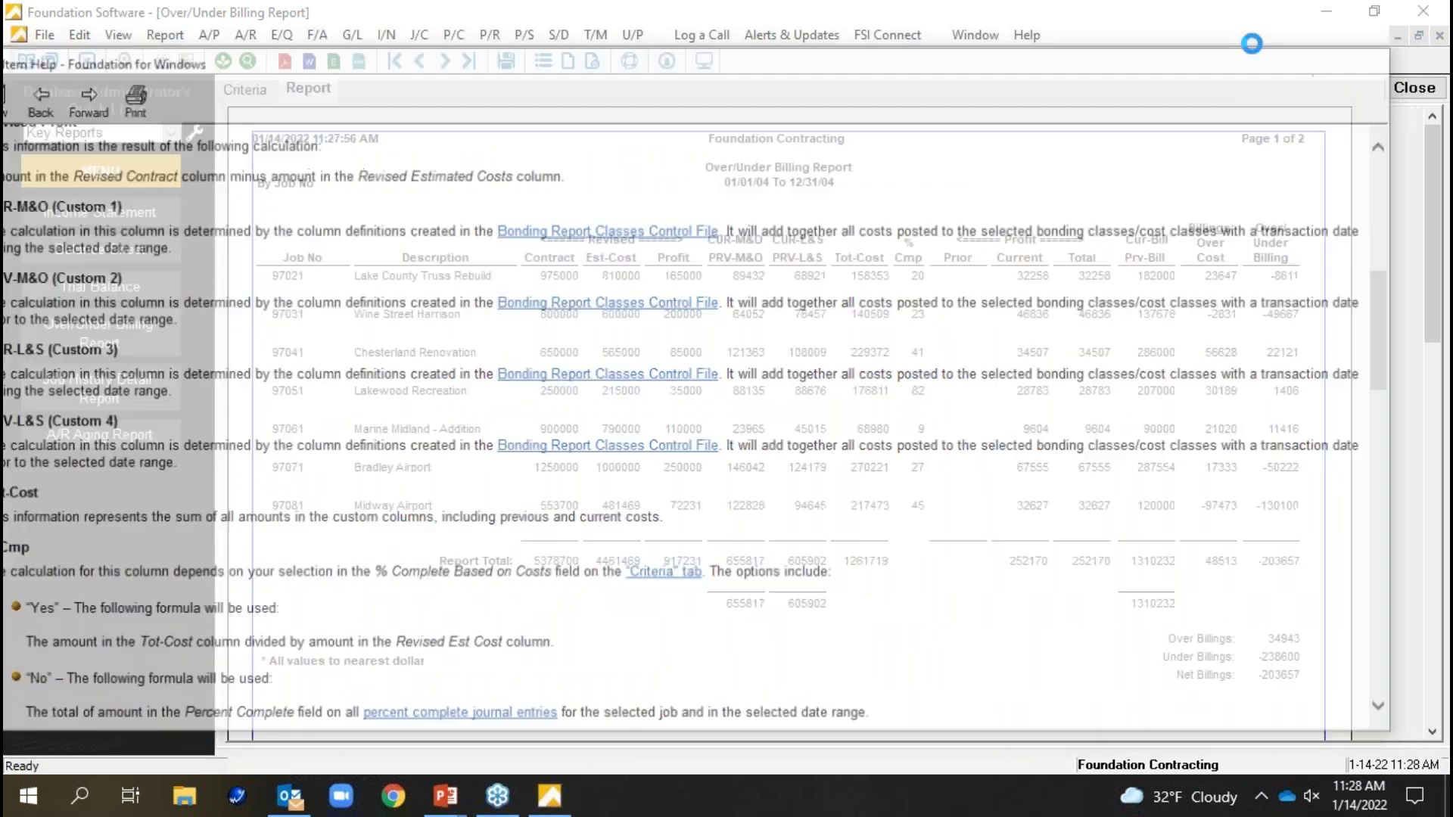
left_click(1414, 88)
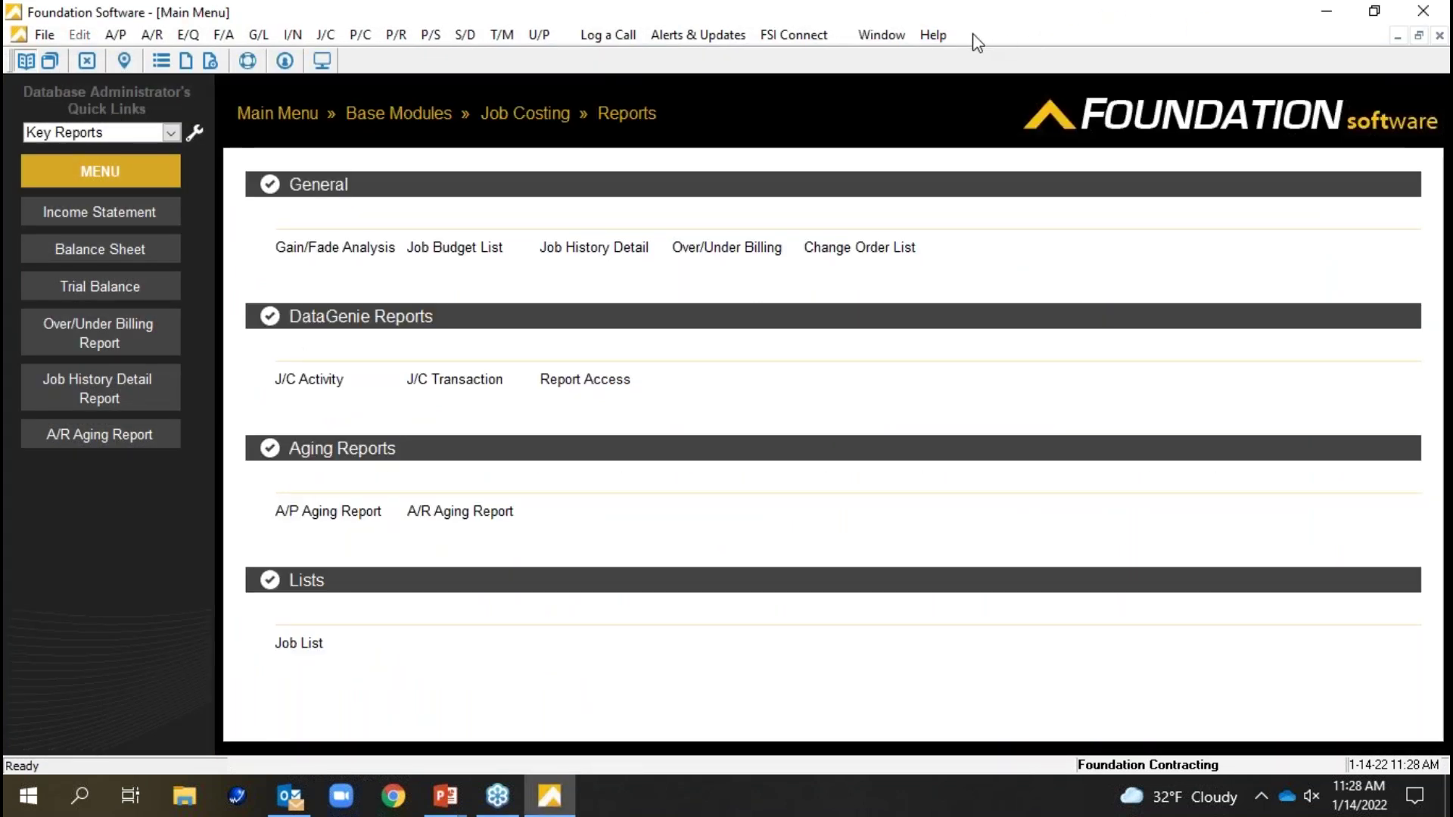
- Search the help for "weighted average" and display the topic How is Weighted Average Overtime Calculated?
left_click(933, 35)
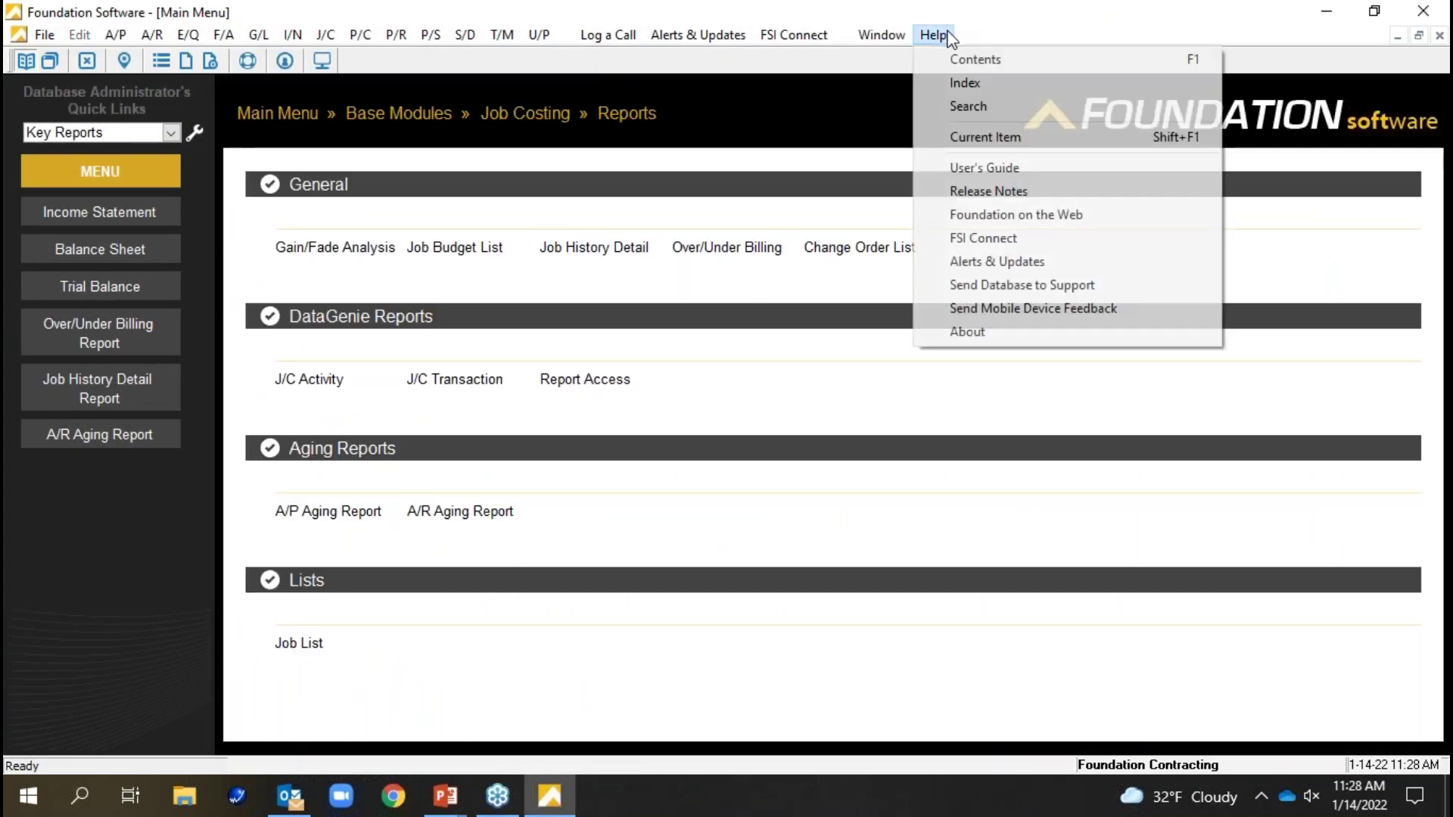
left_click(983, 109)
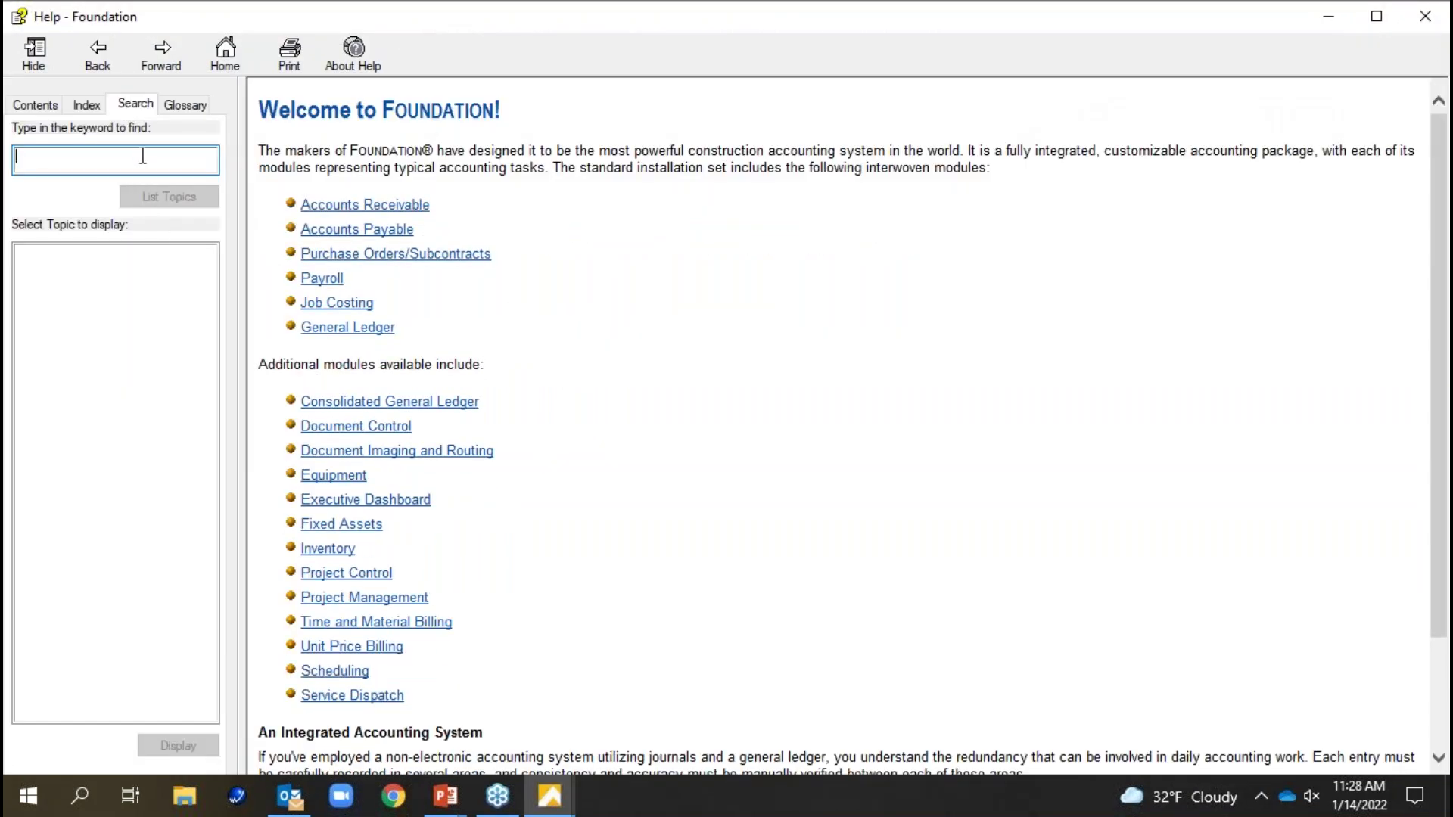
type("wi")
type("ighted")
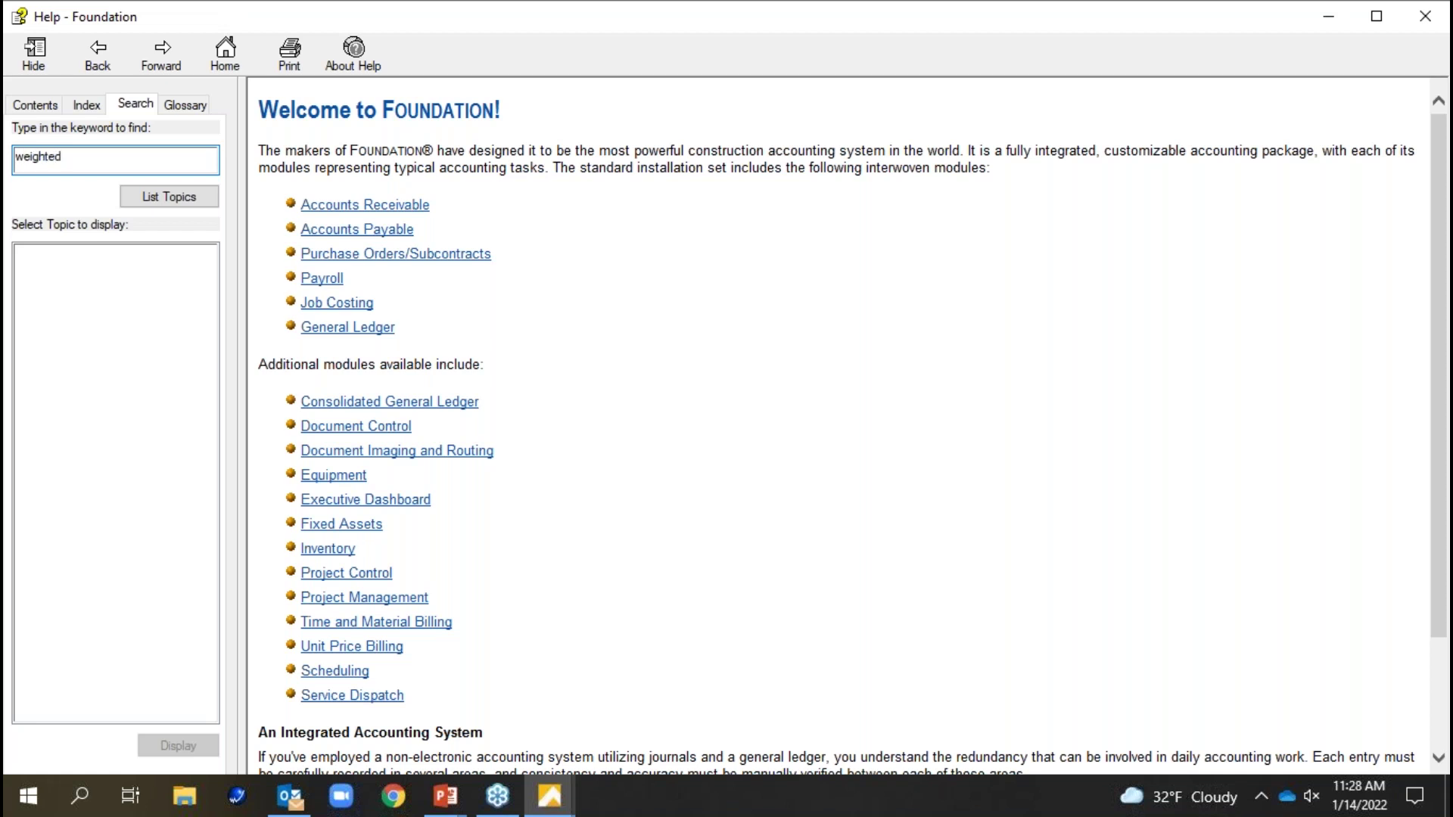
type(" average")
key("Return")
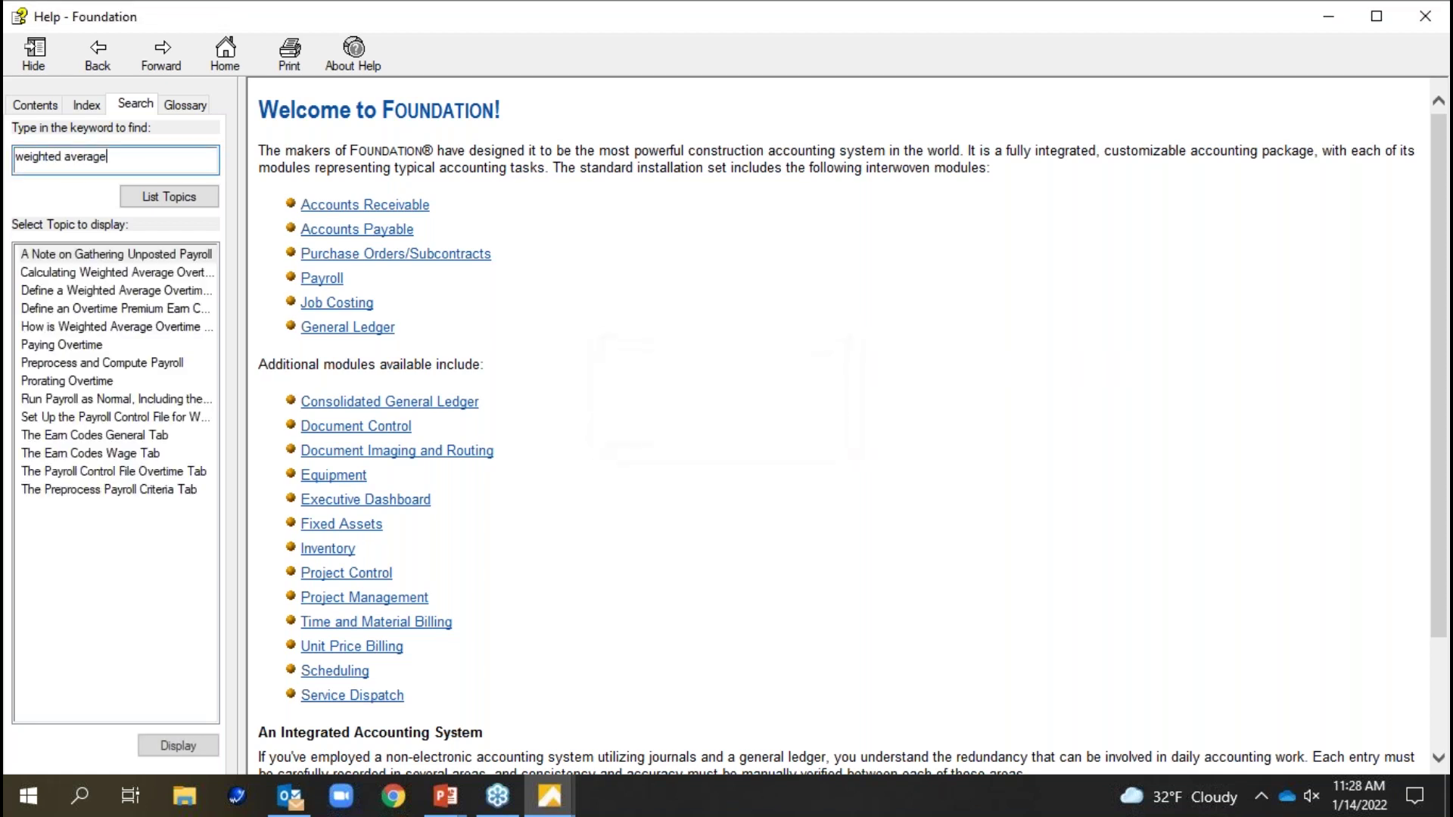
double_click(149, 333)
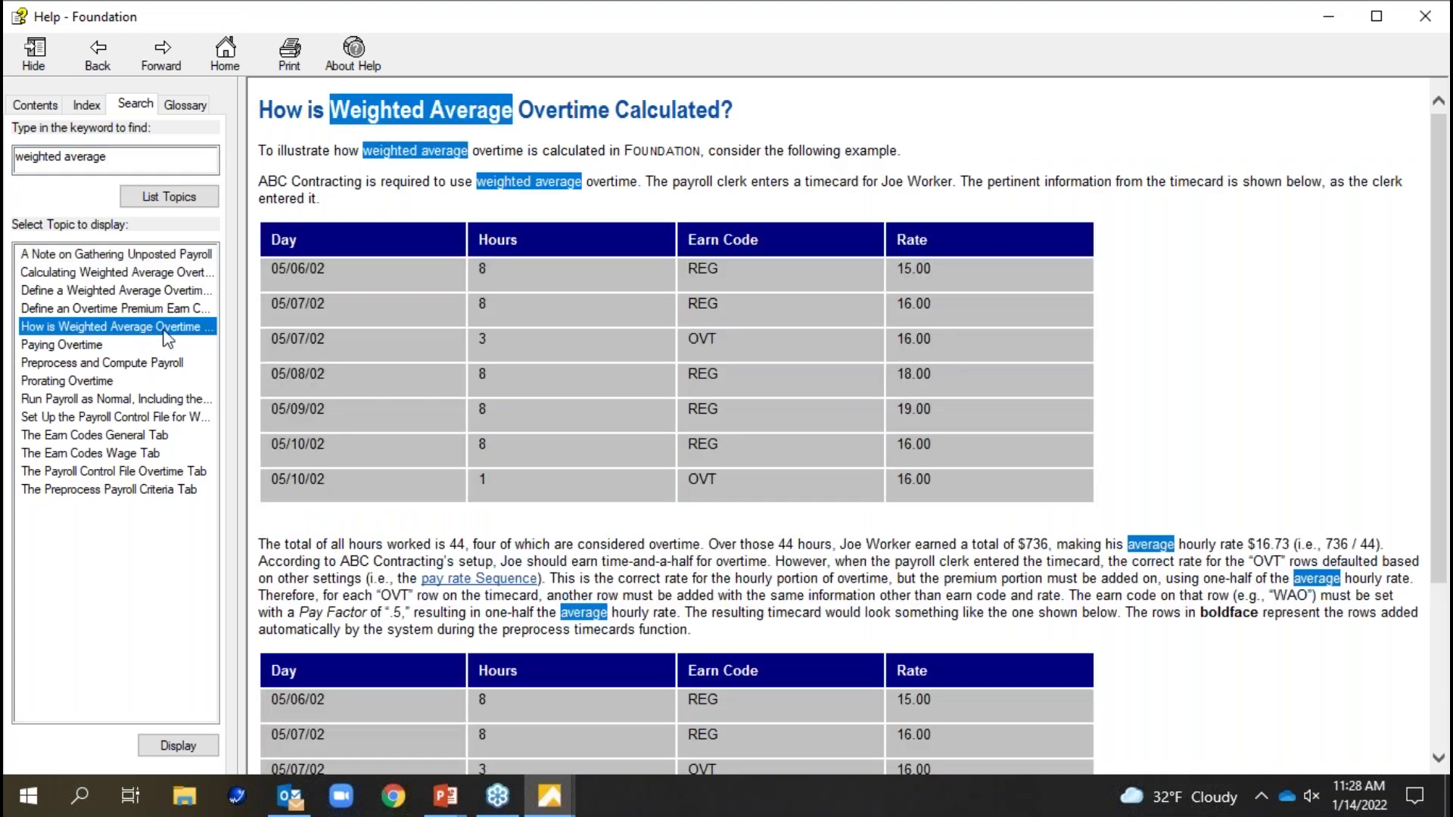
- Review the weighted average overtime timecard example, close the help, and return to the main menu
scroll(1025, 299, "down", 3)
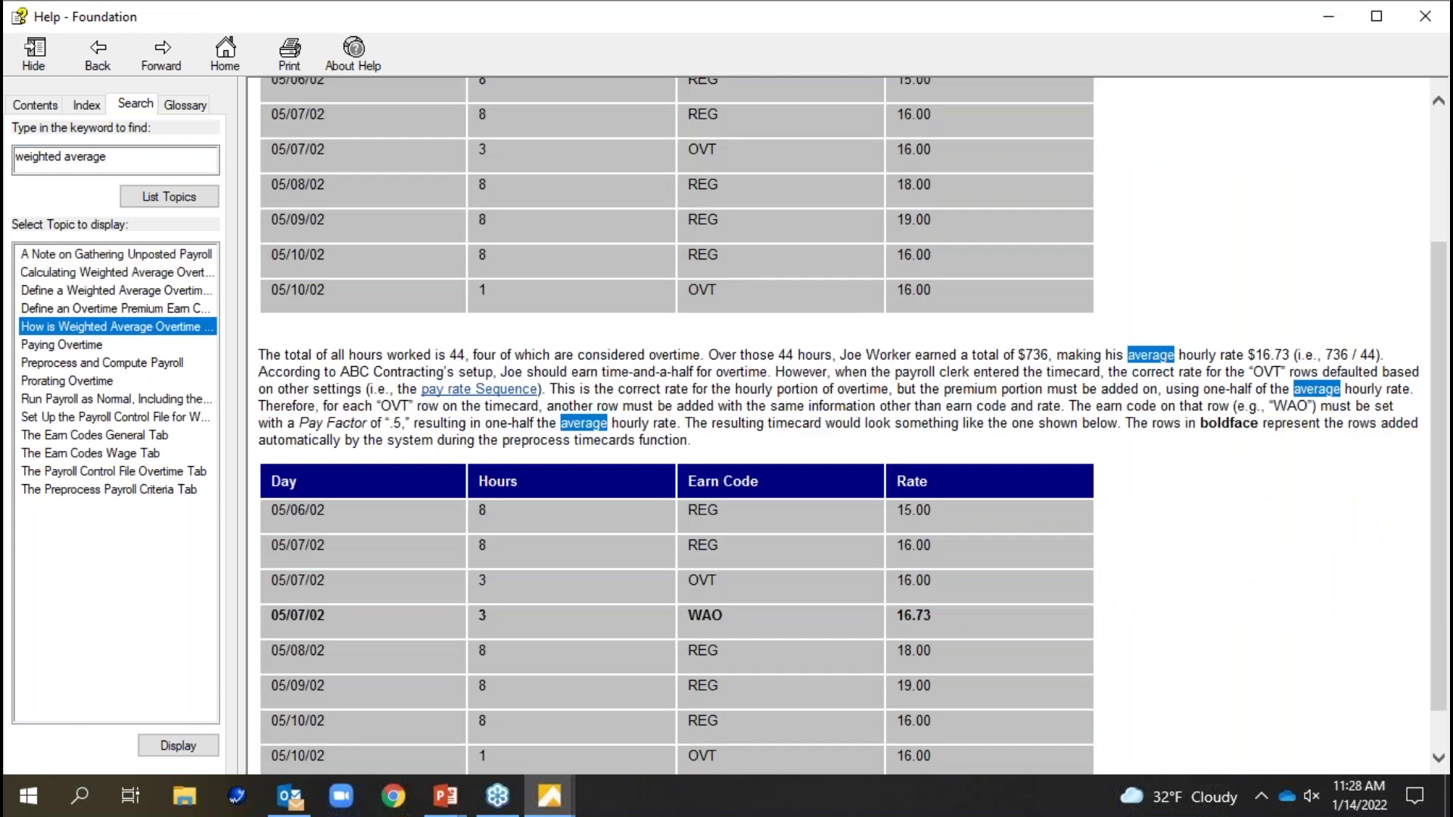
scroll(1134, 360, "up", 3)
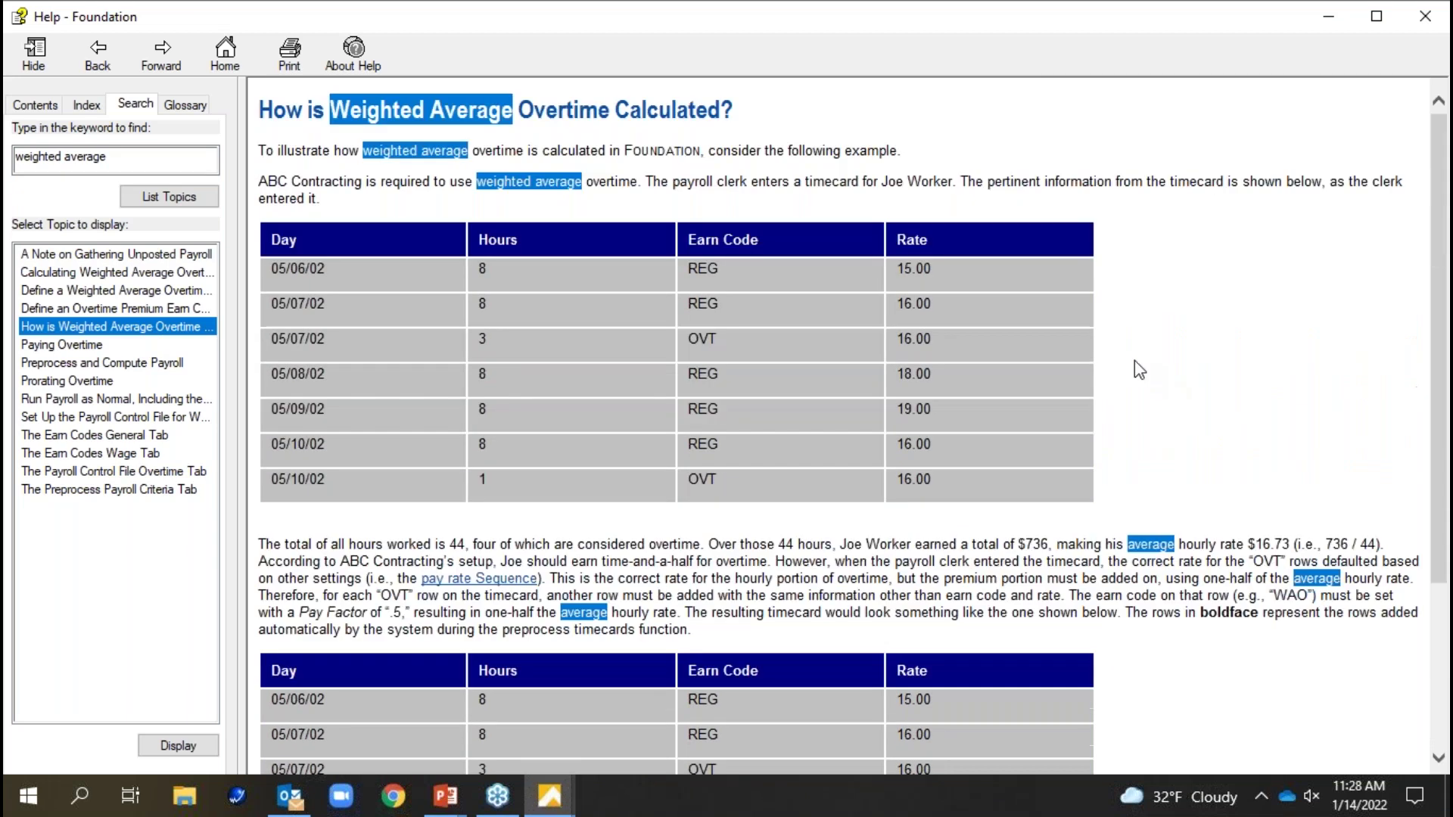
left_click(1426, 16)
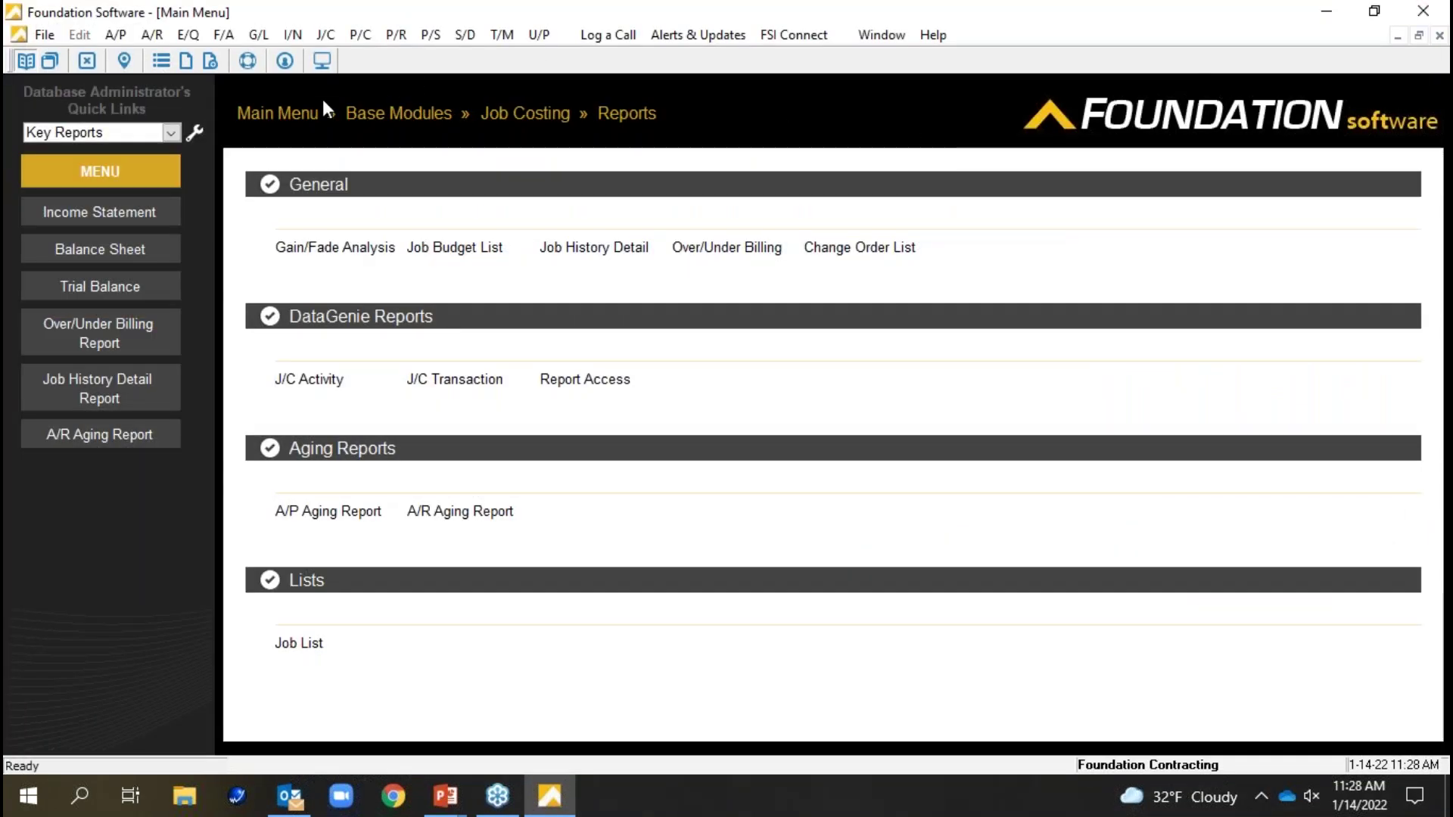
left_click(300, 115)
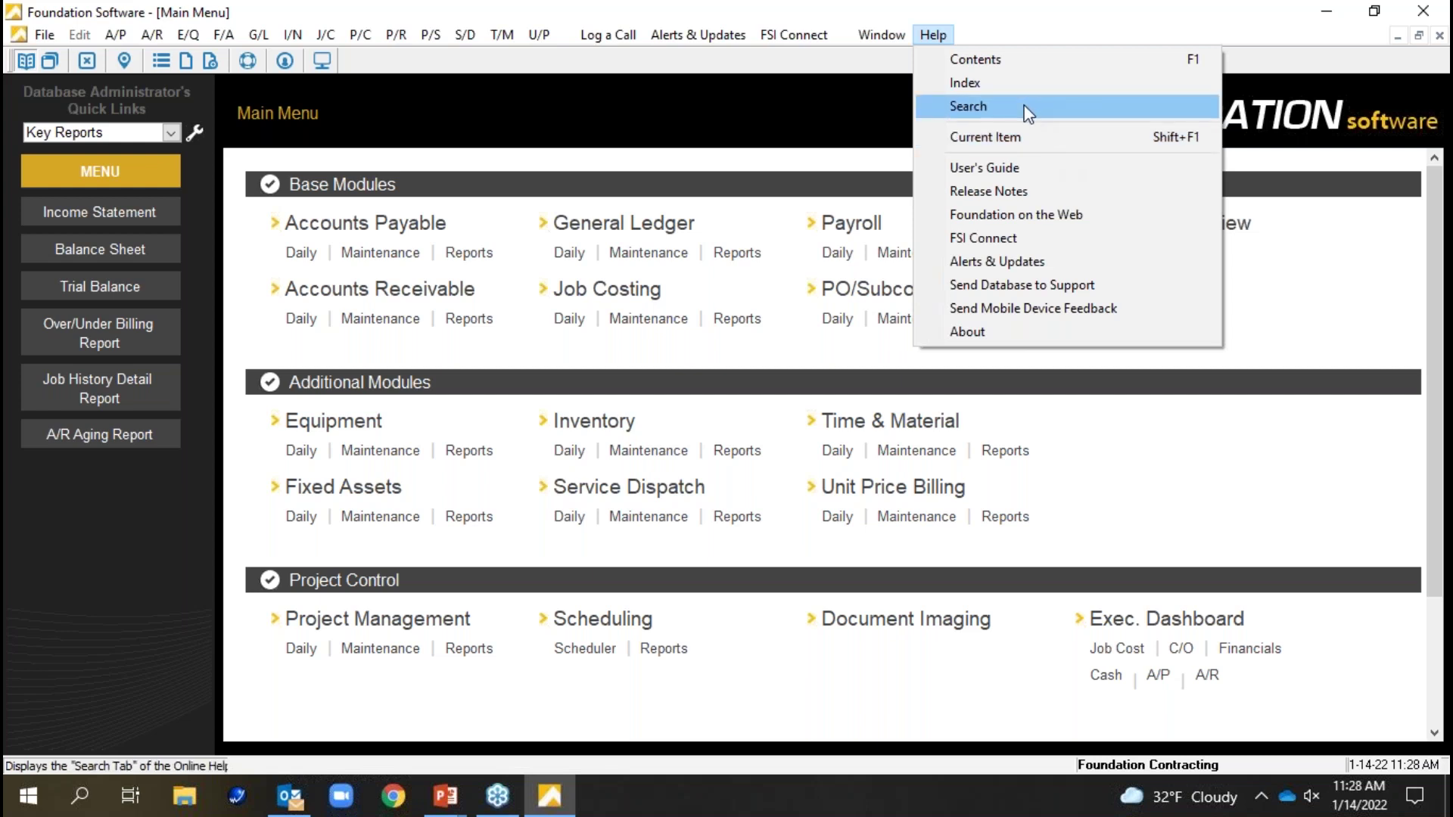
- Open the User's Guide PDF, enlarge it to 75%, and go to its list of module guides
left_click(1015, 174)
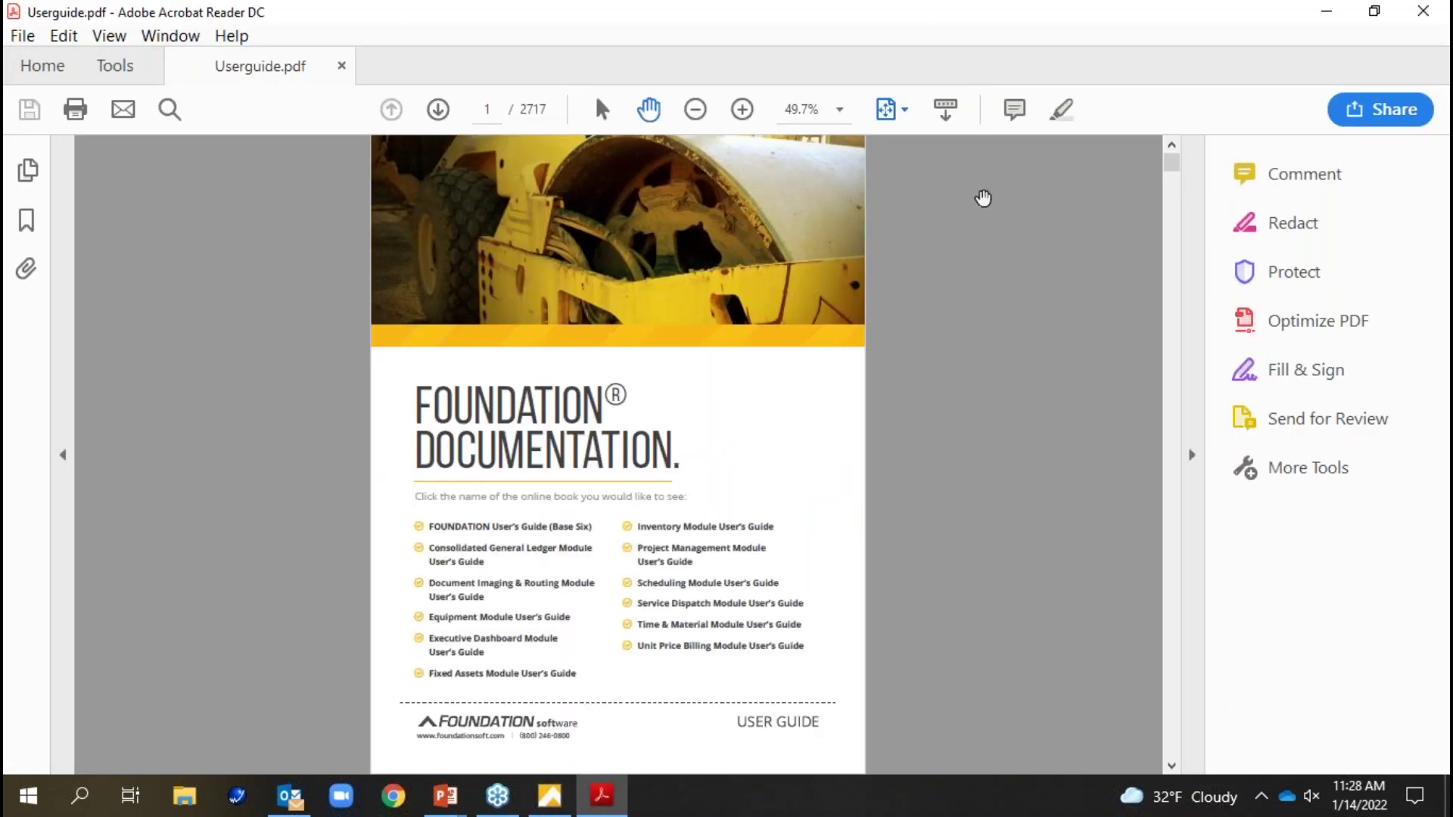
left_click(746, 111)
left_click(746, 111)
left_click_drag(1172, 162, 1173, 160)
scroll(1019, 234, "down", 3)
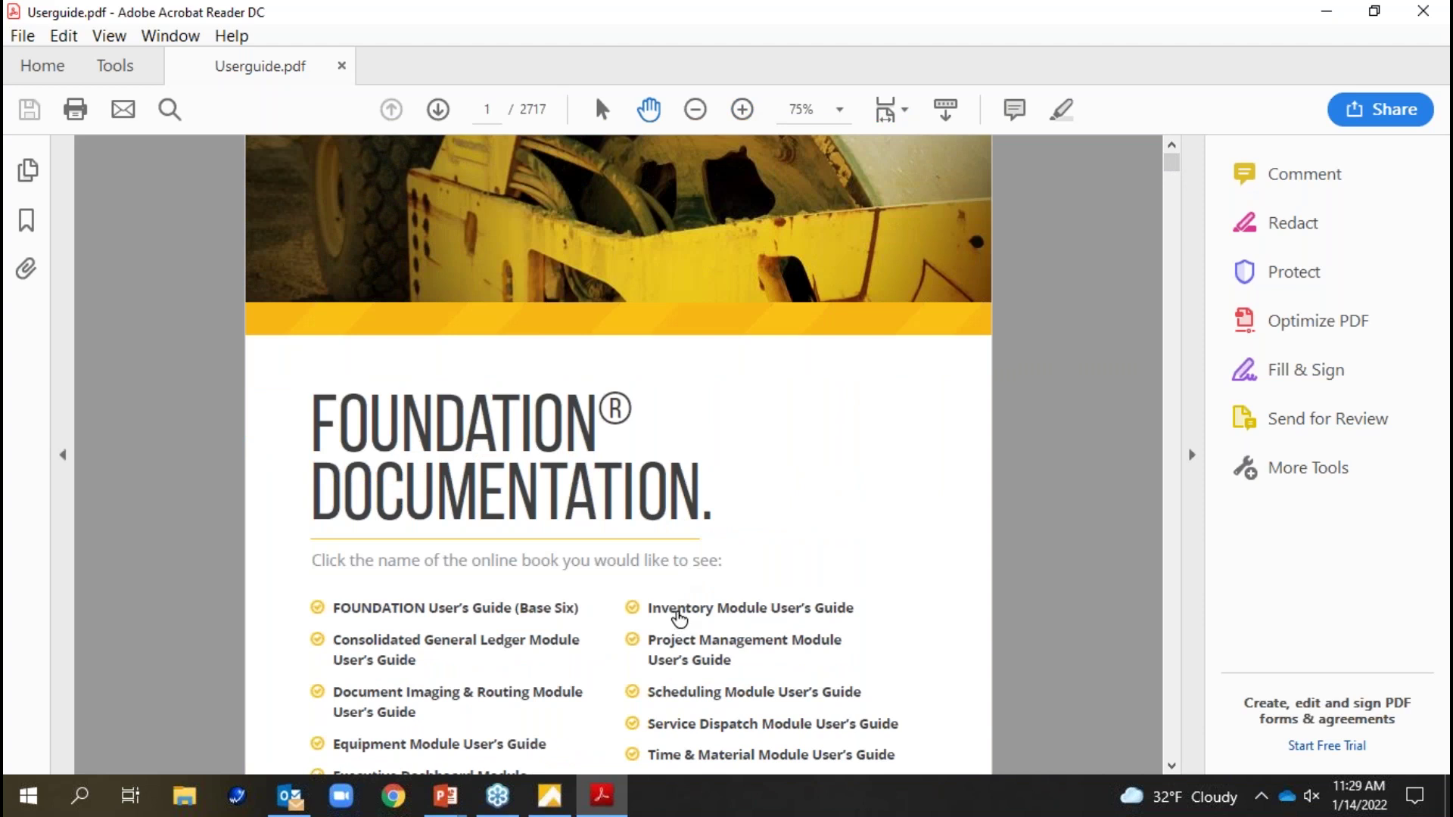
- Open the Inventory Module User's Guide, browse to the Understanding General Ledger Integration lesson, and close the PDF
left_click(676, 614)
scroll(965, 469, "down", 8)
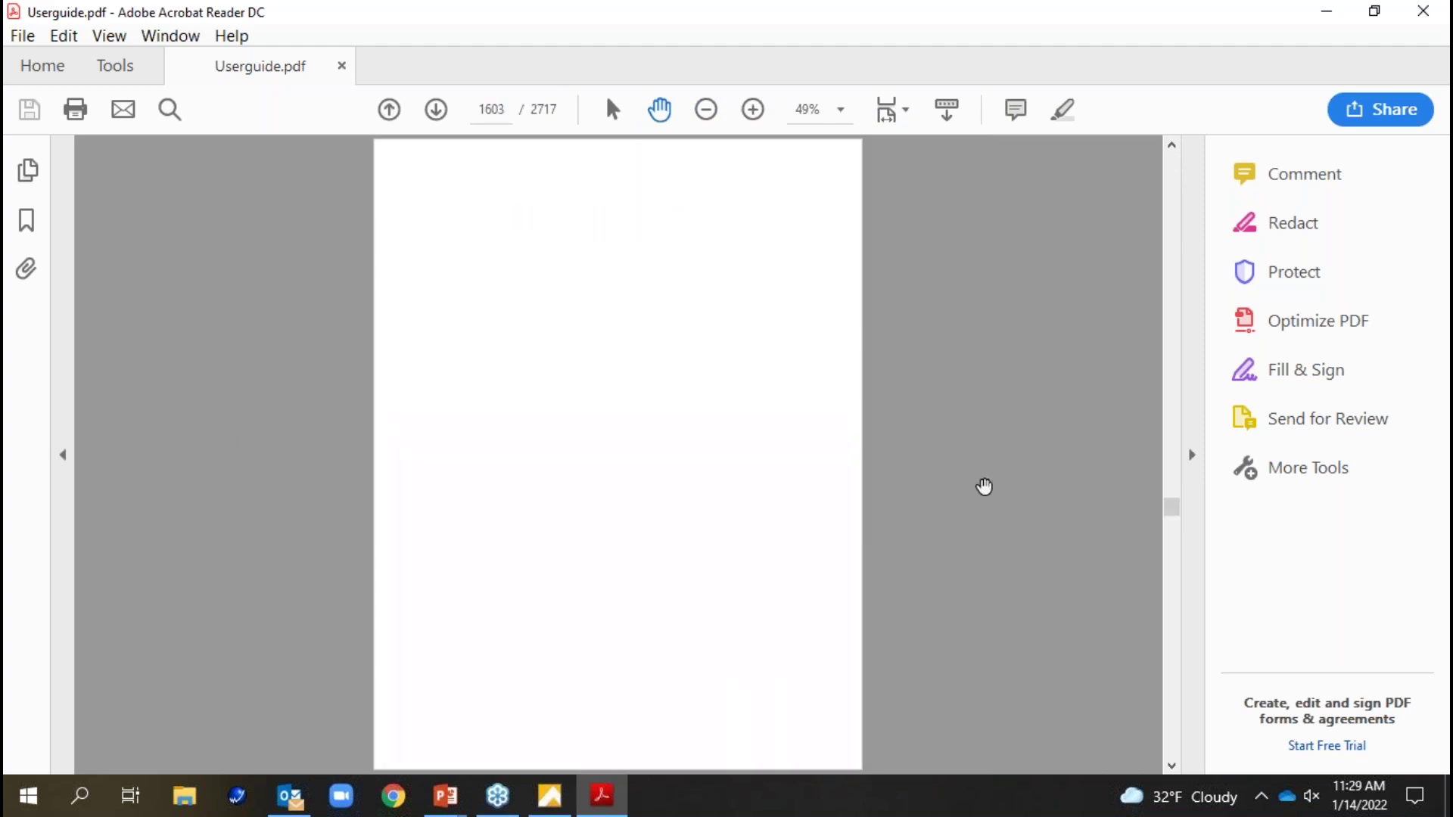
scroll(757, 418, "down", 4)
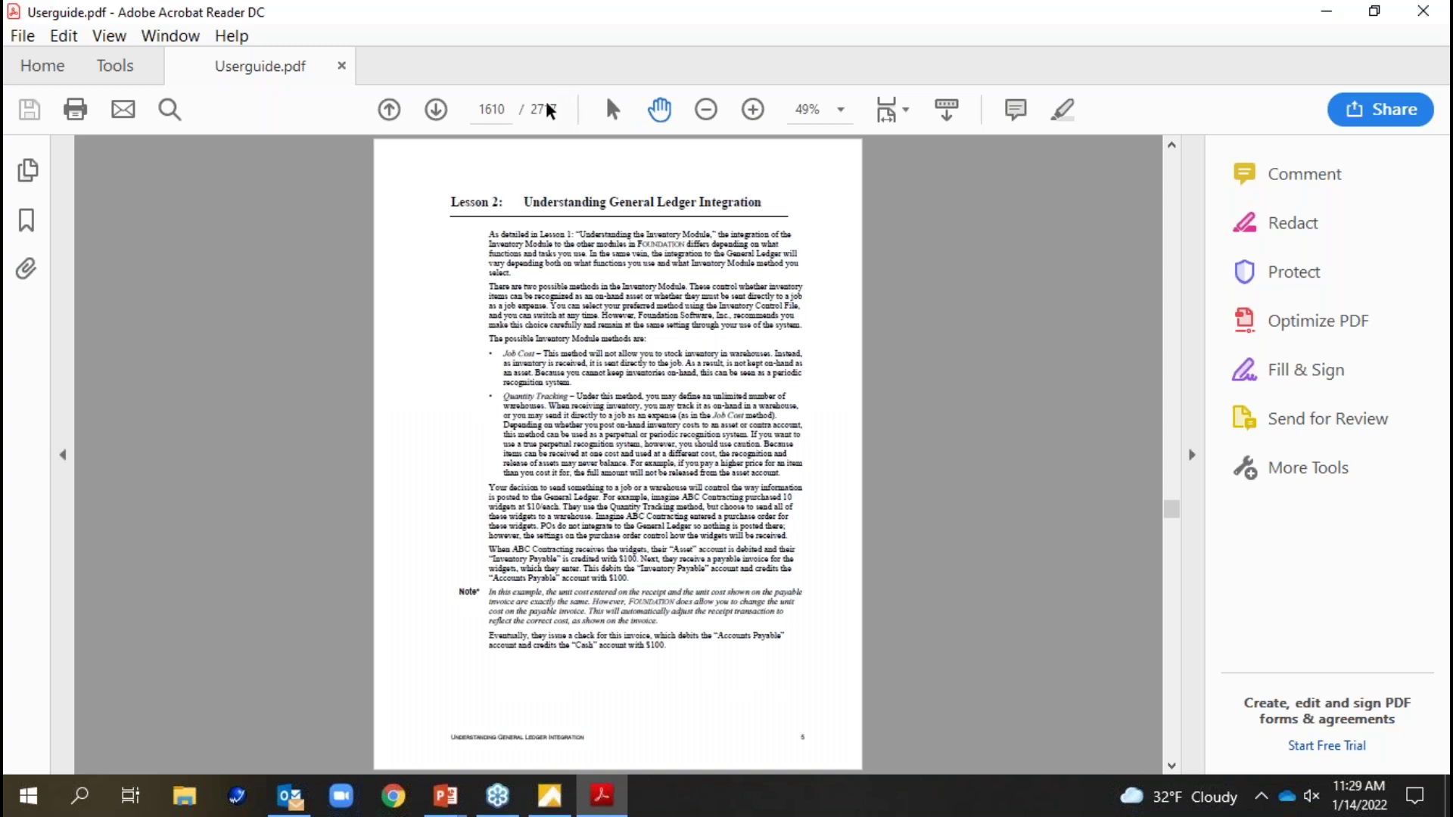
left_click(1424, 12)
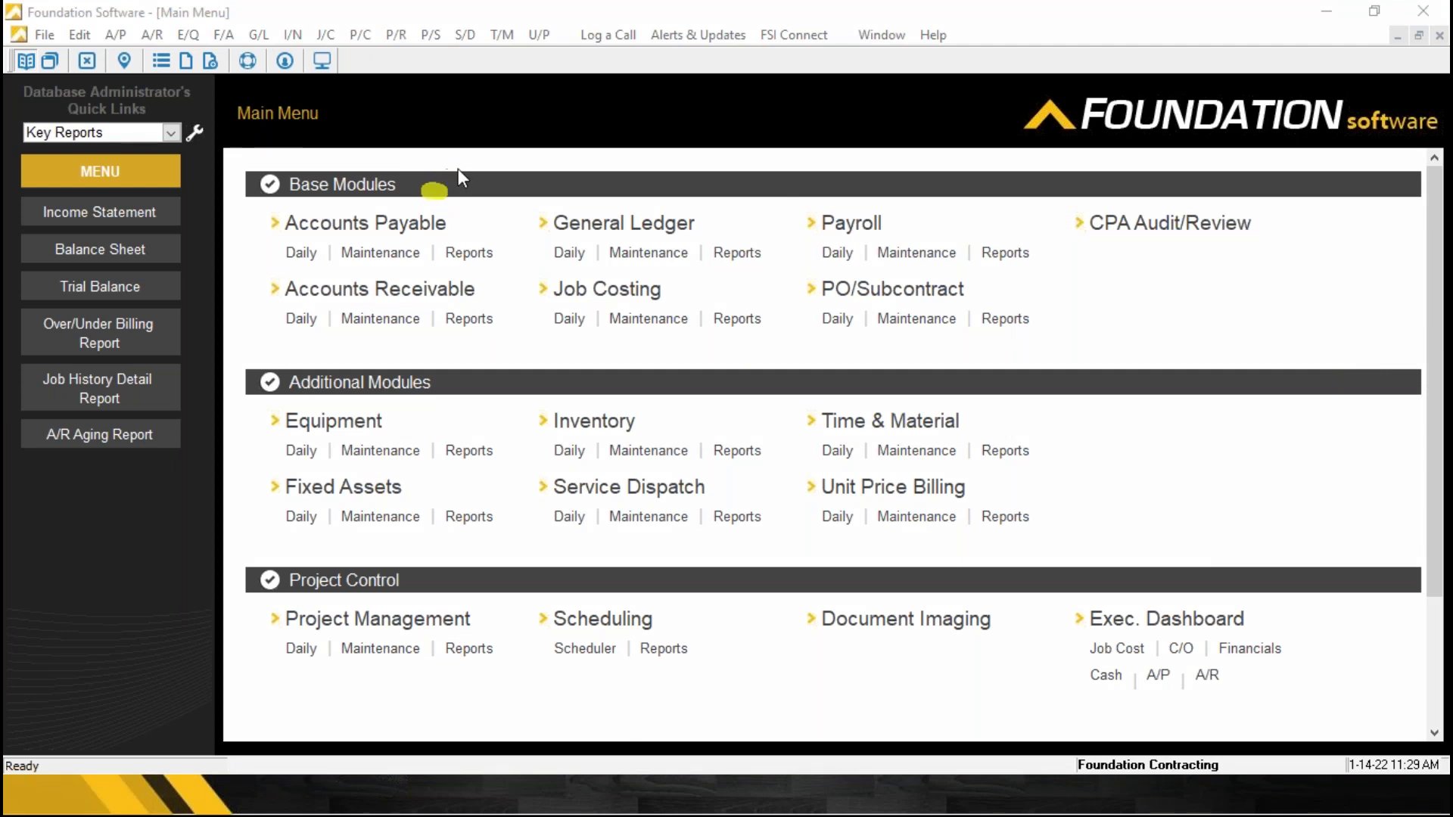
mouse_move(434, 189)
left_mouse_down()
mouse_move(458, 198)
mouse_move(296, 174)
mouse_move(355, 250)
mouse_move(419, 254)
mouse_move(276, 252)
mouse_move(454, 280)
mouse_move(443, 250)
left_mouse_up()
mouse_move(889, 185)
left_mouse_down()
mouse_move(916, 269)
mouse_move(946, 206)
left_mouse_up()
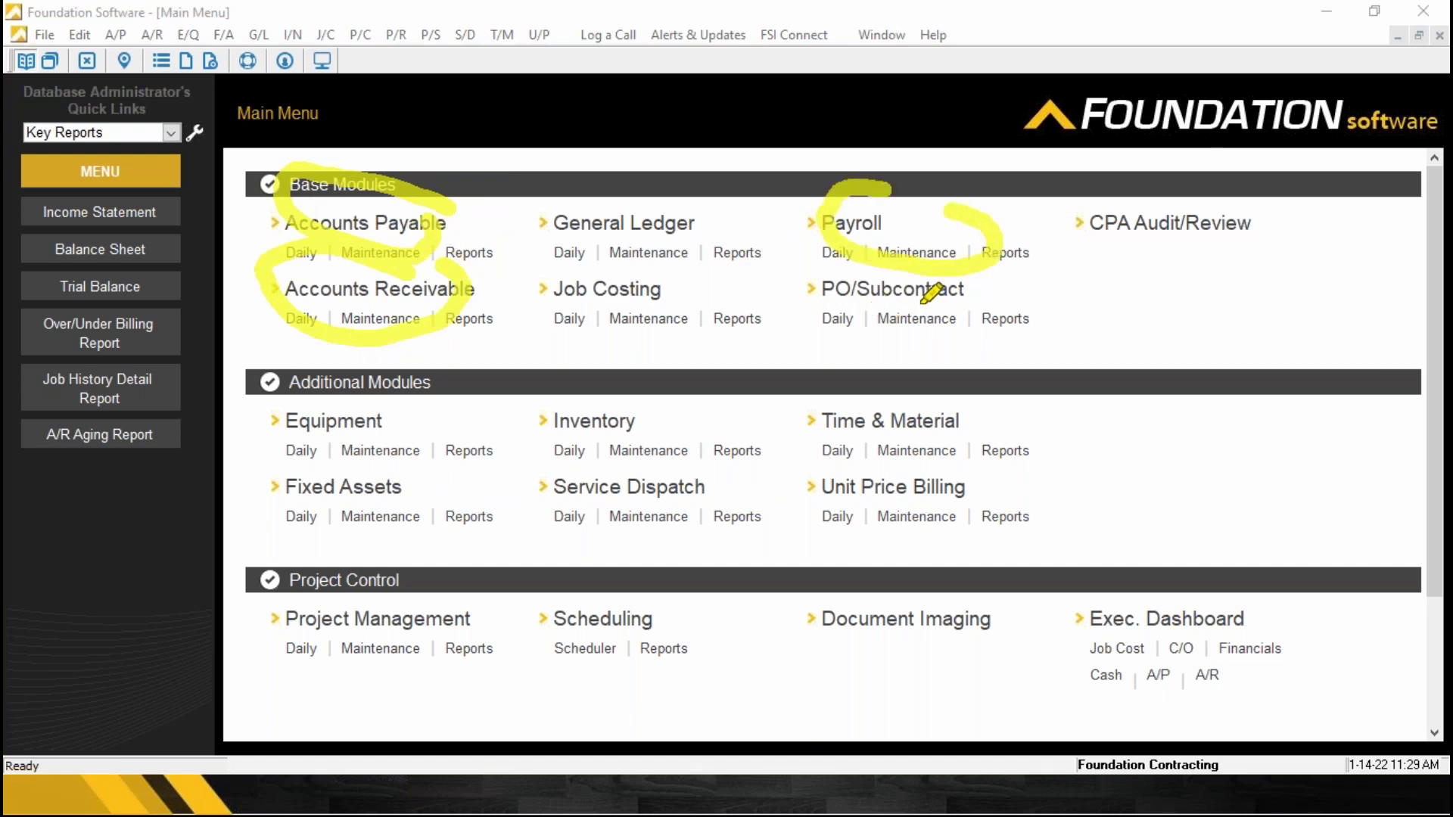
left_click_drag(869, 187, 991, 214)
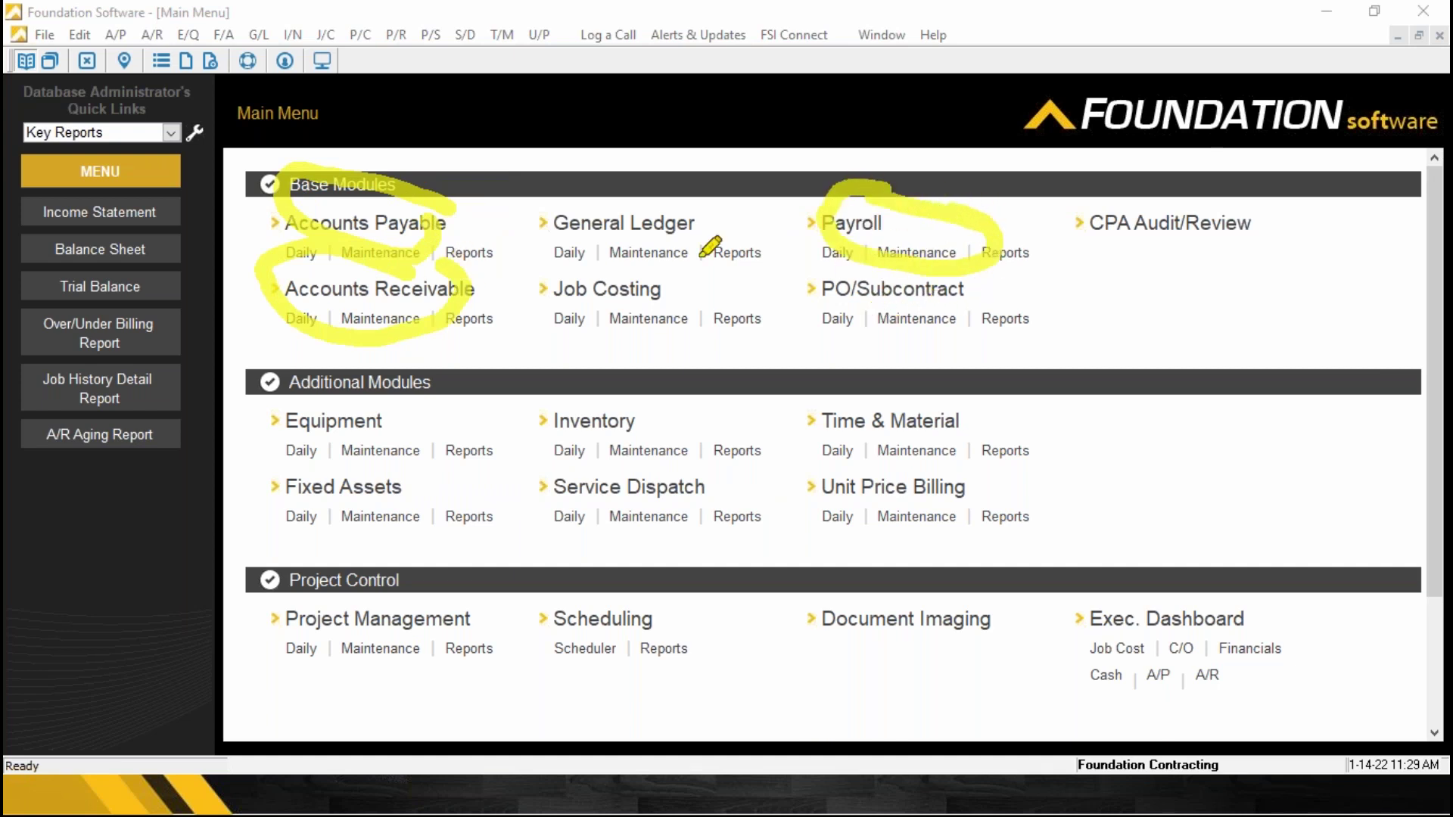
mouse_move(446, 223)
left_mouse_down()
mouse_move(475, 161)
mouse_move(613, 189)
mouse_move(628, 214)
left_mouse_up()
mouse_move(825, 231)
left_mouse_down()
mouse_move(780, 147)
mouse_move(638, 203)
mouse_move(649, 291)
mouse_move(738, 390)
mouse_move(662, 292)
left_mouse_up()
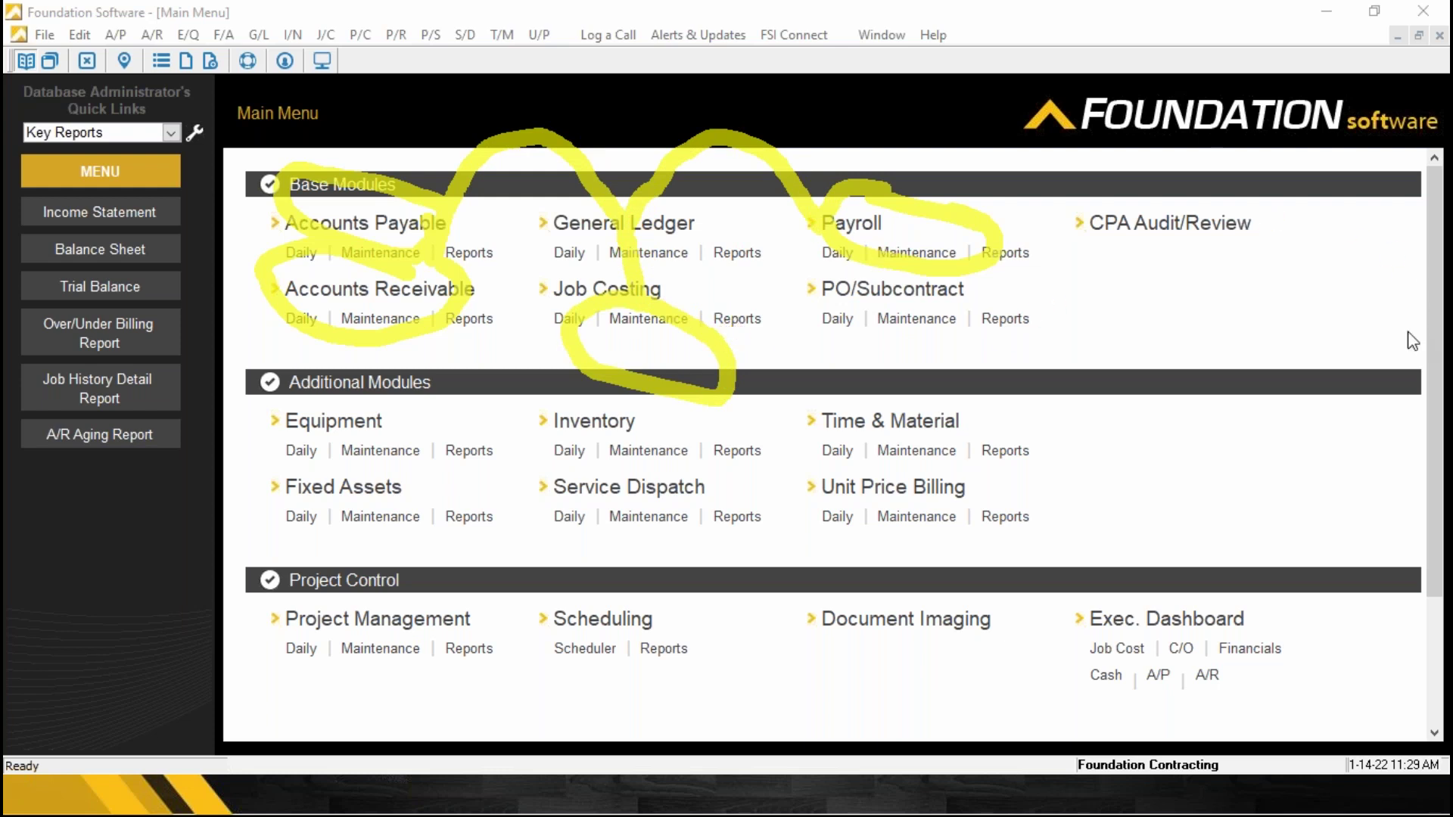
left_click(1360, 471)
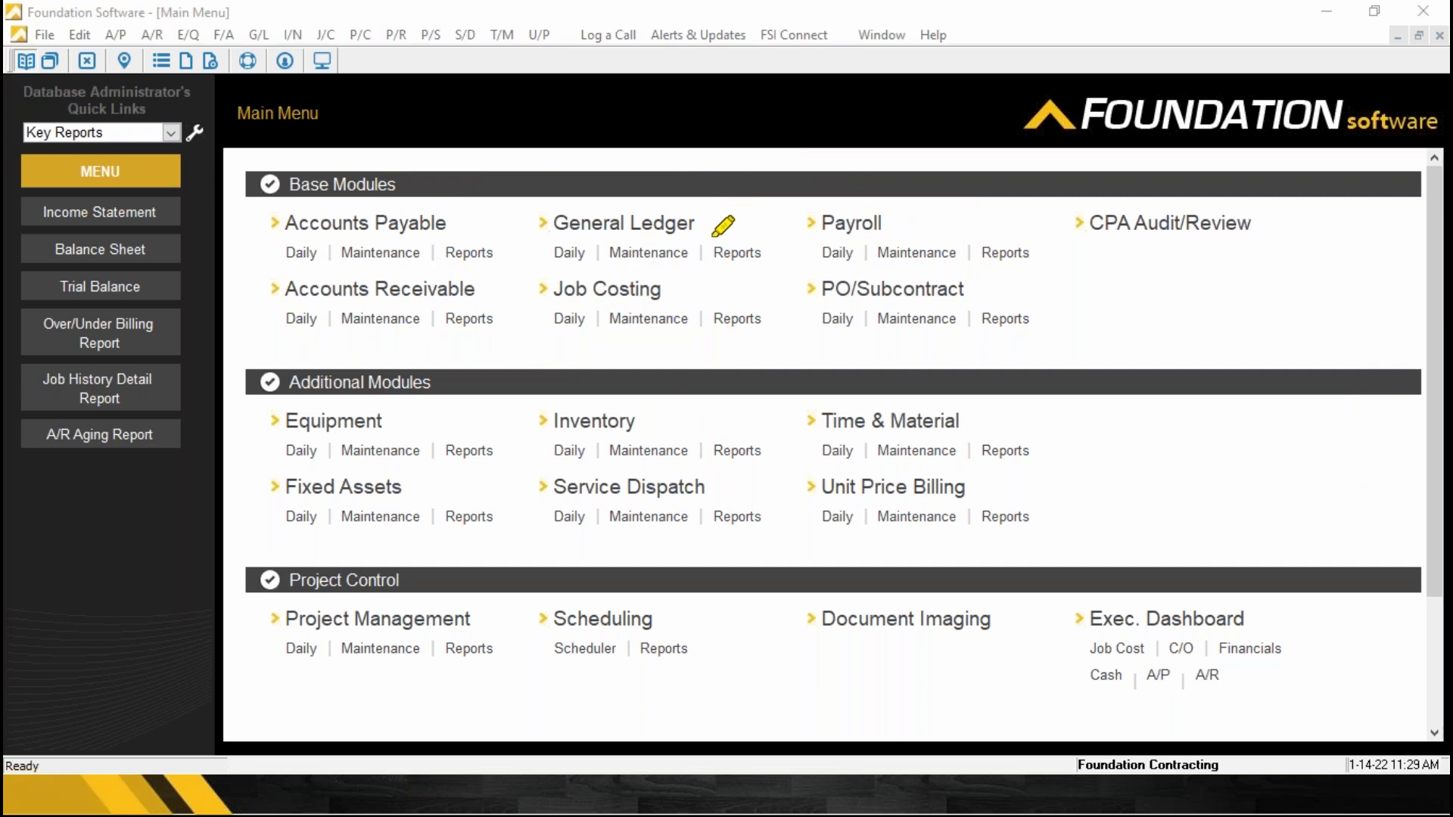
mouse_move(672, 250)
left_mouse_down()
mouse_move(579, 254)
mouse_move(696, 244)
left_mouse_up()
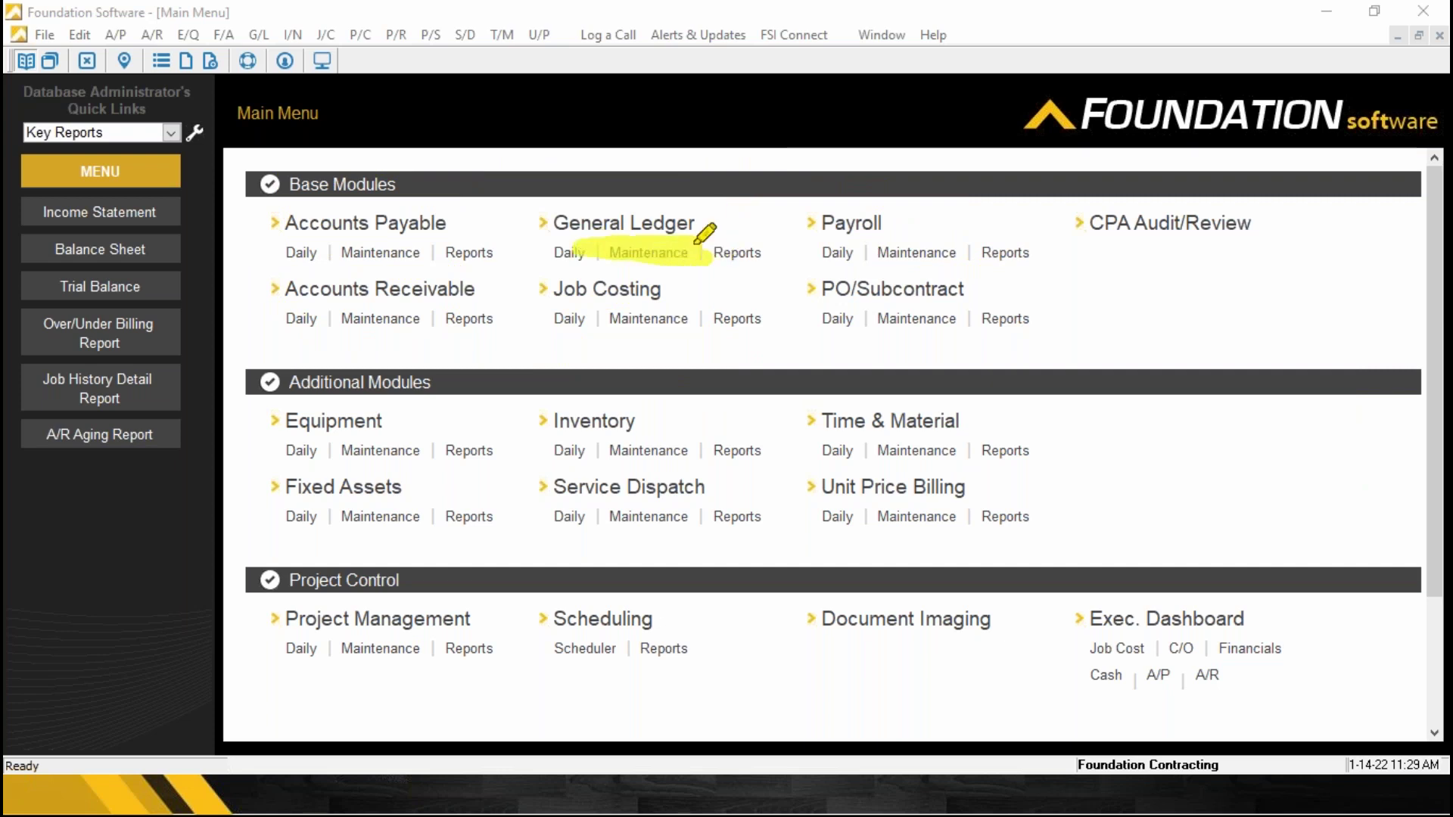
left_click_drag(602, 241, 570, 246)
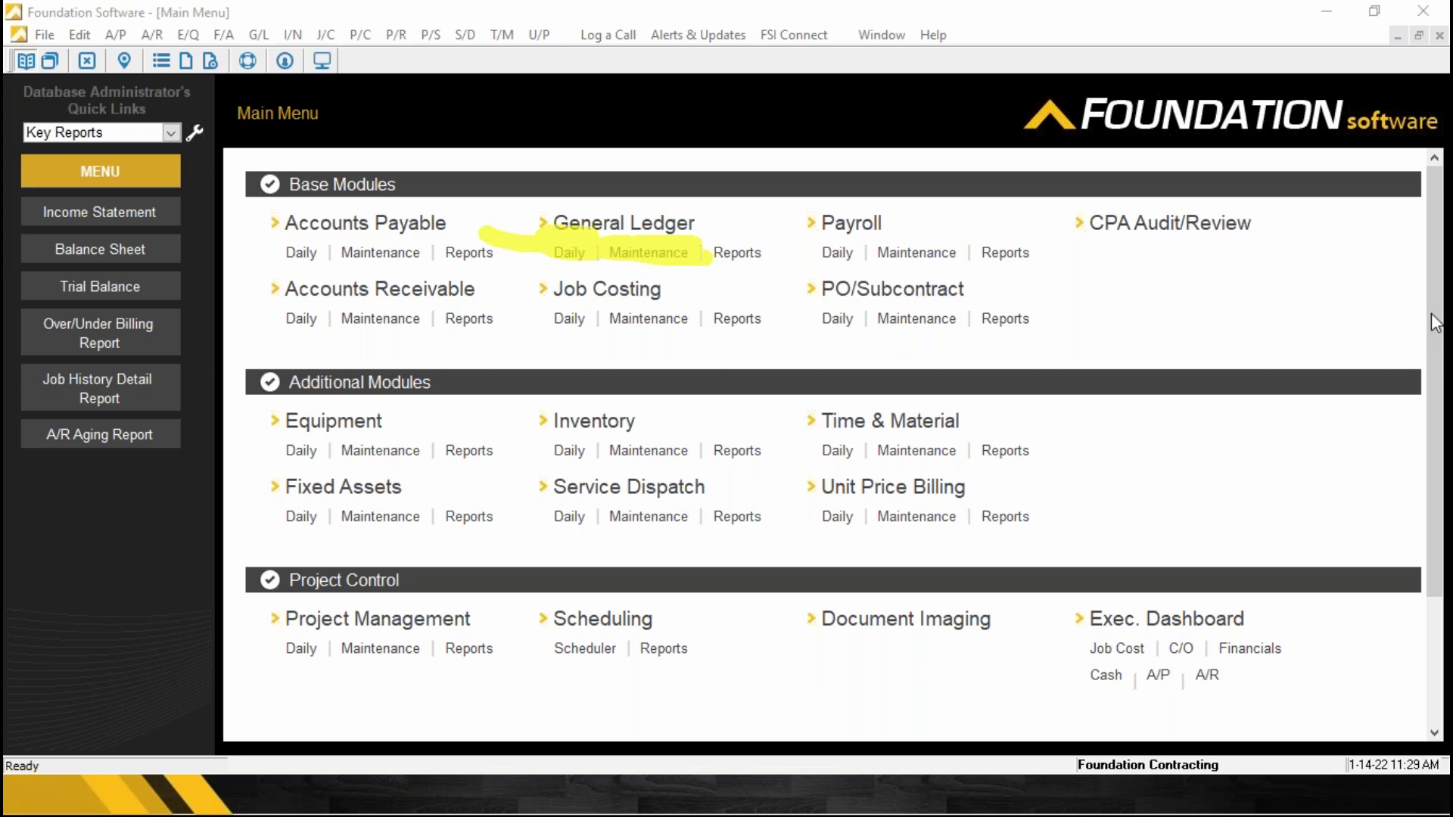
key("e")
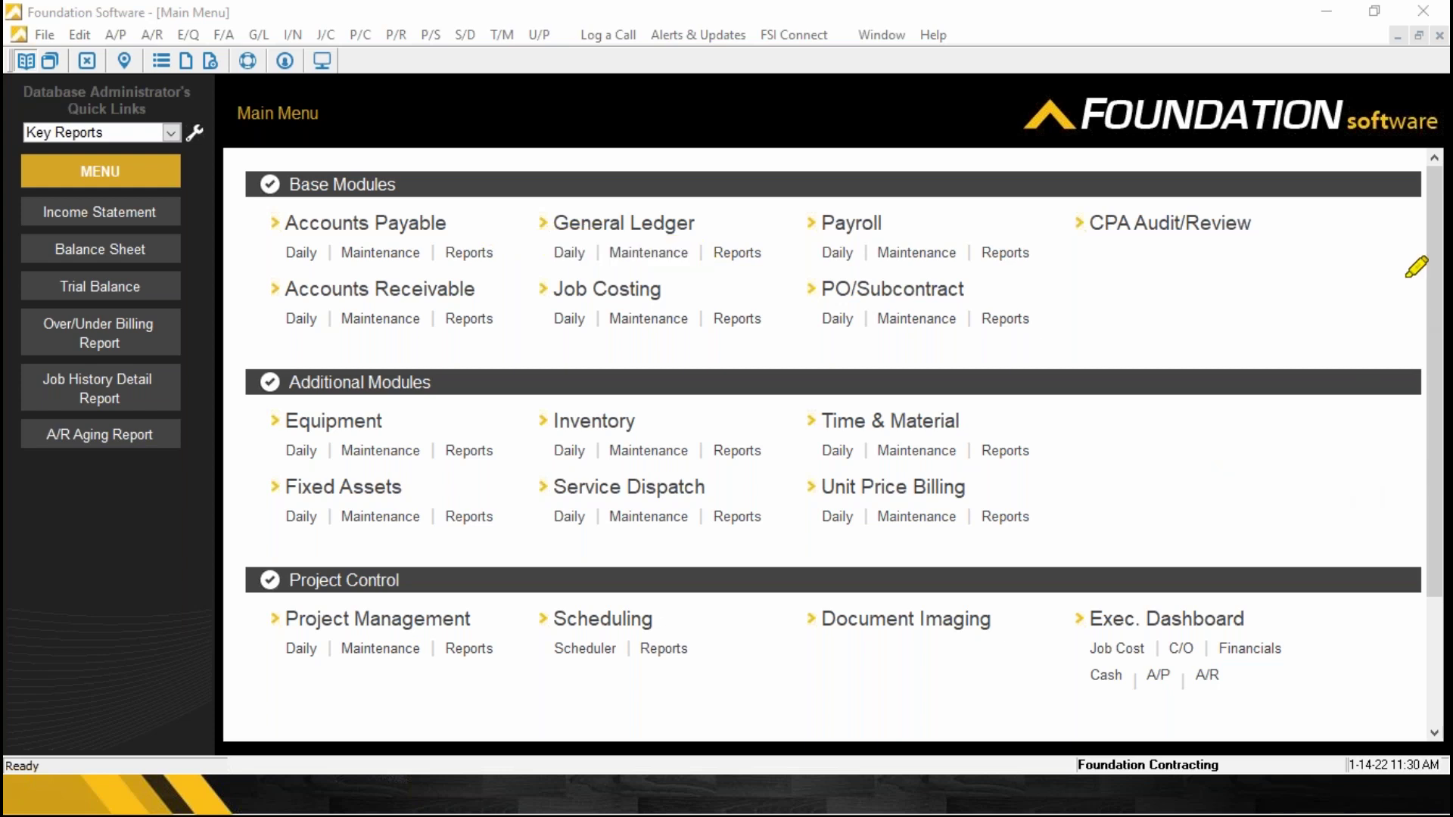
key("Escape")
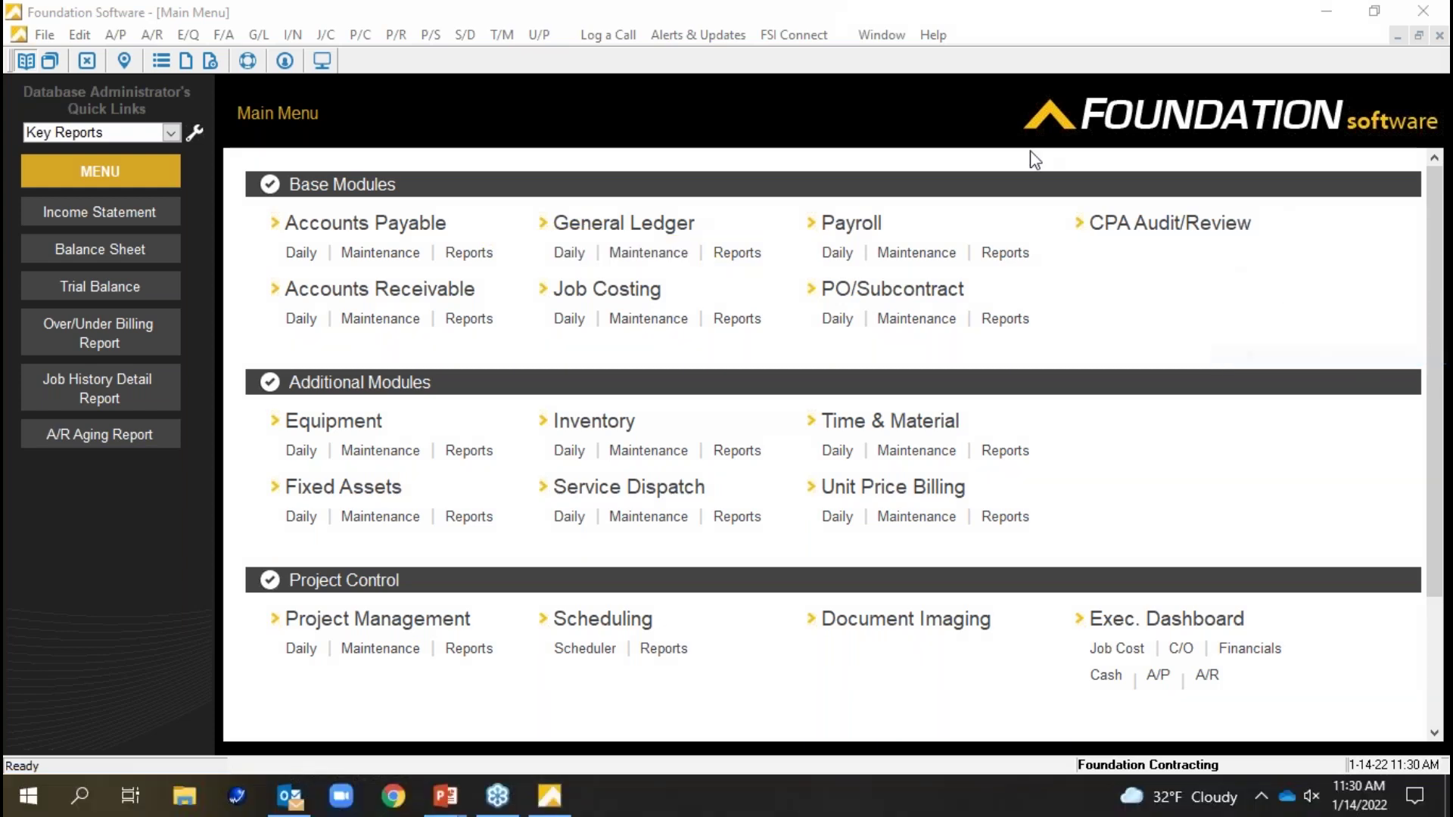
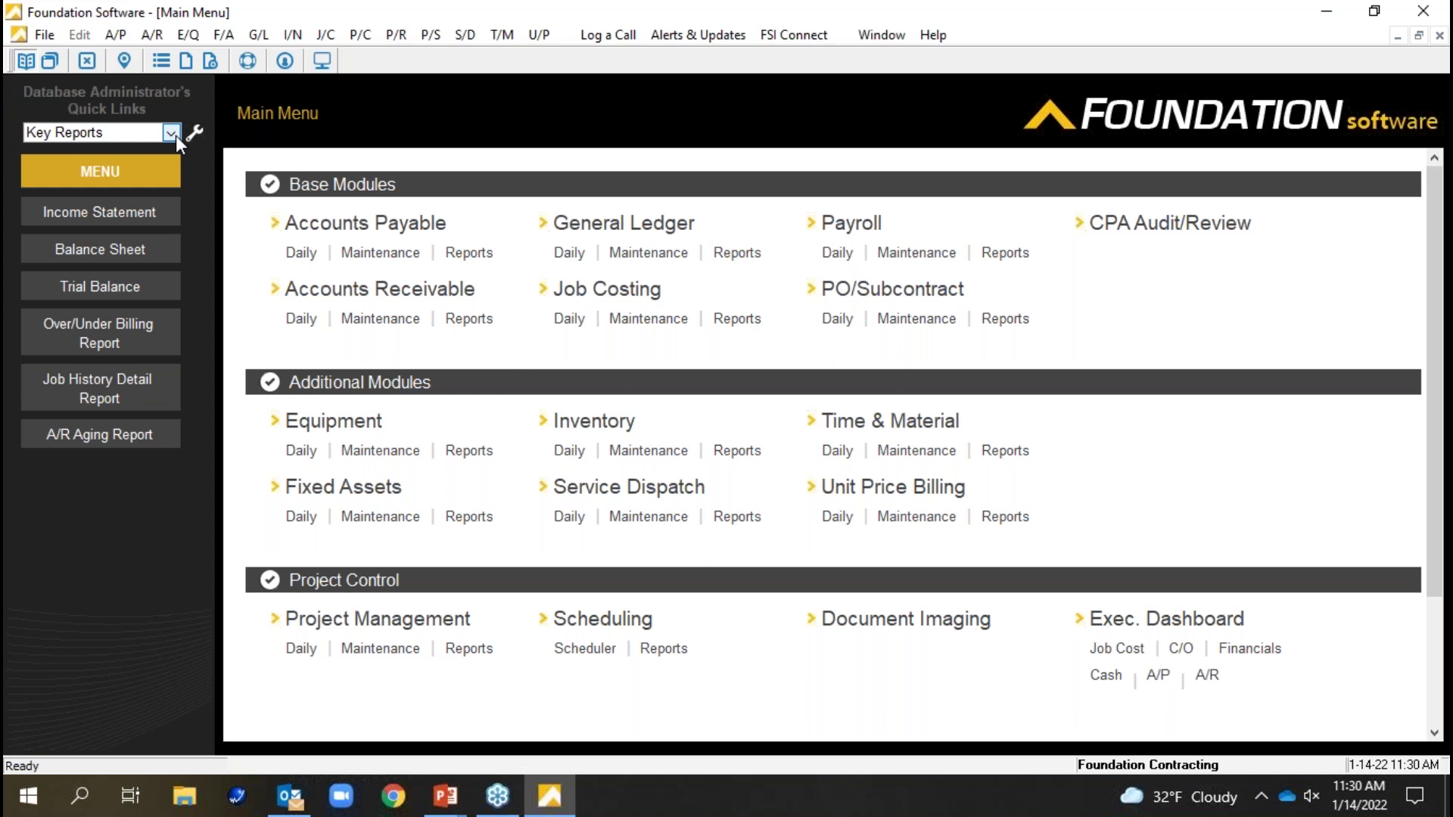
- Look over the General Ledger reports, return to the main menu, and open the Accounts Receivable Full Invoice Report
left_click(738, 255)
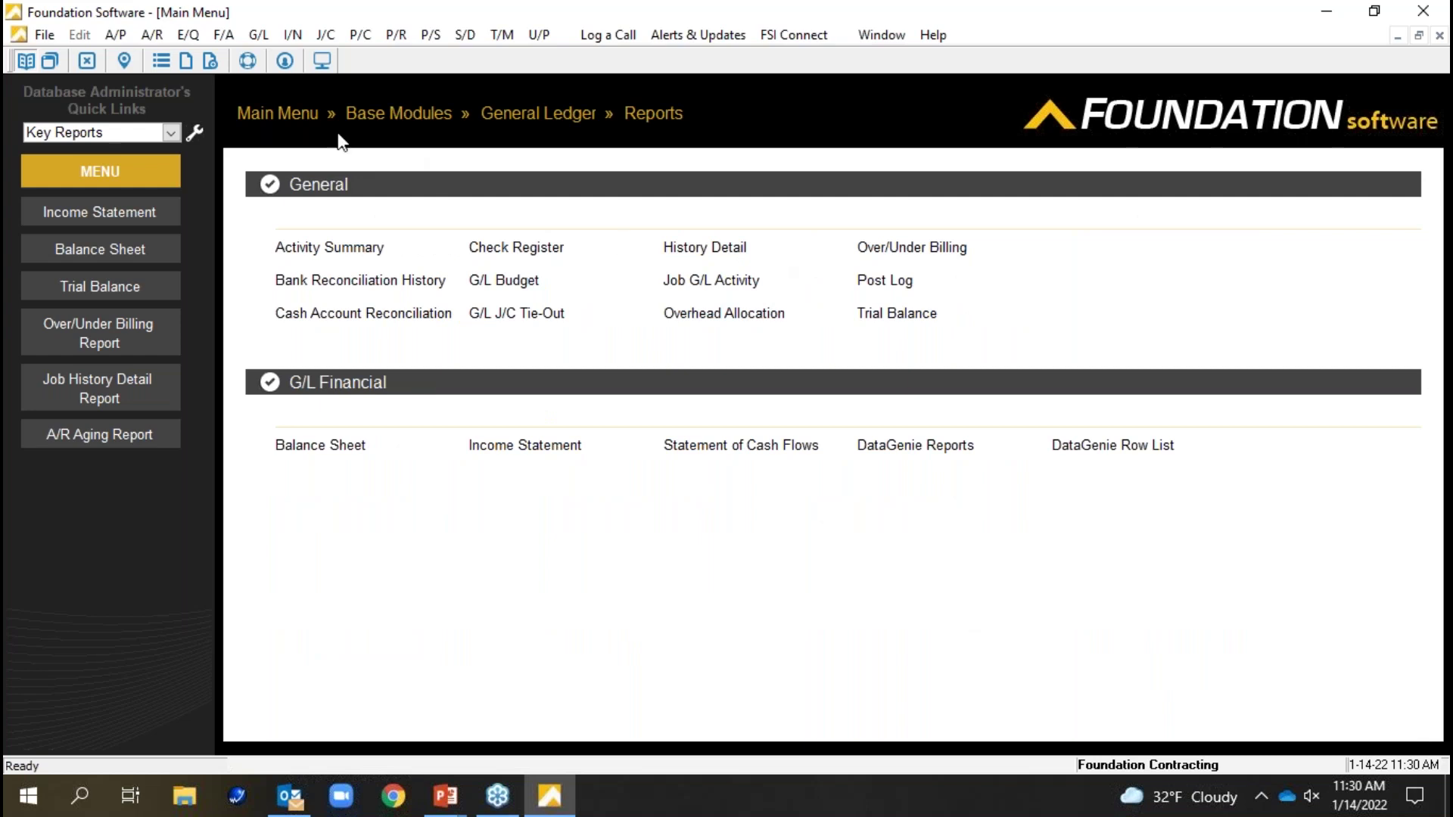
left_click(316, 115)
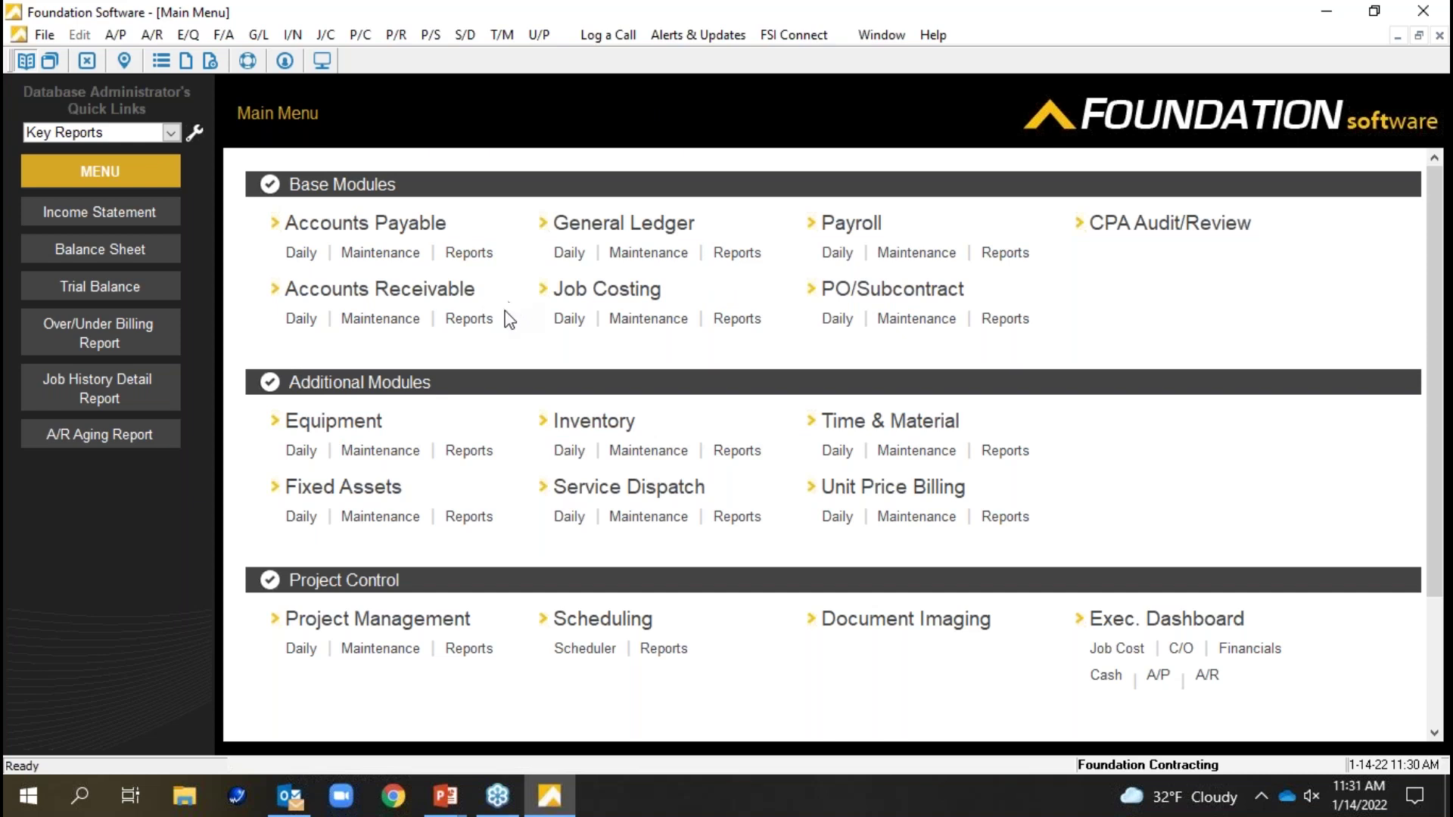
left_click(486, 325)
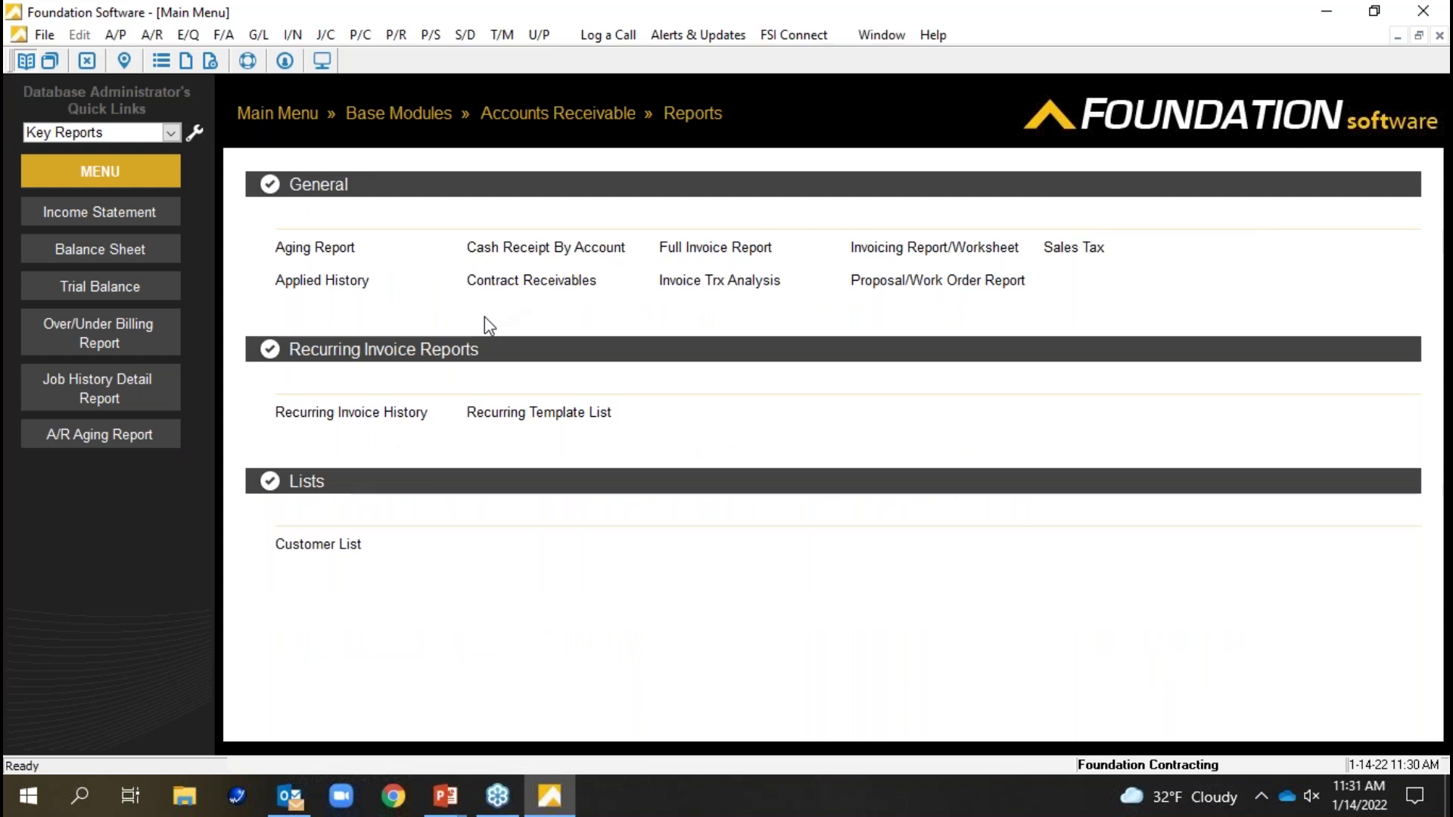
left_click(715, 250)
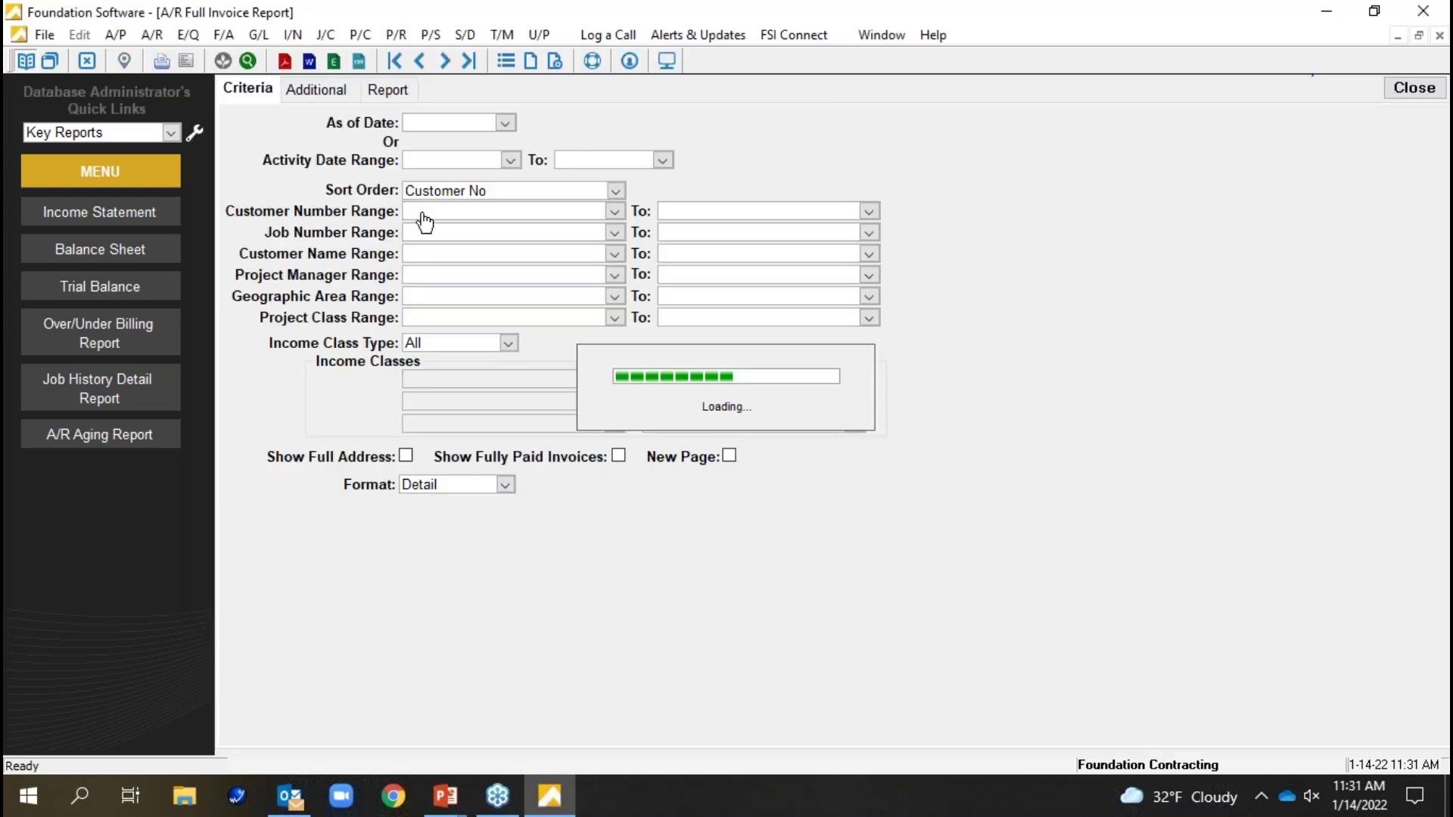
- Clear the activity date range, customer number range and project class range from the A/R Full Invoice Report criteria
left_click(480, 158)
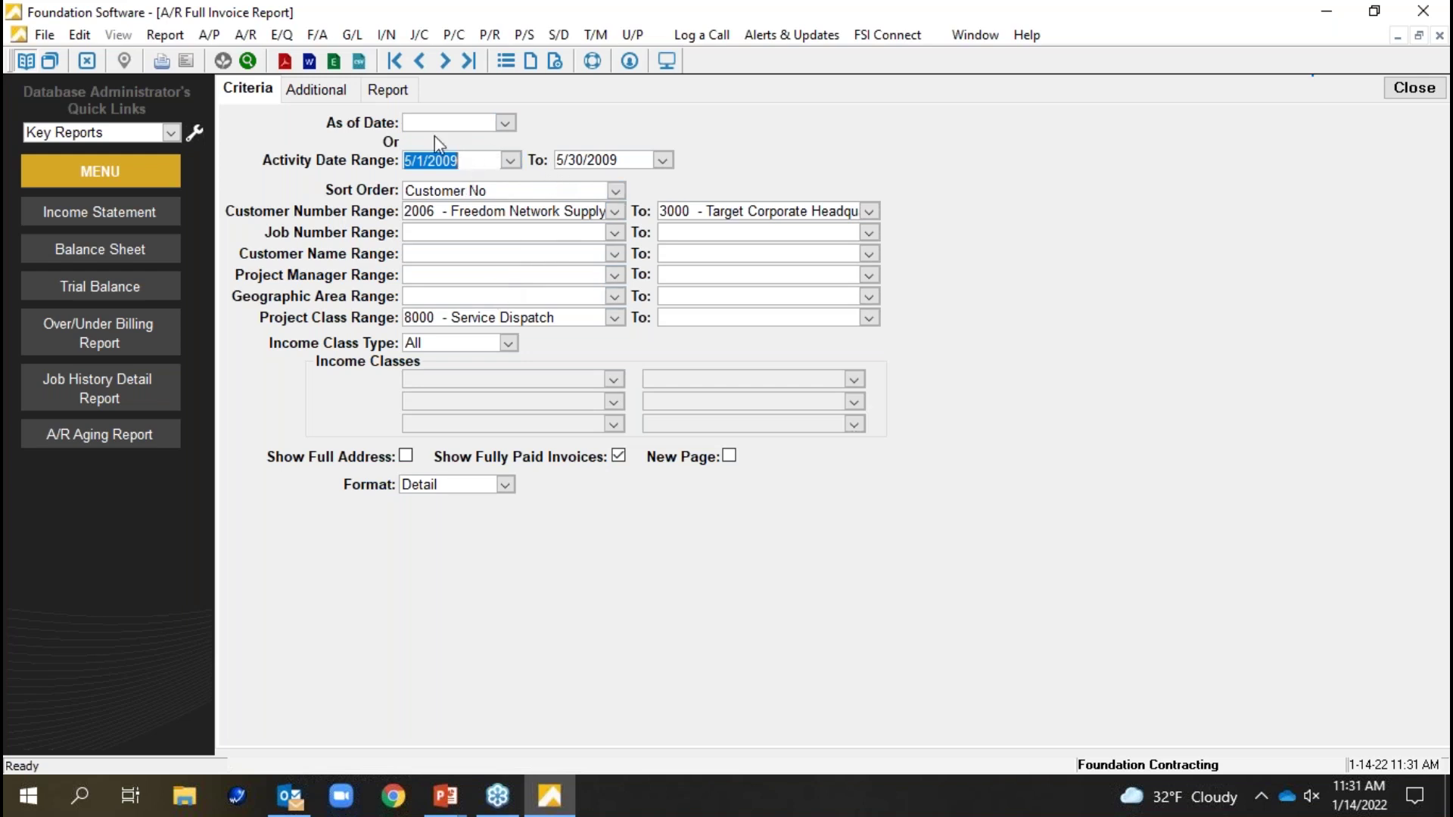
left_click(591, 155)
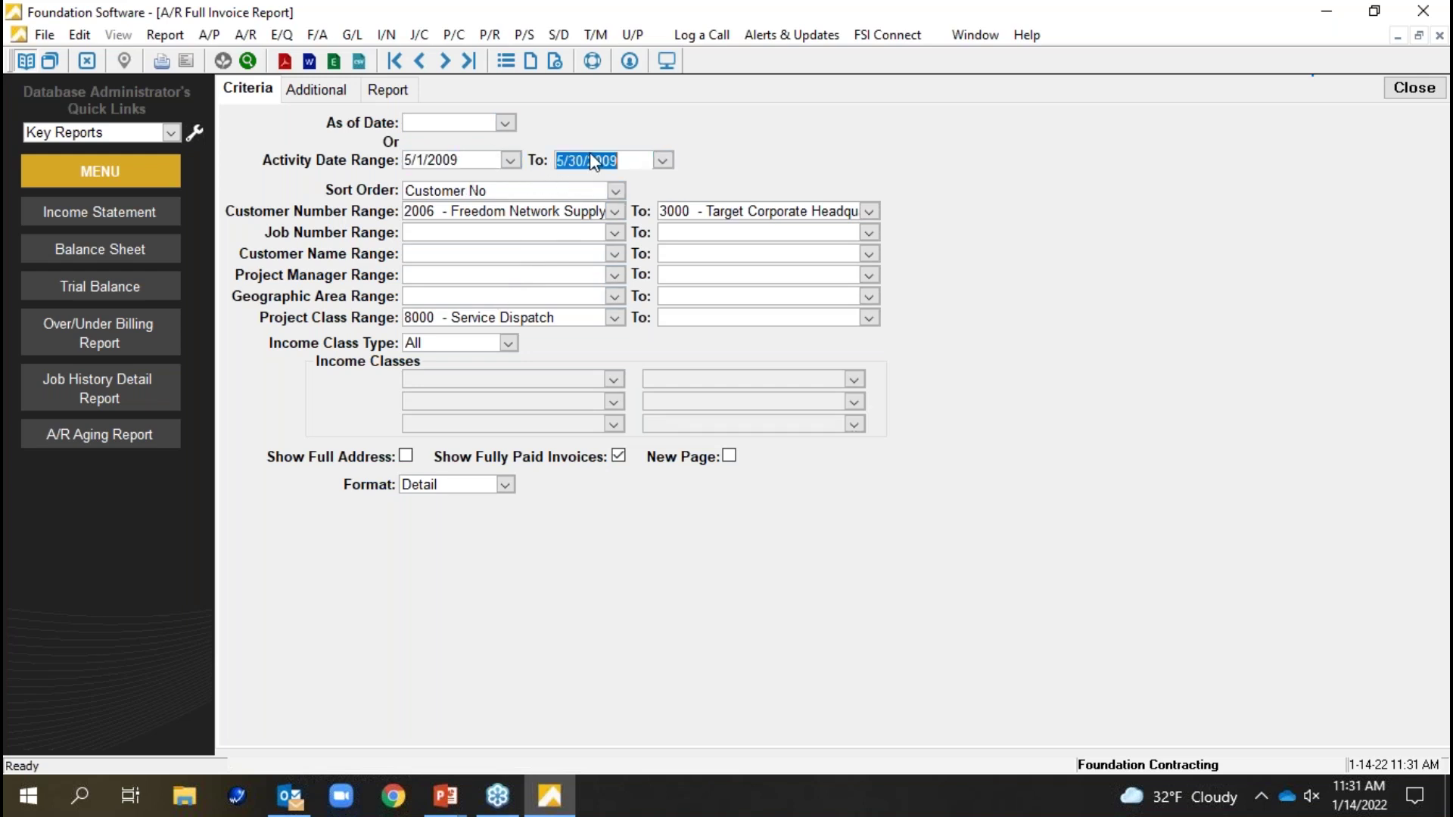
key("Delete")
left_click(474, 158)
key("Delete")
left_click(549, 216)
key("Delete")
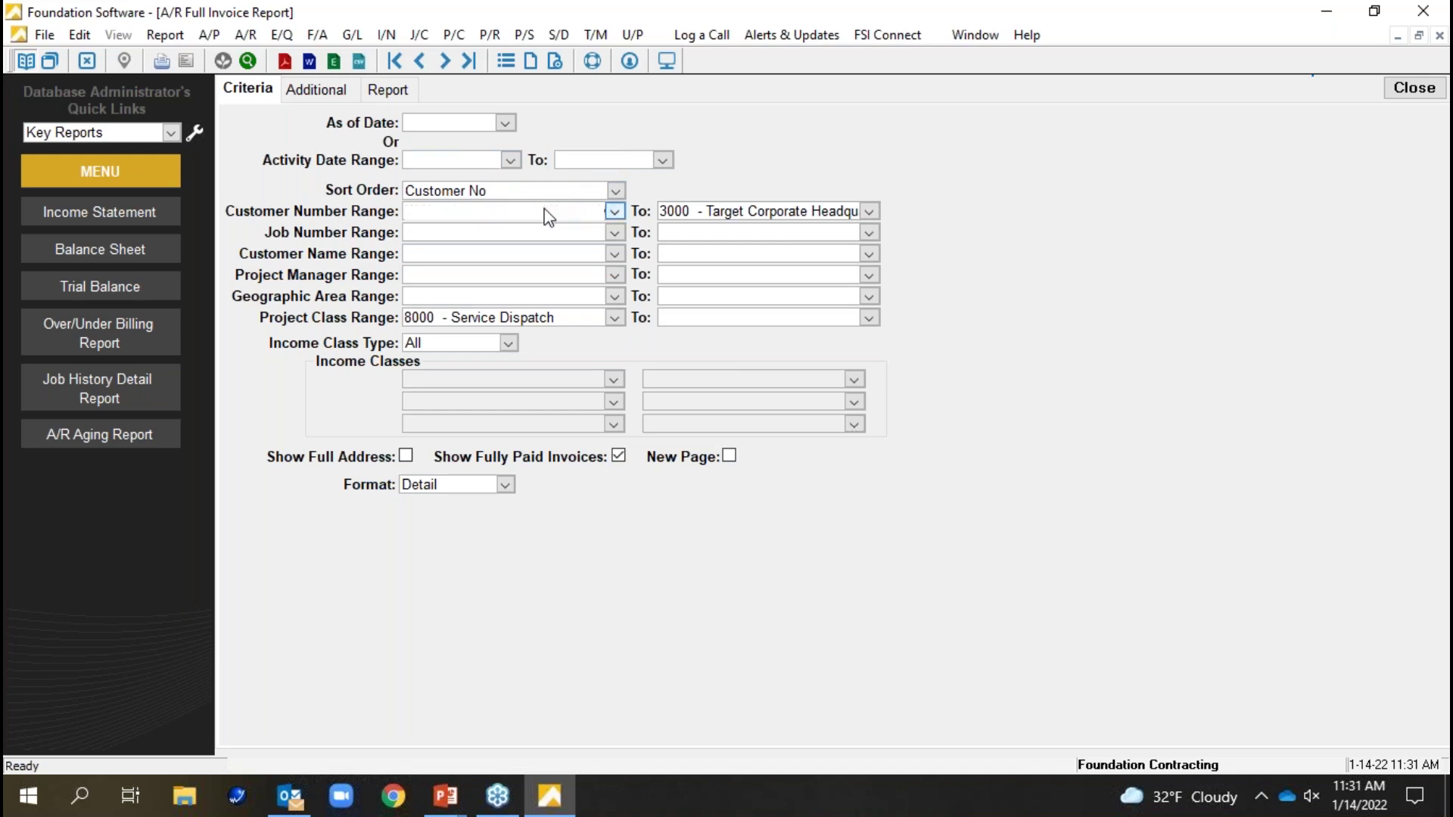
left_click(687, 215)
key("Delete")
left_click(597, 318)
key("Delete")
left_click(519, 213)
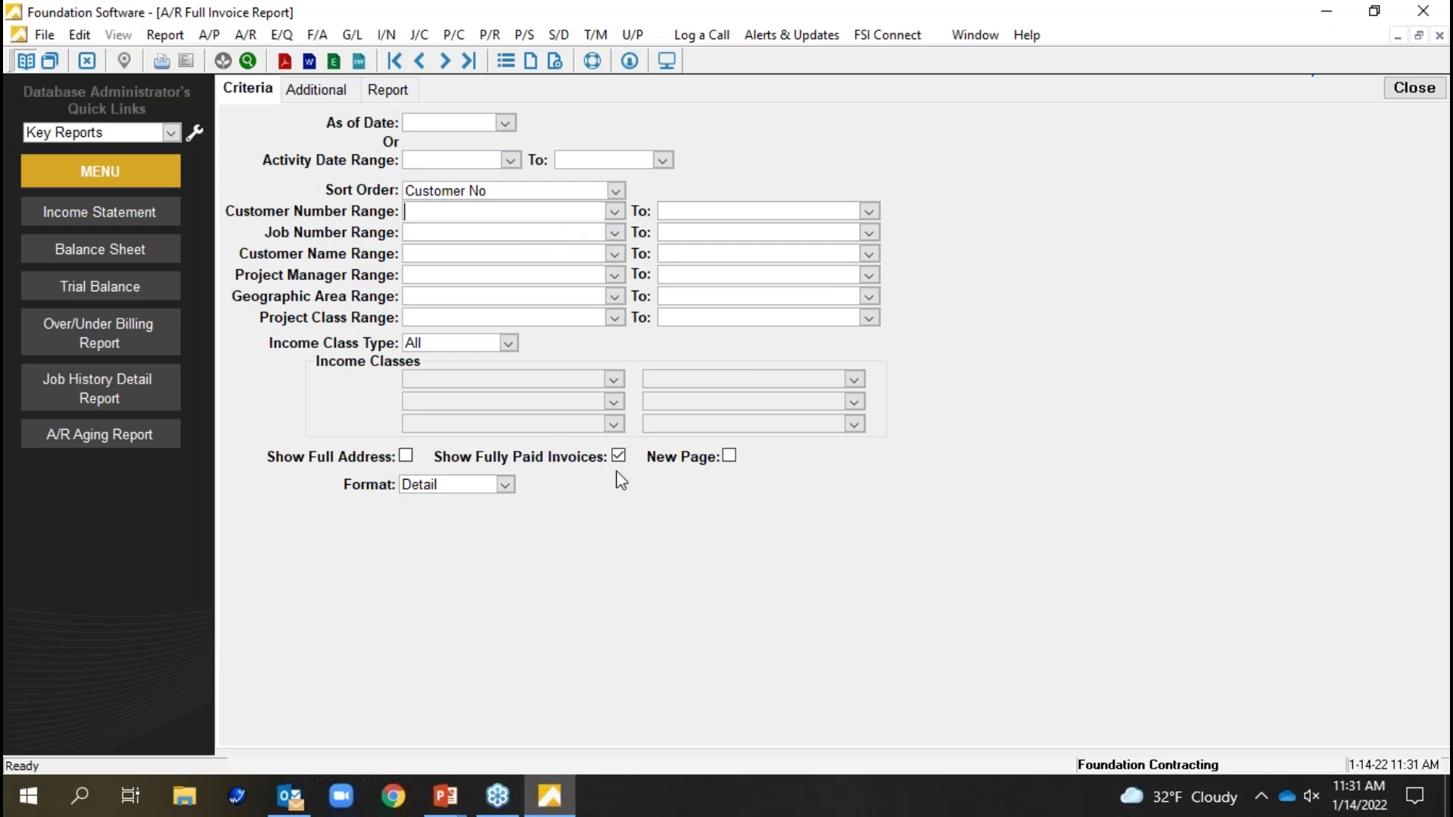
- Include full addresses, set the as-of date to 1/14/2022, and generate the A/R Full Invoice Report
left_click(407, 456)
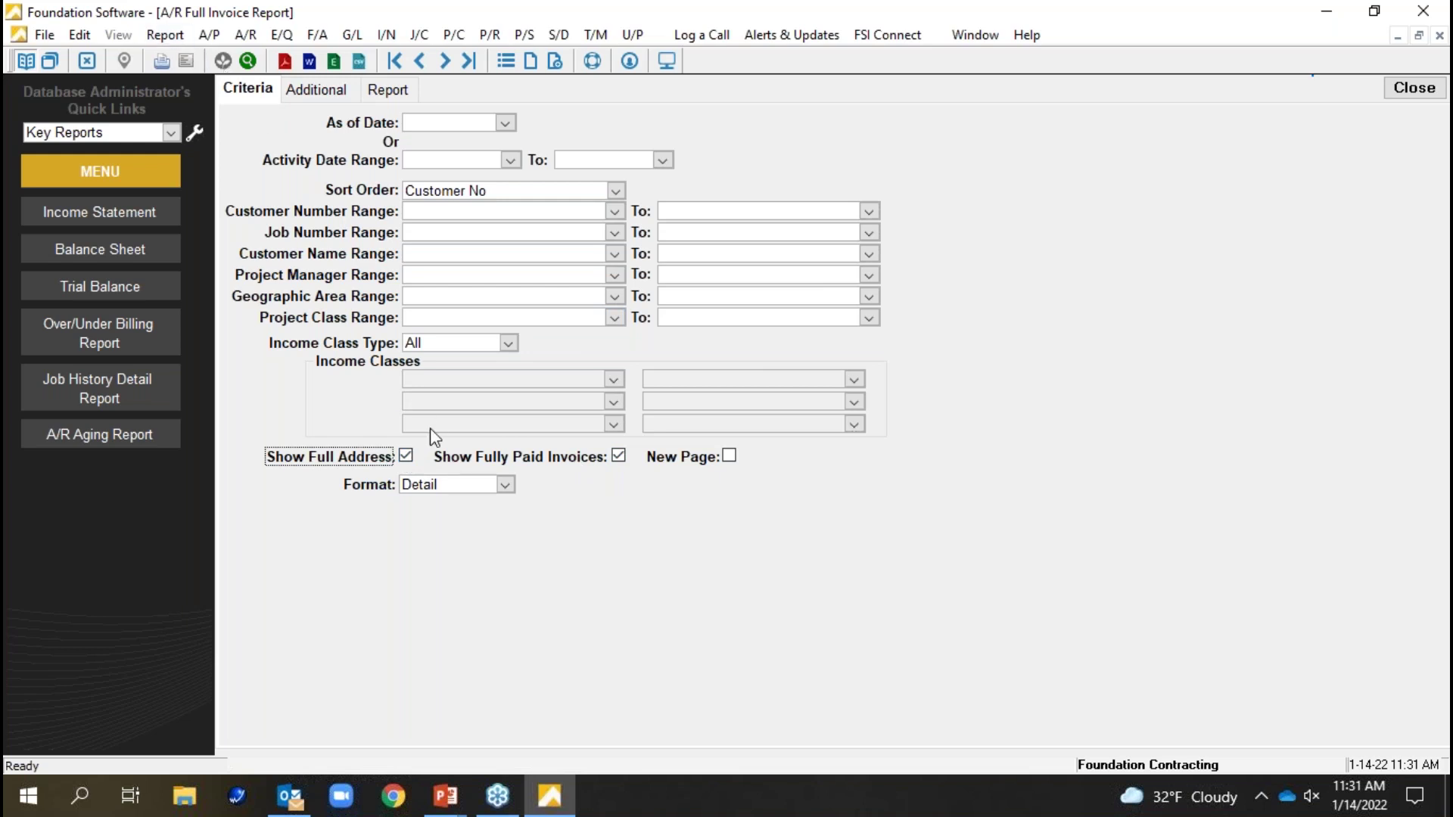
left_click(165, 35)
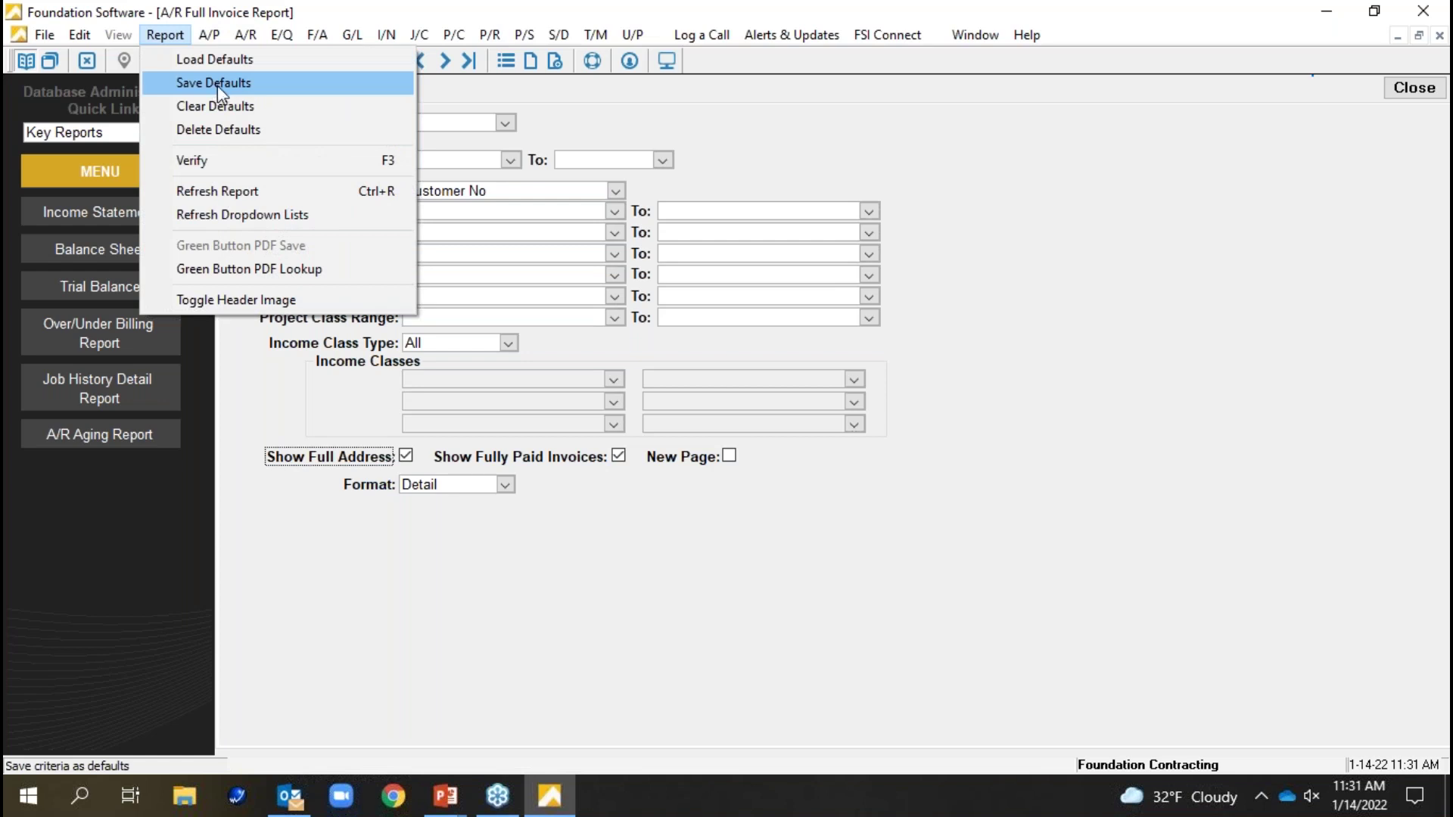
left_click(476, 129)
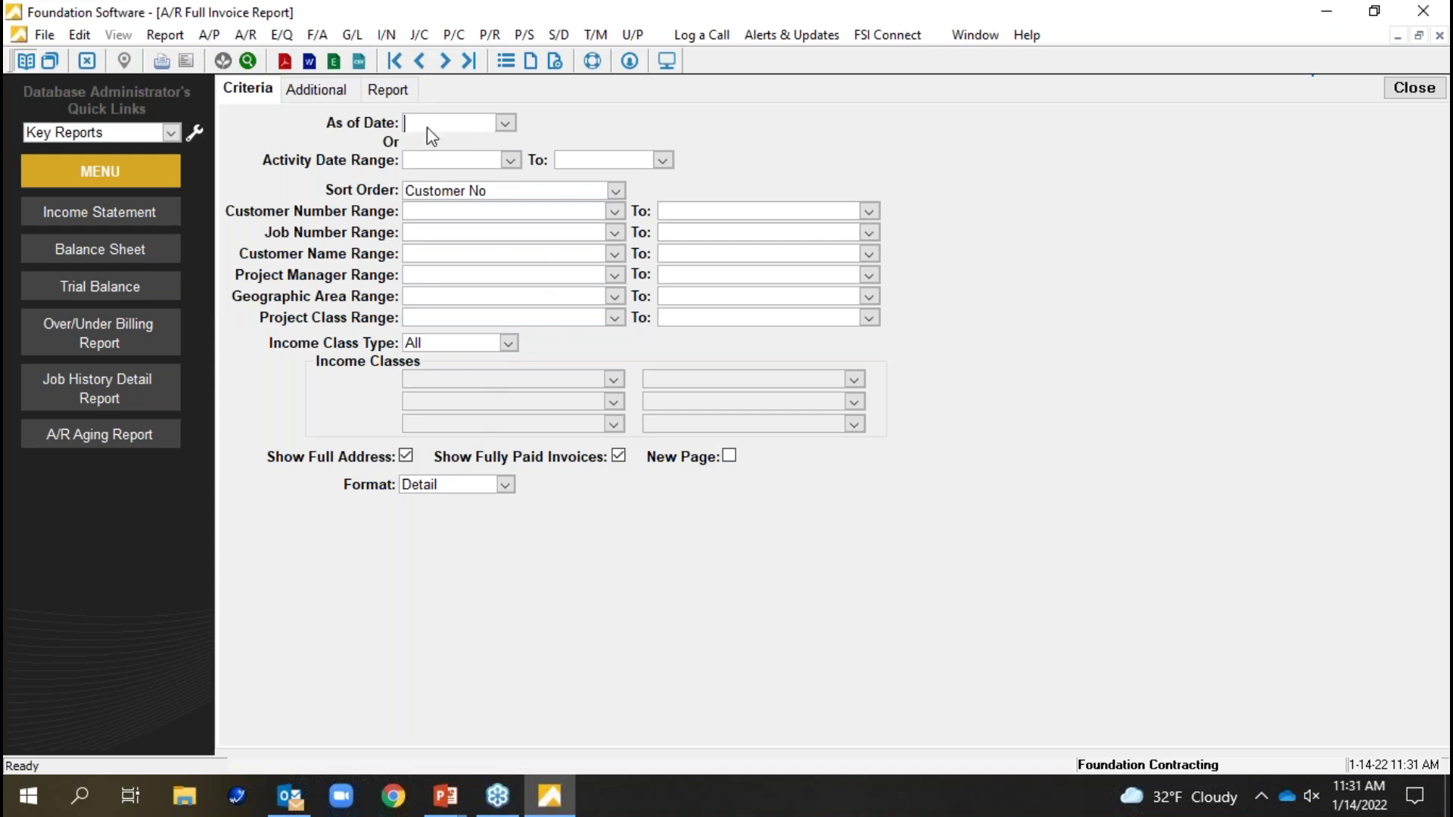
left_click(506, 122)
left_click(587, 225)
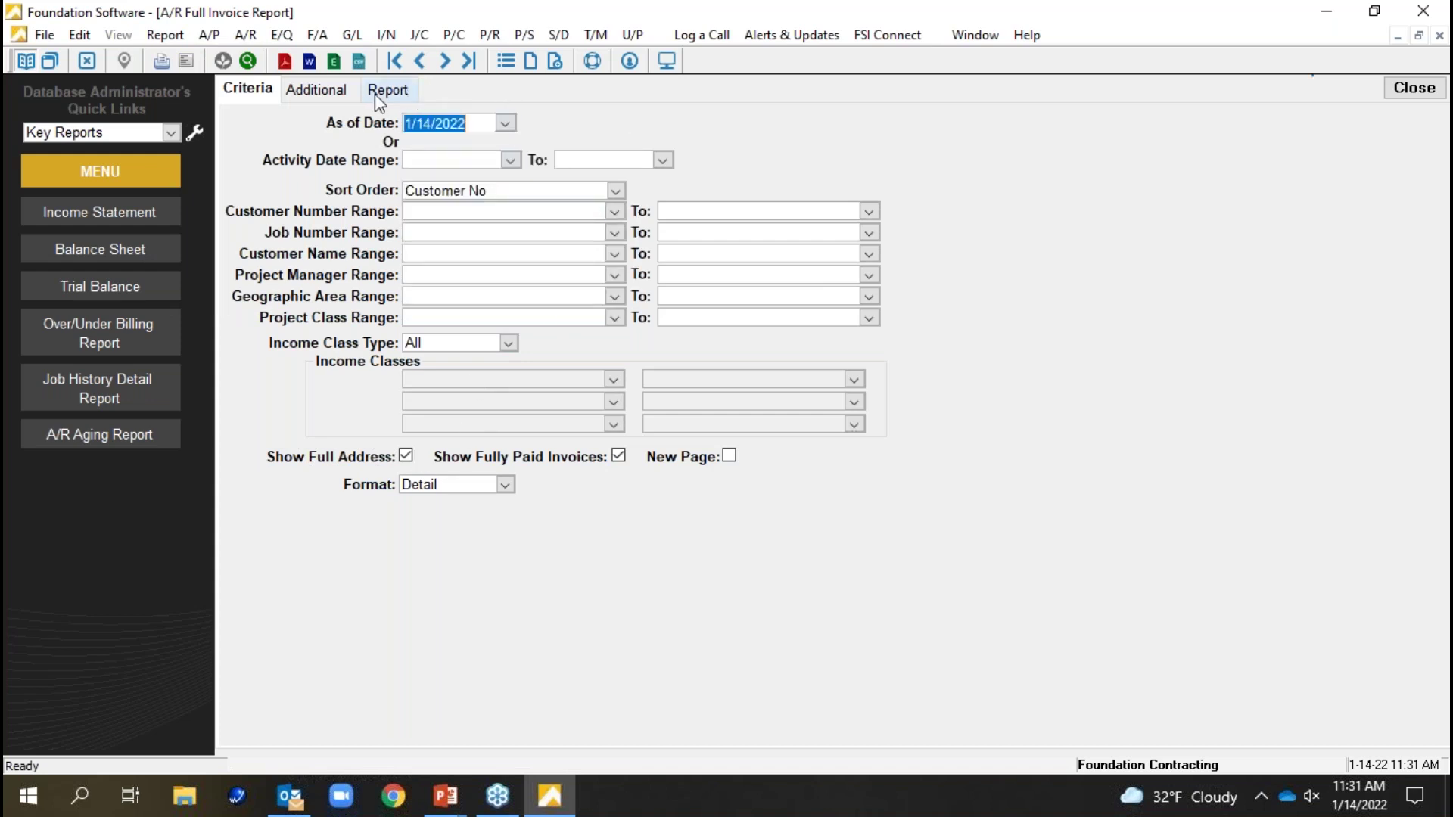
left_click(387, 89)
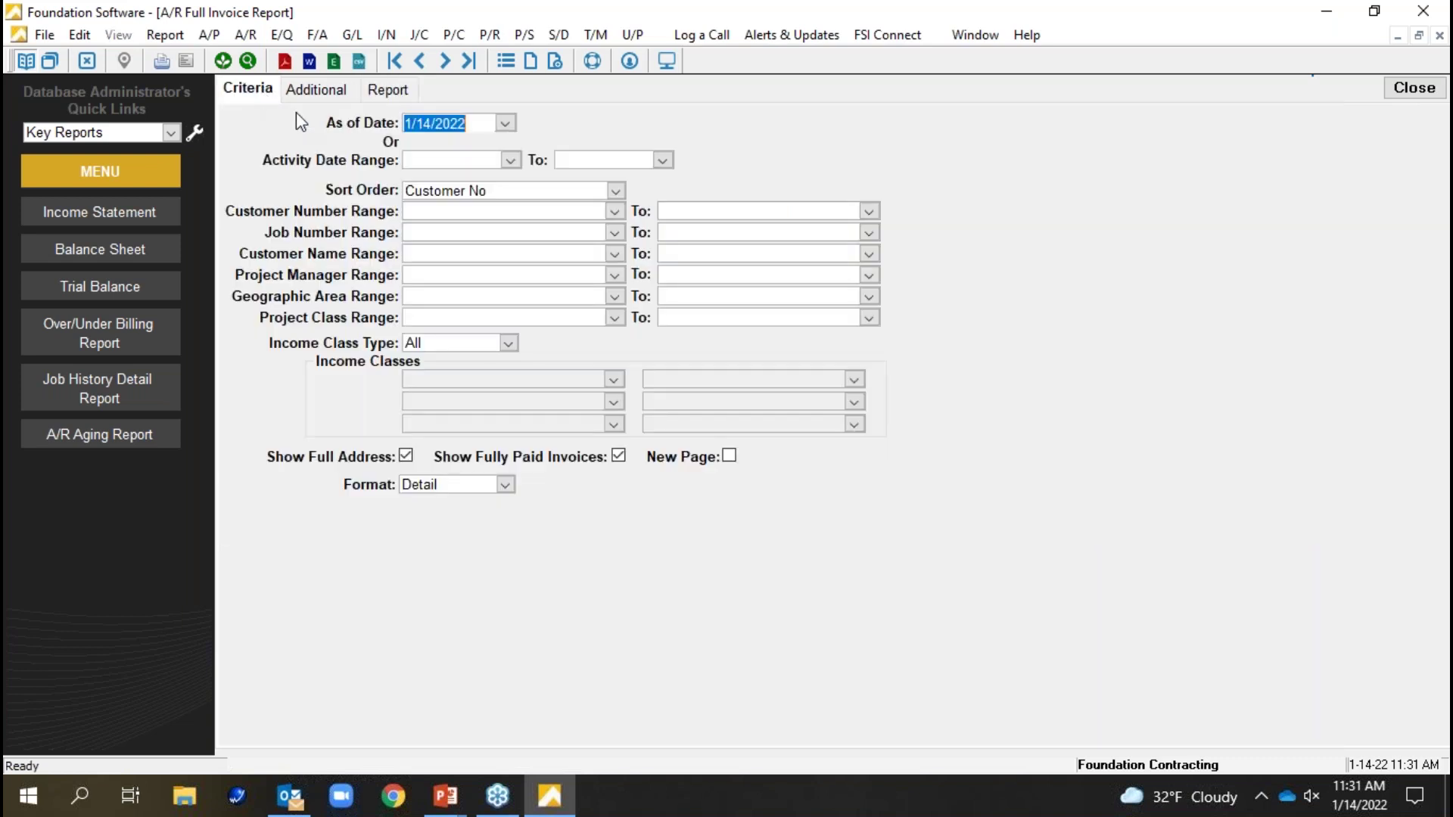
- Try generating the report from job 95001 - Harrison Street Bridge, and clear that job from the criteria
left_click(509, 233)
left_click(615, 232)
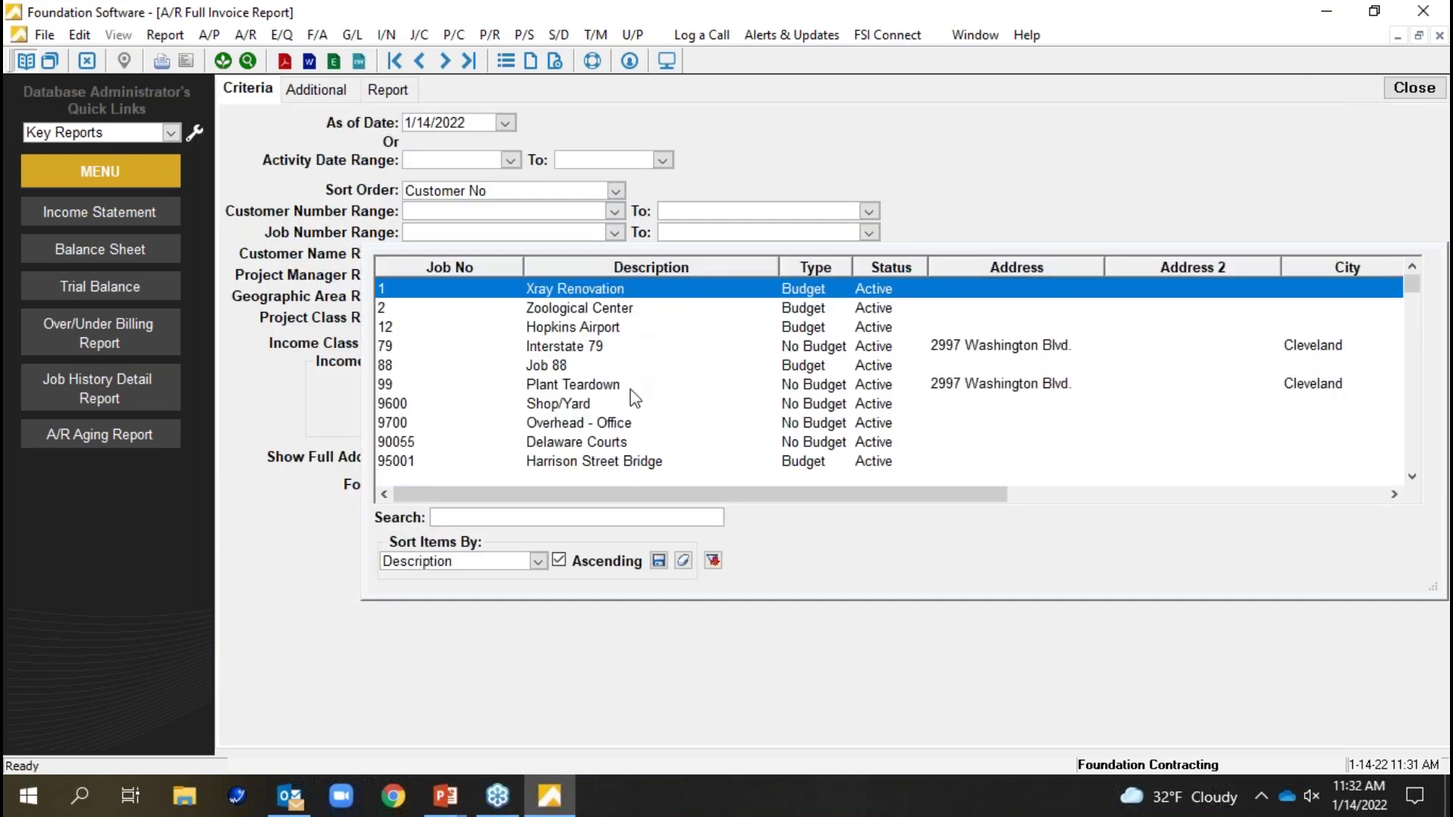
left_click(634, 461)
left_click(405, 97)
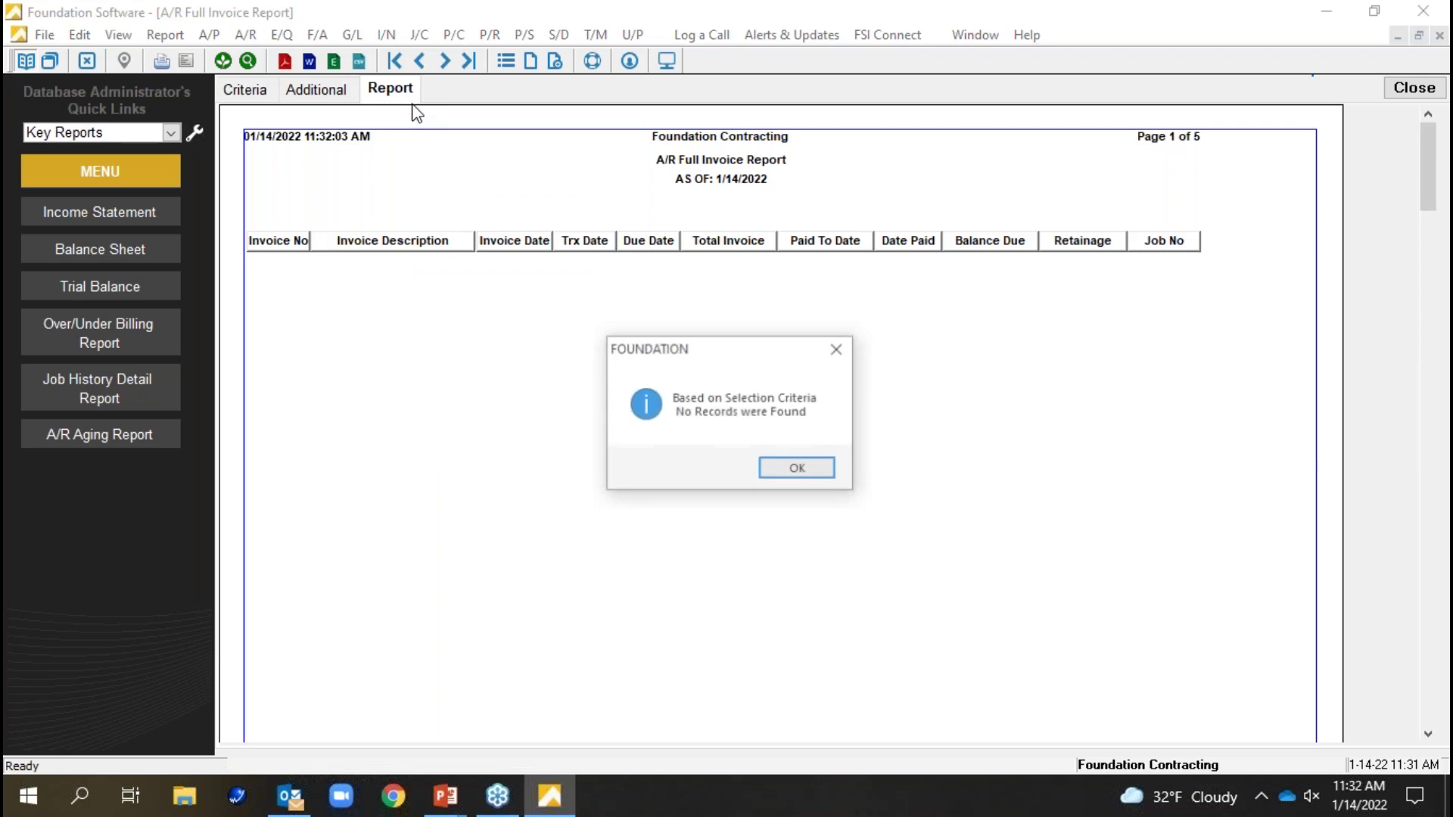
left_click(801, 468)
left_click(250, 90)
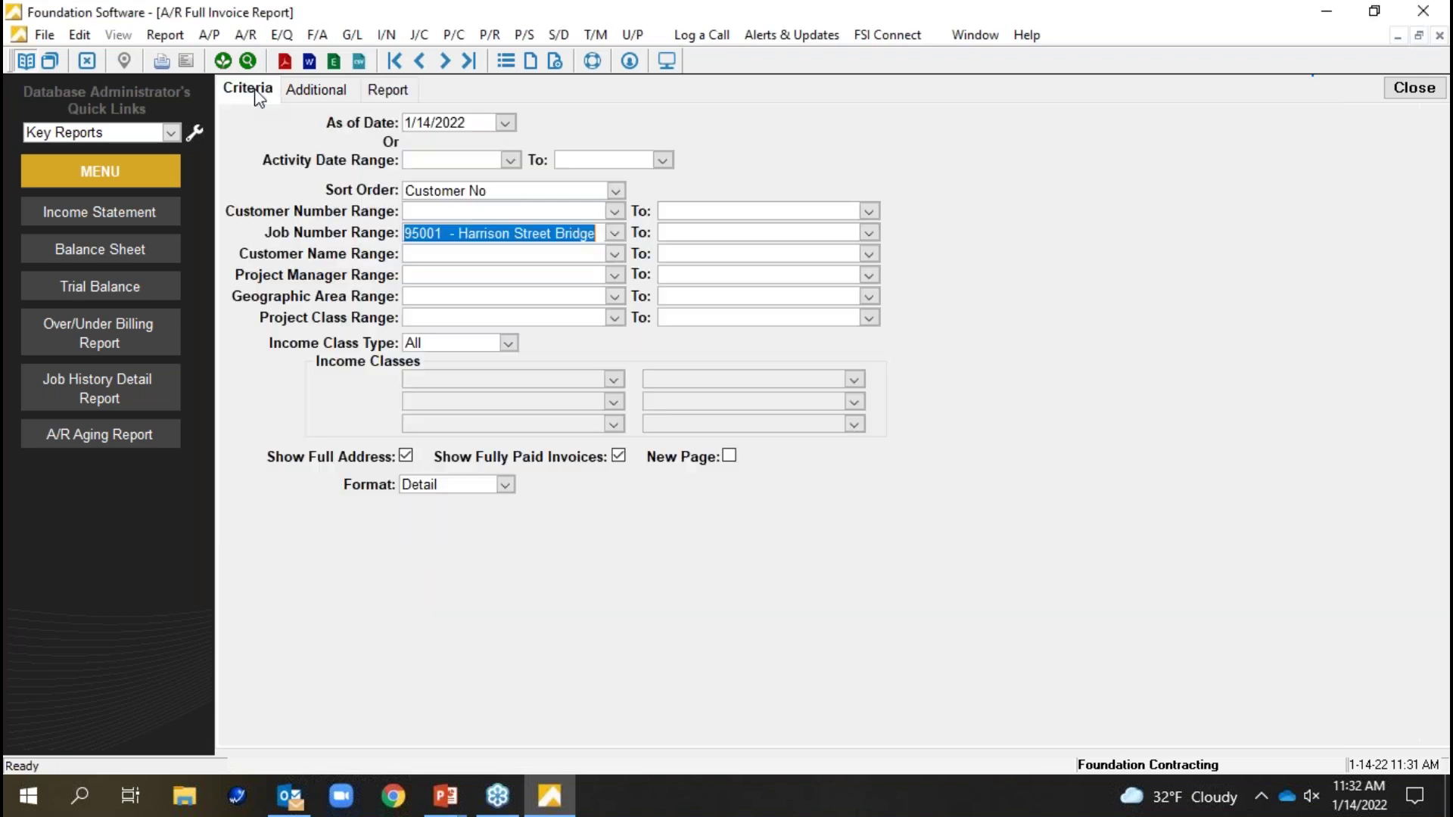
key("Delete")
- Generate the A/R Full Invoice Report without a job restriction, close it, and return to the main menu
left_click(397, 90)
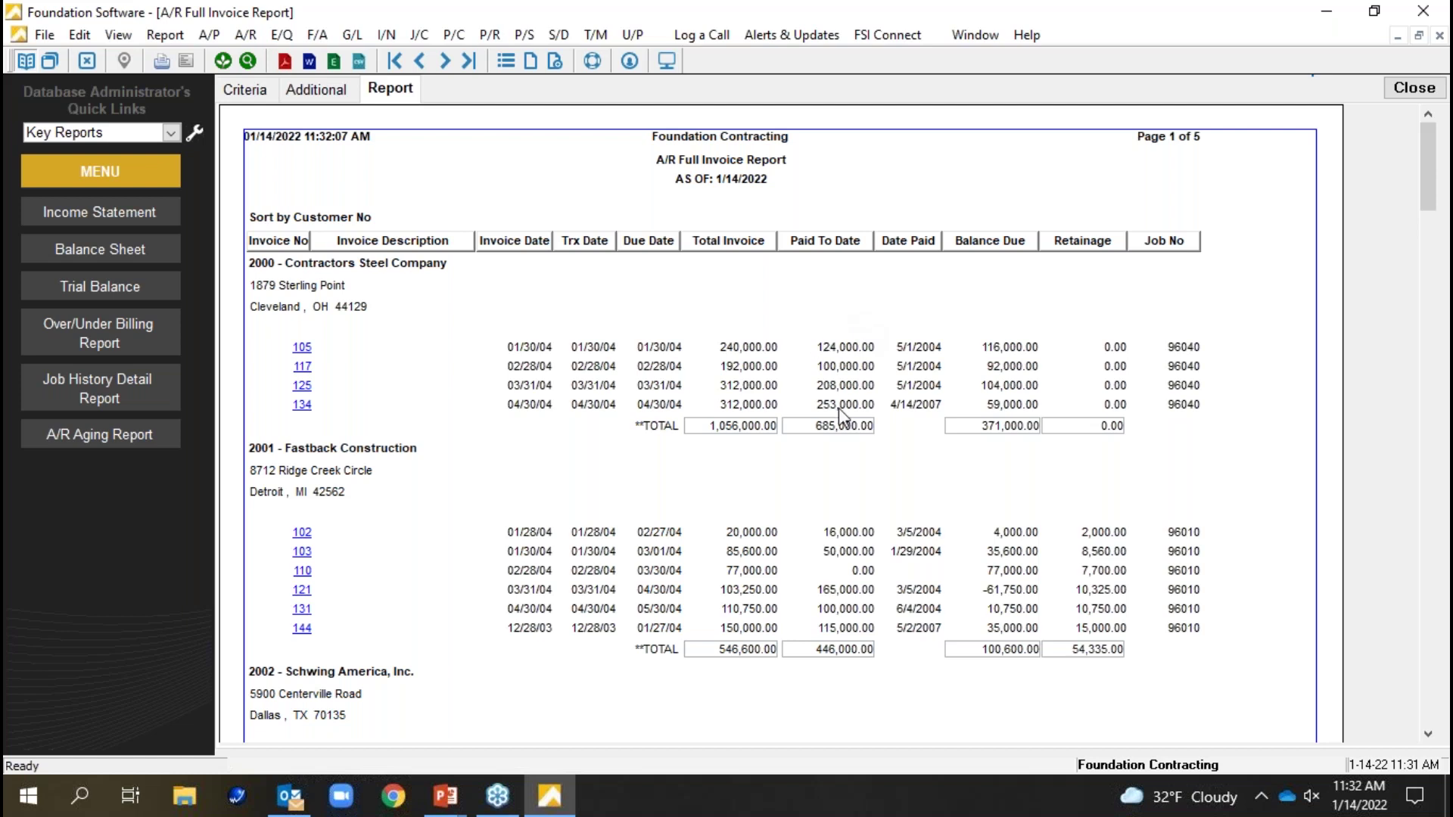
left_click(1391, 92)
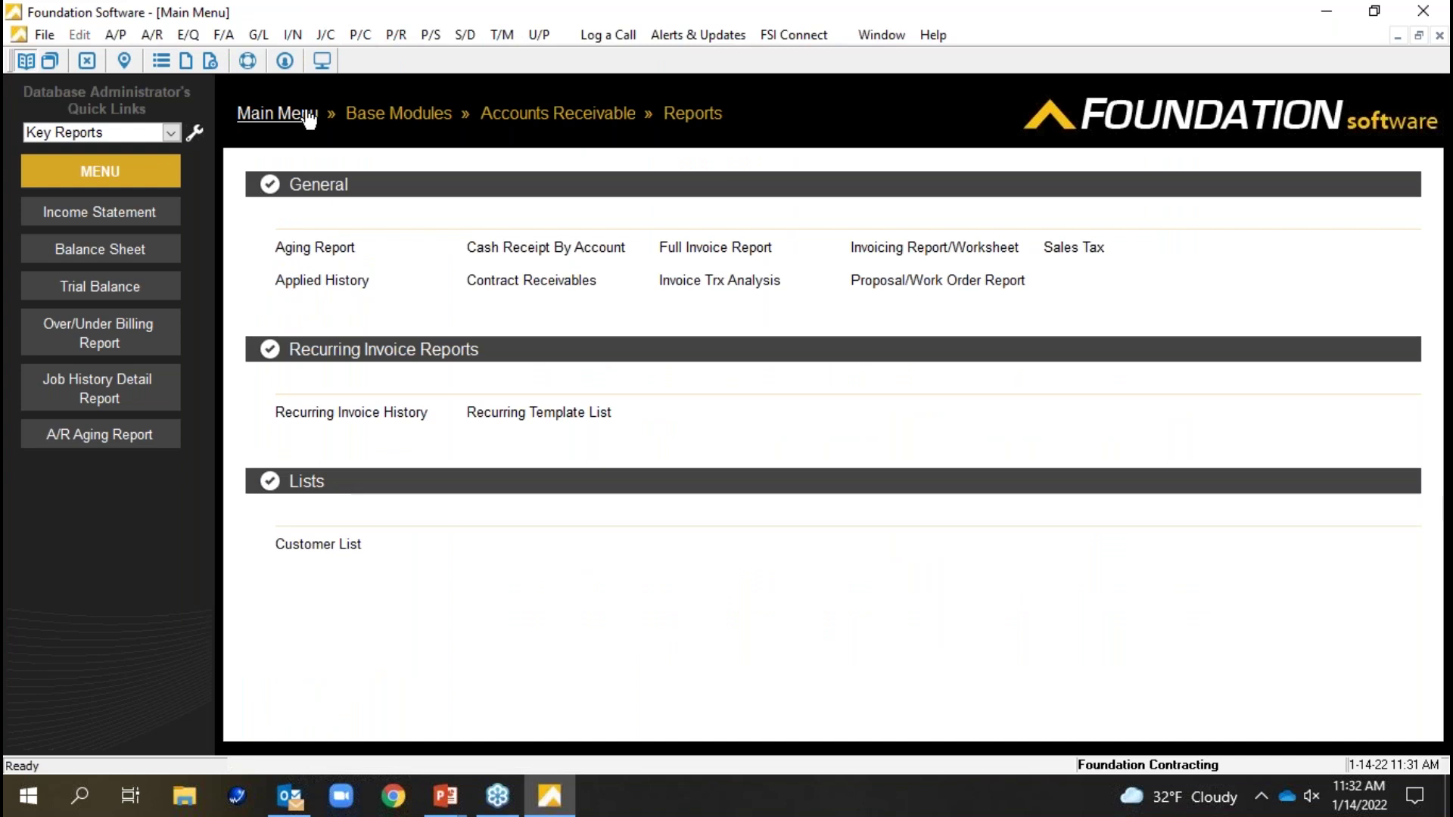
left_click(308, 115)
- Open the General Ledger Income Statement report, look through its statement formats, and choose Standard
left_click(736, 256)
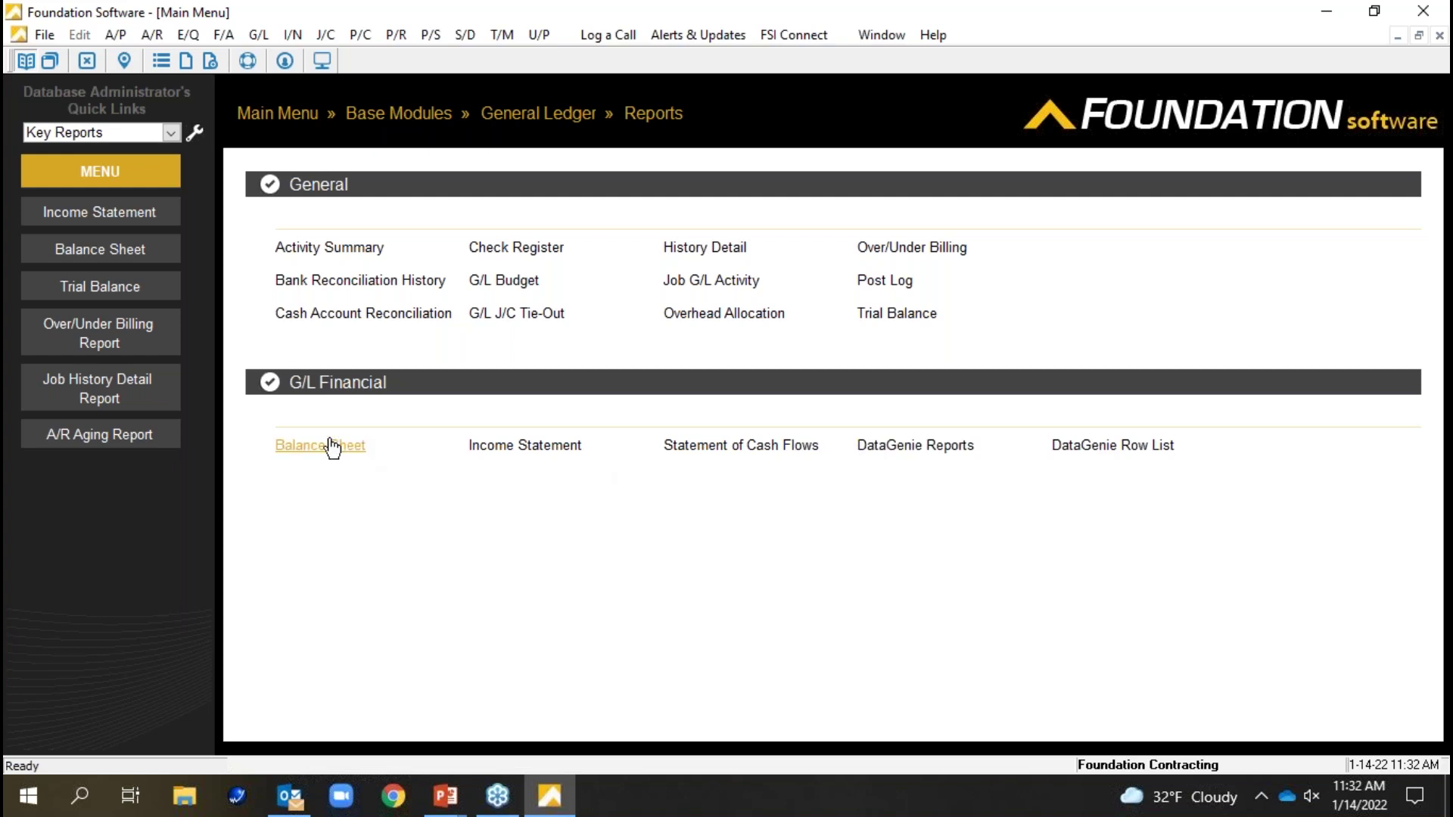
left_click(548, 451)
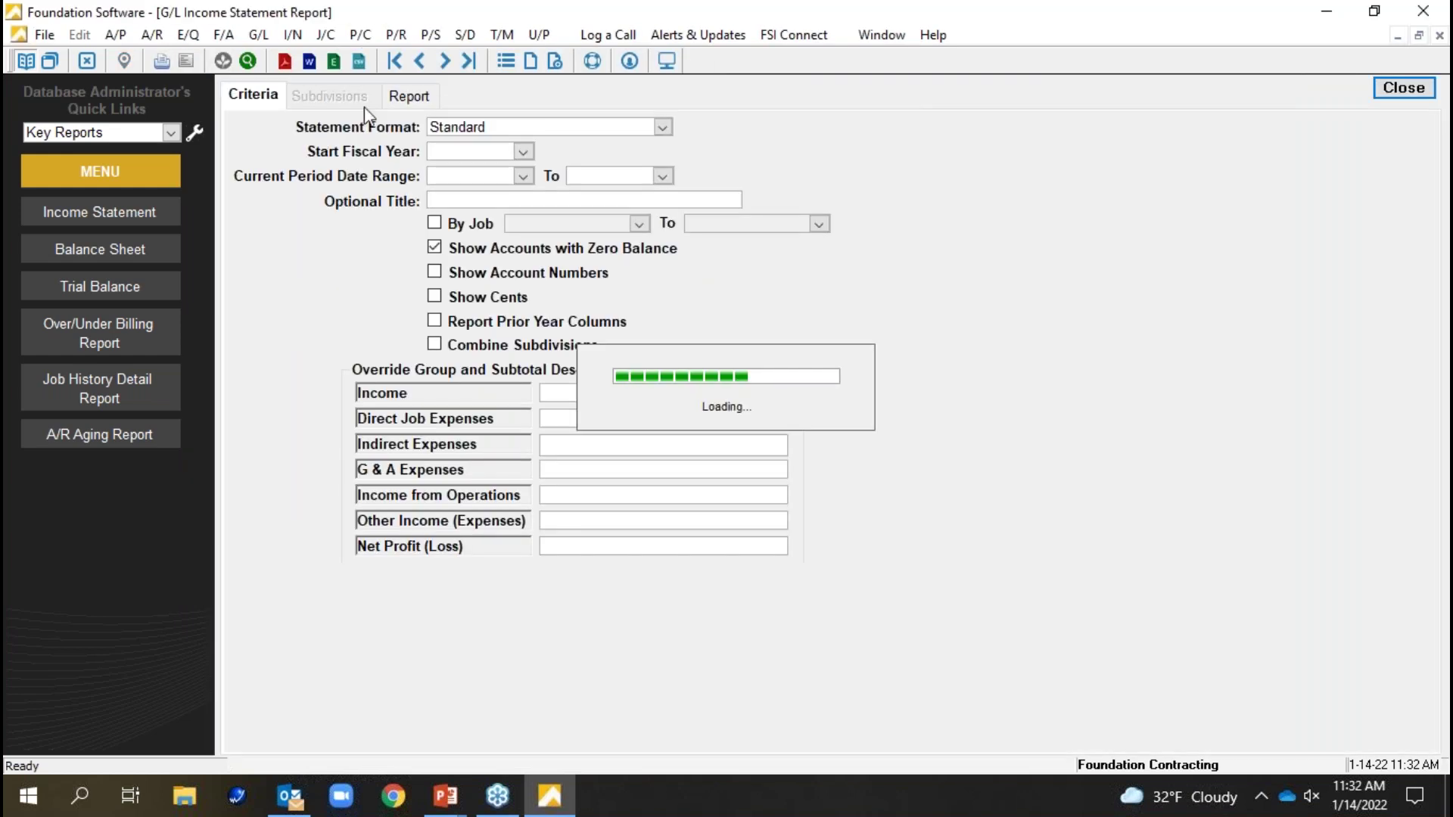
left_click(661, 126)
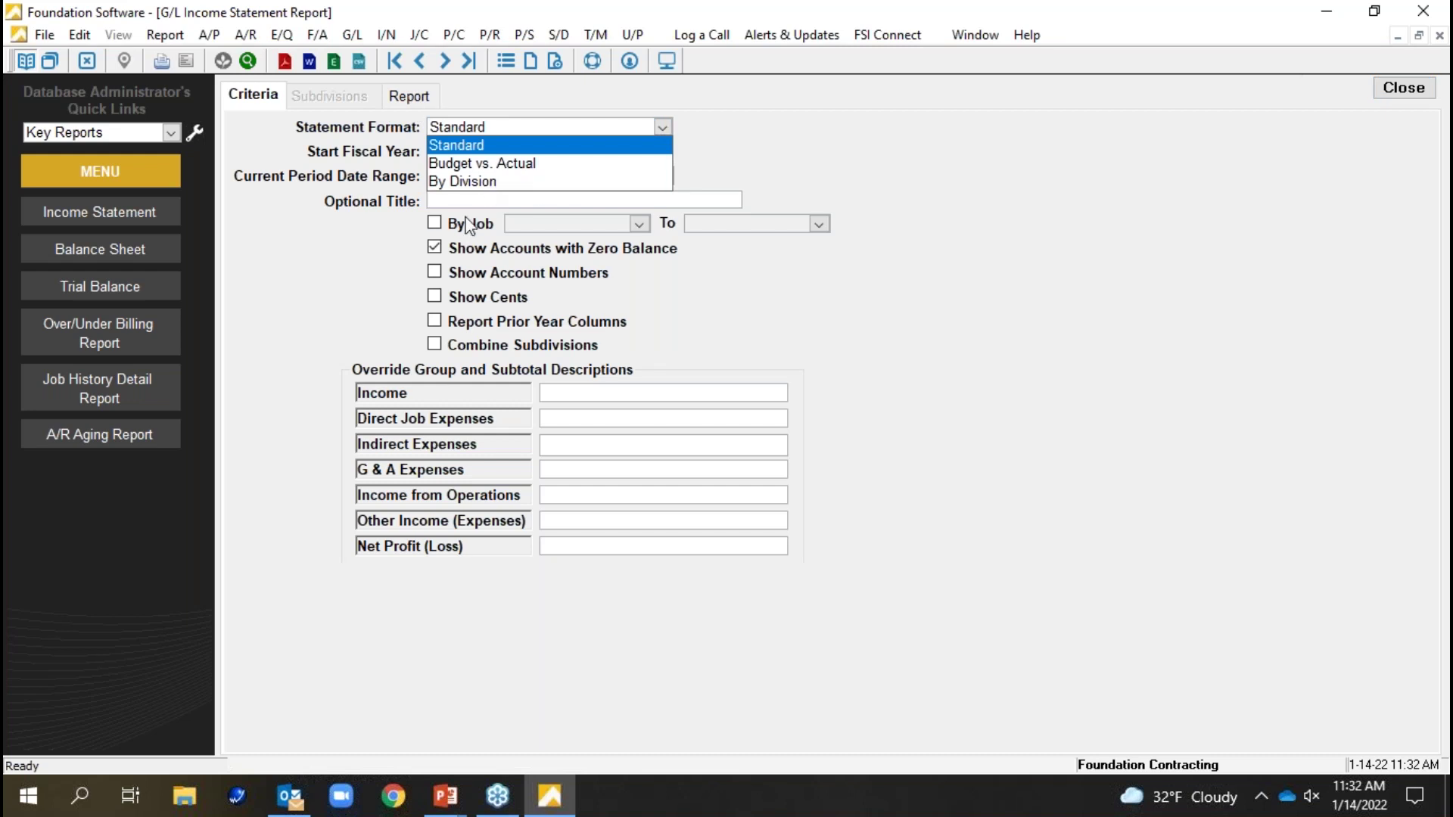
left_click(476, 182)
left_click(662, 127)
left_click(493, 152)
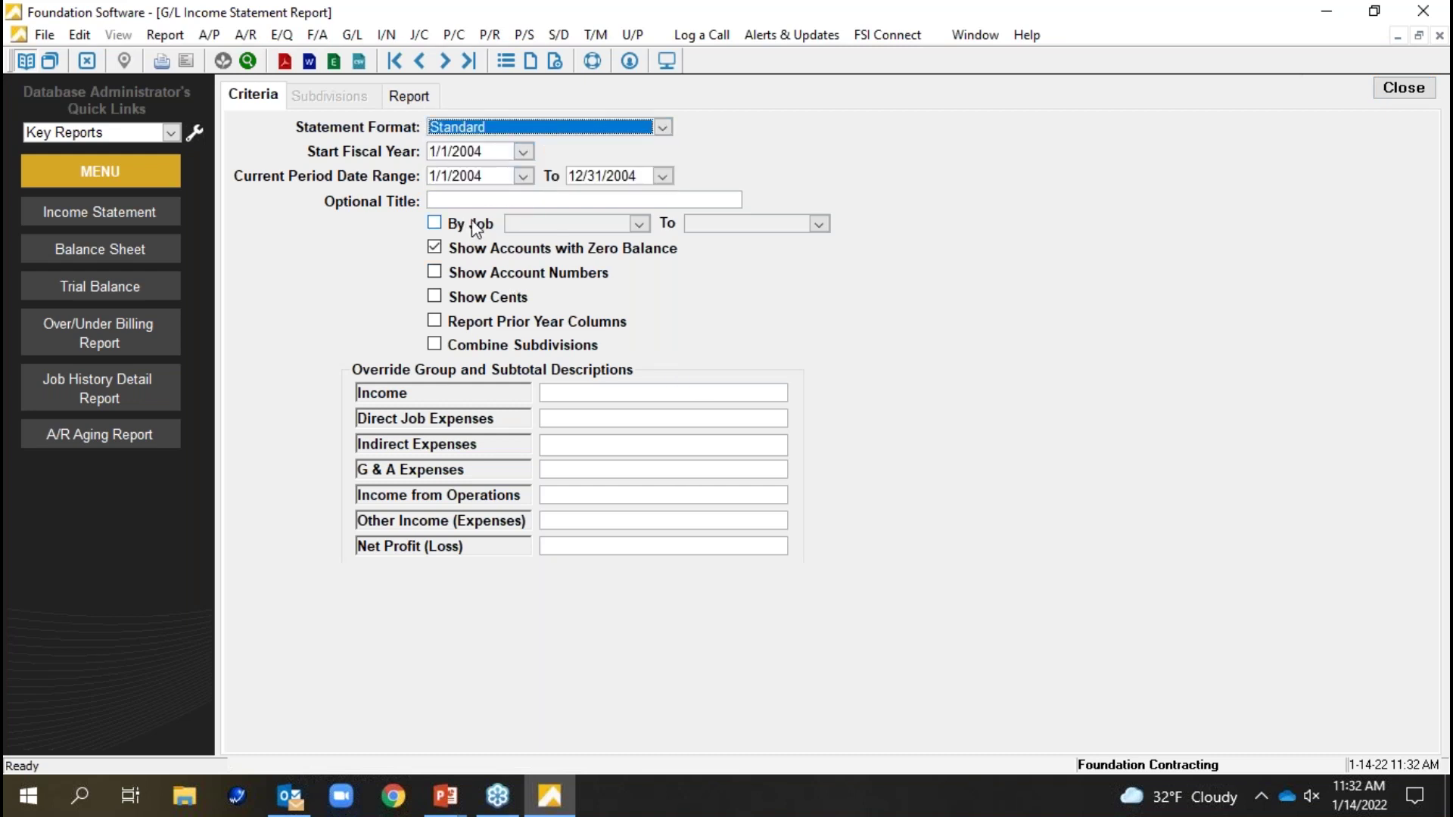
- Show account numbers on the income statement and save the report criteria as defaults
left_click(453, 274)
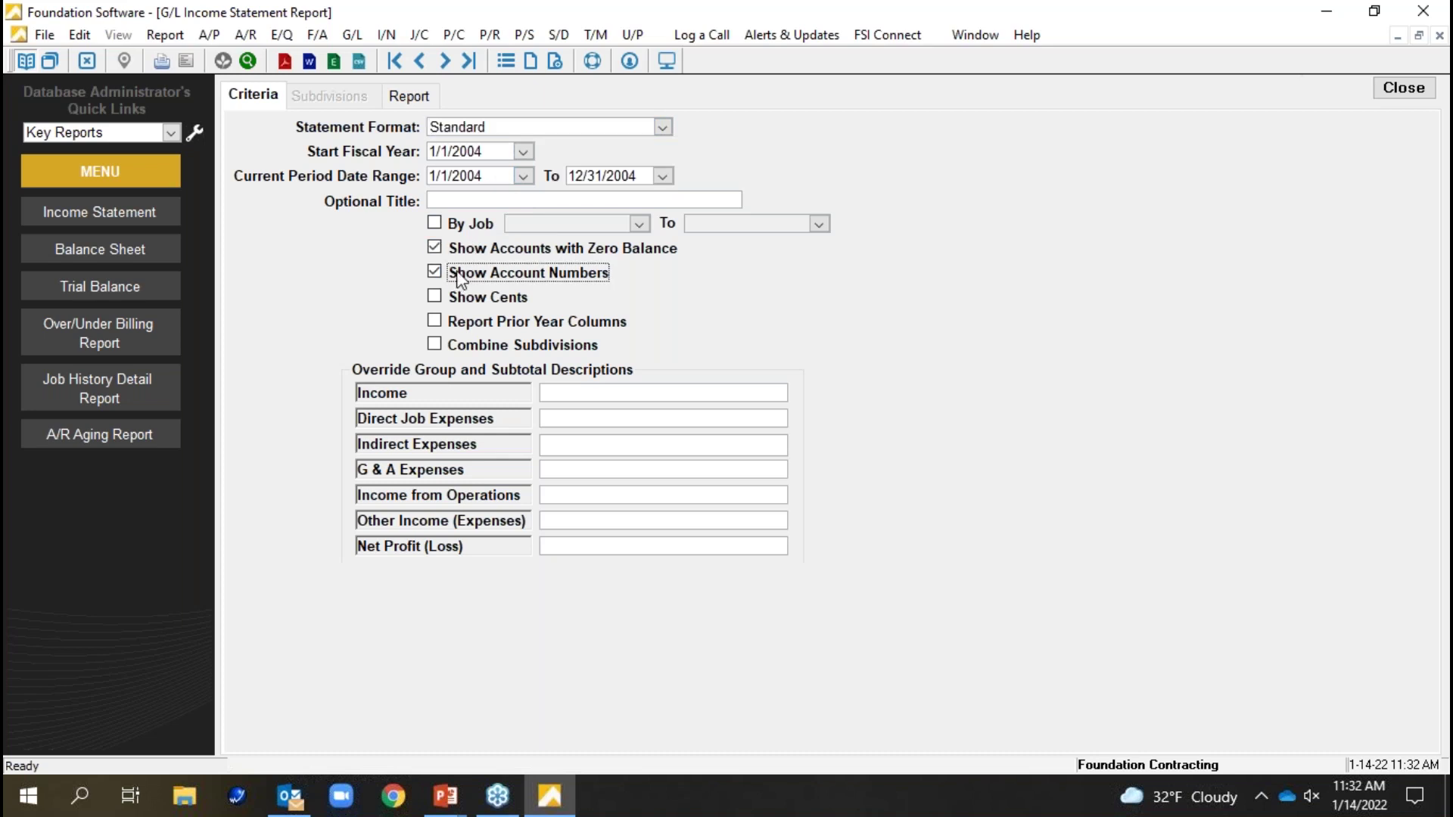
left_click(165, 34)
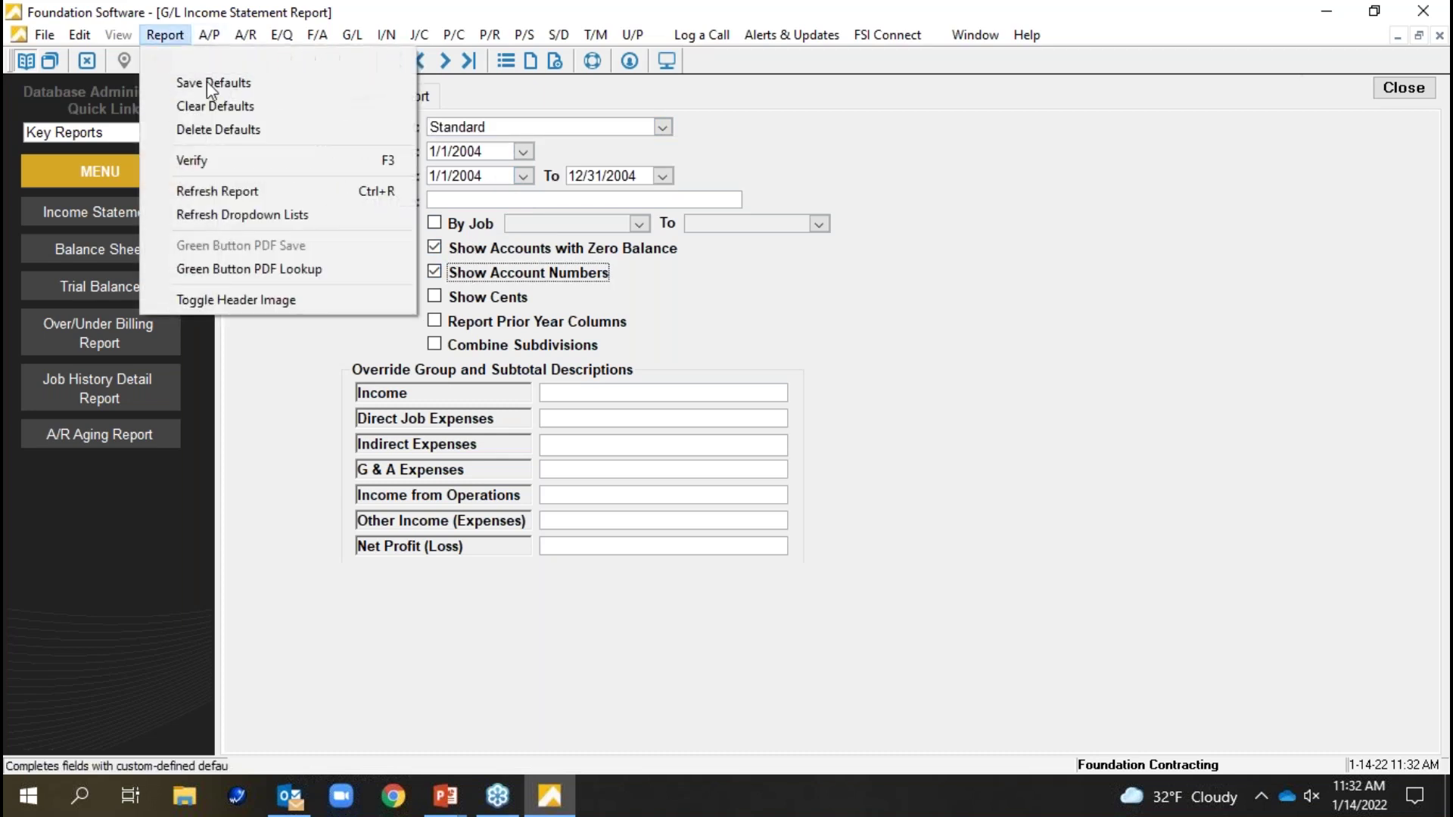
left_click(262, 88)
- Generate the income statement, close the report, and return to the main menu
left_click(415, 100)
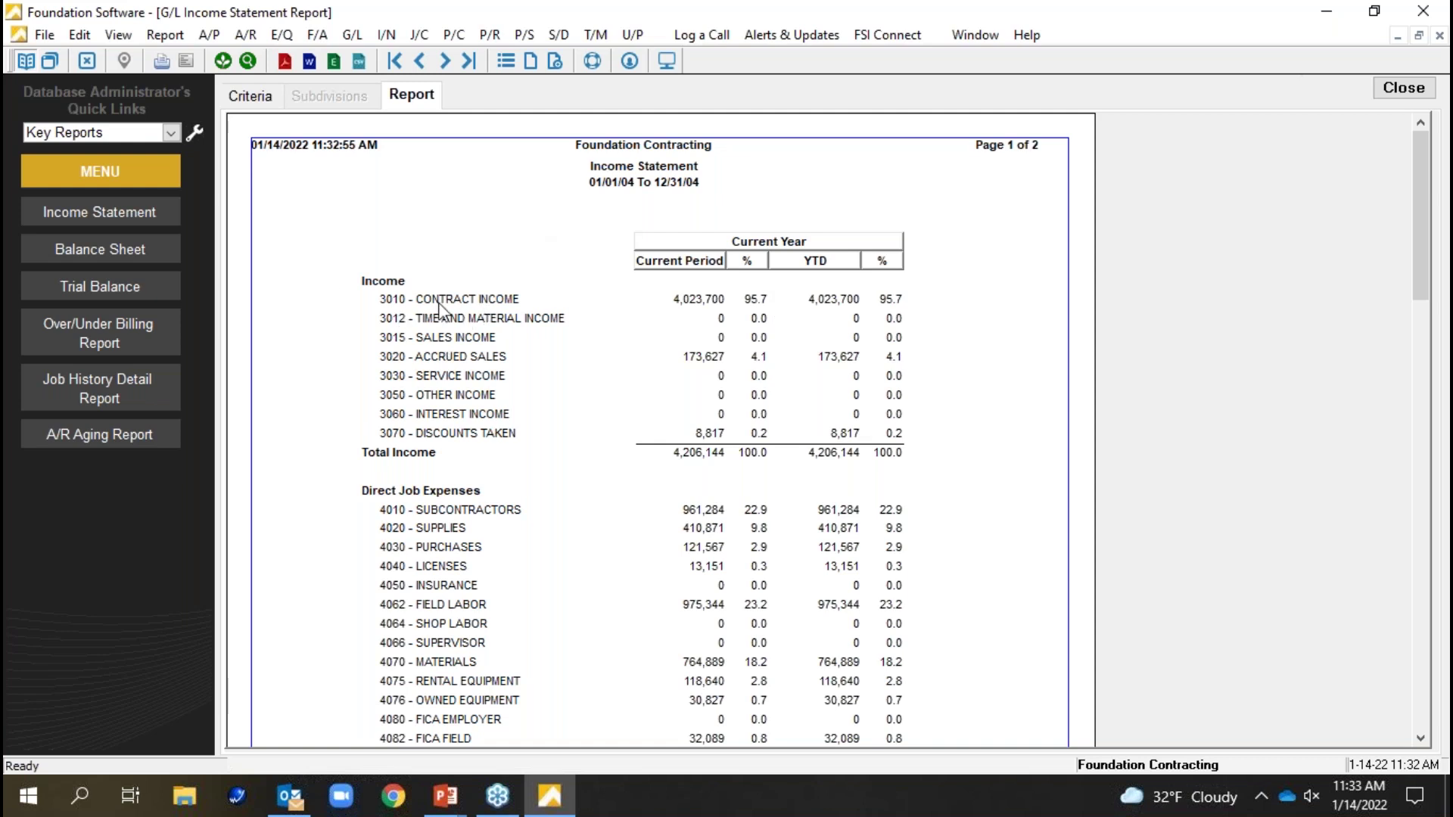
left_click(1404, 88)
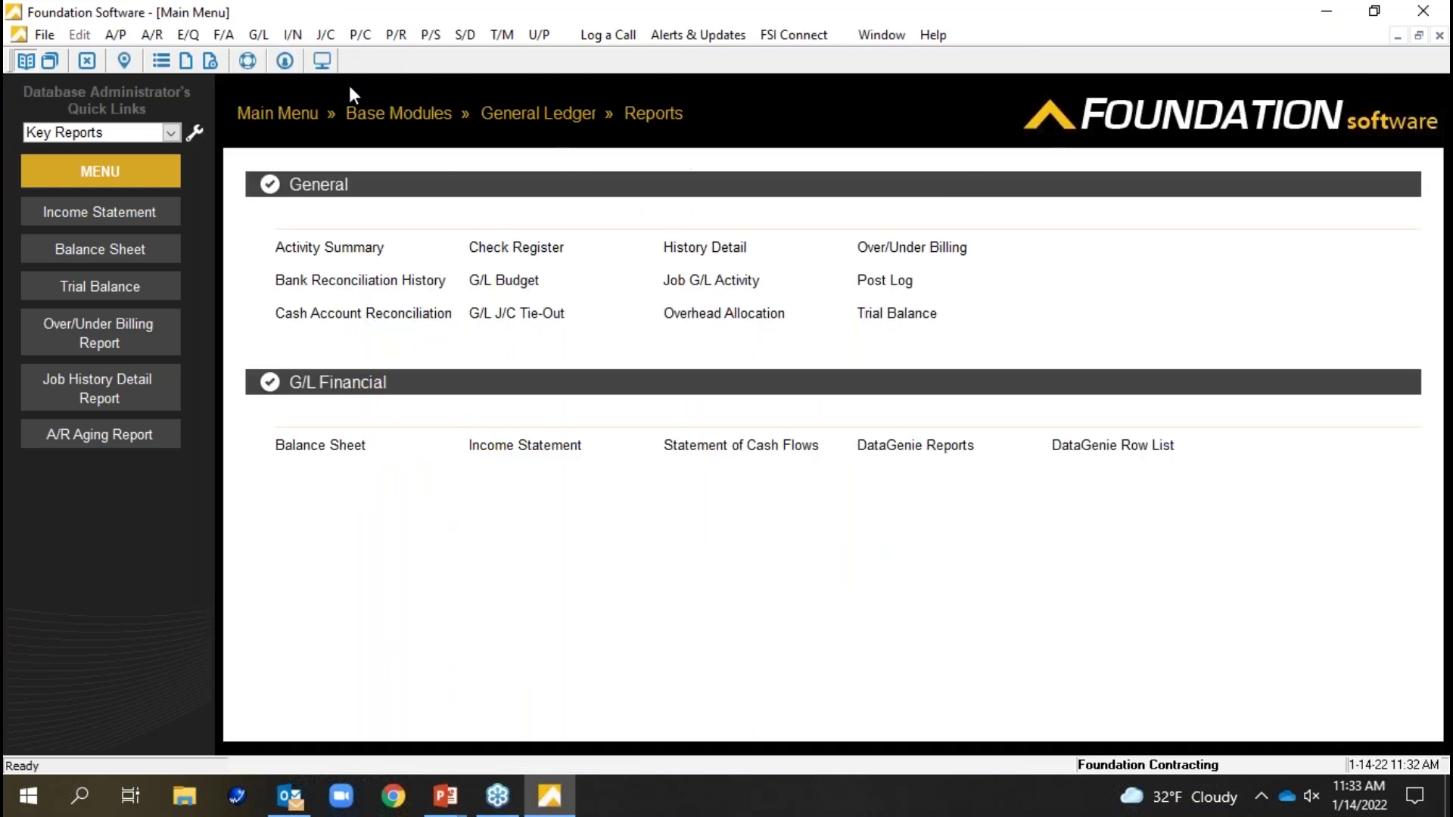
left_click(274, 113)
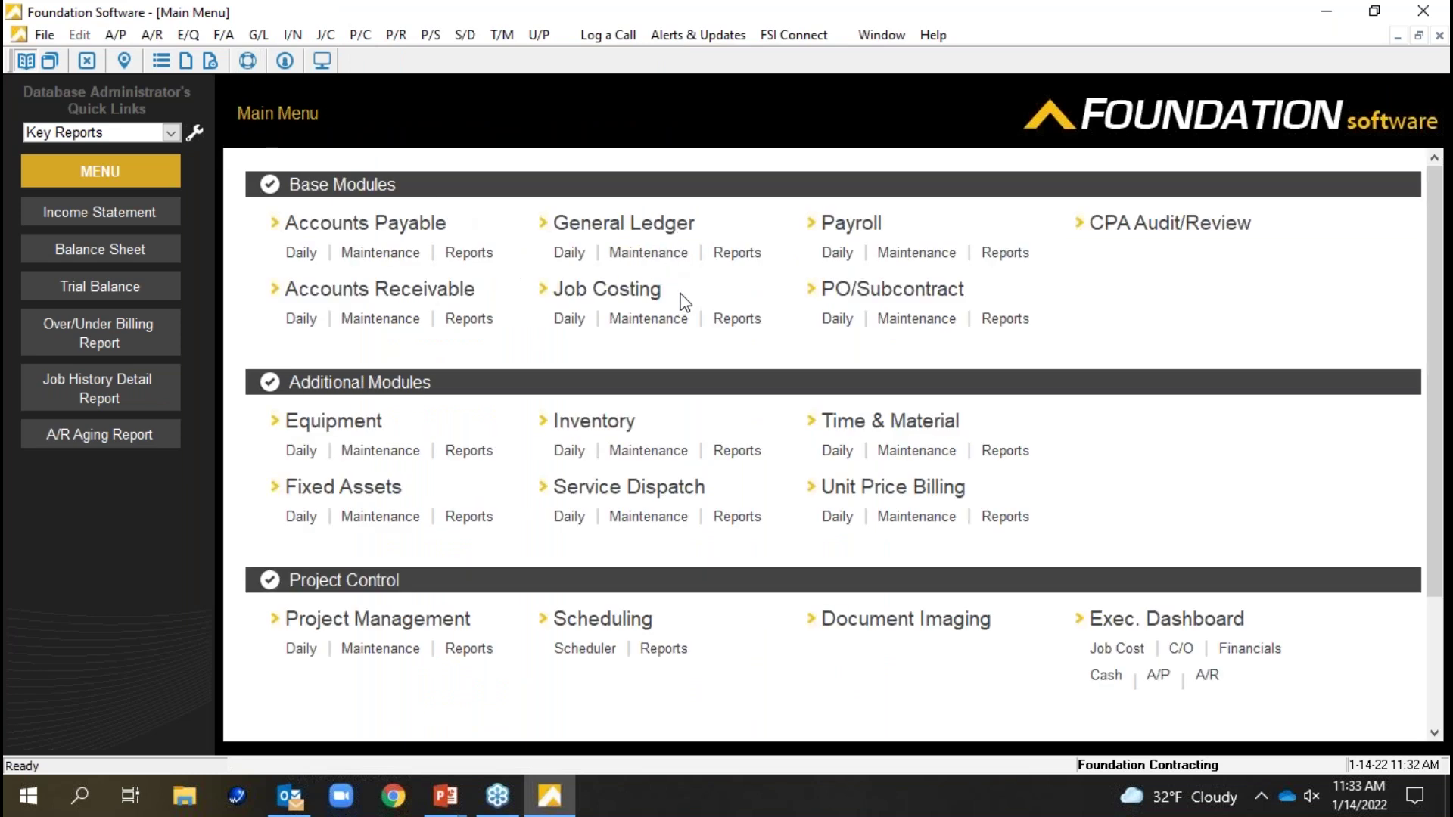
- Open the General Ledger account maintenance form in Modify mode and load account 3010 CONTRACT INCOME
left_click(645, 253)
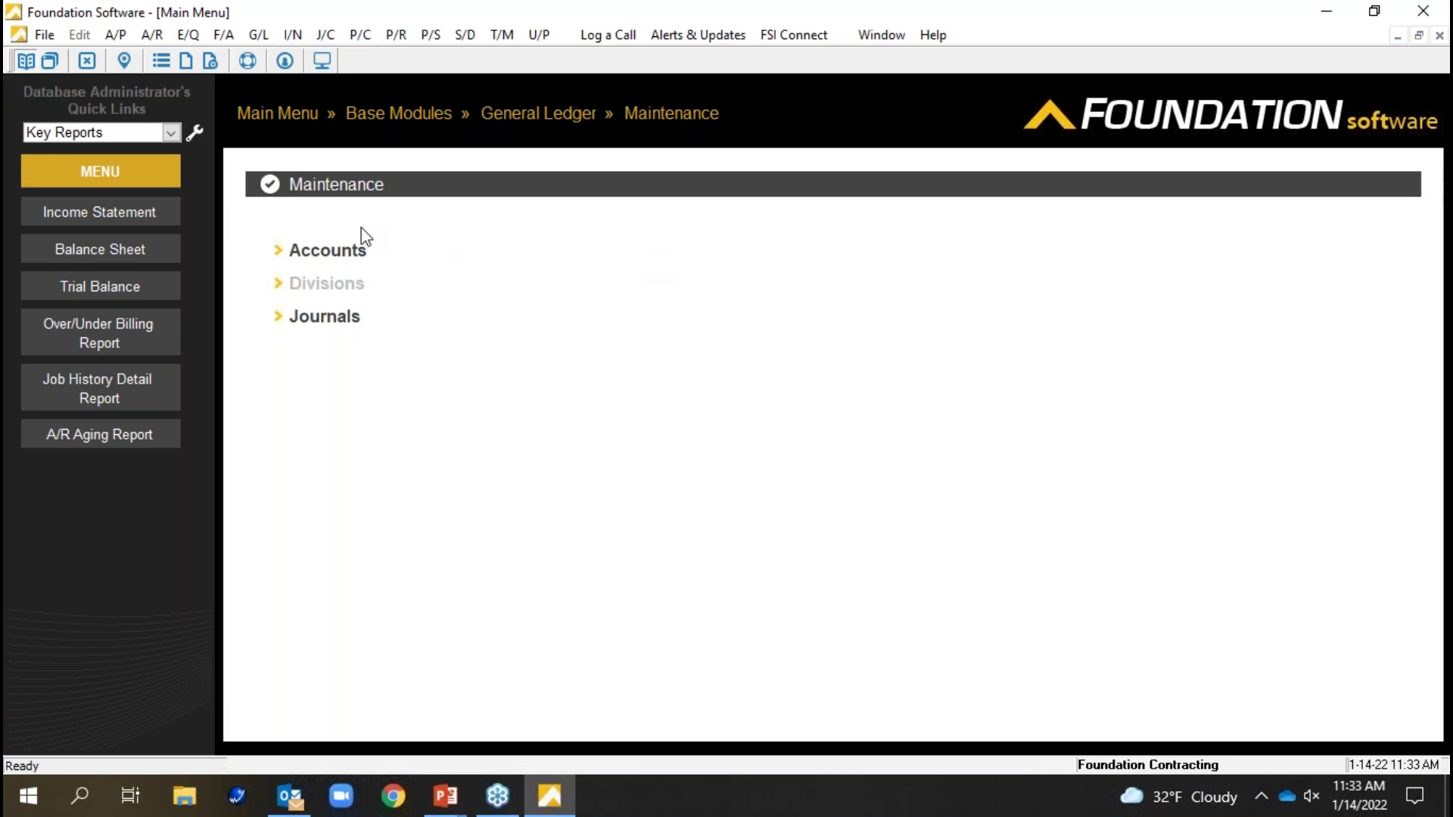
left_click(333, 252)
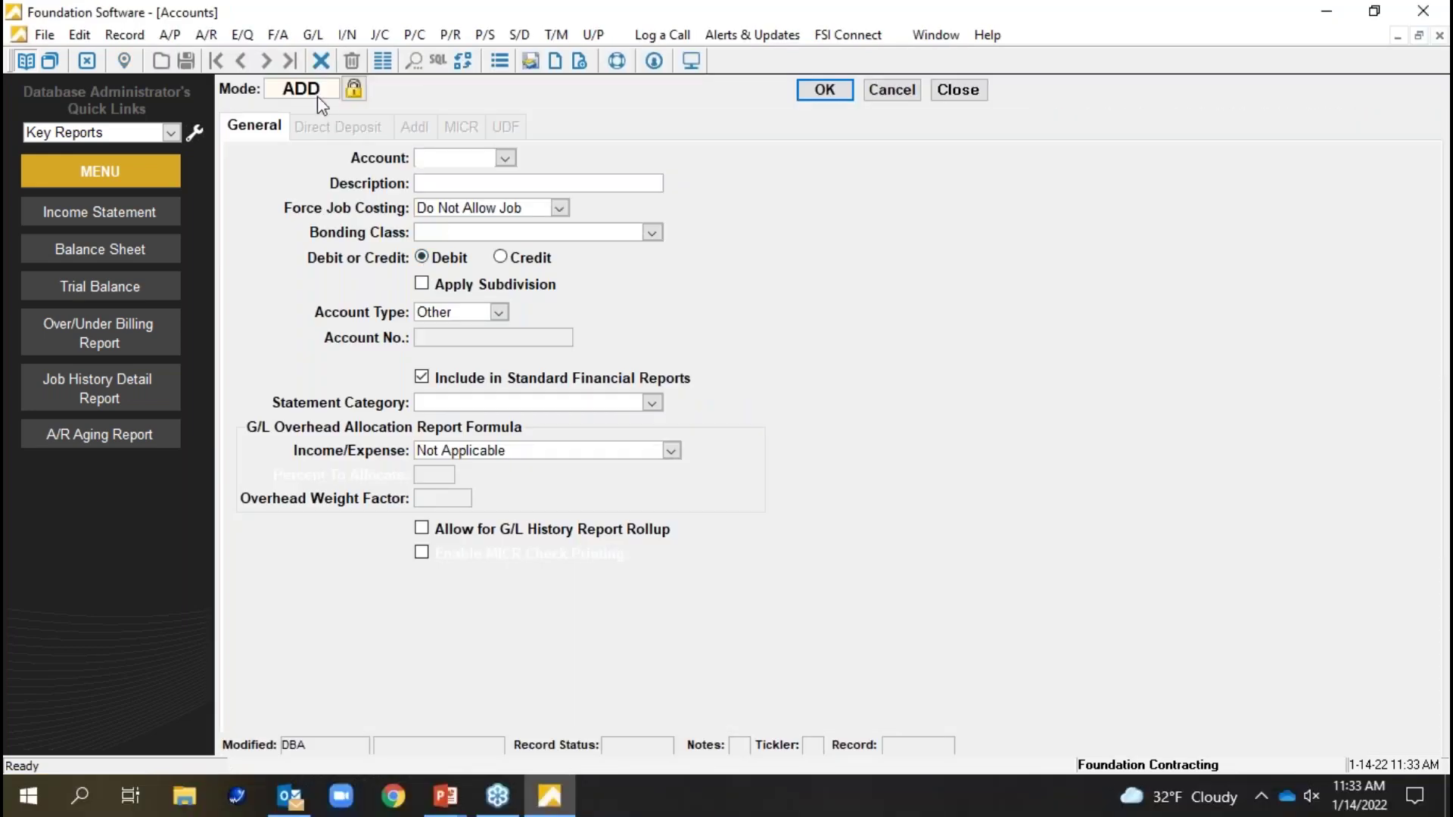
left_click(315, 91)
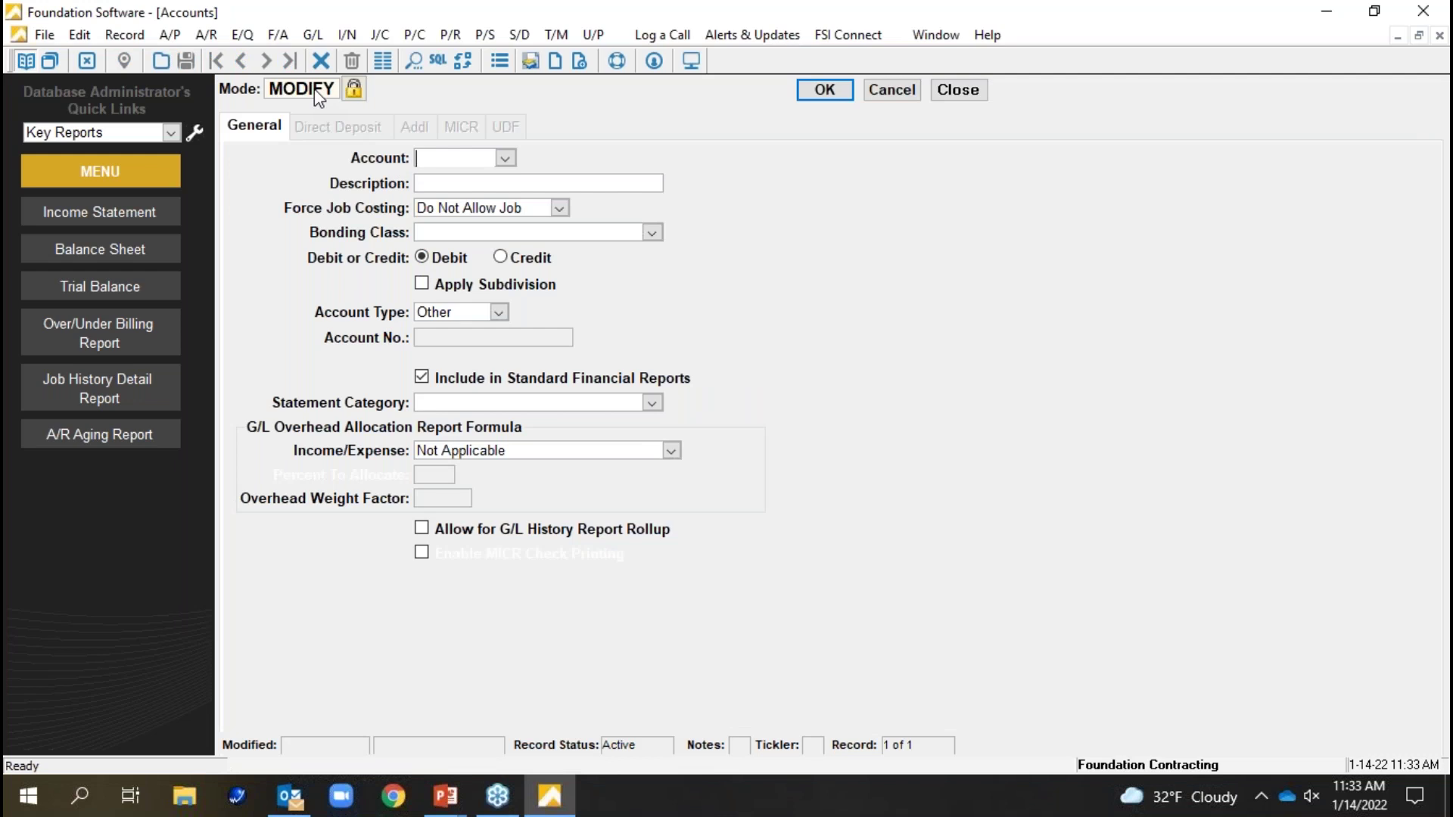
left_click(505, 159)
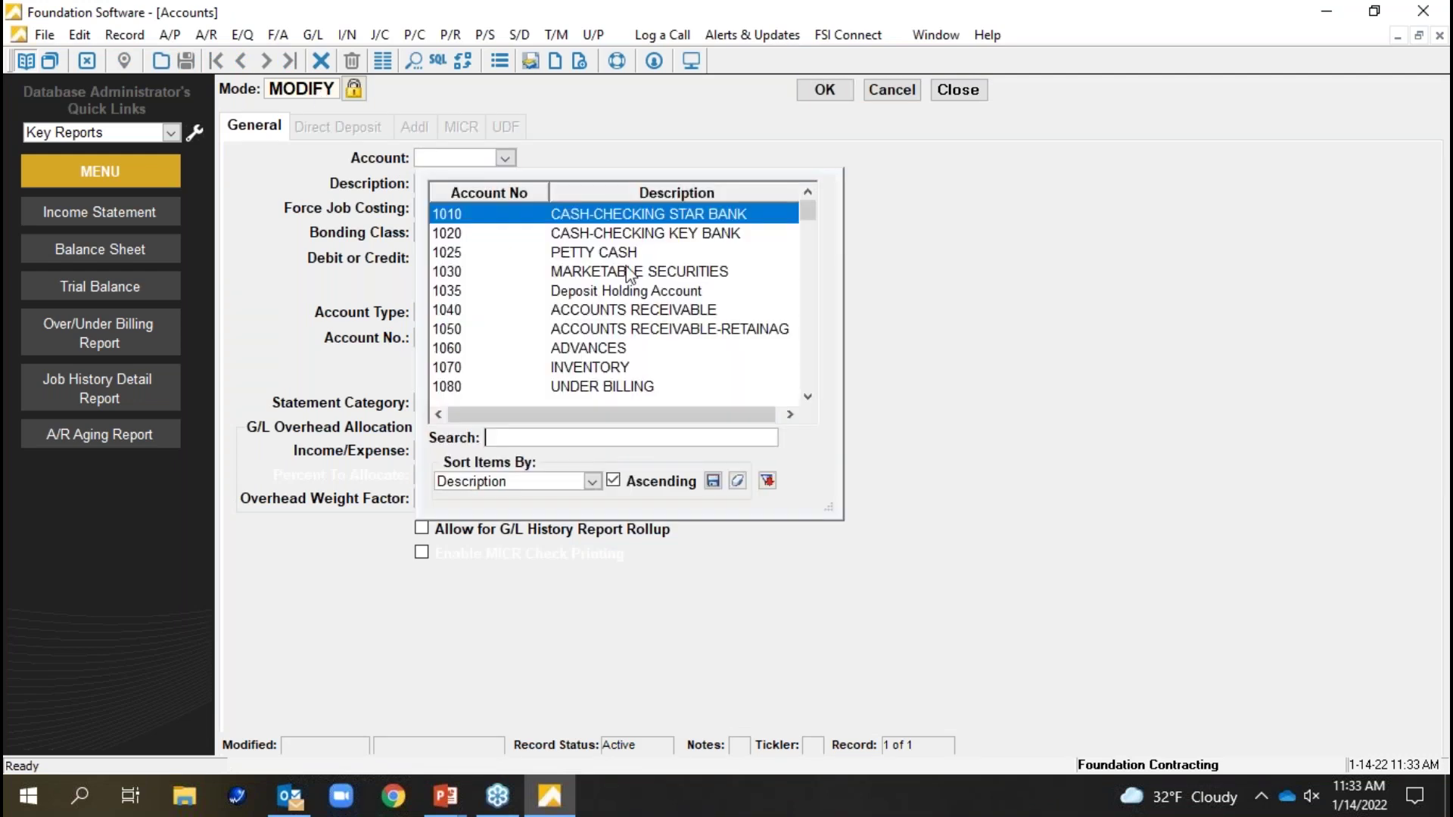
scroll(644, 284, "down", 10)
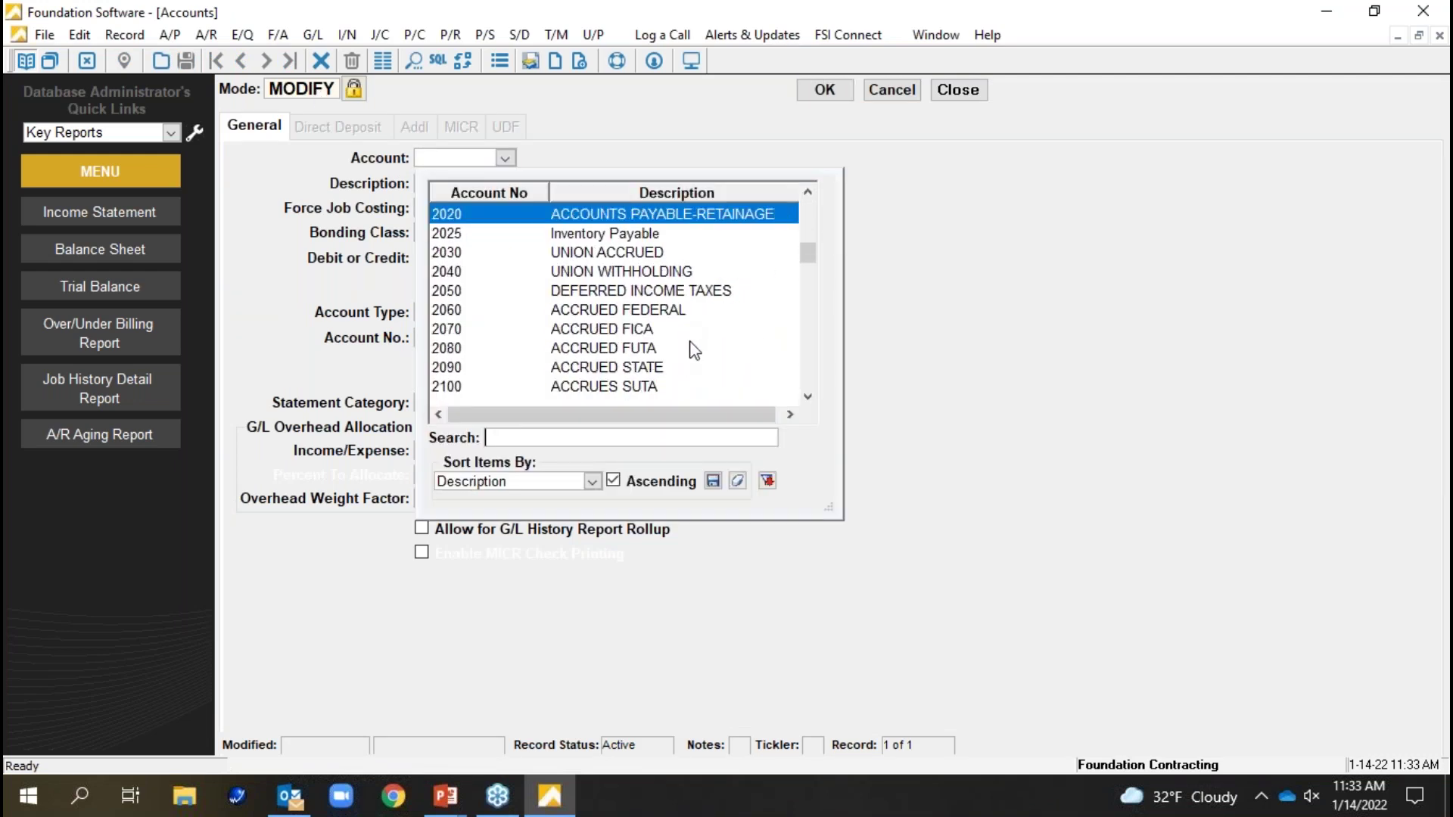
scroll(700, 359, "down", 5)
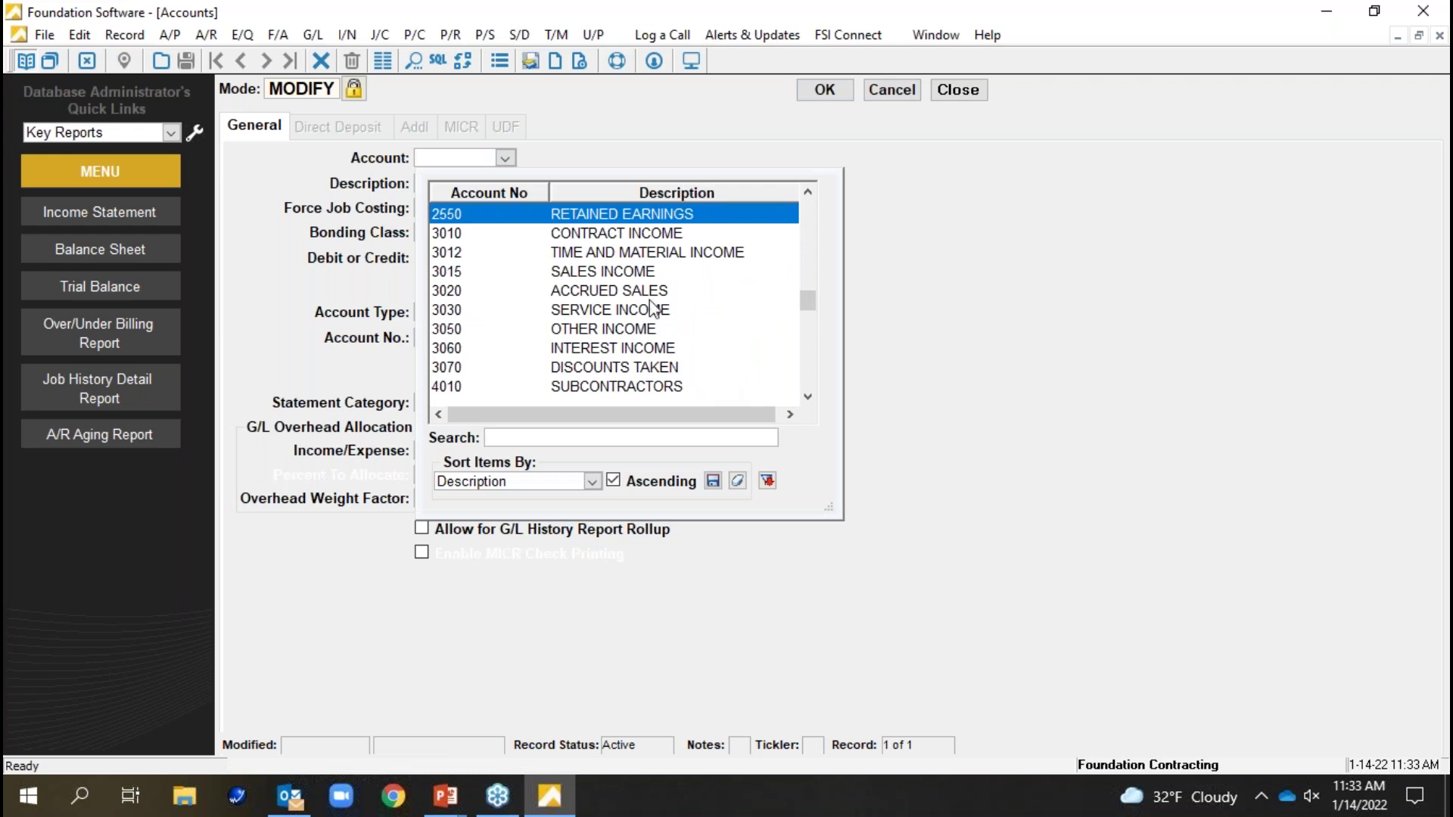
left_click(616, 238)
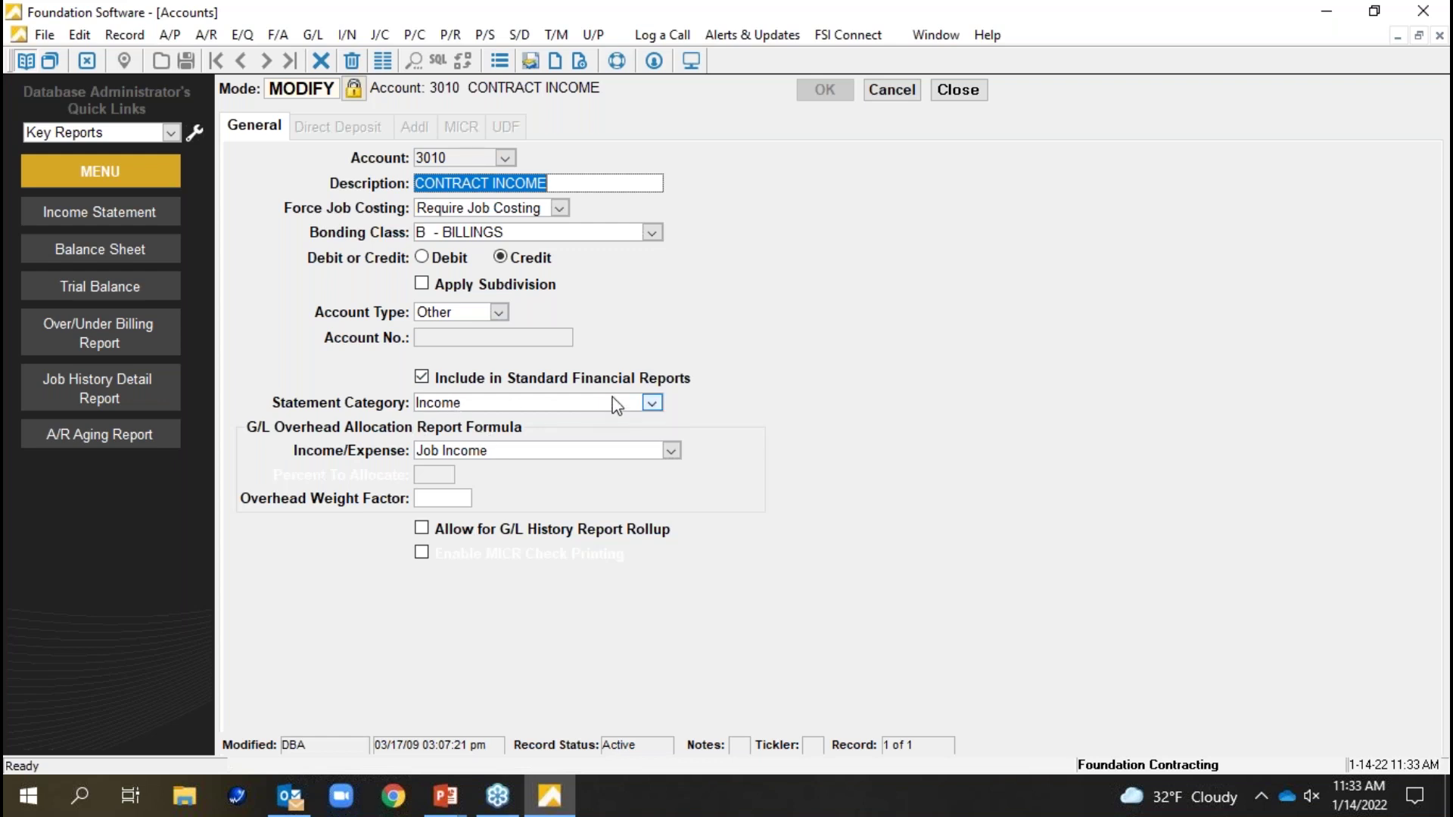
- Toggle Include in Standard Financial Reports on account 3010, examine the statement category choices, and cancel out of the record
left_click(575, 380)
left_click(574, 380)
double_click(573, 381)
left_click(571, 384)
left_click(571, 384)
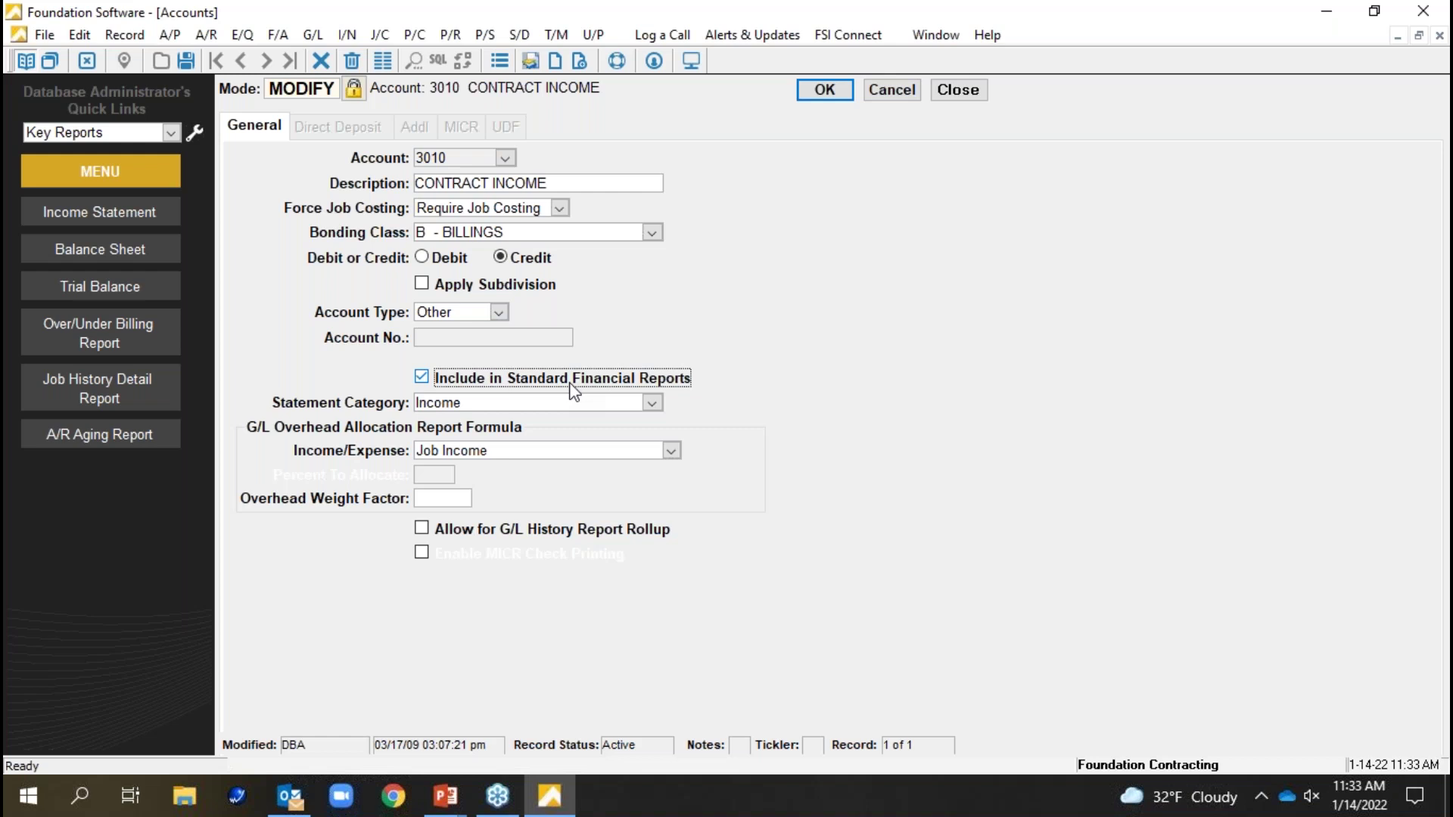
left_click(652, 404)
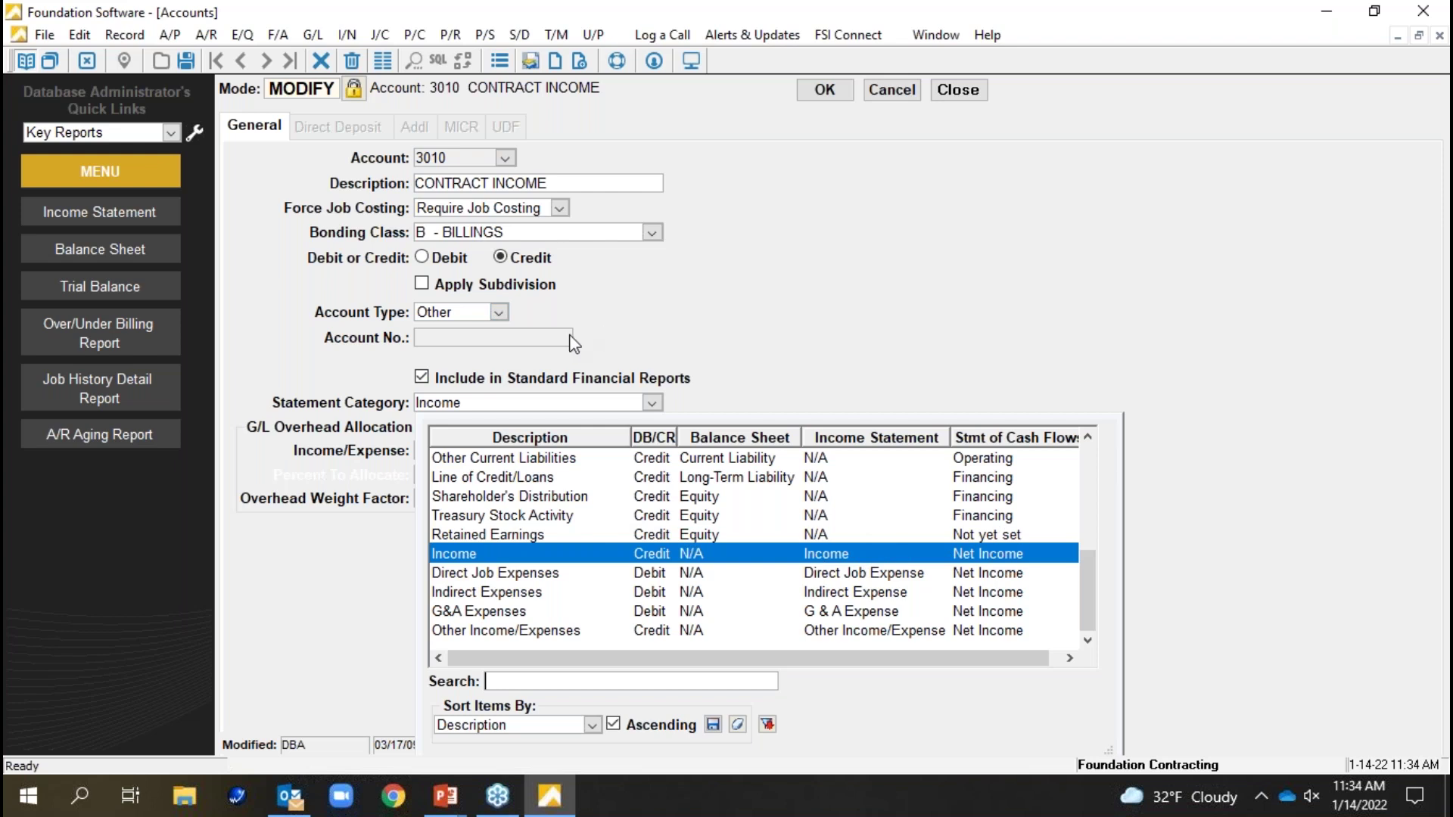
left_click(870, 108)
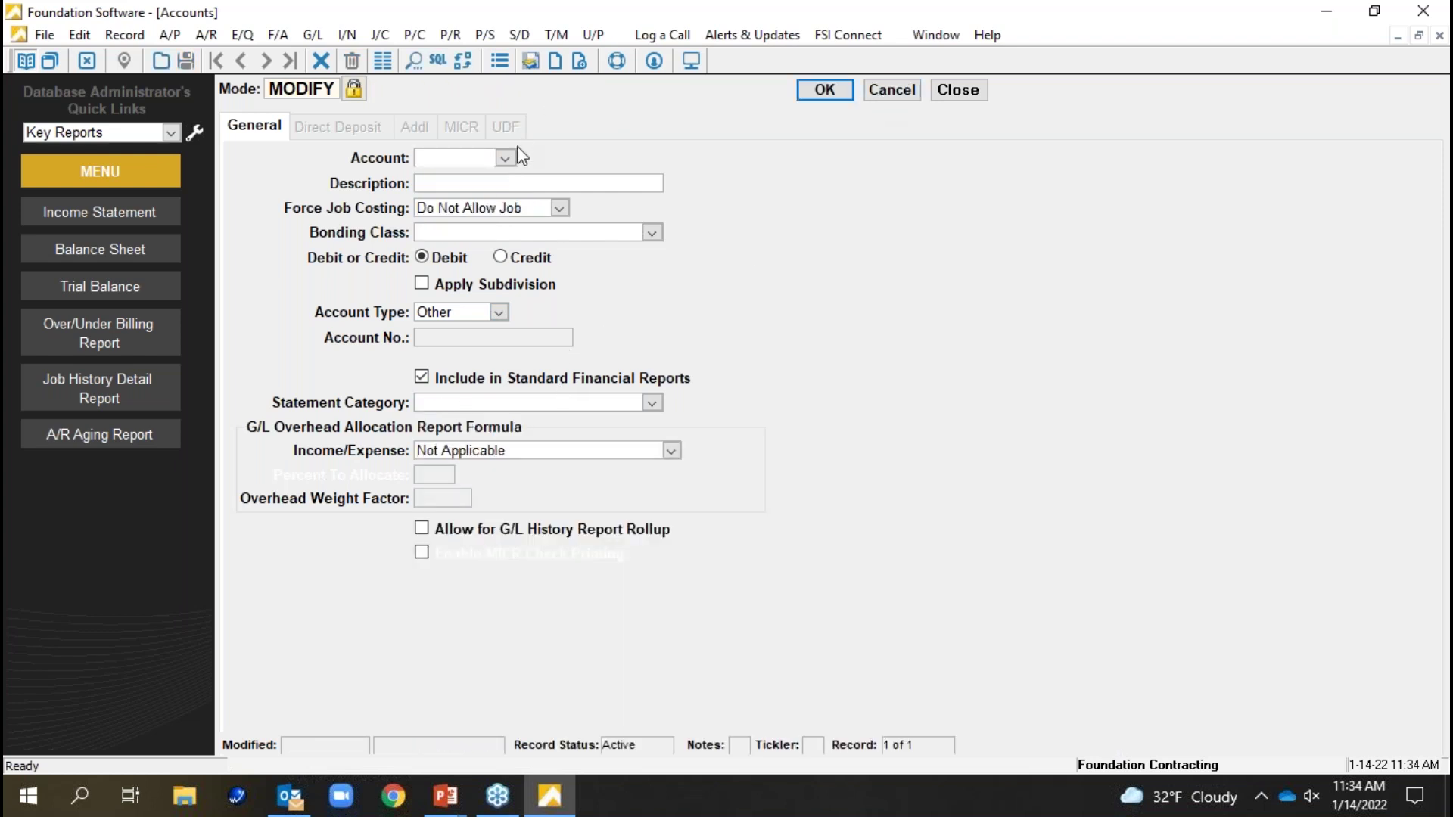
- Load account 4070 MATERIALS for modification
left_click(505, 158)
scroll(643, 367, "down", 5)
scroll(665, 386, "down", 10)
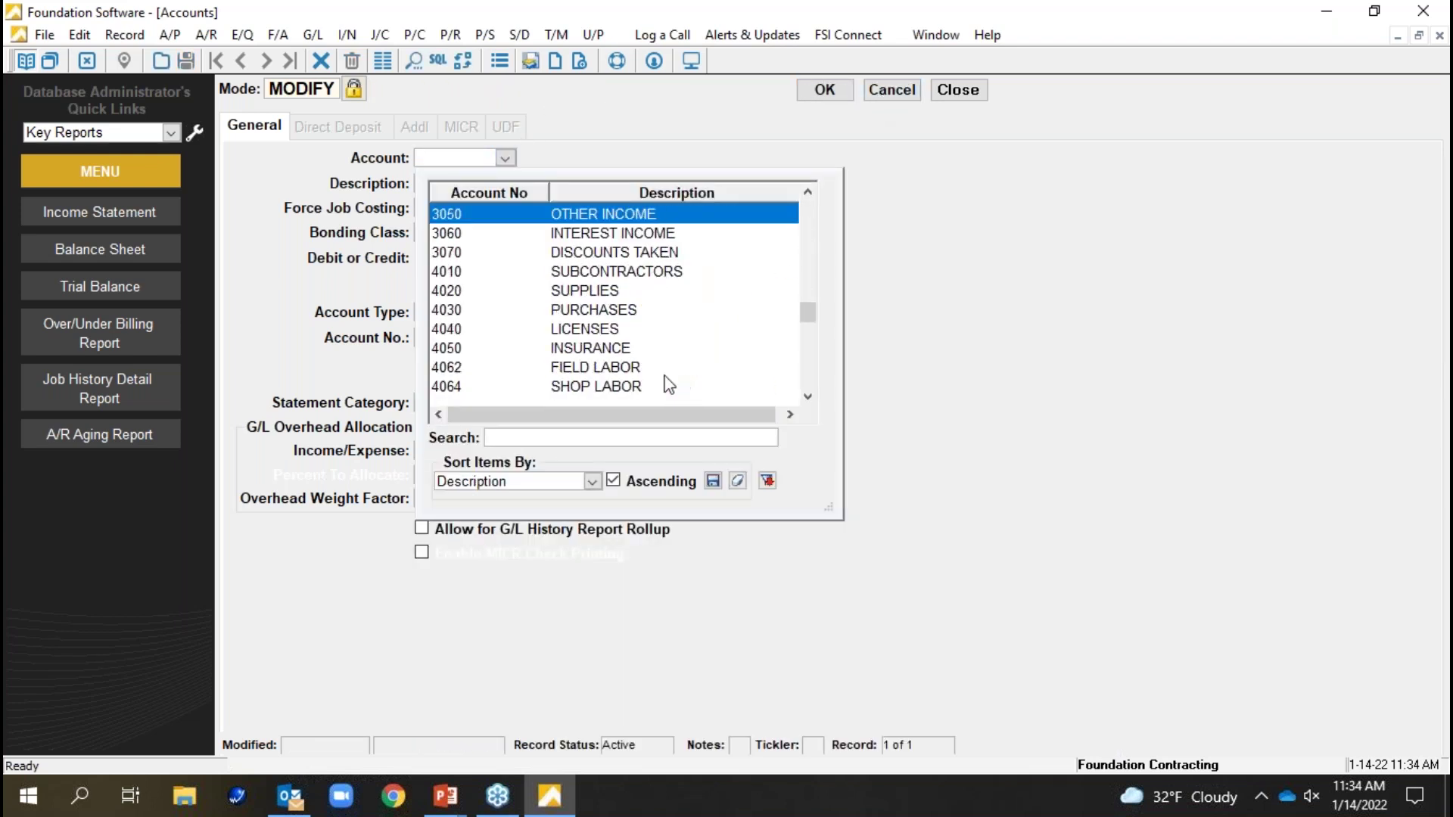
left_click(625, 367)
key("Tab")
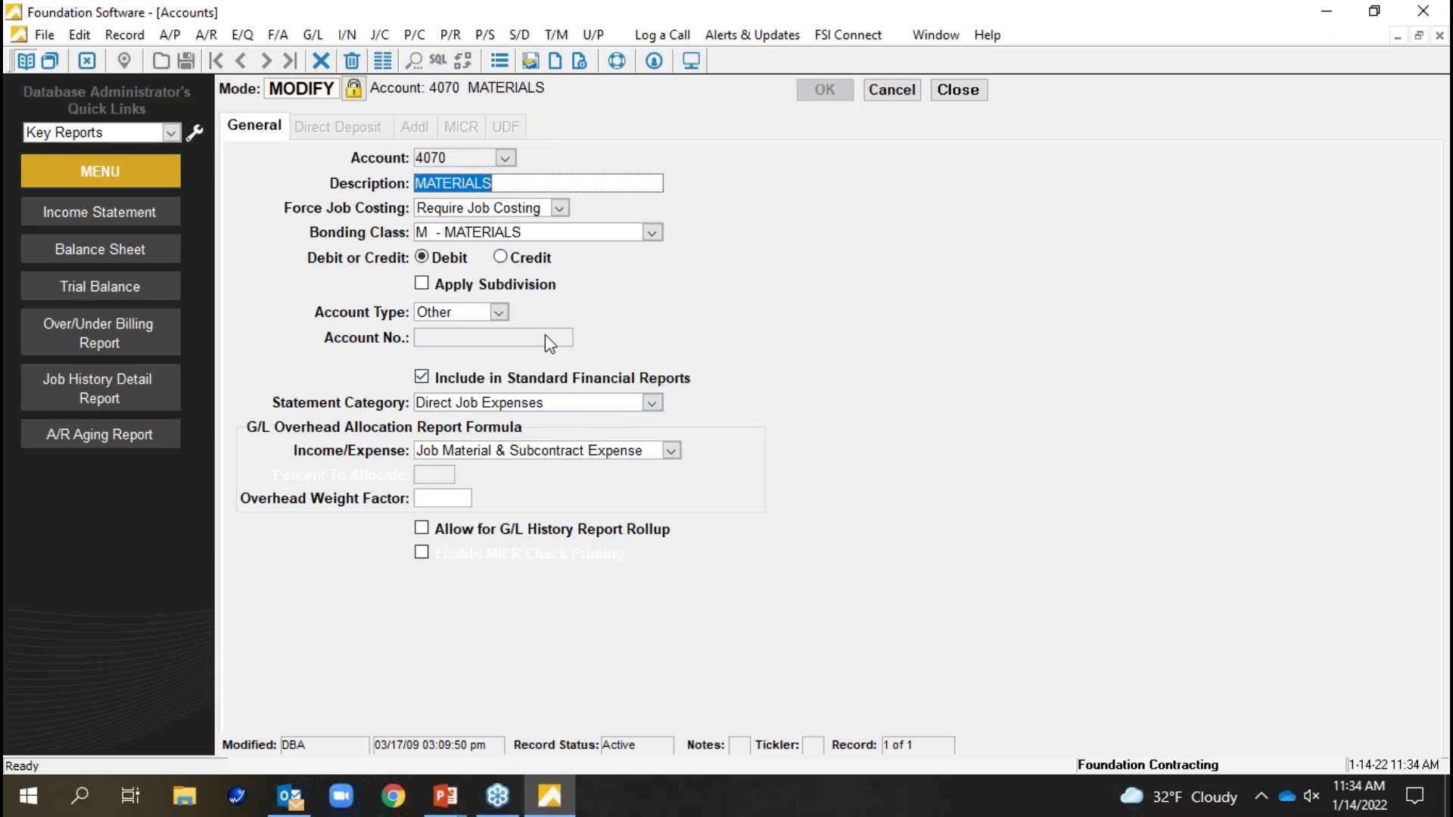
- Examine the Force Job Costing options of the MATERIALS account, keeping Require Job Costing selected
left_click(518, 210)
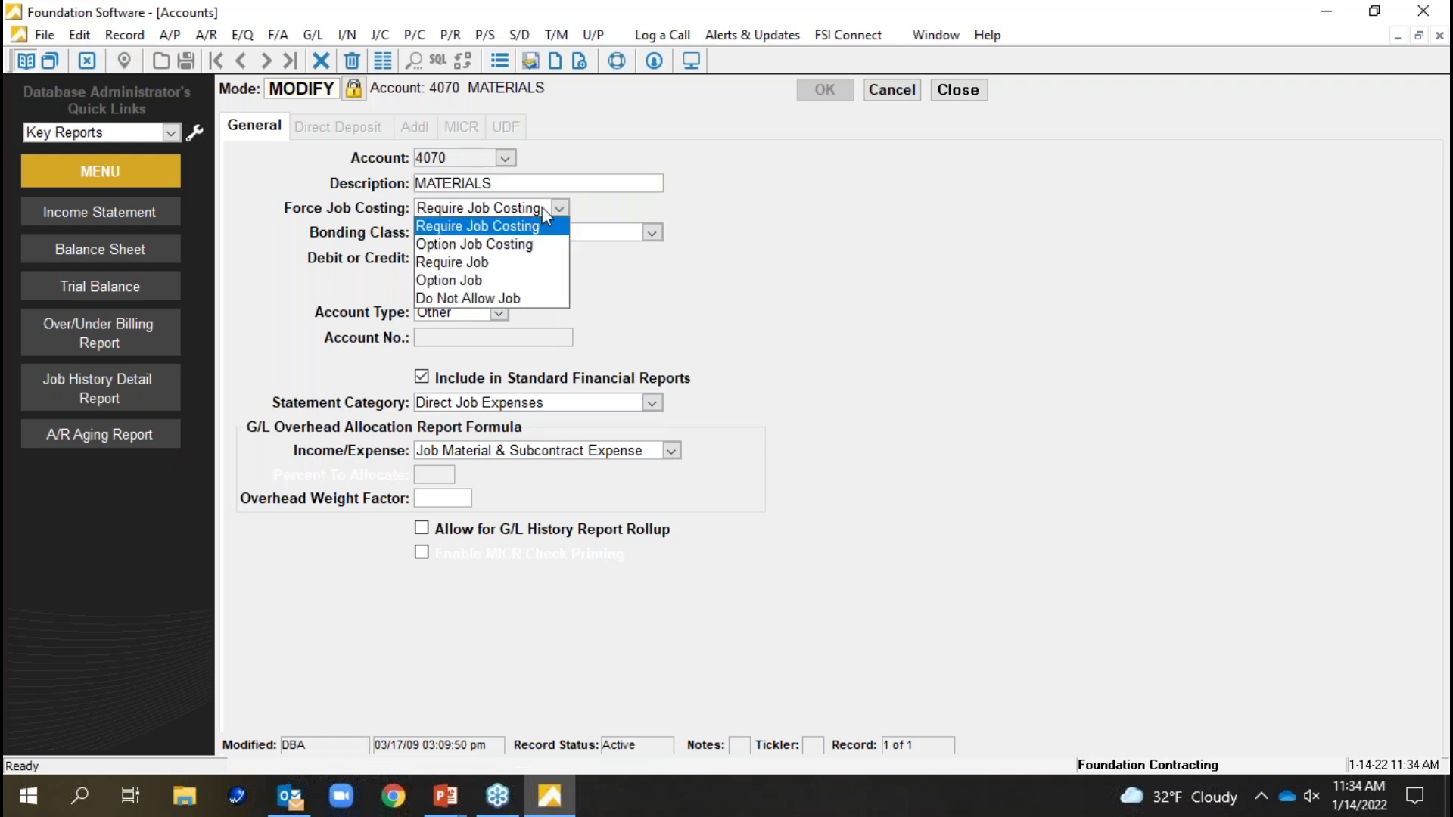
left_click(516, 185)
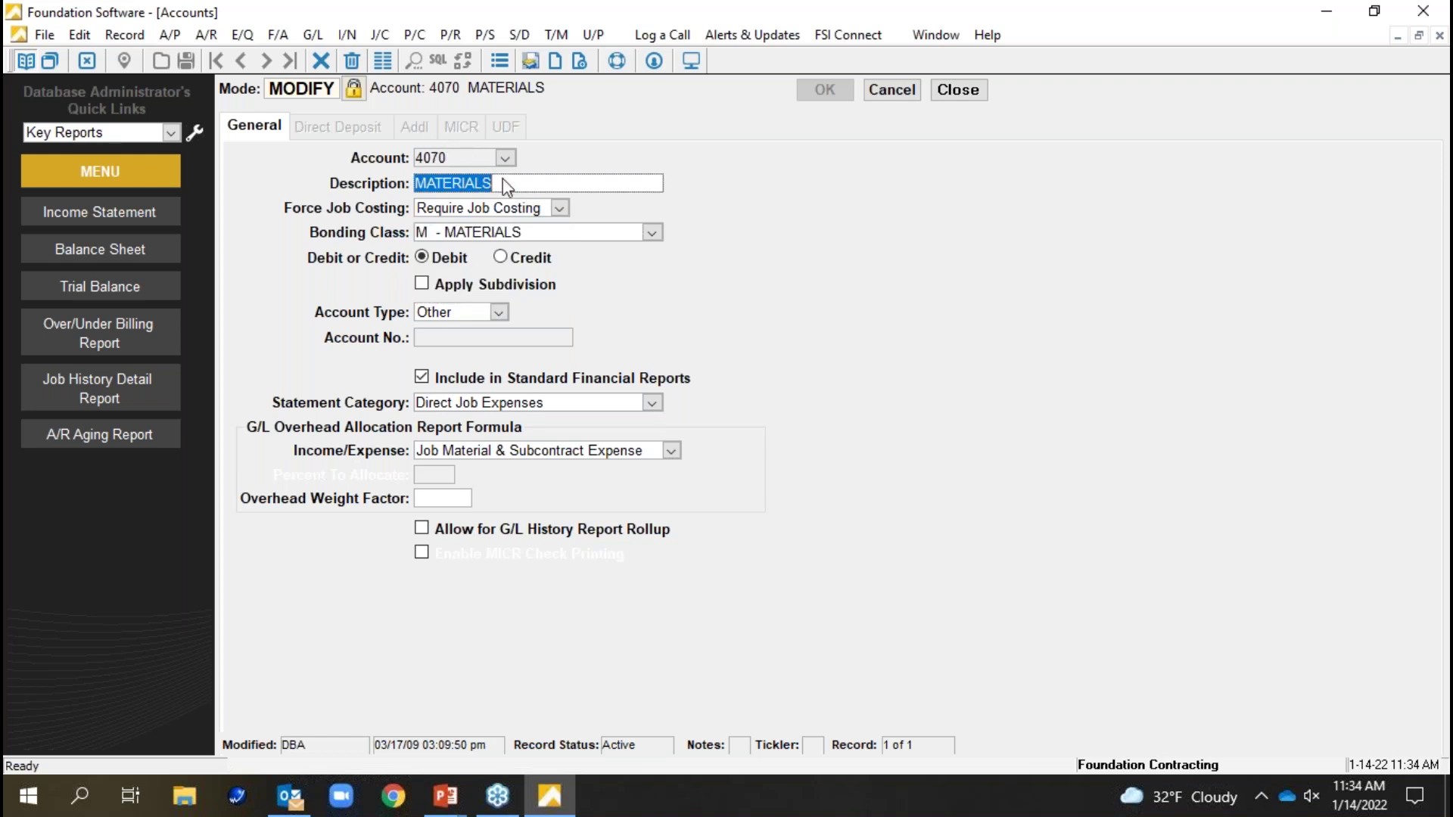
left_click(560, 209)
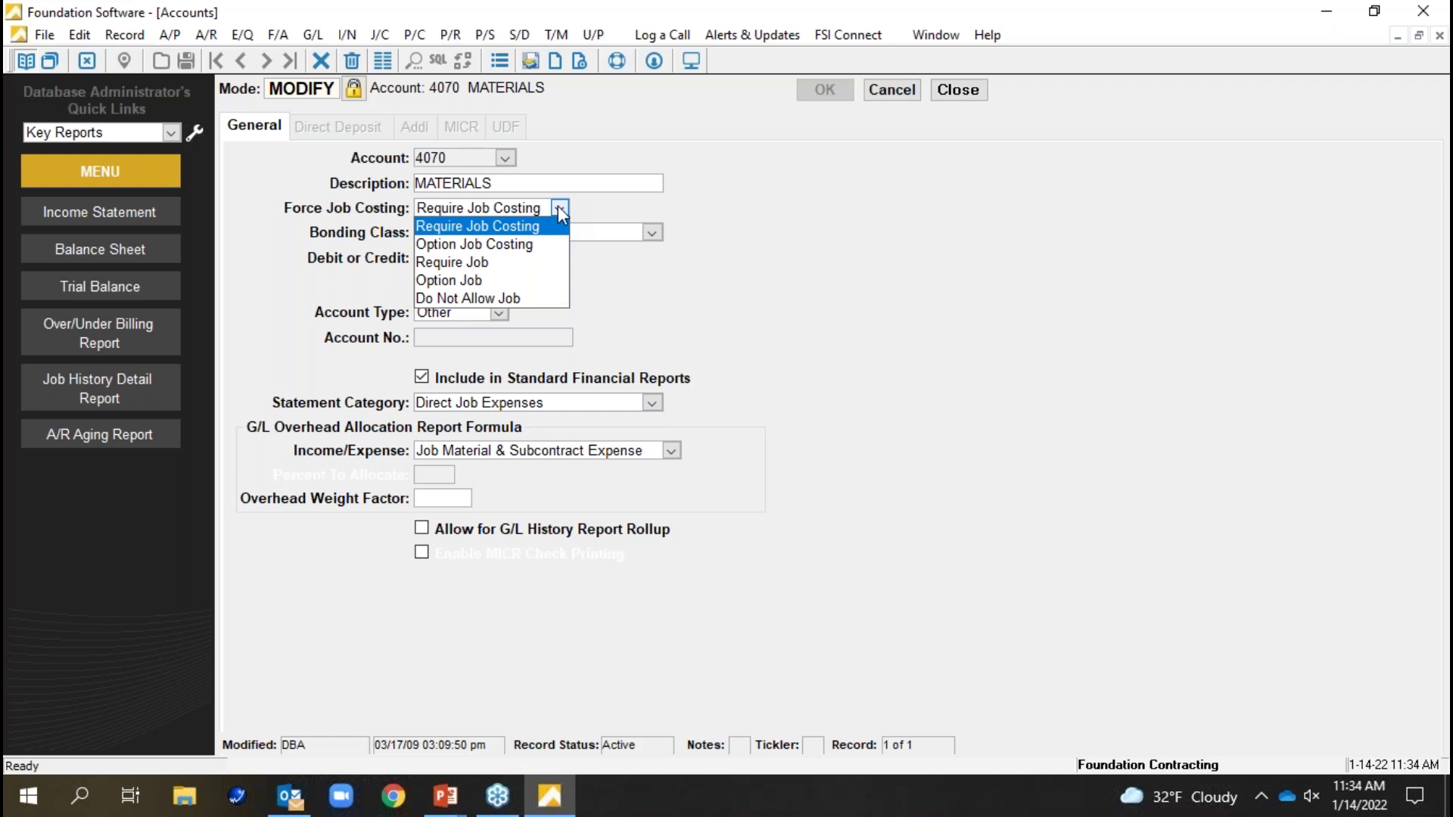
left_click(521, 222)
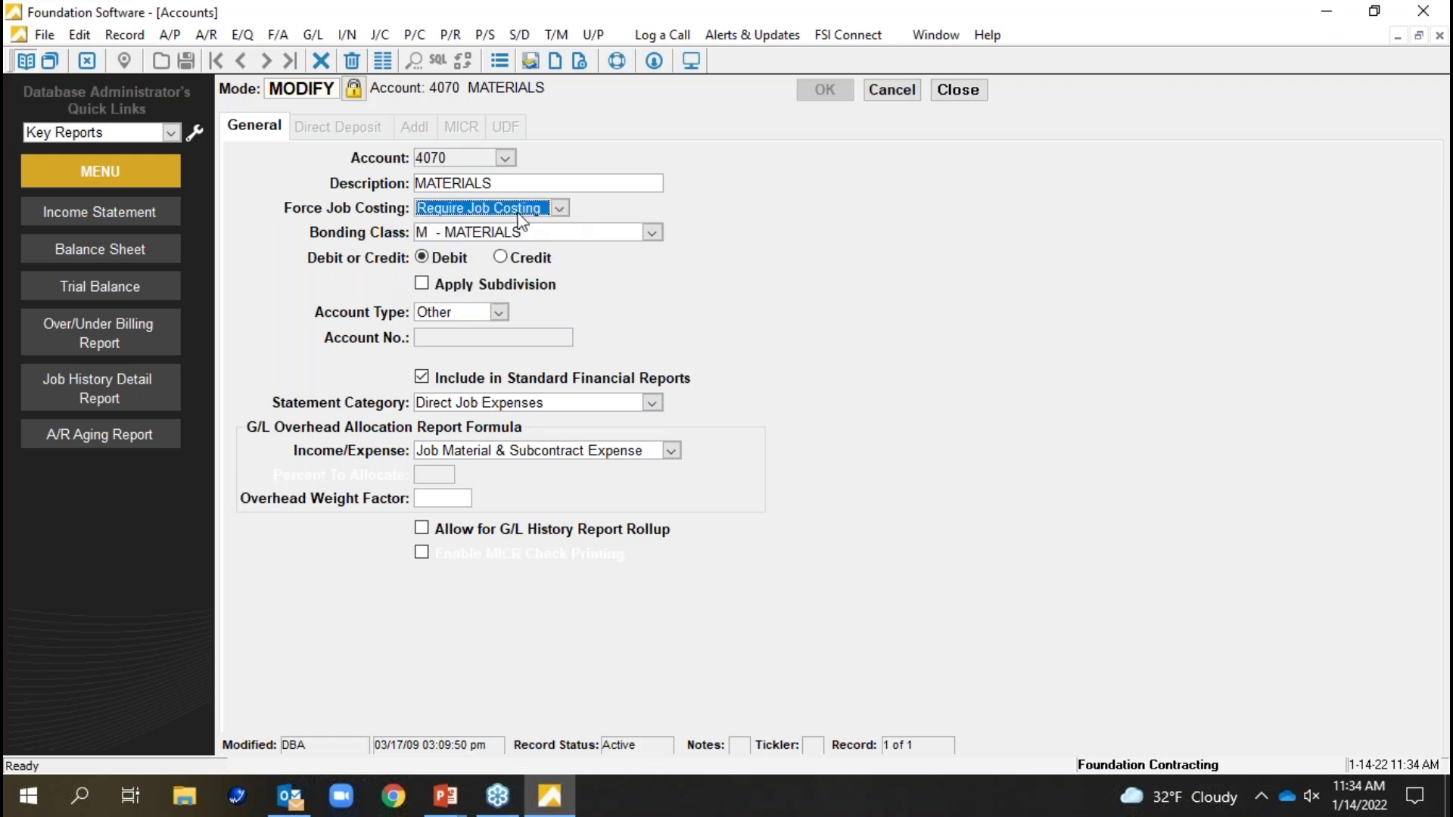
left_click(560, 209)
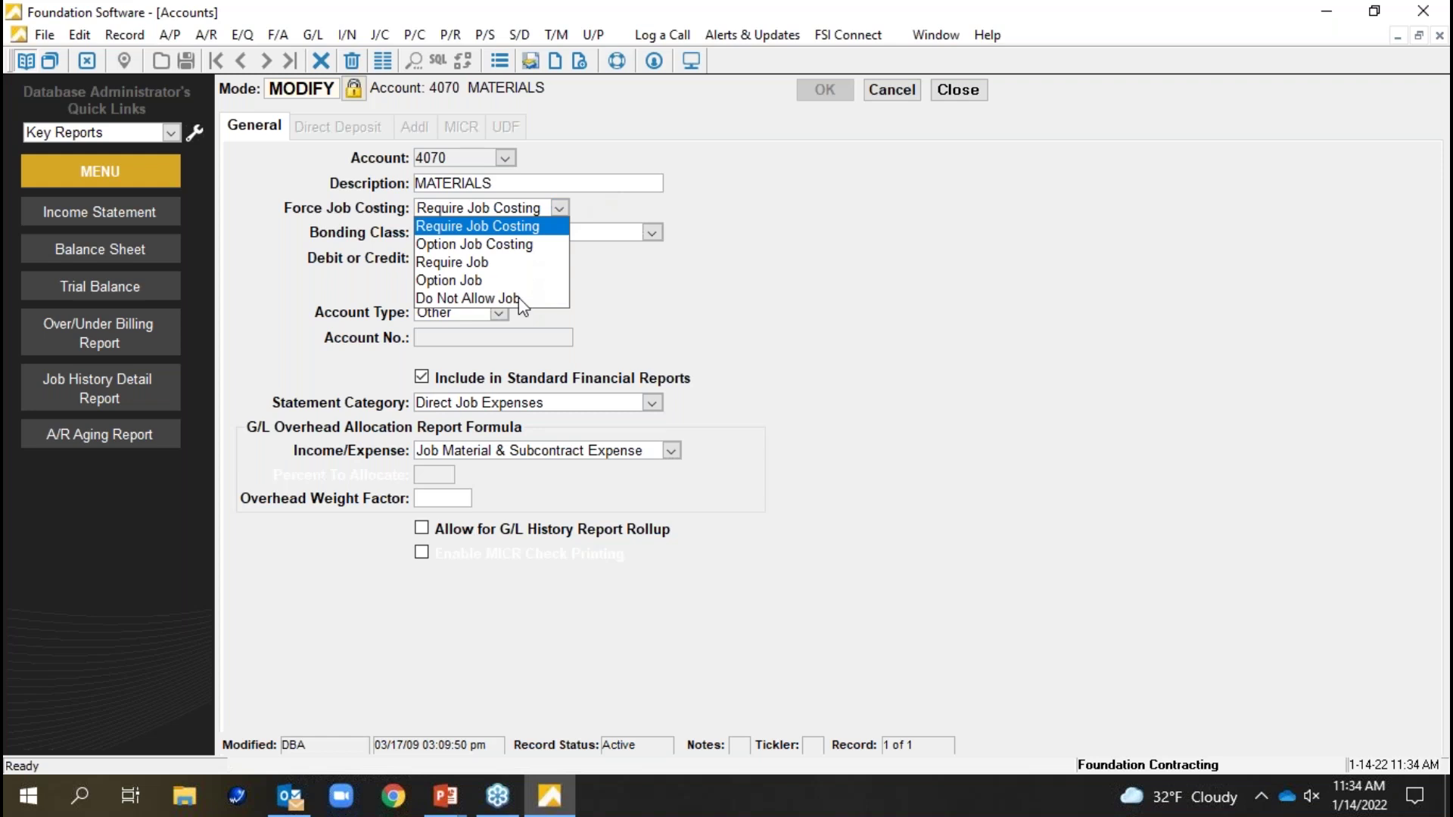
left_click(610, 184)
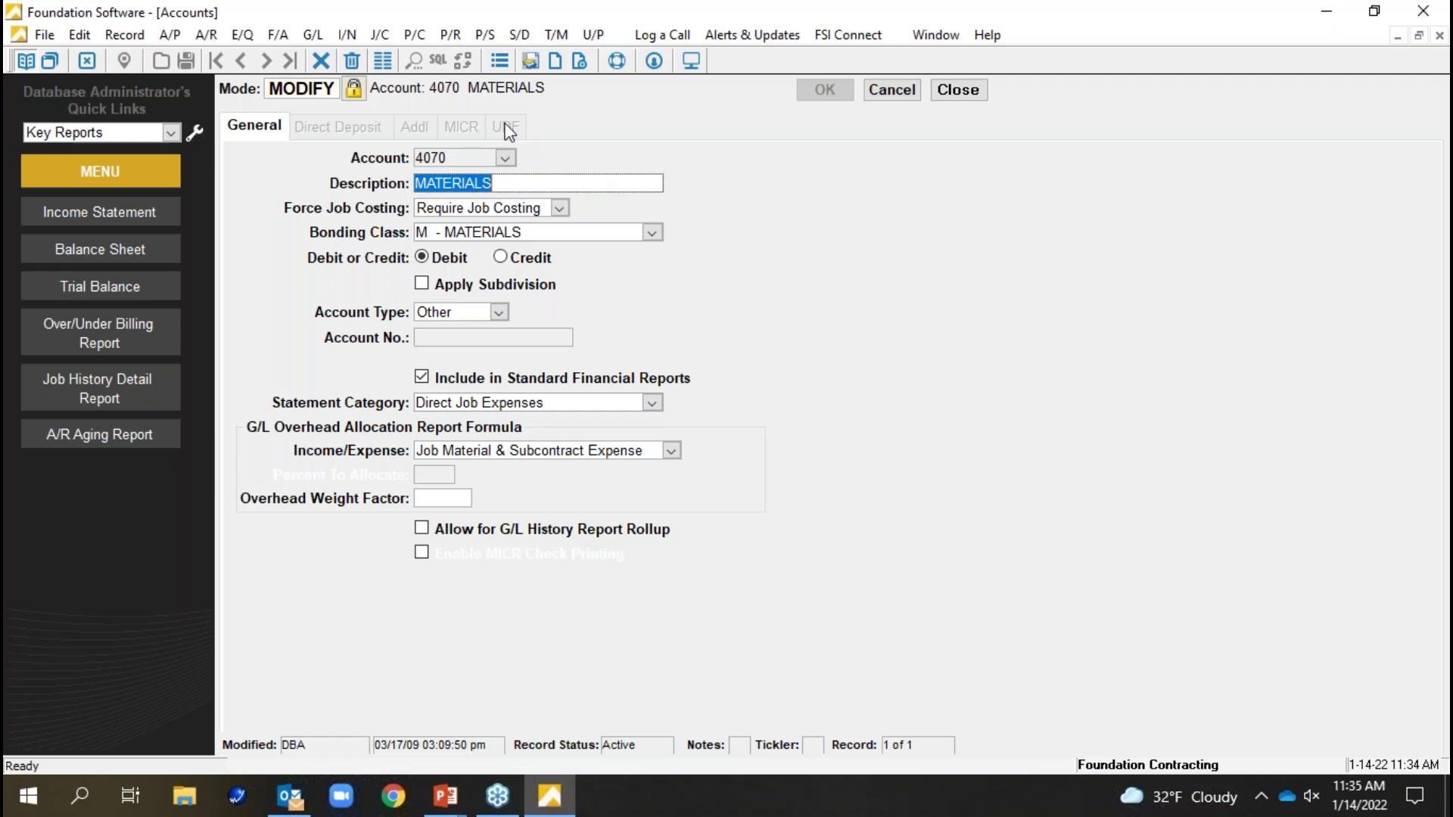
- Generate the accounts list with the Statement Categories list type and review how accounts map to financial statements
left_click(383, 59)
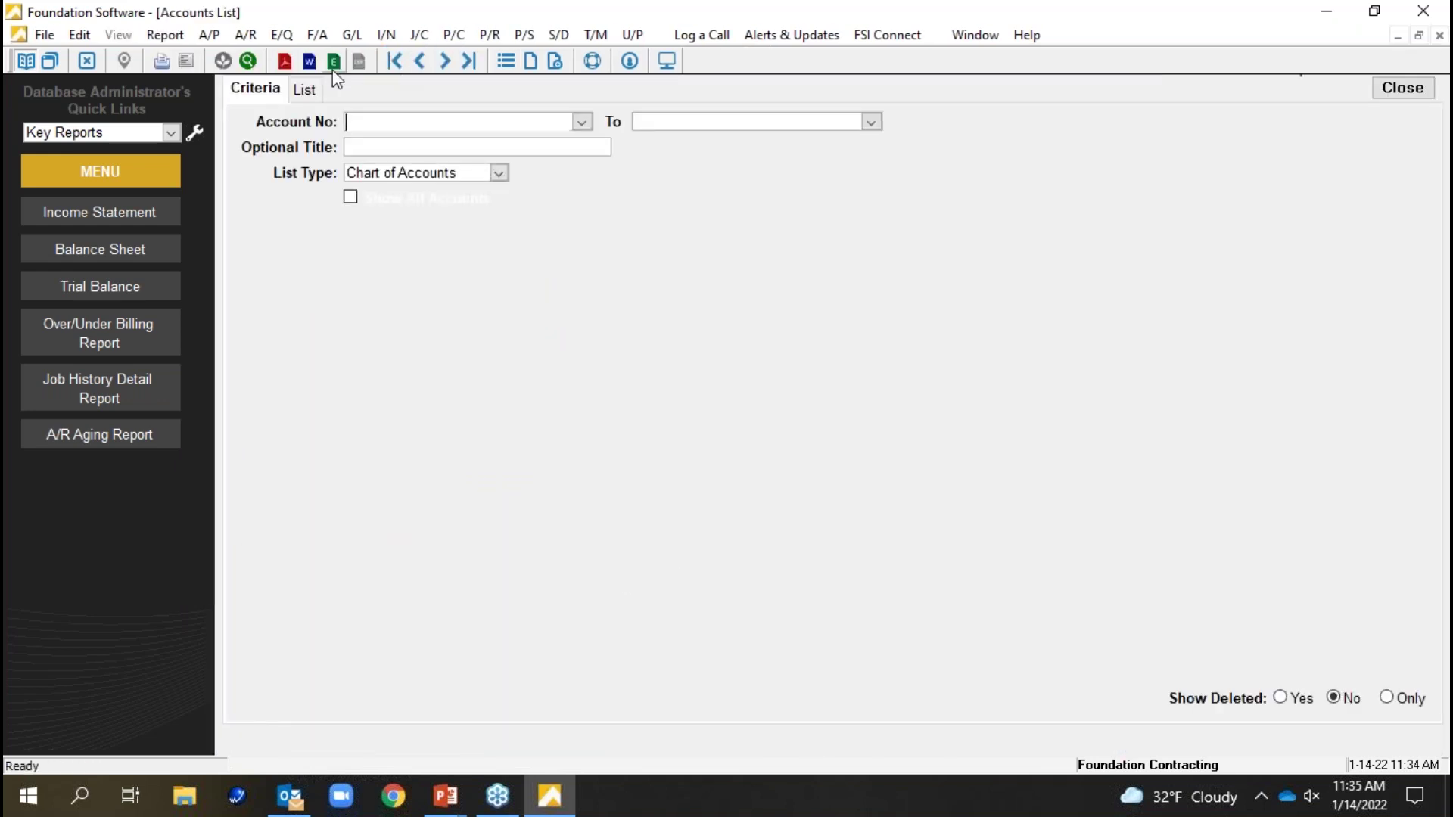
left_click(498, 174)
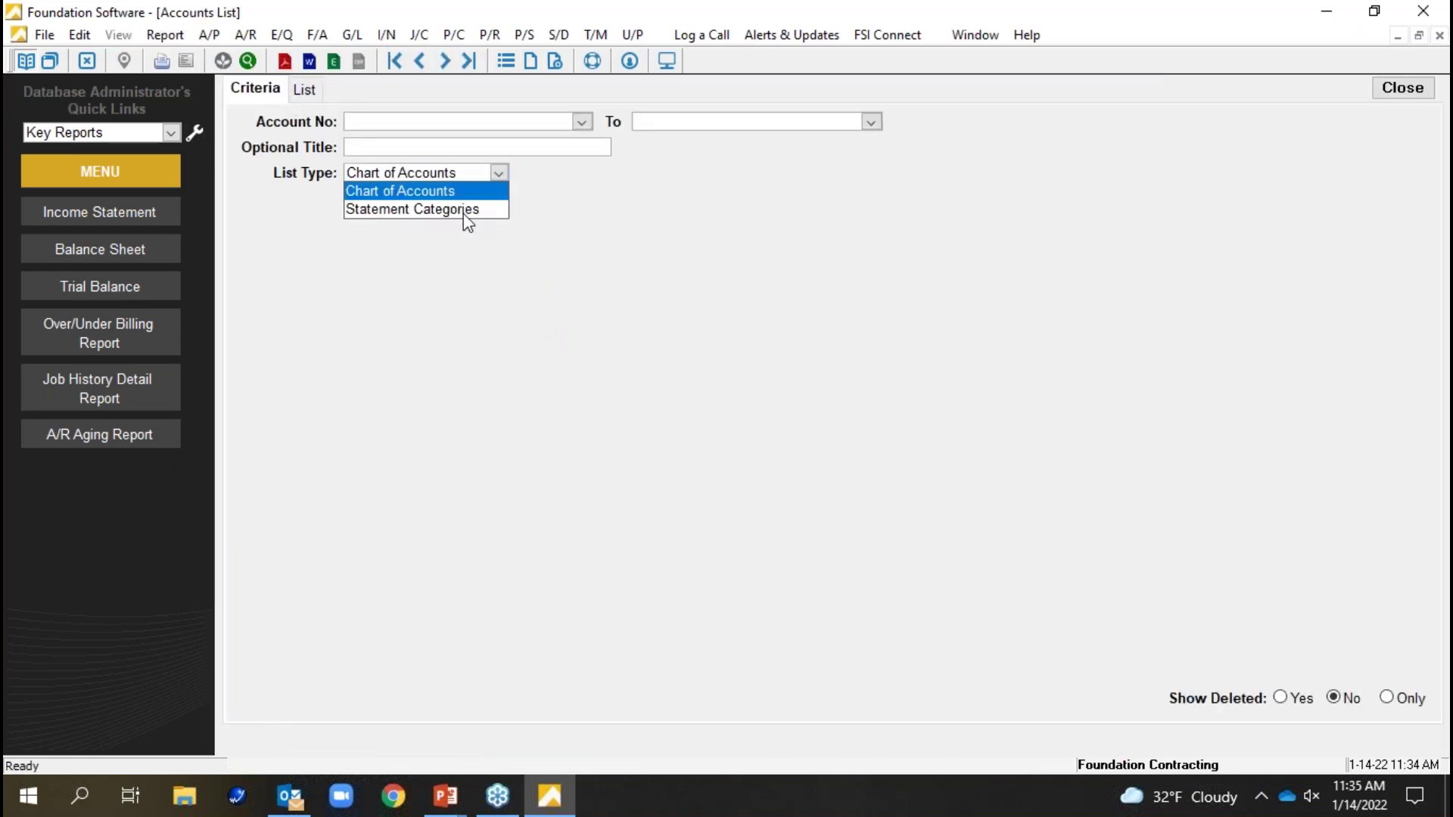
left_click(464, 211)
left_click(306, 90)
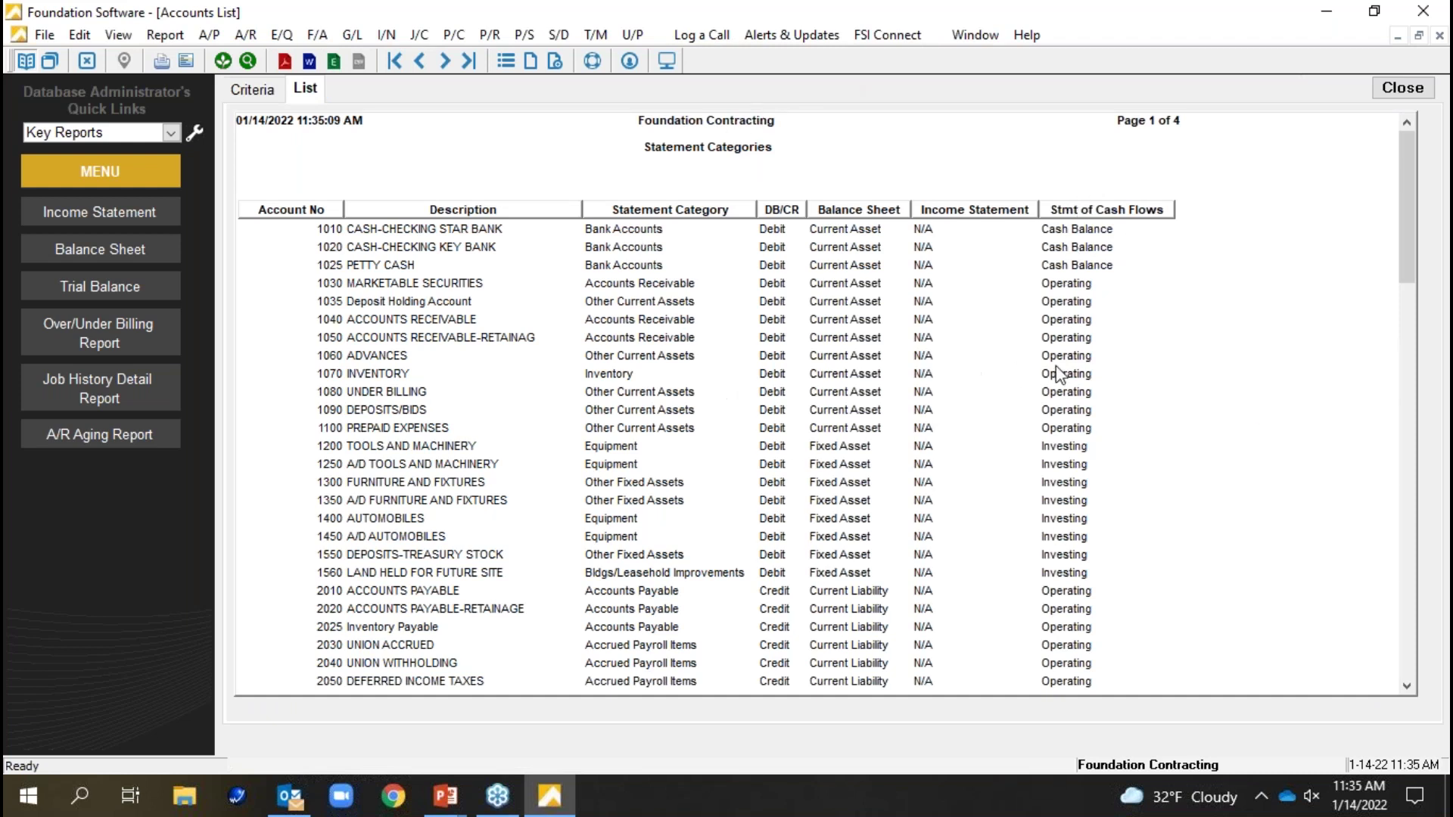
scroll(969, 432, "down", 7)
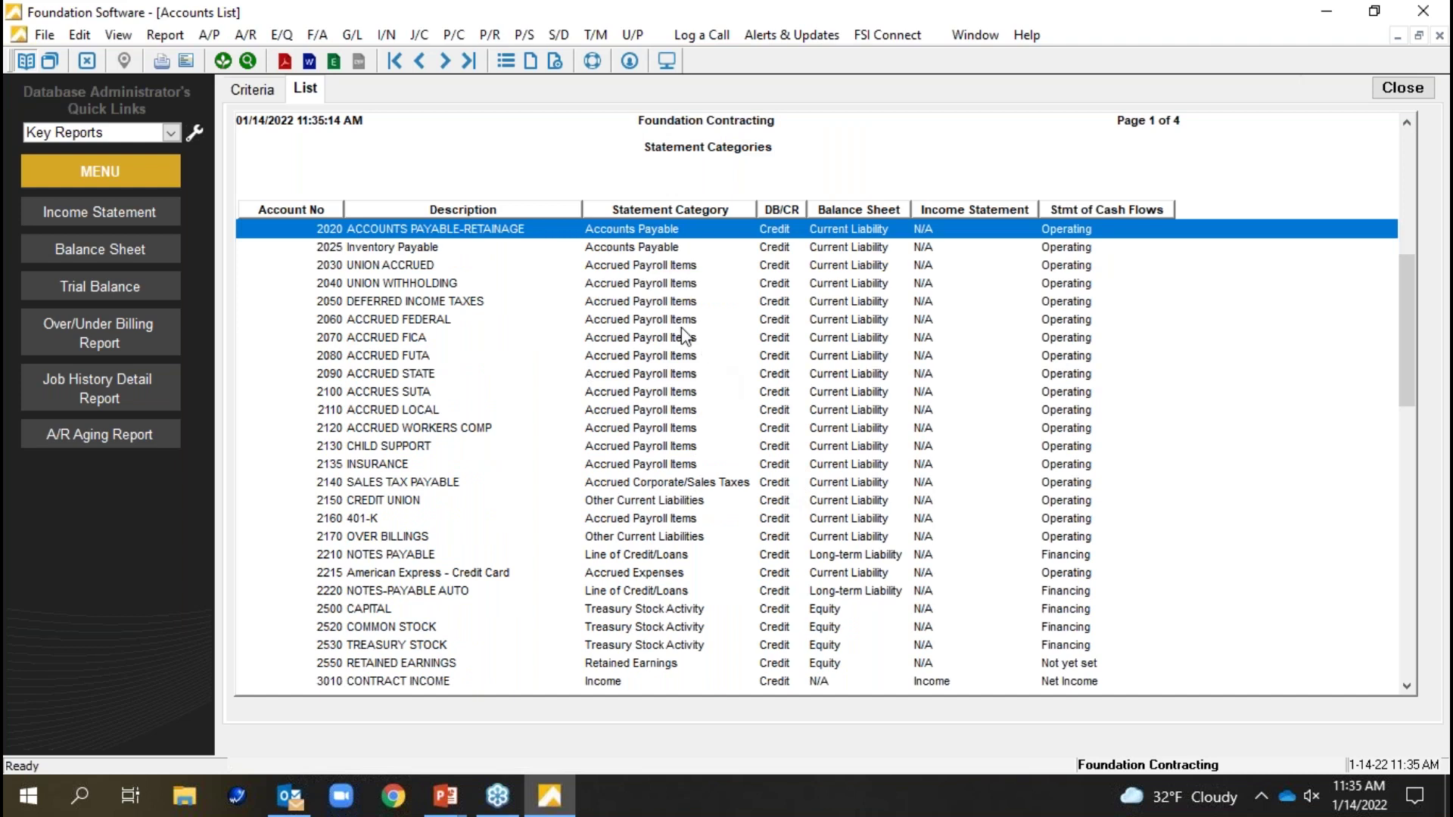
scroll(855, 322, "up", 4)
- Generate the accounts list as Chart of Accounts, review its job cost distribution settings, and return to the main menu
left_click(251, 91)
left_click(498, 174)
left_click(397, 191)
left_click(304, 89)
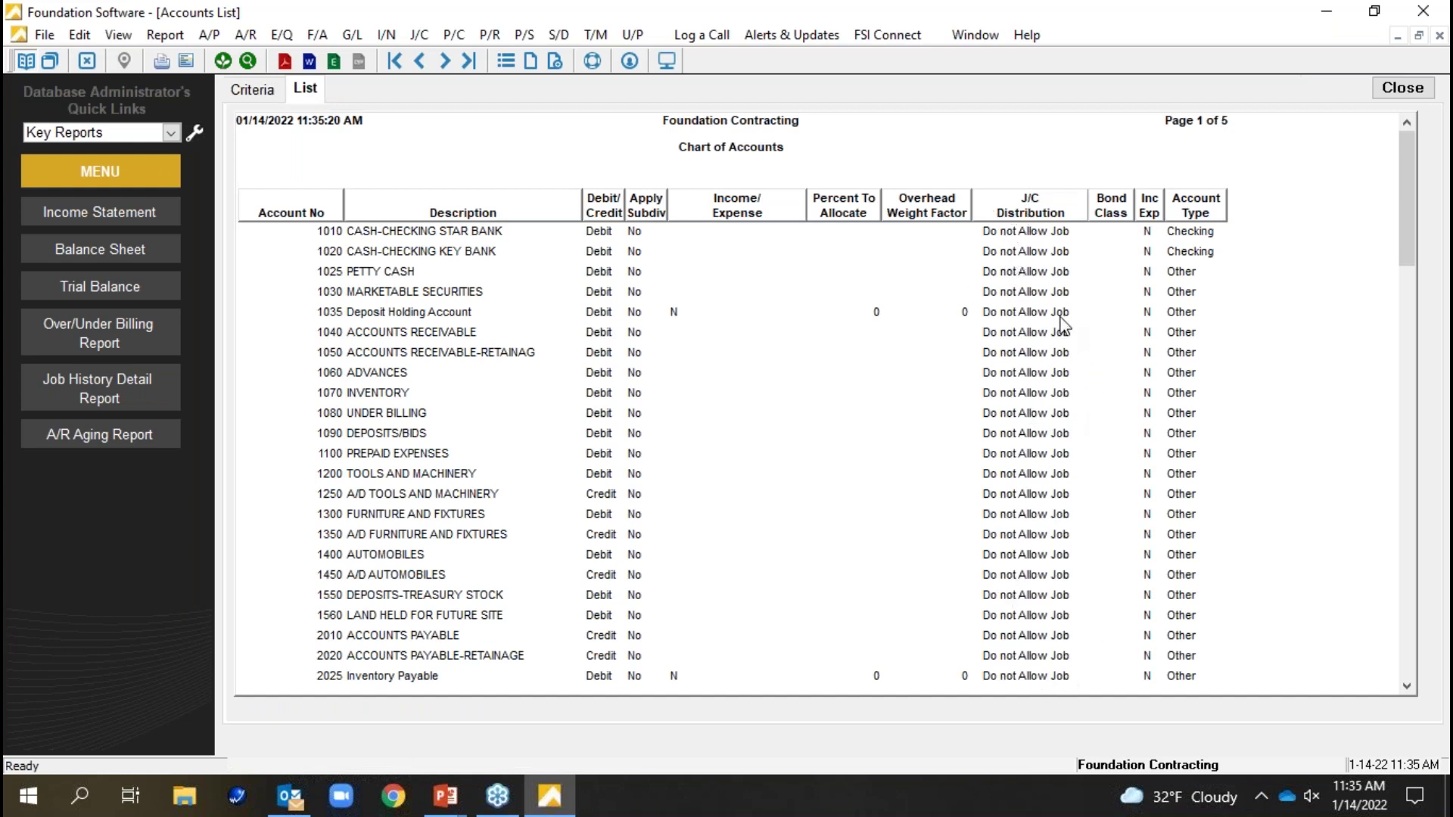
scroll(1075, 364, "down", 15)
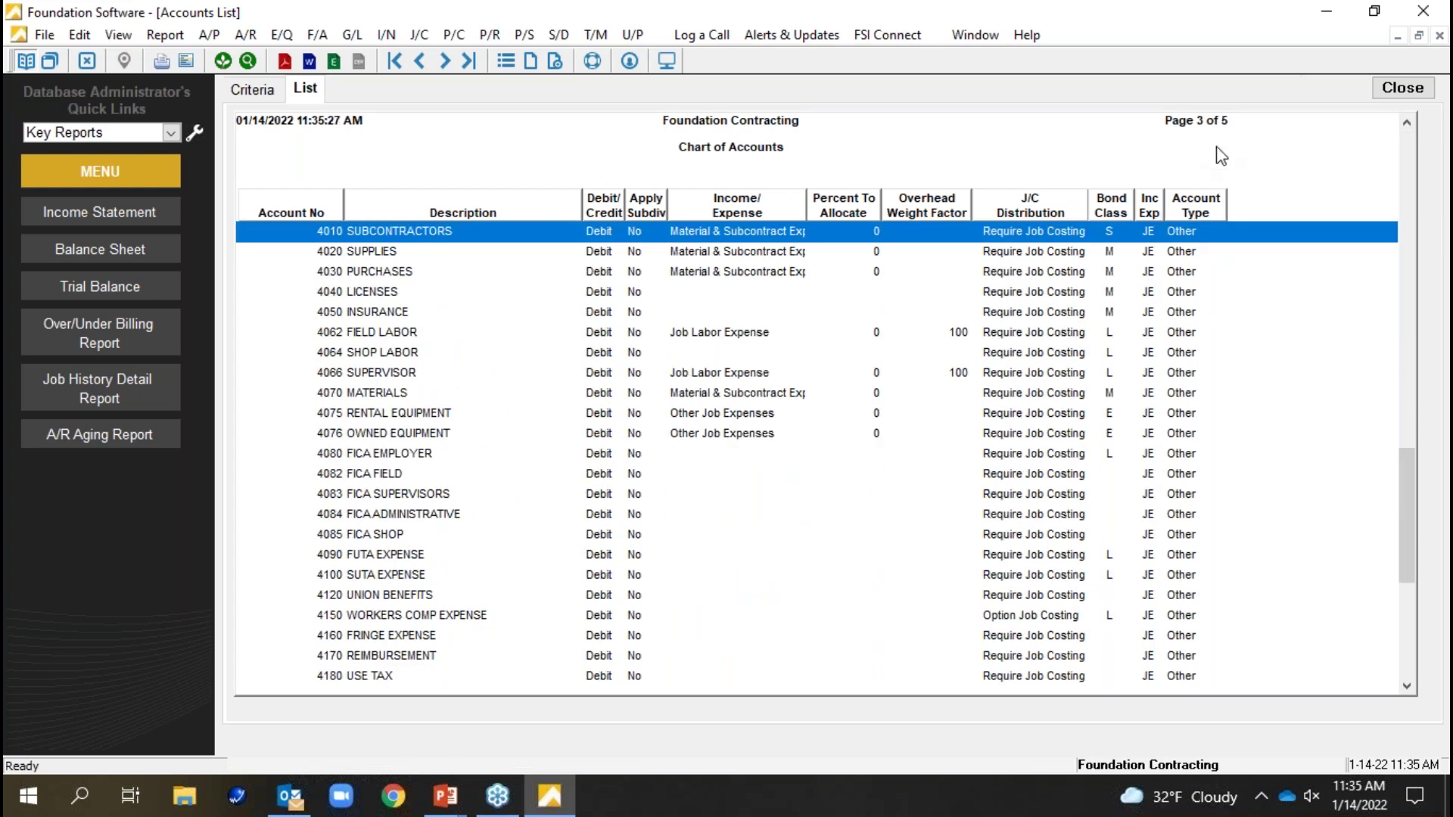
left_click(1400, 88)
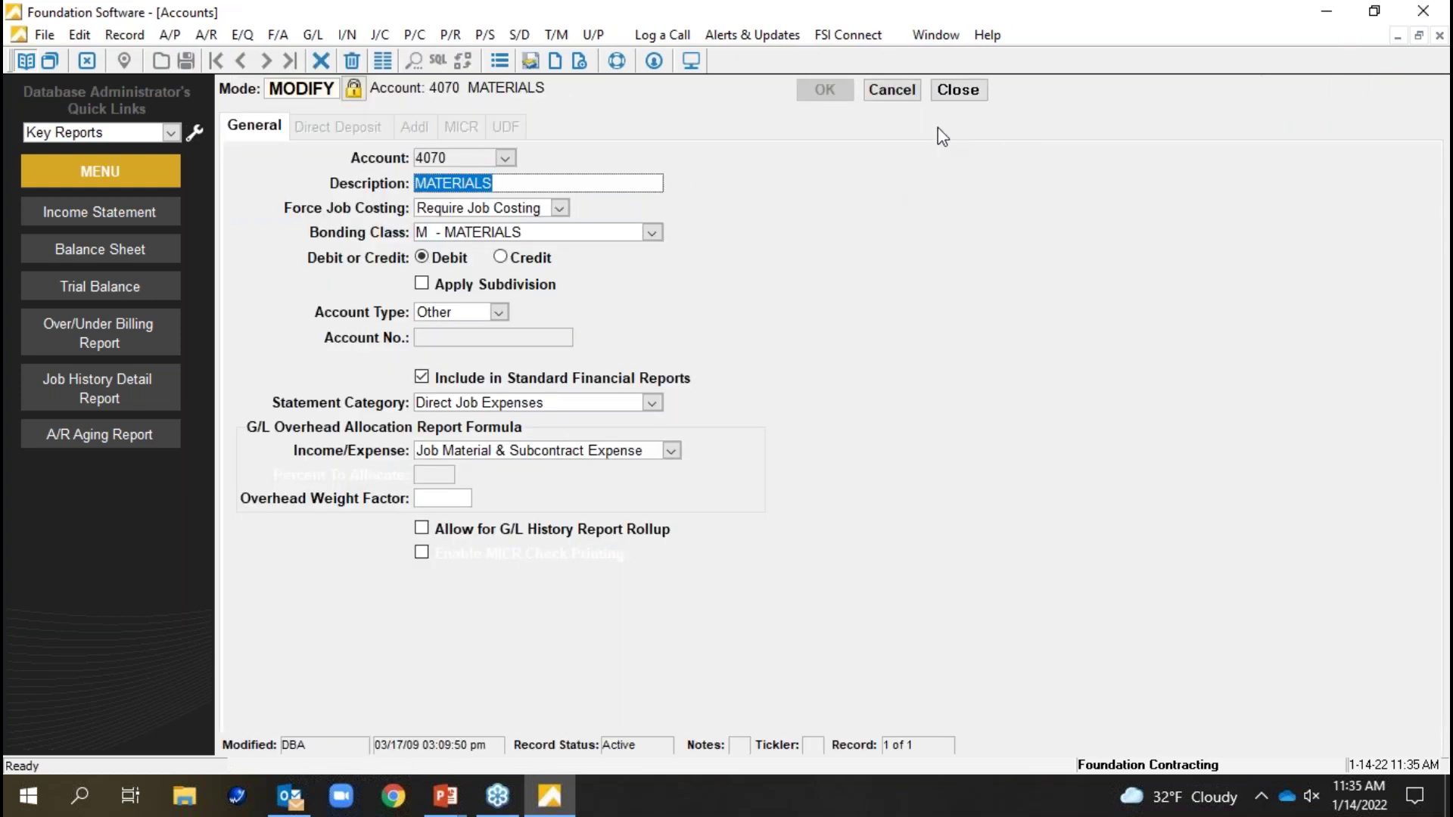
left_click(956, 90)
left_click(301, 119)
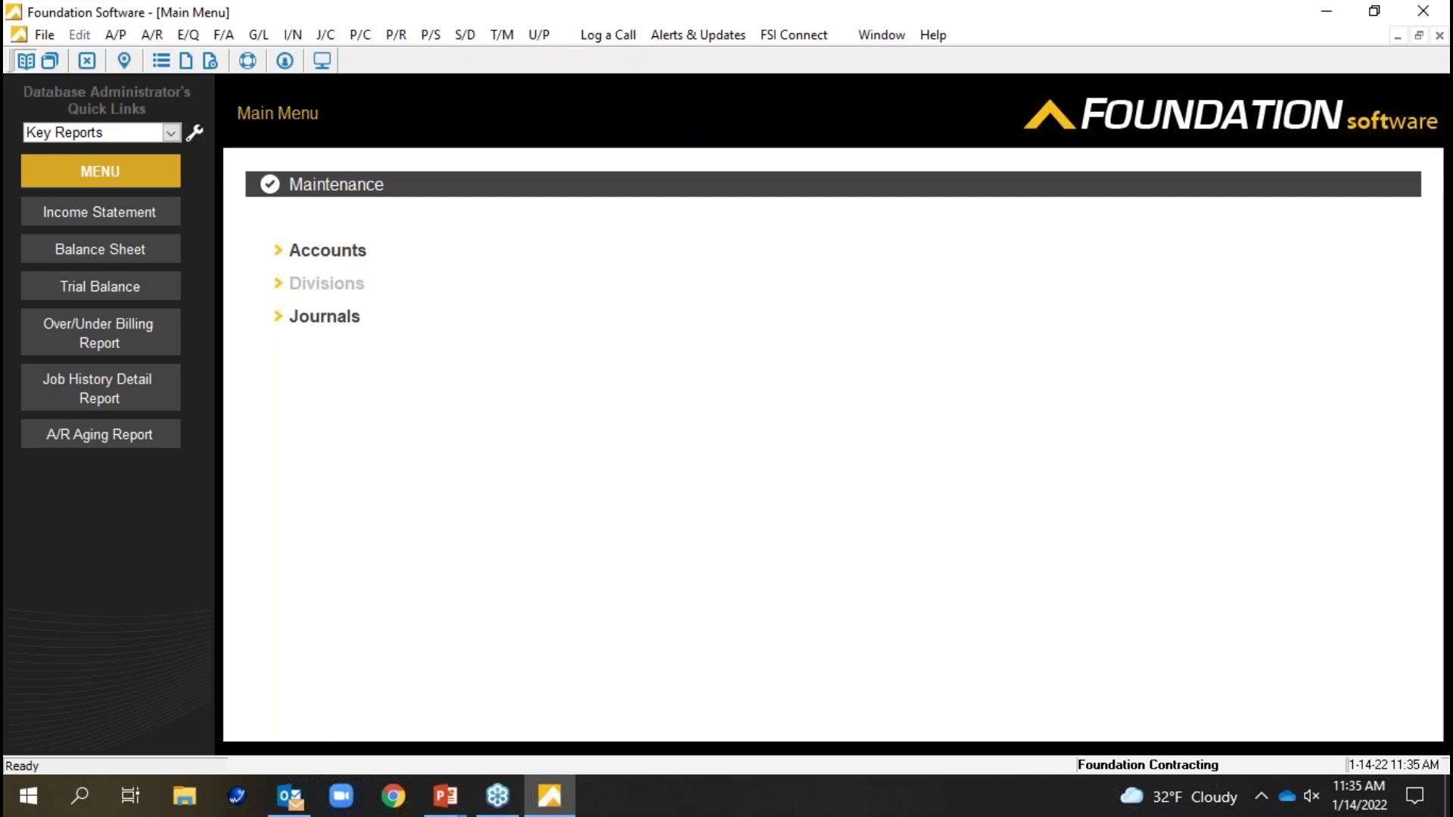
- Reopen General Ledger account maintenance, examine the Income/Expense options for the overhead allocation formula, and close the form without saving
left_click(649, 252)
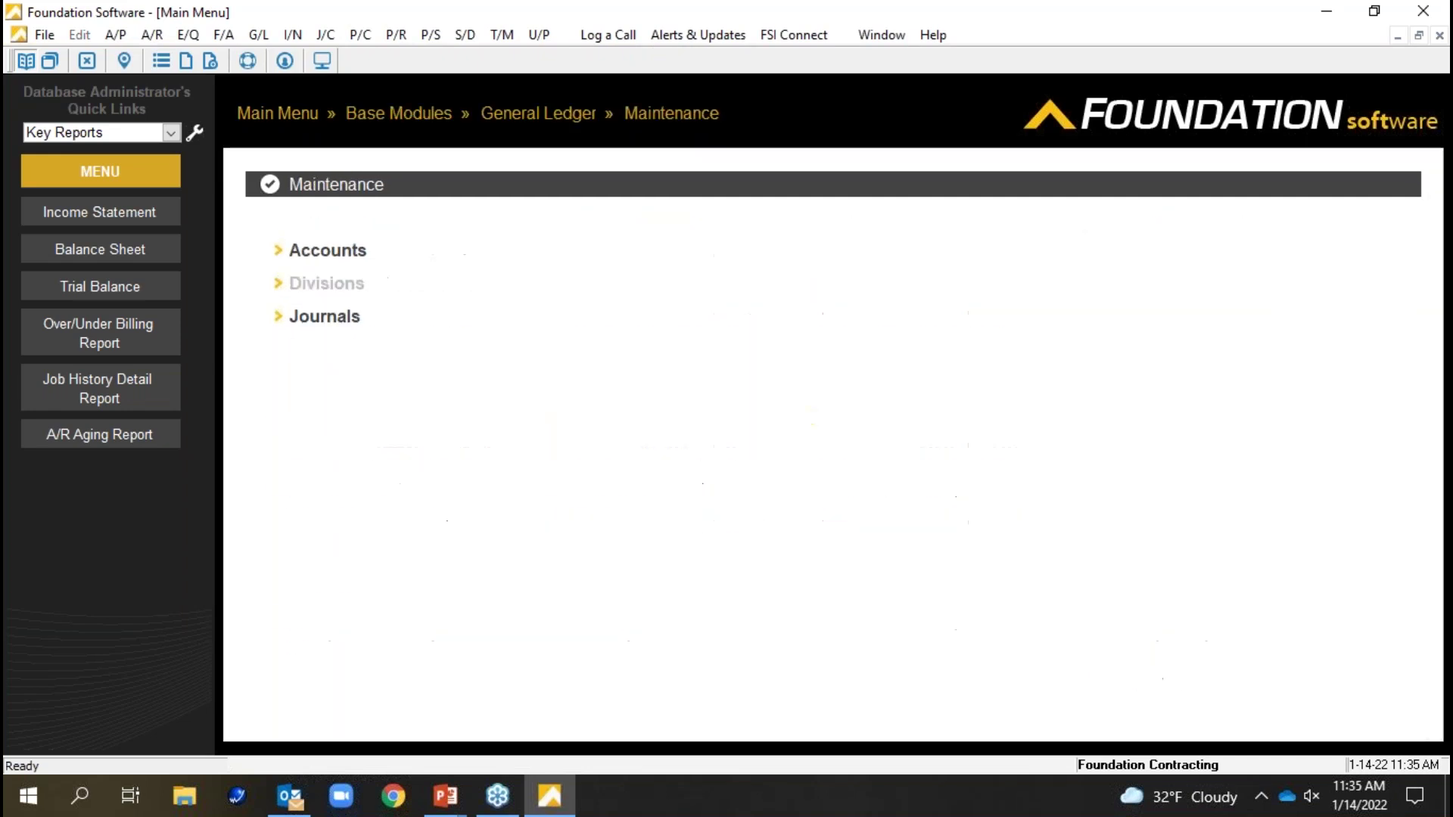
left_click(326, 254)
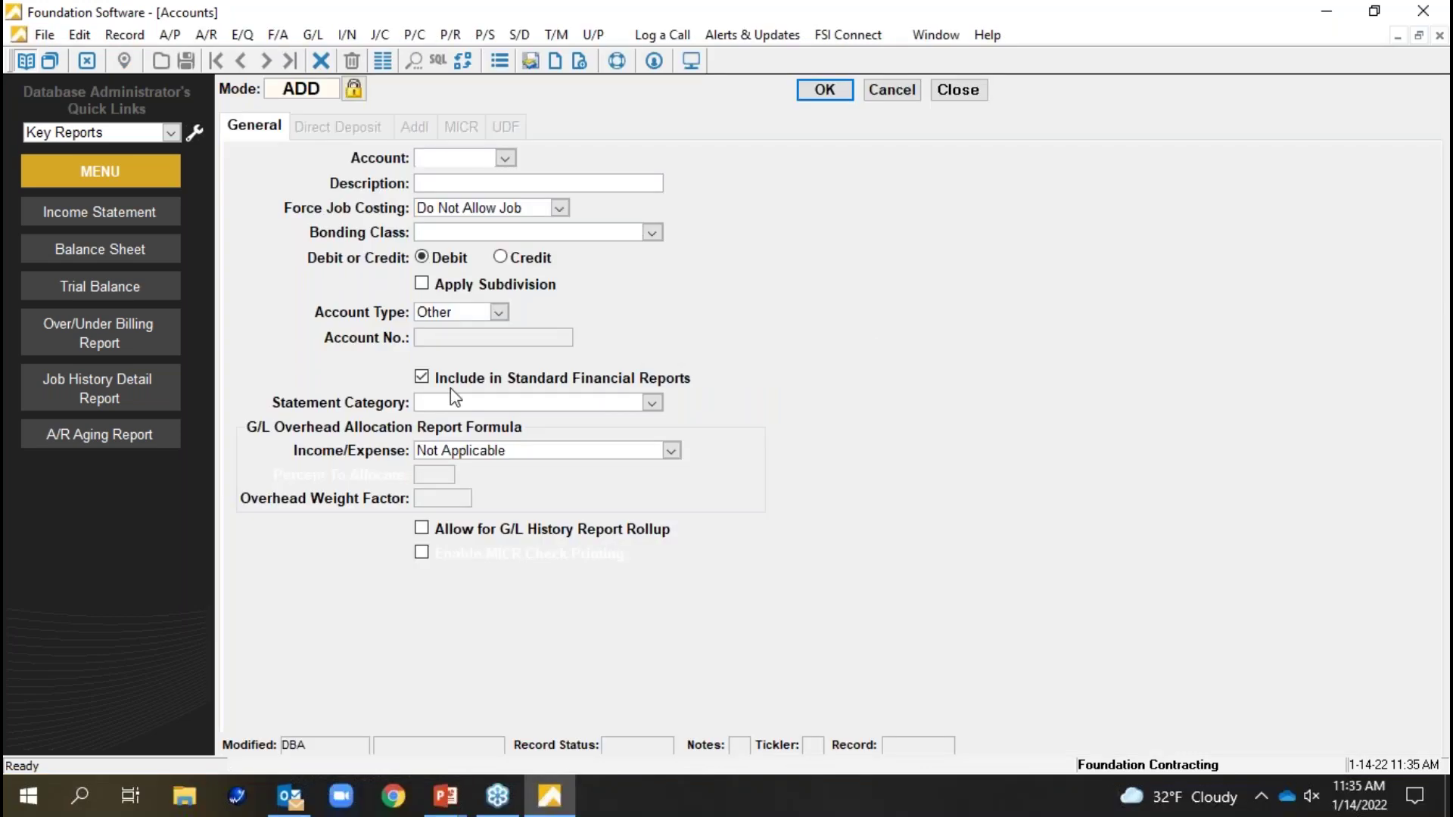
left_click(525, 456)
left_click(526, 457)
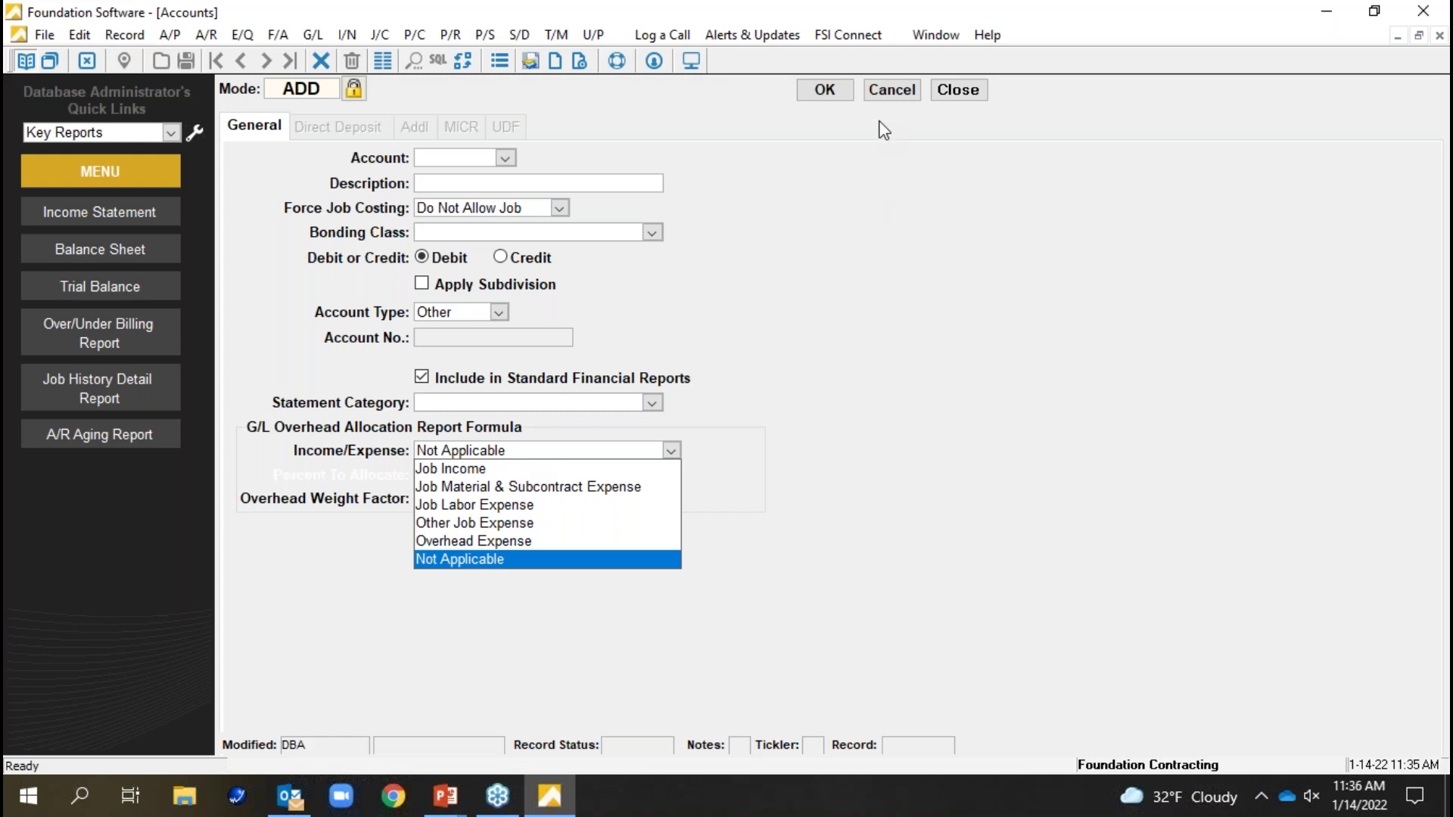
left_click(889, 97)
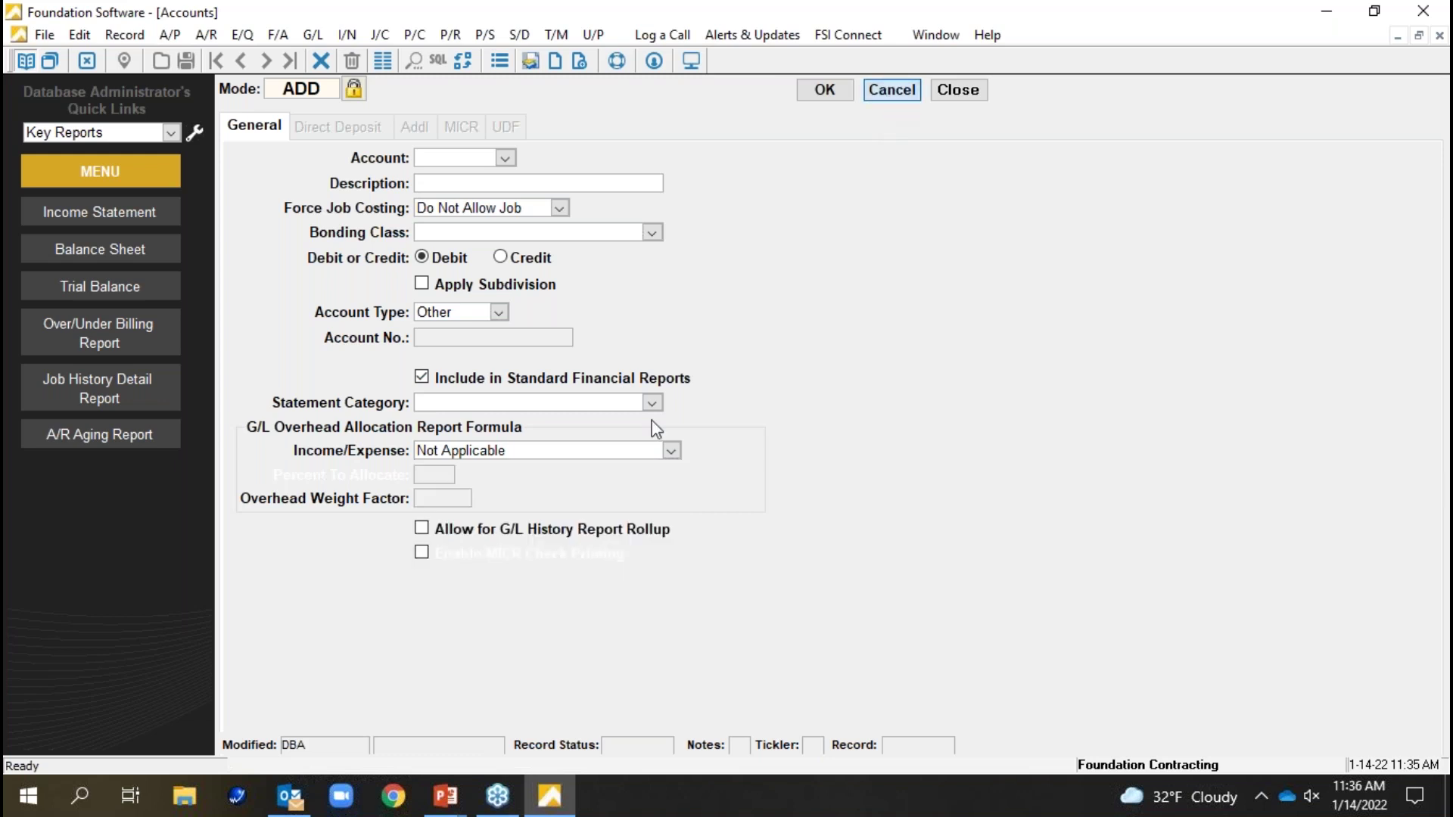
left_click(955, 94)
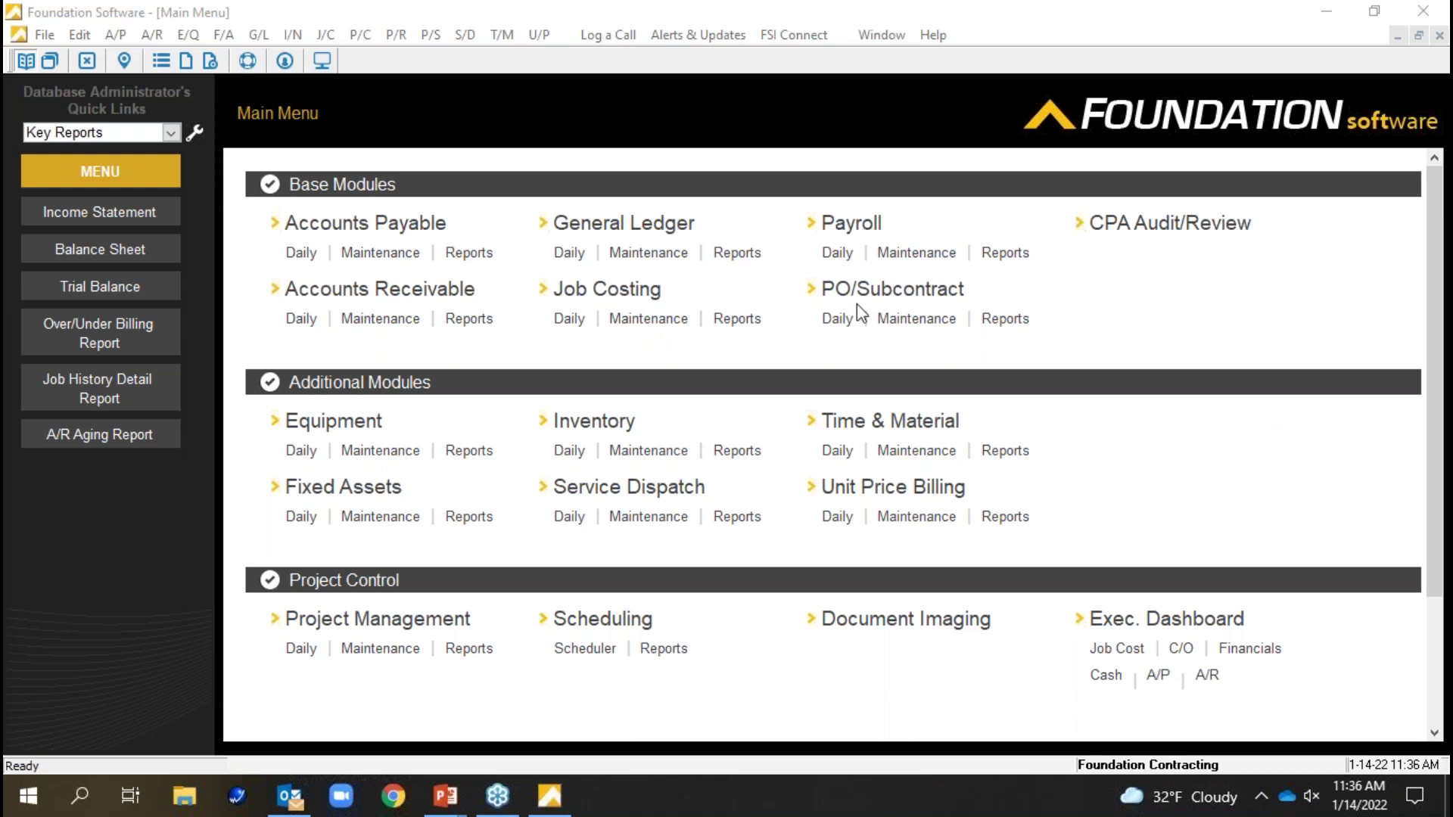
- Open the Over/Under Billing report criteria from the General Ledger reports and place the cursor in the Closed Date From field
left_click(749, 258)
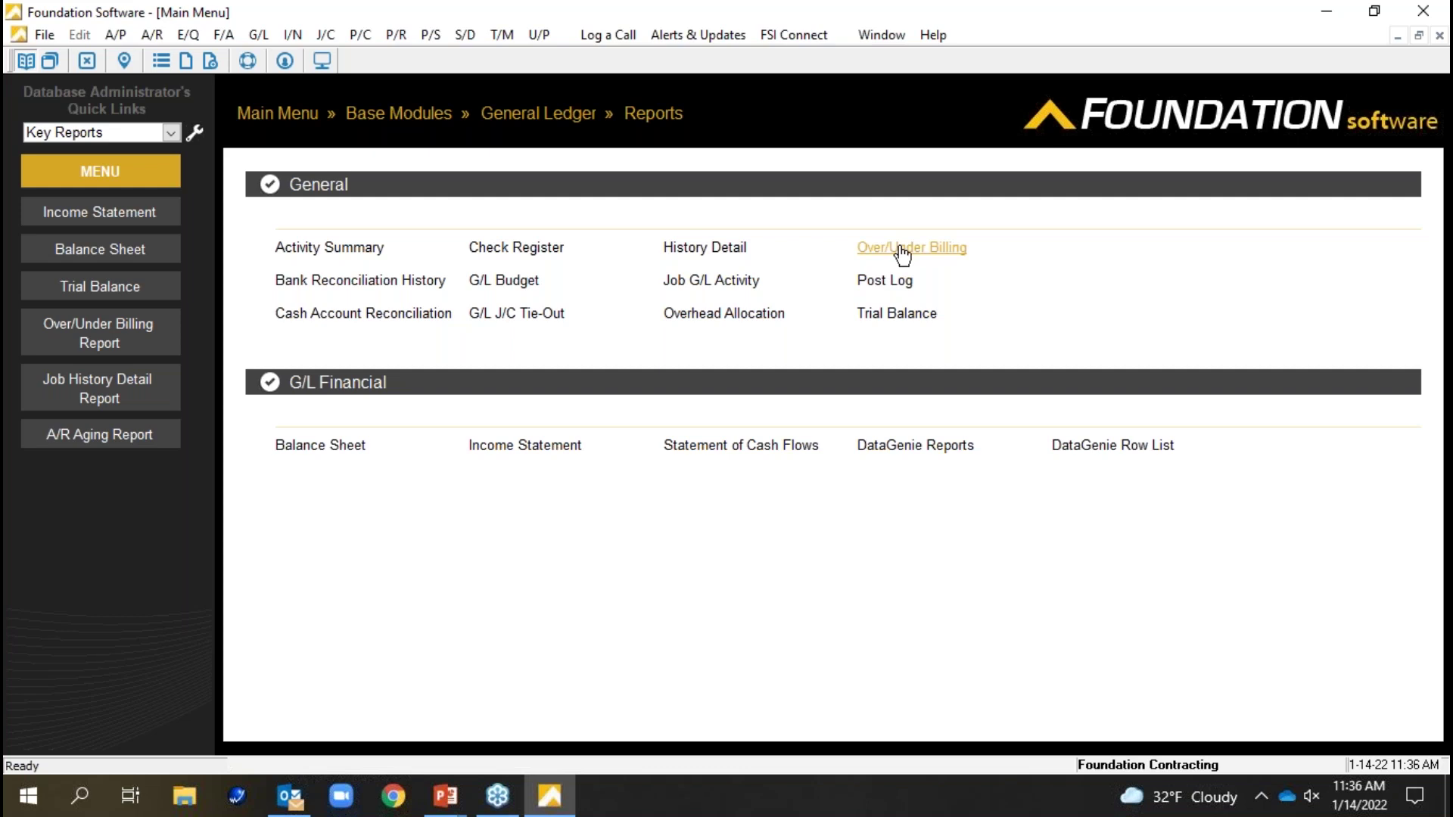
left_click(292, 112)
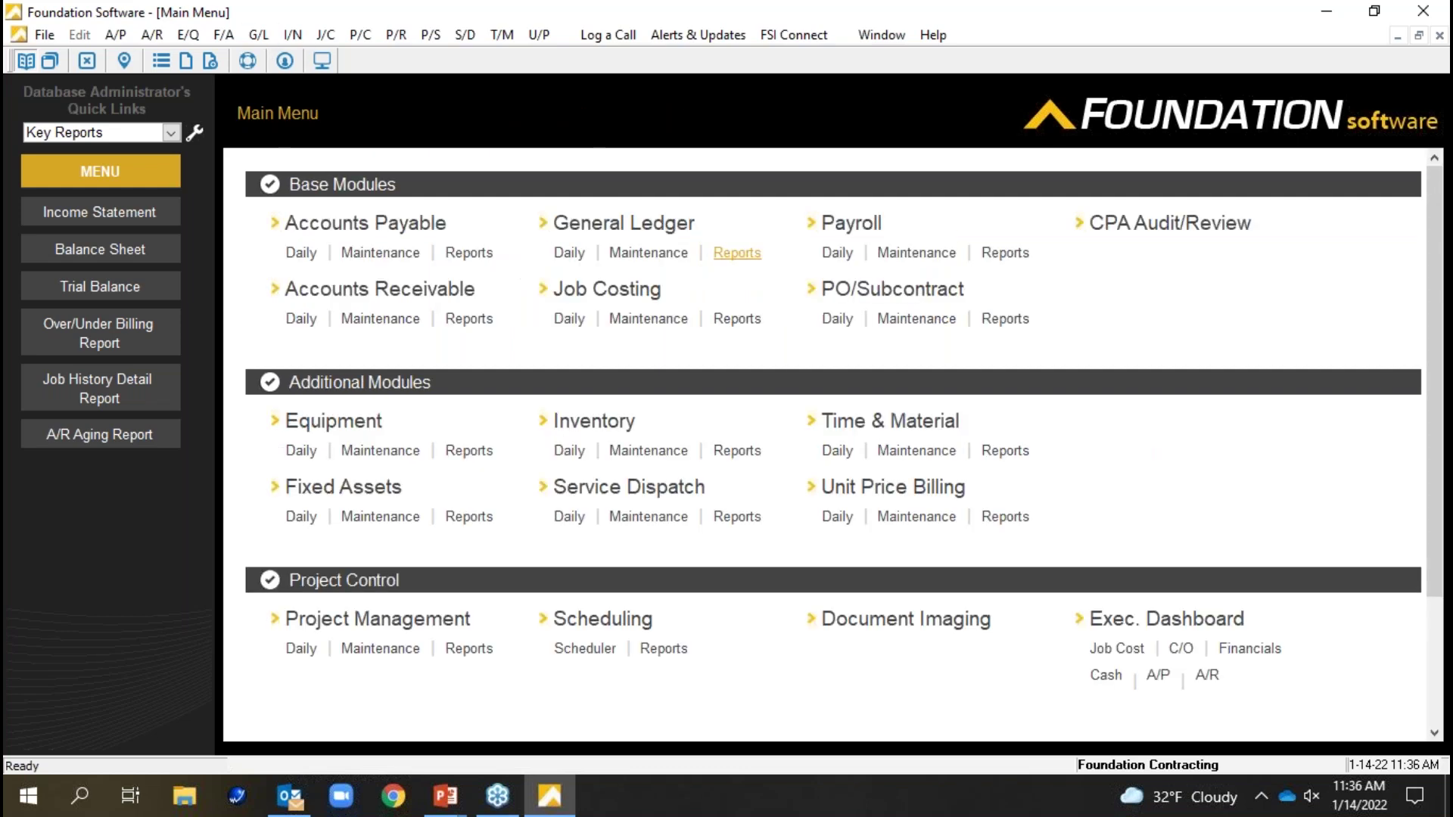
left_click(733, 258)
left_click(902, 248)
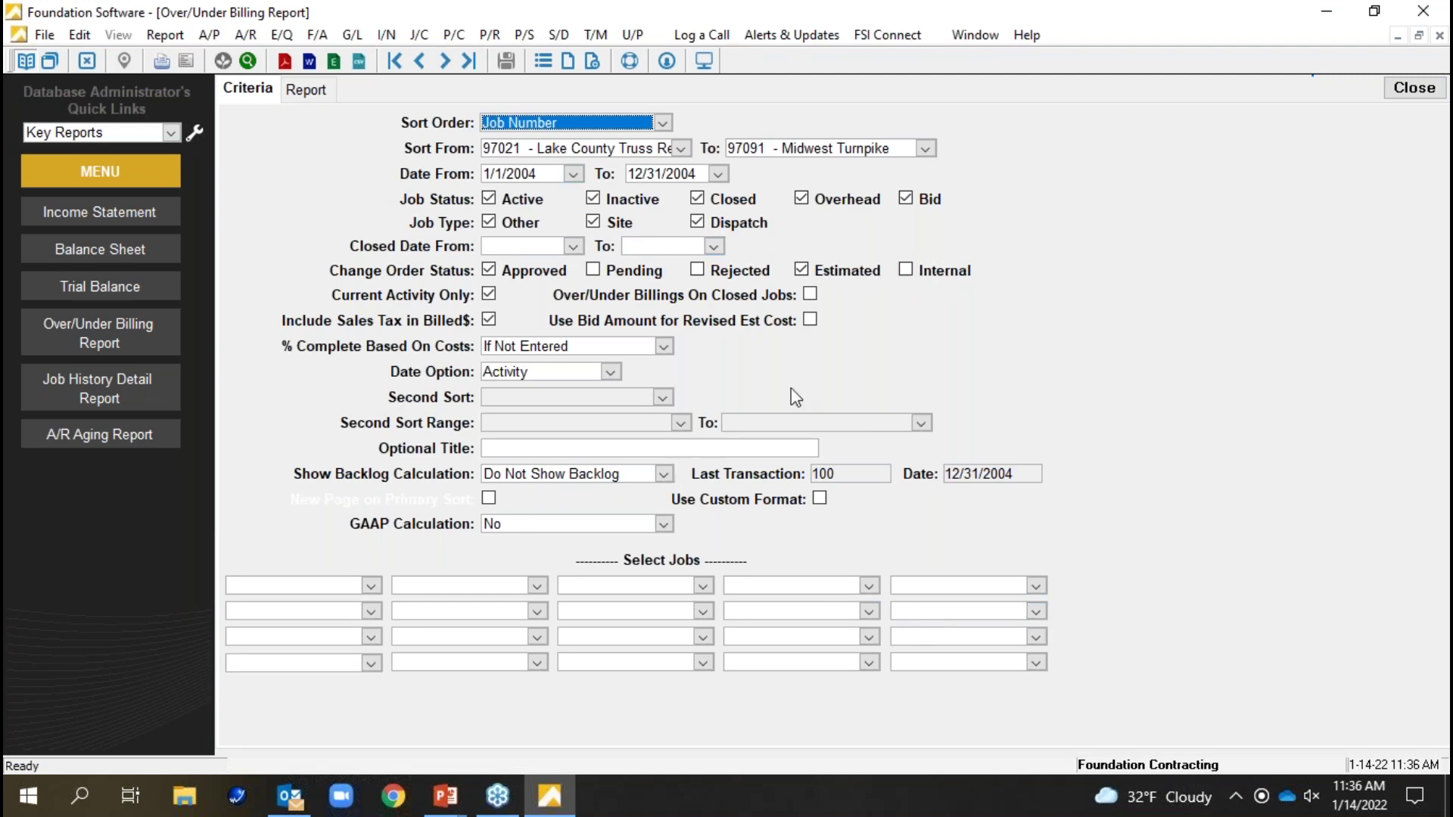
left_click(516, 249)
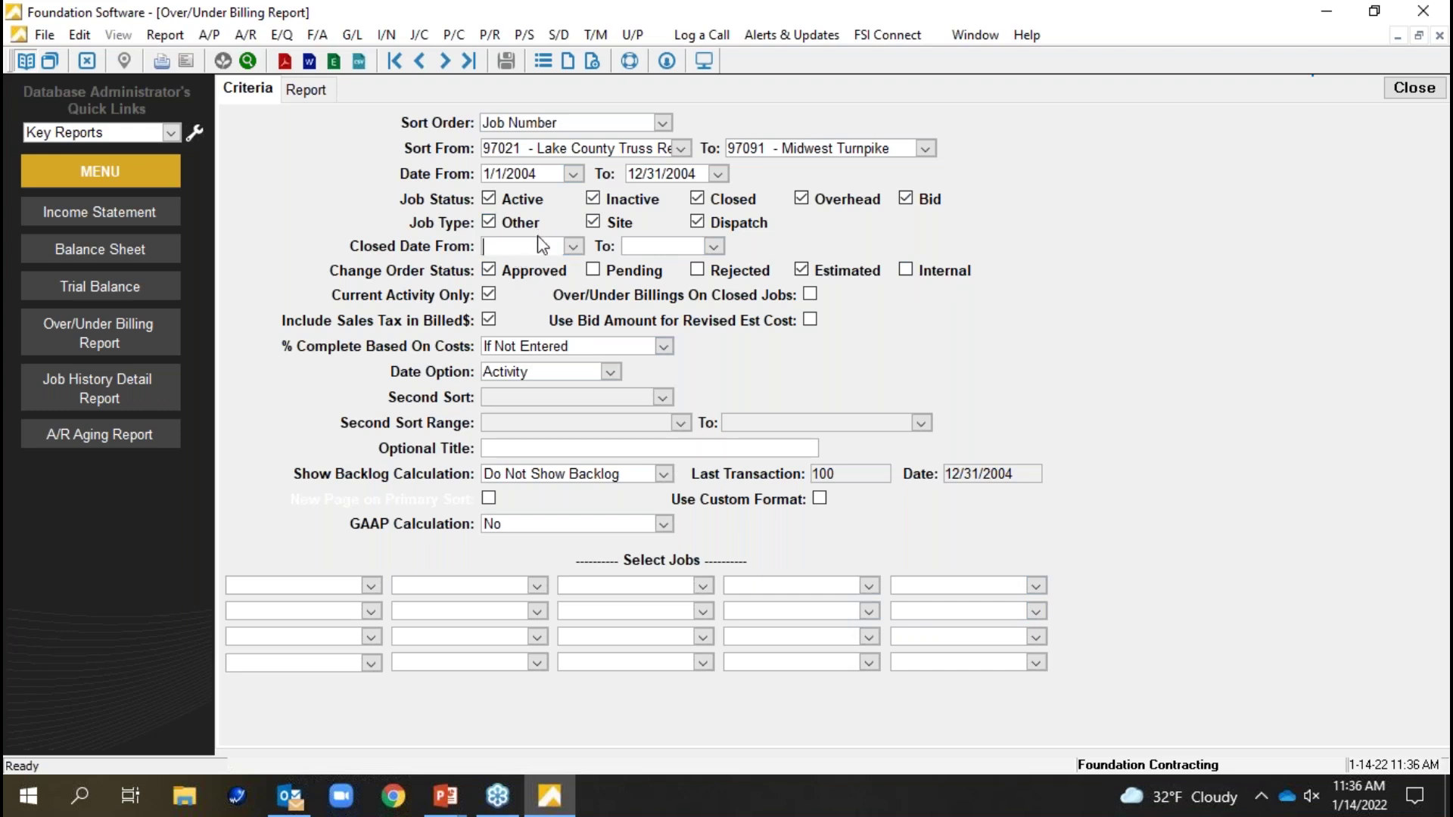
- Preview the Over/Under Billing report, then examine its Closed job status, closed date range and Over/Under Billings On Closed Jobs criteria
left_click(305, 89)
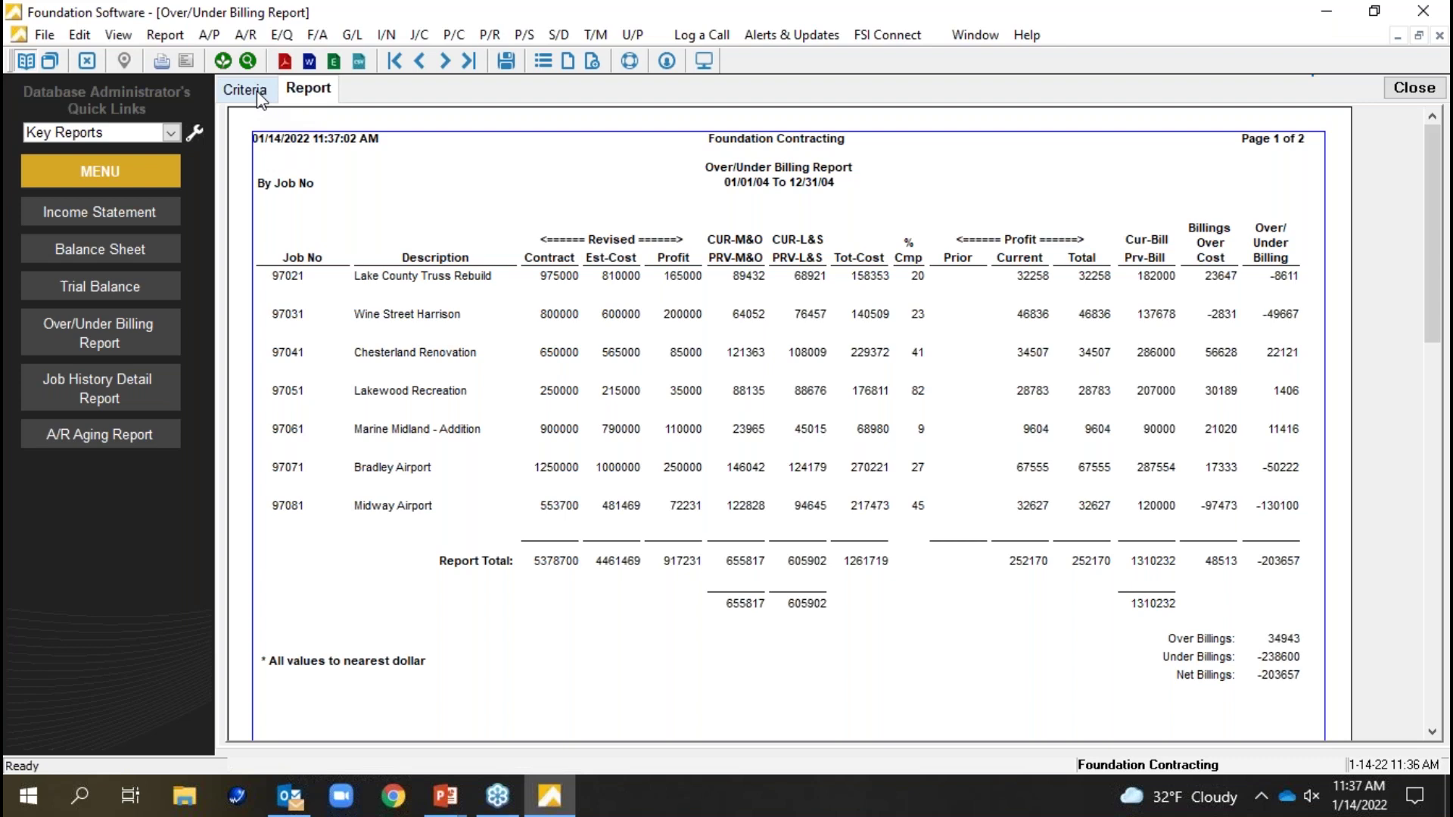
left_click(260, 95)
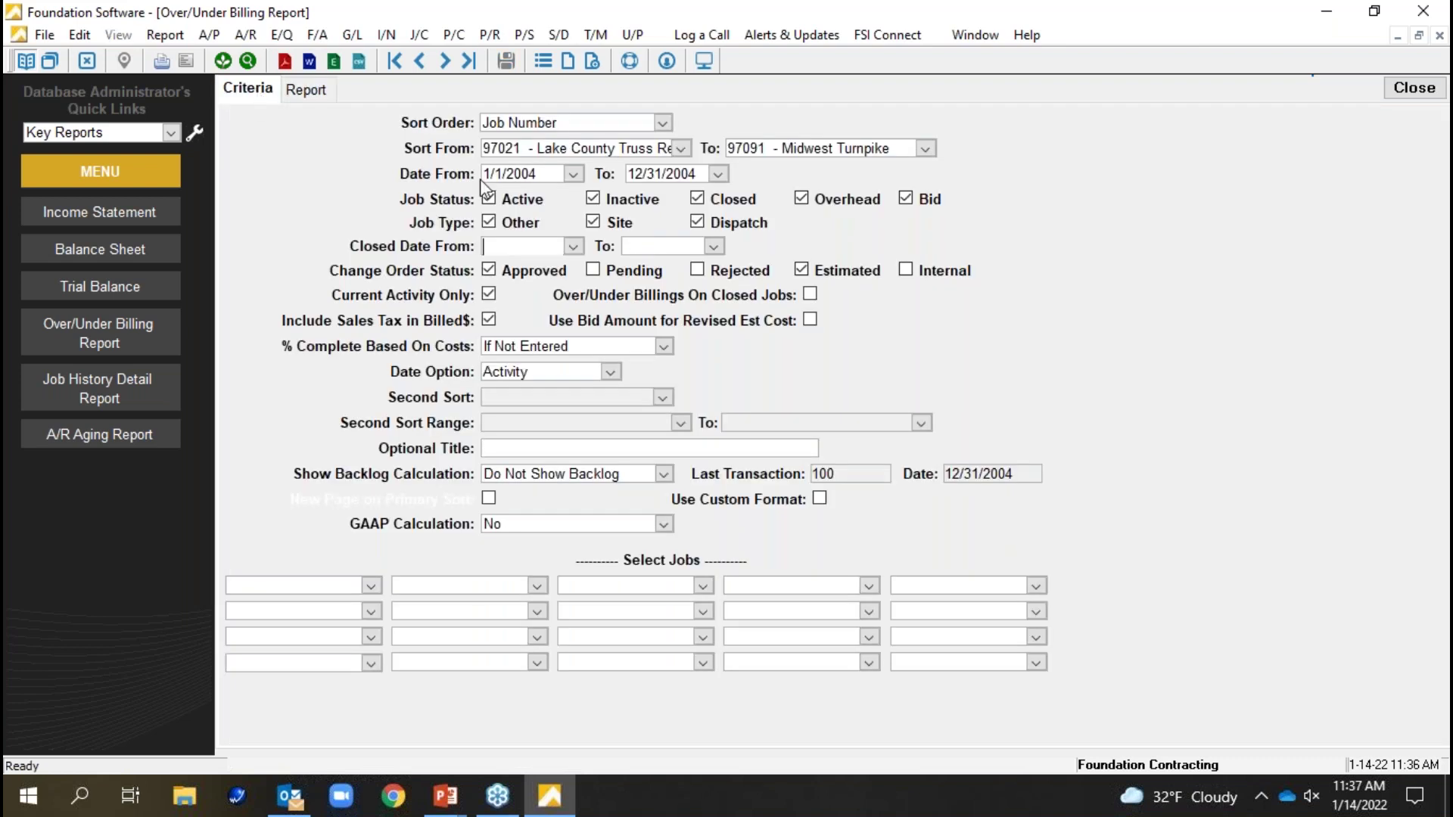
left_click(685, 201)
left_click(685, 201)
left_click(519, 246)
left_click(662, 248)
left_click(700, 203)
left_click(700, 203)
left_click(810, 295)
left_click(810, 295)
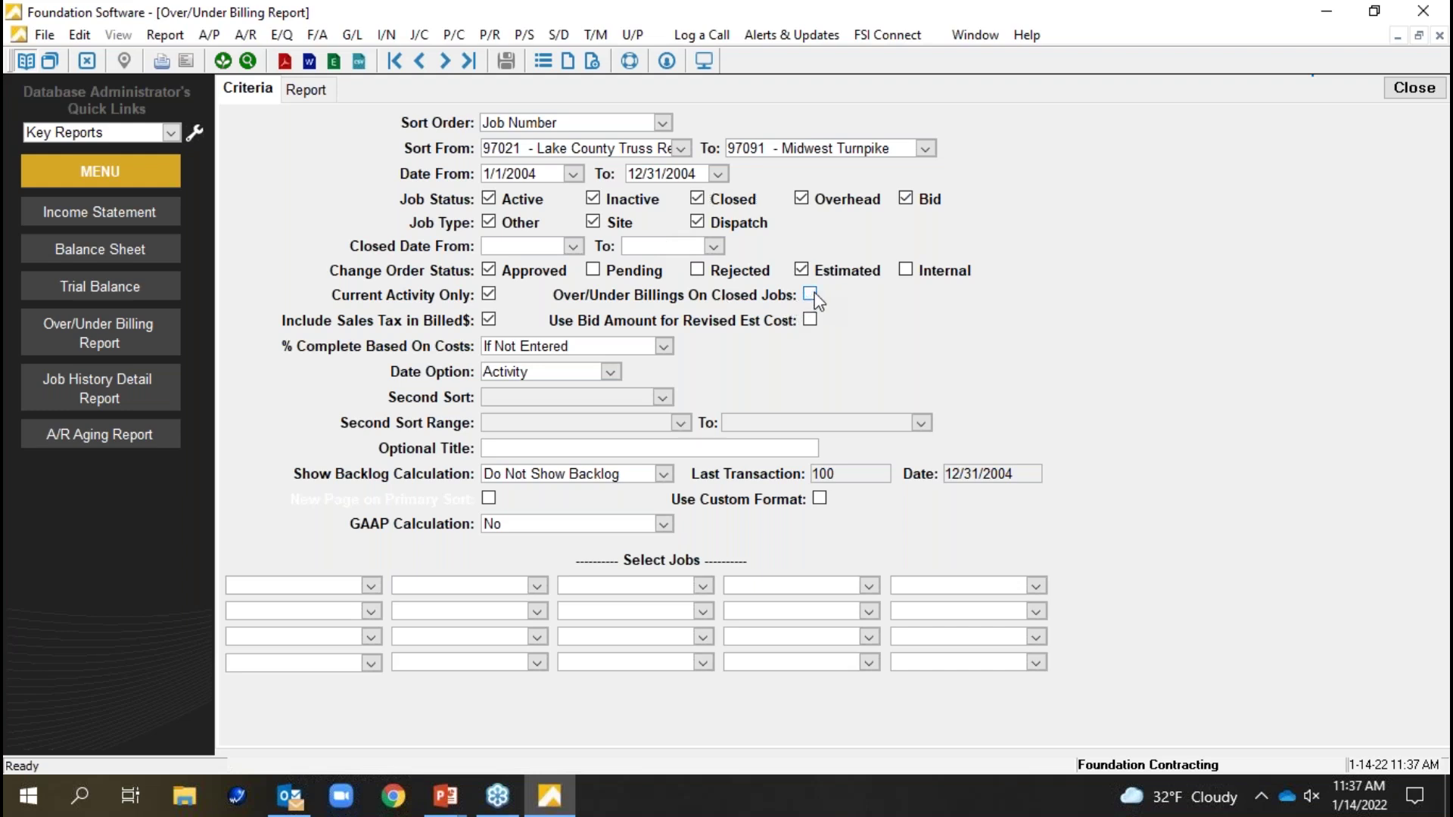
- Look through the GAAP Calculation options in the Over/Under Billing criteria, leaving the selection at No
left_click(666, 525)
left_click(667, 525)
left_click(667, 526)
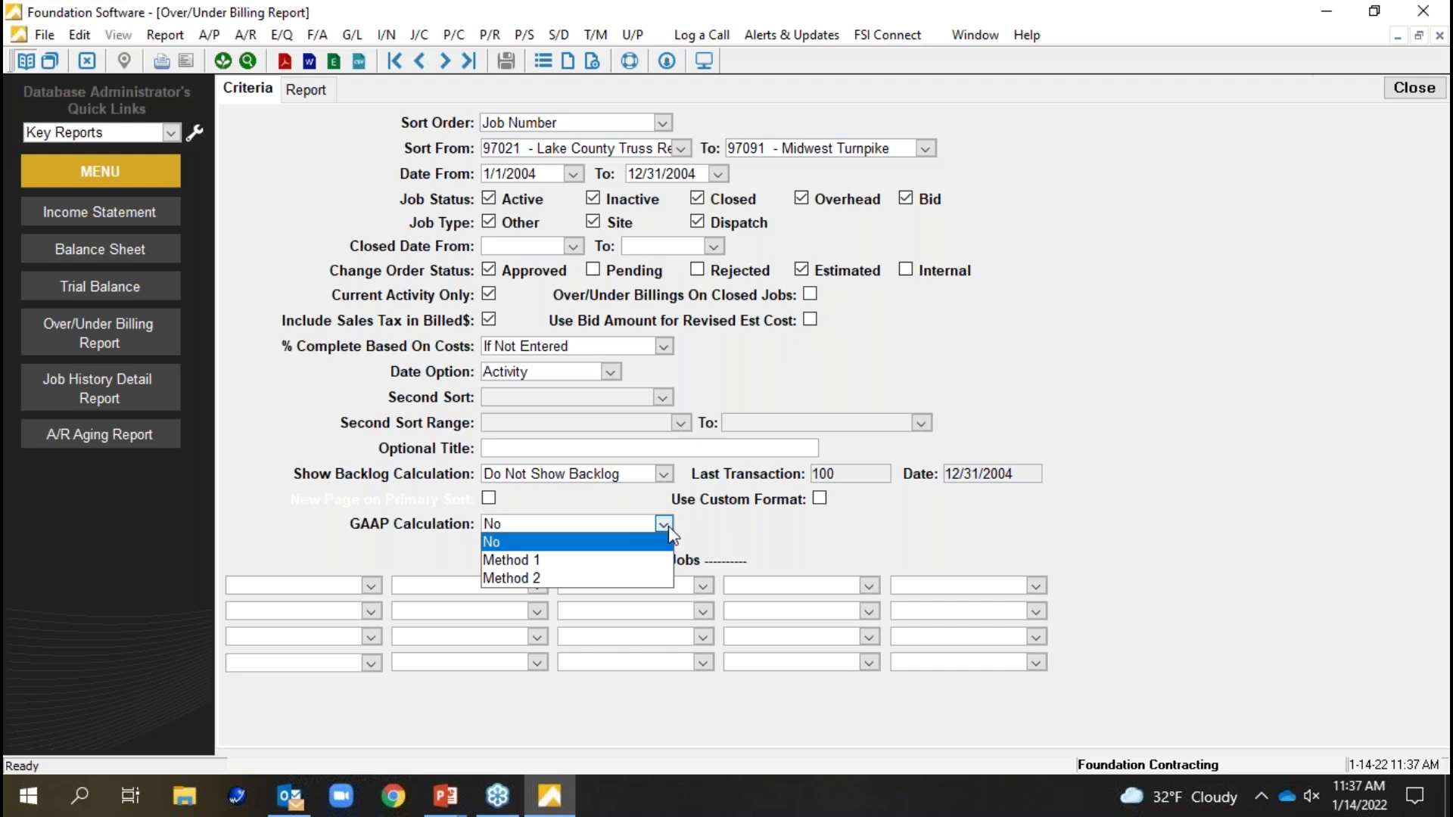
left_click(629, 452)
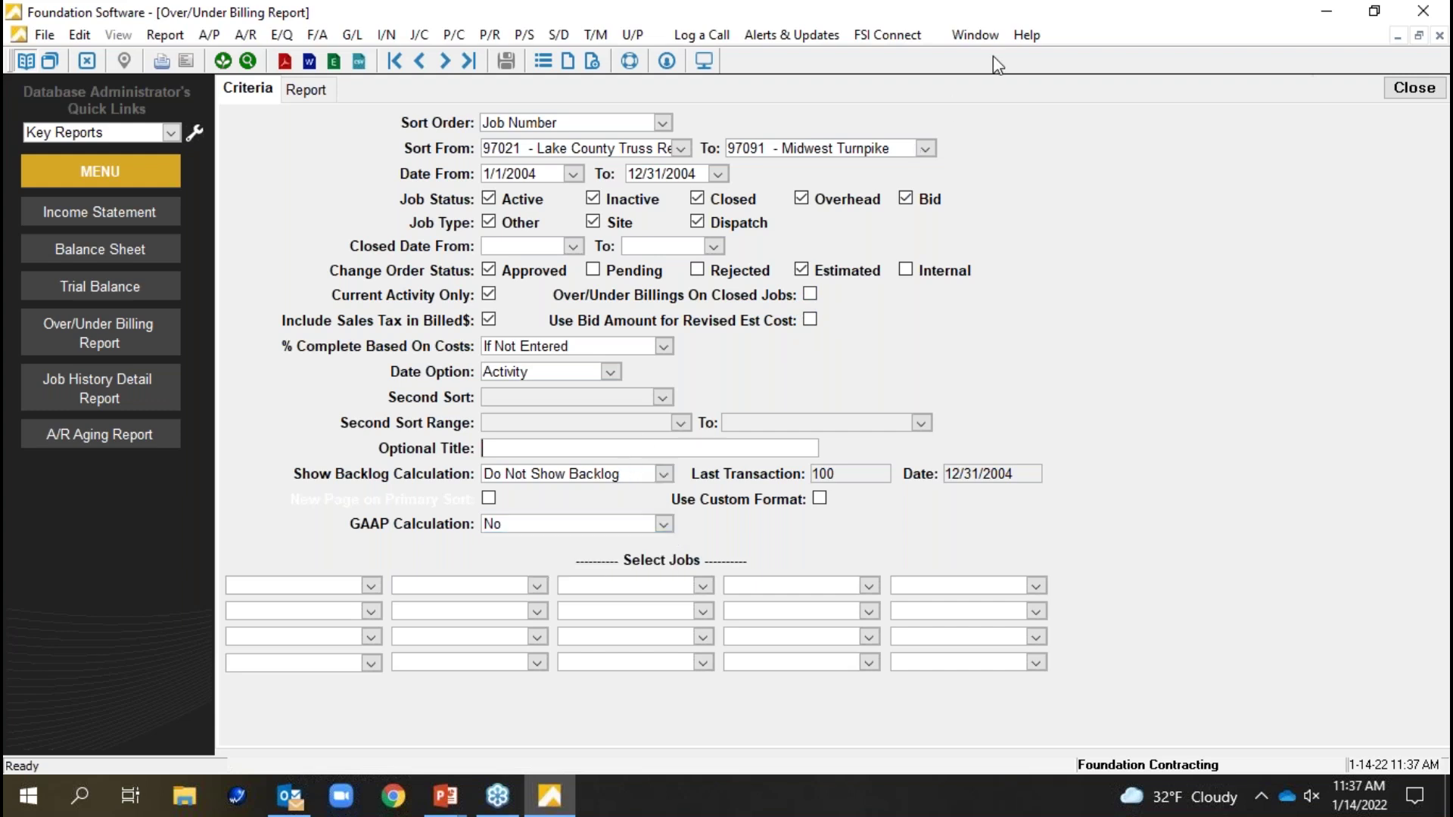
- Read the current item help on the Over/Under Billing criteria through the GAAP Calculations section, and close the help
left_click(1025, 34)
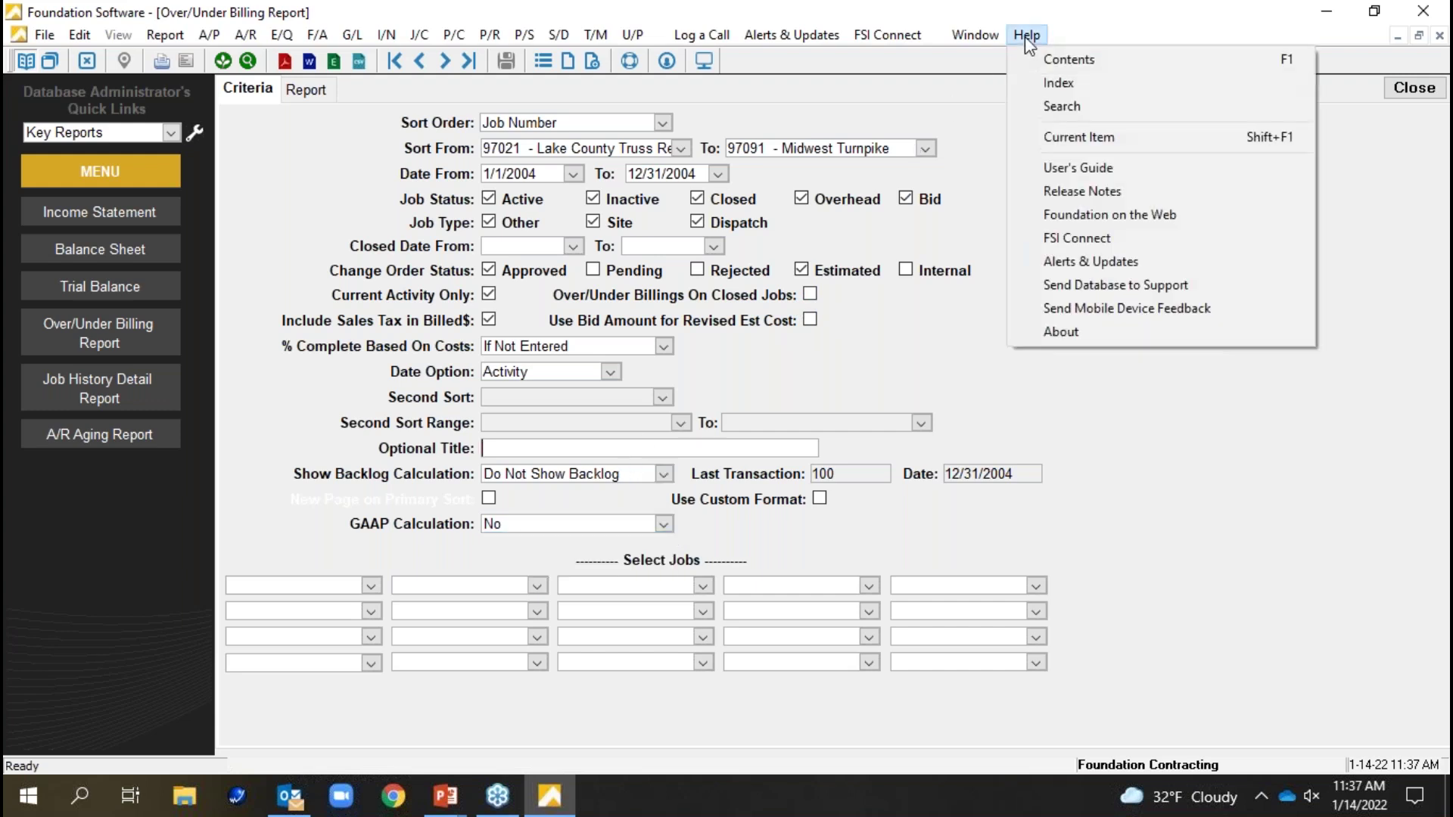
left_click(1110, 143)
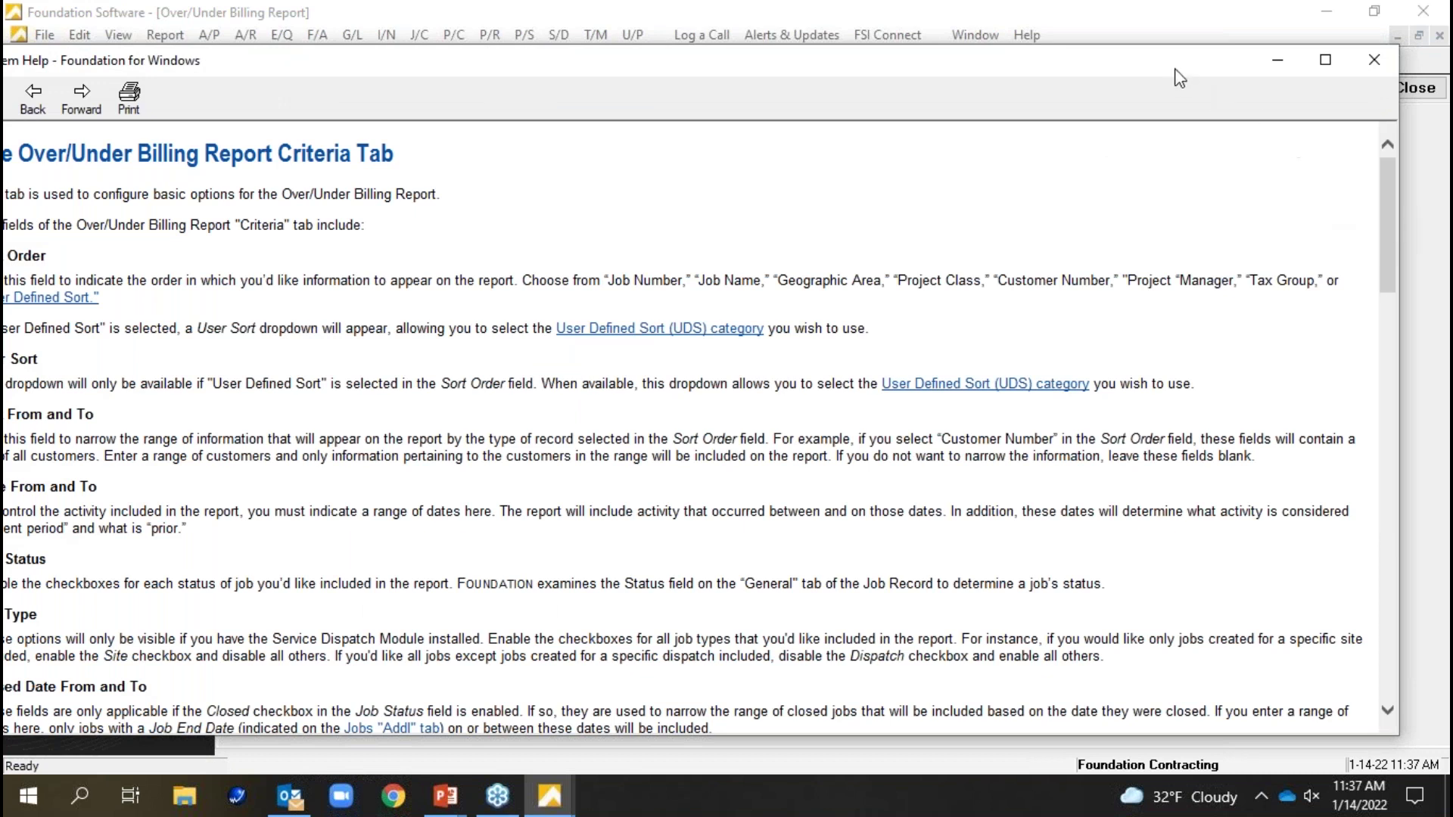
left_click_drag(1174, 71, 1198, 60)
scroll(1028, 352, "down", 2)
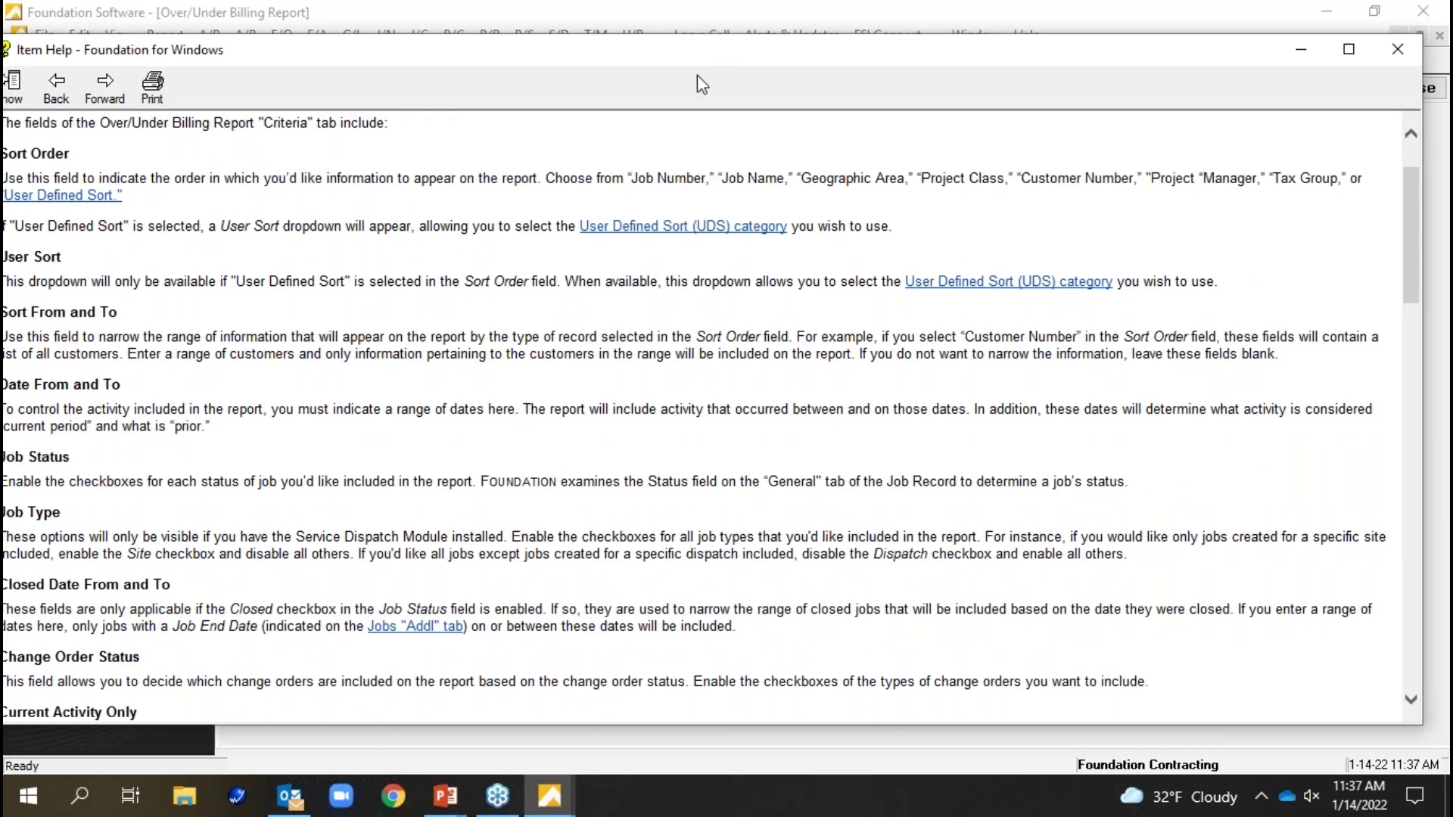
left_click_drag(752, 49, 878, 45)
scroll(746, 343, "down", 8)
scroll(747, 345, "down", 6)
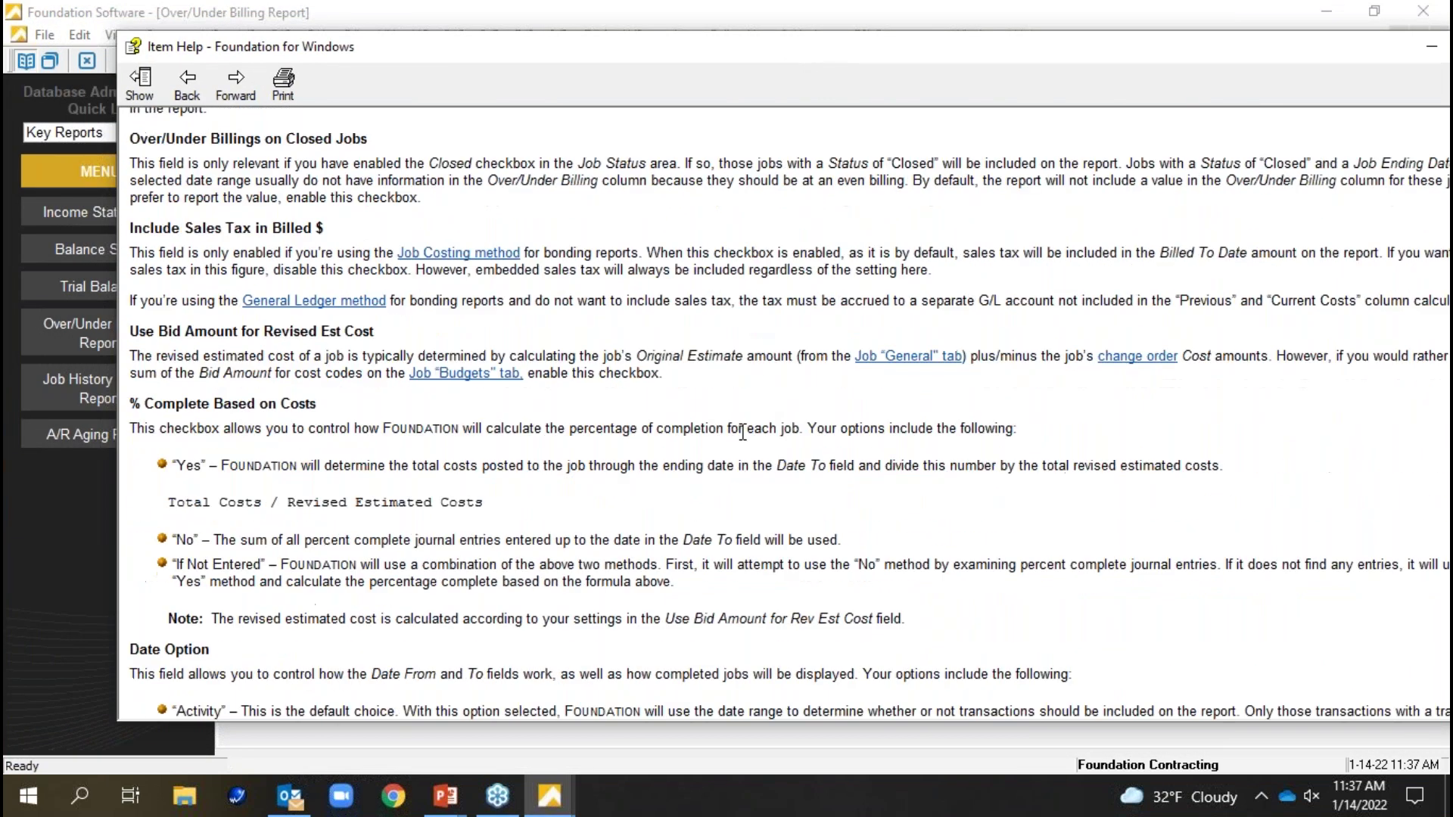
scroll(718, 467, "down", 20)
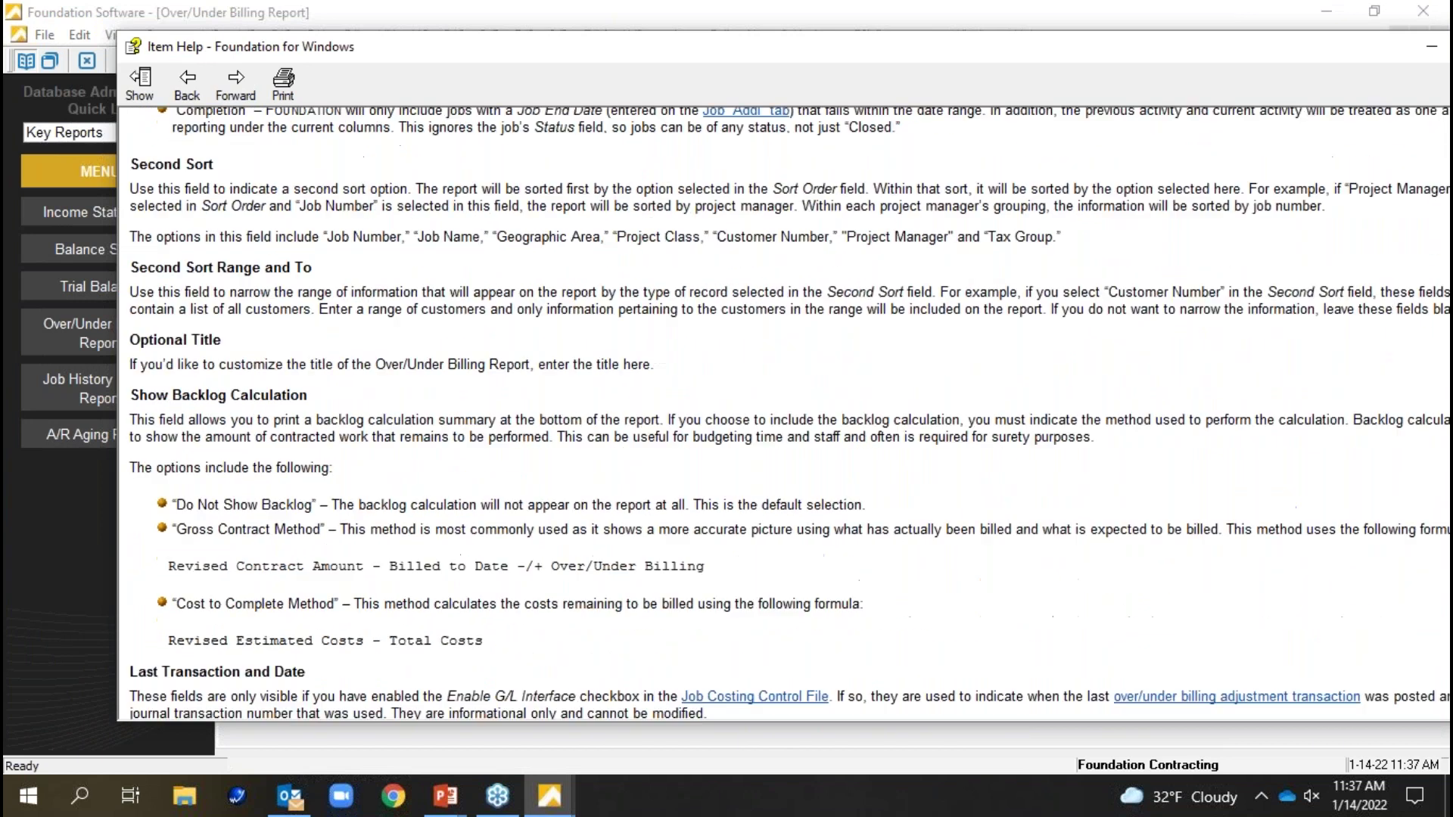
scroll(596, 598, "down", 3)
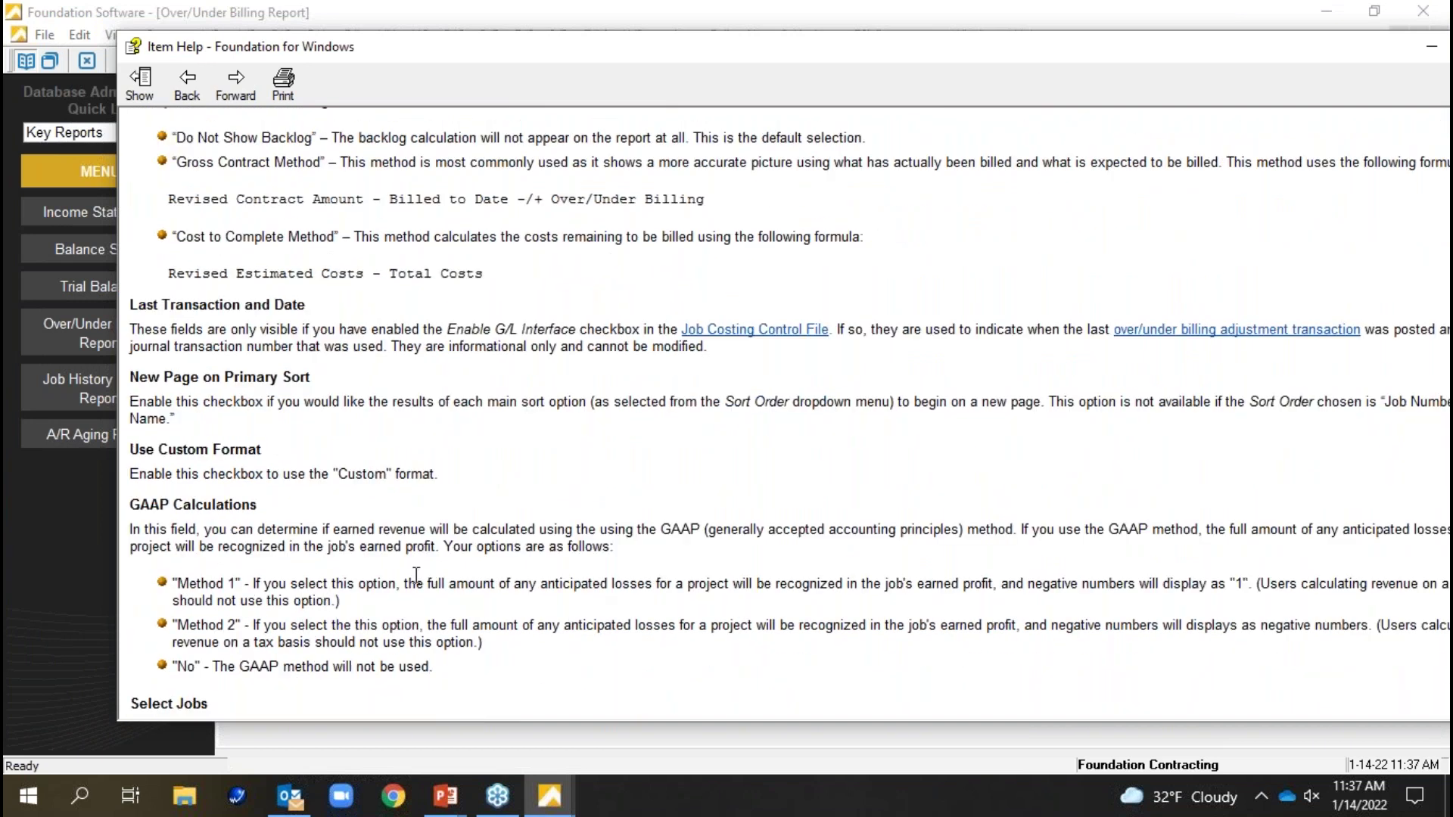
scroll(589, 354, "up", 10)
scroll(585, 345, "up", 10)
left_click_drag(658, 56, 454, 51)
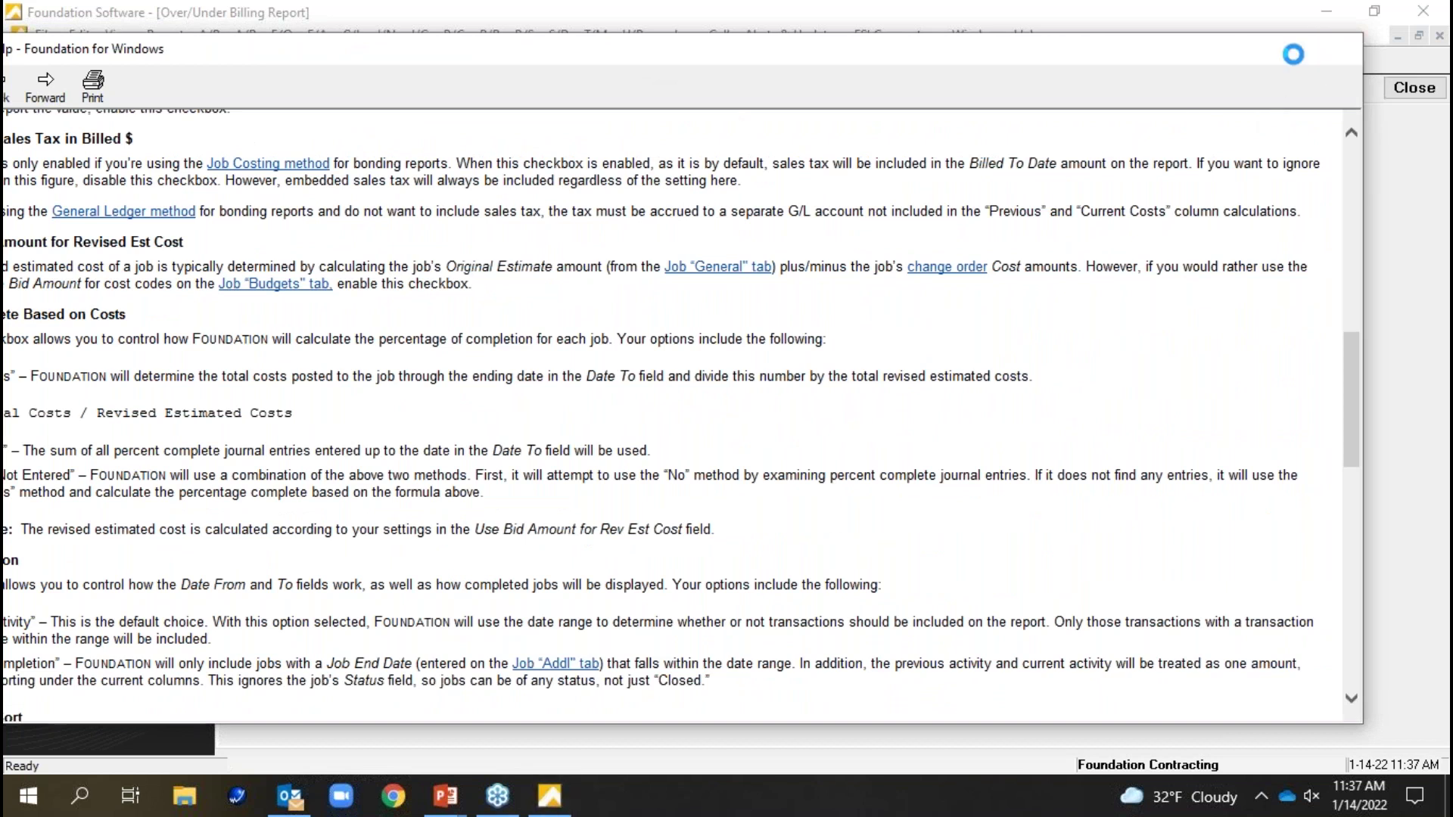
left_click(1291, 50)
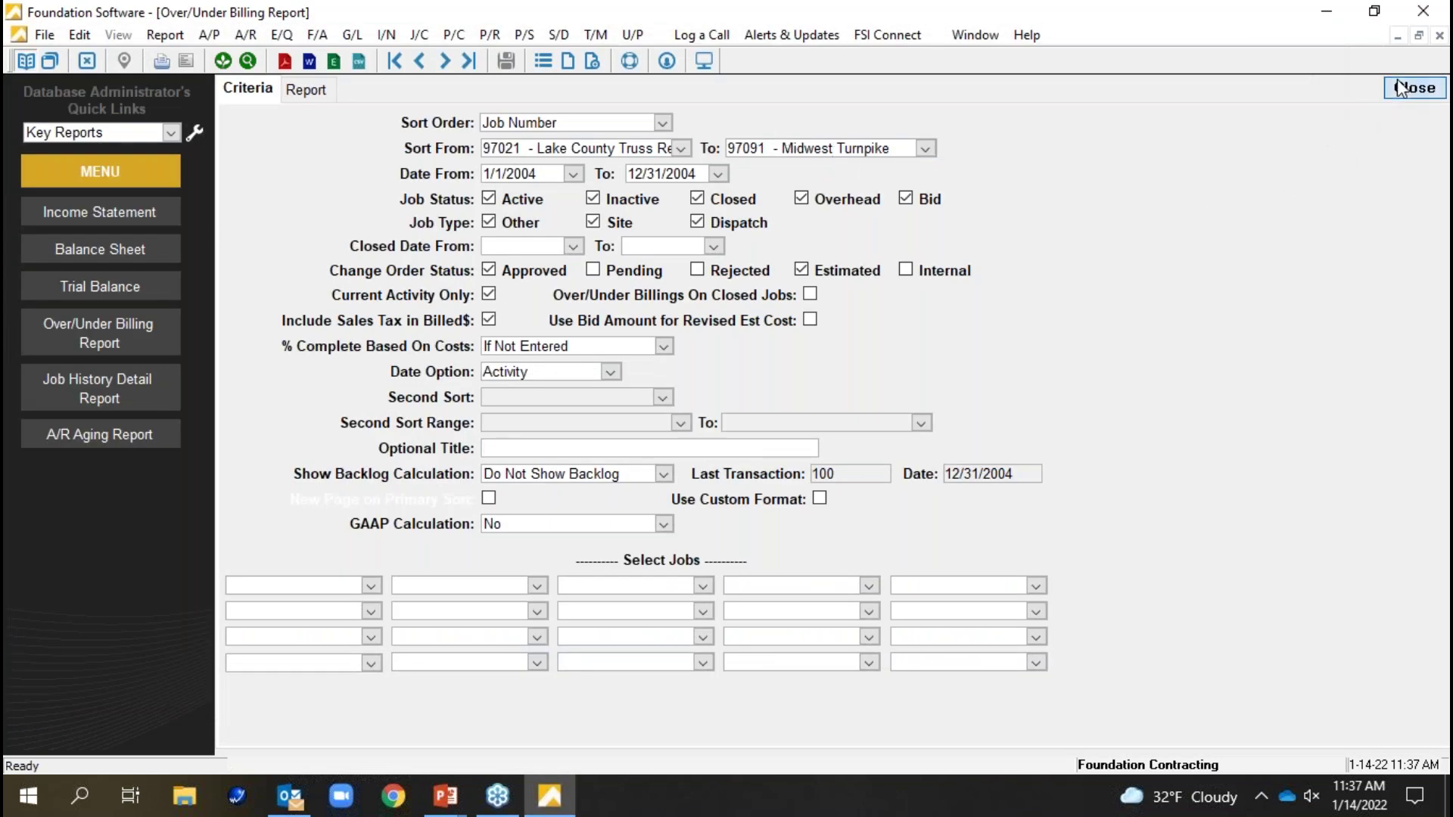
- Regenerate the Over/Under Billing report, examine its General Ledger adjustment summary on page 2, and close the report
left_click(305, 89)
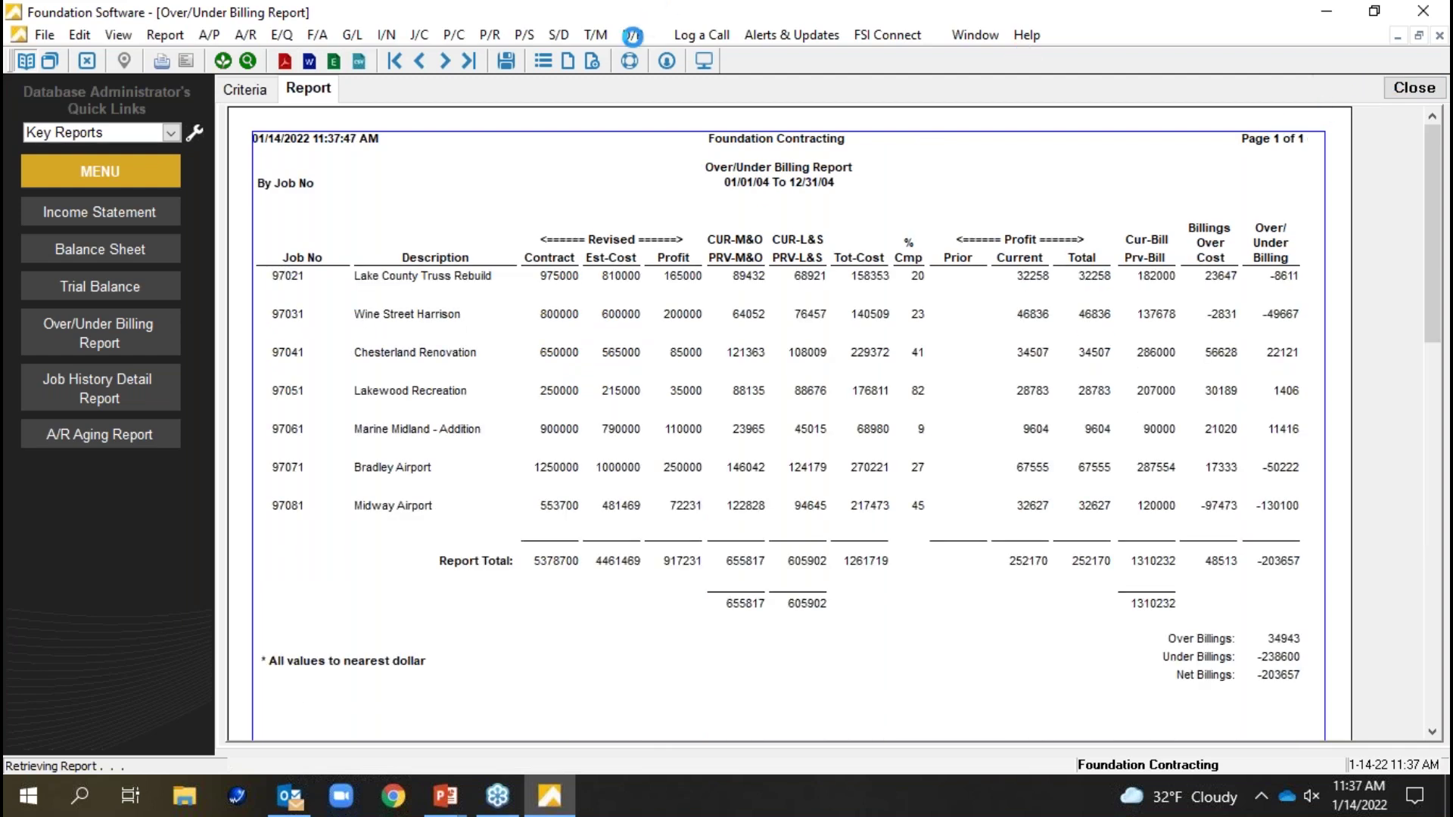
left_click(515, 73)
scroll(1060, 589, "down", 5)
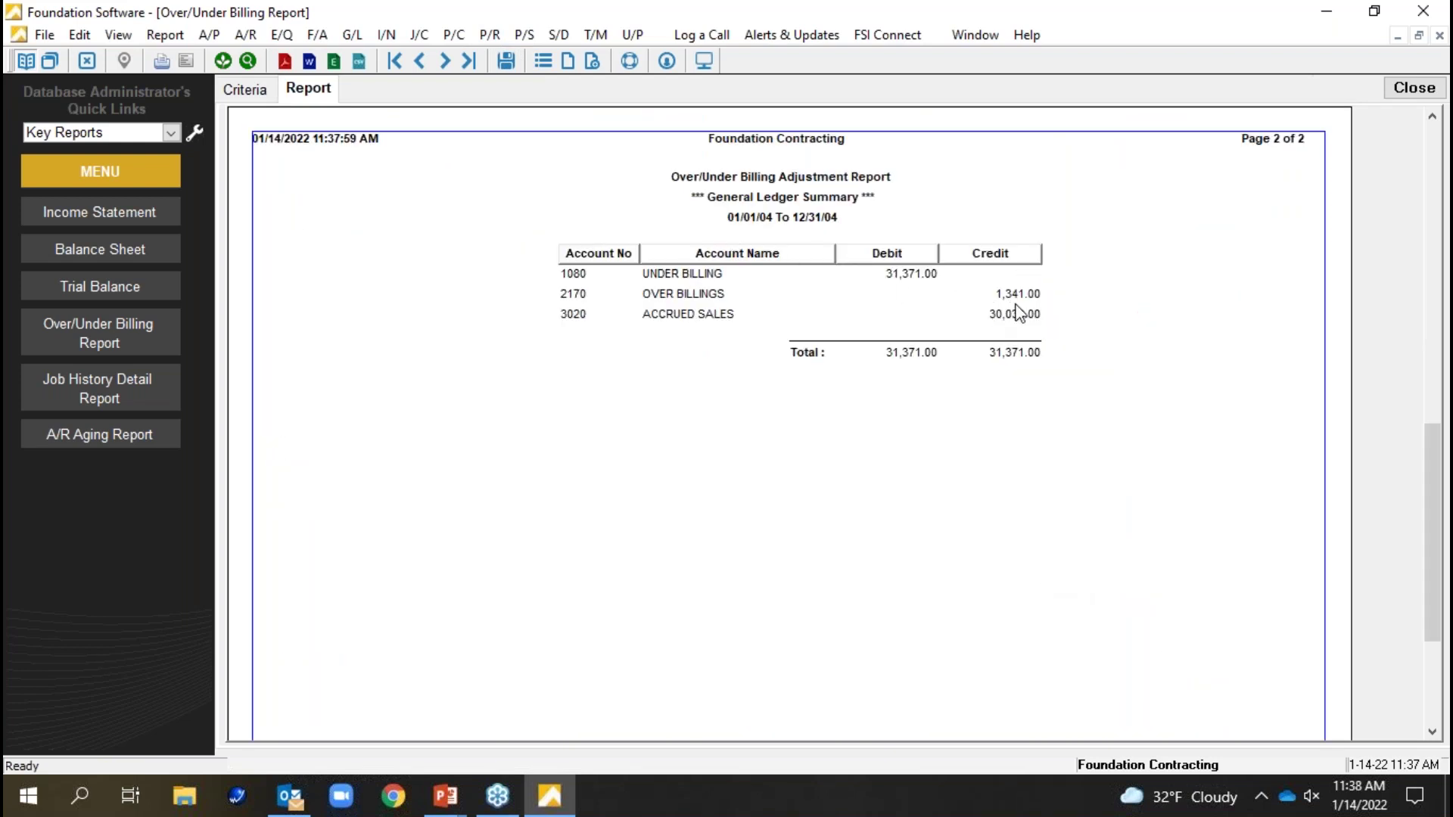
left_click(1395, 102)
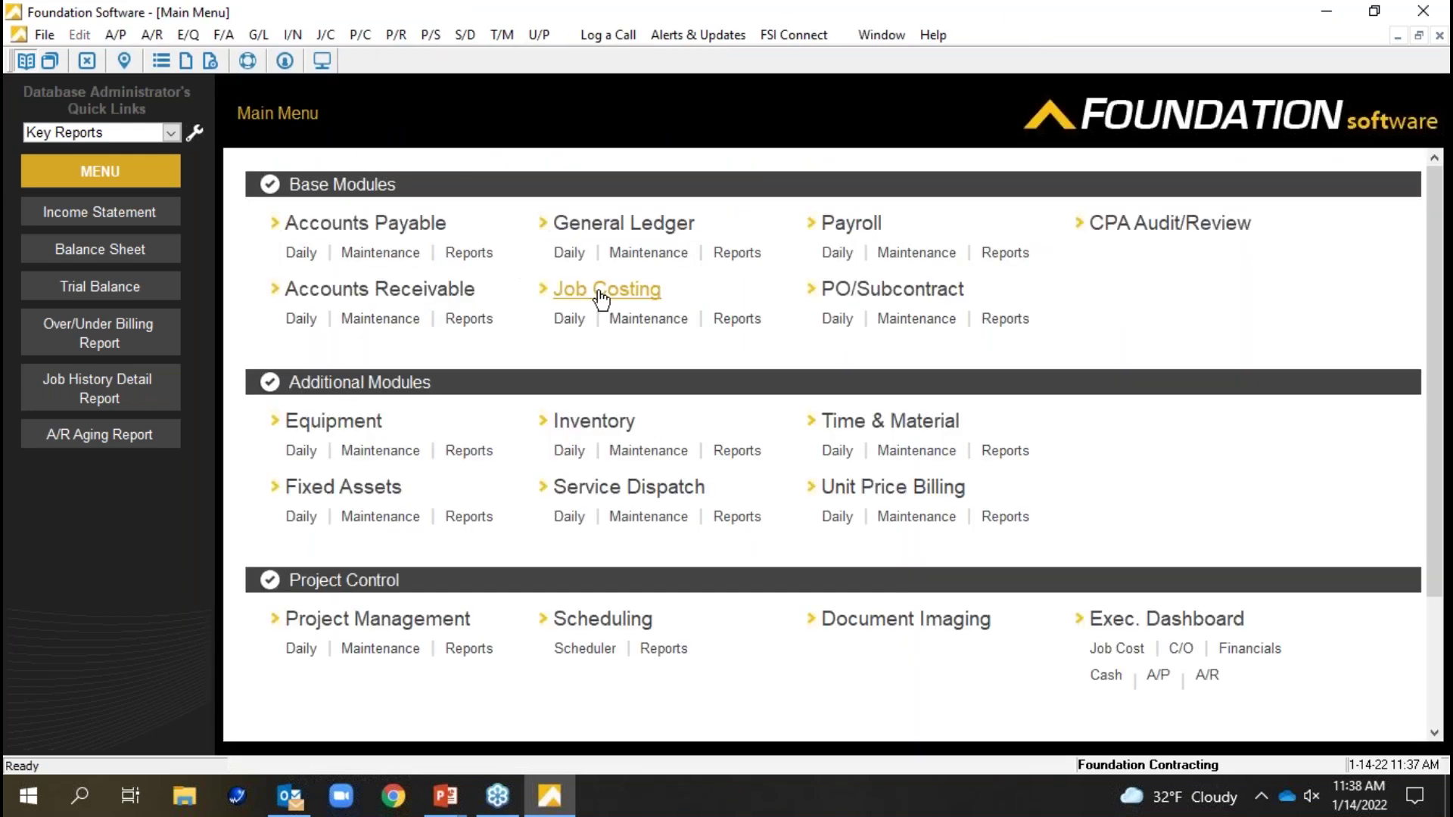
- Open the Post Log report criteria from the General Ledger reports
left_click(736, 253)
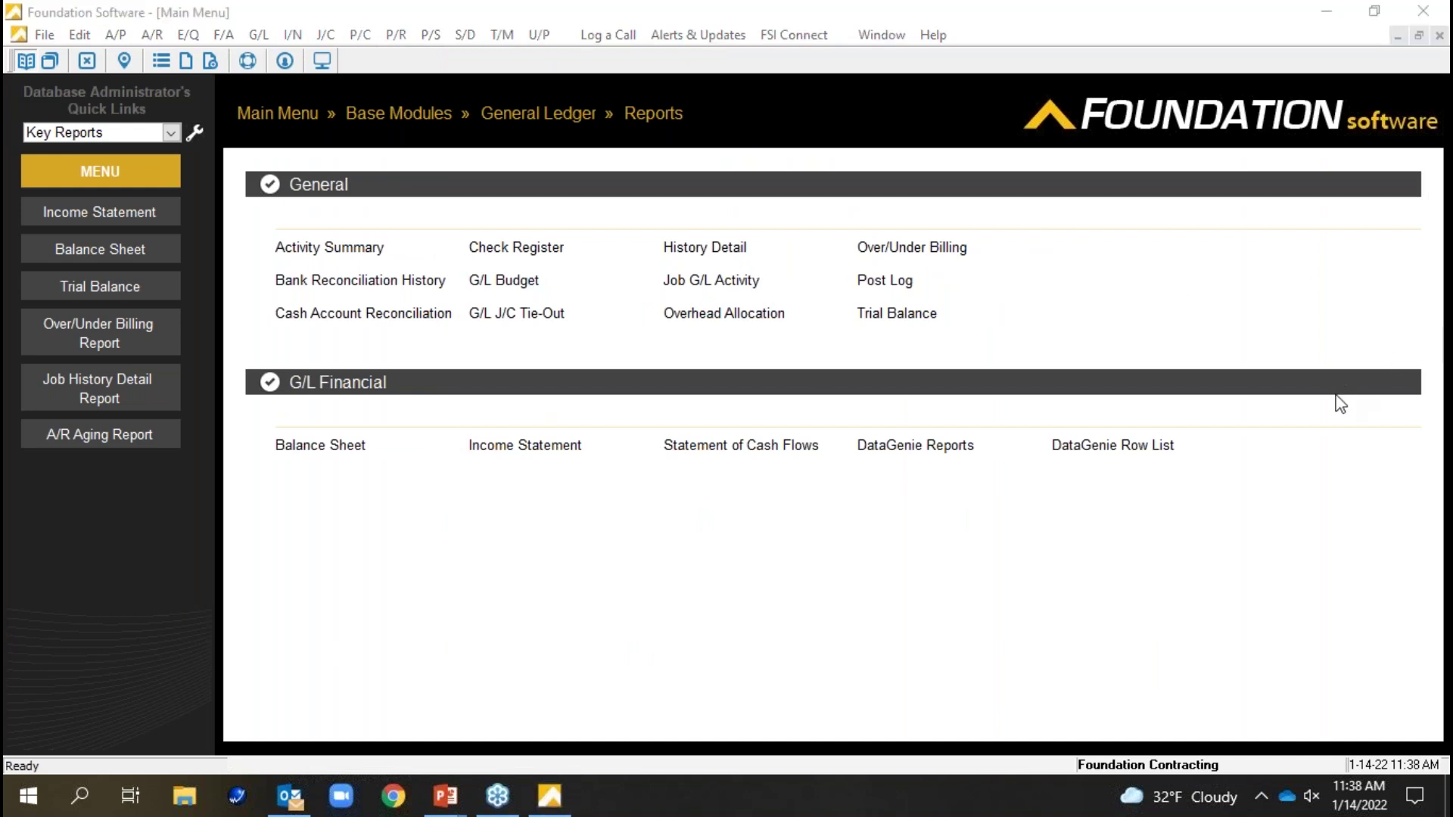
key("ctrl+2")
mouse_move(644, 265)
left_mouse_down()
mouse_move(719, 261)
mouse_move(908, 301)
mouse_move(925, 258)
mouse_move(832, 290)
left_mouse_up()
mouse_move(697, 238)
left_mouse_down()
mouse_move(658, 234)
mouse_move(746, 217)
mouse_move(768, 274)
left_mouse_up()
left_click(900, 287)
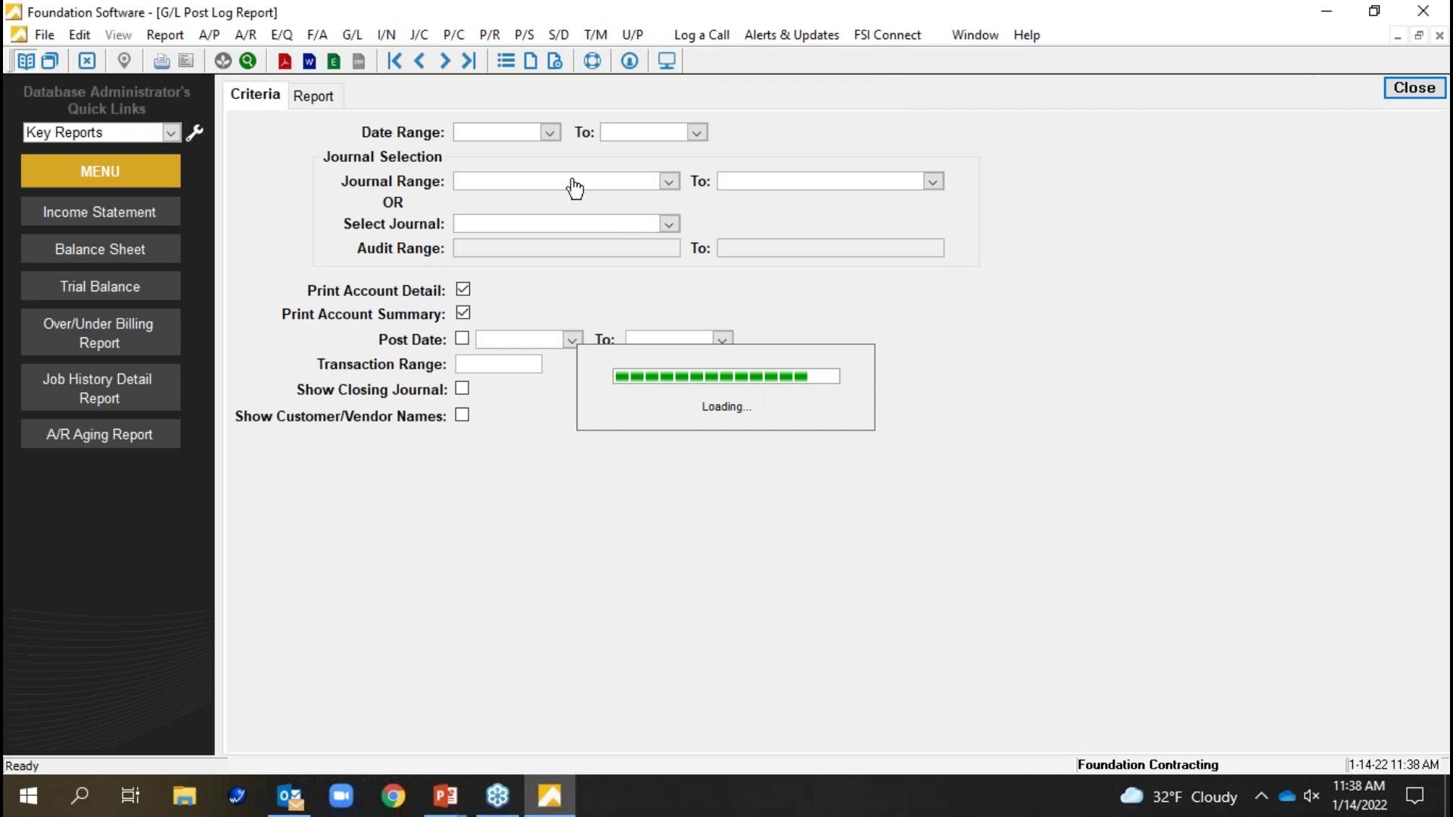
- Clear the Post Log date range and journal range, and look through the list of available journals
left_click(626, 182)
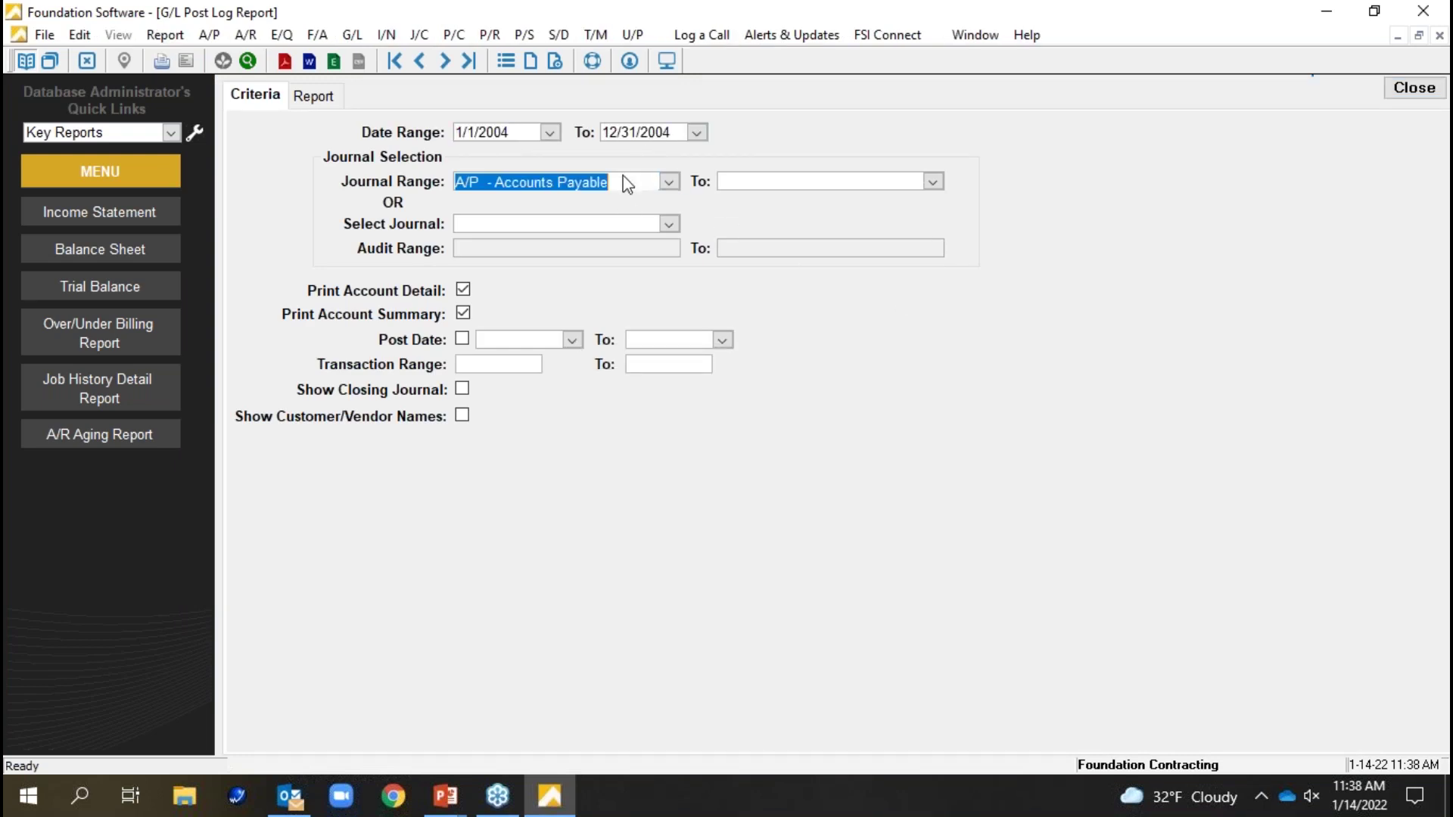
key("Delete")
left_click(533, 134)
key("Delete")
left_click(652, 136)
key("Delete")
left_click(570, 186)
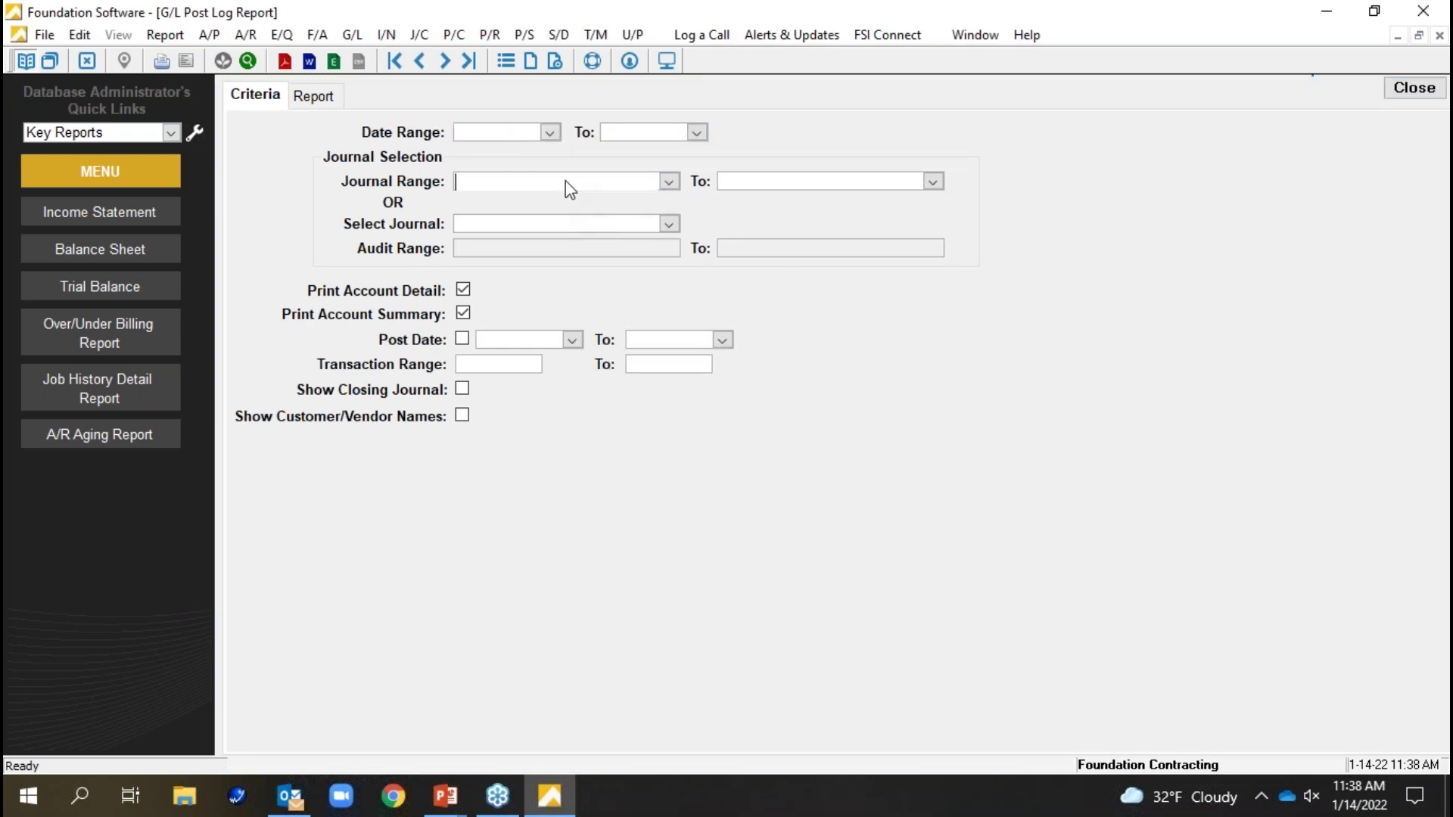
left_click(670, 183)
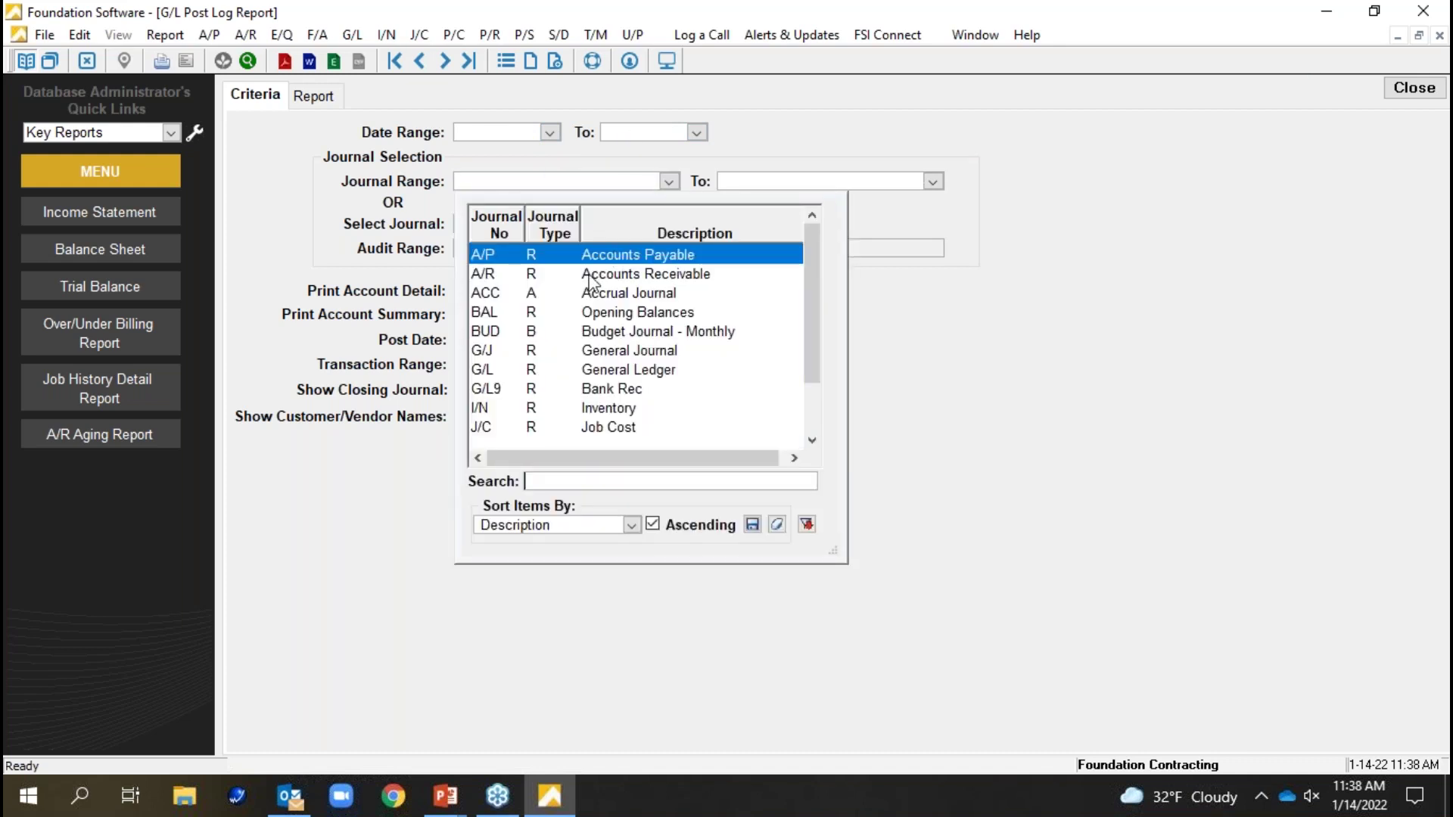
left_click(566, 182)
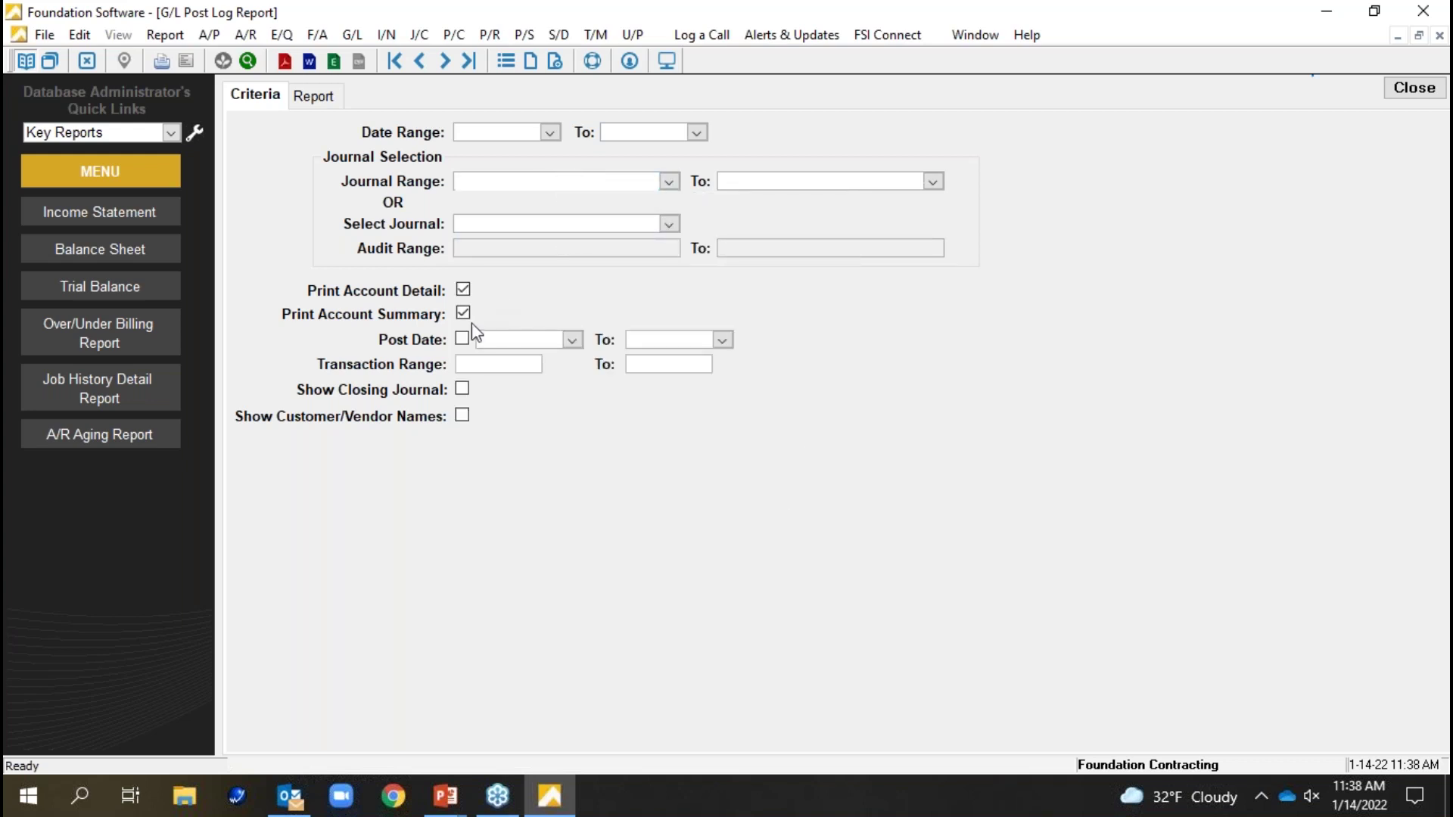
- Enable the Post Date filter for the Post Log and set it from 1/14/2022 to 1/14/2022
left_click(469, 340)
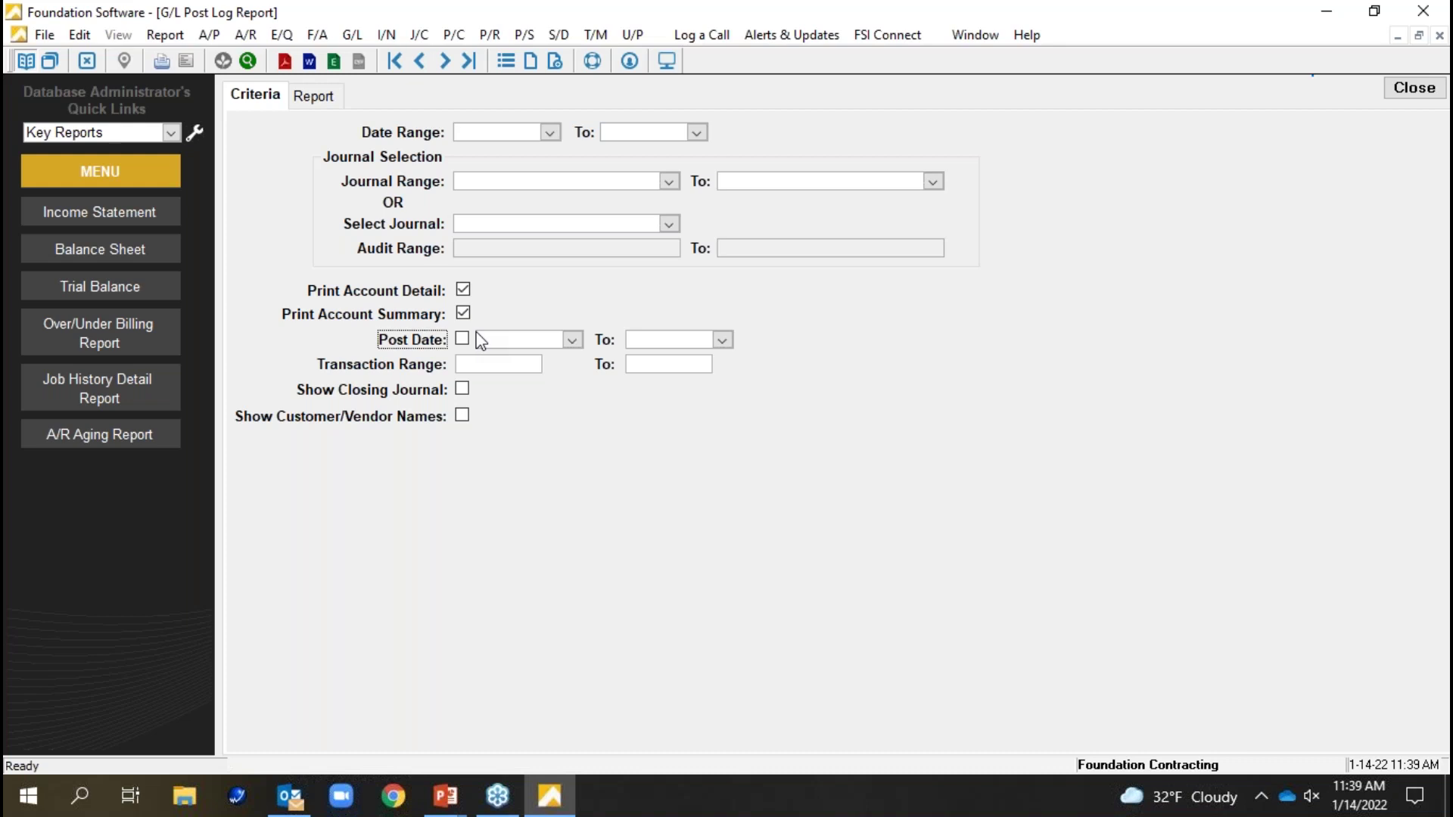
left_click(462, 339)
left_click(509, 336)
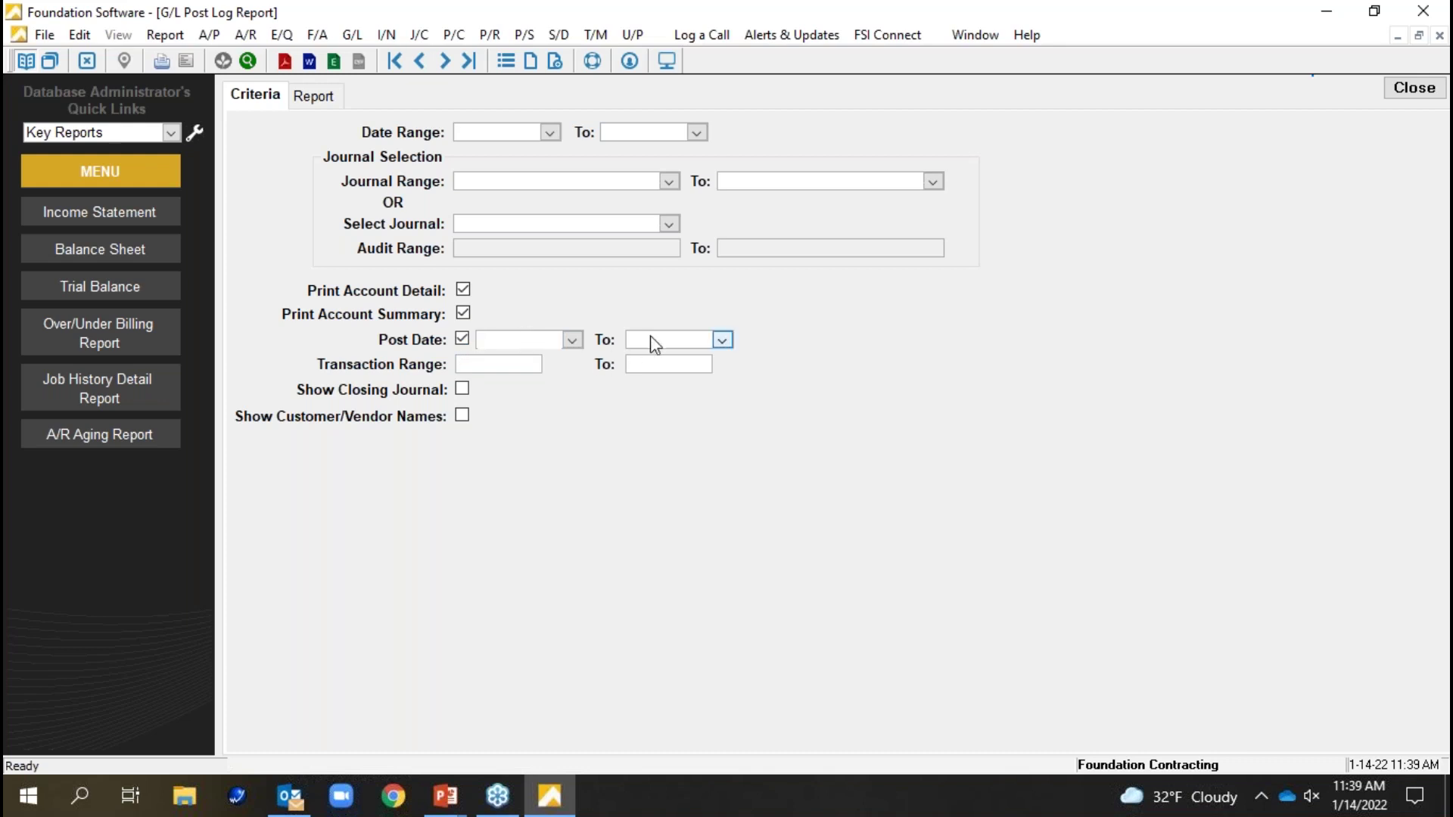
left_click(521, 136)
left_click(509, 341)
type("010")
key("BackSpace")
type("14")
key("Tab")
type("0114")
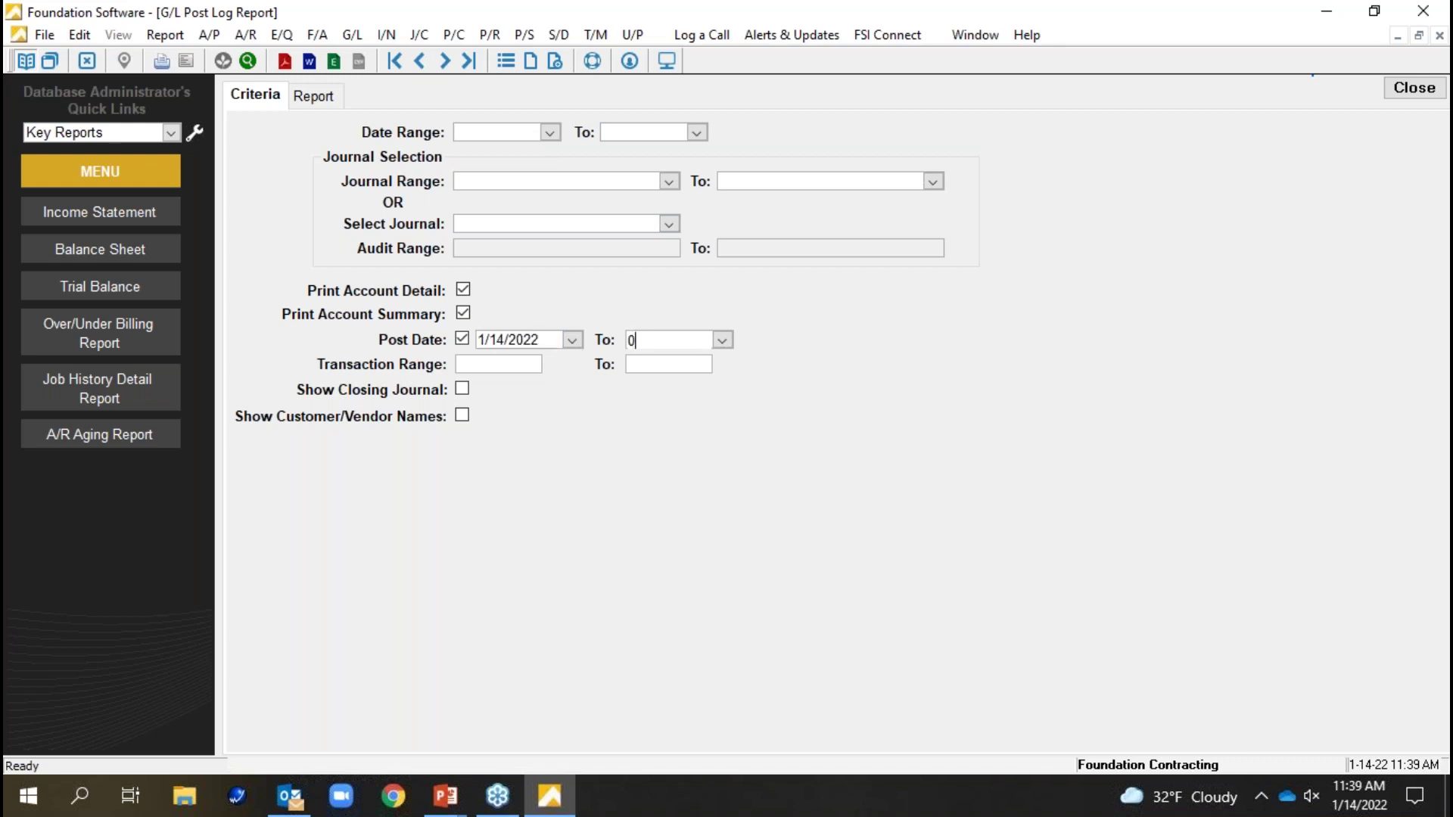
key("Tab")
- Generate the Post Log report with a date range of 1/1/2000 to 12/31/2025, review it, and return to the main menu
left_click(490, 134)
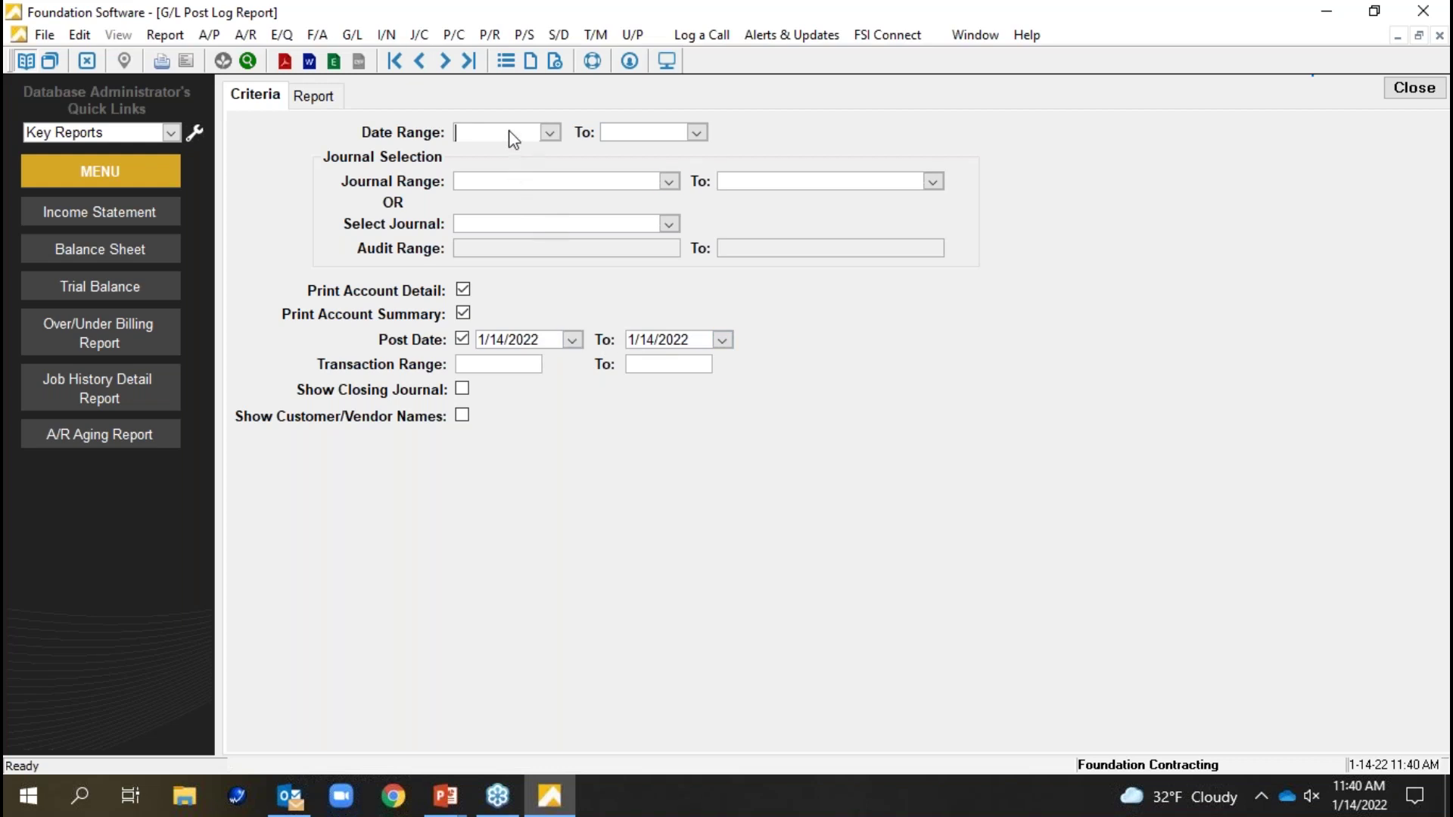
left_click(328, 103)
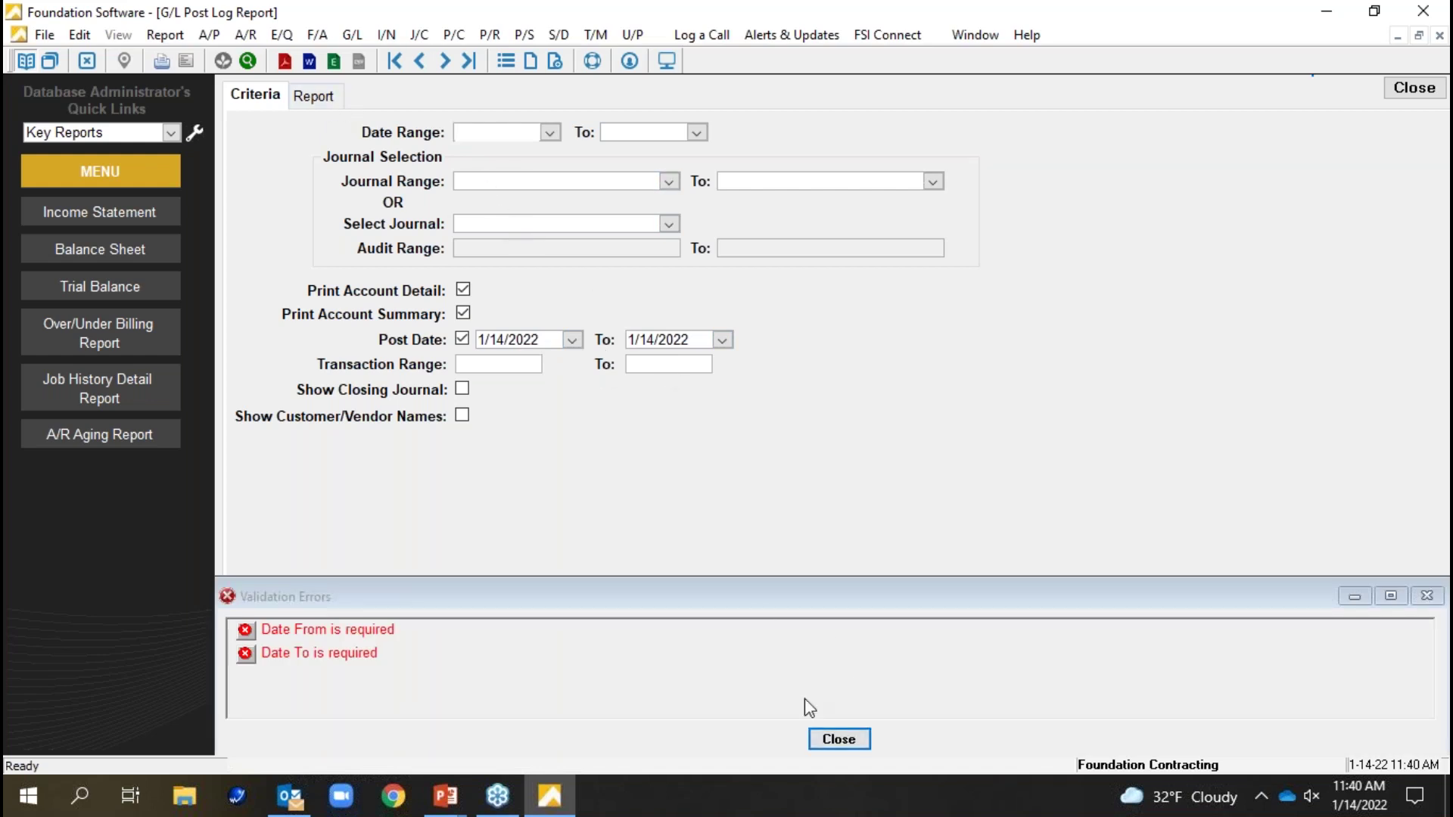
left_click(841, 740)
left_click(492, 127)
type("010100")
key("Tab")
type("123125")
key("Return")
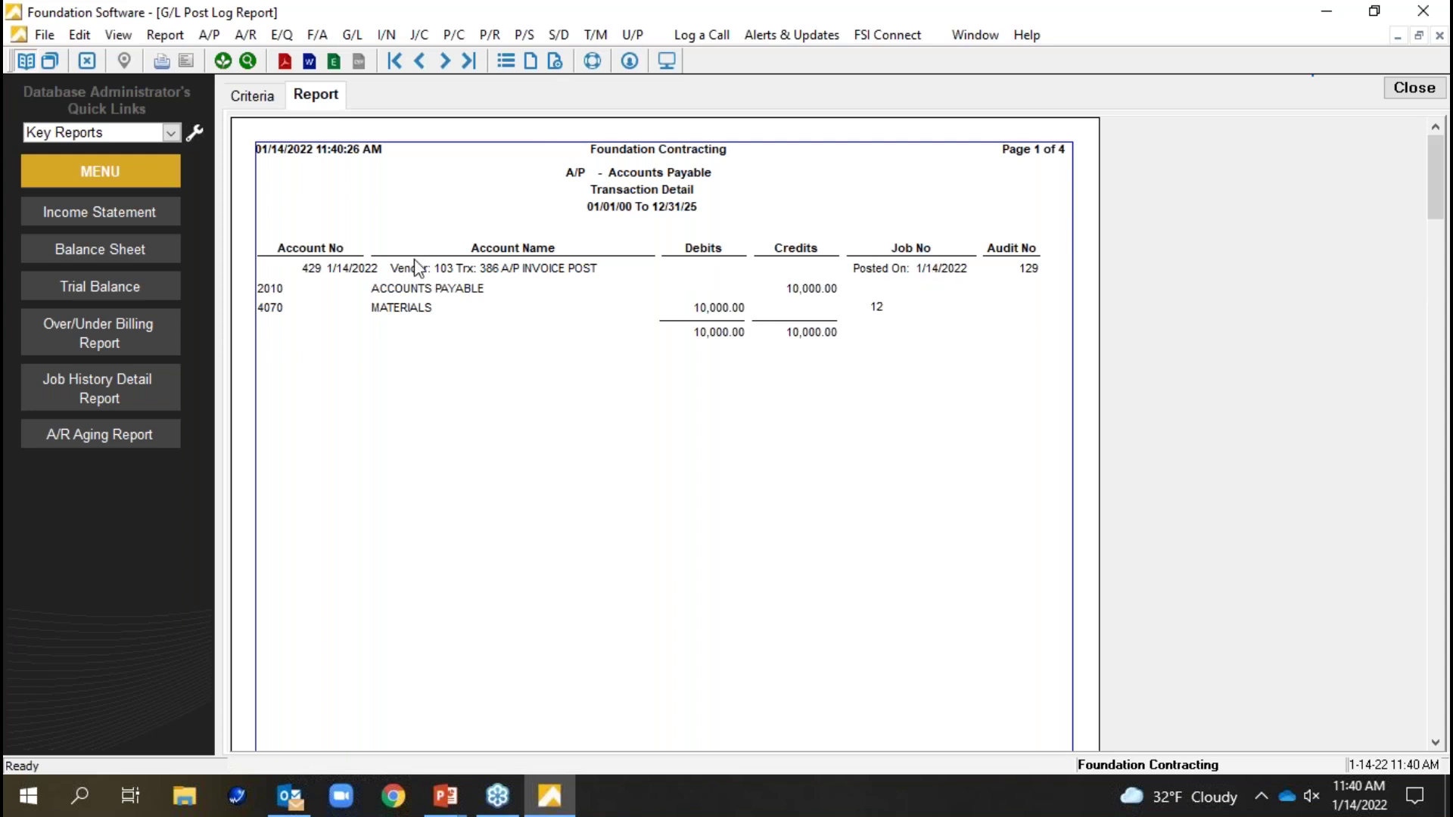
left_click(1414, 88)
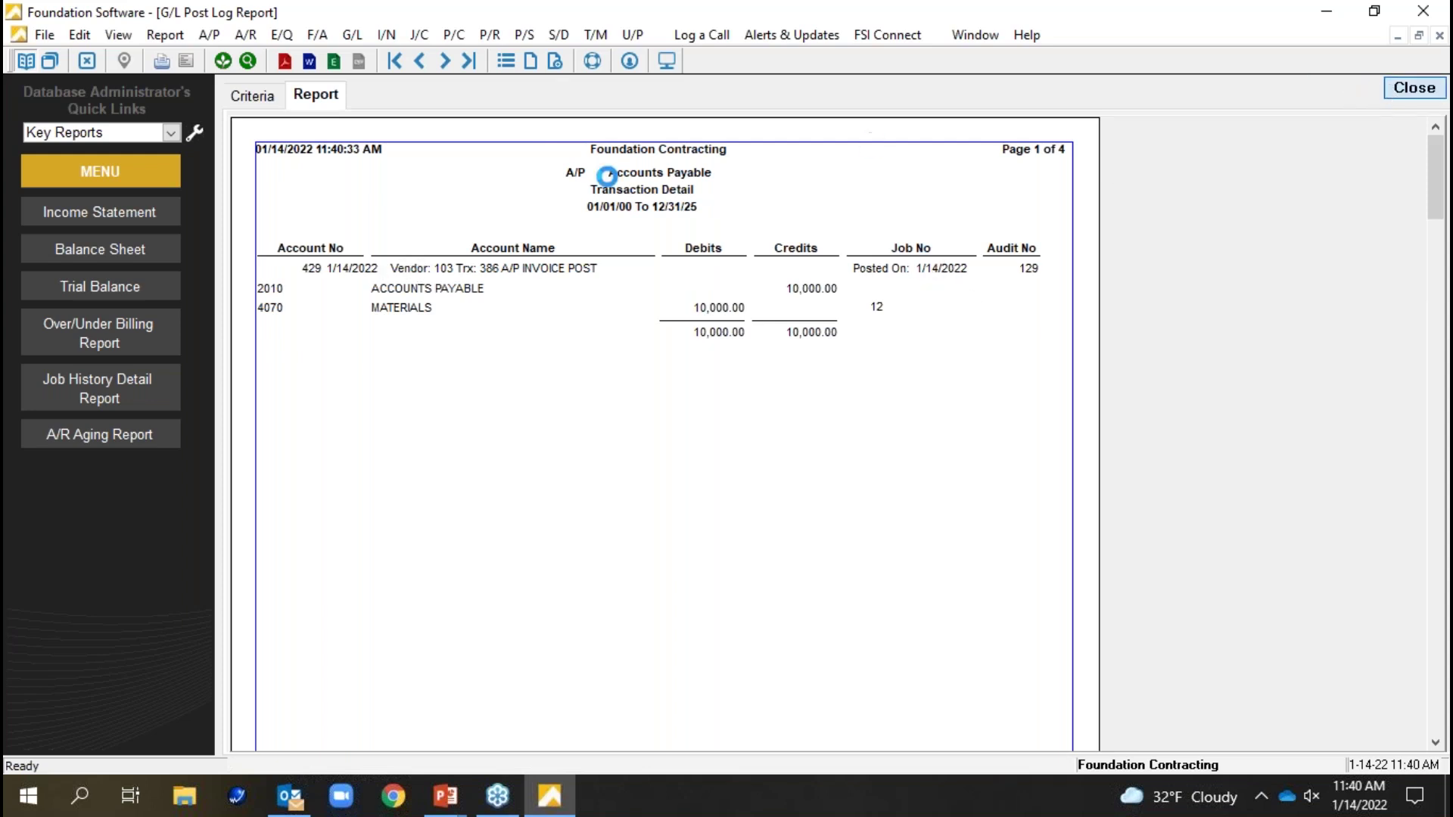
left_click(299, 114)
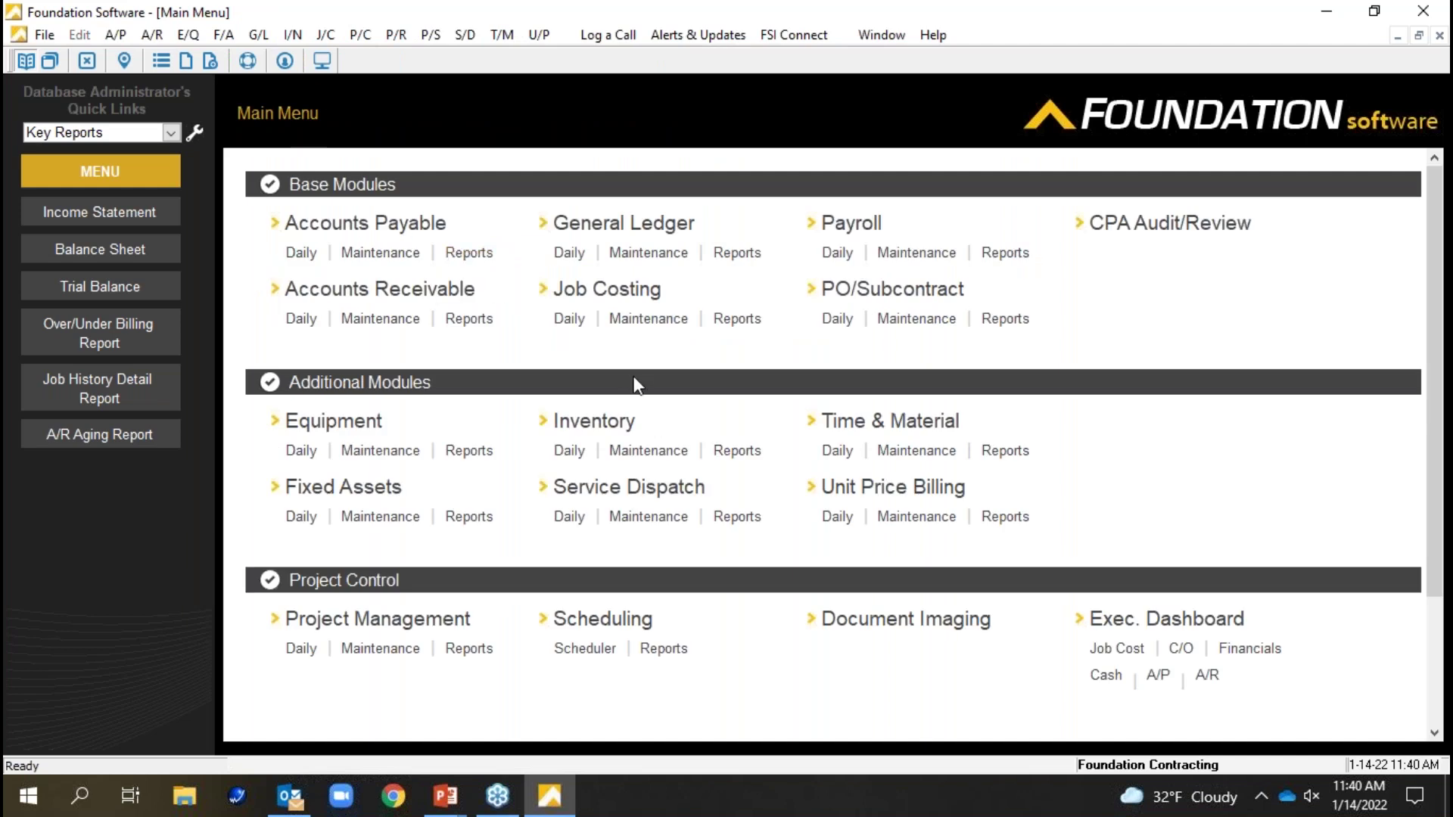
- Generate the G/L J/C Tie-Out report from the General Ledger reports for 1/1/2000 to 12/31/2021
left_click(749, 253)
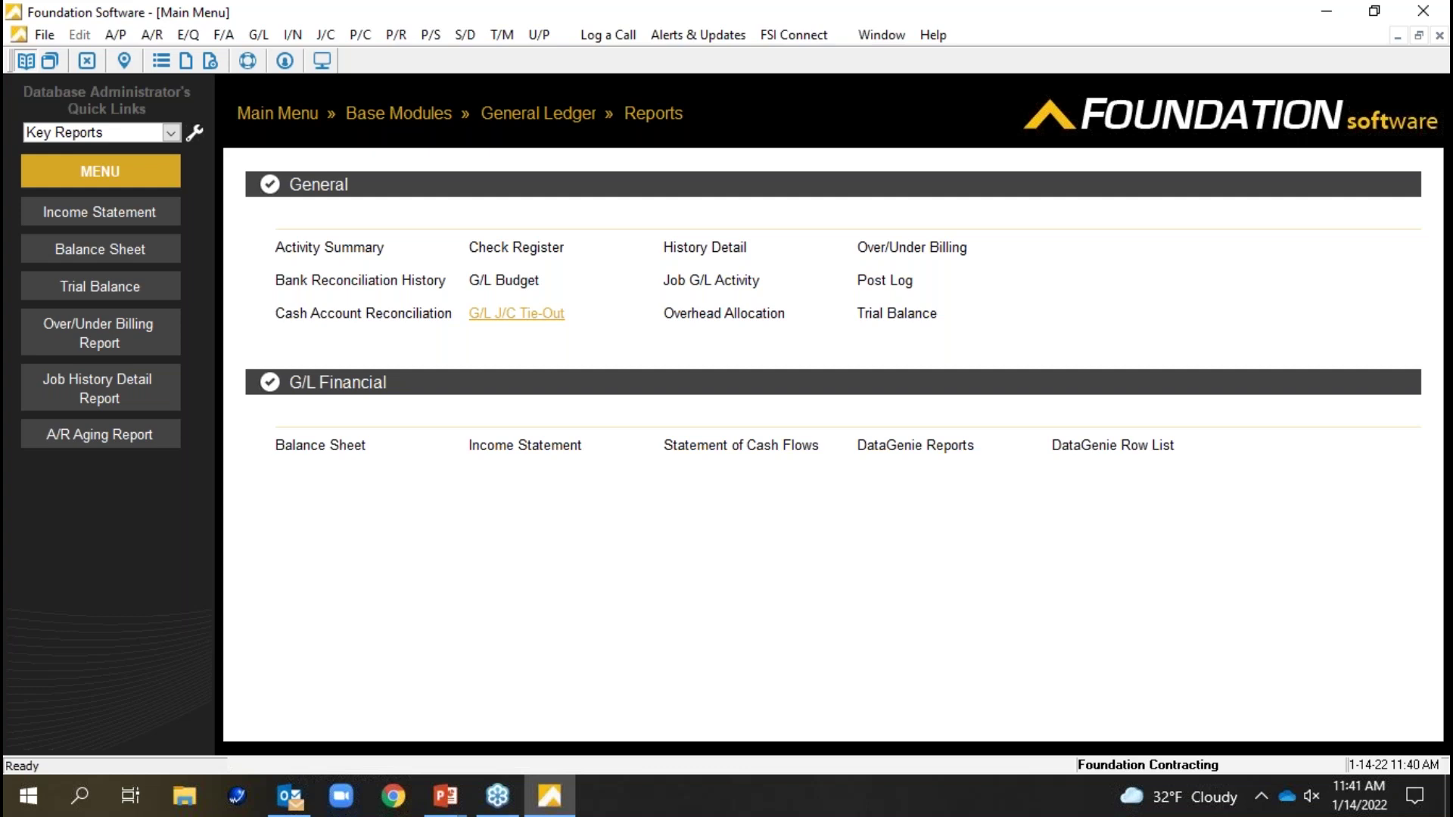
left_click(517, 313)
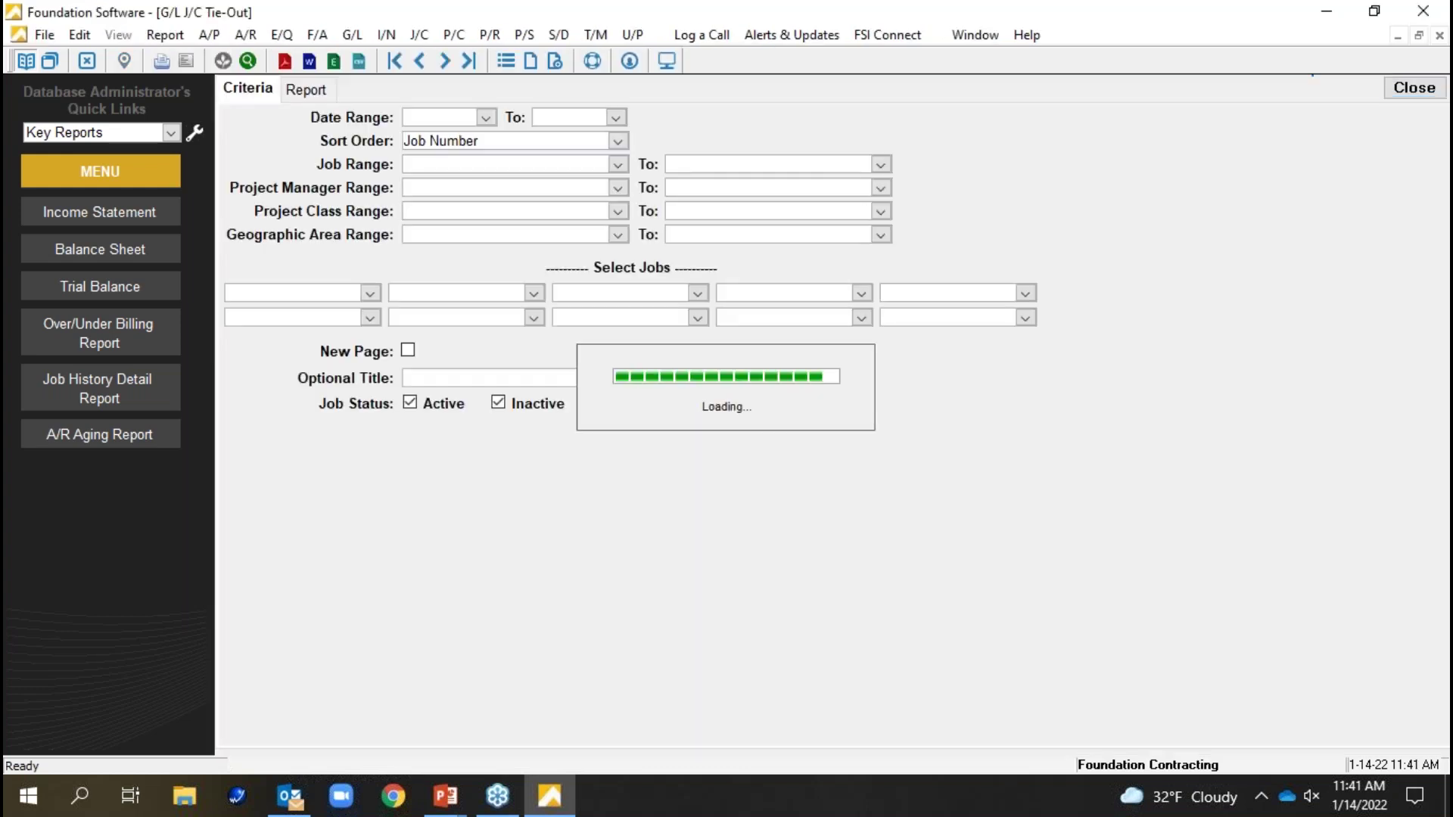
type("01010")
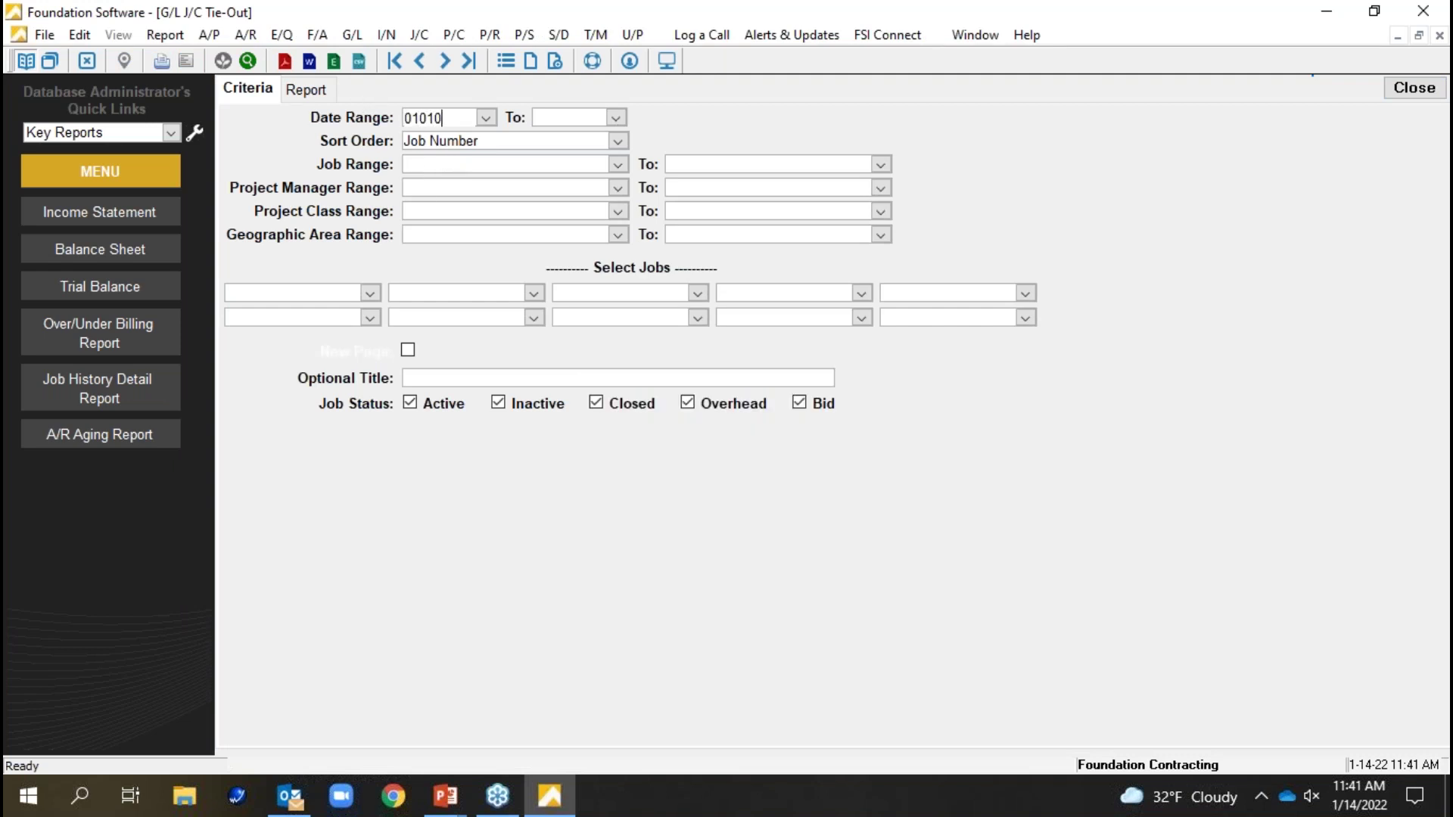
key("Tab")
type("123121")
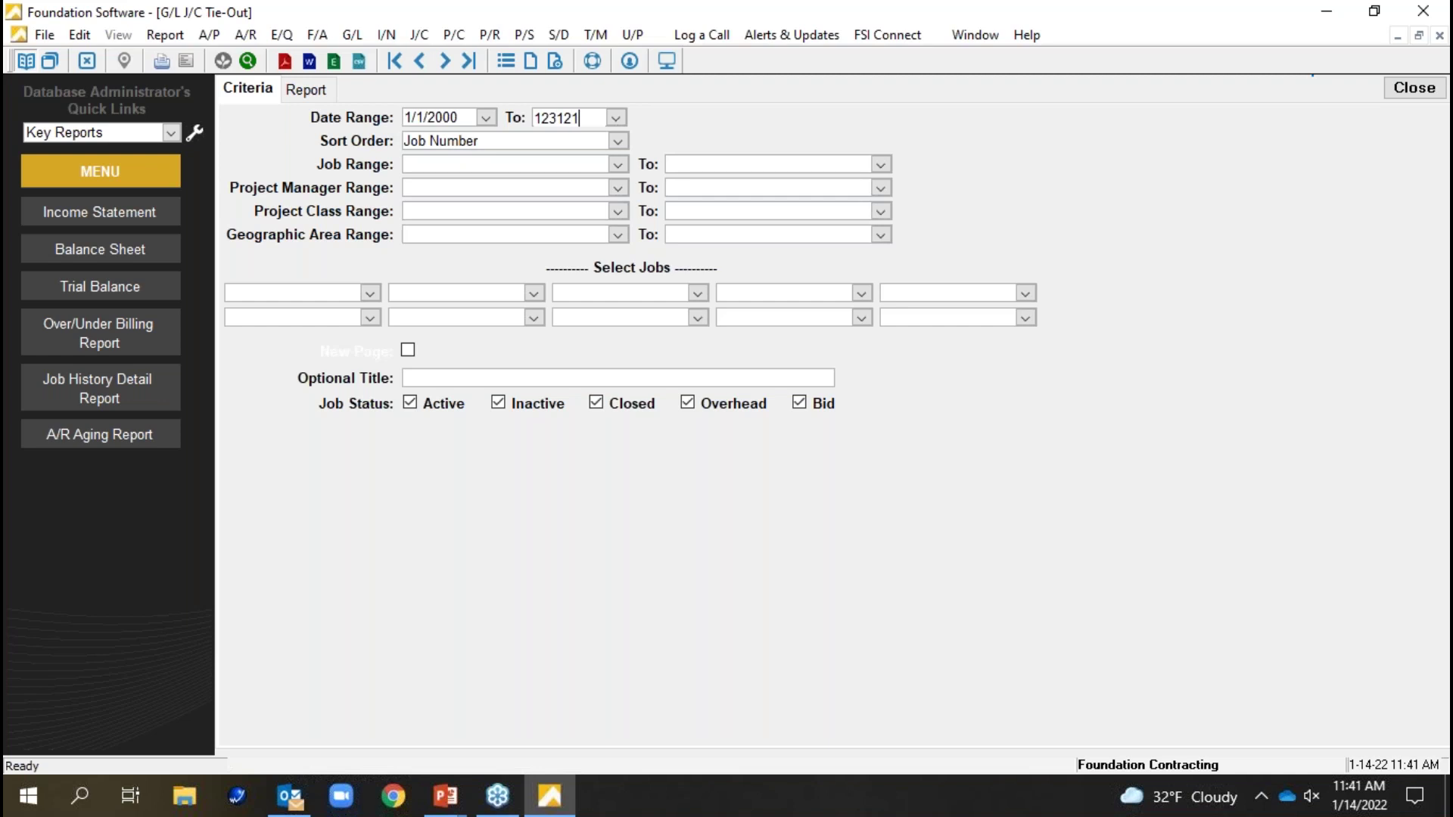
key("Return")
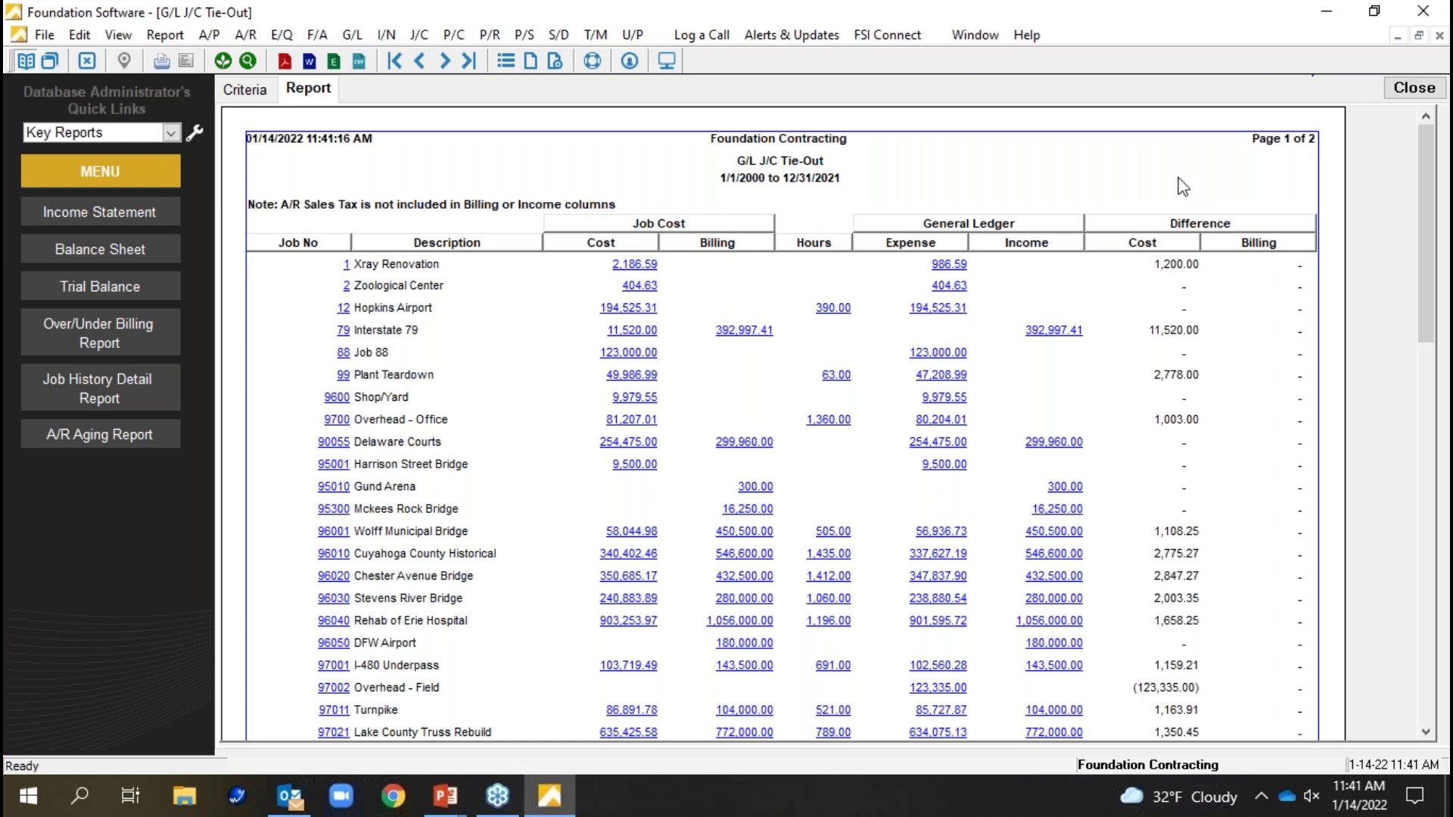
- Close the G/L J/C Tie-Out report and view the Financials page of the Executive Dashboard
left_click(1413, 88)
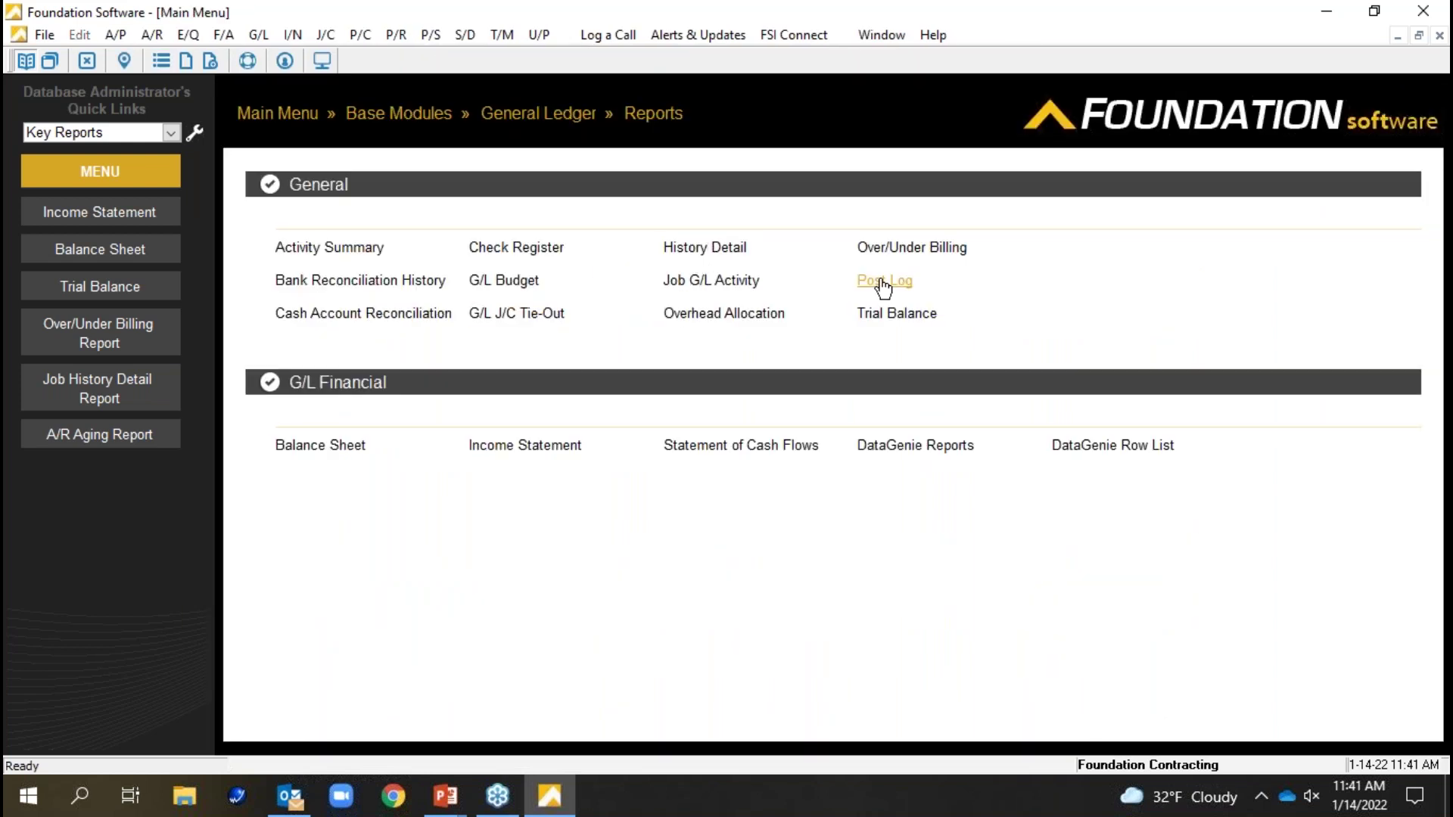
left_click(306, 121)
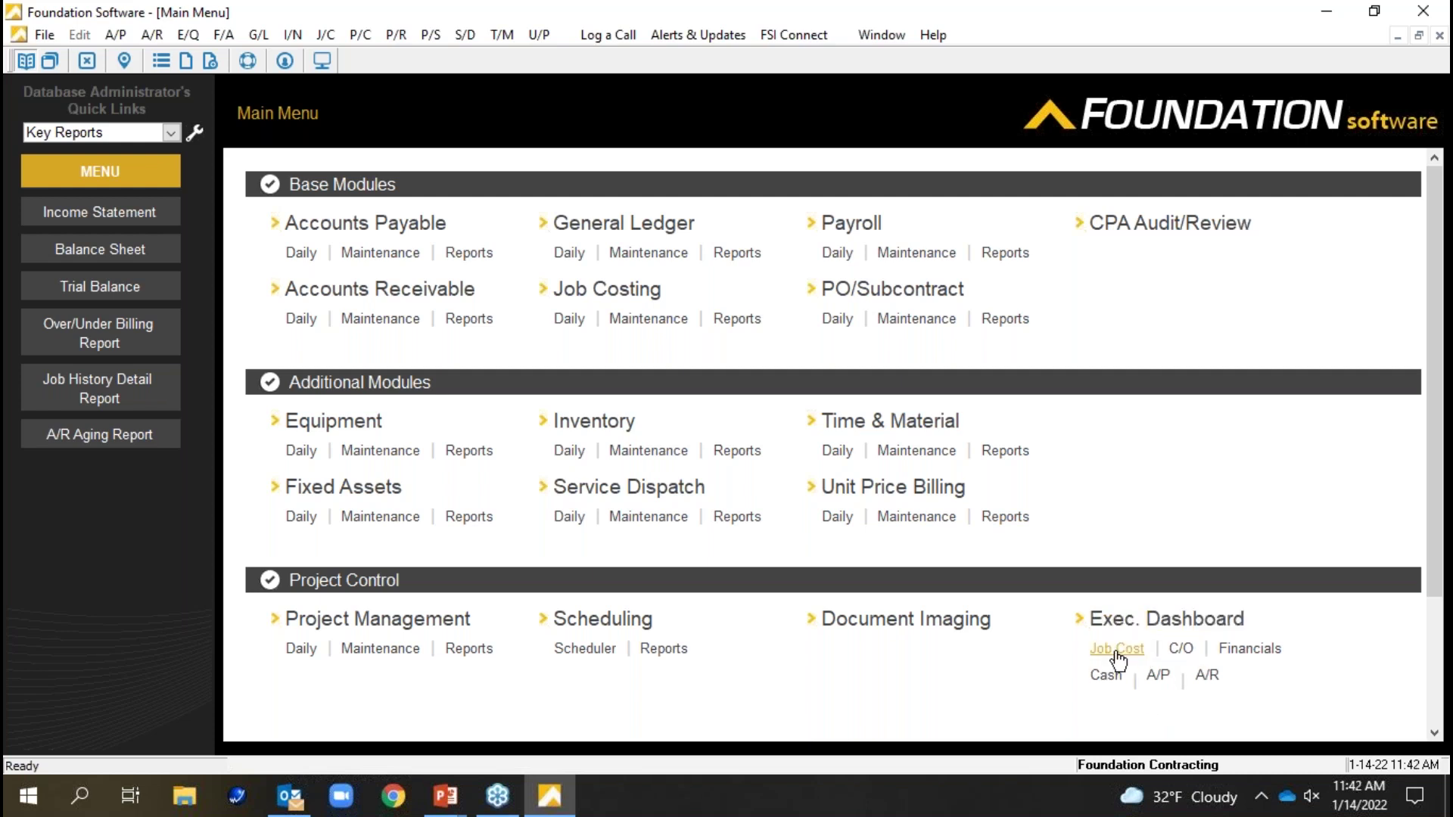
left_click(1250, 650)
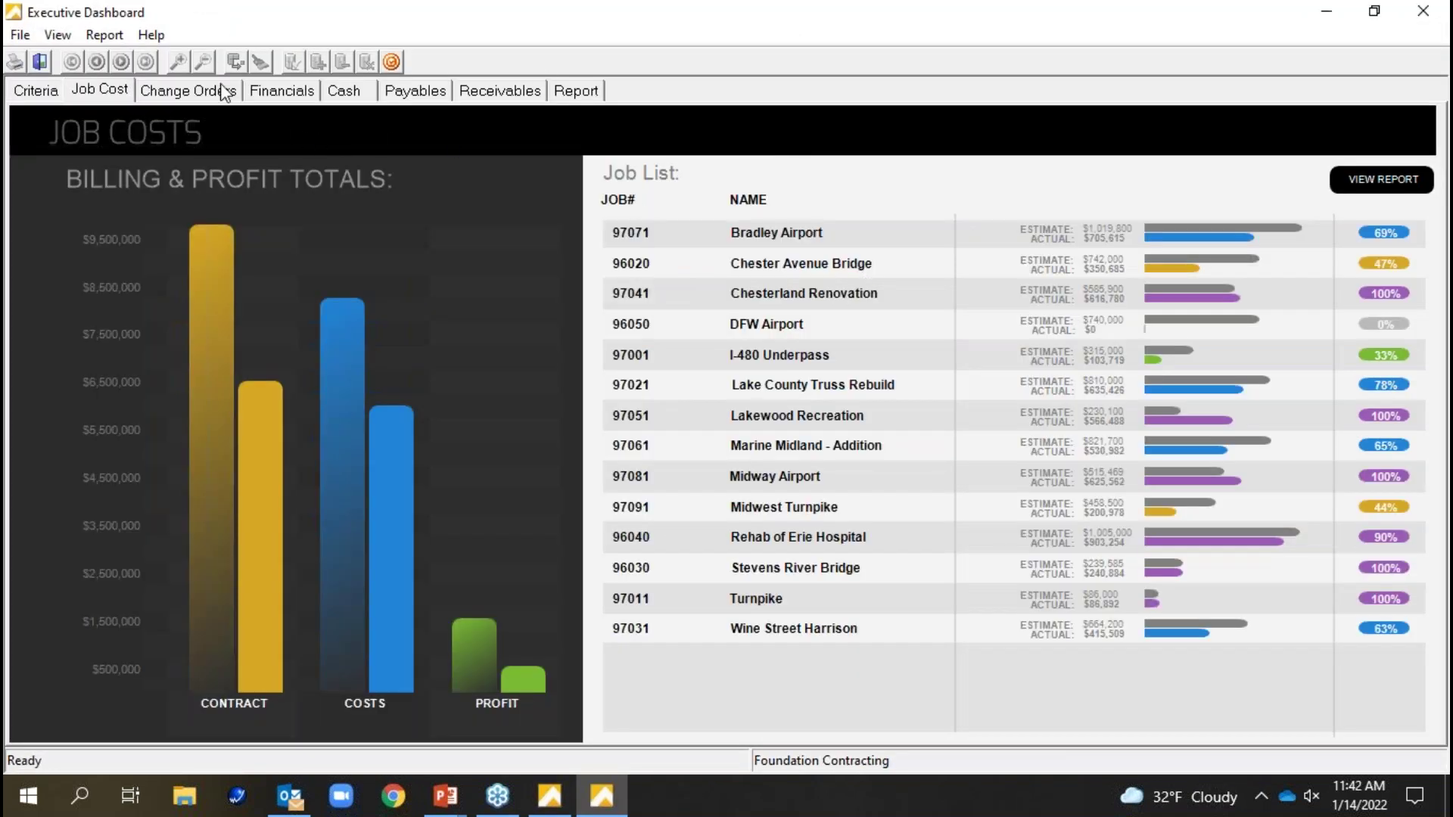
left_click(269, 93)
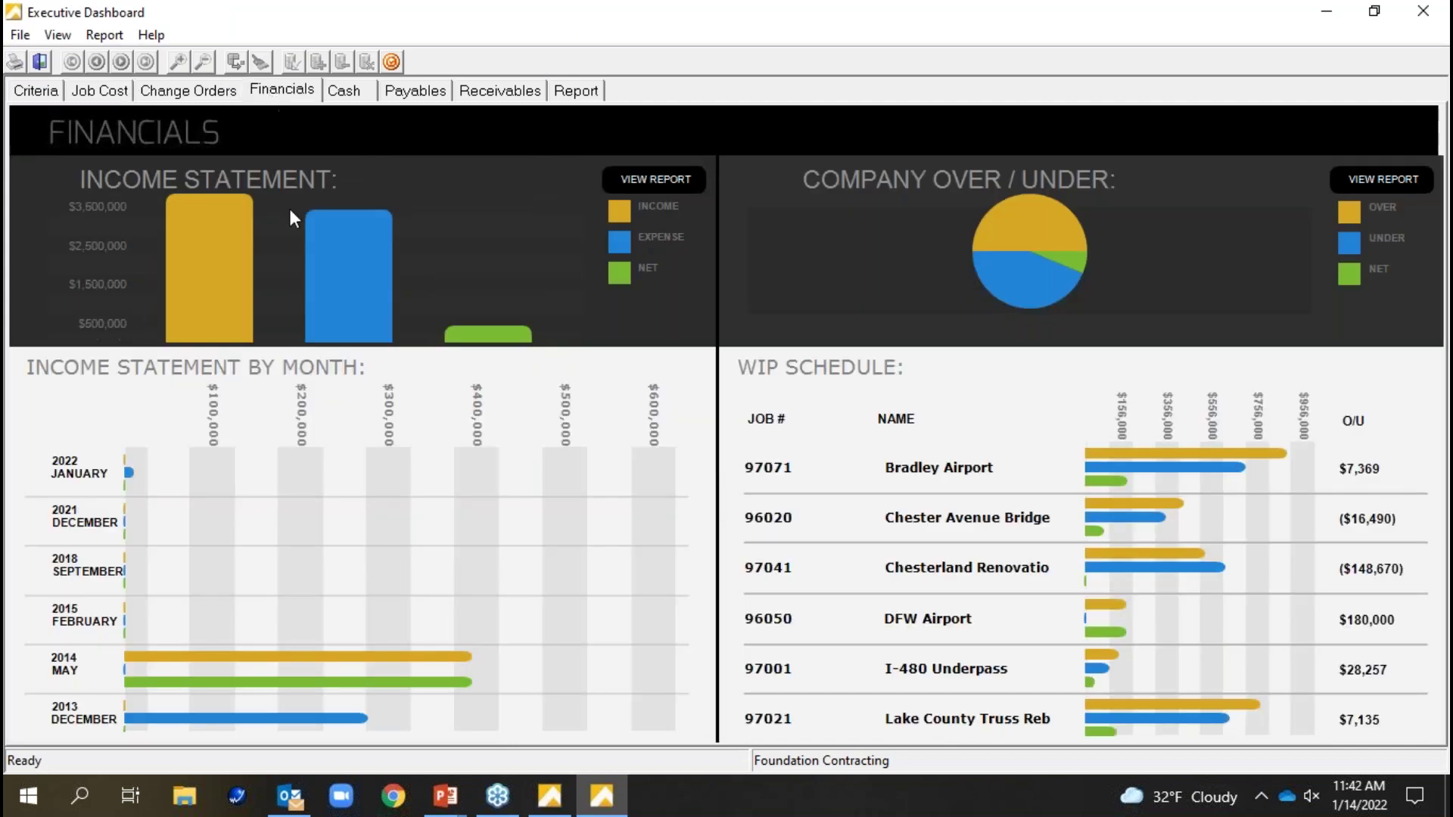
mouse_move(330, 250)
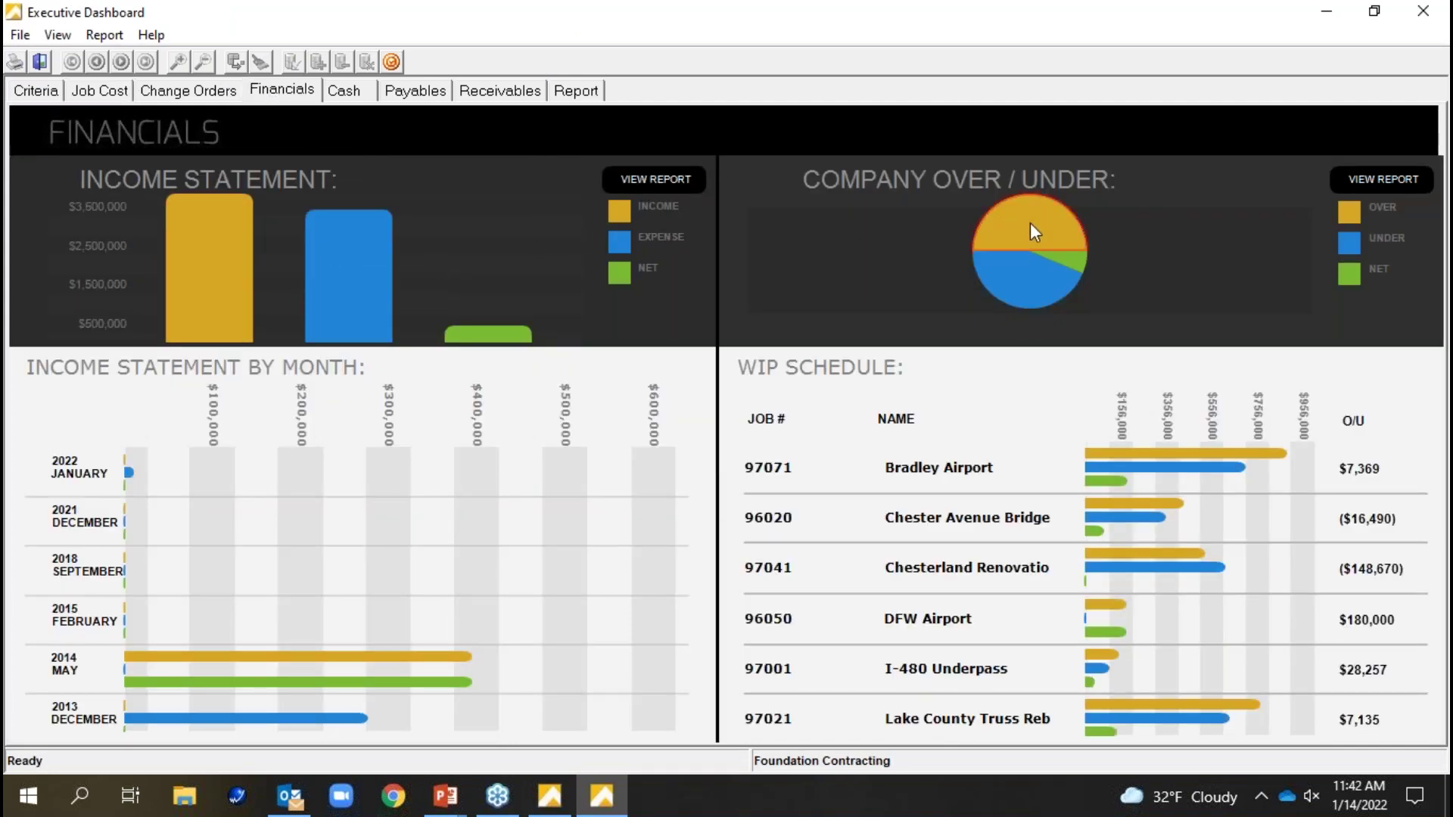
- View the company Over/Under Billing report from the dashboard, look through the job list, and close the Executive Dashboard
left_click(1379, 180)
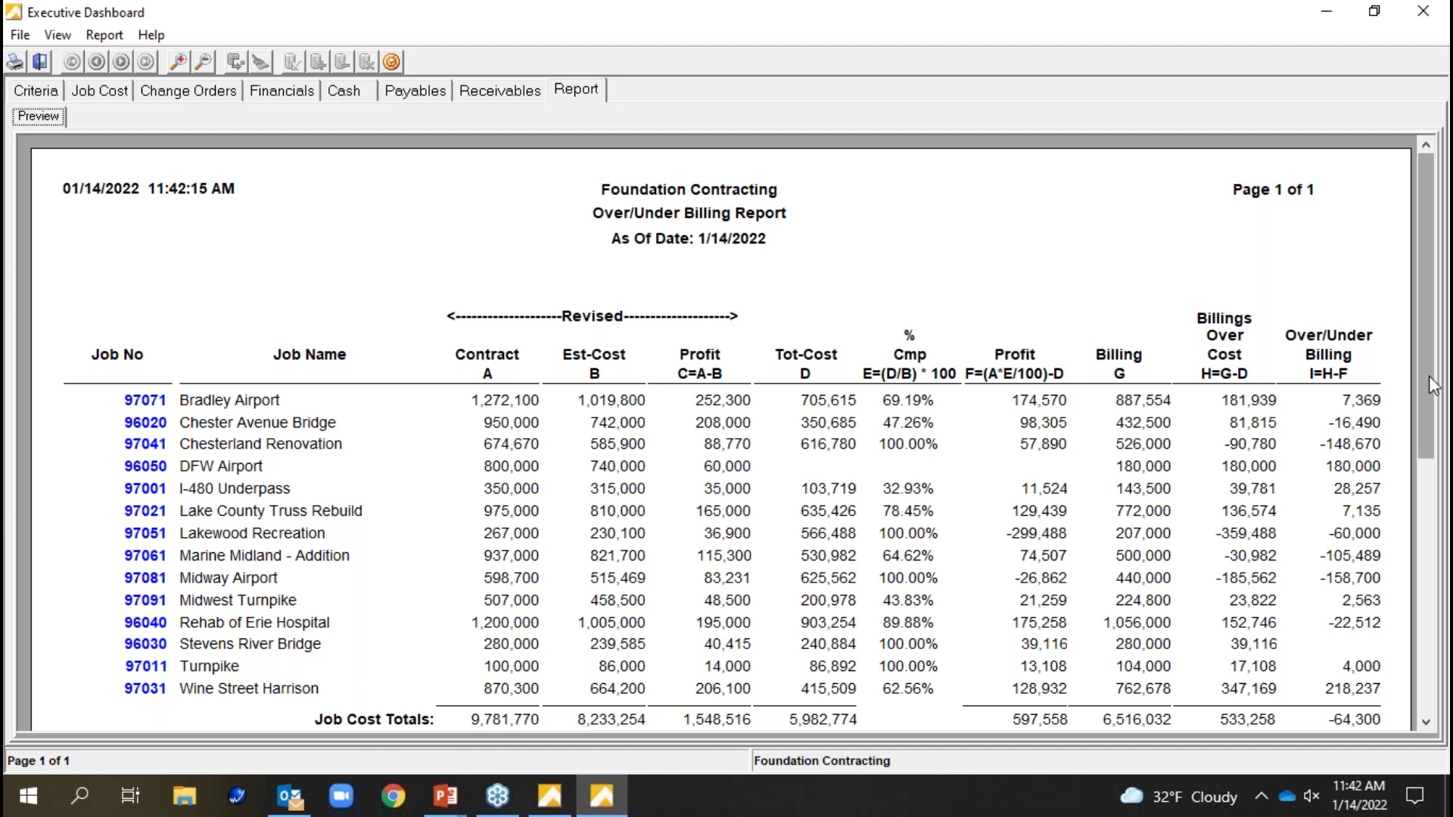
left_click_drag(1429, 376, 1431, 408)
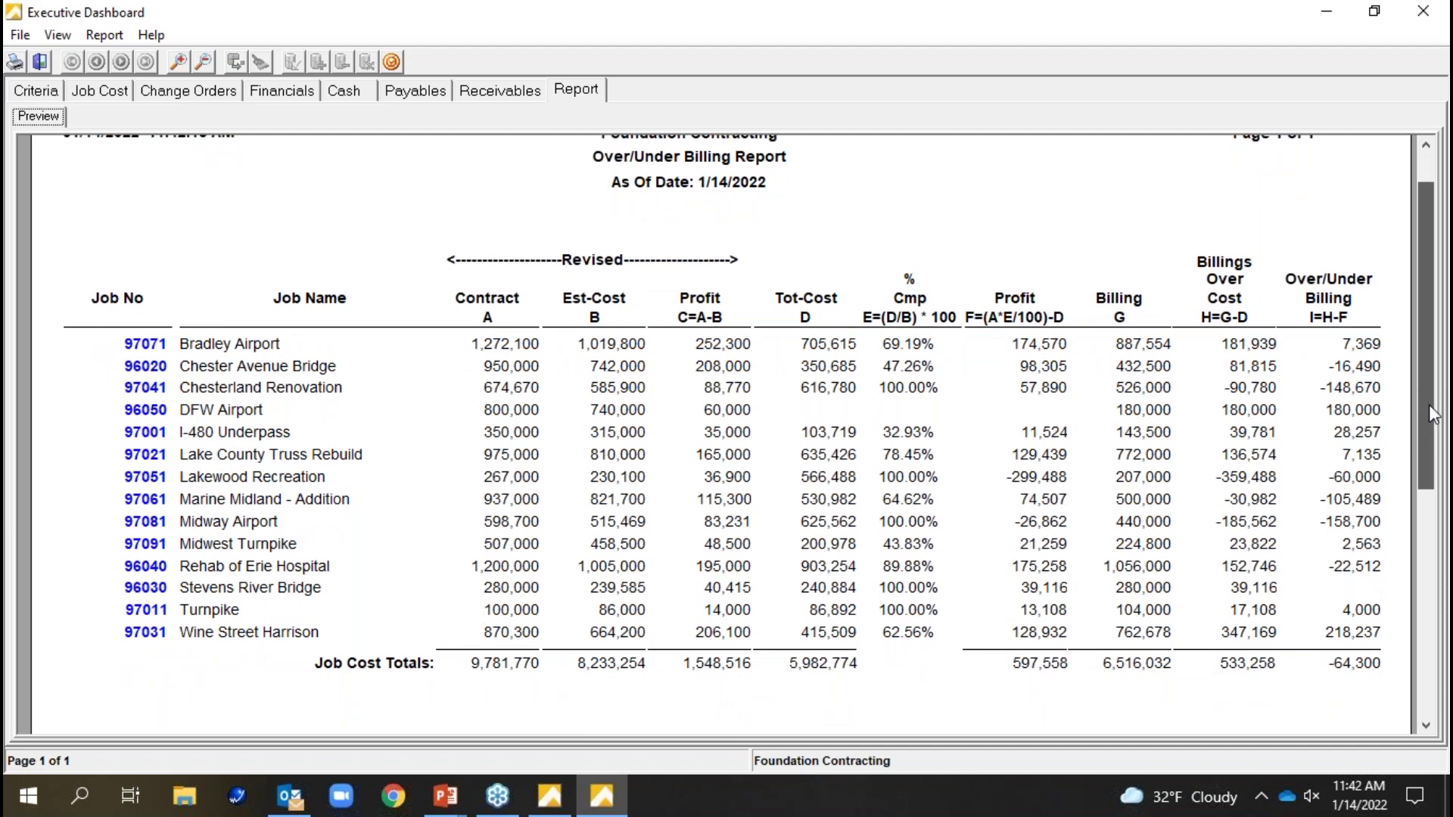
scroll(1429, 406, "up", 2)
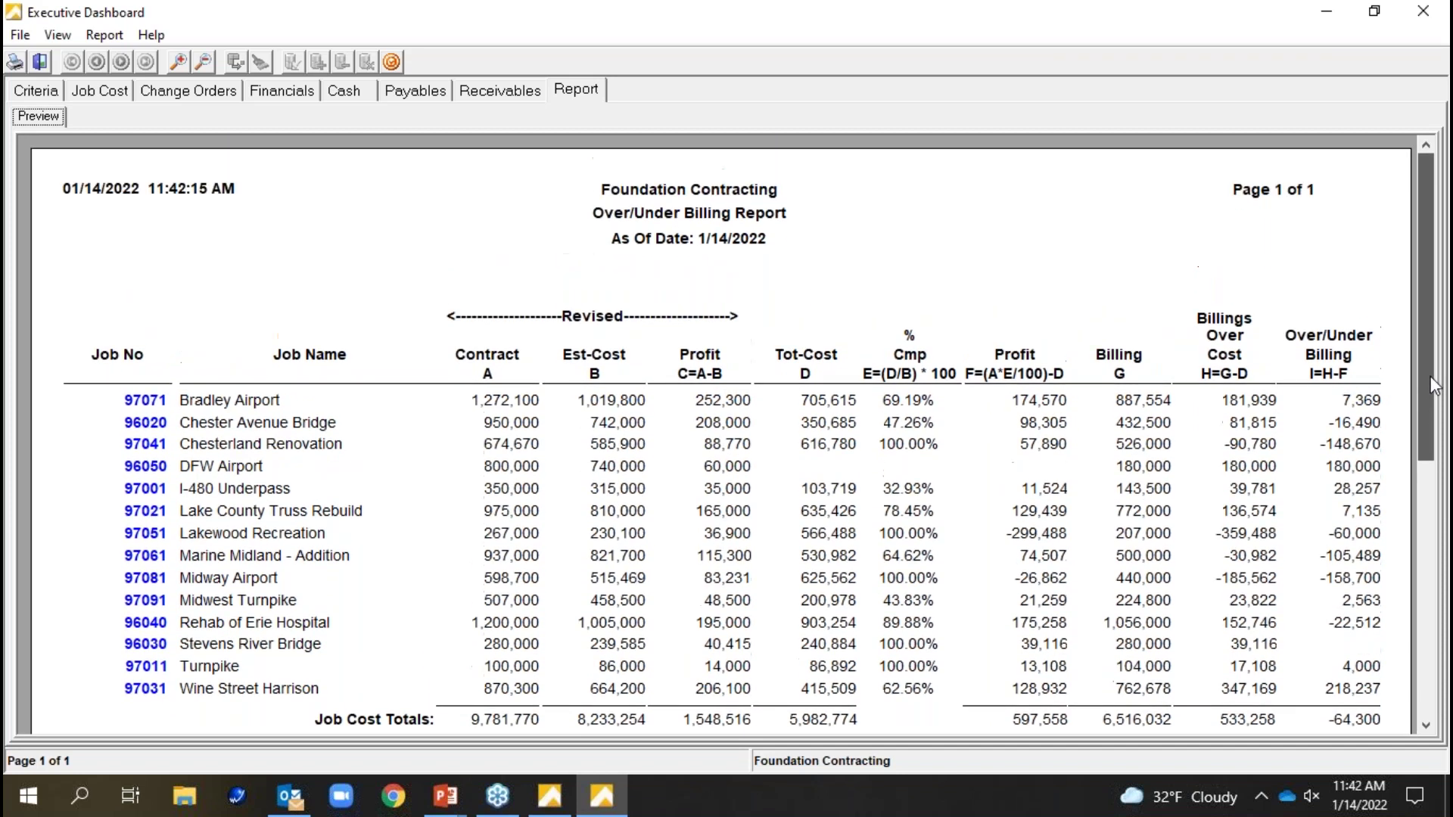
left_click(47, 66)
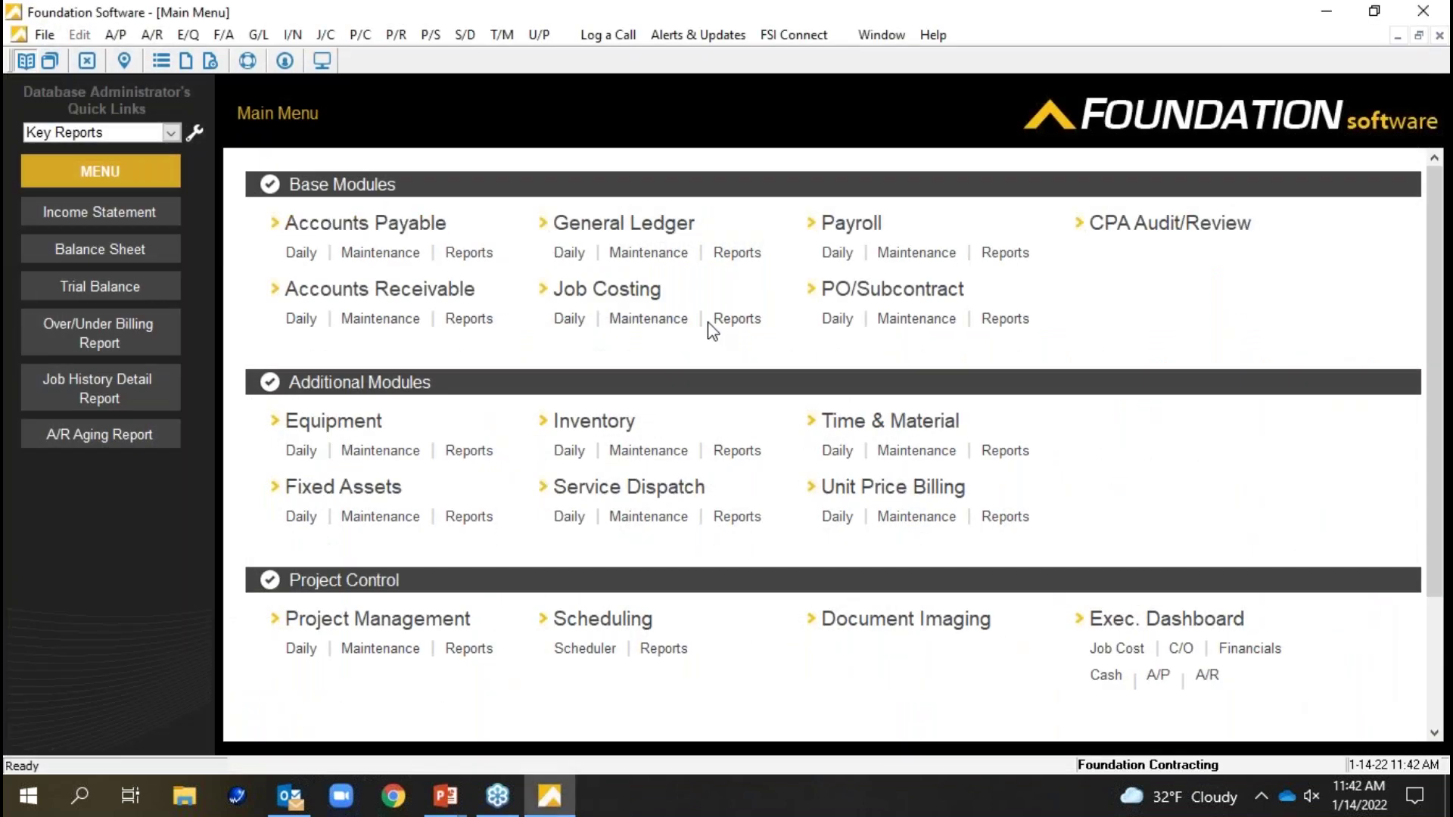
- Look at the General Ledger reports list, return to the main menu, and start a new G/L Financial DataGenie
left_click(727, 259)
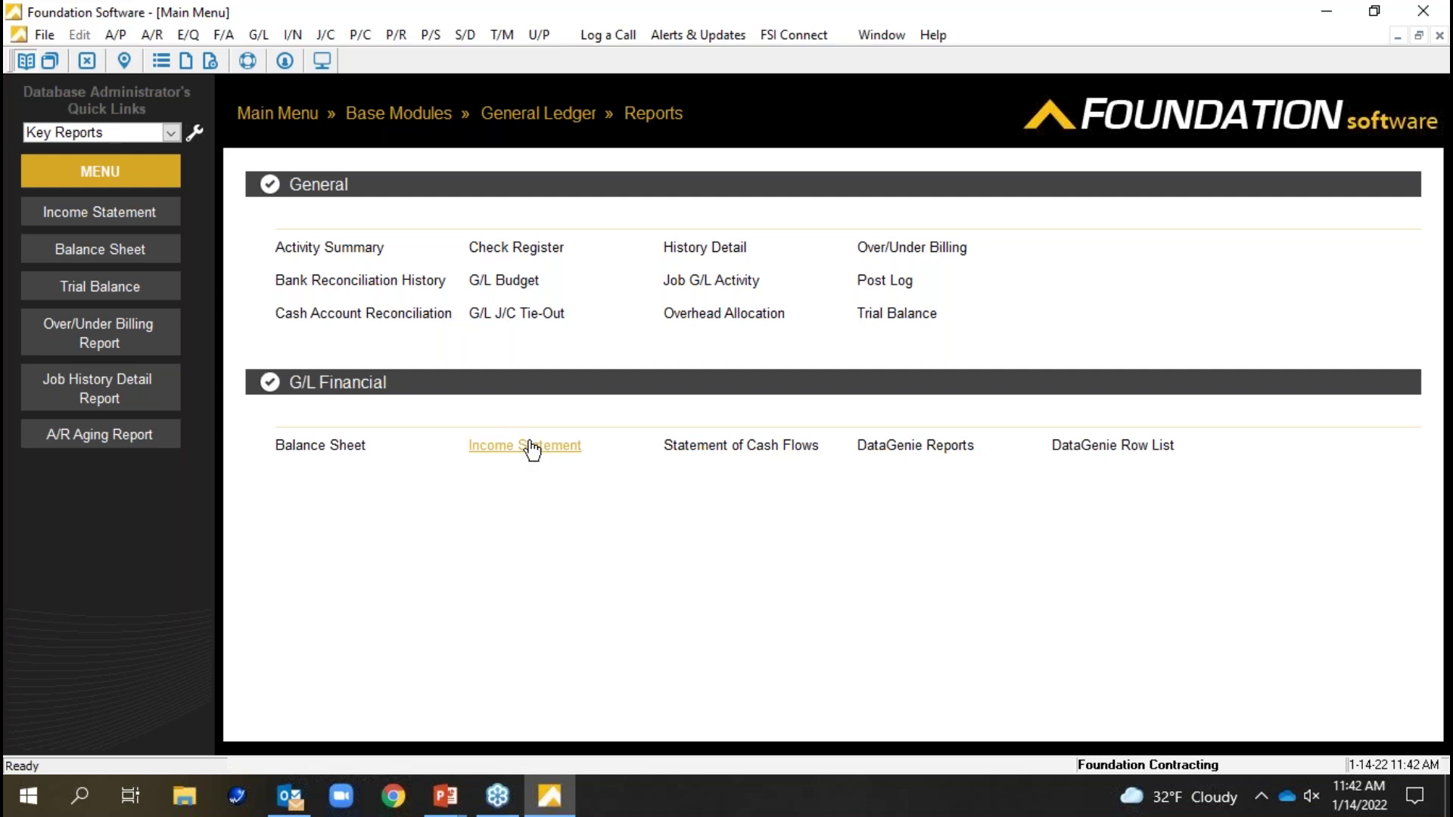
left_click(291, 111)
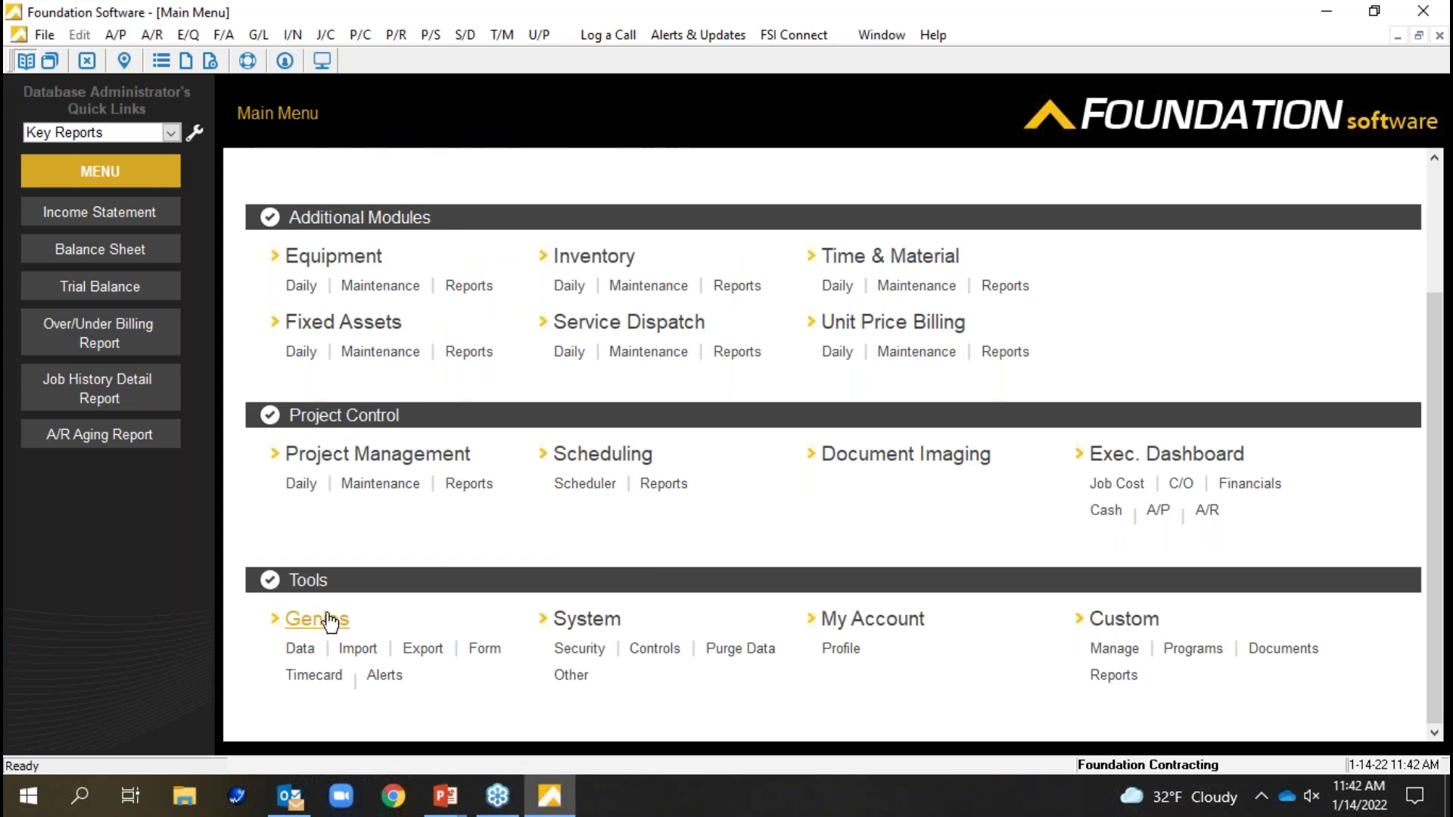
left_click(303, 653)
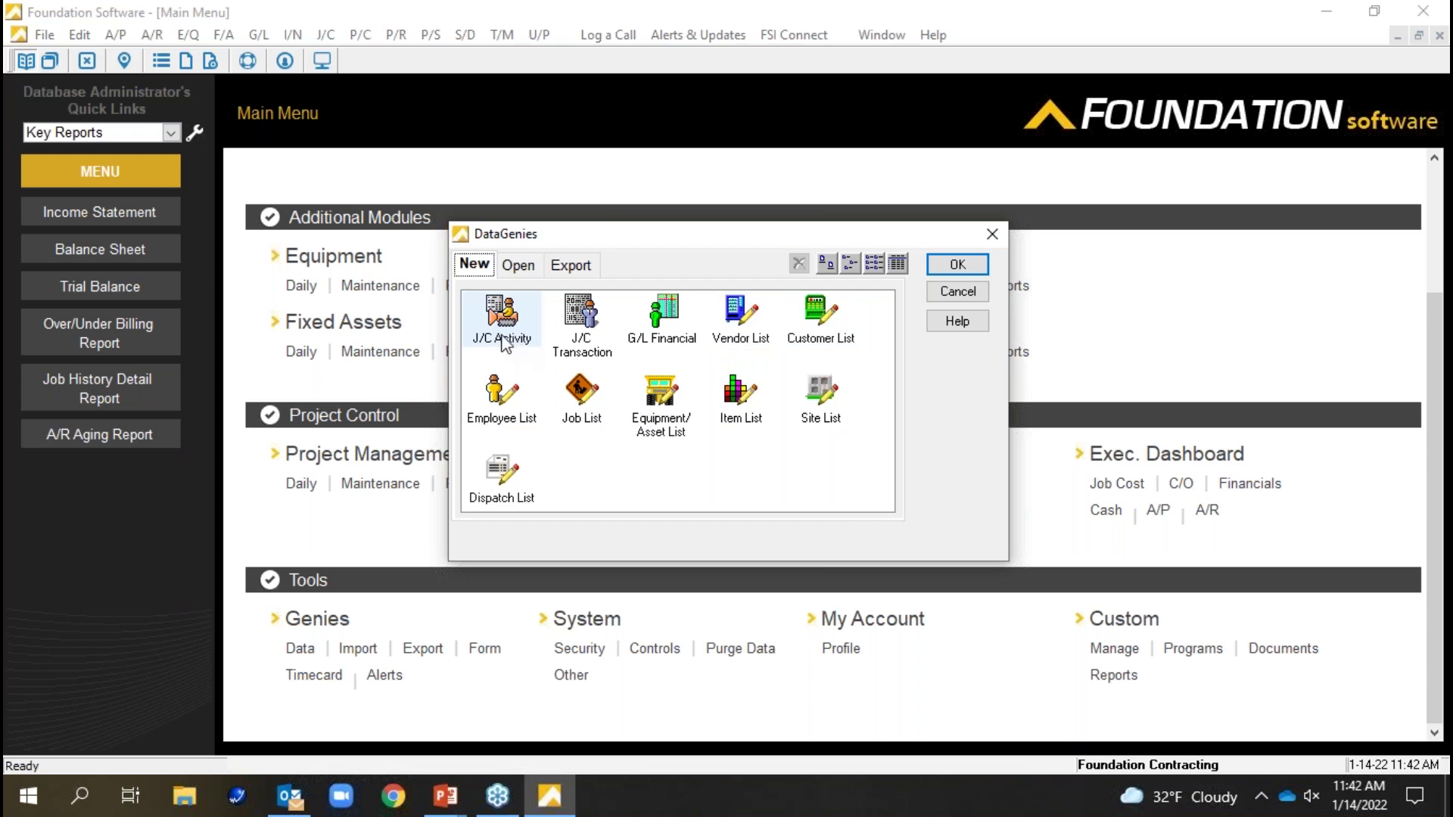
double_click(662, 333)
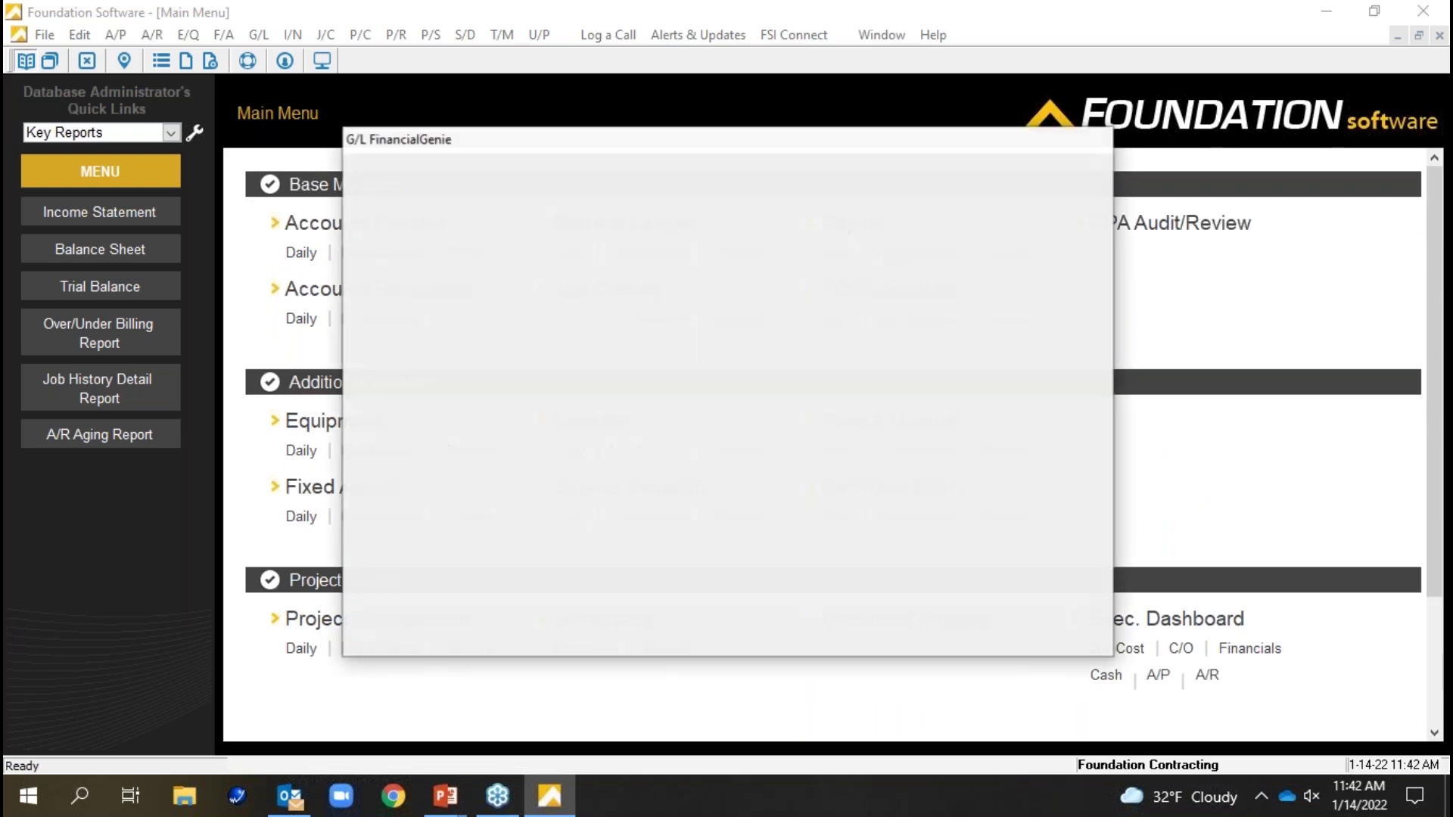
left_click_drag(663, 334, 679, 286)
- Add a title row to the selected rows and set its third line to "Revenue"
left_click_drag(386, 271, 884, 307)
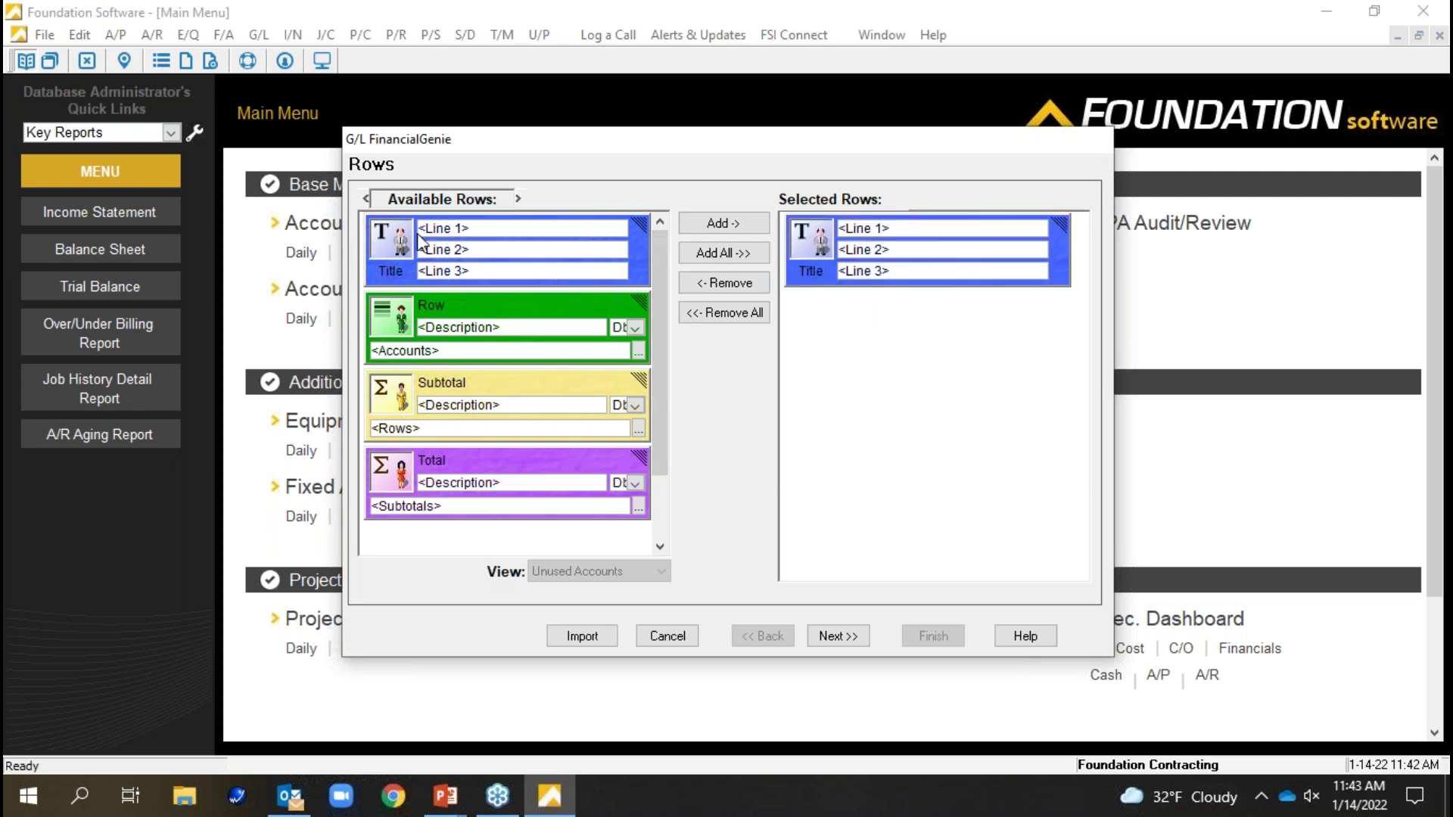
left_click(876, 229)
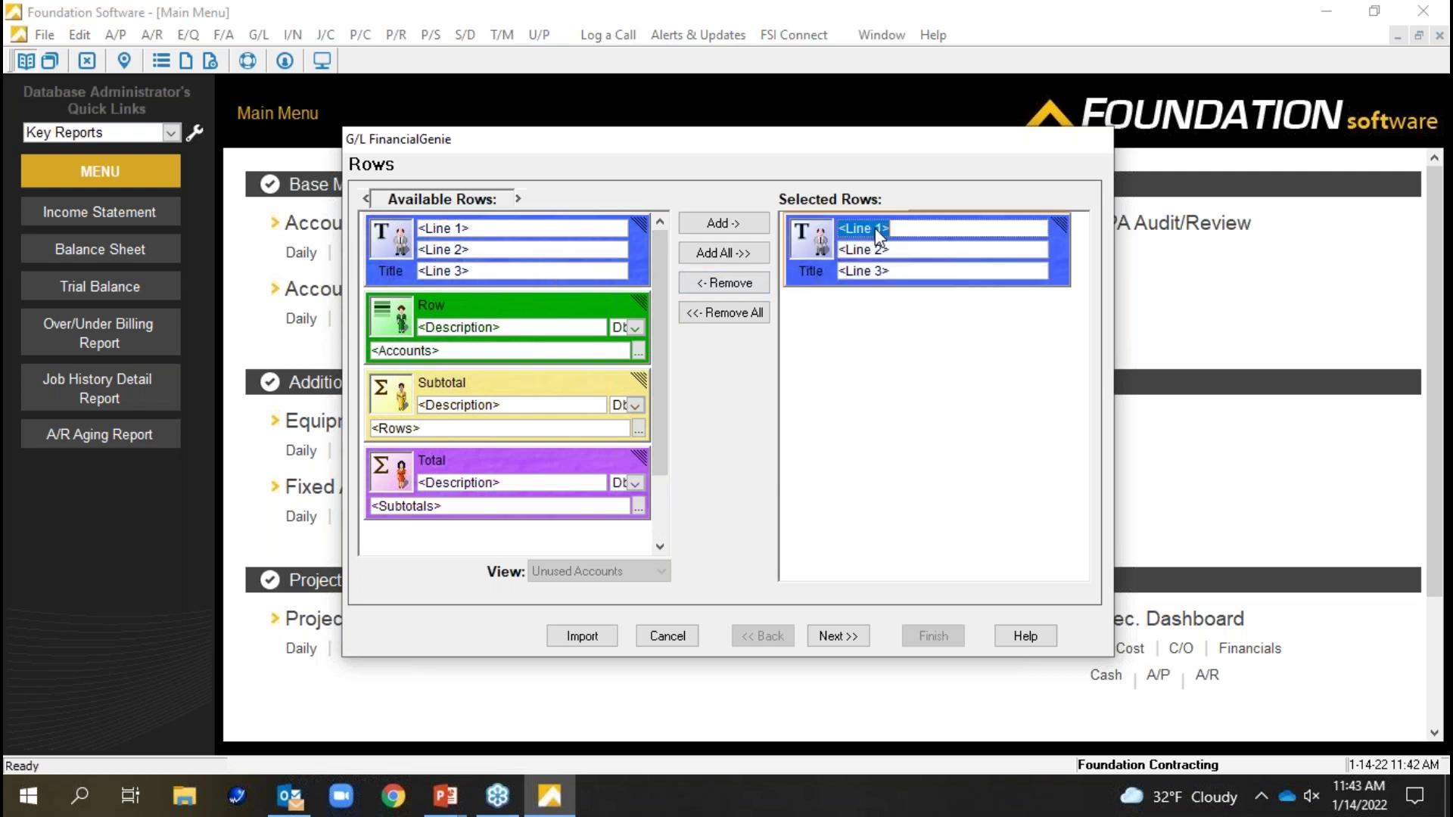
left_click(885, 272)
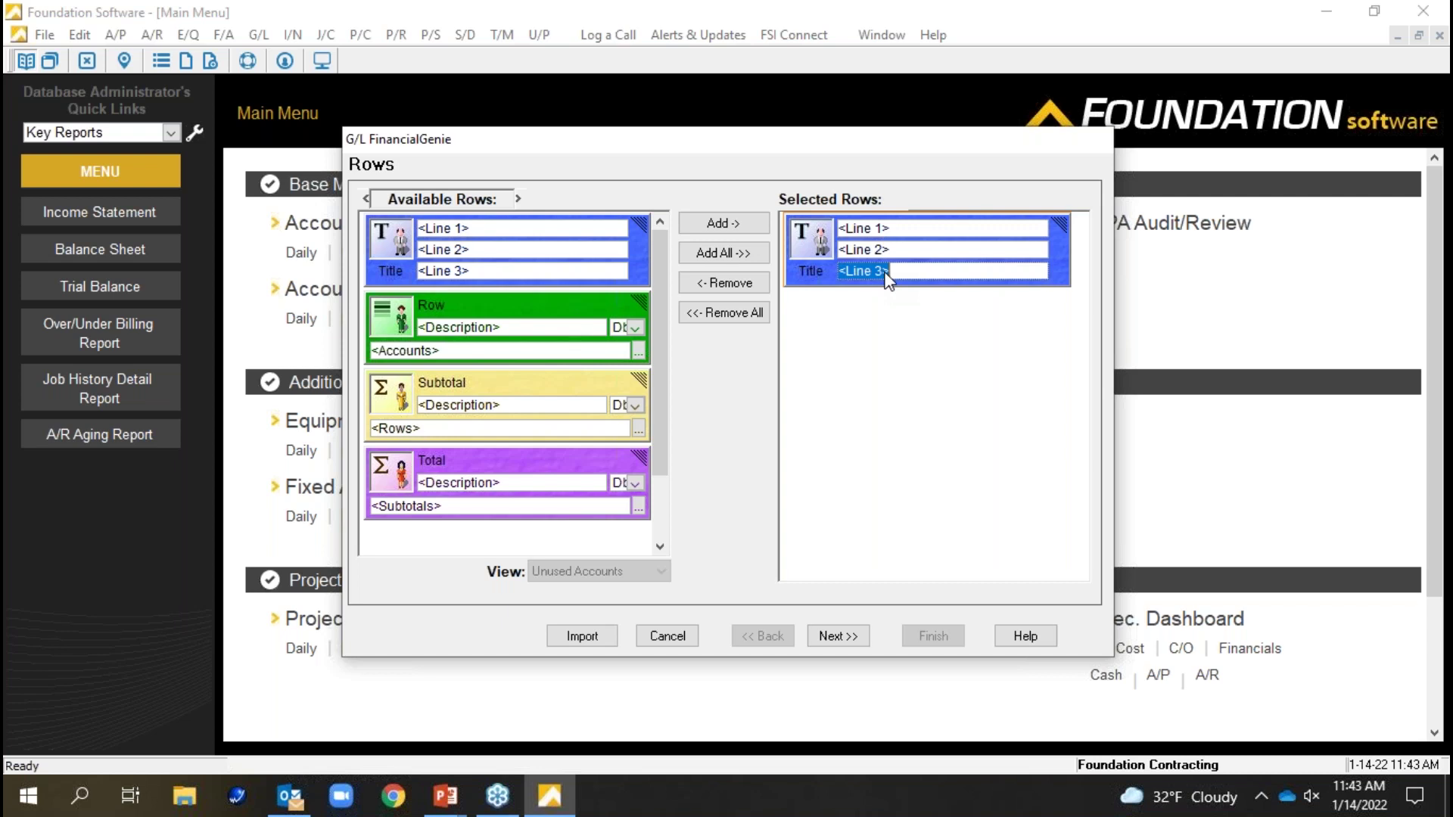
type("Revenue")
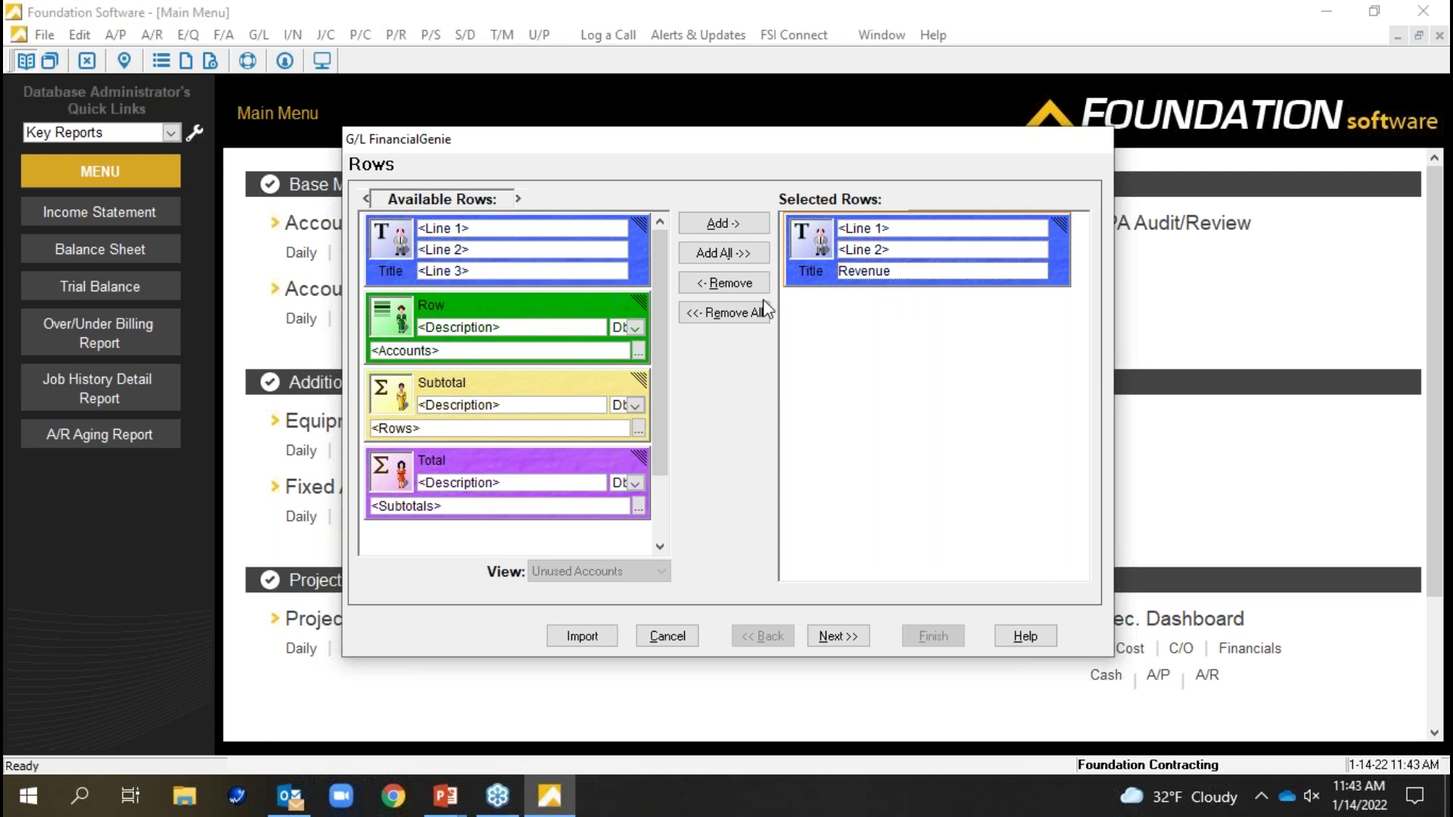
- Add an account row below the Revenue title and show all accounts in its Row Editor
double_click(622, 321)
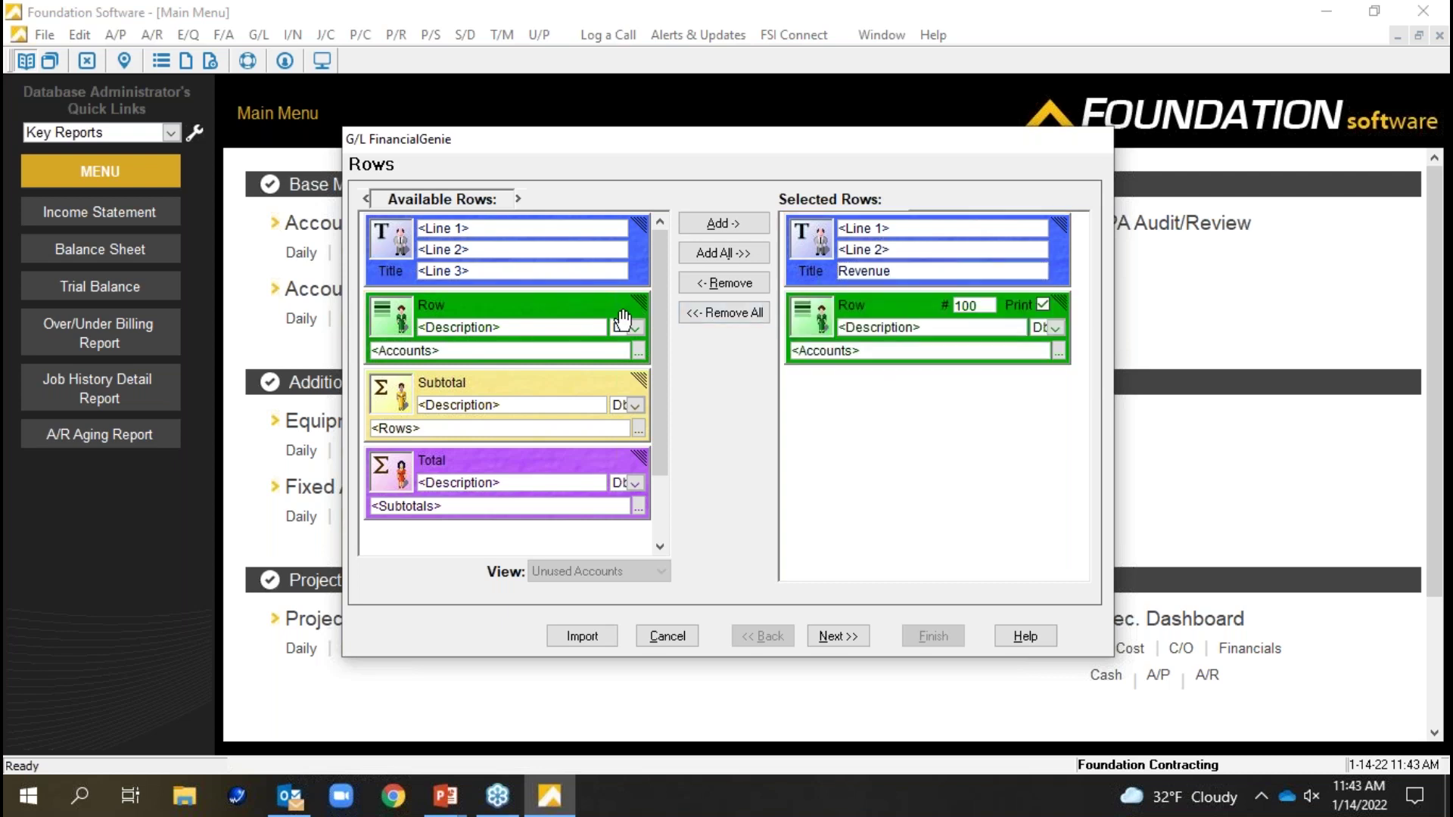
left_click(1055, 327)
left_click(982, 350)
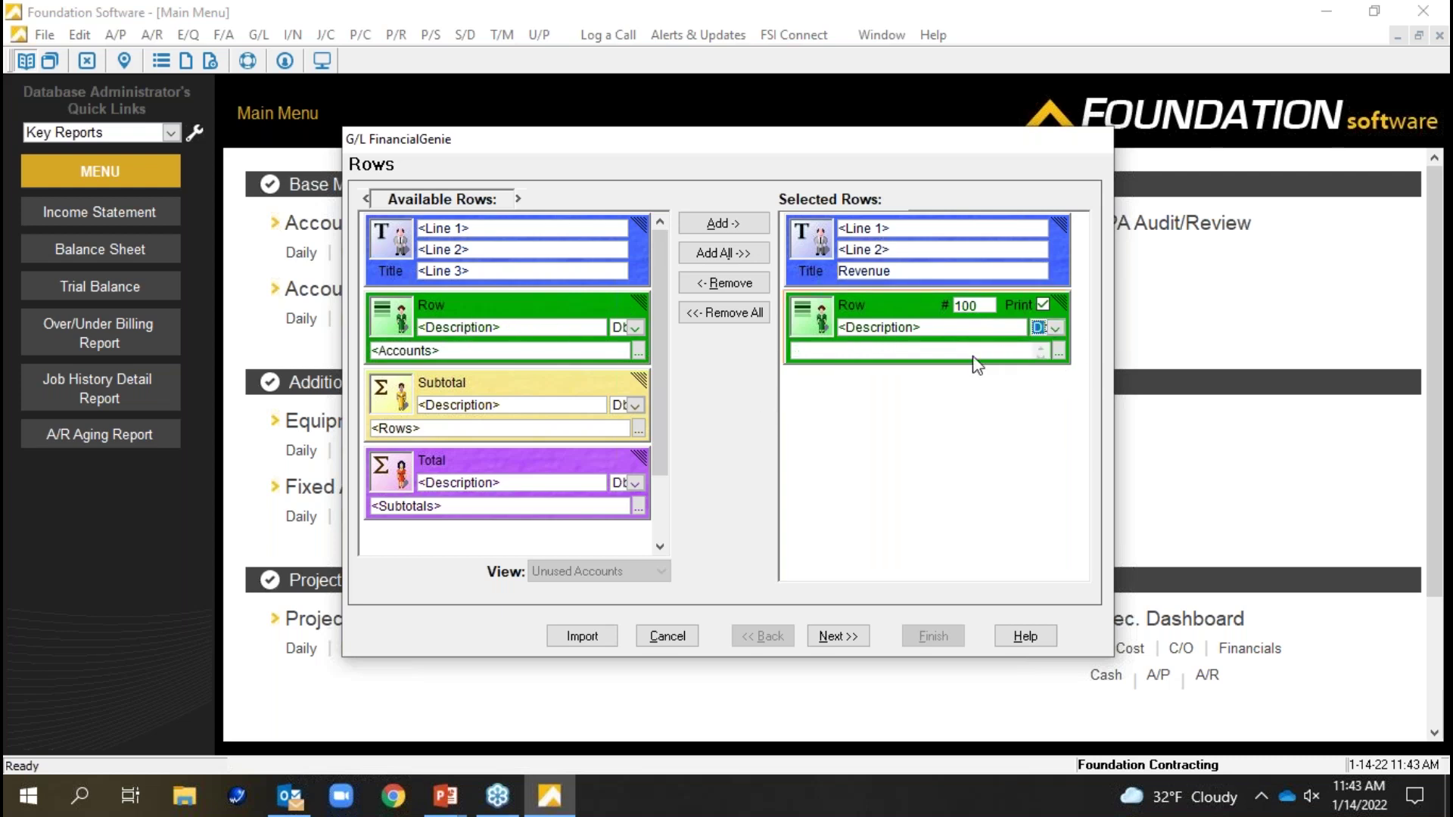
left_click(1059, 351)
left_click(545, 516)
left_click(530, 529)
- Assign account 3010 CONTRACT INCOME as the row's only account and set the row to Cr
left_click_drag(713, 226, 725, 276)
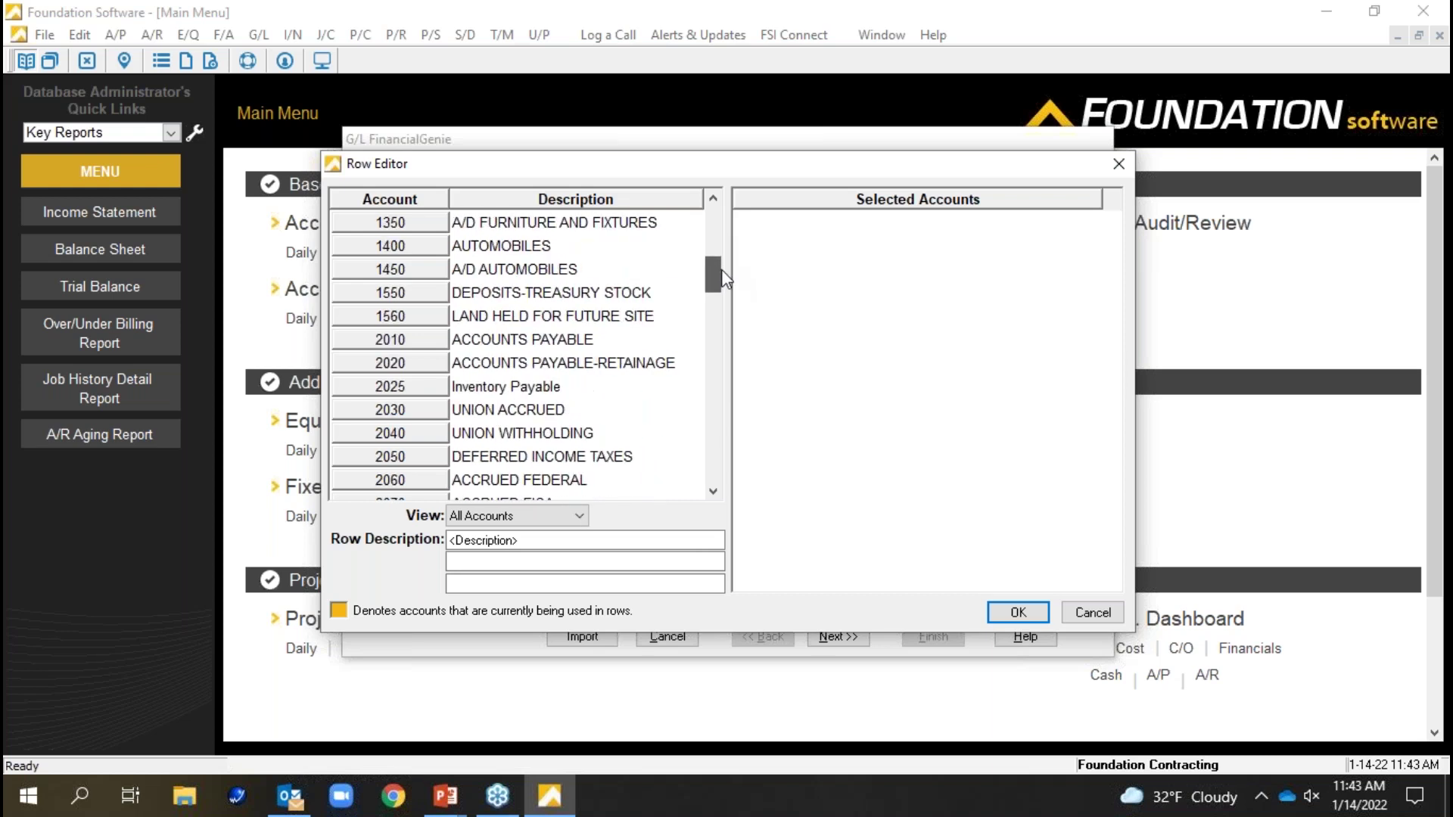
scroll(644, 333, "up", 2)
scroll(623, 331, "down", 3)
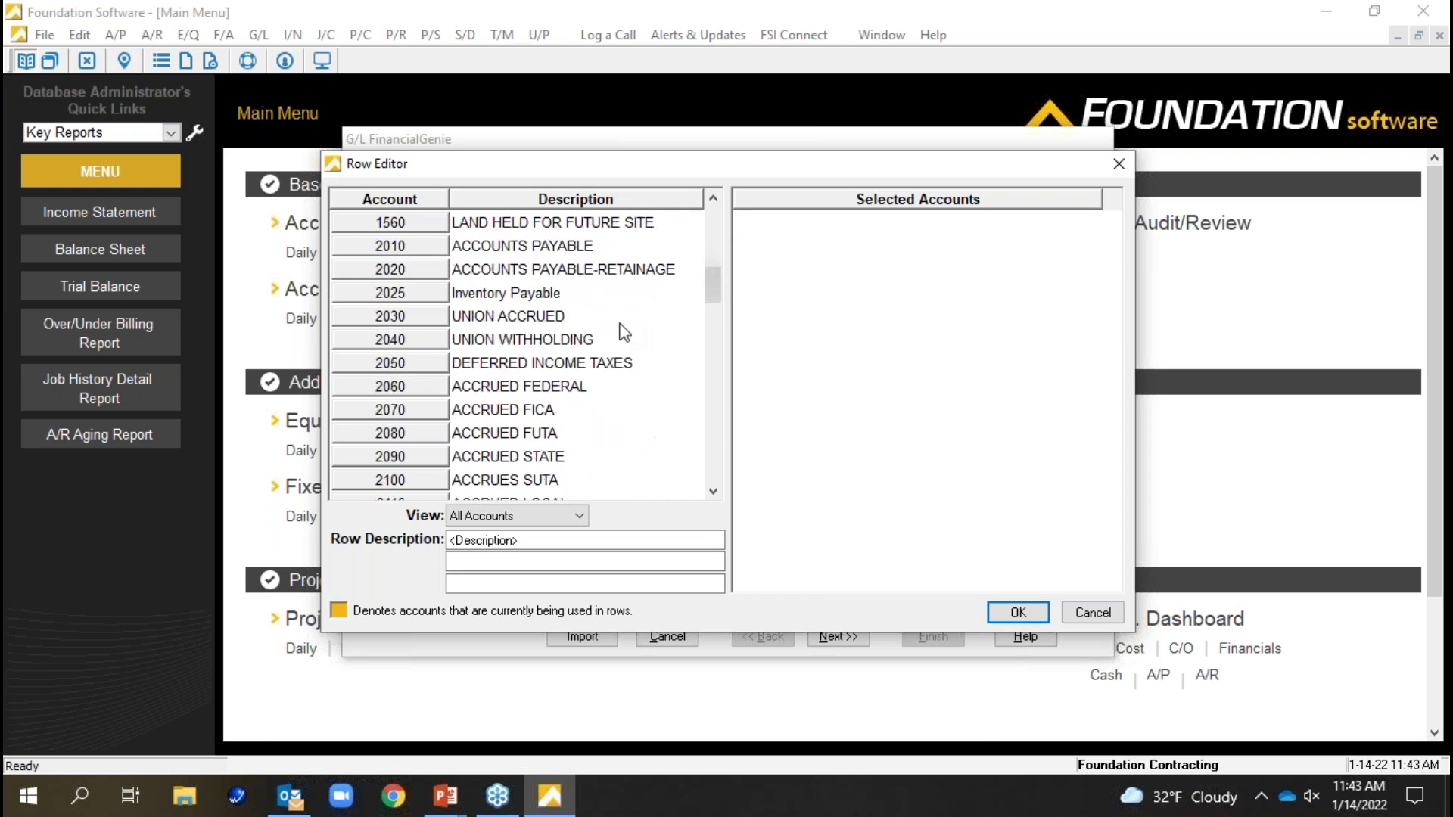
scroll(623, 330, "down", 3)
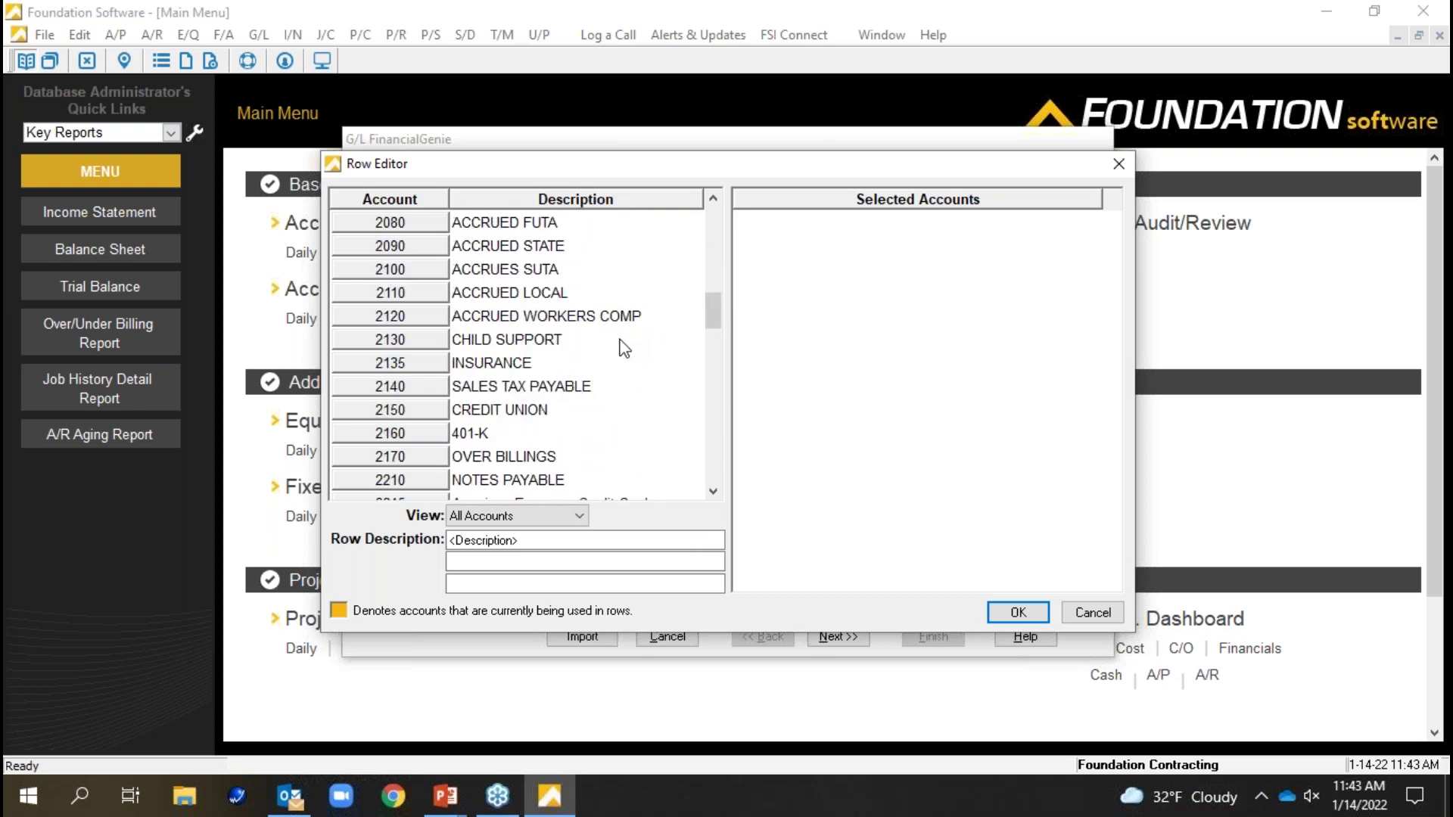
scroll(636, 367, "down", 3)
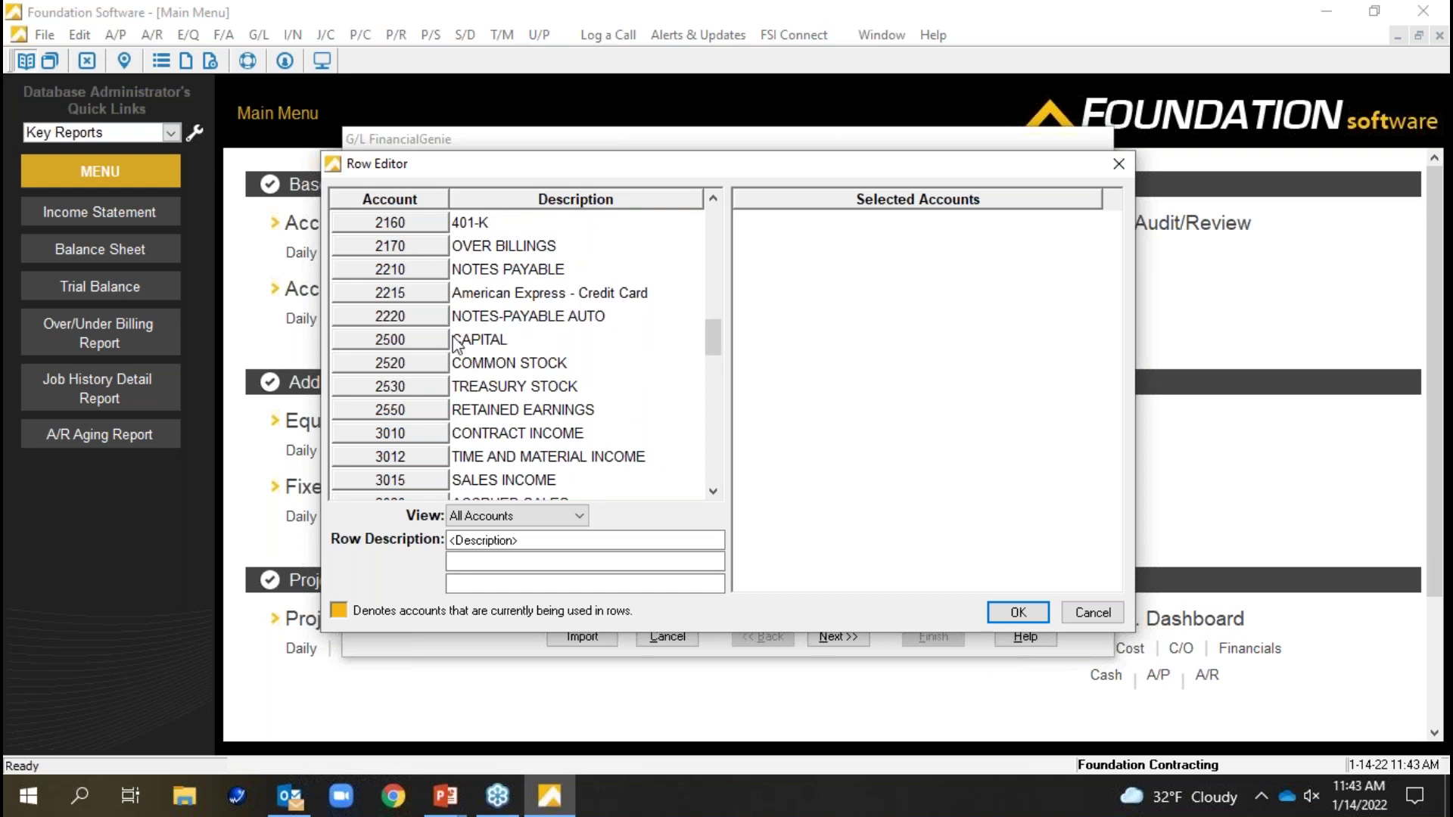
double_click(418, 433)
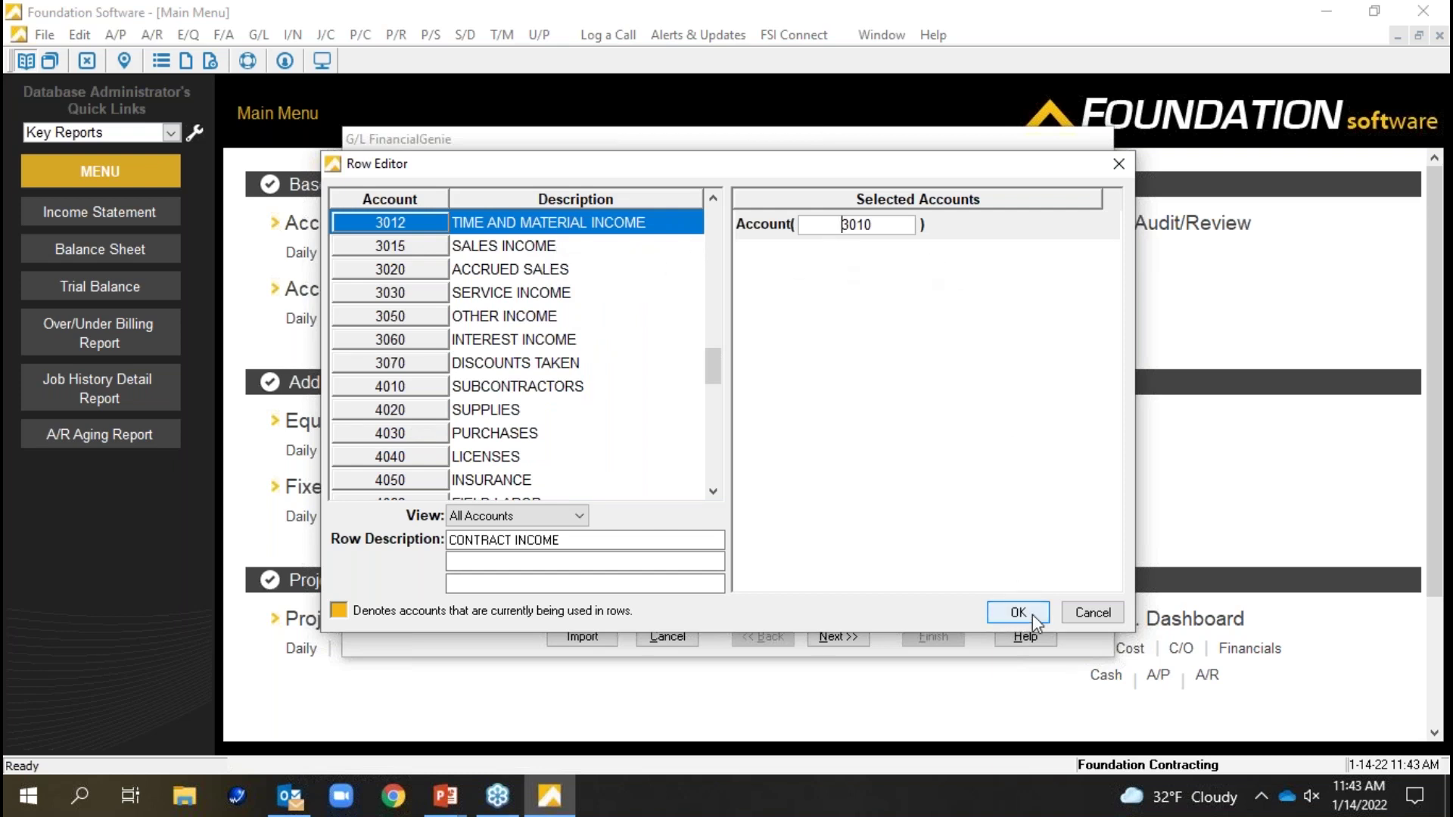
double_click(393, 220)
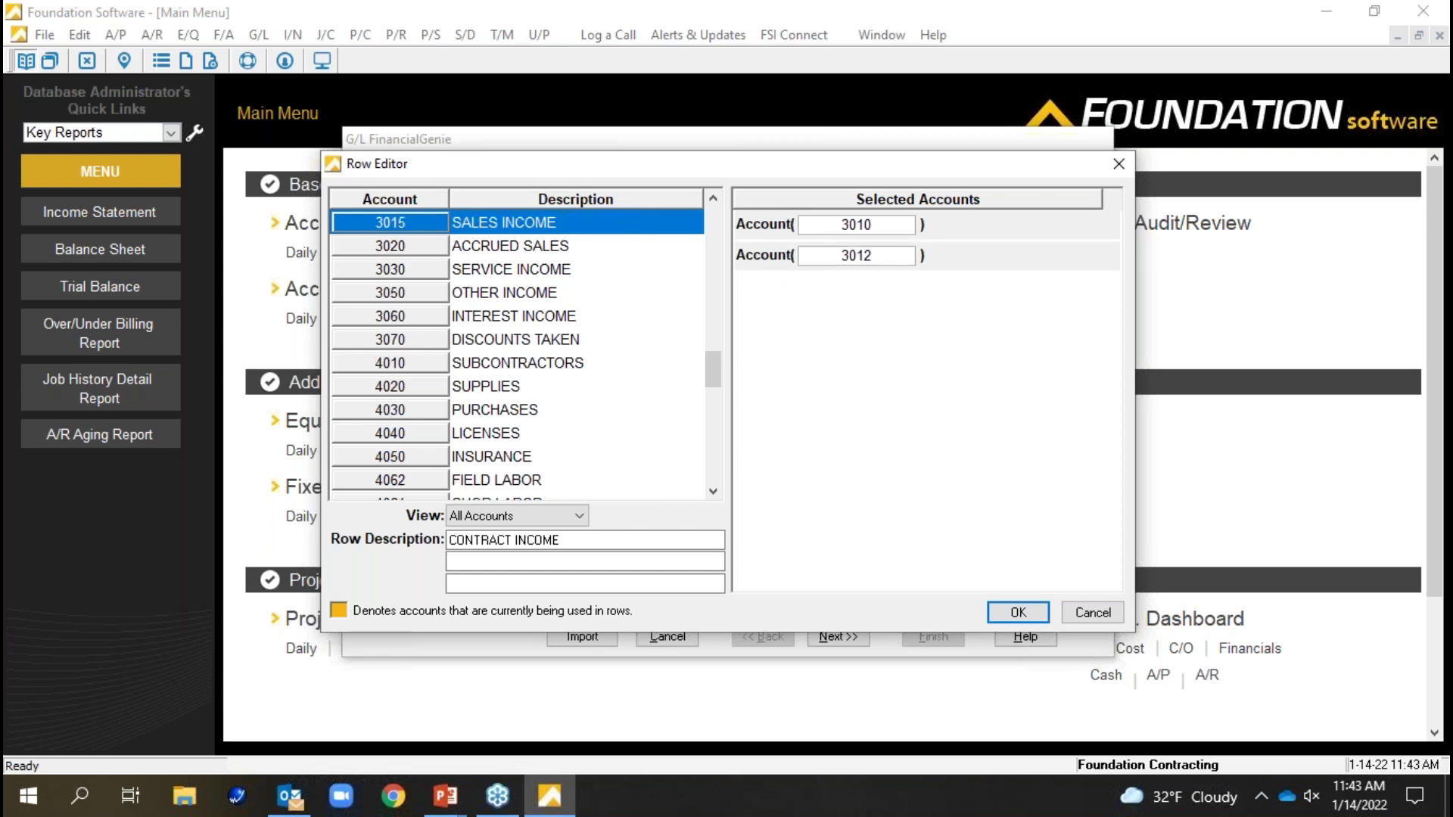
double_click(777, 271)
left_click(1018, 613)
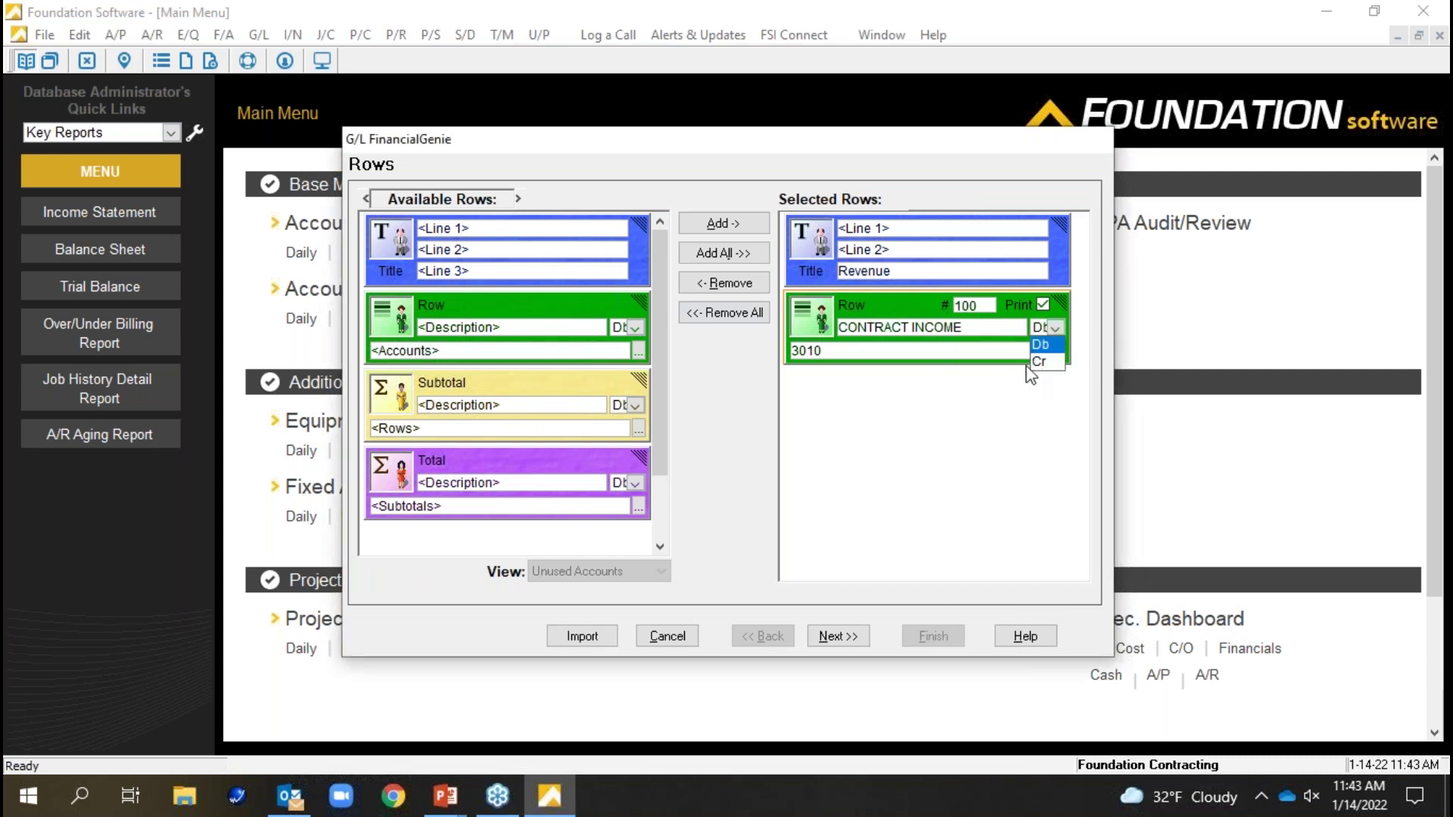
- Add a second account row for account 3012 TIME AND MATERIAL INCOME and set it to Cr
double_click(552, 312)
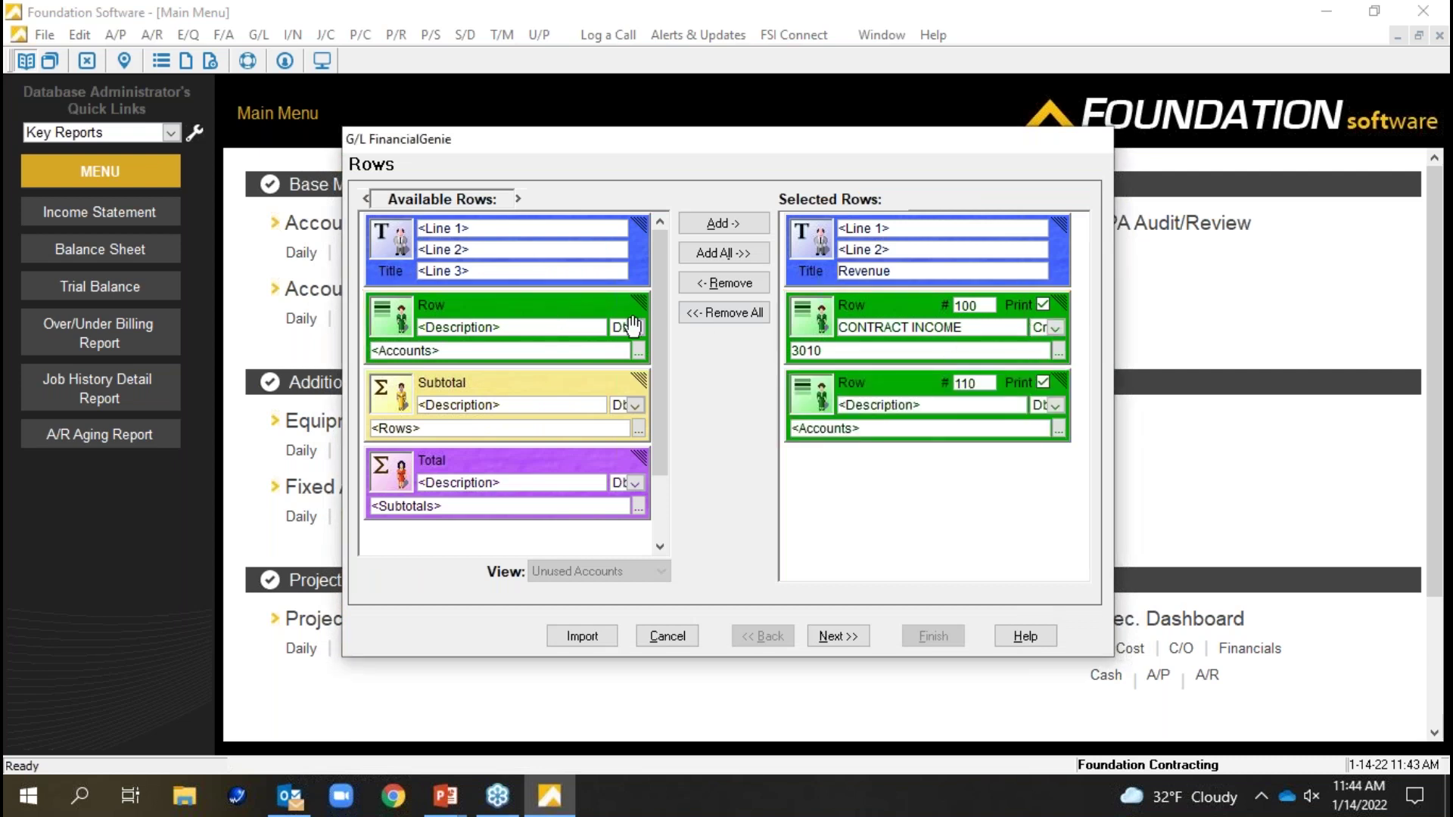
left_click(1058, 430)
left_click_drag(713, 219, 645, 346)
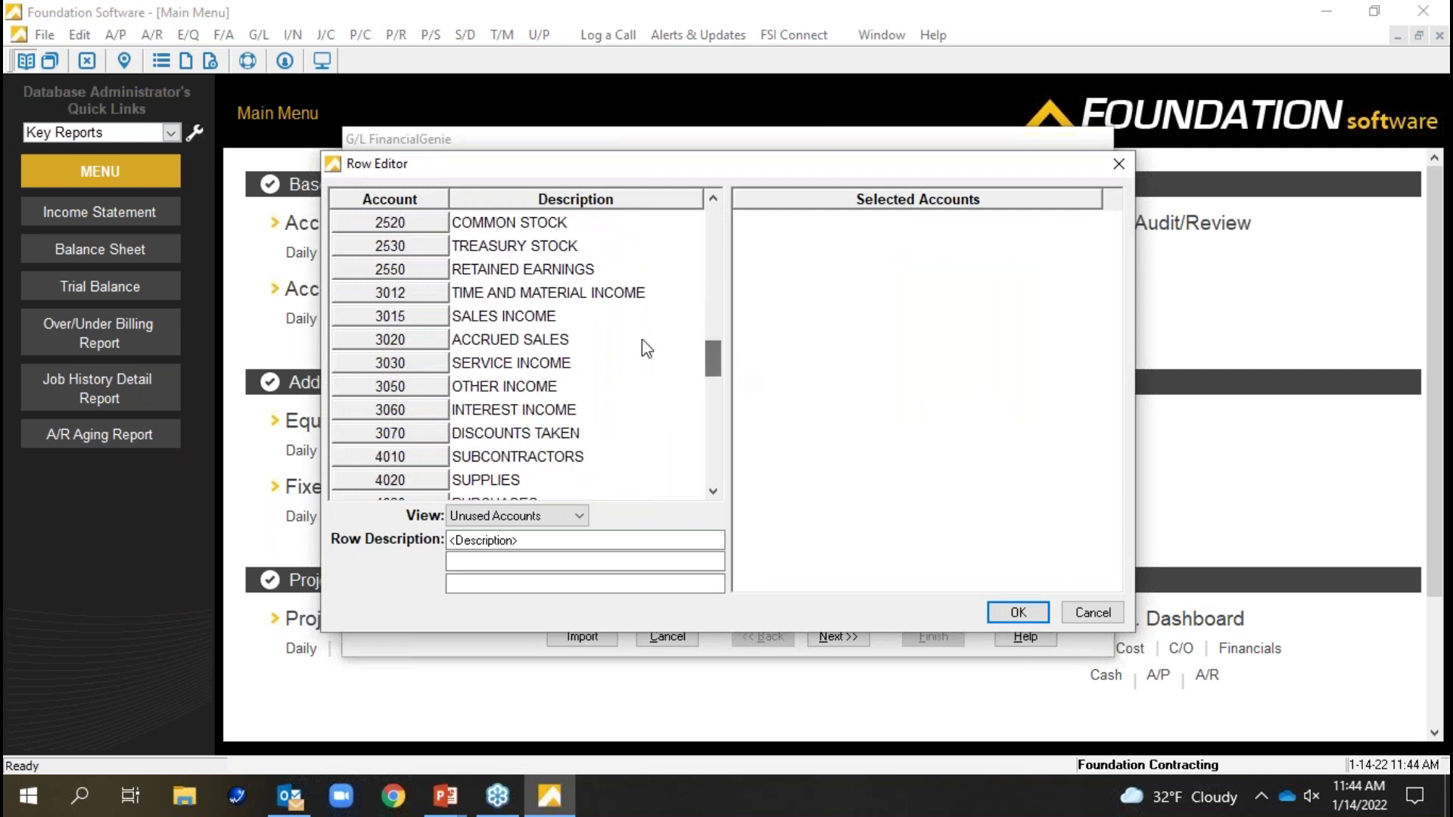
left_click_drag(428, 295, 960, 532)
left_click(1016, 613)
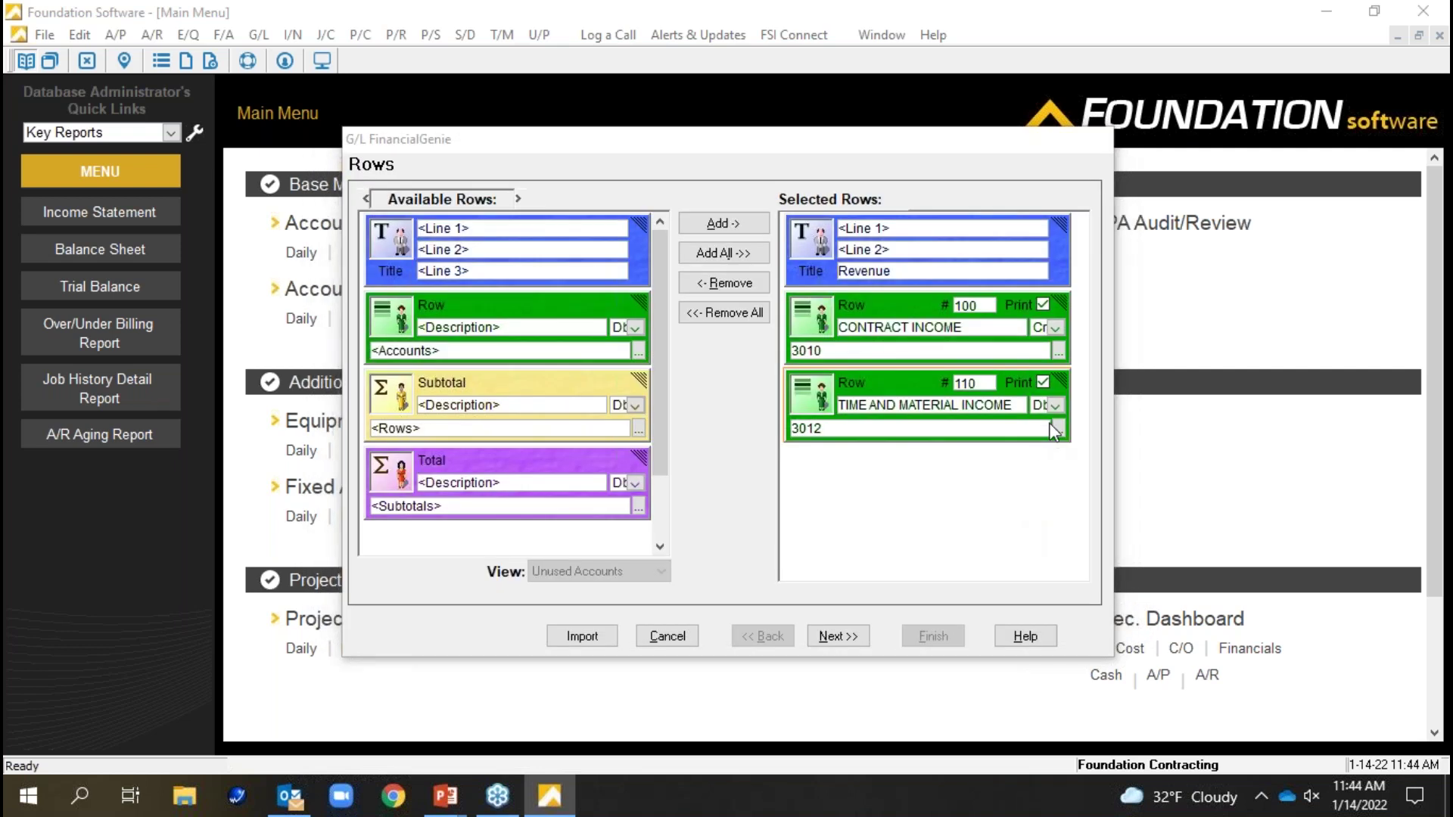
left_click(1055, 408)
left_click(1043, 442)
- Add a subtotal row set to Cr that sums rows 100 and 110
double_click(560, 390)
left_click(1055, 482)
left_click(1044, 517)
left_click(1058, 506)
left_click(412, 247)
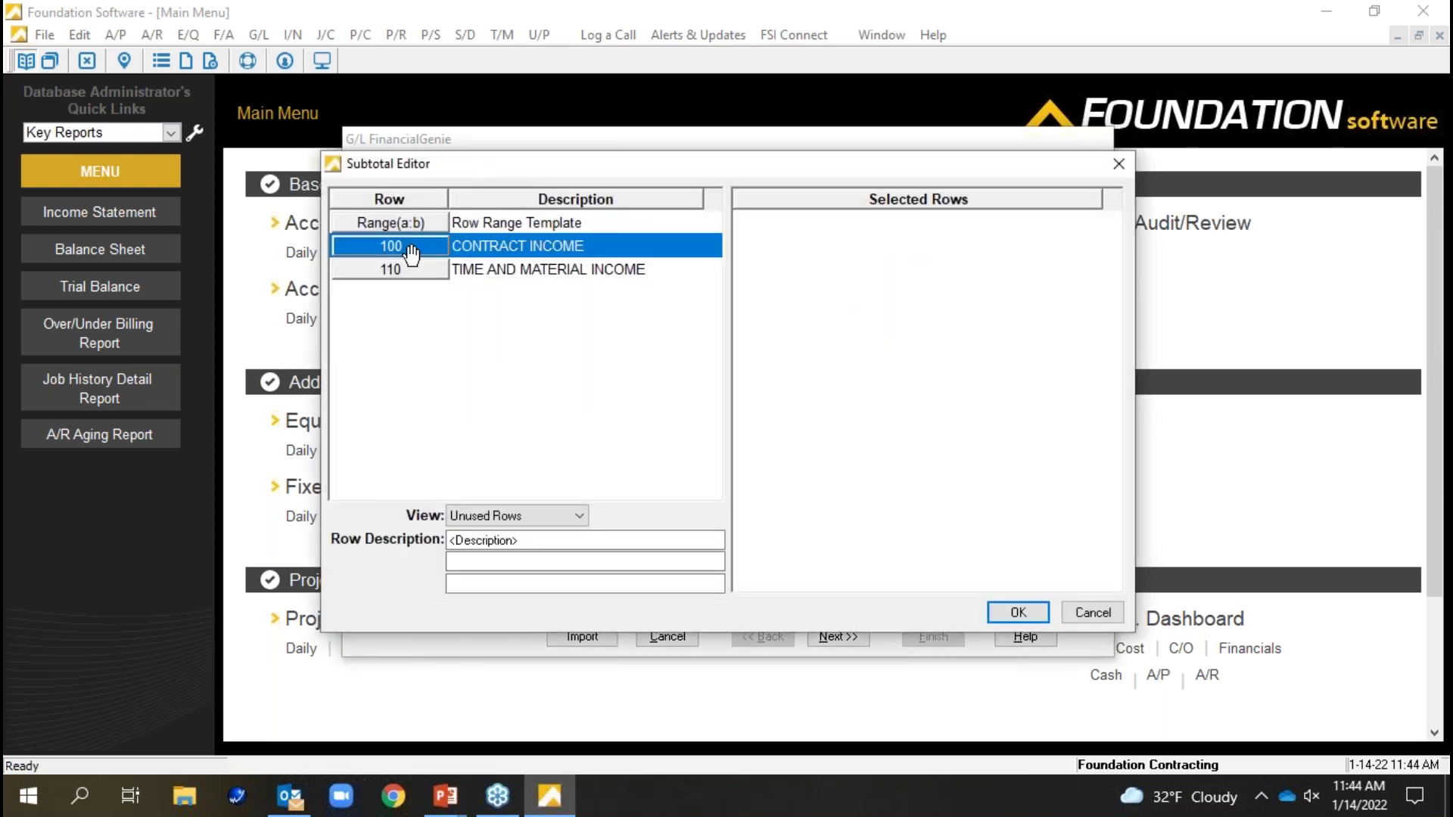
double_click(412, 247)
double_click(412, 247)
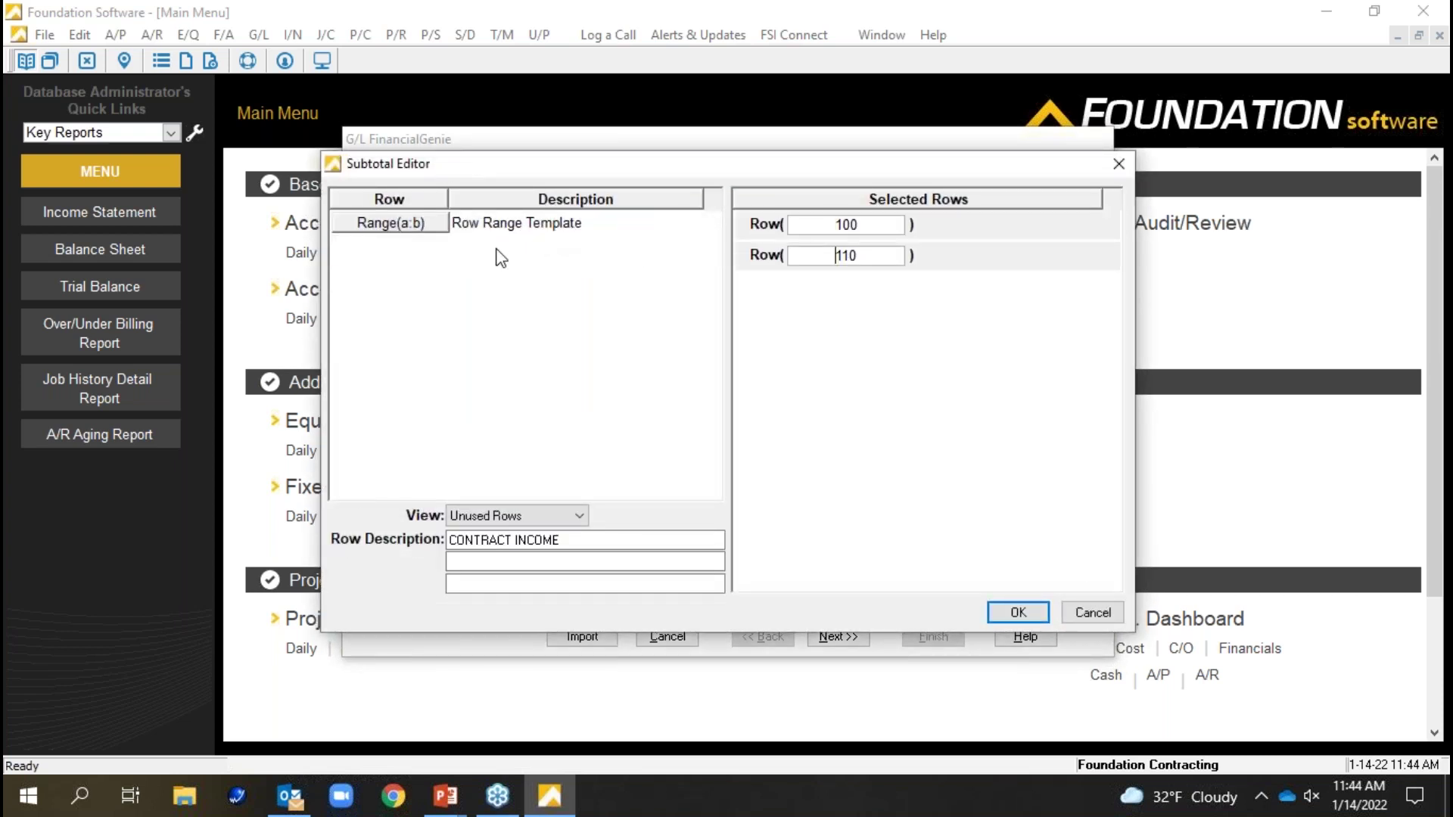
left_click(998, 614)
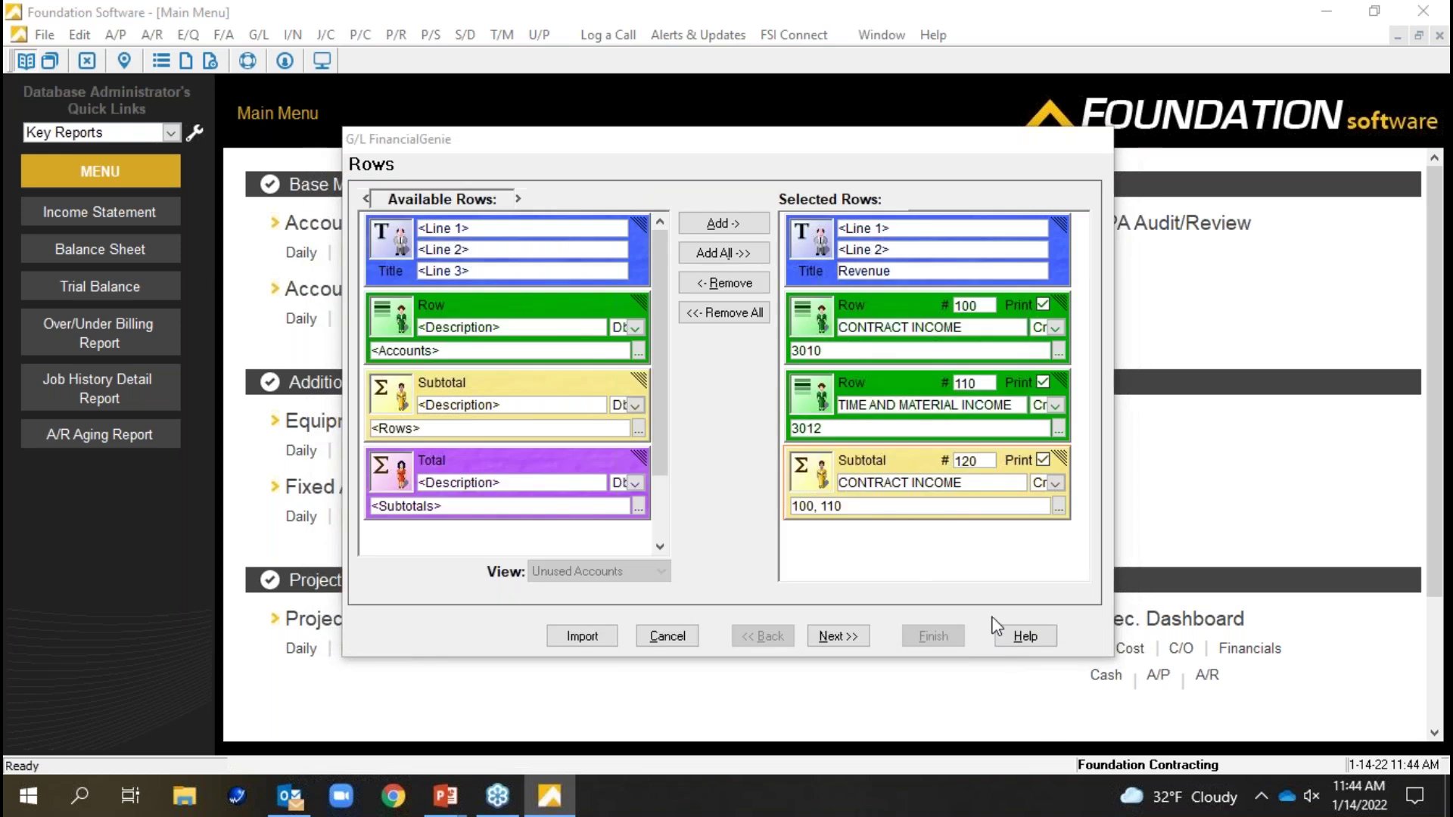
- Change the subtotal row's description to "Total Income" and continue to the Columns page of the genie
left_click(947, 488)
double_click(948, 488)
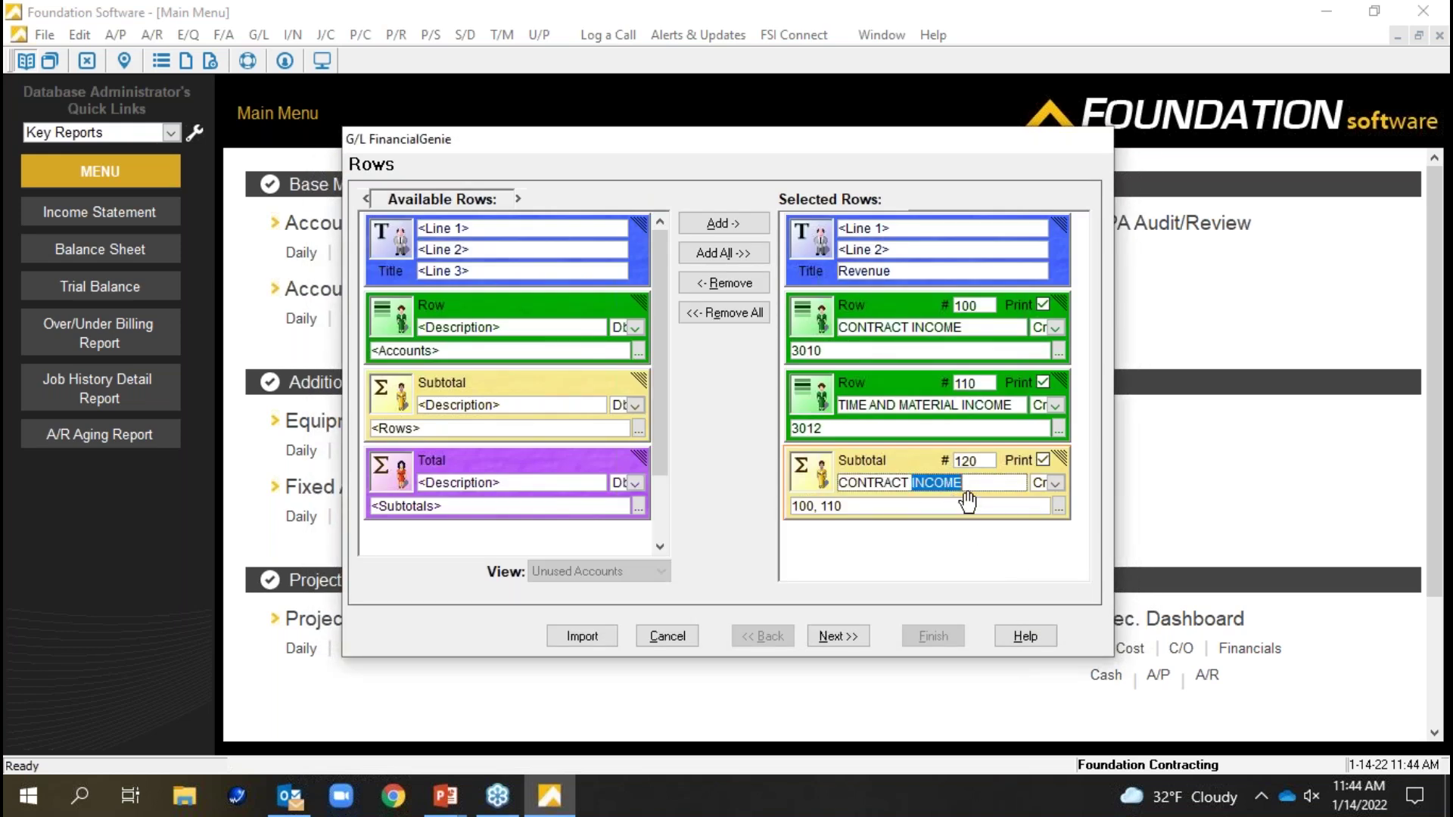
left_click_drag(963, 489, 853, 454)
type("Total Income")
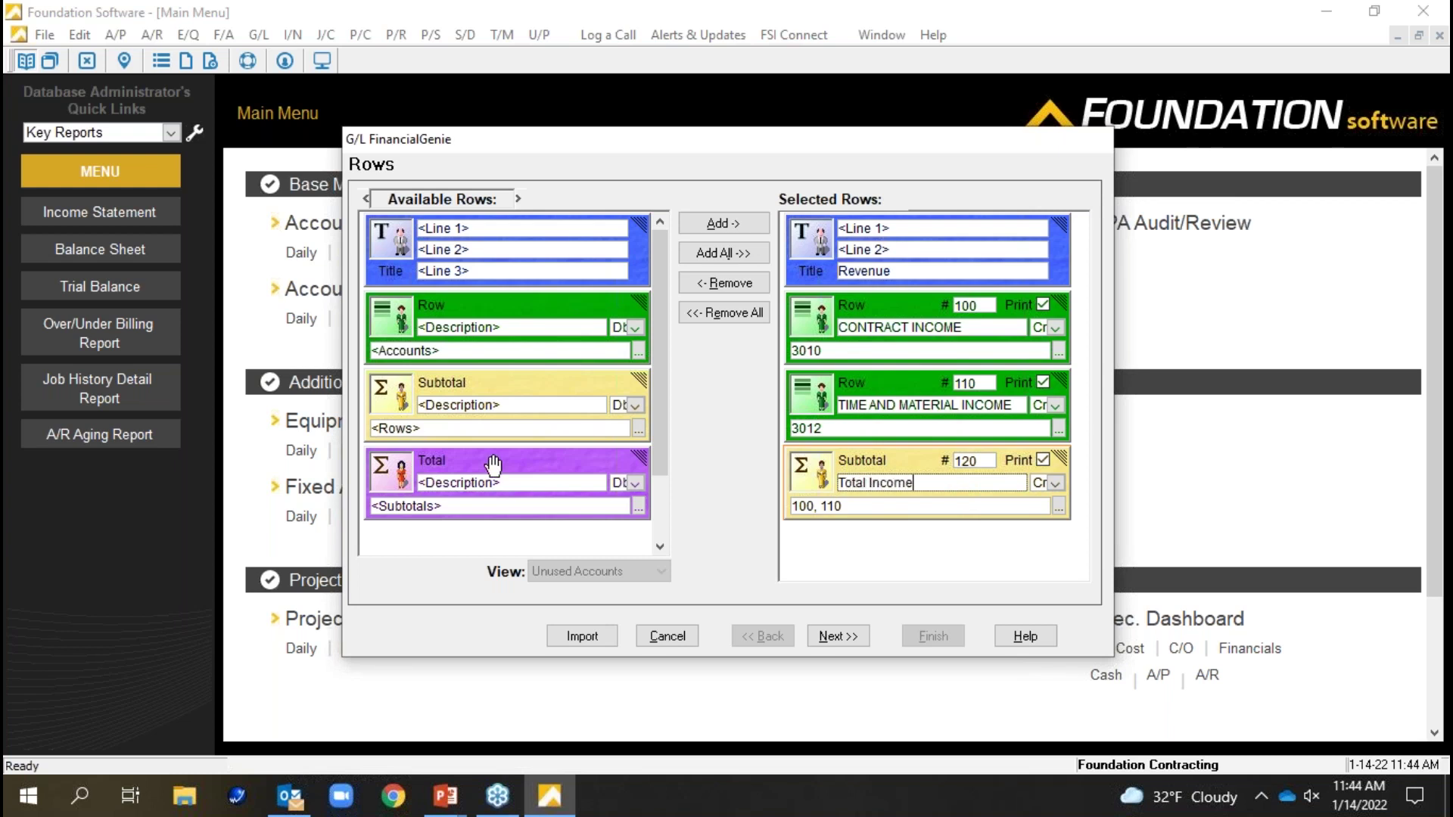
left_click(844, 639)
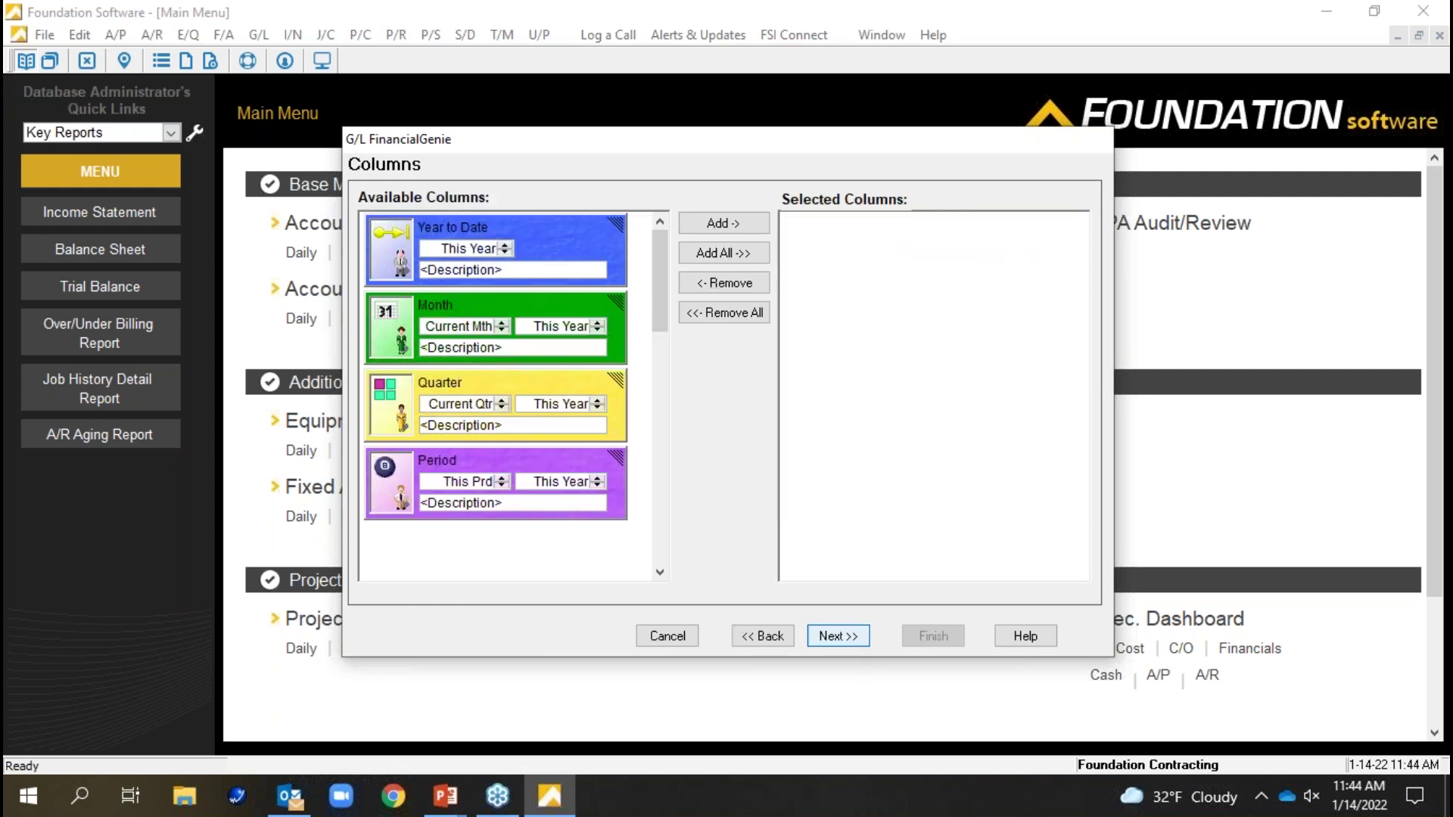
- Add a Year to Date column for This Year and continue to the report layout to try its heading editor
double_click(535, 238)
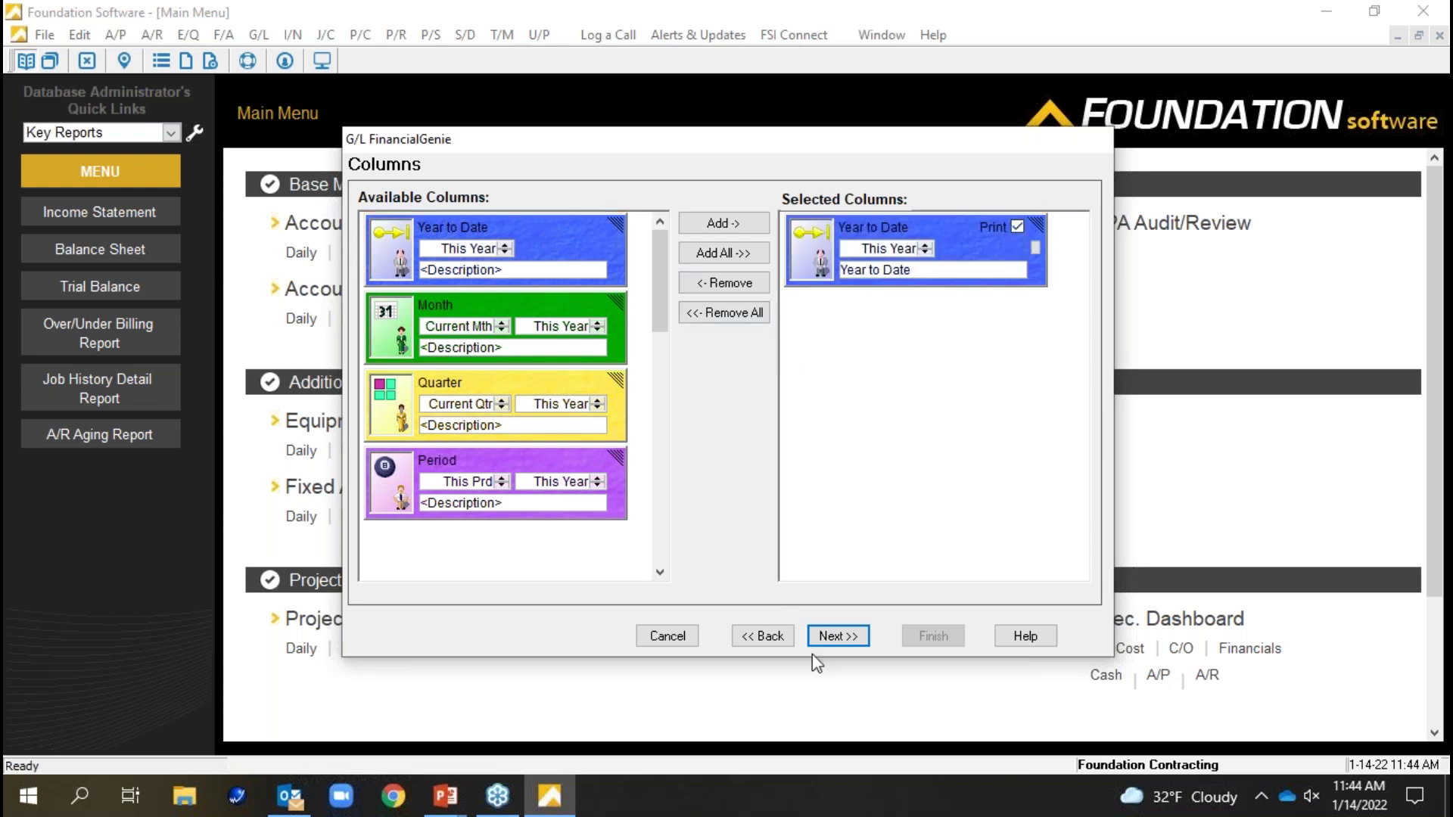
left_click(842, 638)
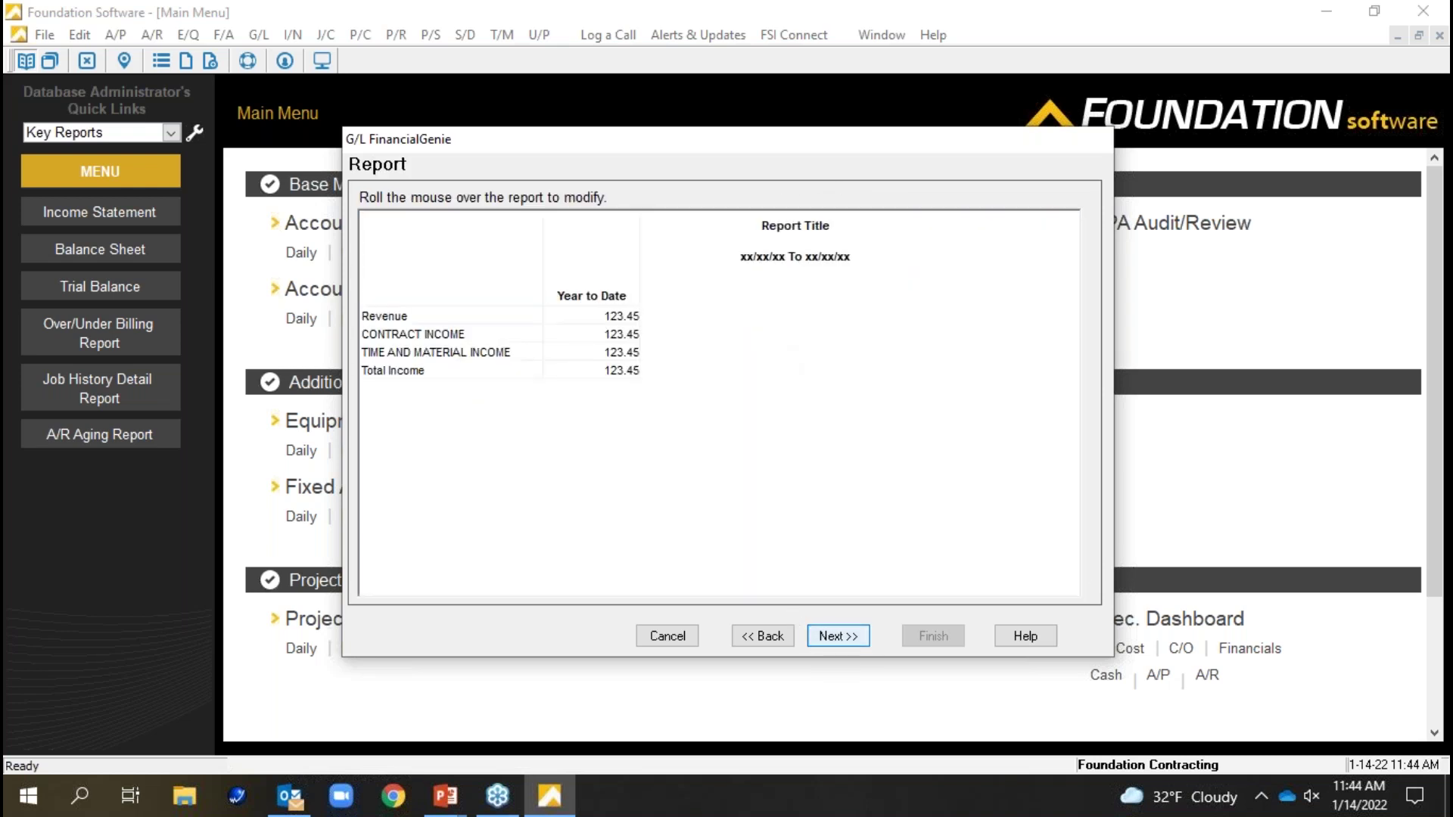
right_click(782, 233)
left_click(801, 454)
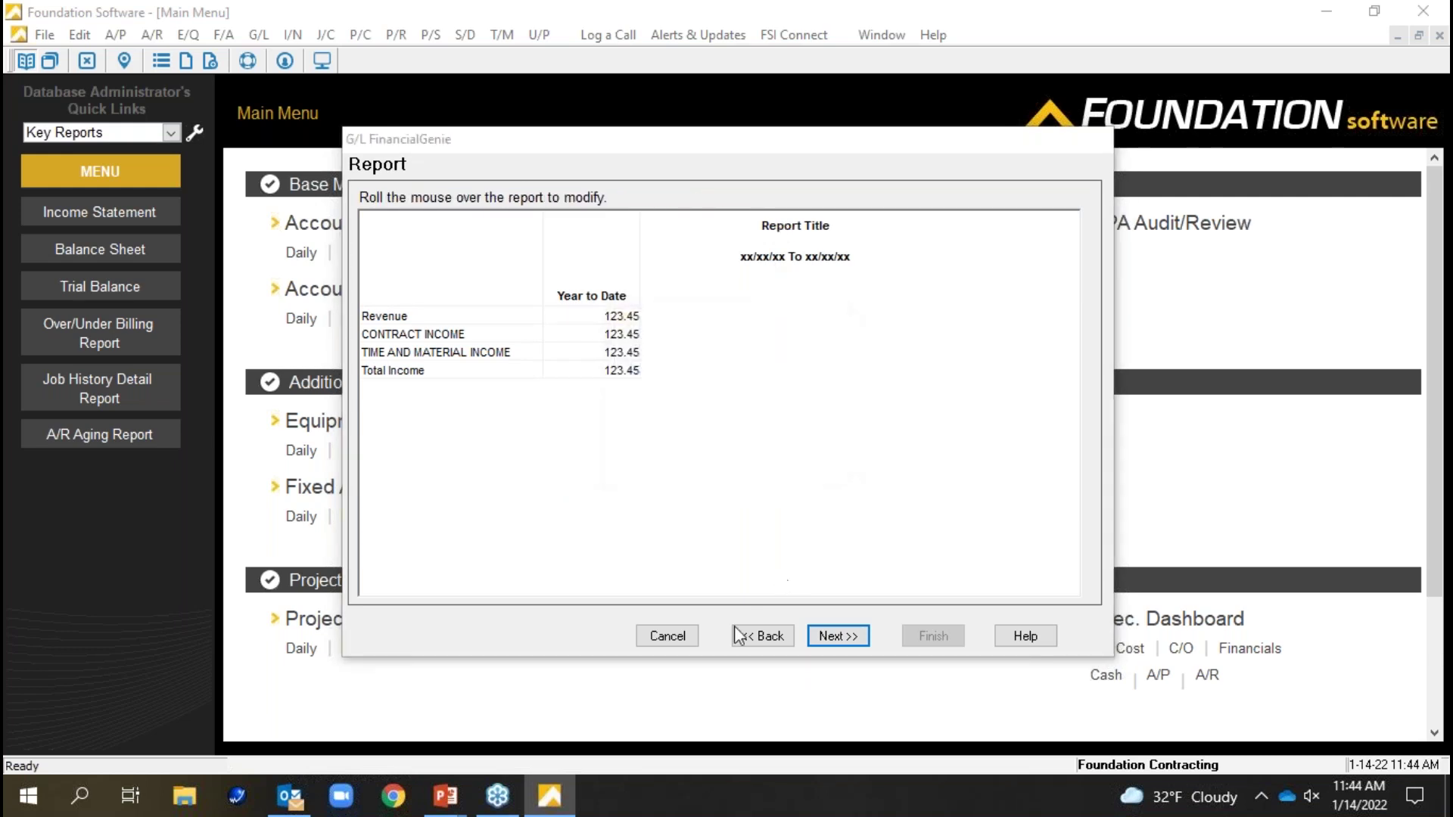
- Discard the unsaved G/L financial report and open the existing Income Statement DataGenie
left_click(668, 636)
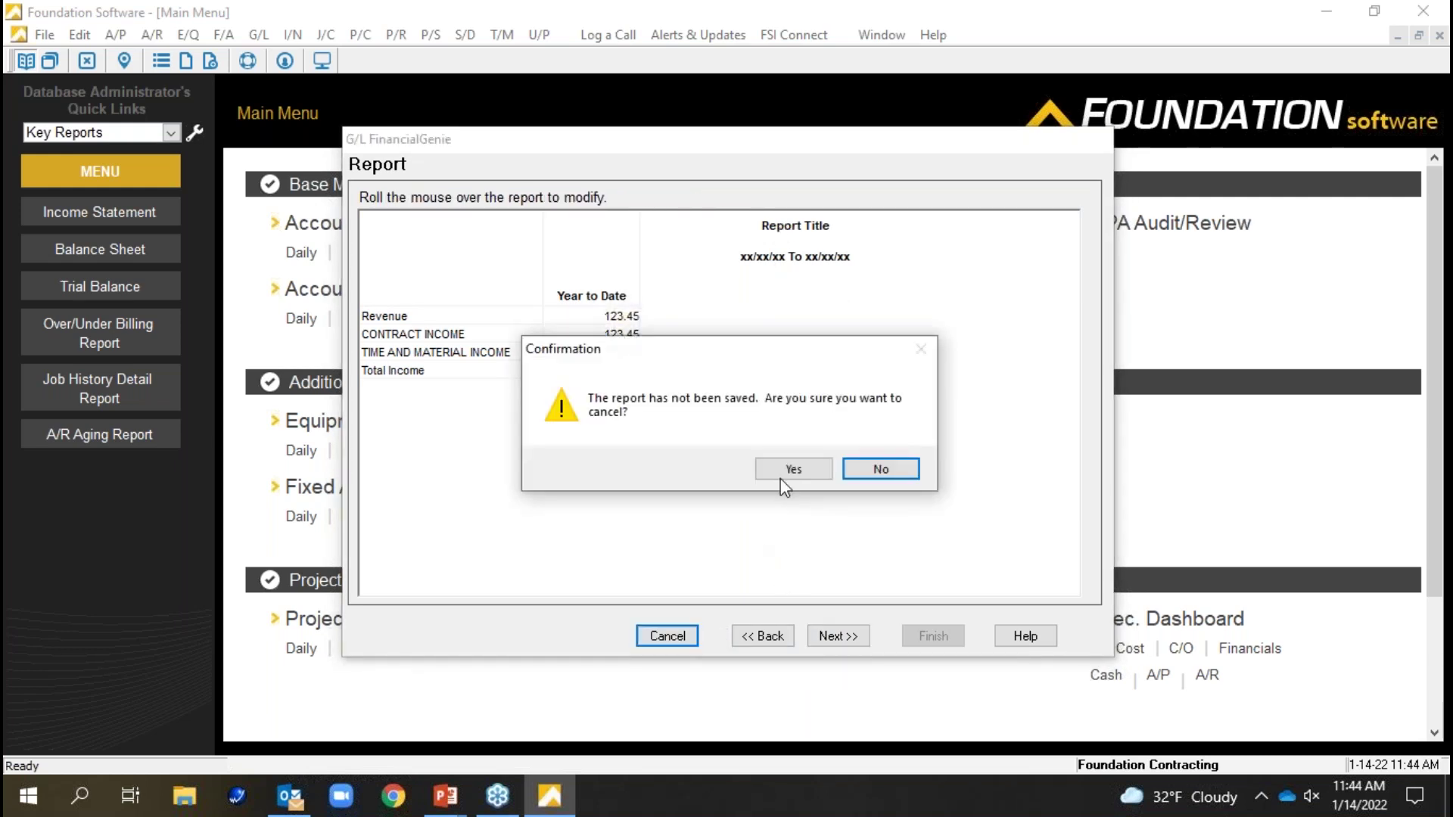
left_click(788, 469)
scroll(783, 560, "down", 2)
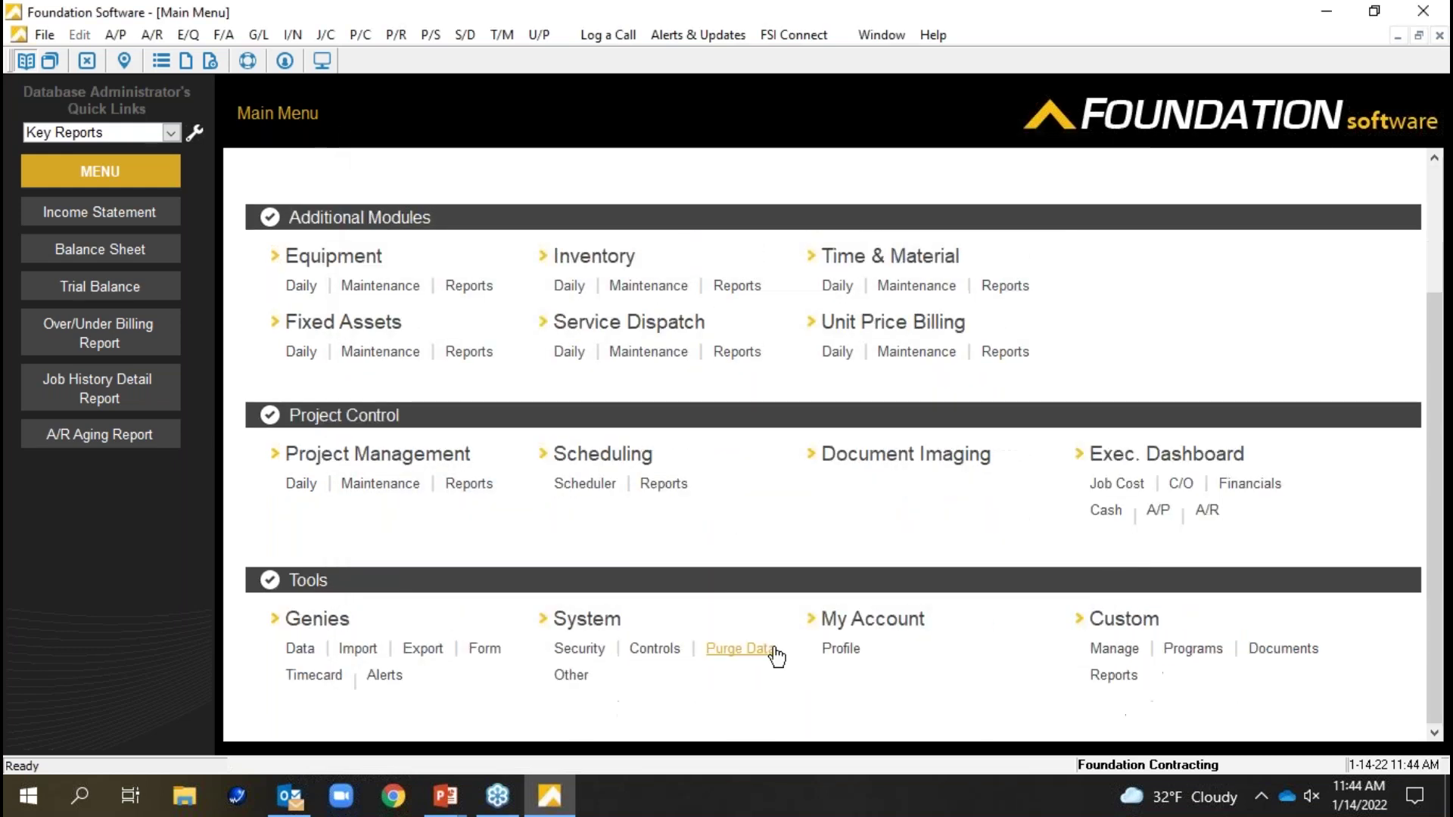
left_click(307, 648)
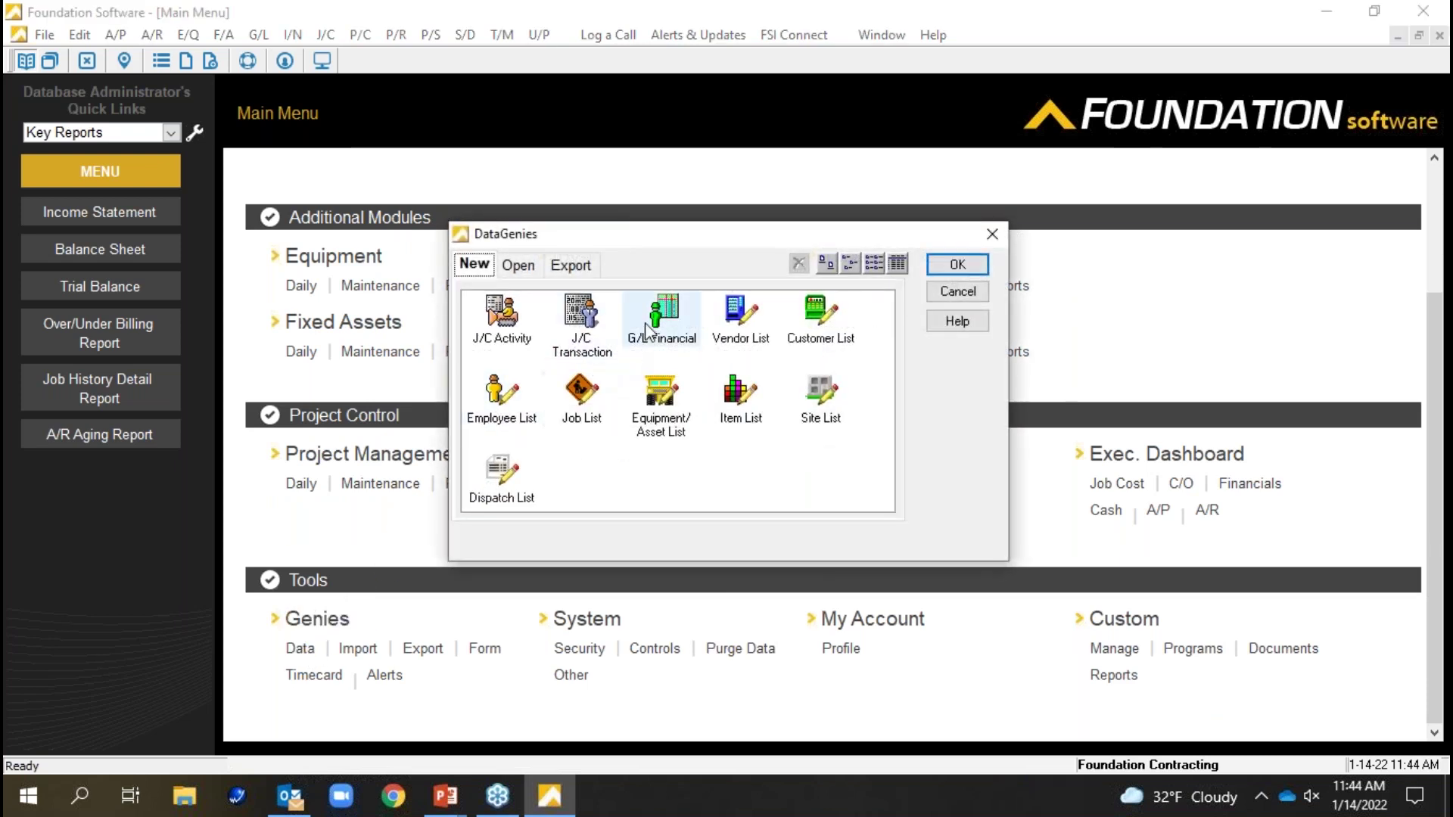
left_click(519, 266)
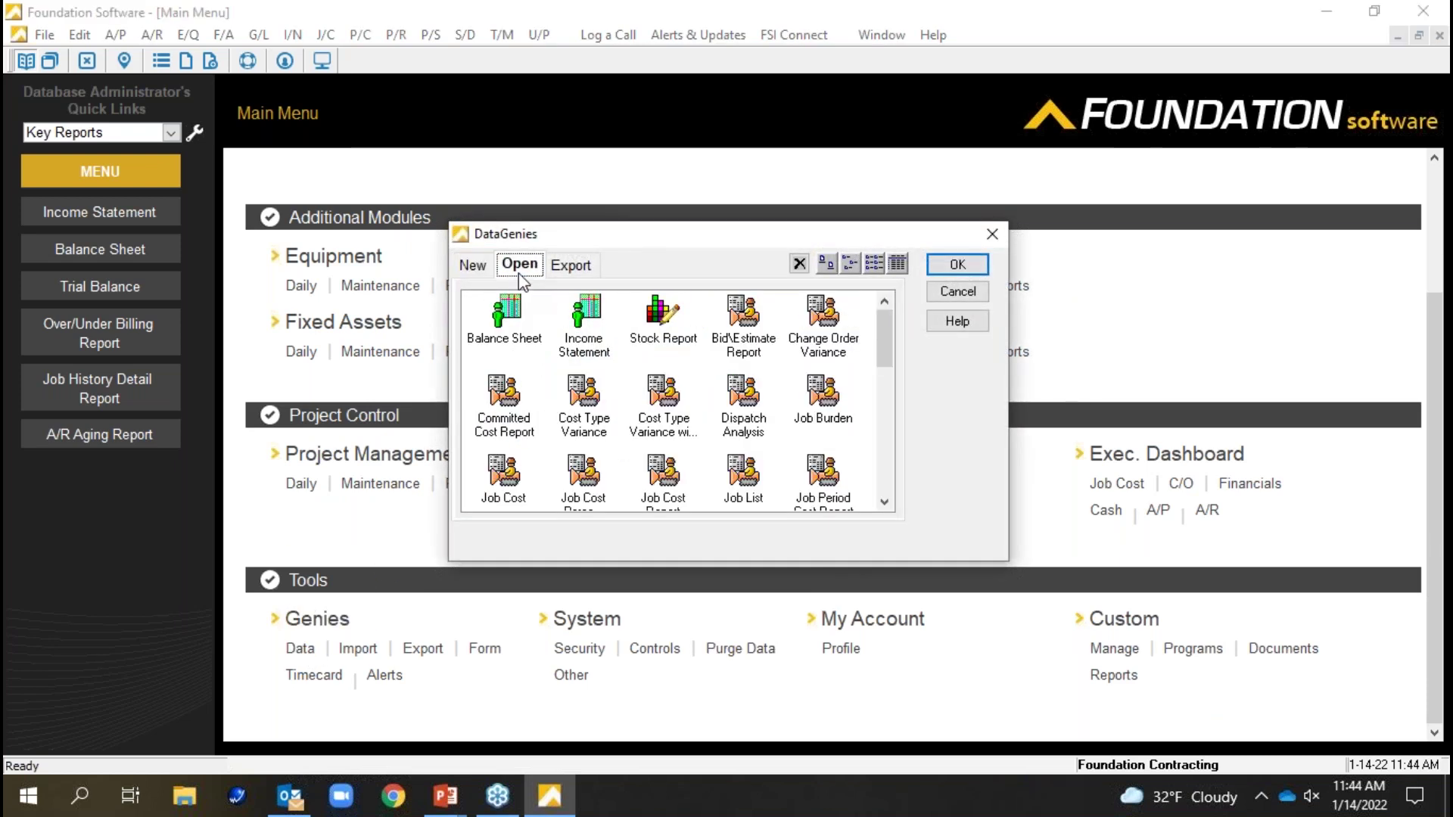
double_click(587, 322)
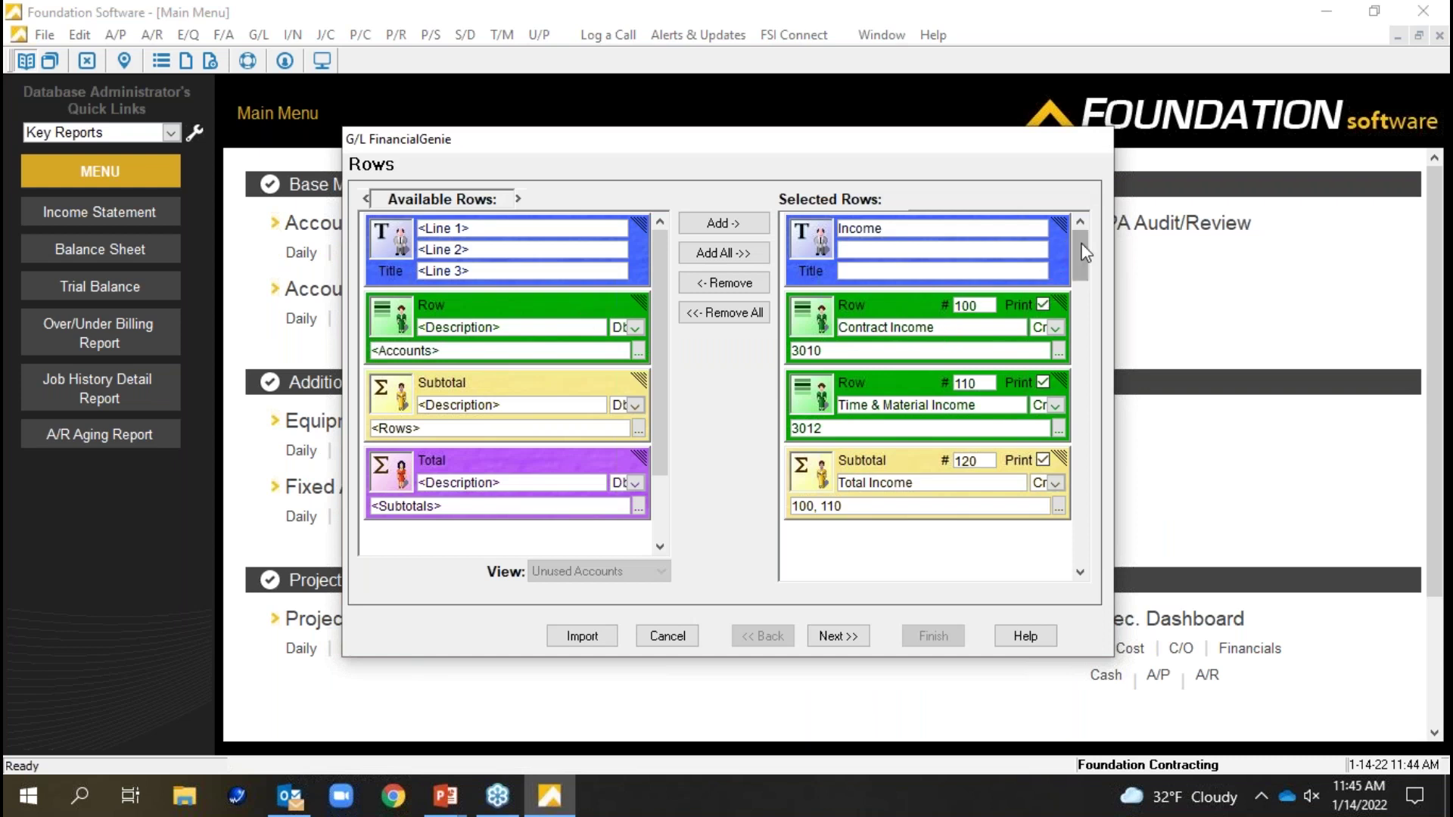
- Review the Income Statement genie's selected rows down to Net Income and continue to its Columns page
scroll(1101, 274, "down", 1)
left_click_drag(1101, 274, 1116, 433)
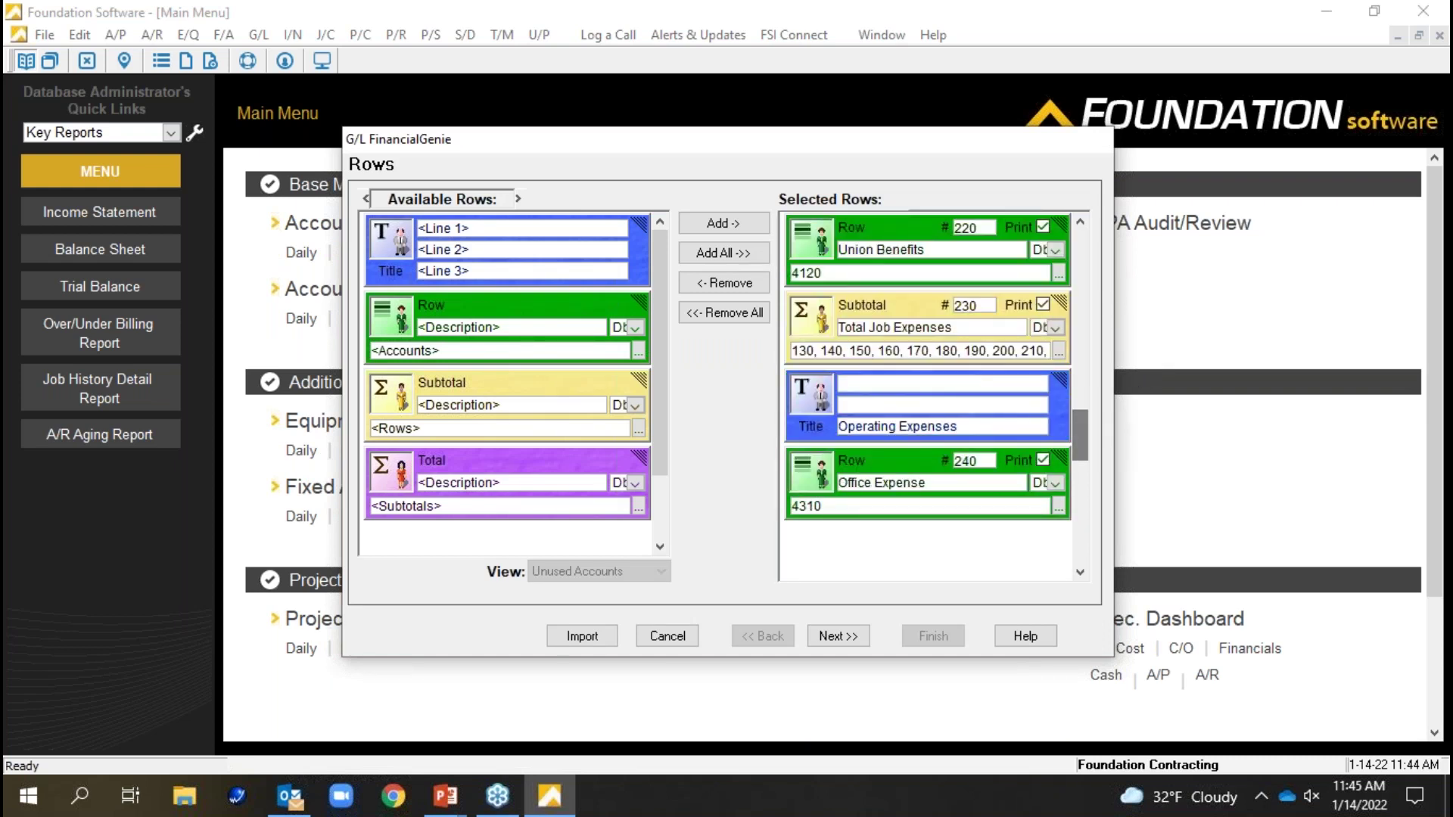
left_click_drag(1079, 425, 1104, 534)
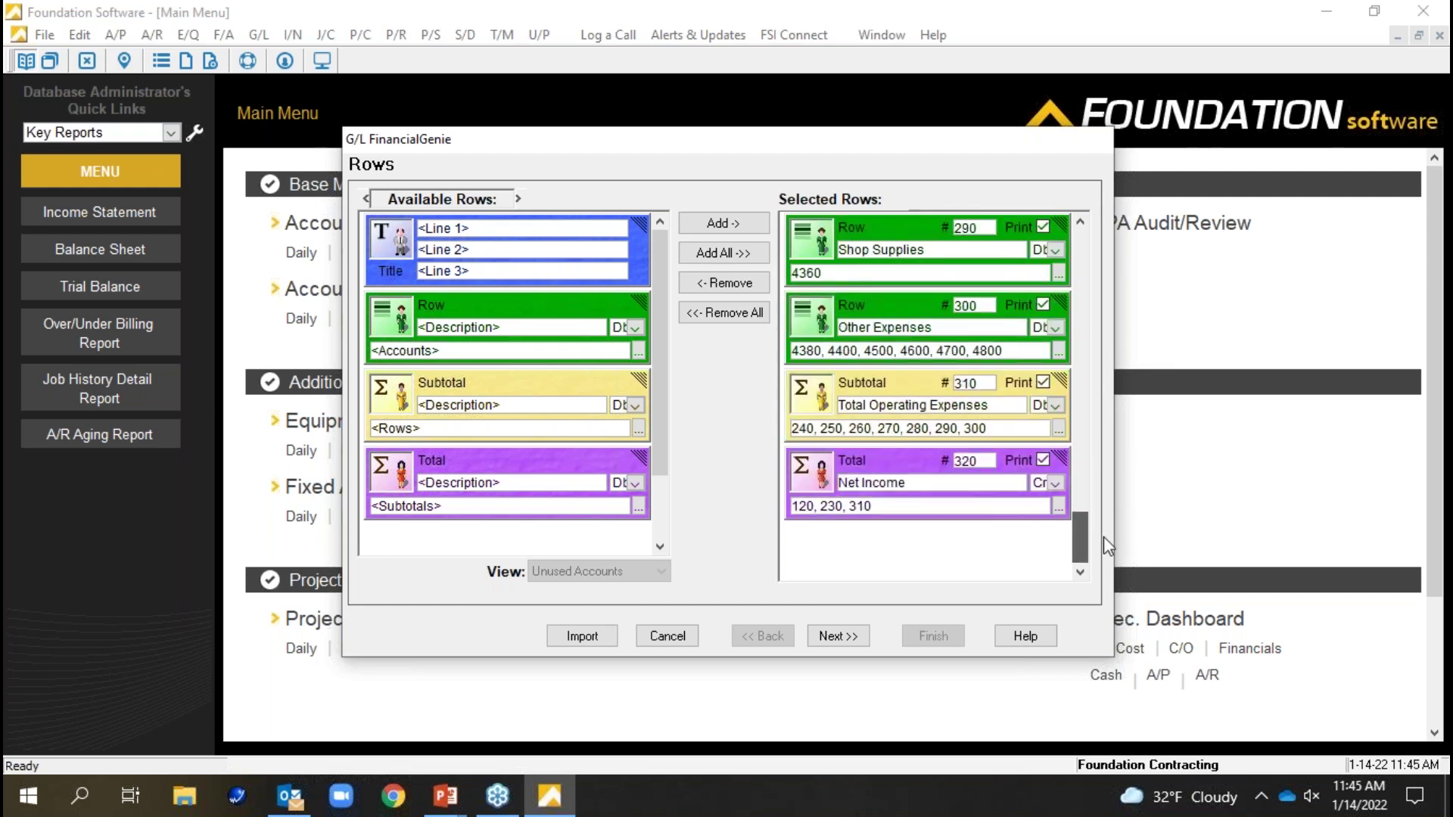
left_click(838, 638)
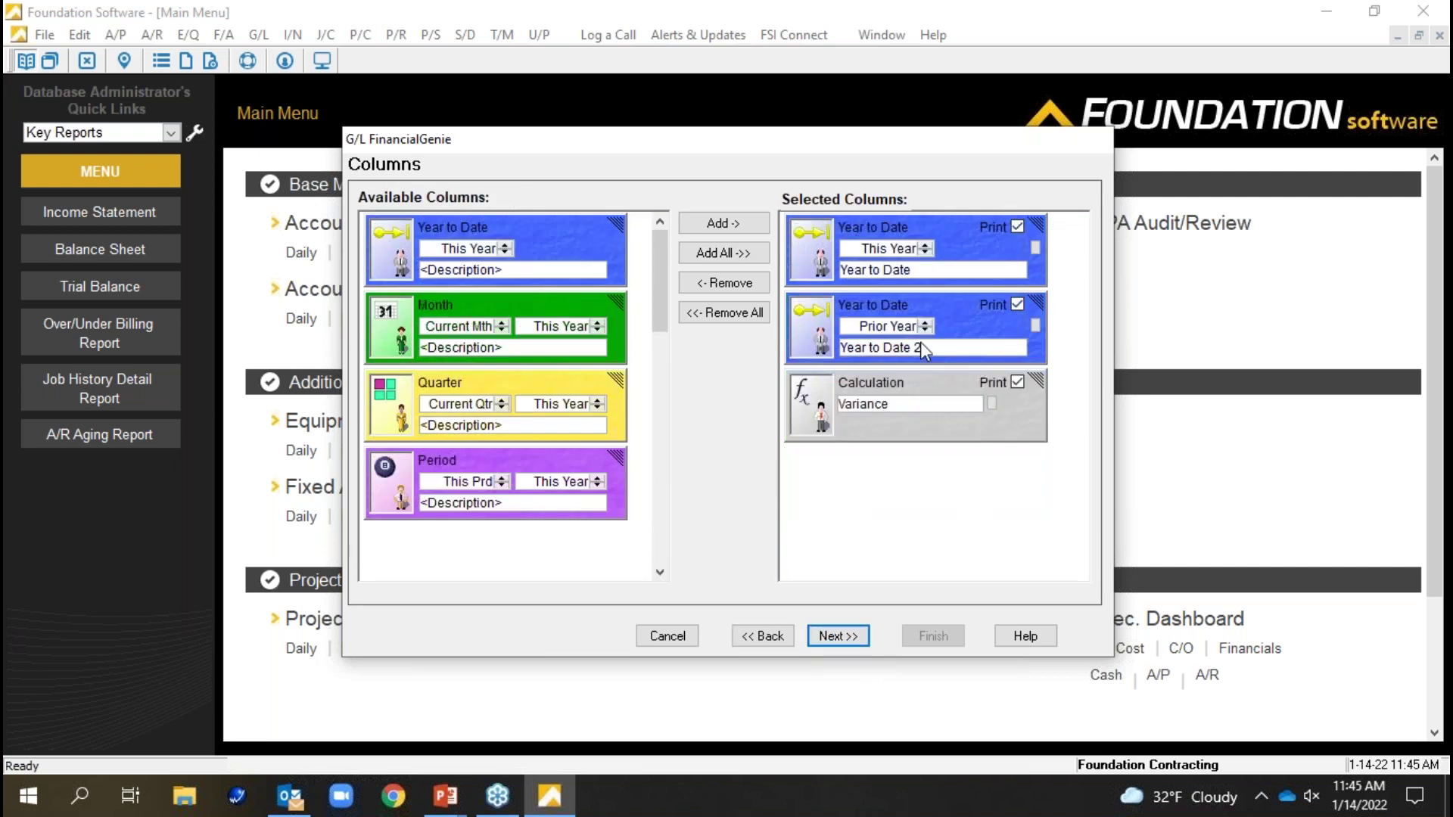
- Replace all selected columns with two Month columns, set to Current Mth and Prior Mth of This Year
left_click(726, 313)
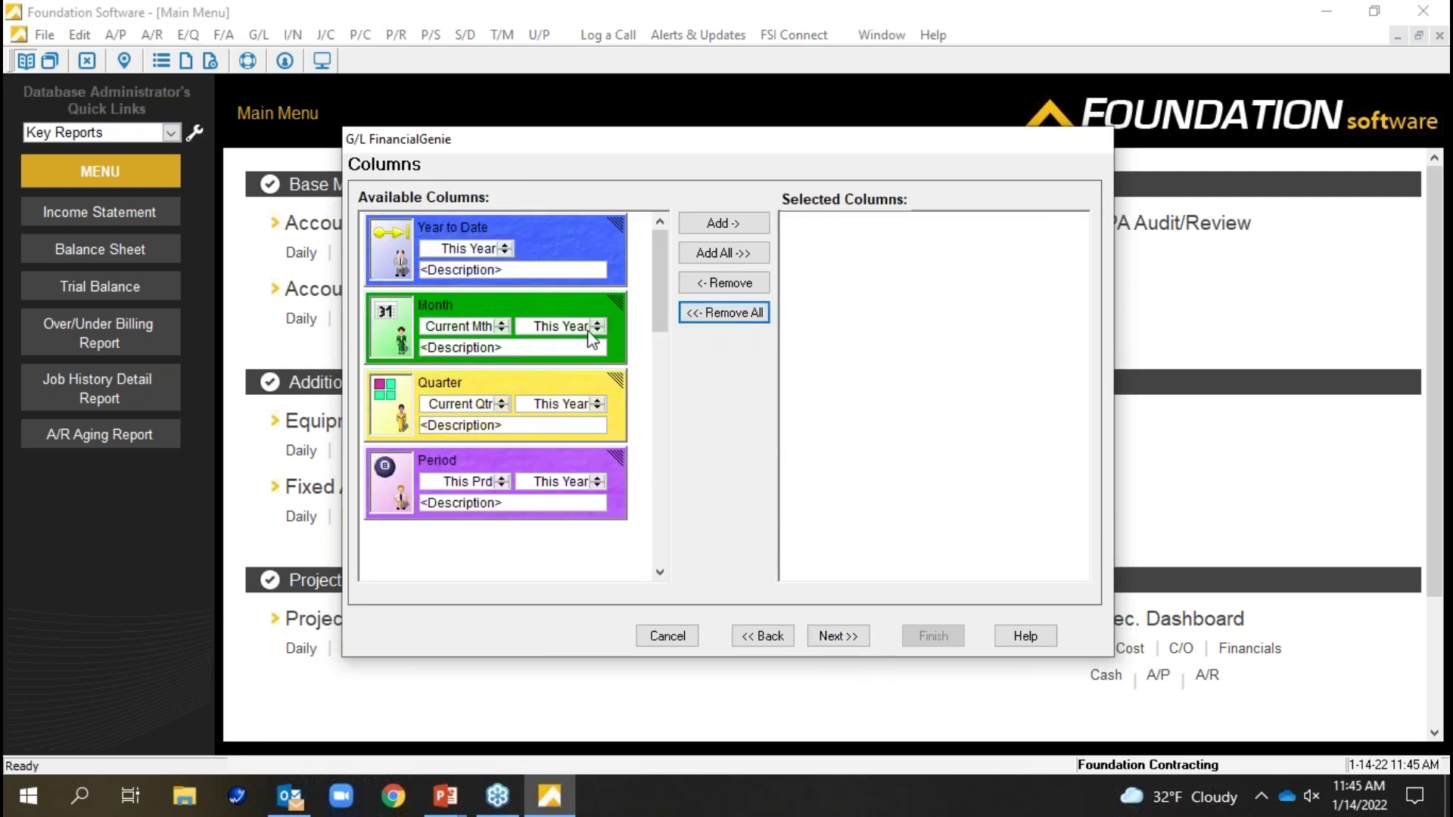
double_click(564, 314)
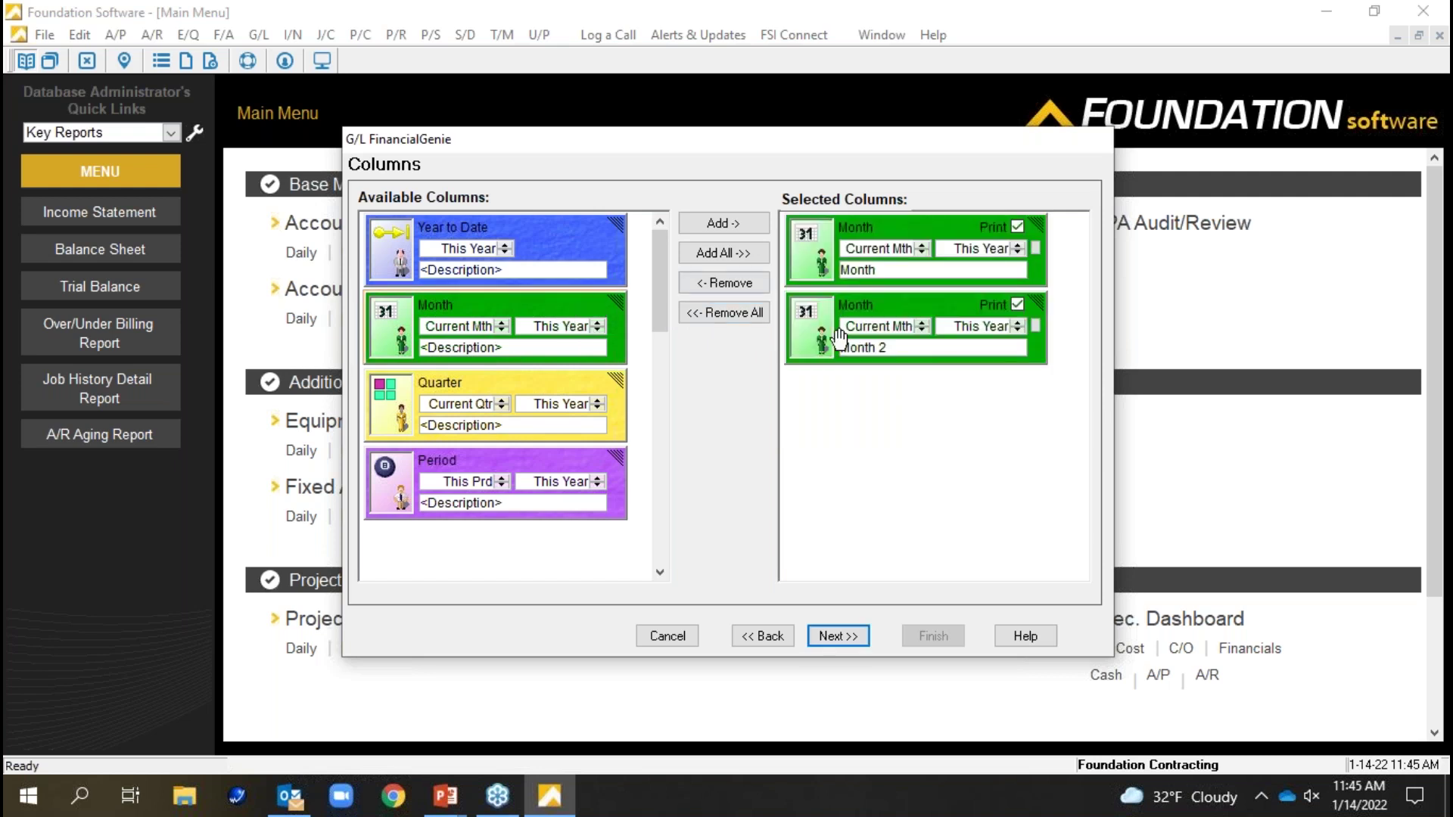
left_click(922, 330)
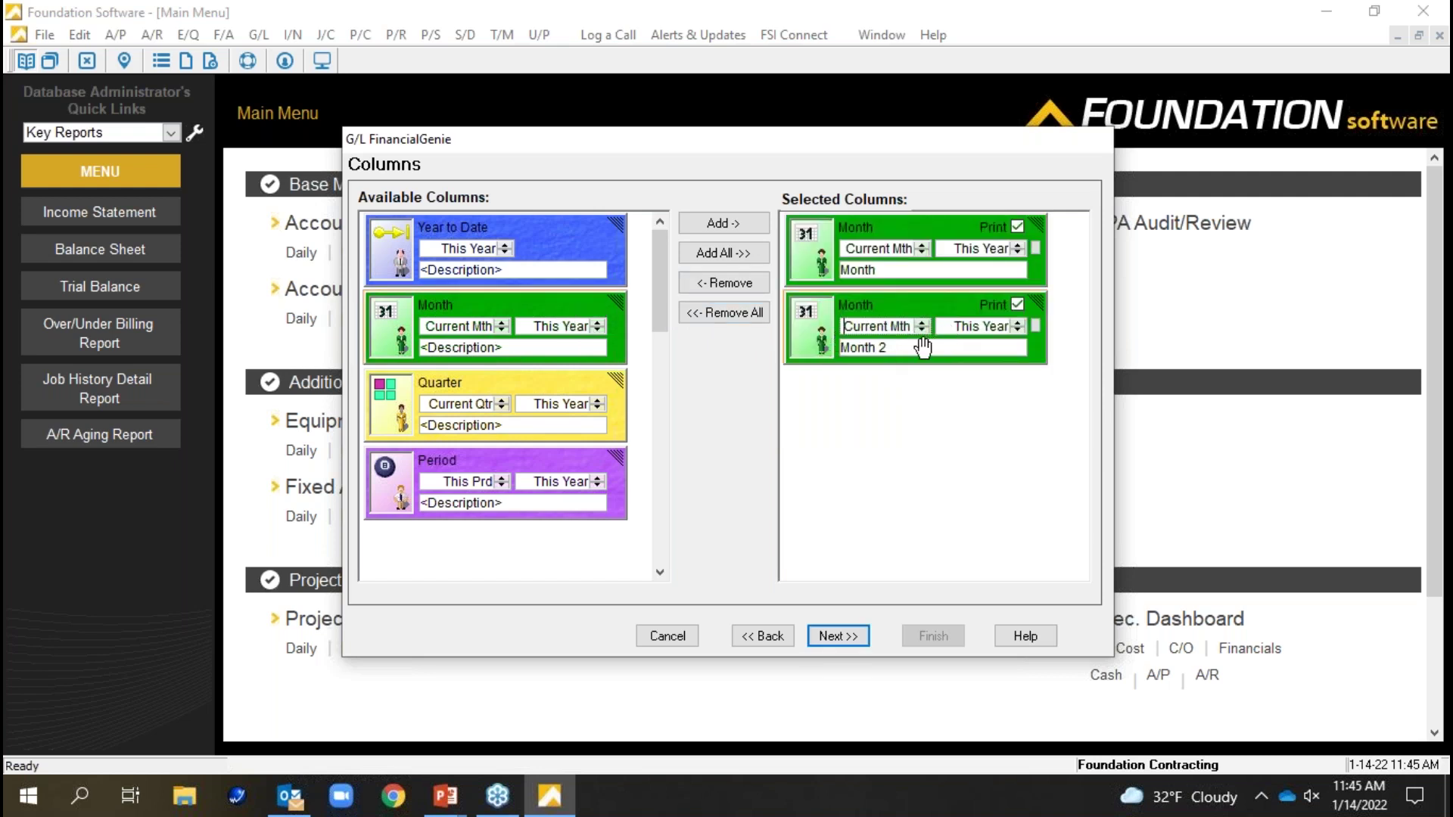
- Add a third and fourth Month column set to 2 Mths Ago and 3 Mths Ago, and continue to the Report page
left_click_drag(524, 287, 822, 395)
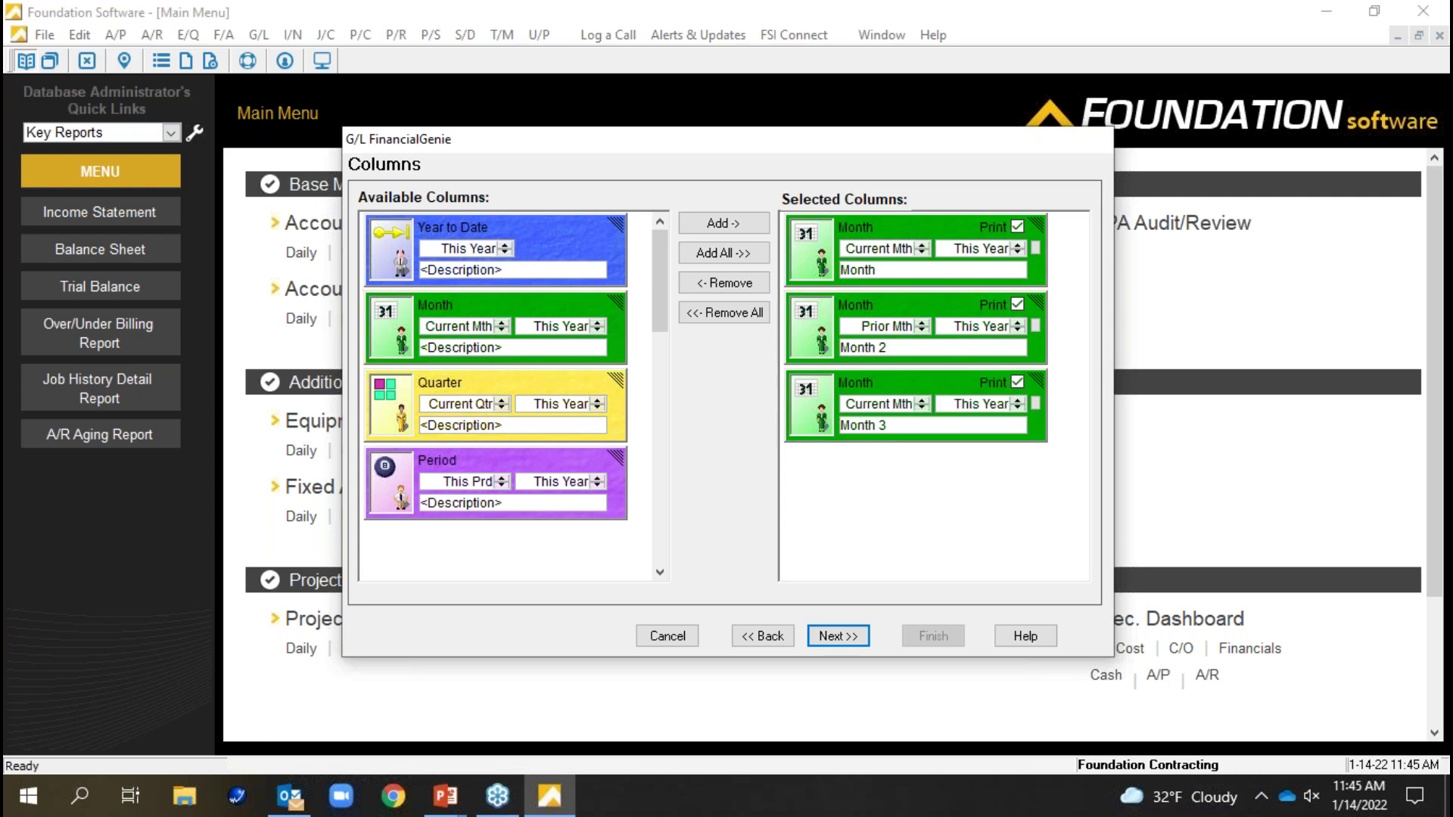
left_click(922, 408)
left_click(921, 408)
left_click_drag(484, 296, 829, 516)
left_click(910, 488)
key("Down")
key("Down")
key("Down")
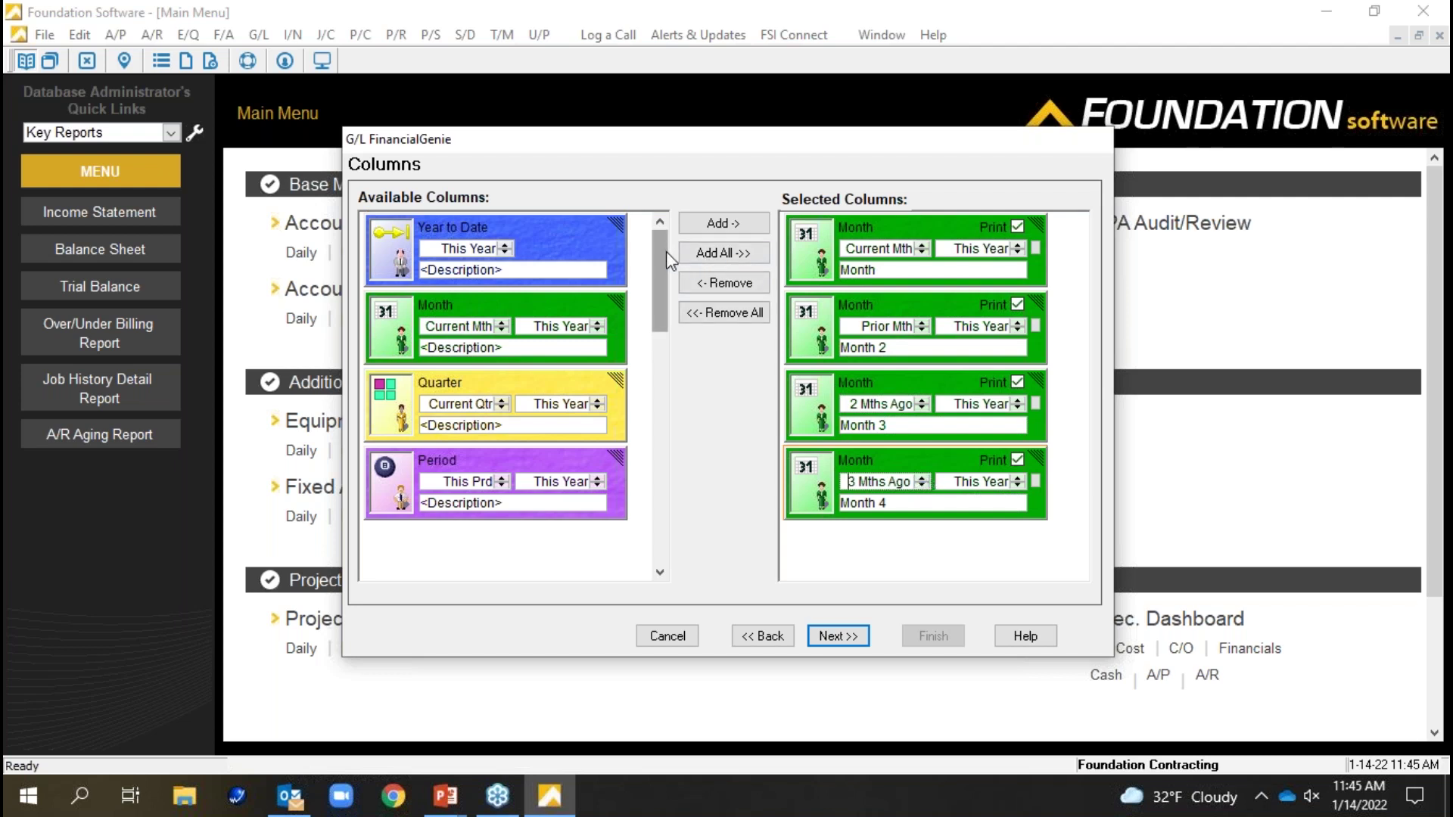
left_click_drag(666, 251, 671, 424)
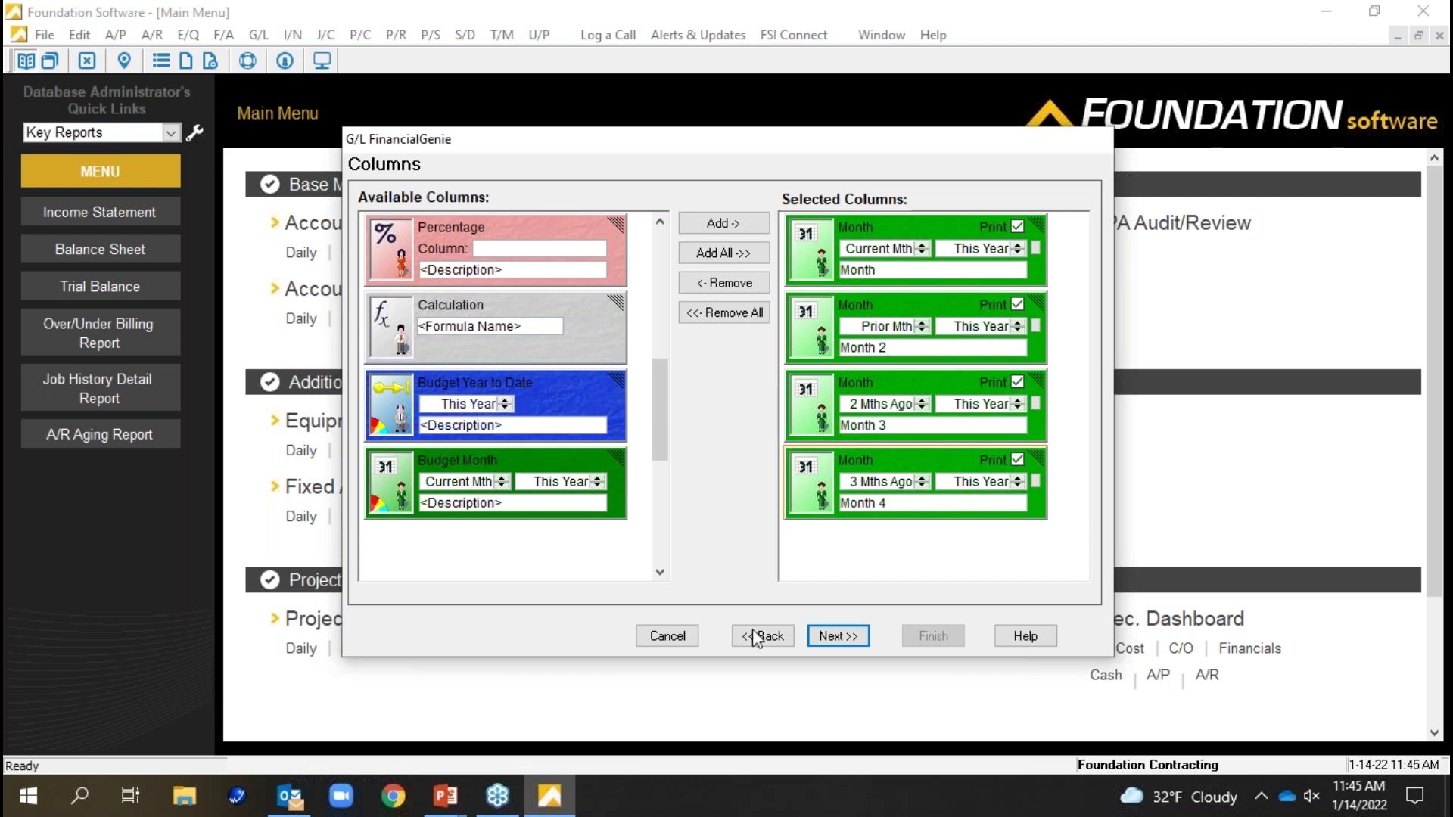
left_click(837, 636)
- Examine the heading, precision, format and alignment properties of the first Month column without changing them
left_click_drag(740, 237, 626, 227)
left_click_drag(814, 256, 719, 227)
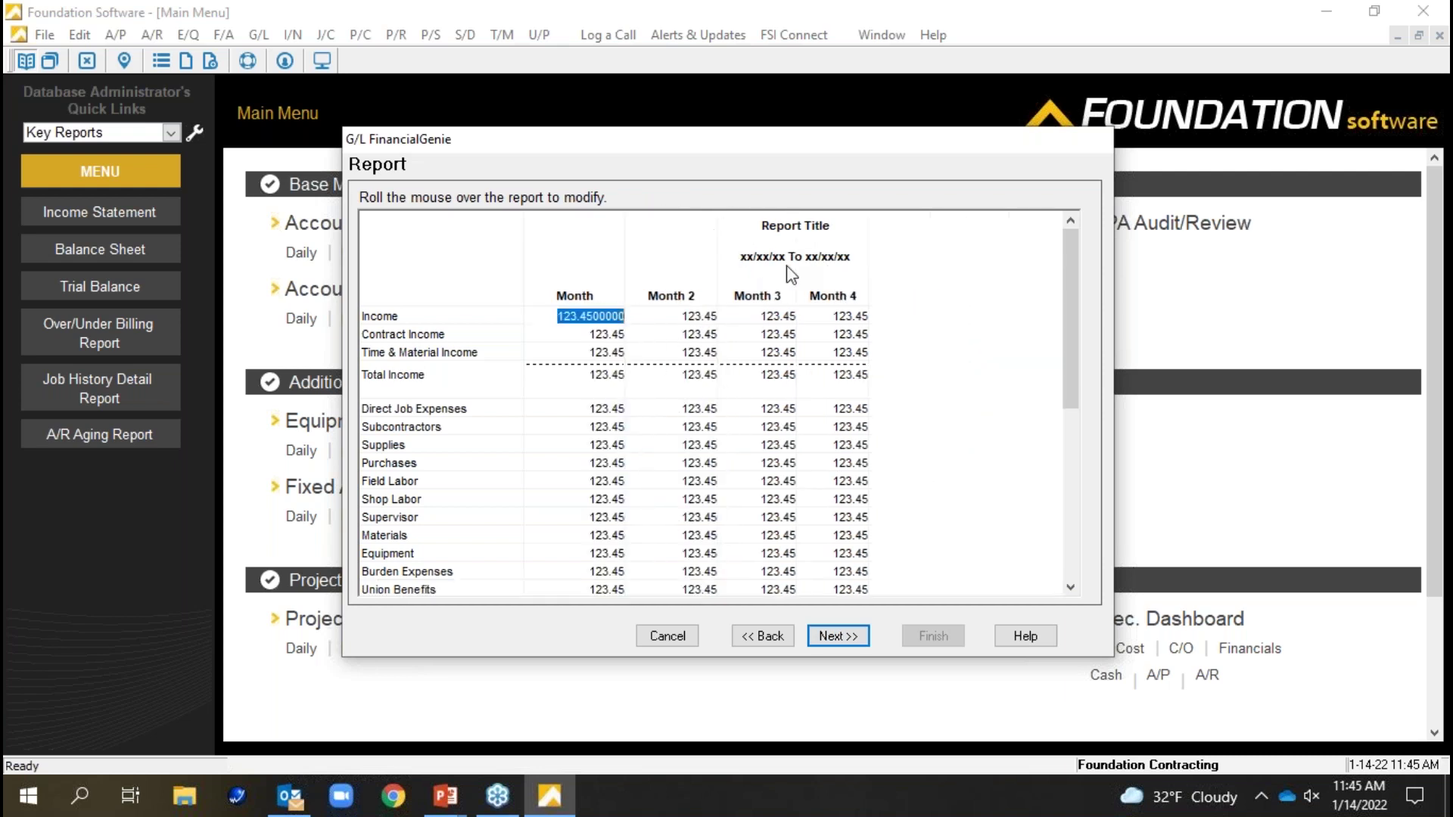
left_click(598, 356)
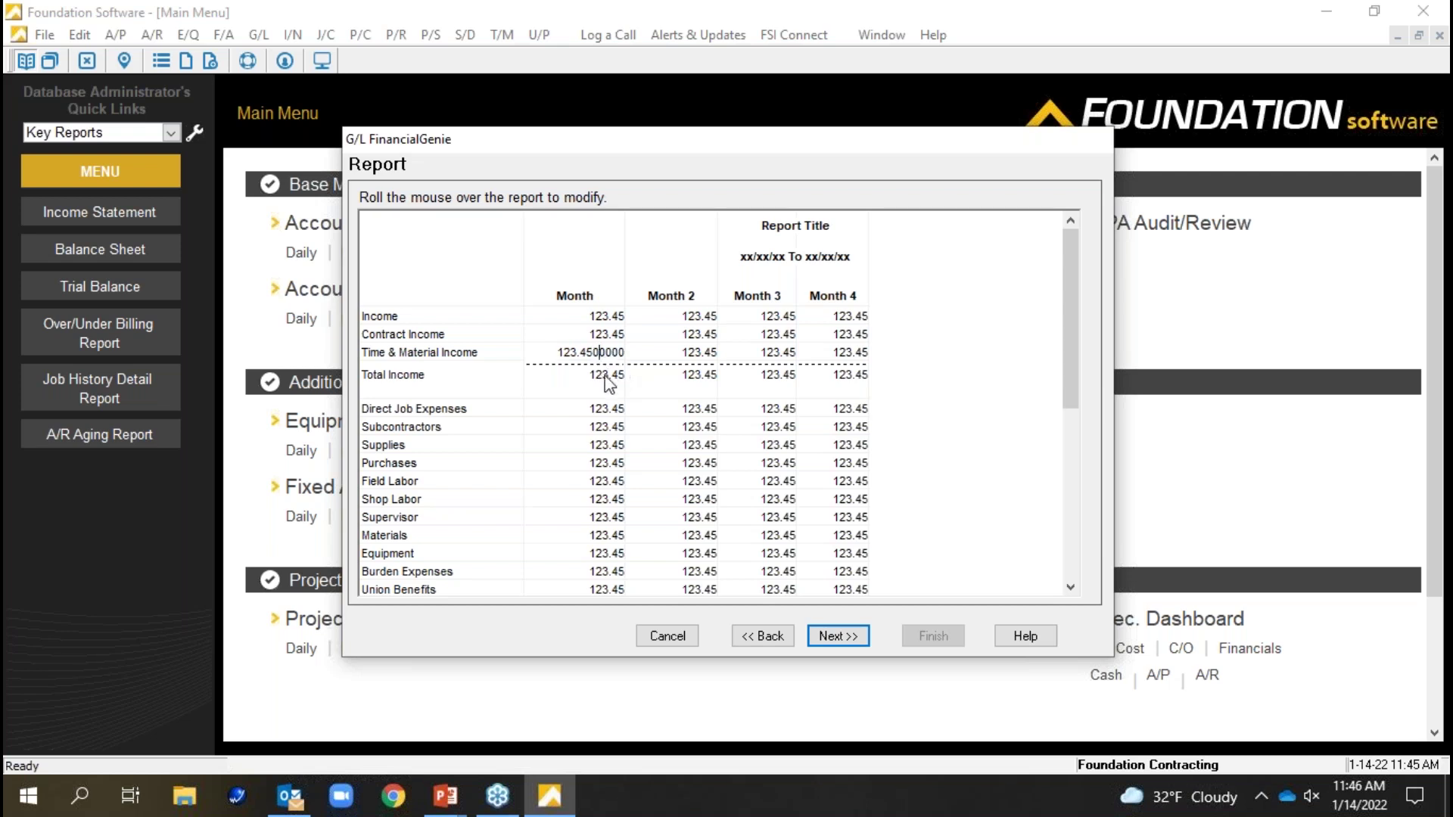
left_click(605, 377)
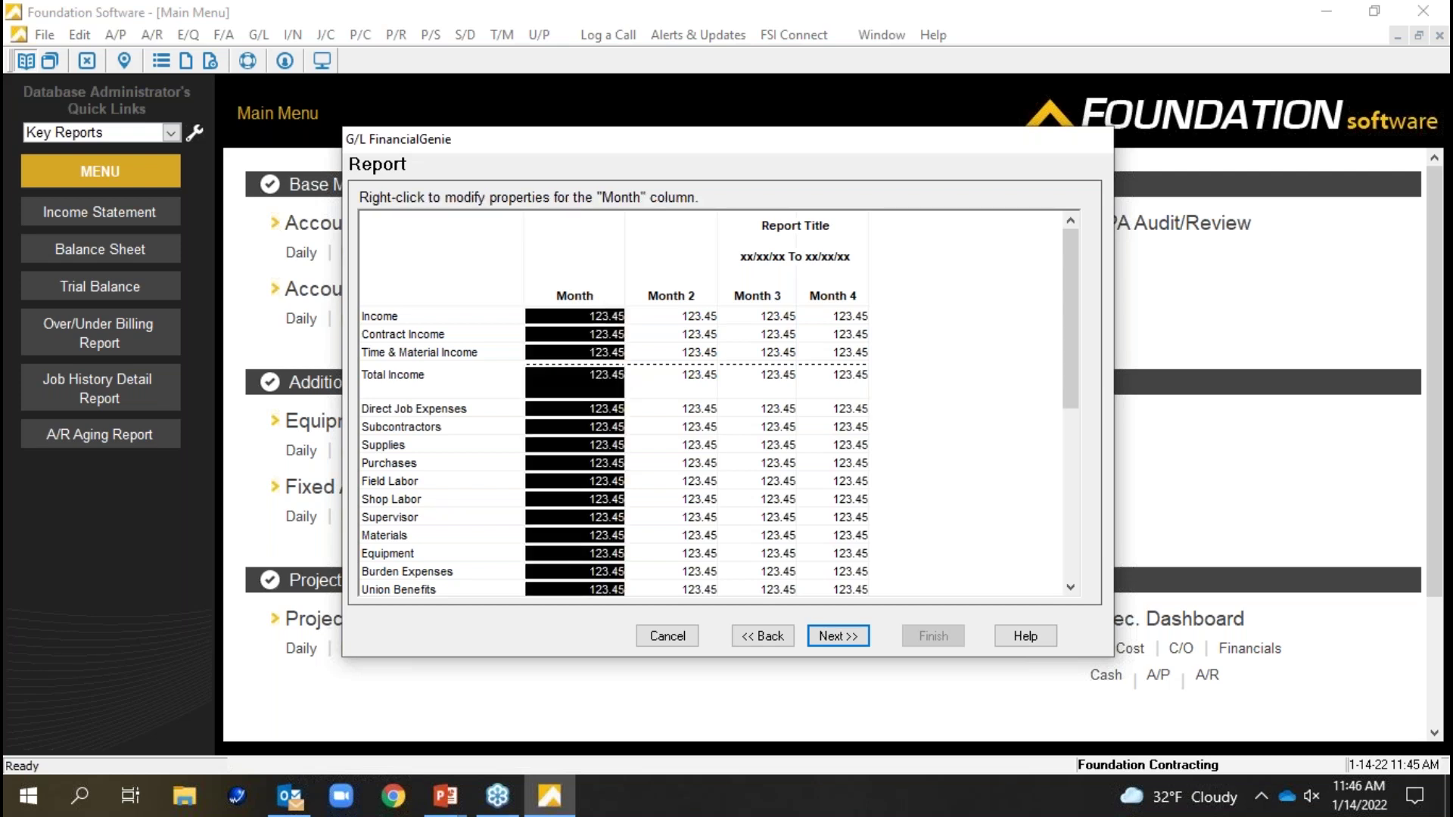
right_click(605, 377)
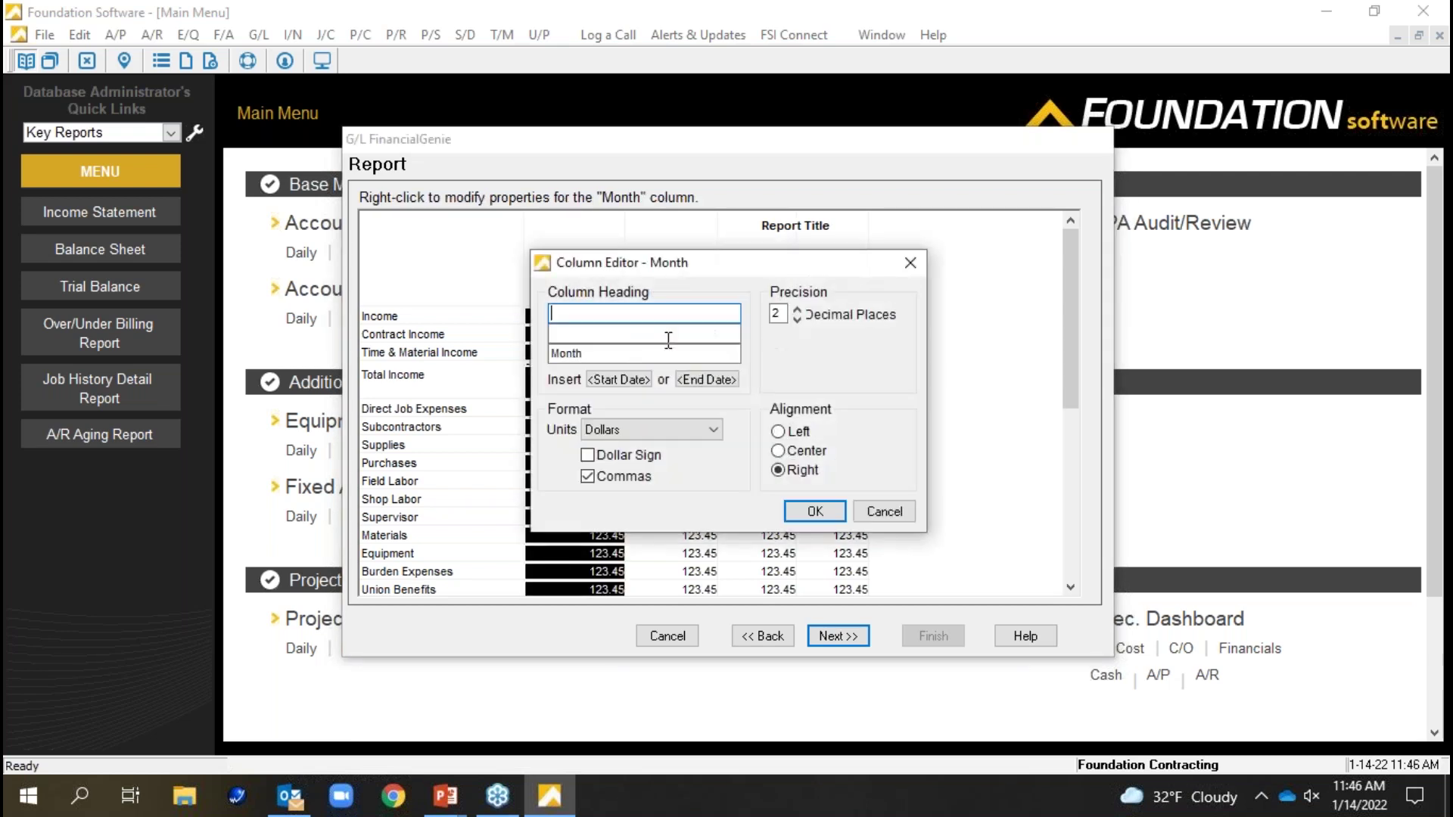
left_click(881, 511)
- Change the report heading to "Monthly"
right_click(628, 311)
left_click(659, 321)
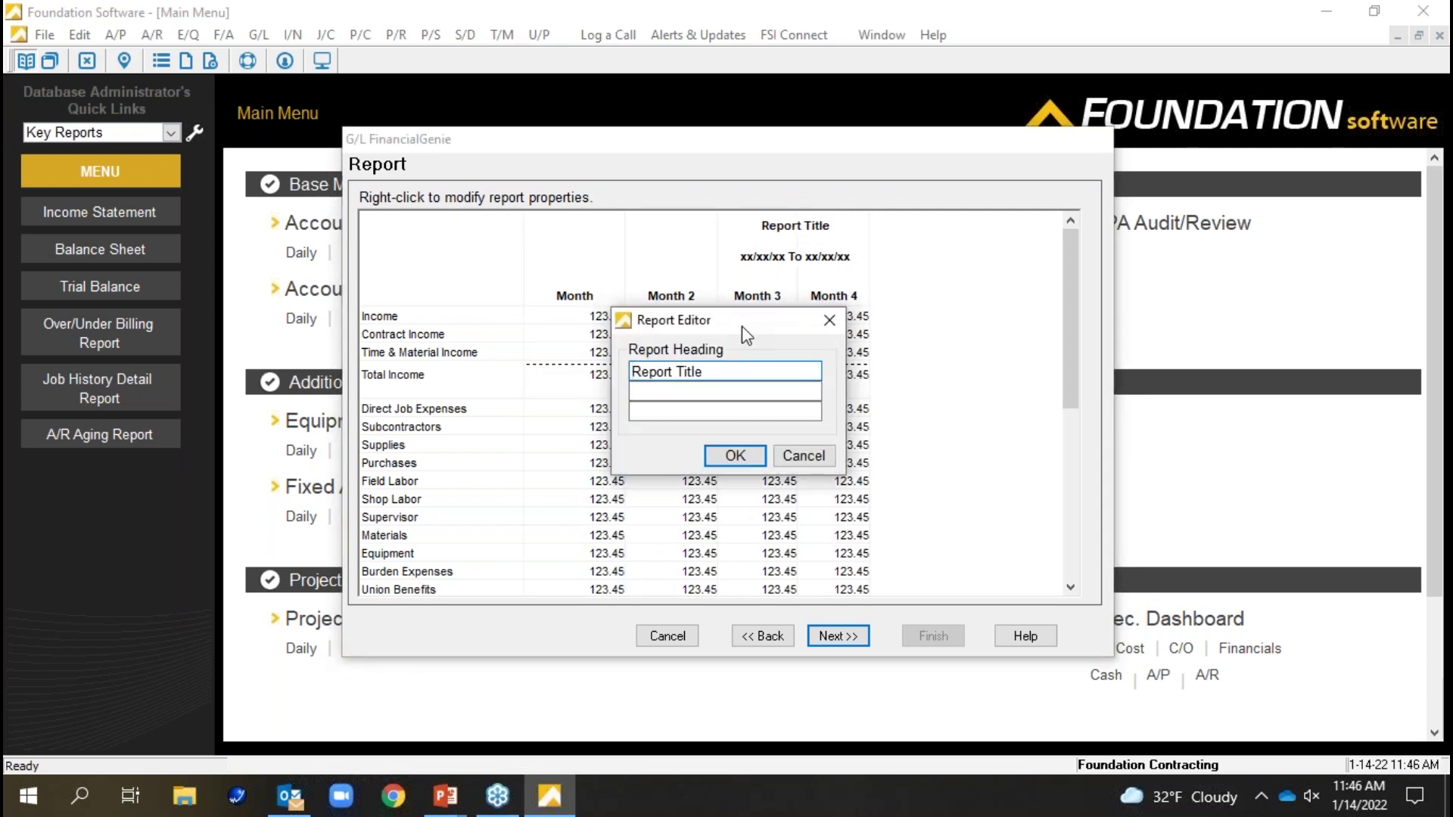
left_click_drag(713, 375, 563, 380)
key("BackSpace")
left_click(735, 456)
- Name the report "Income Statement 2" on the Options page and finish the genie
left_click(838, 636)
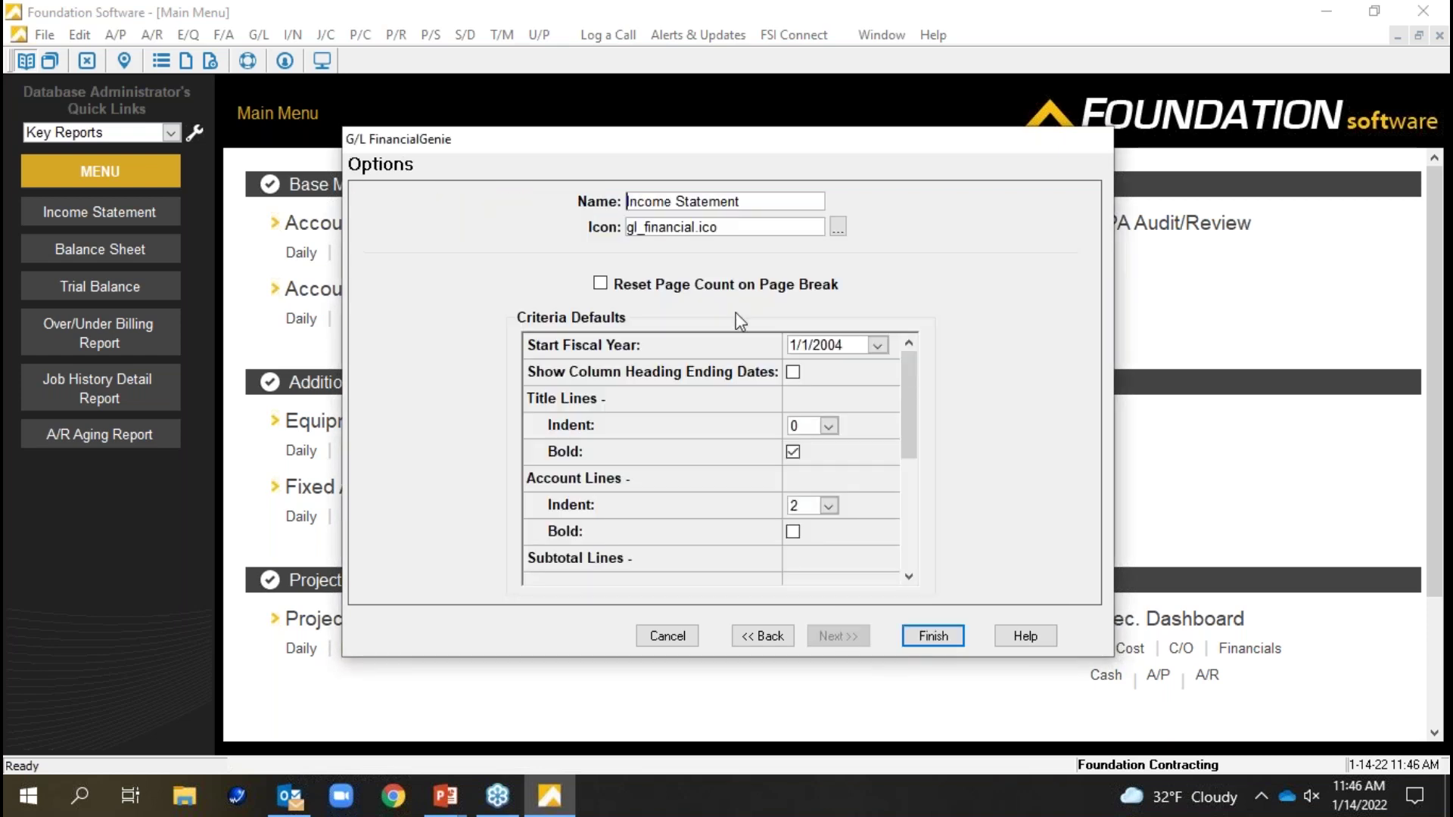
left_click(756, 203)
left_click(936, 635)
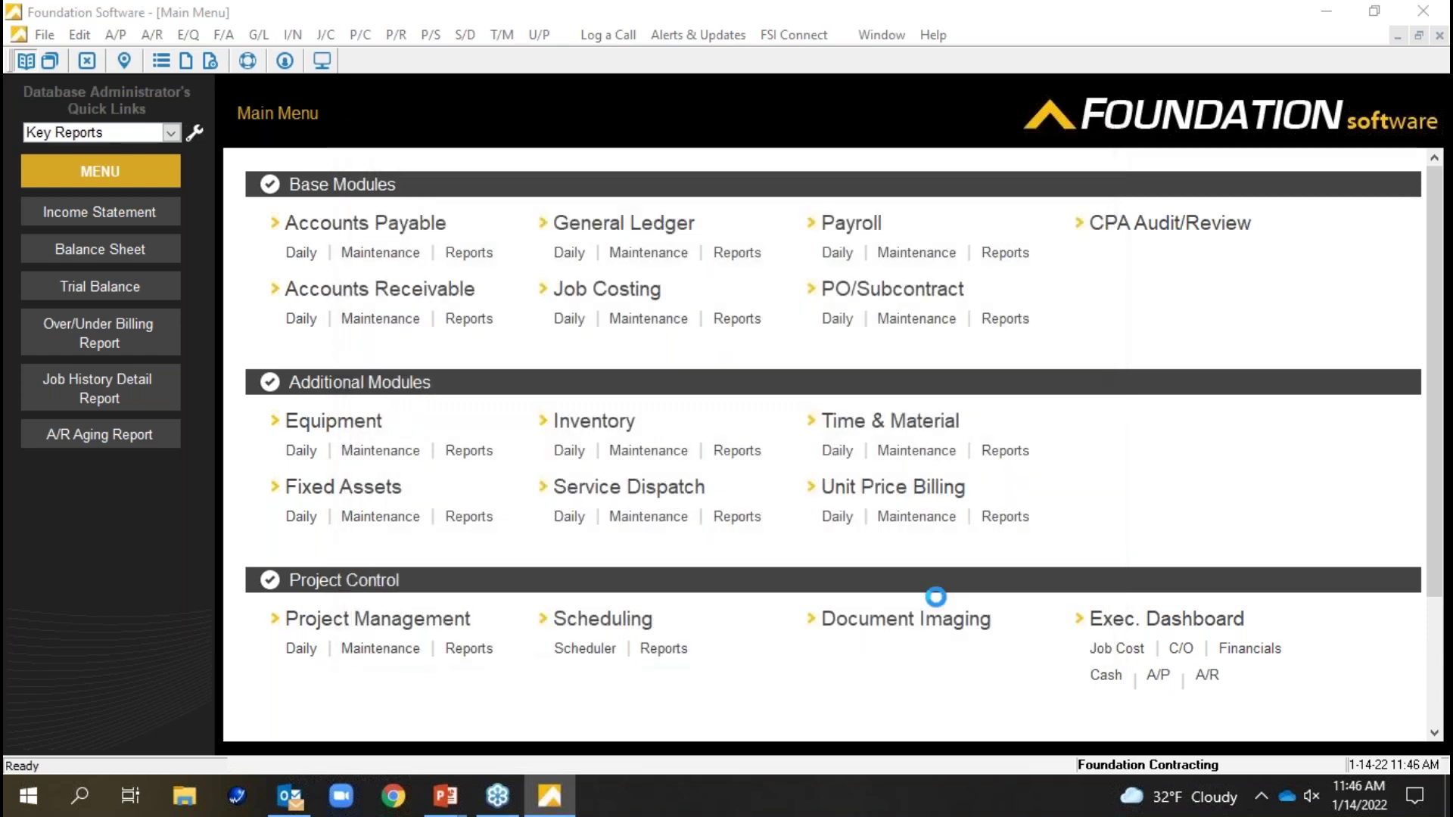
- Open the General Ledger DataGenie Reports and choose Income Statement 2 as the report
left_click(749, 258)
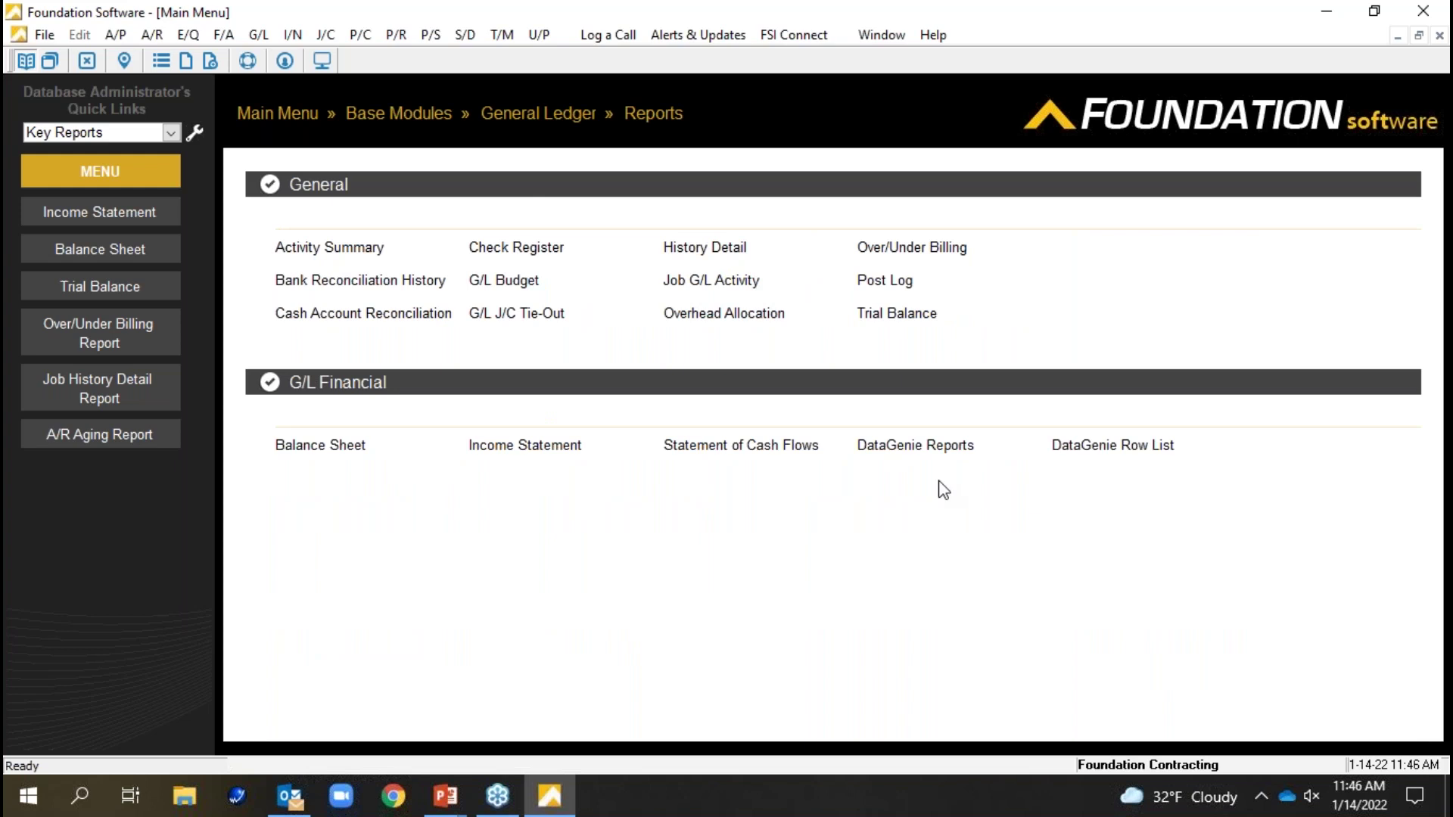
left_click(924, 448)
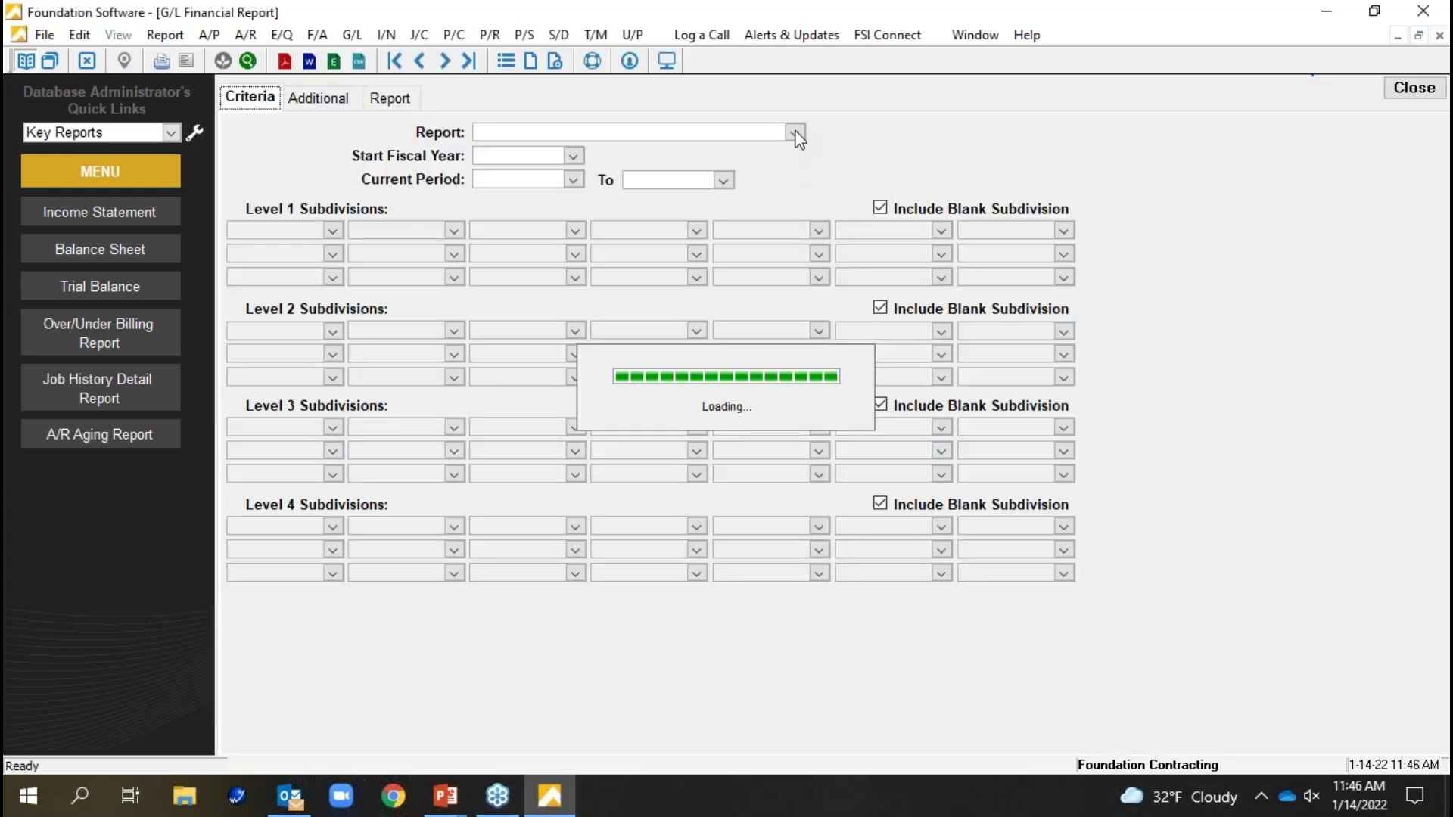
left_click(797, 134)
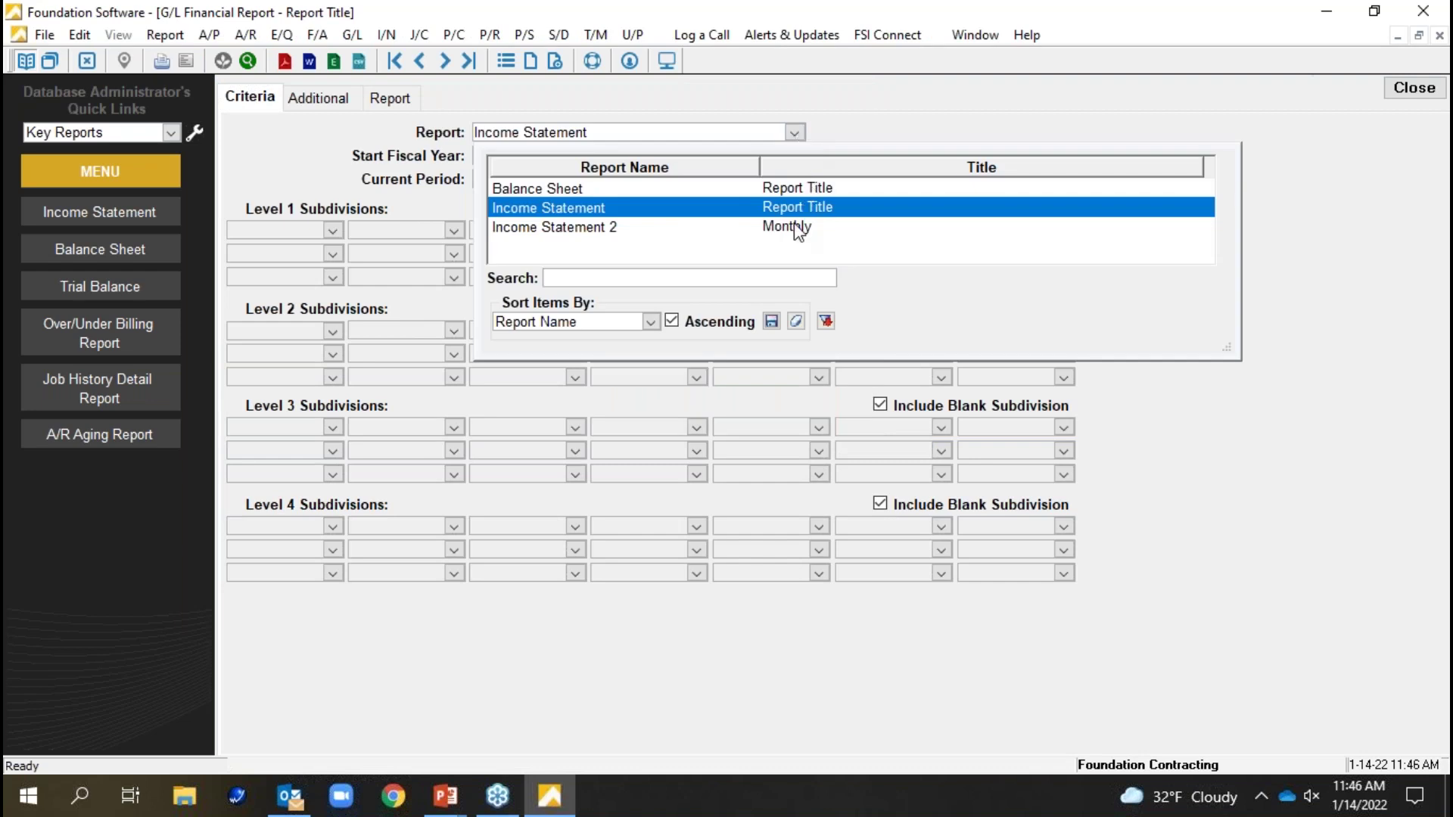
left_click(615, 228)
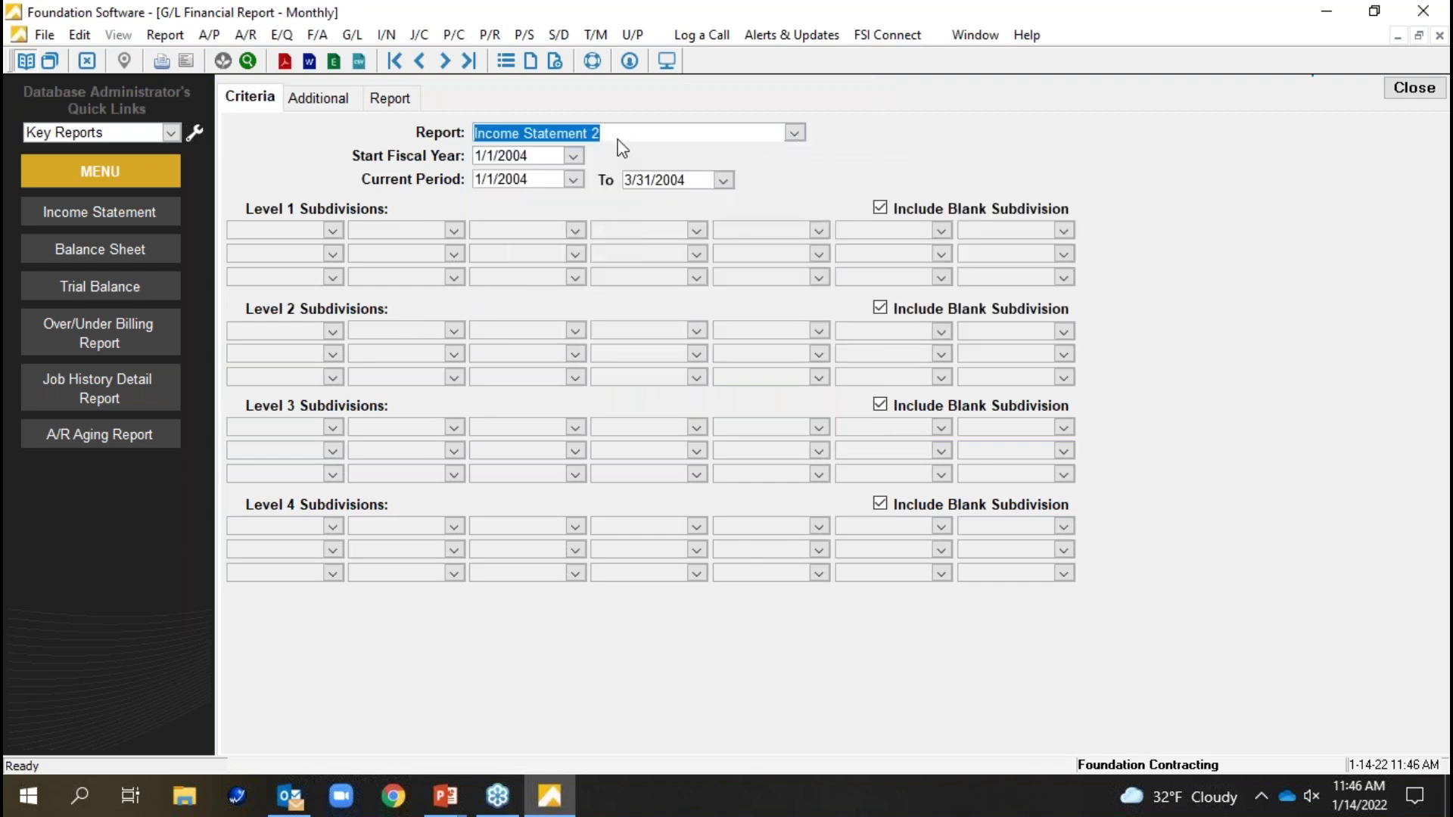
left_click(794, 133)
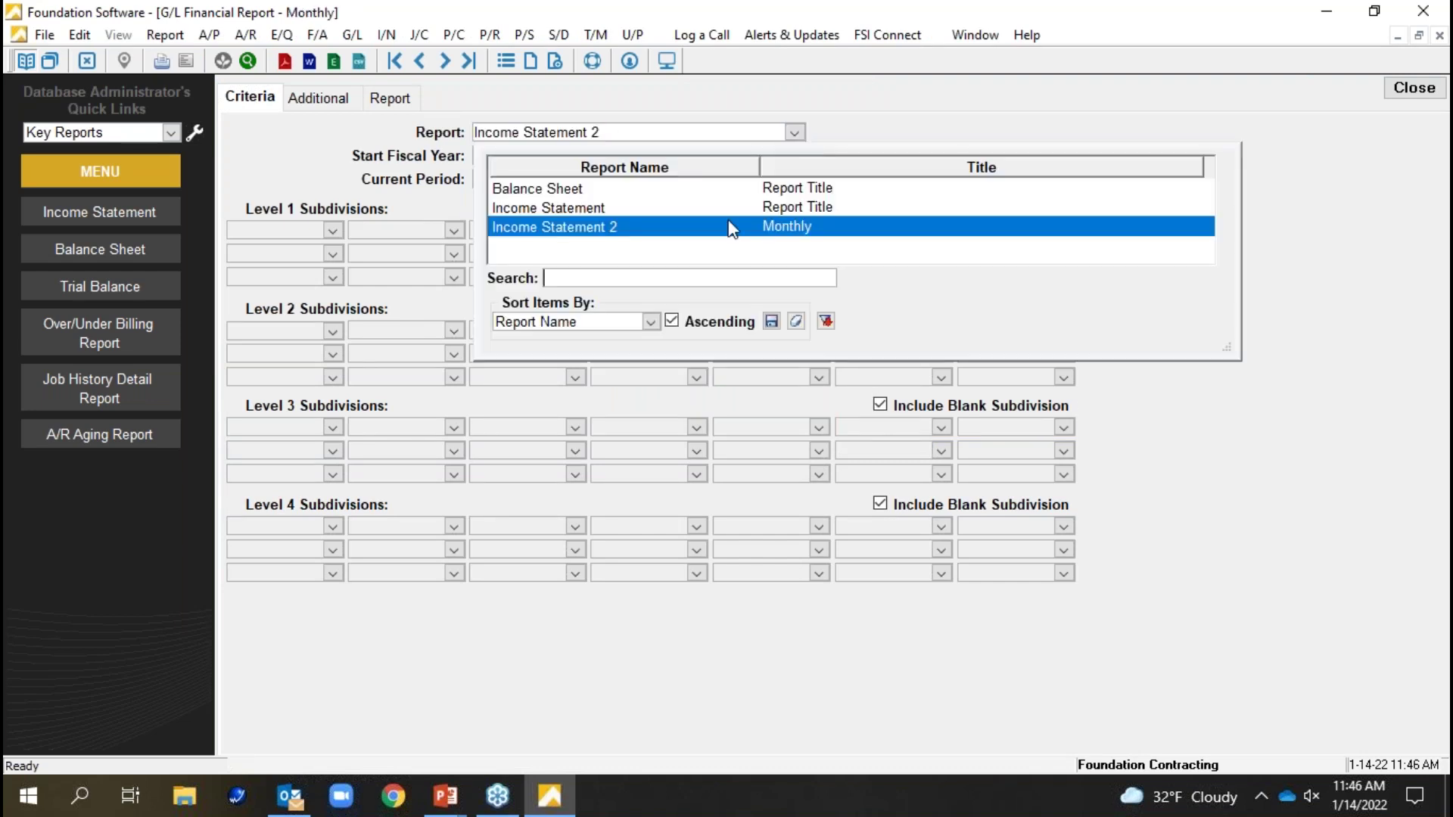
left_click(628, 228)
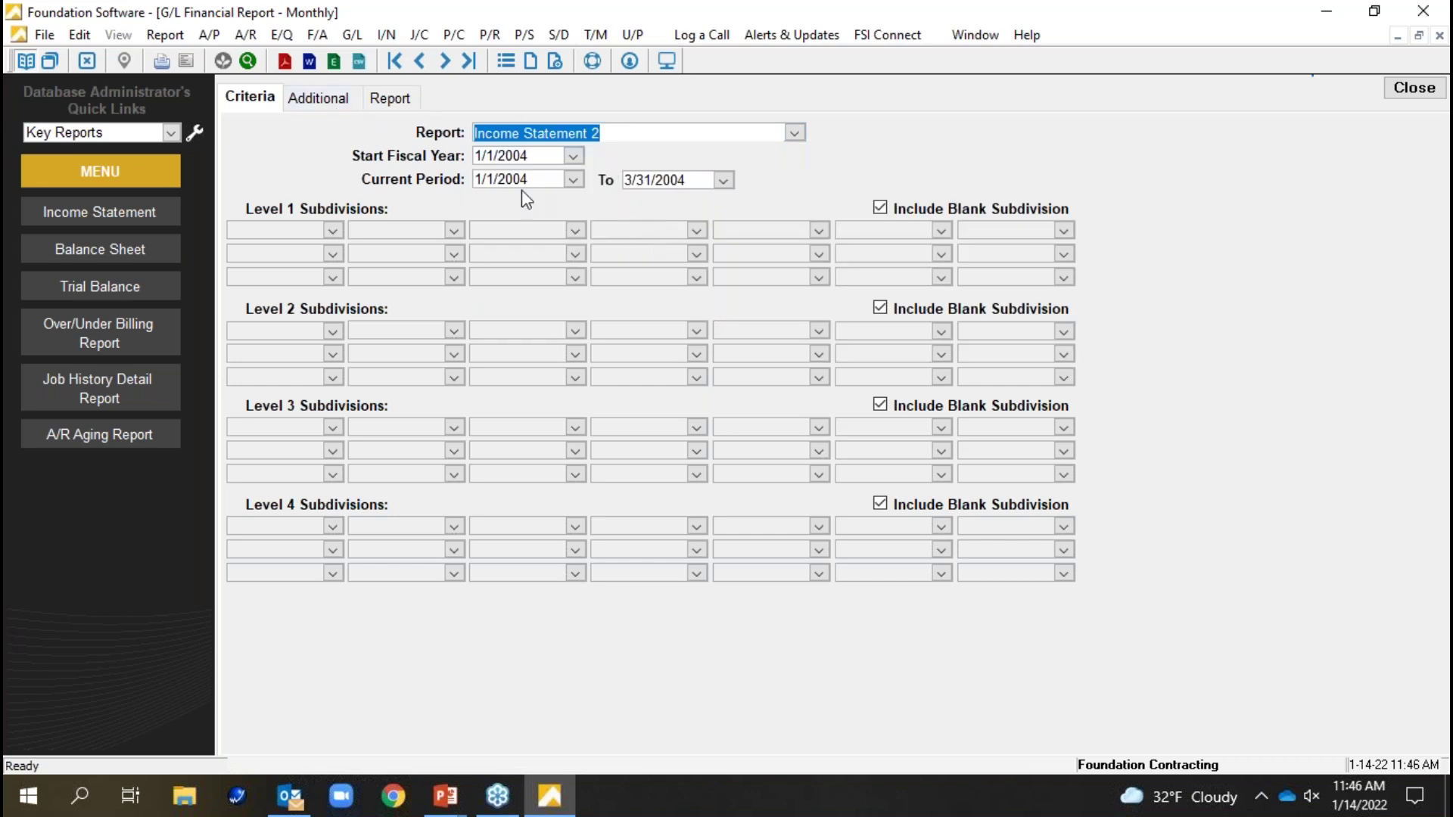
- Check the additional criteria and generate the Income Statement 2 report for 1/1/2004 to 3/31/2004
key("Tab")
key("Tab")
key("ctrl+Tab")
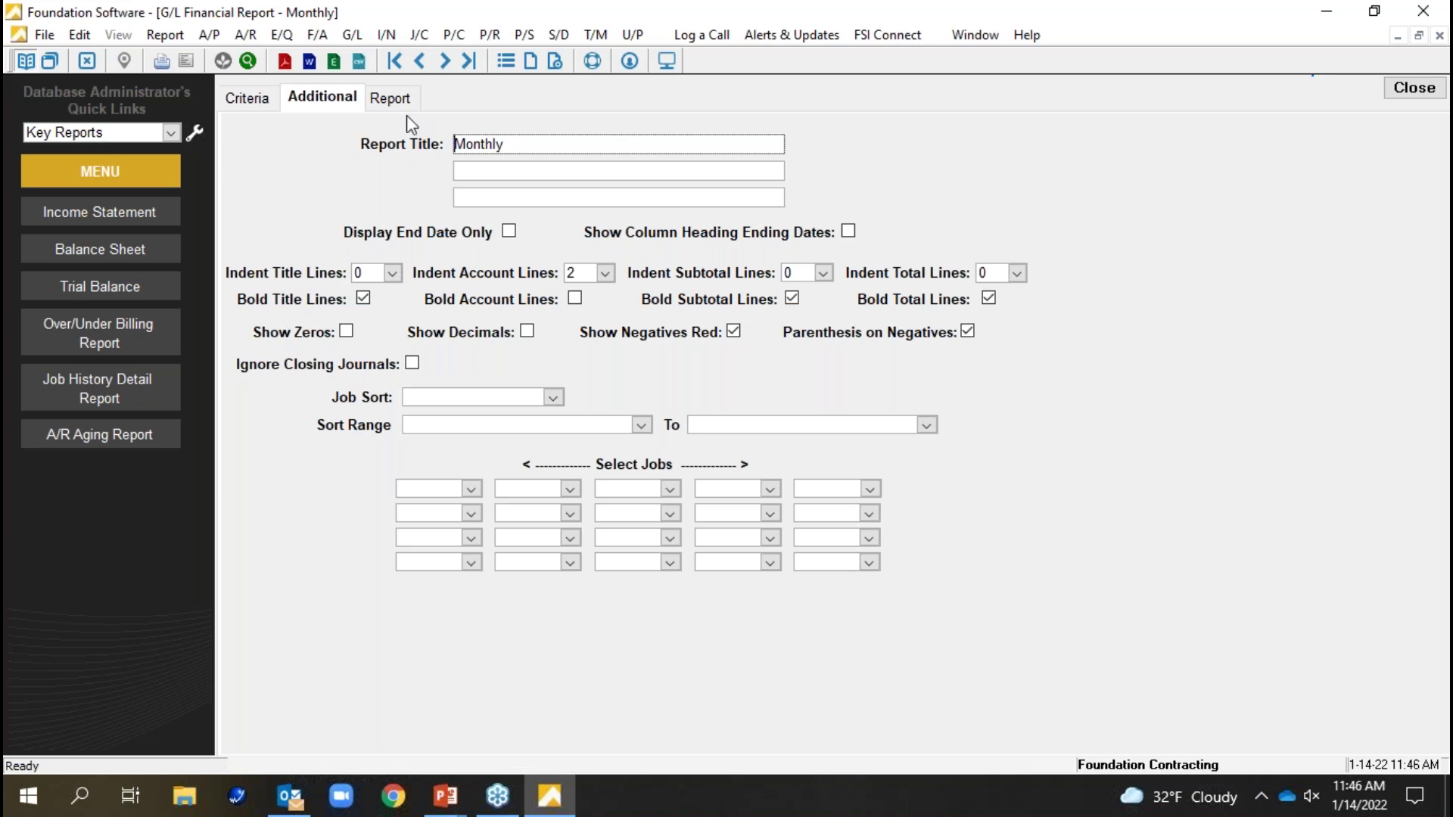
left_click(397, 100)
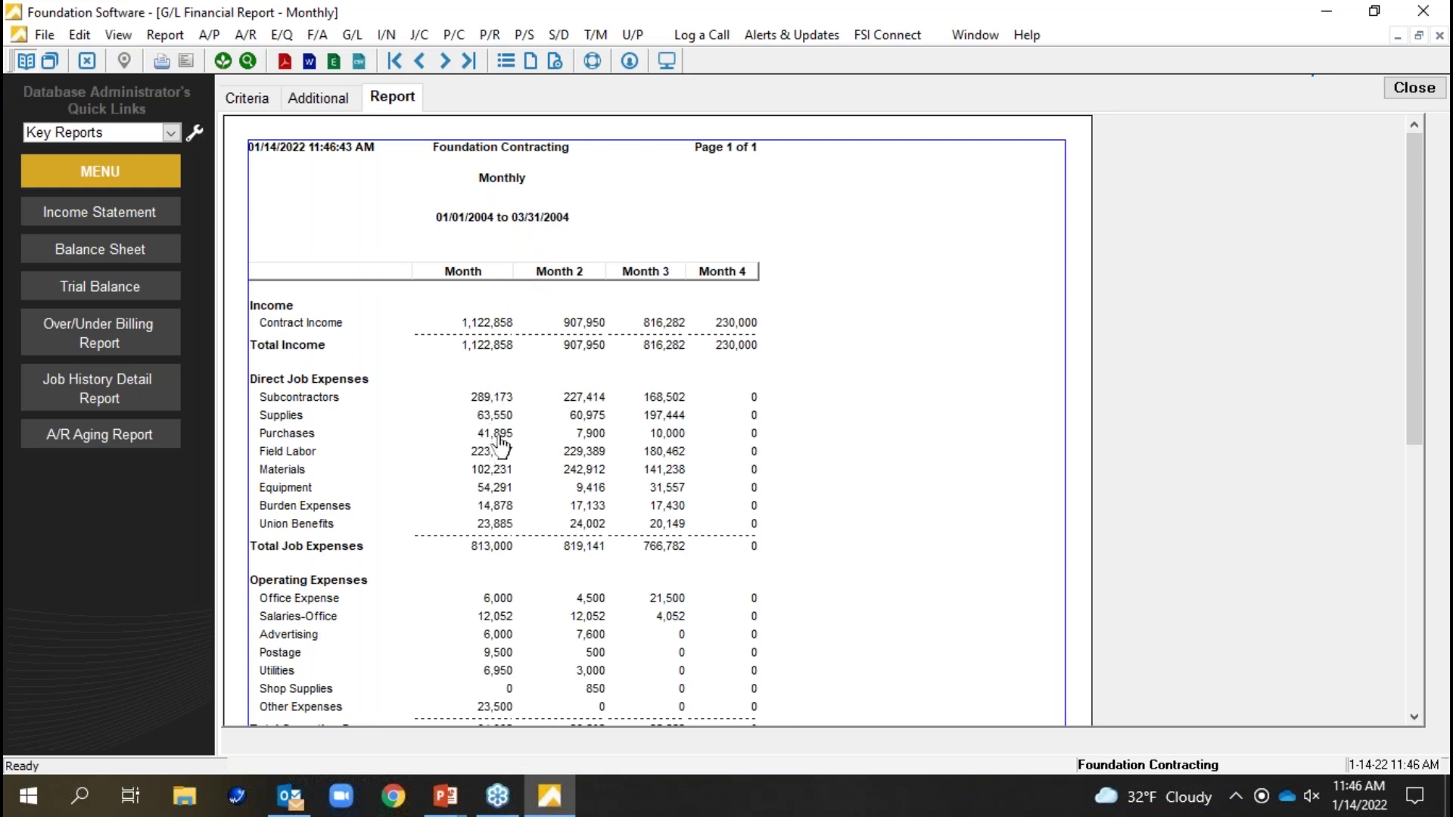
- Expand the Materials and Field Labor lines to examine their account detail, and collapse them again
left_click(497, 470)
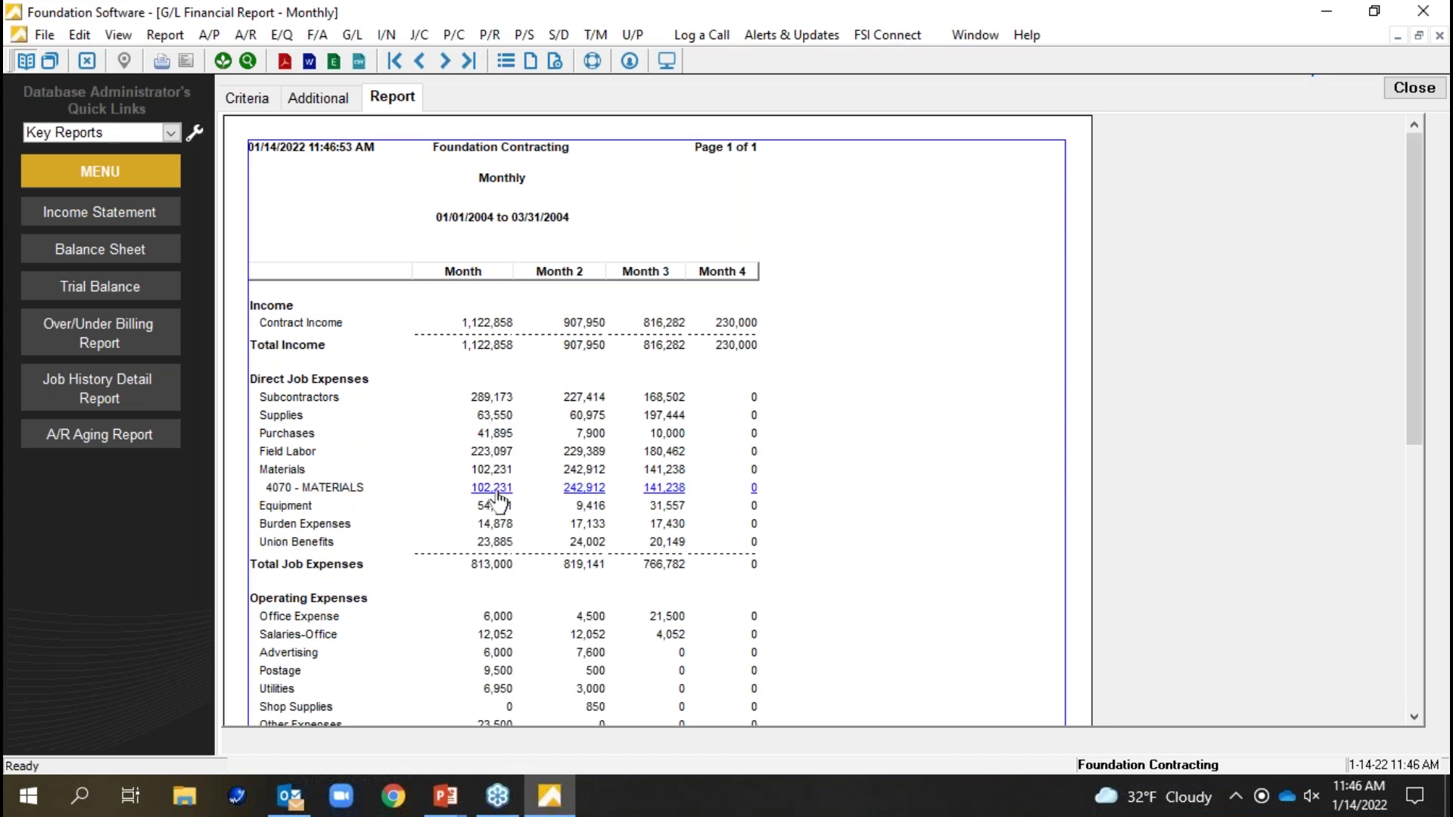
left_click(492, 488)
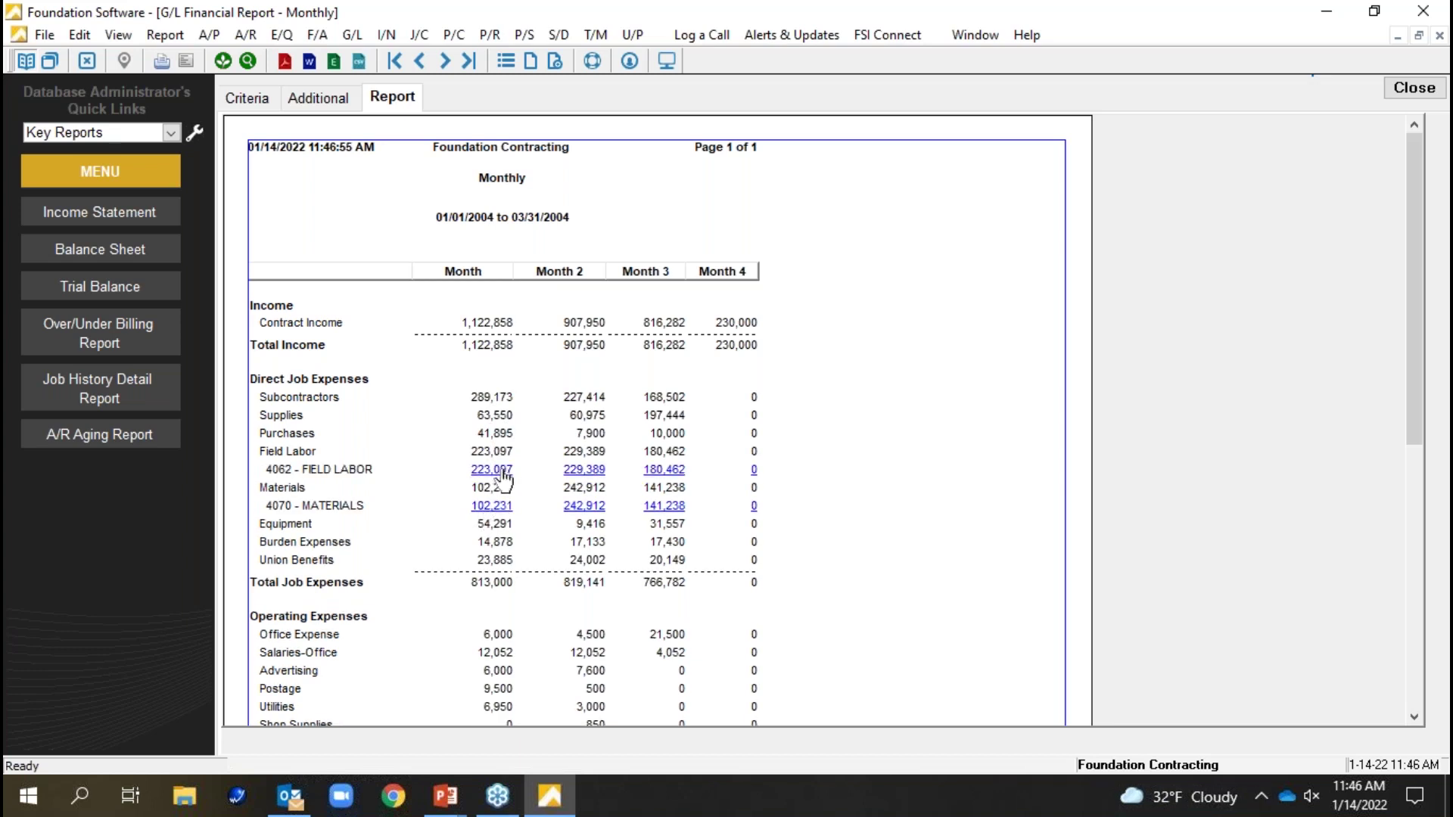
left_click(494, 469)
left_click(496, 470)
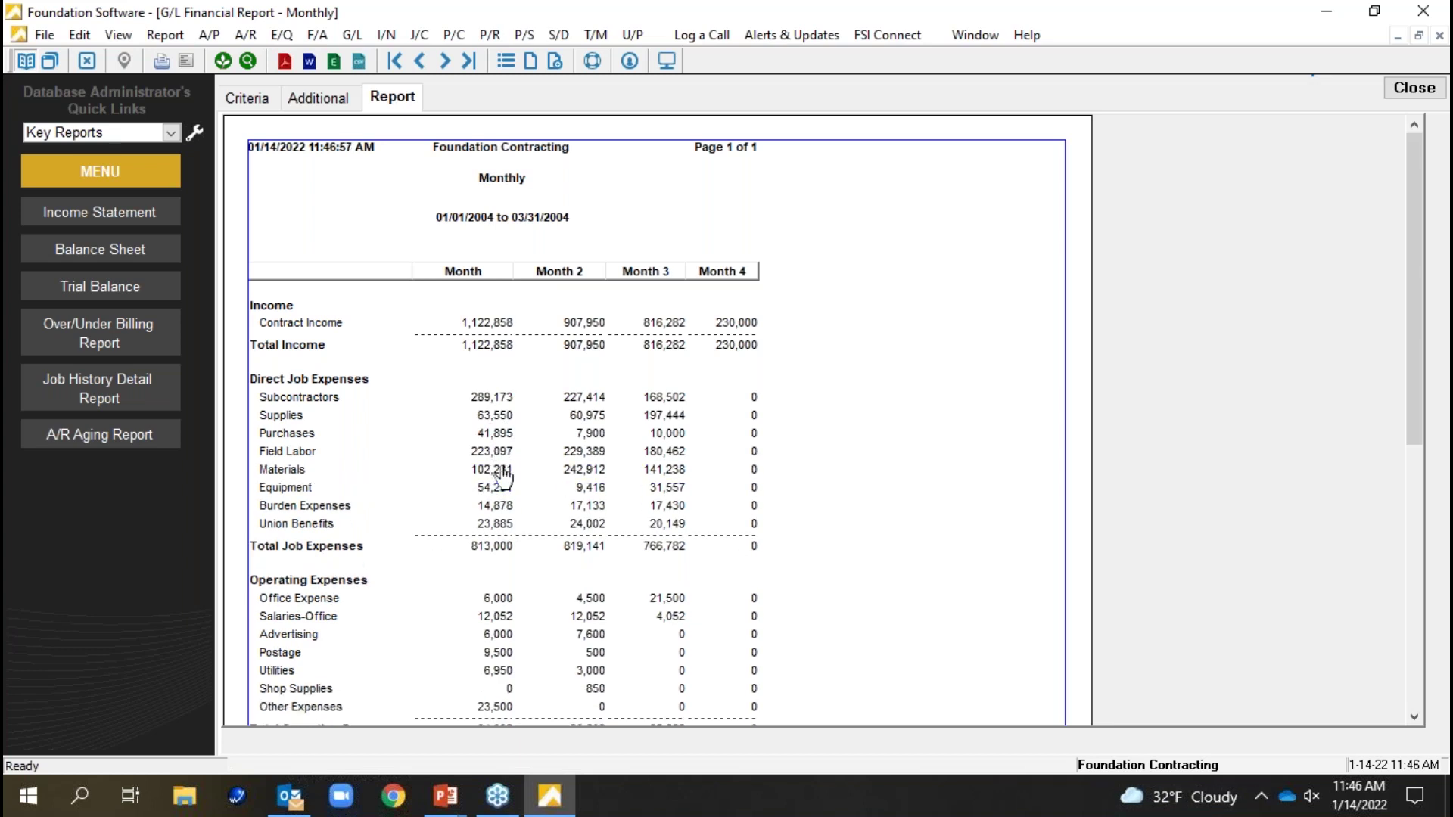
- Review the report's additional criteria, set Job Sort to P - Project Class and list the project classes available for the sort range
left_click(256, 96)
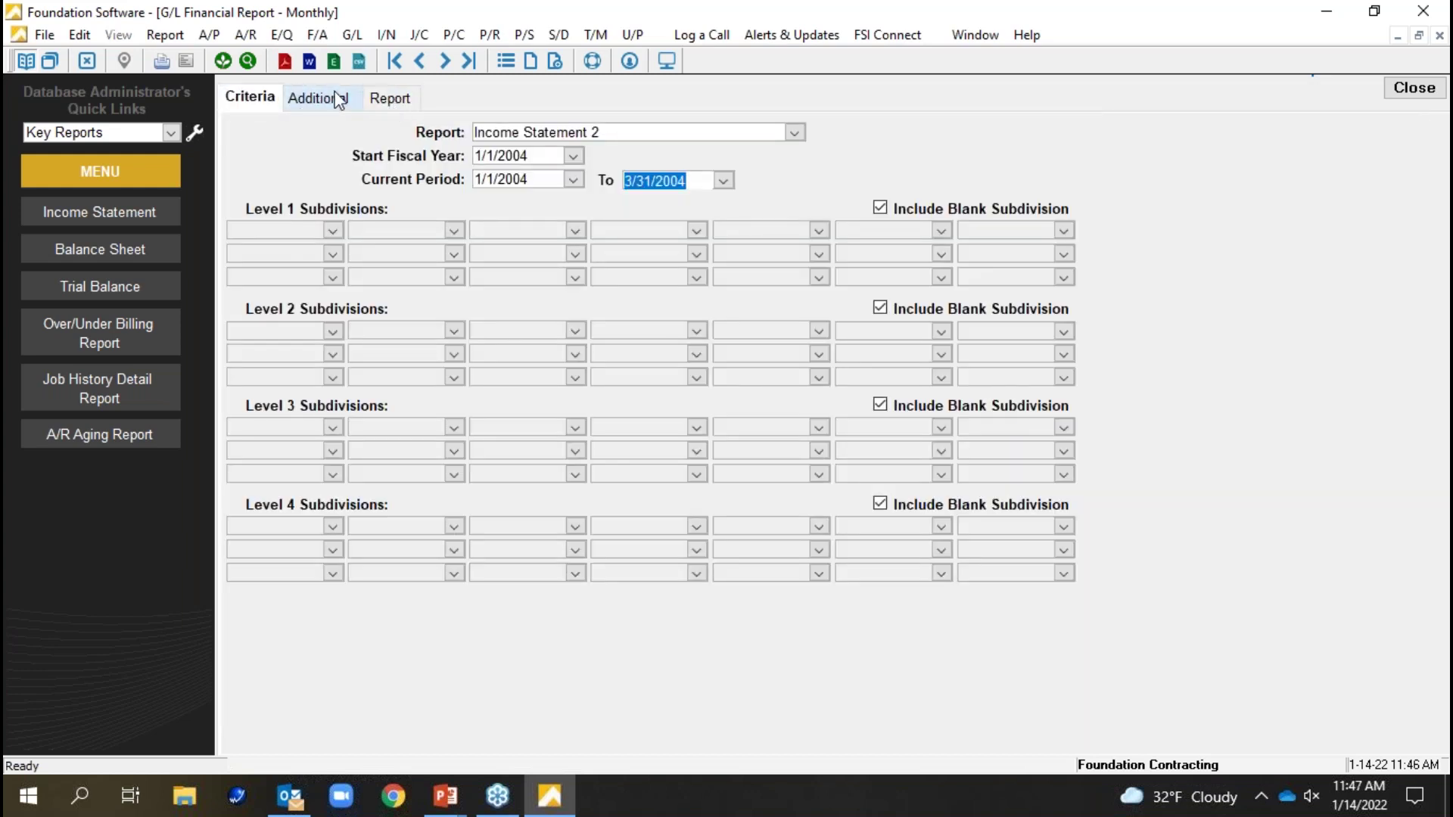
left_click(335, 97)
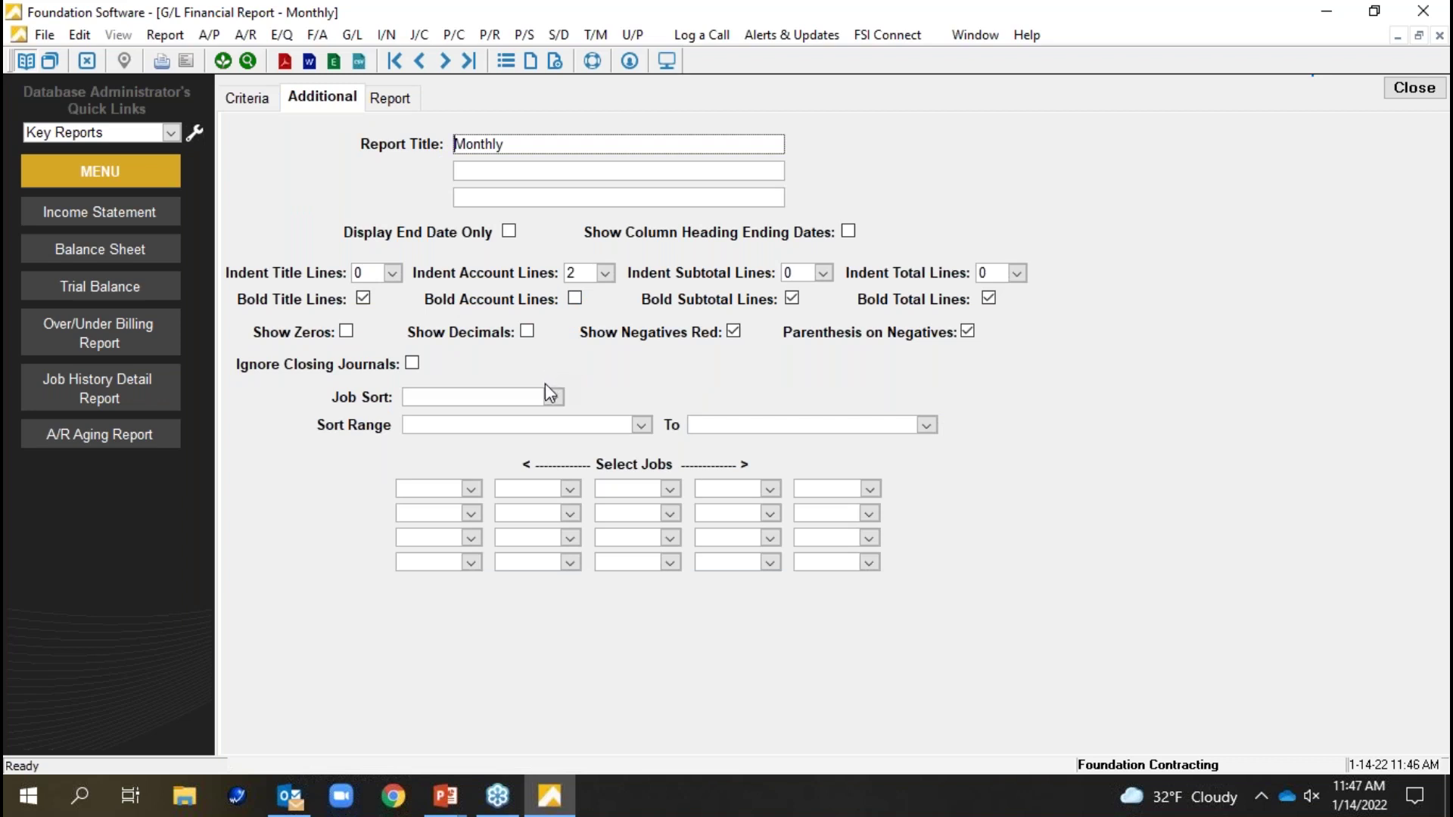
double_click(544, 149)
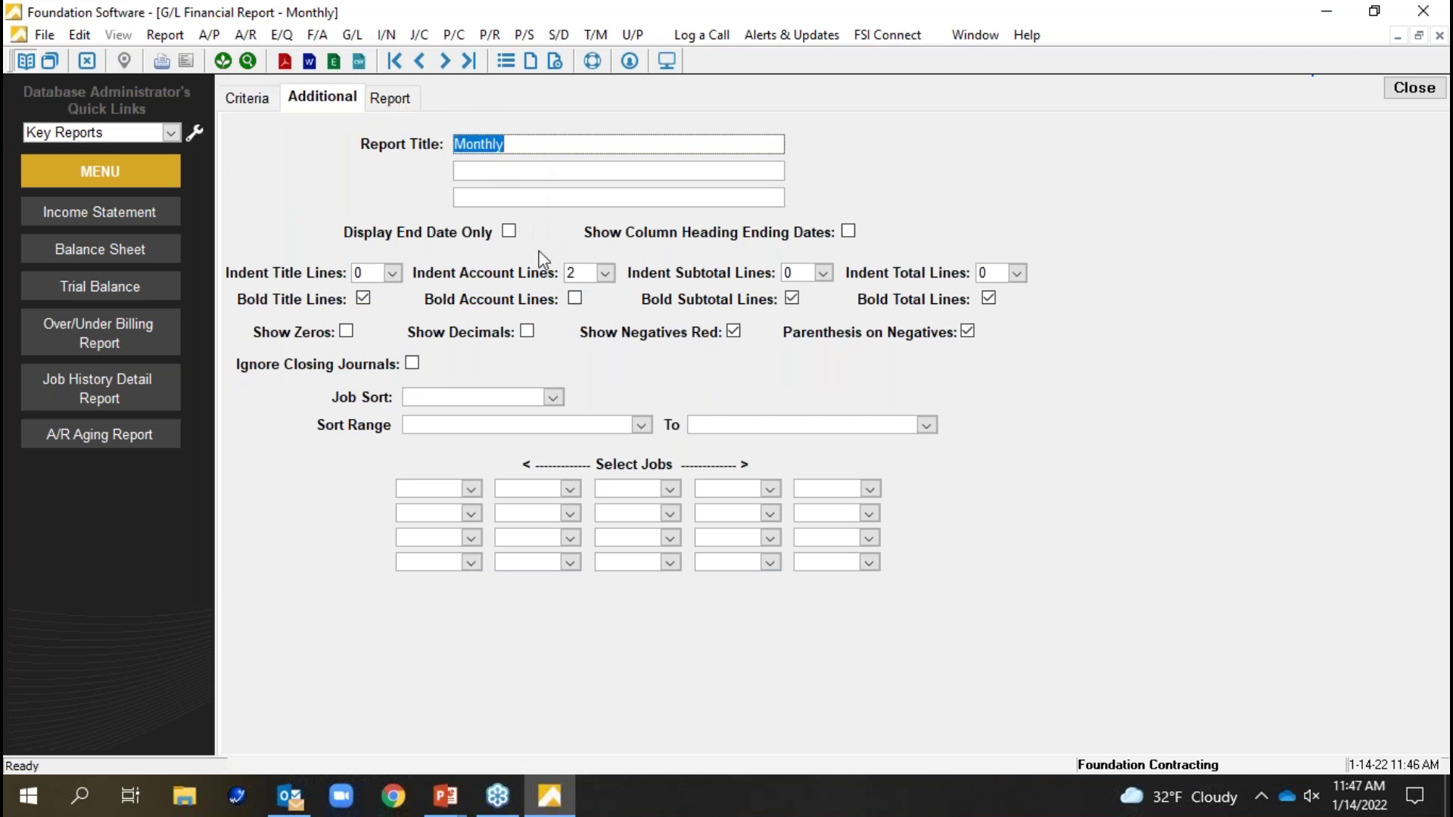
left_click(508, 231)
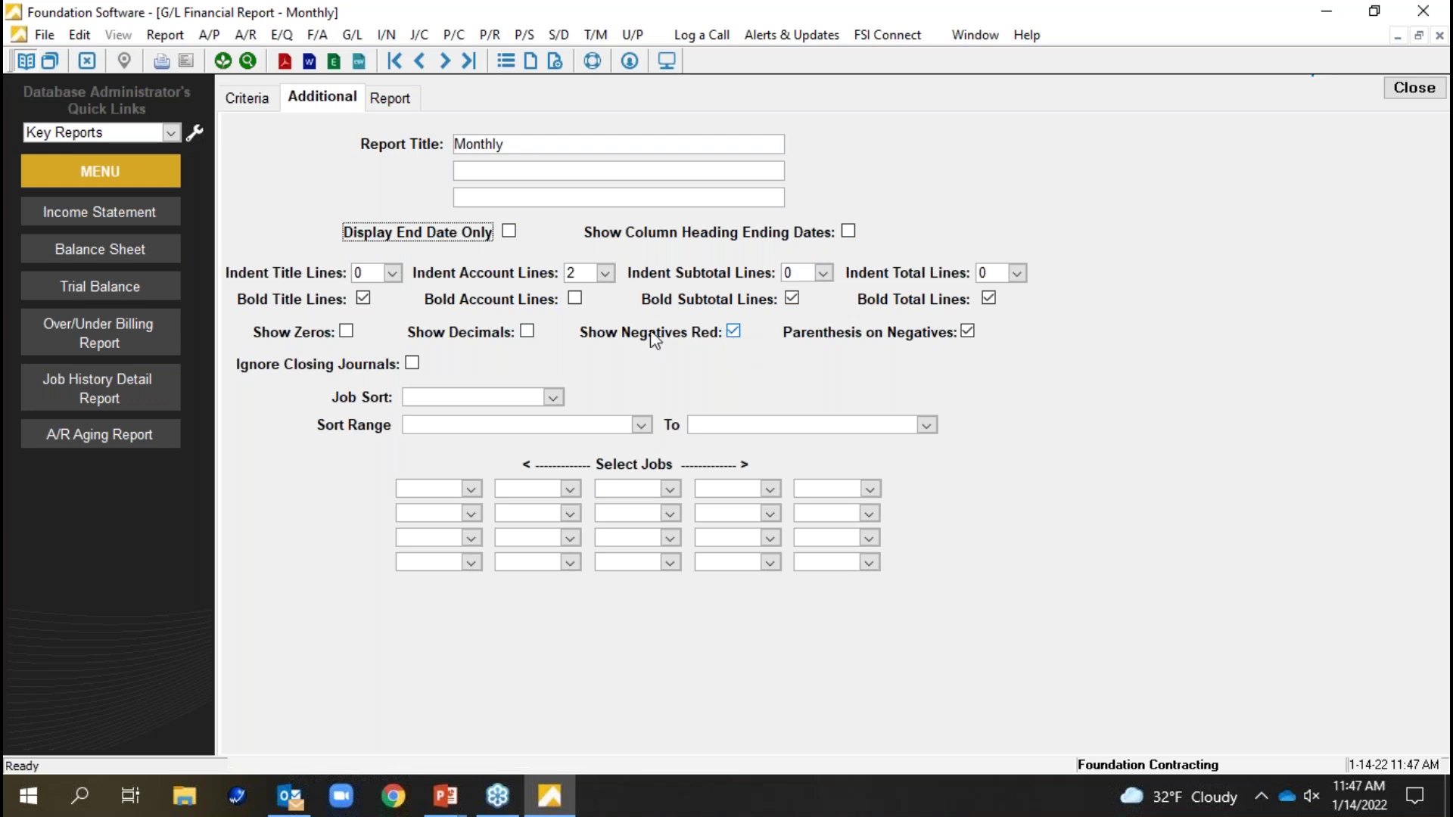
left_click(556, 402)
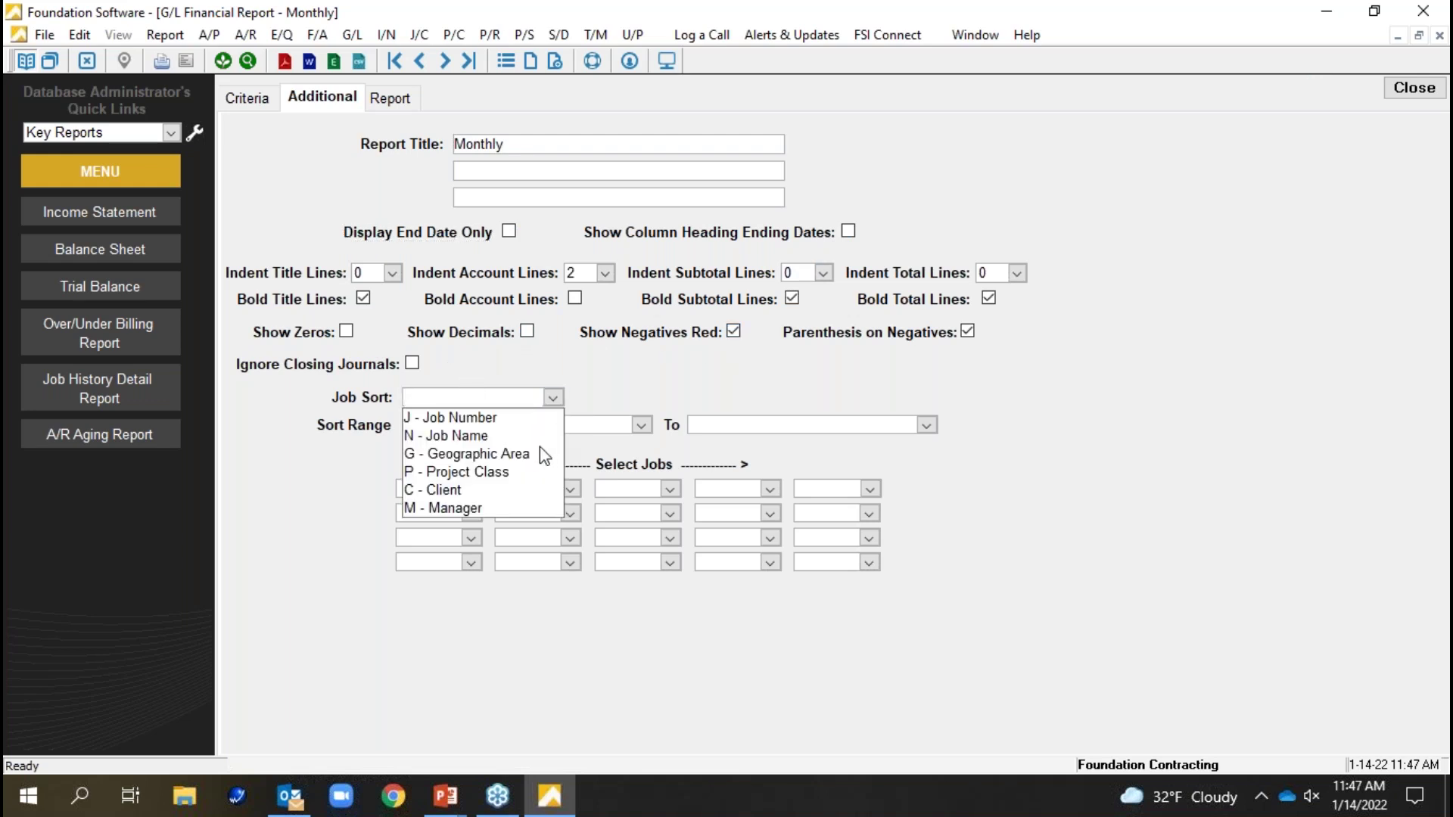
left_click(469, 472)
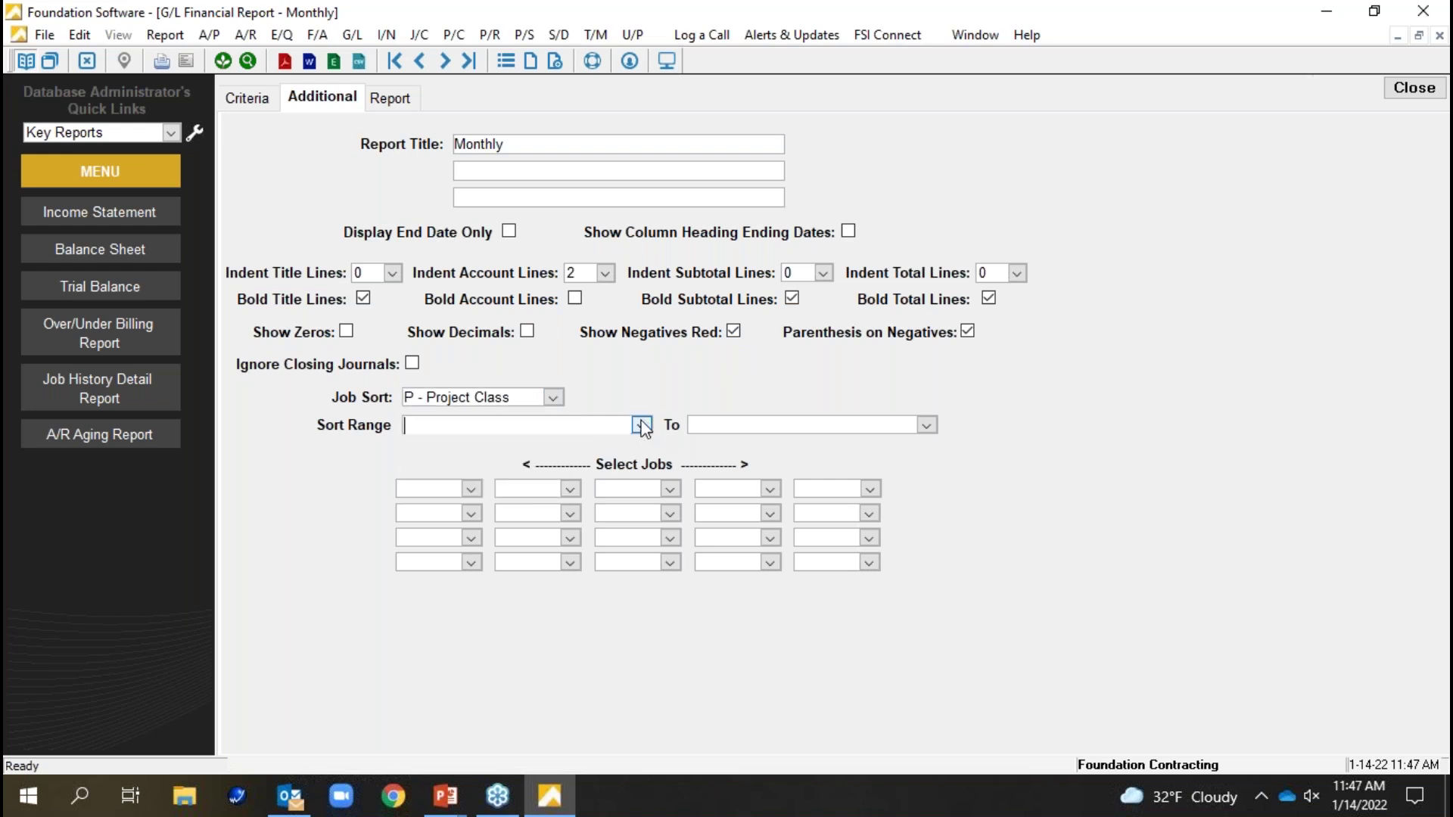
left_click(641, 425)
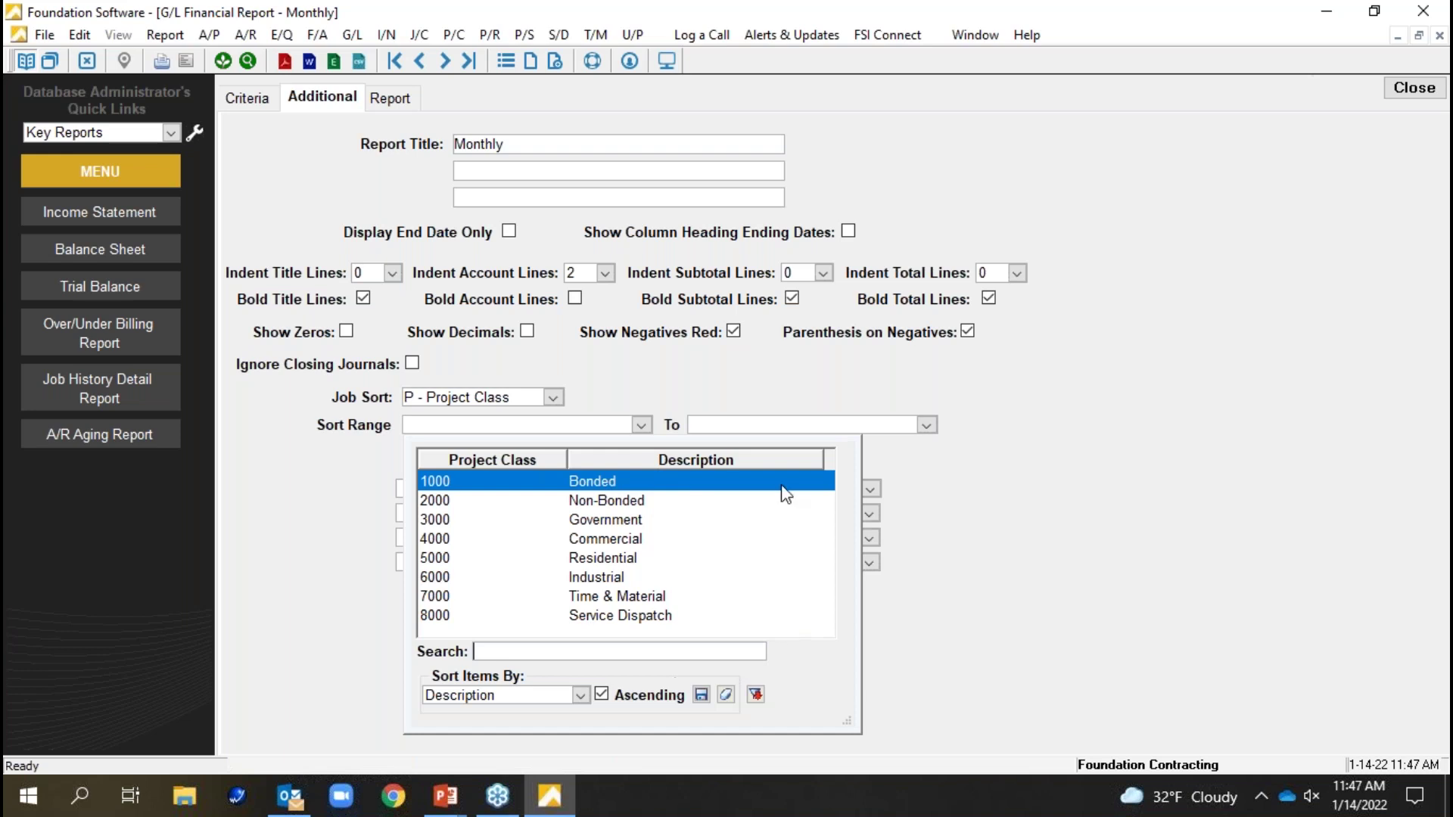
- Switch Job Sort to M - Manager, list the managers available for the sort range, and close the financial report
left_click(554, 398)
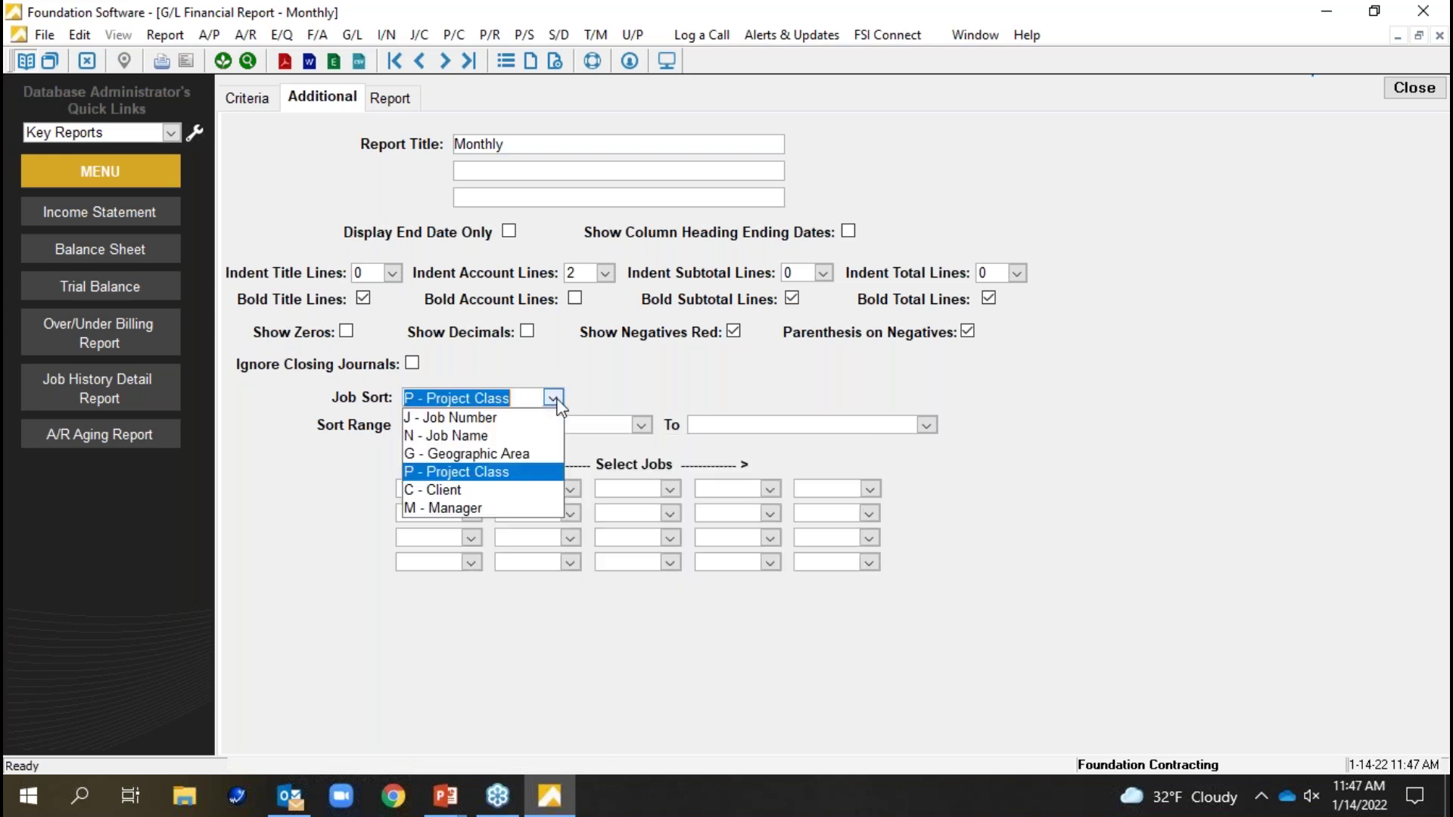
left_click(488, 510)
left_click(642, 425)
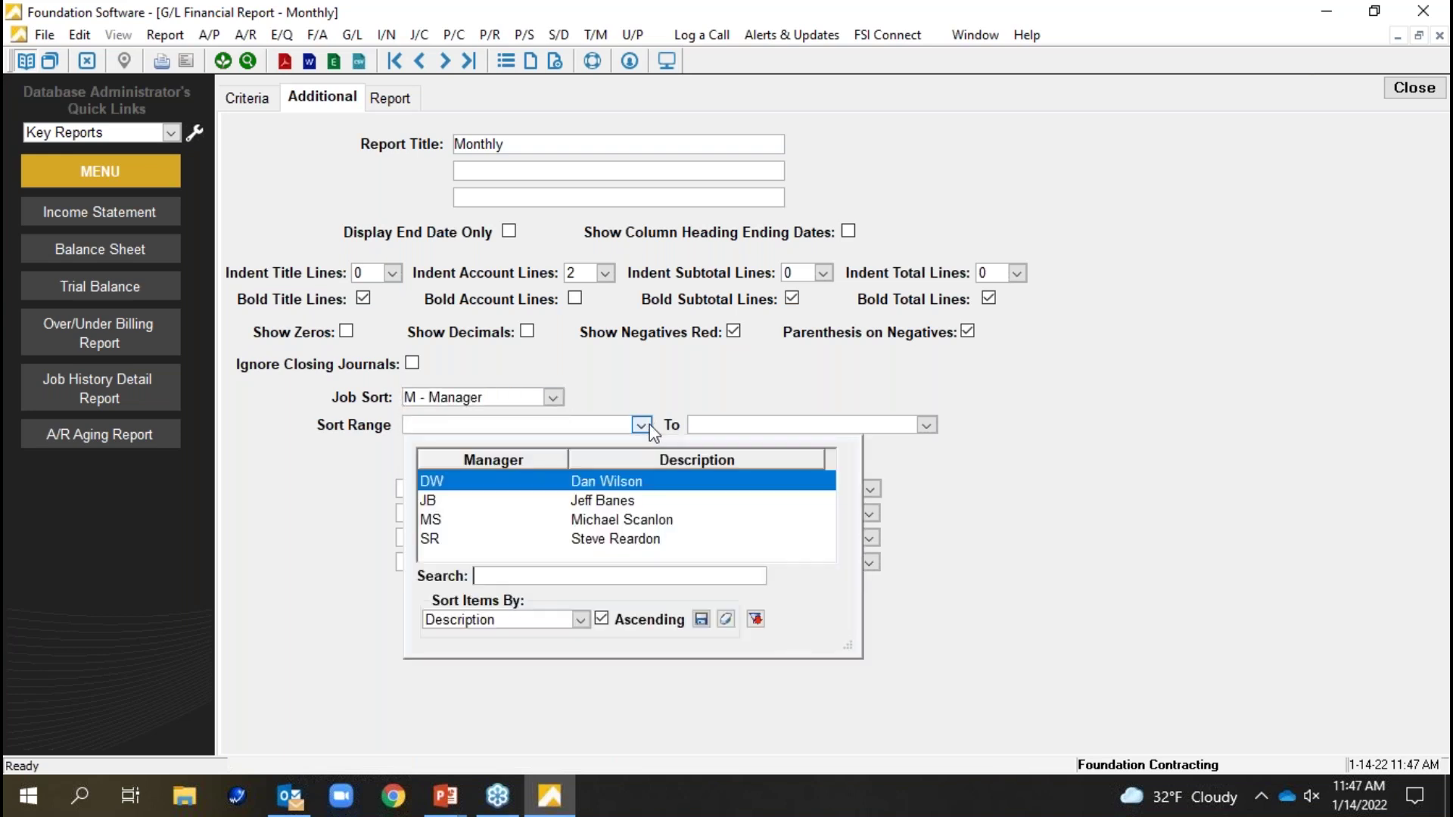
left_click(1413, 89)
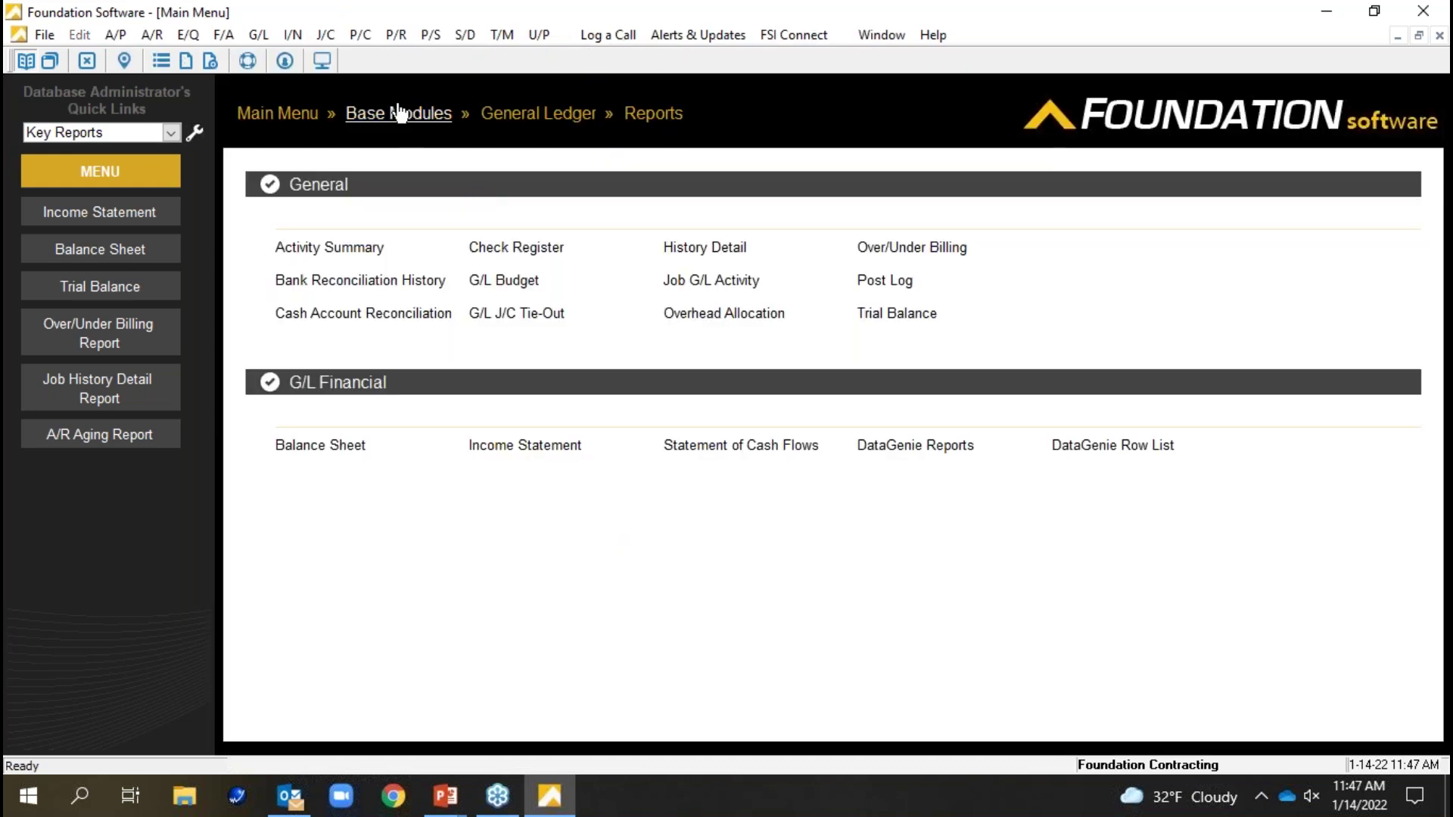
- Open Jobs in Job Costing maintenance, switch to Modify mode and load job 2, Zoological Center
left_click(292, 115)
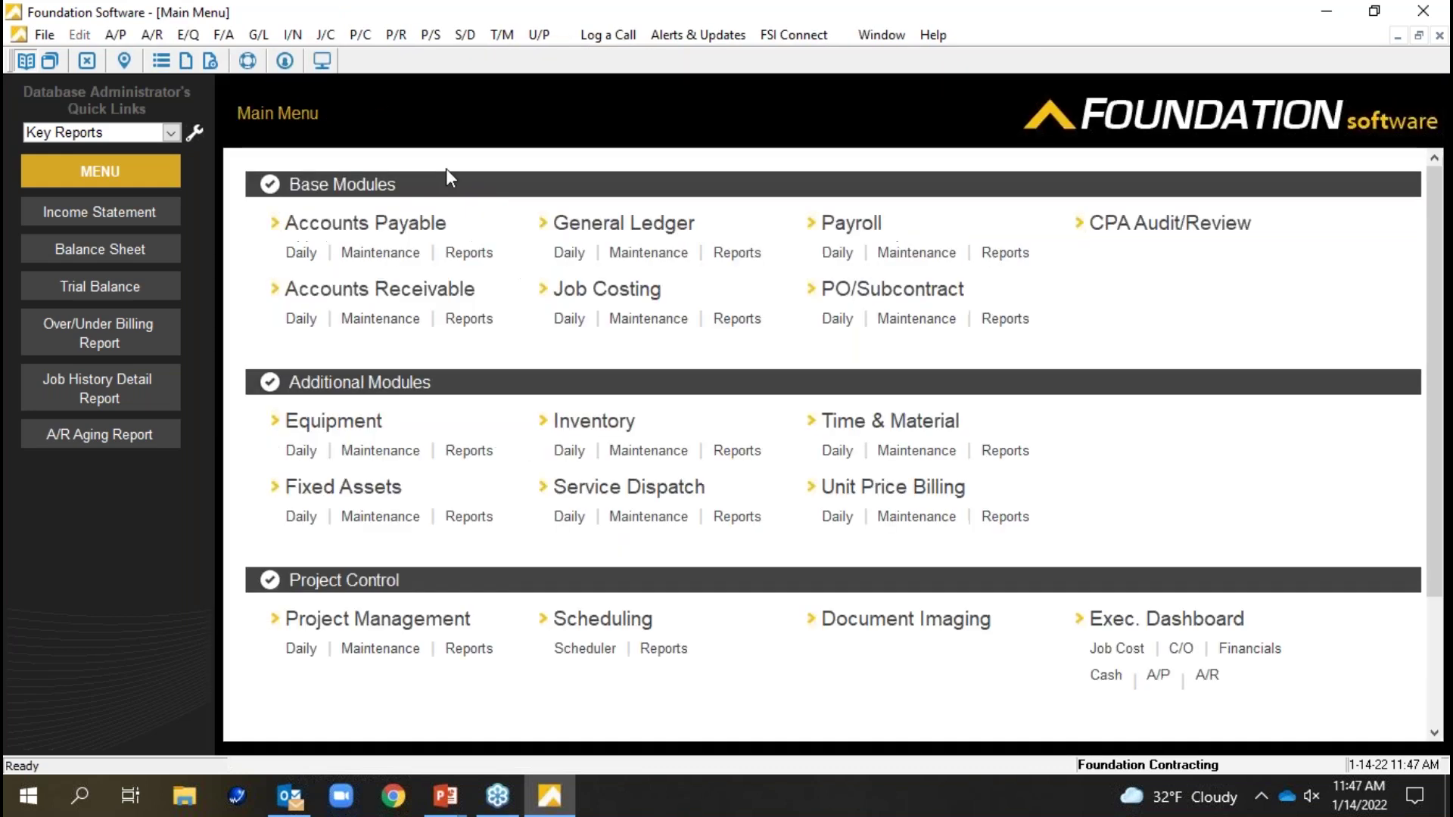
left_click(646, 322)
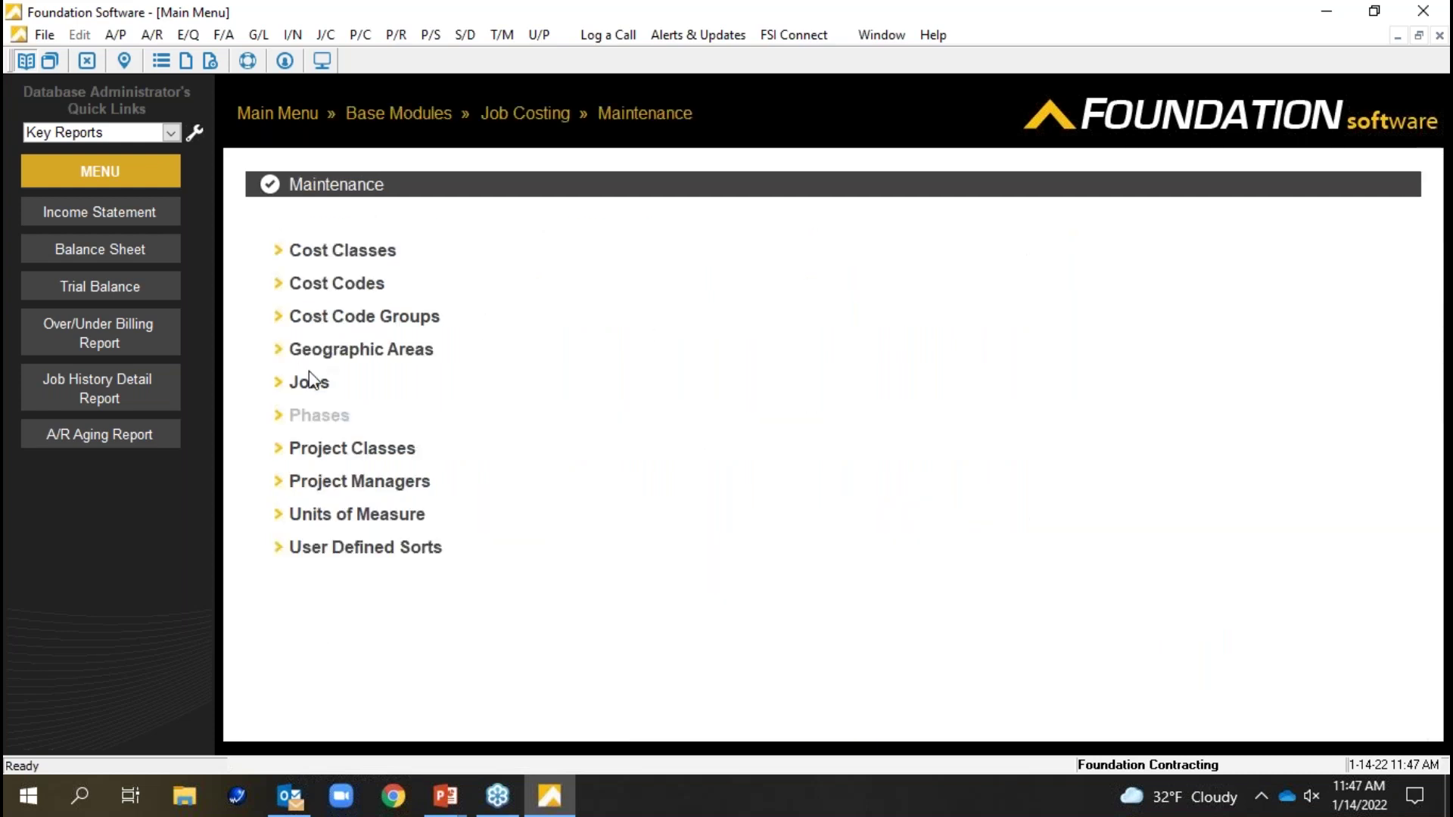
left_click(306, 389)
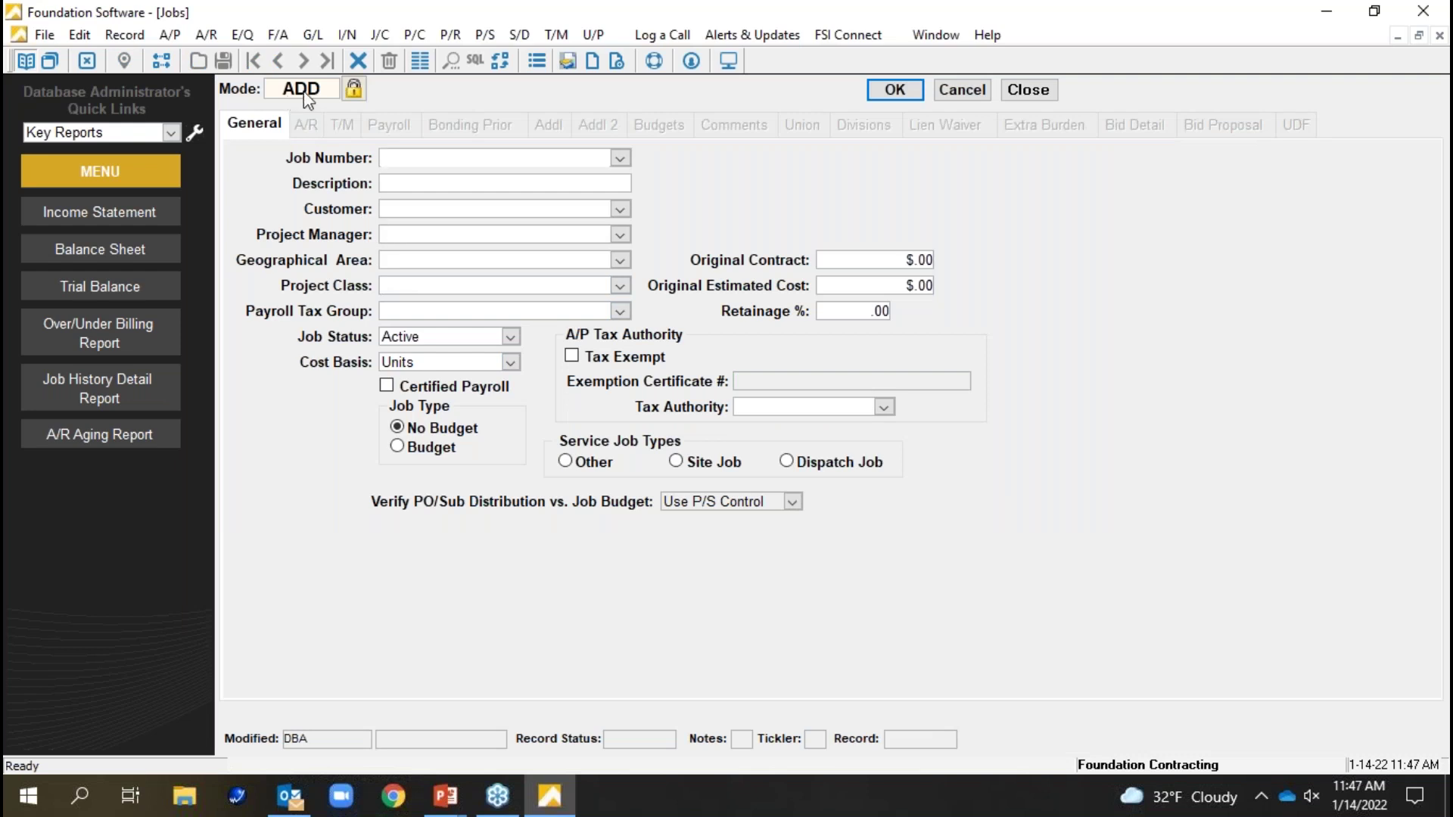
left_click(307, 91)
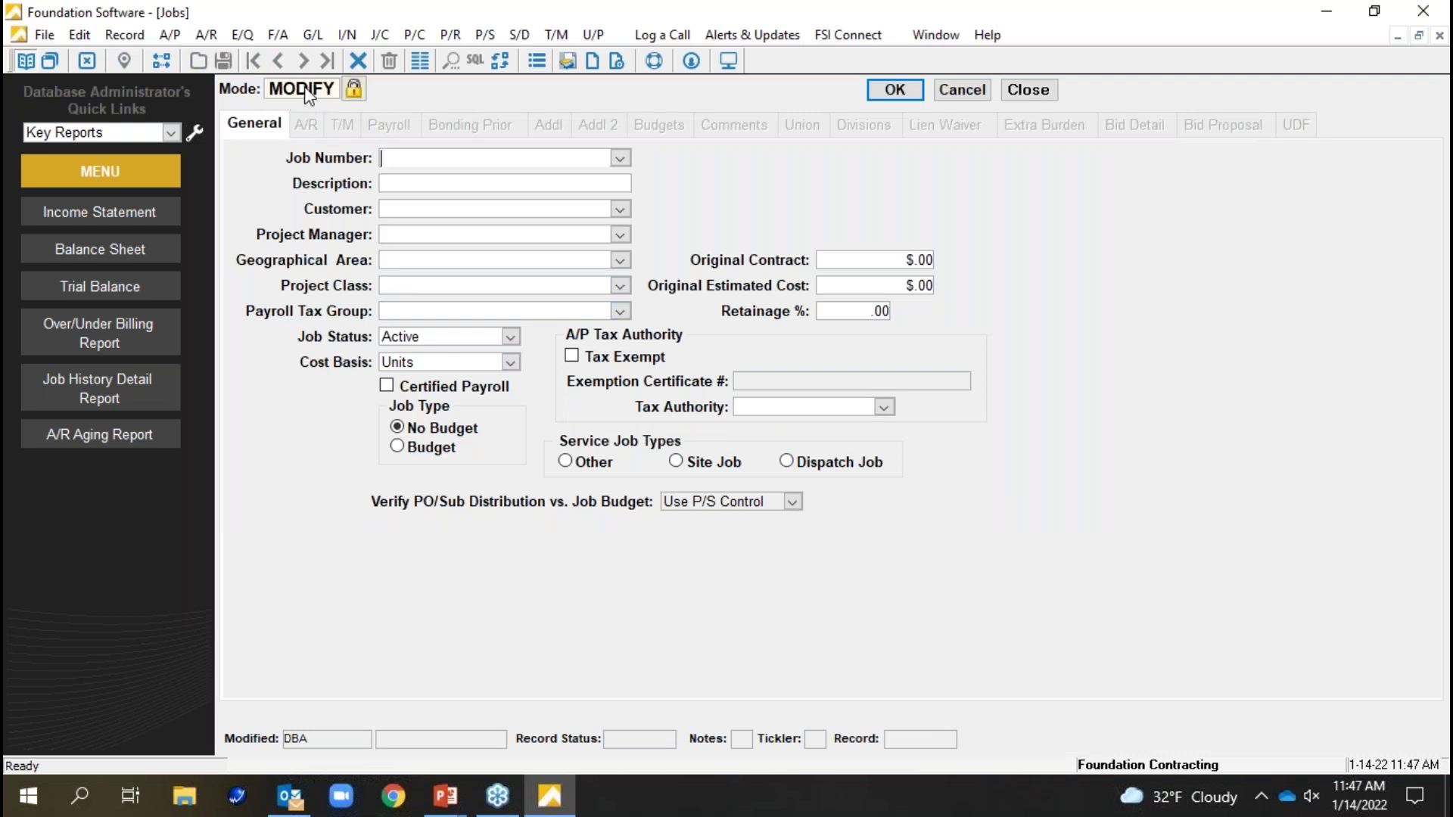
left_click(620, 158)
left_click(600, 219)
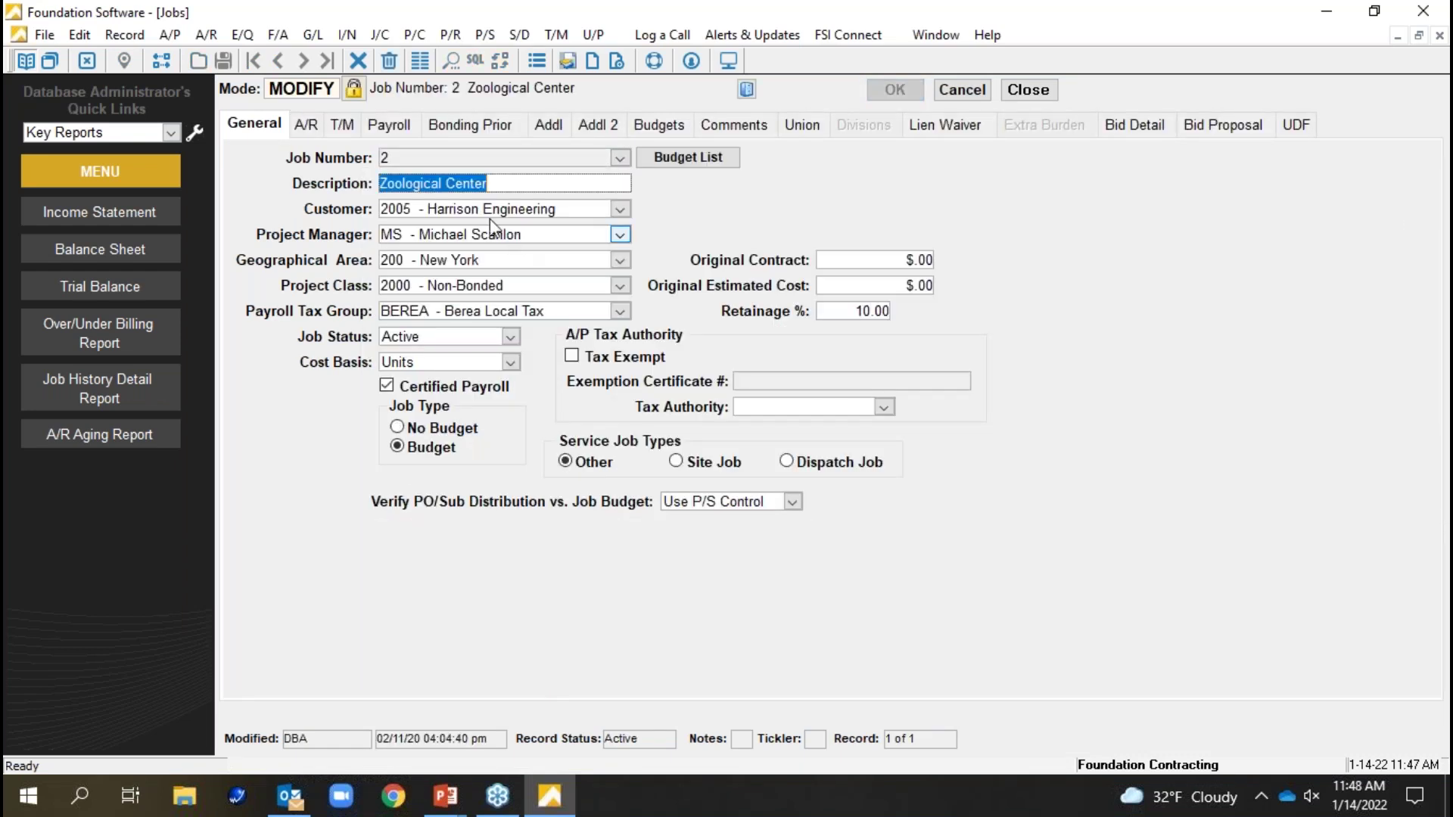
- Examine the job's general fields for customer, project manager, geographical area and project class
key("Tab")
key("Tab")
key("Tab")
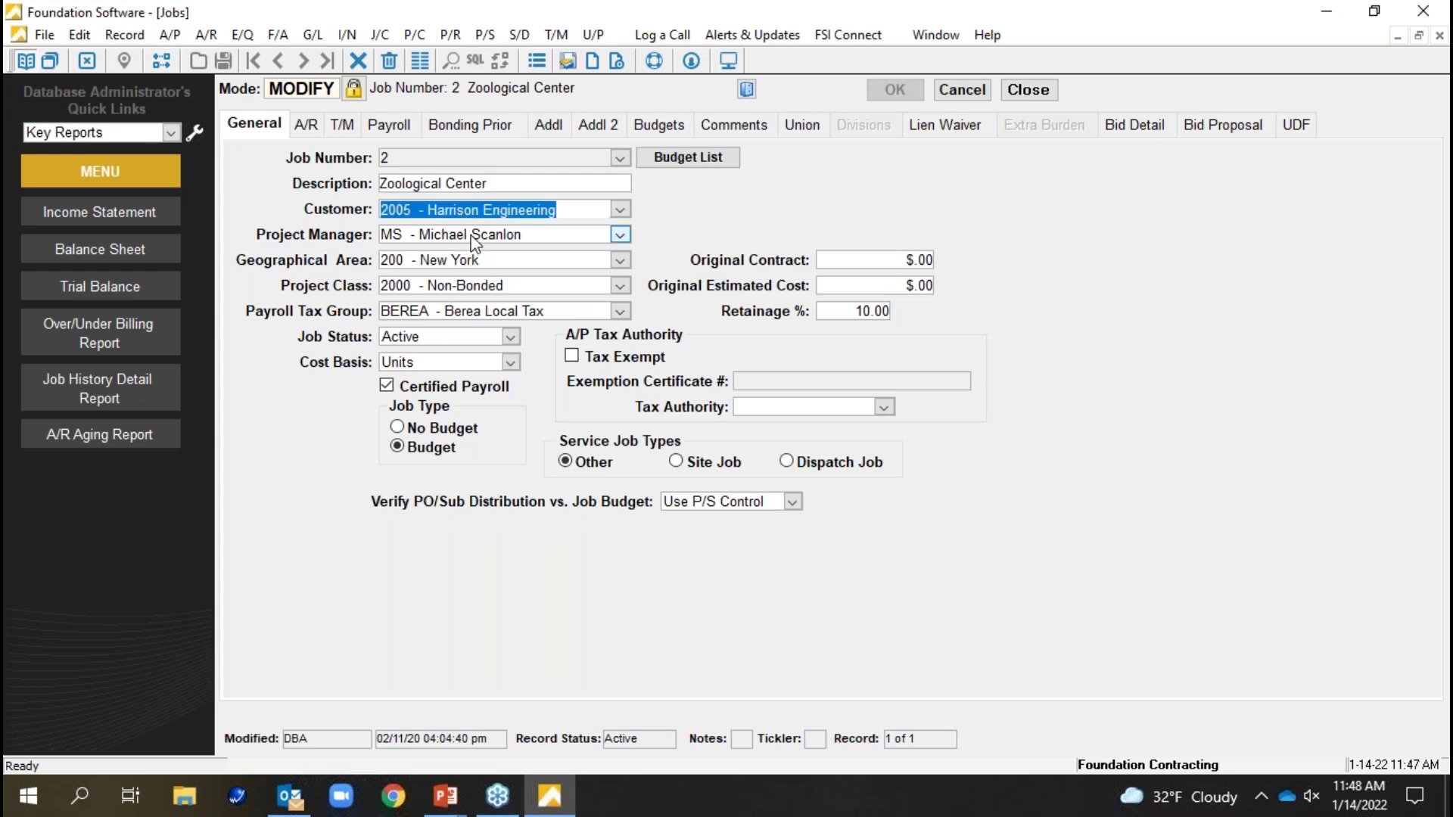
key("Tab")
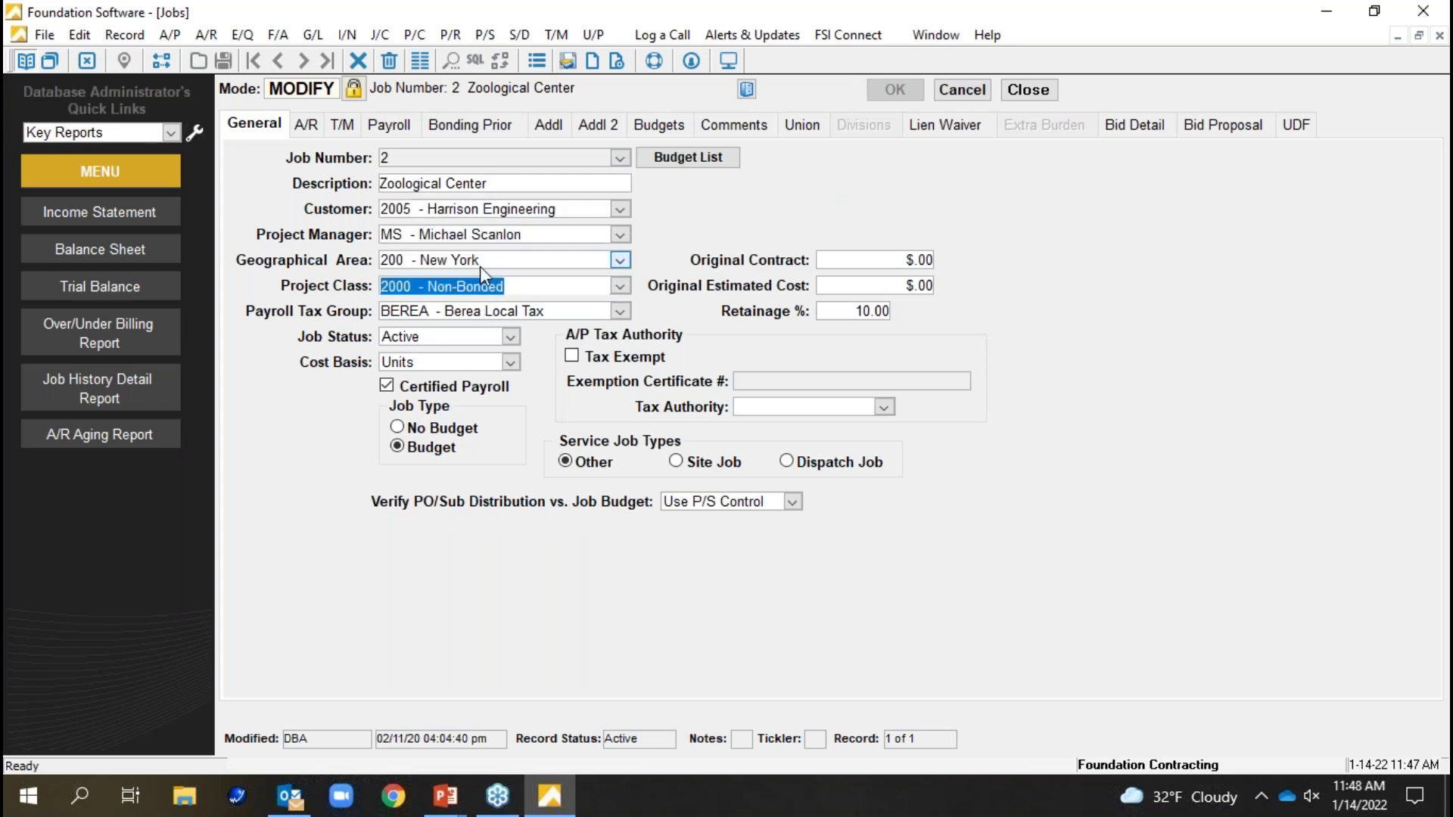
key("shift+Tab")
key("shift+Tab")
key("shift+Tab")
key("shift+Tab")
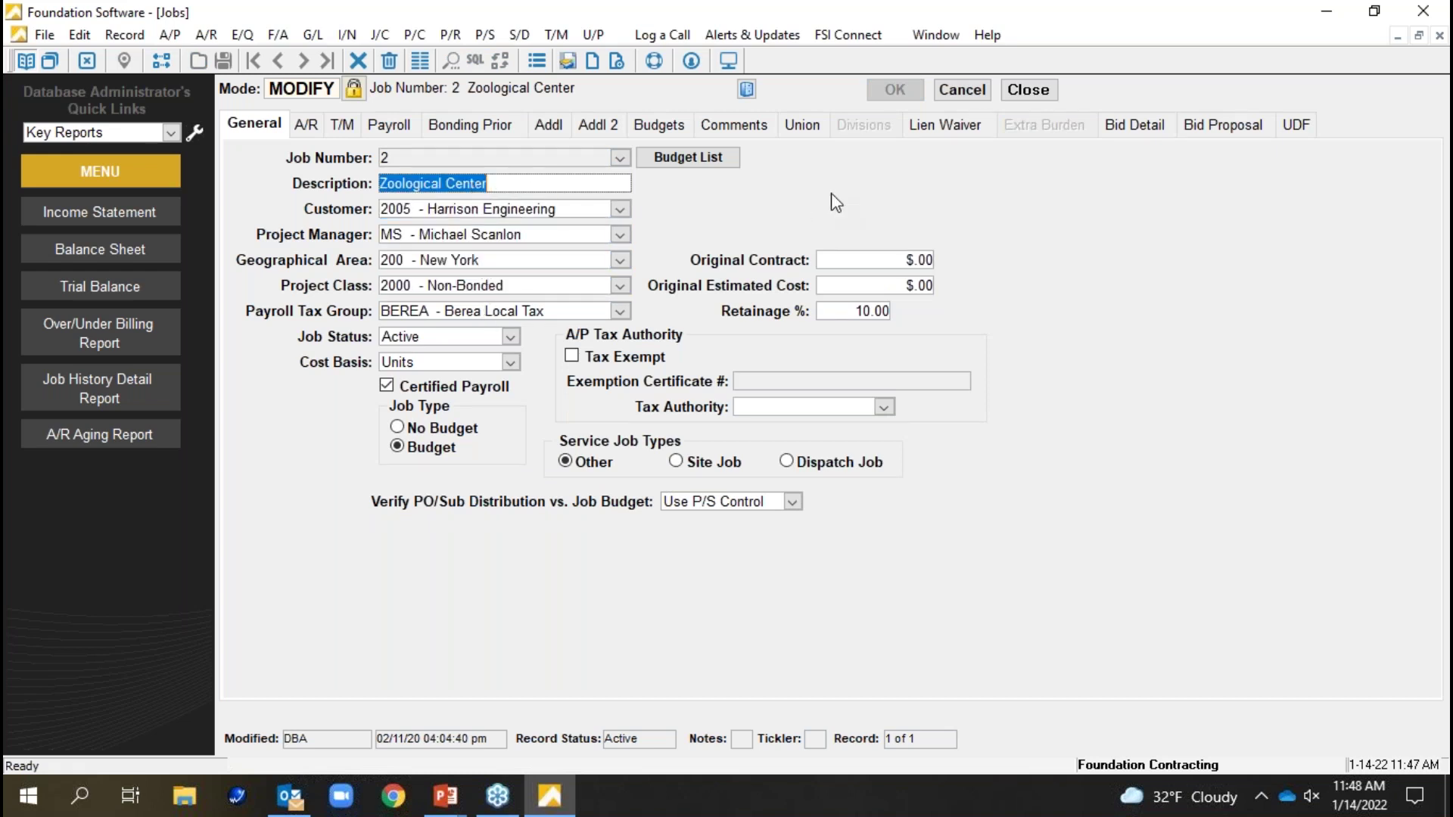
left_click(951, 92)
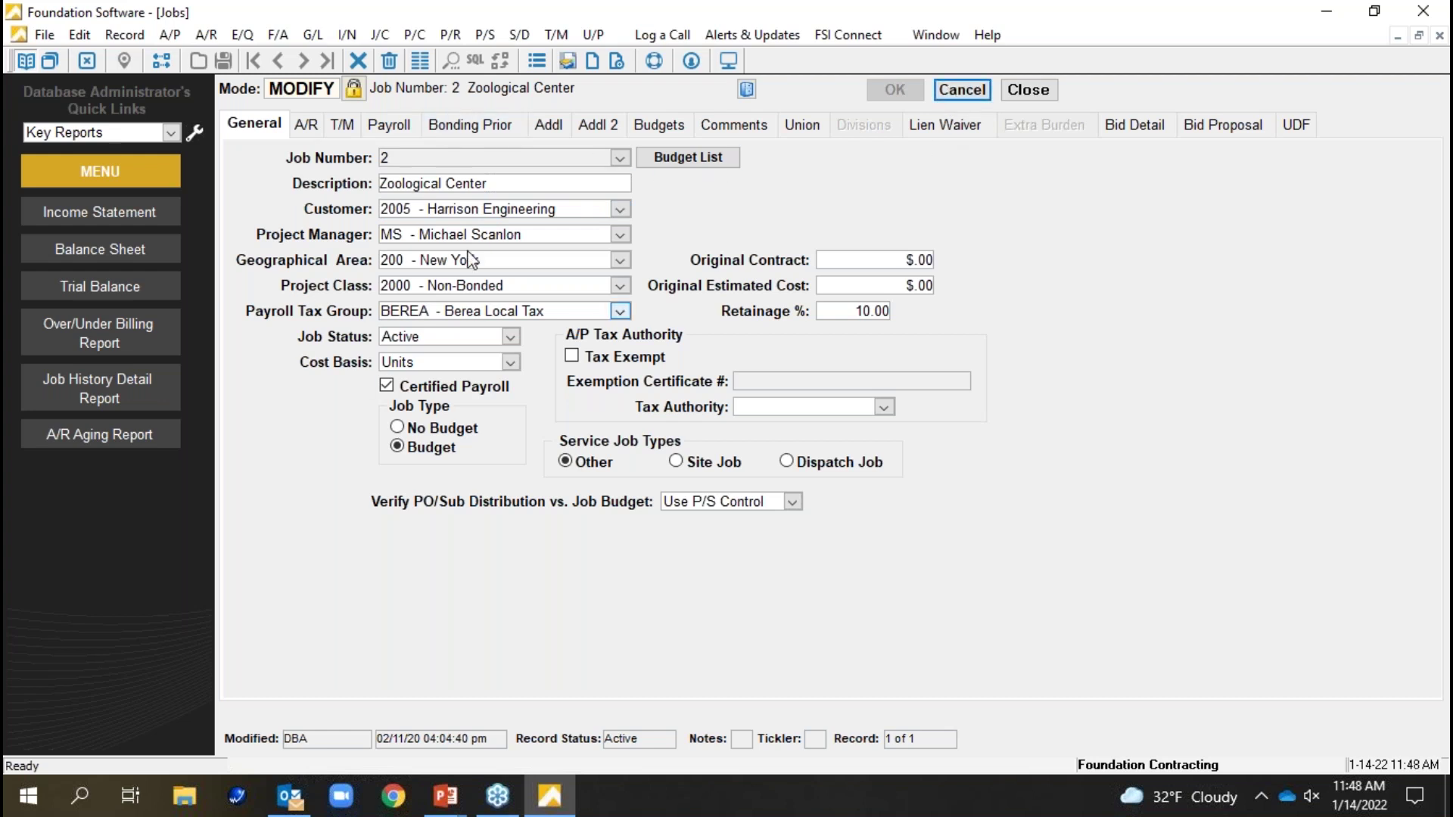
- Set the job's user-defined Job Type to Under $100,000, and close the job record without saving the changes
left_click(1307, 135)
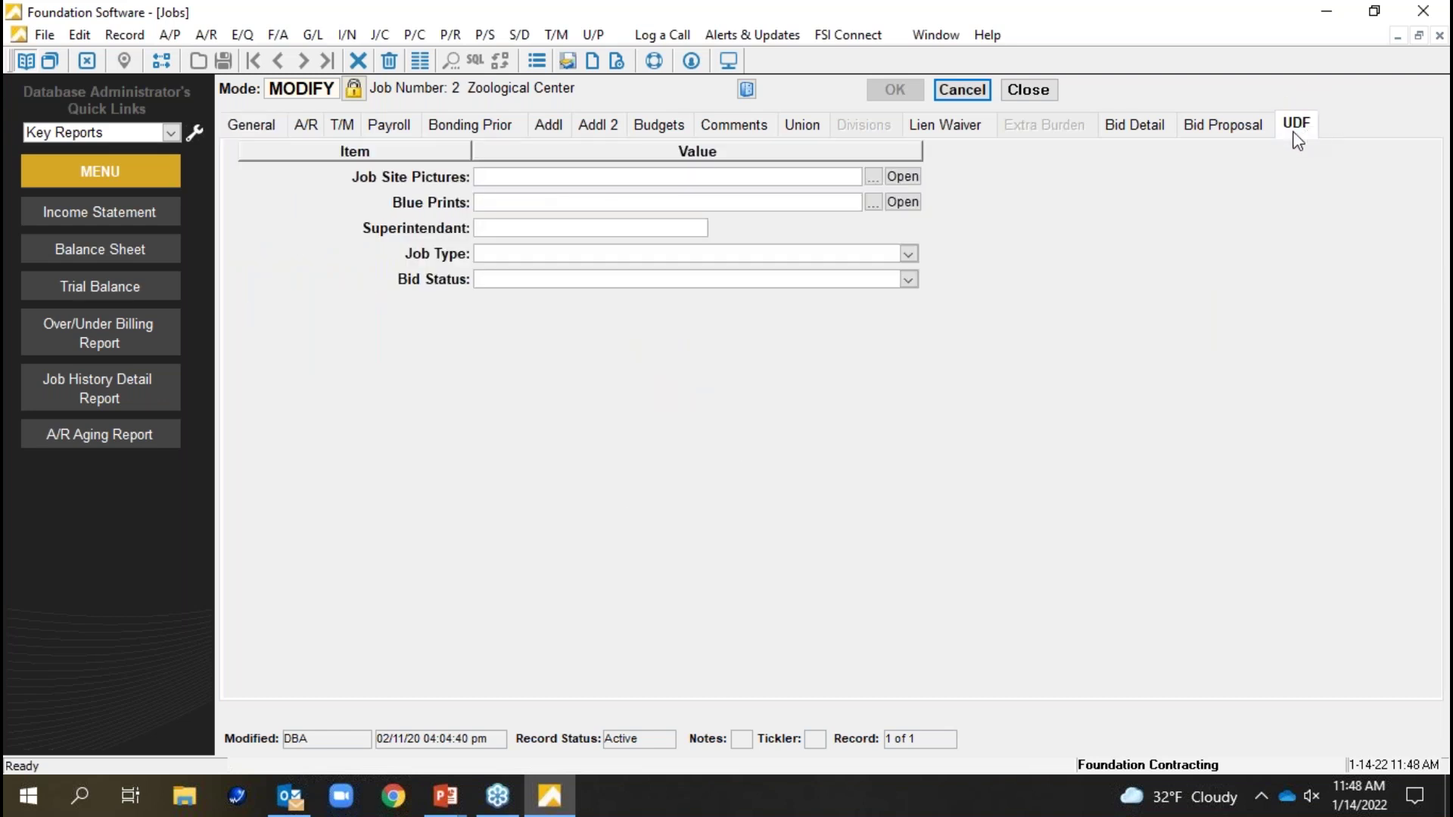
left_click(528, 227)
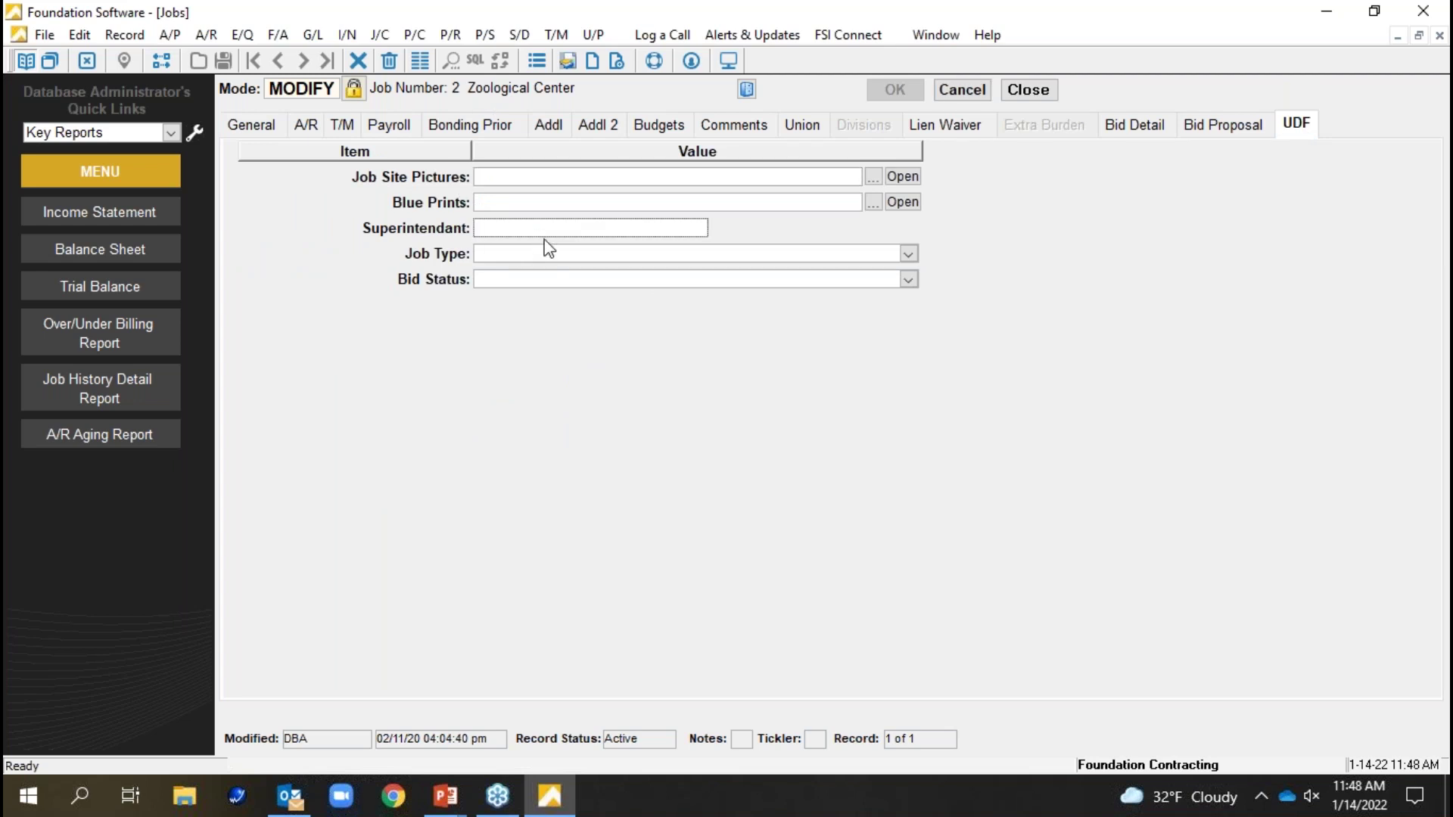
left_click(909, 254)
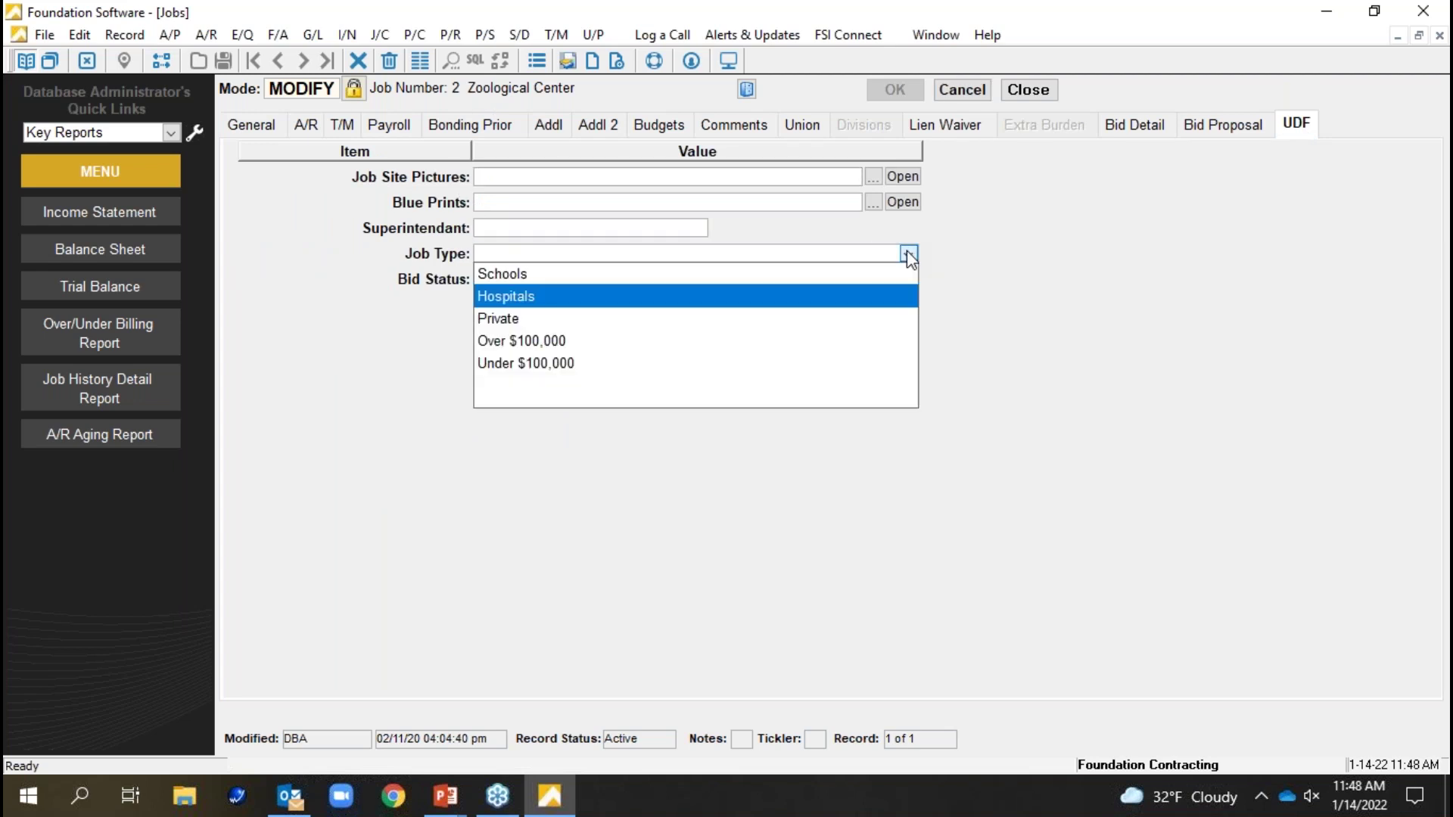
left_click(597, 365)
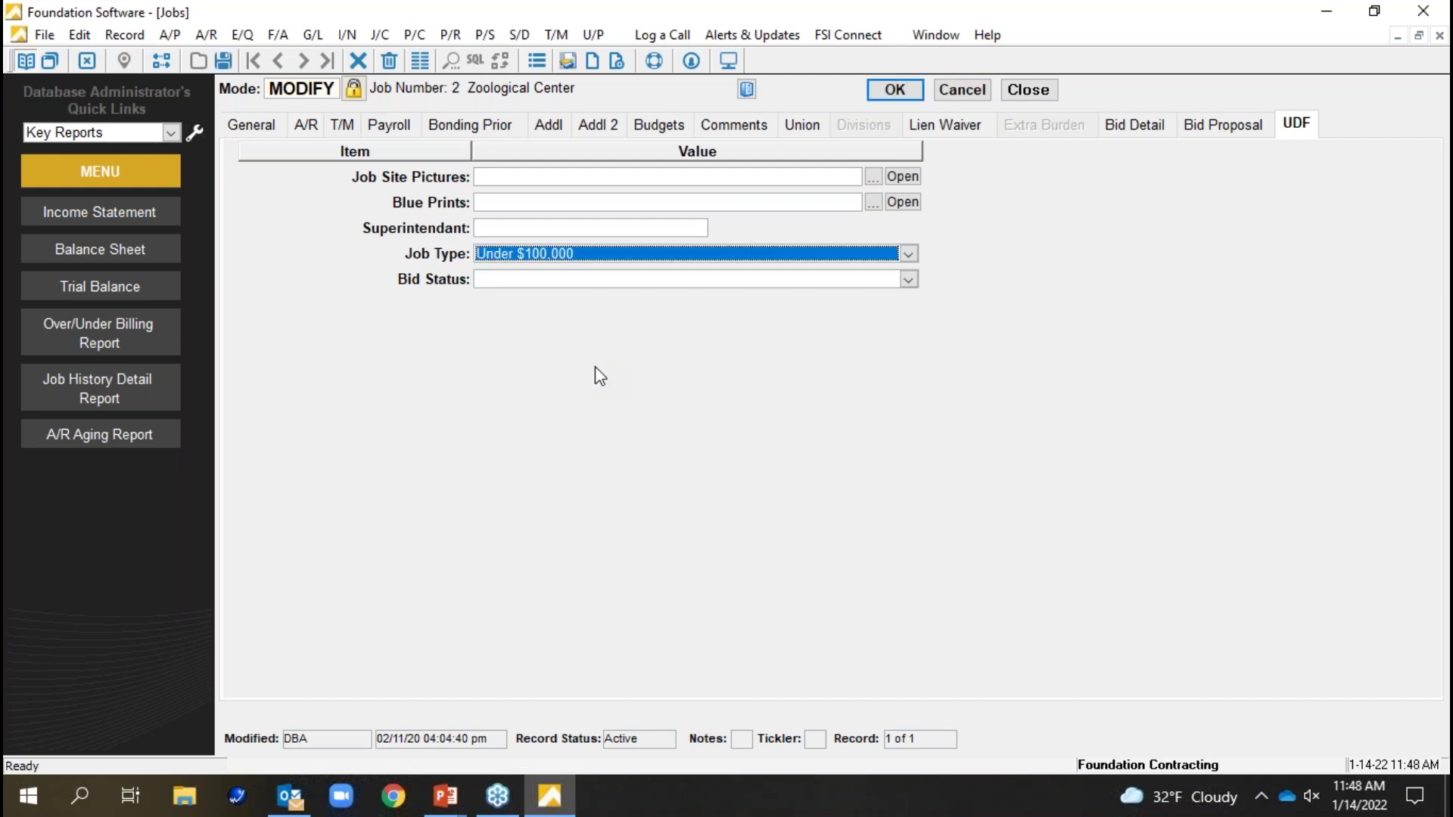
left_click(255, 129)
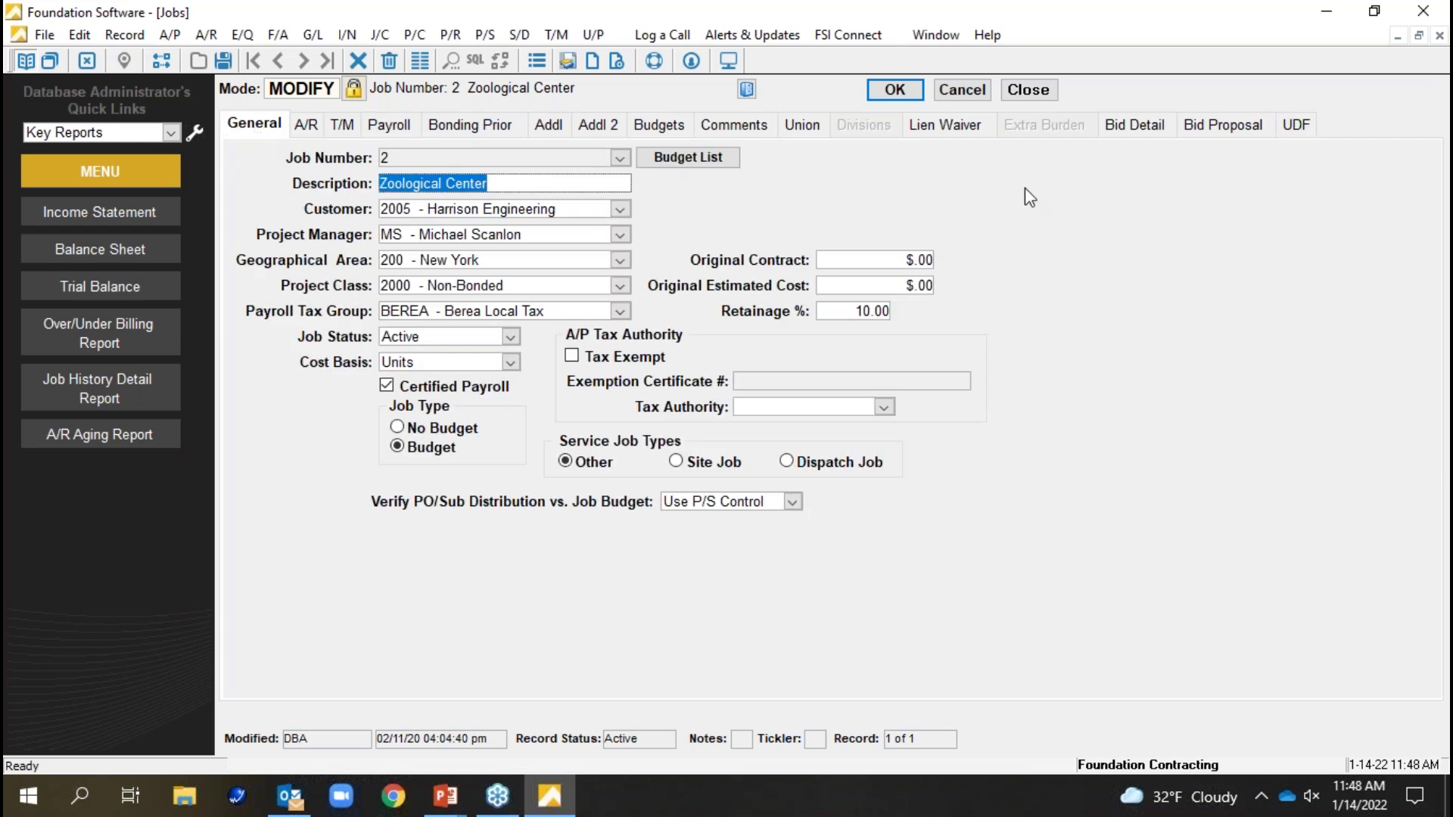
left_click(1039, 97)
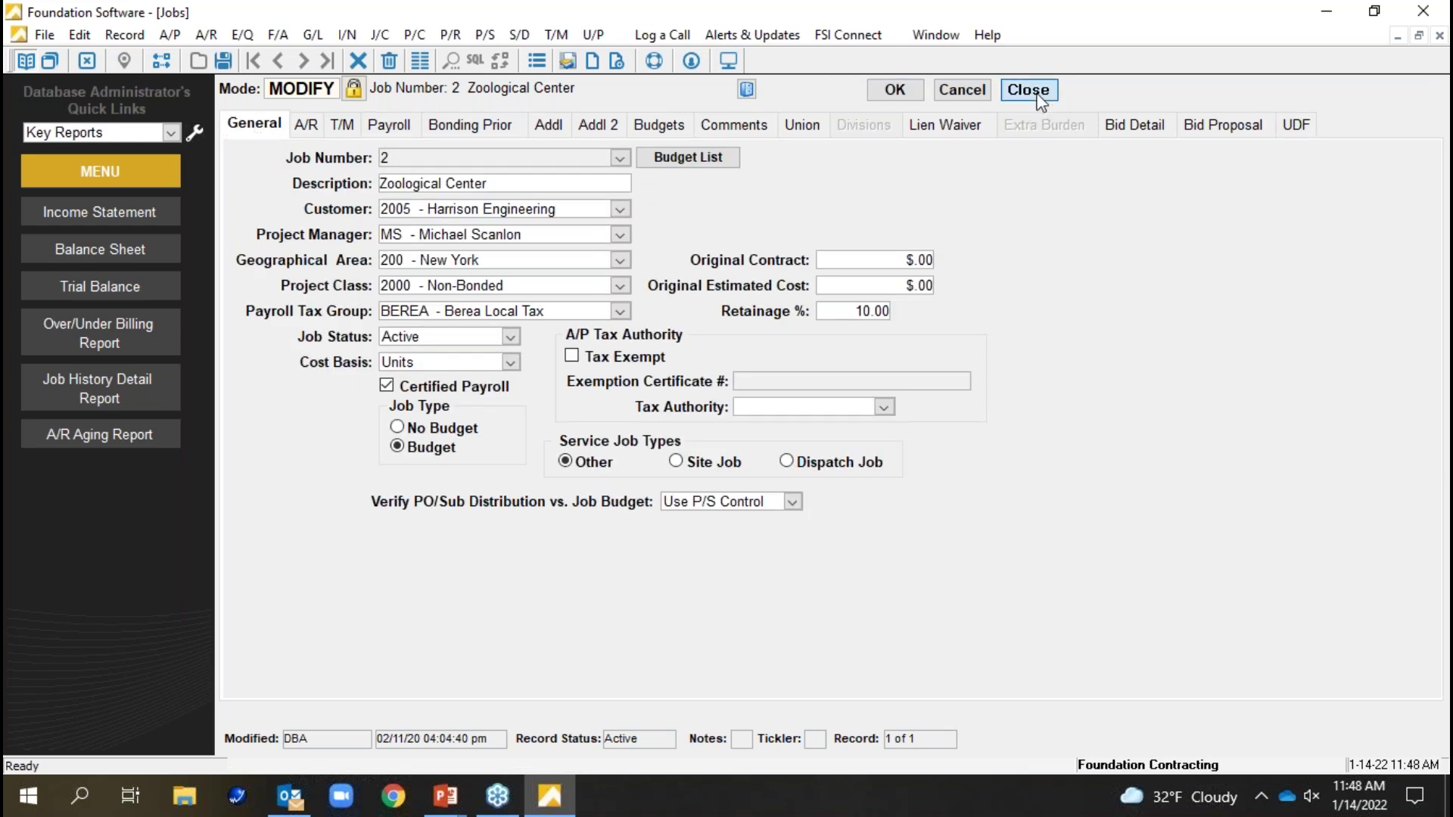
left_click(1039, 92)
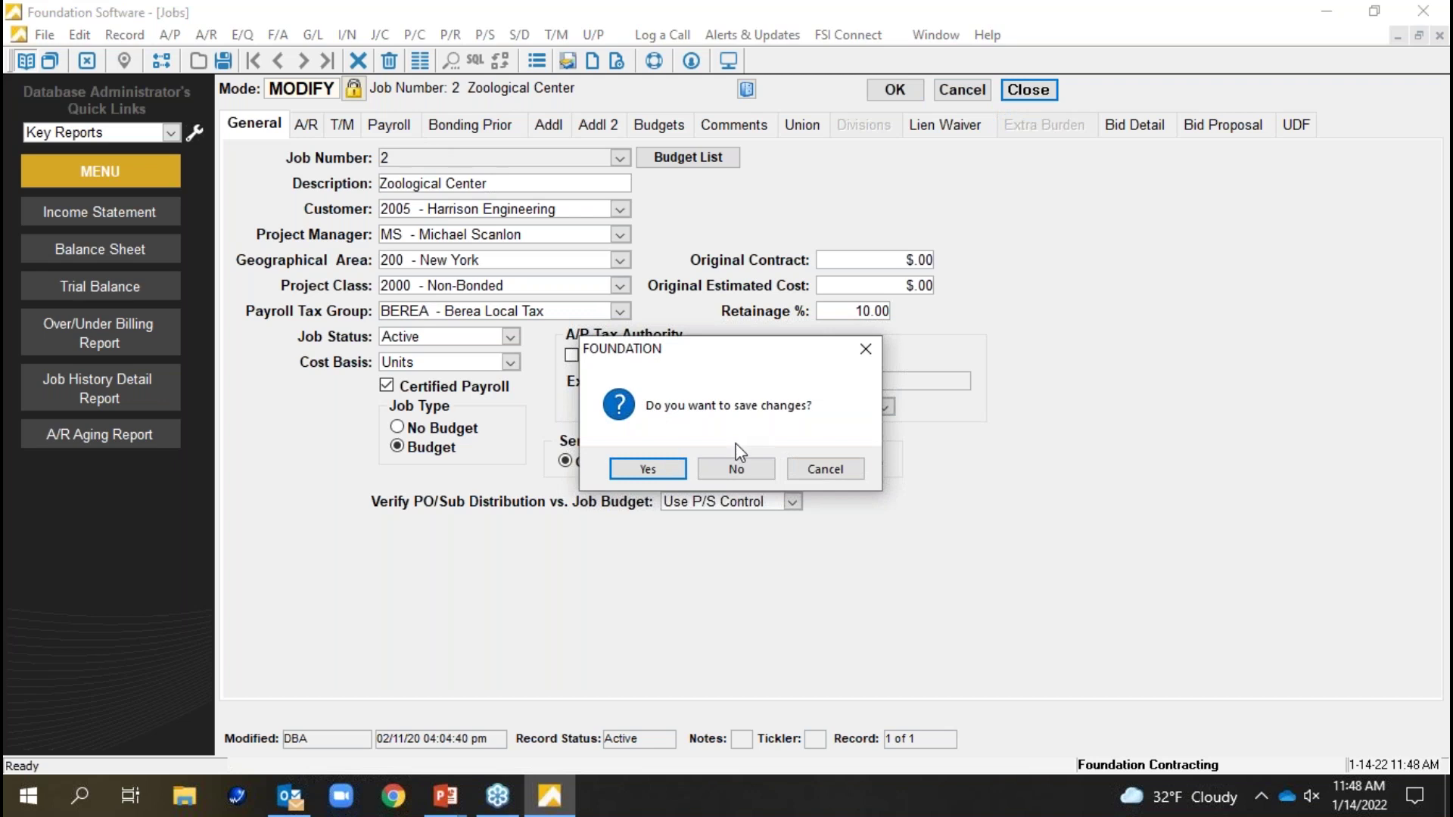
left_click(722, 469)
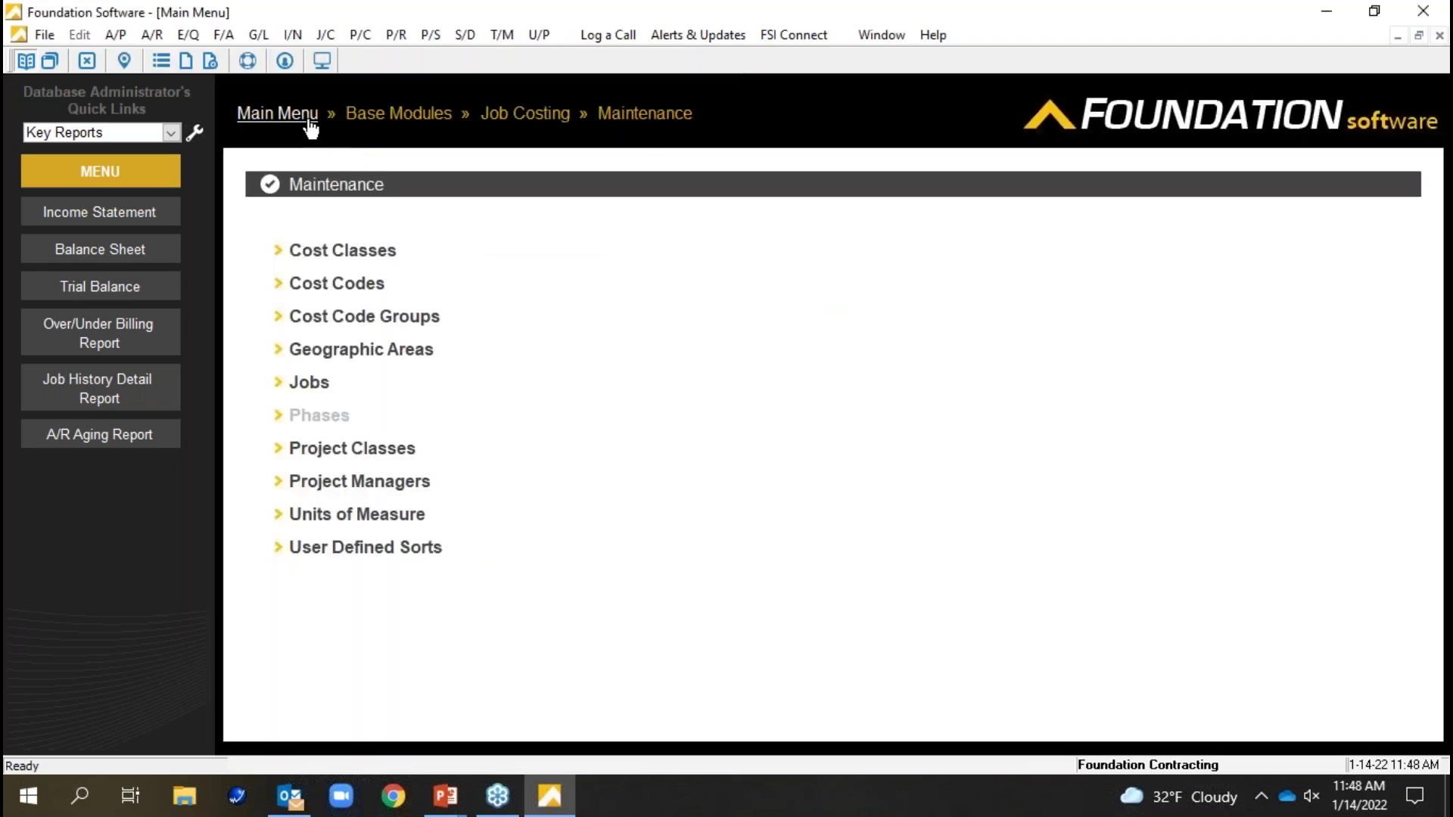
- Open User Defined Fields among the other System tools and choose the Jobs table
left_click(277, 114)
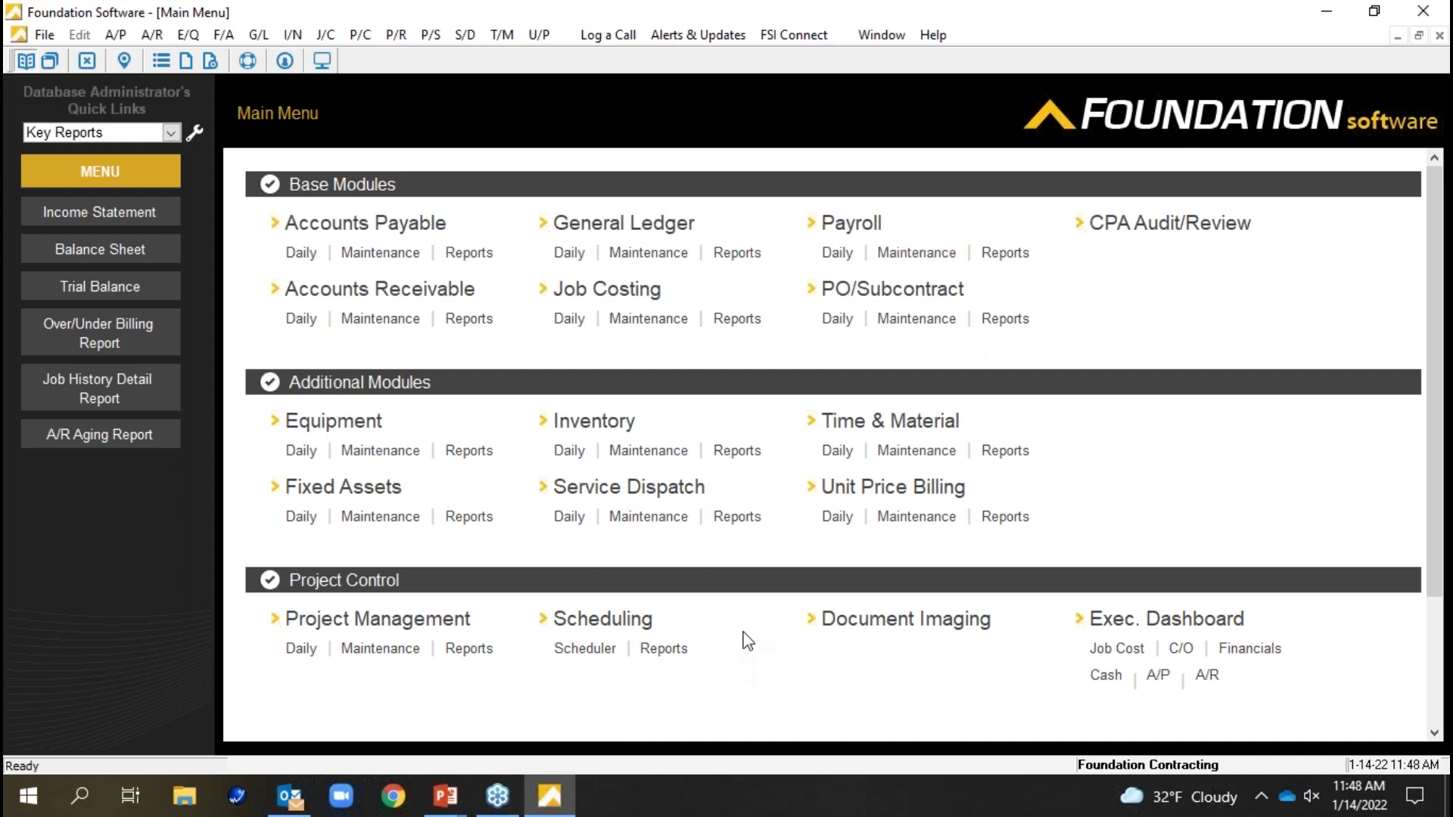
scroll(750, 598, "down", 3)
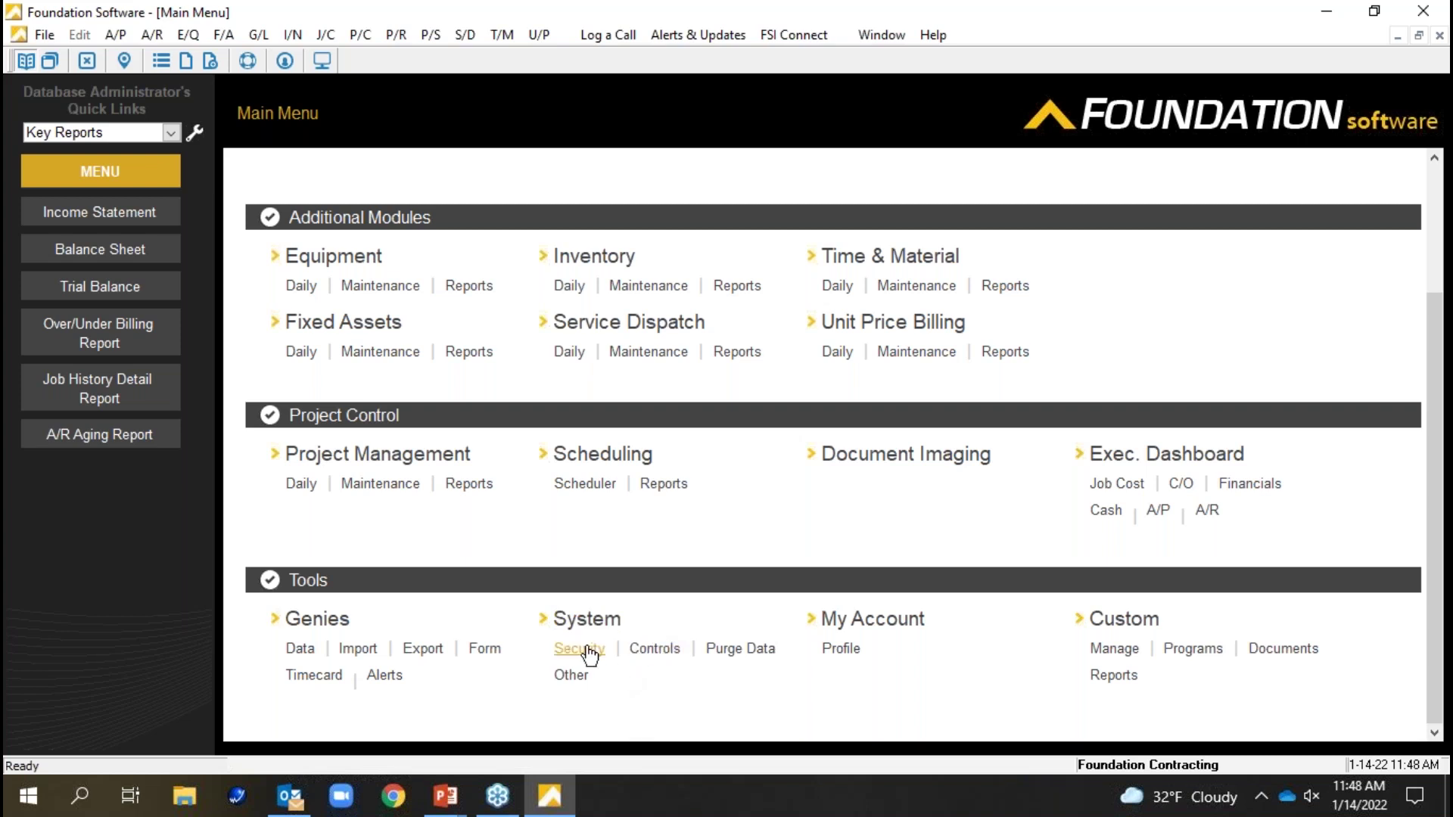
left_click(571, 676)
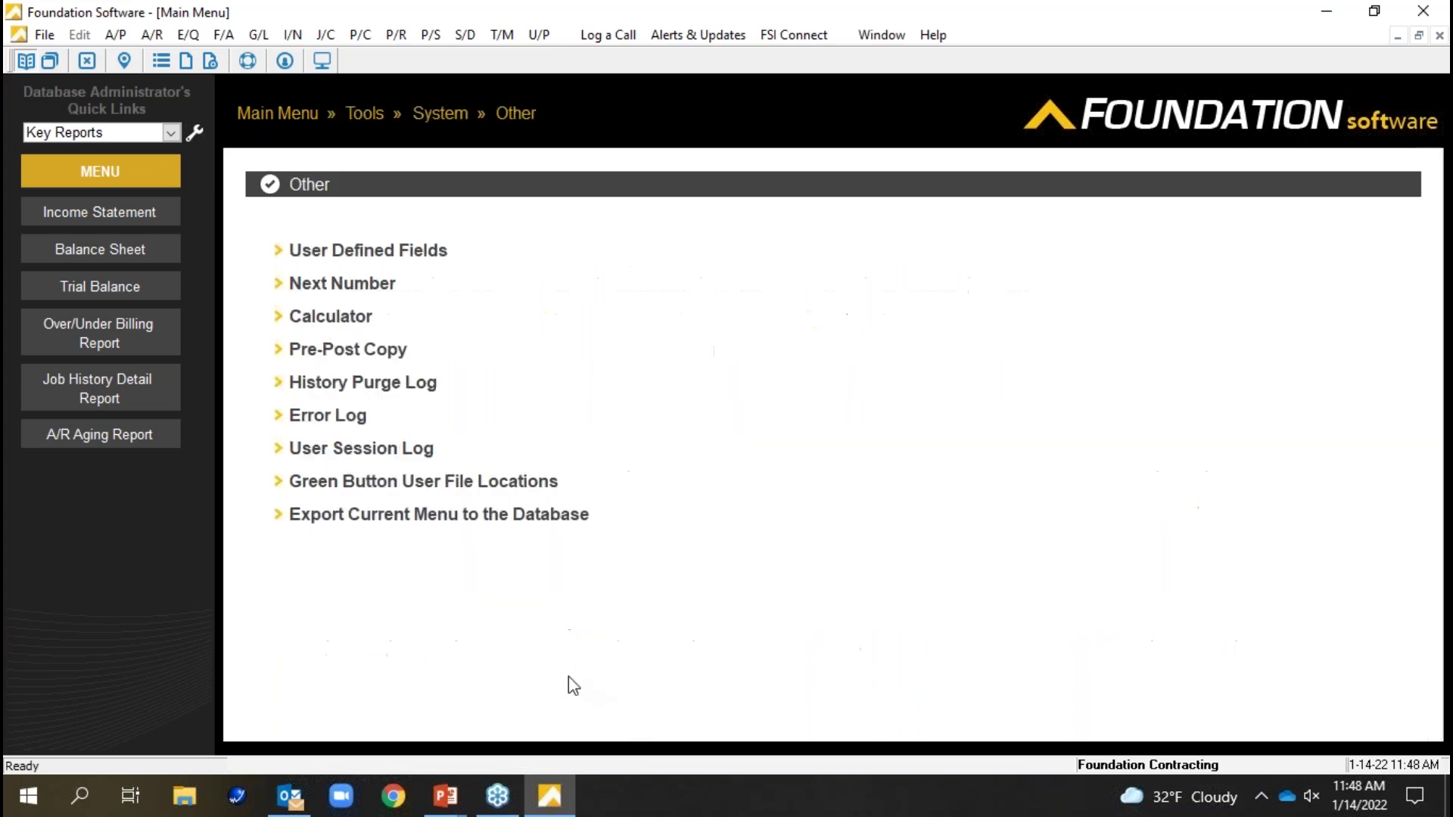
left_click(380, 261)
left_click(791, 240)
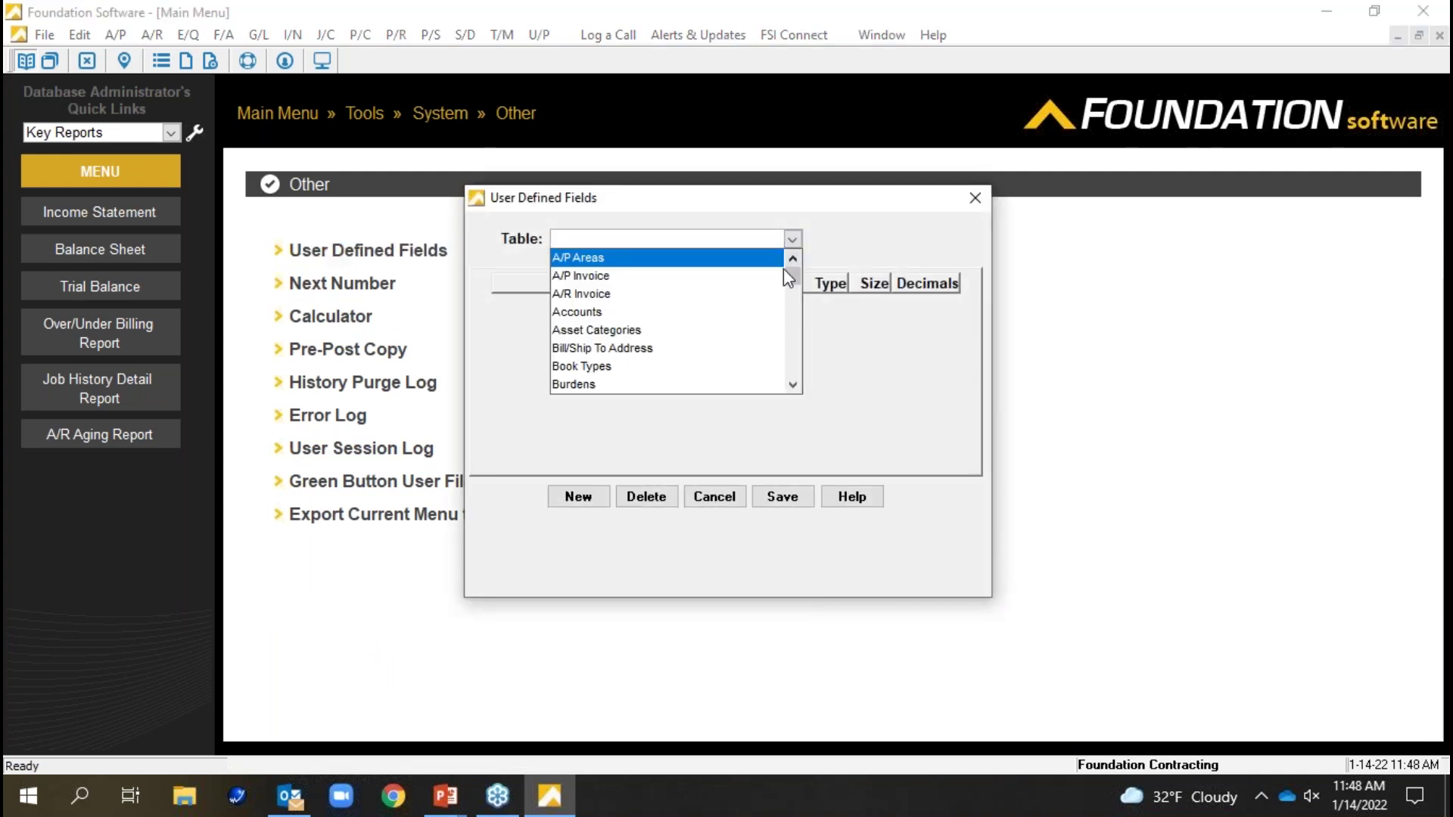
left_click_drag(797, 278, 806, 316)
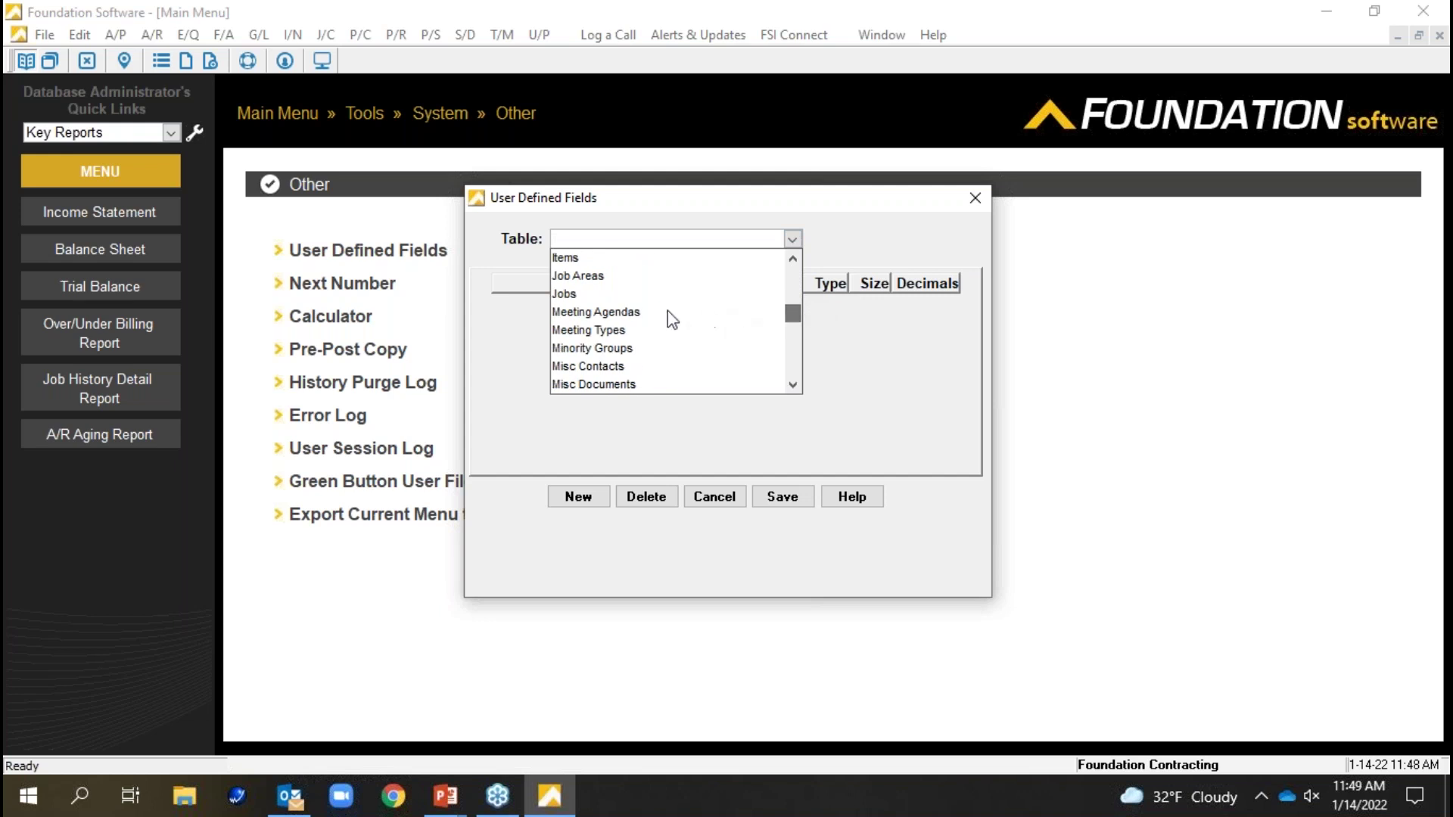
left_click(588, 294)
- Add a new user-defined field named Difficulty to the Jobs table with the type Dropdown List
left_click(582, 500)
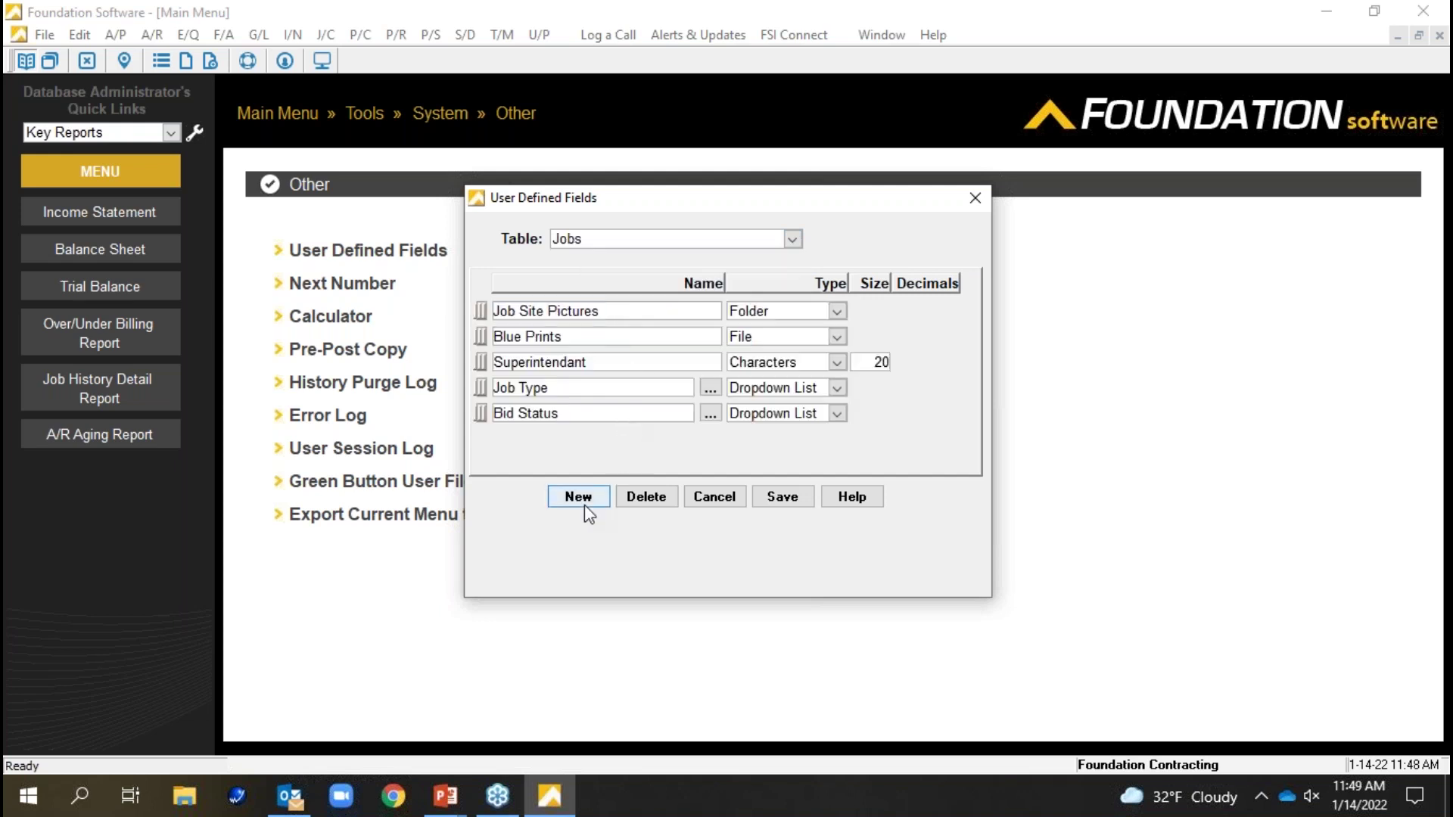
type("Compl")
key("BackSpace")
key("BackSpace")
key("BackSpace")
key("BackSpace")
type("Difficulty")
key("Tab")
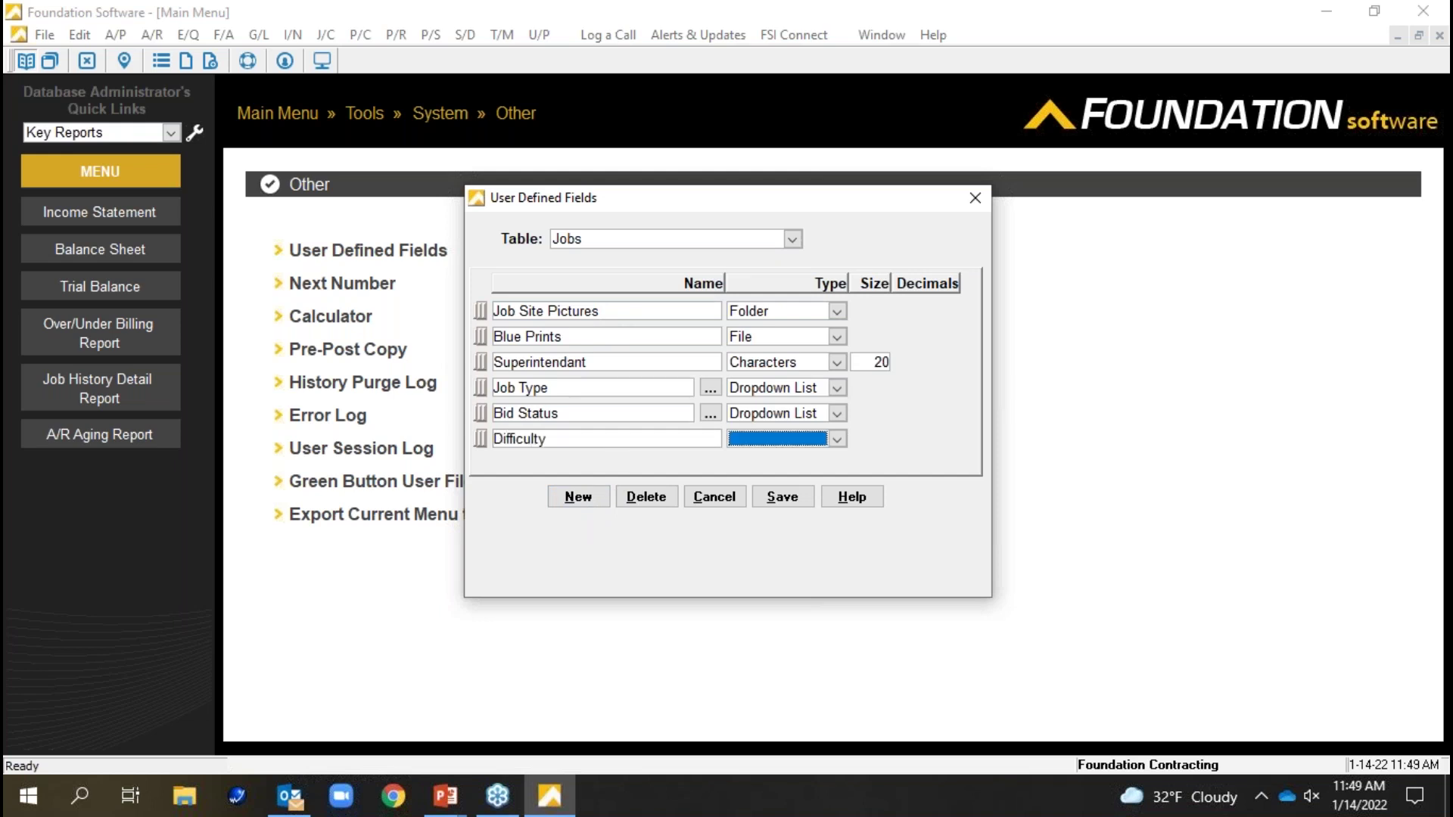
left_click(837, 439)
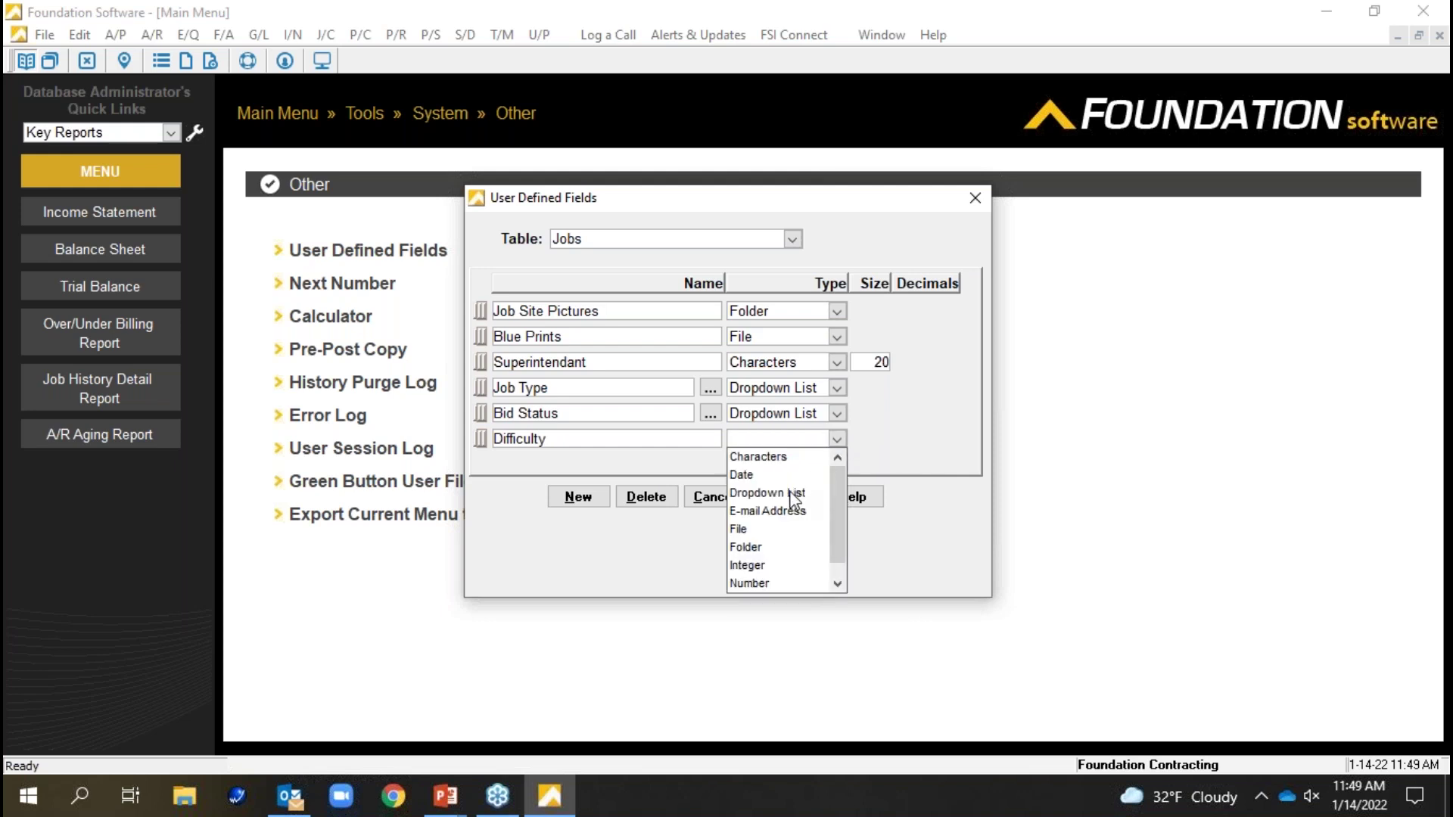
left_click(790, 493)
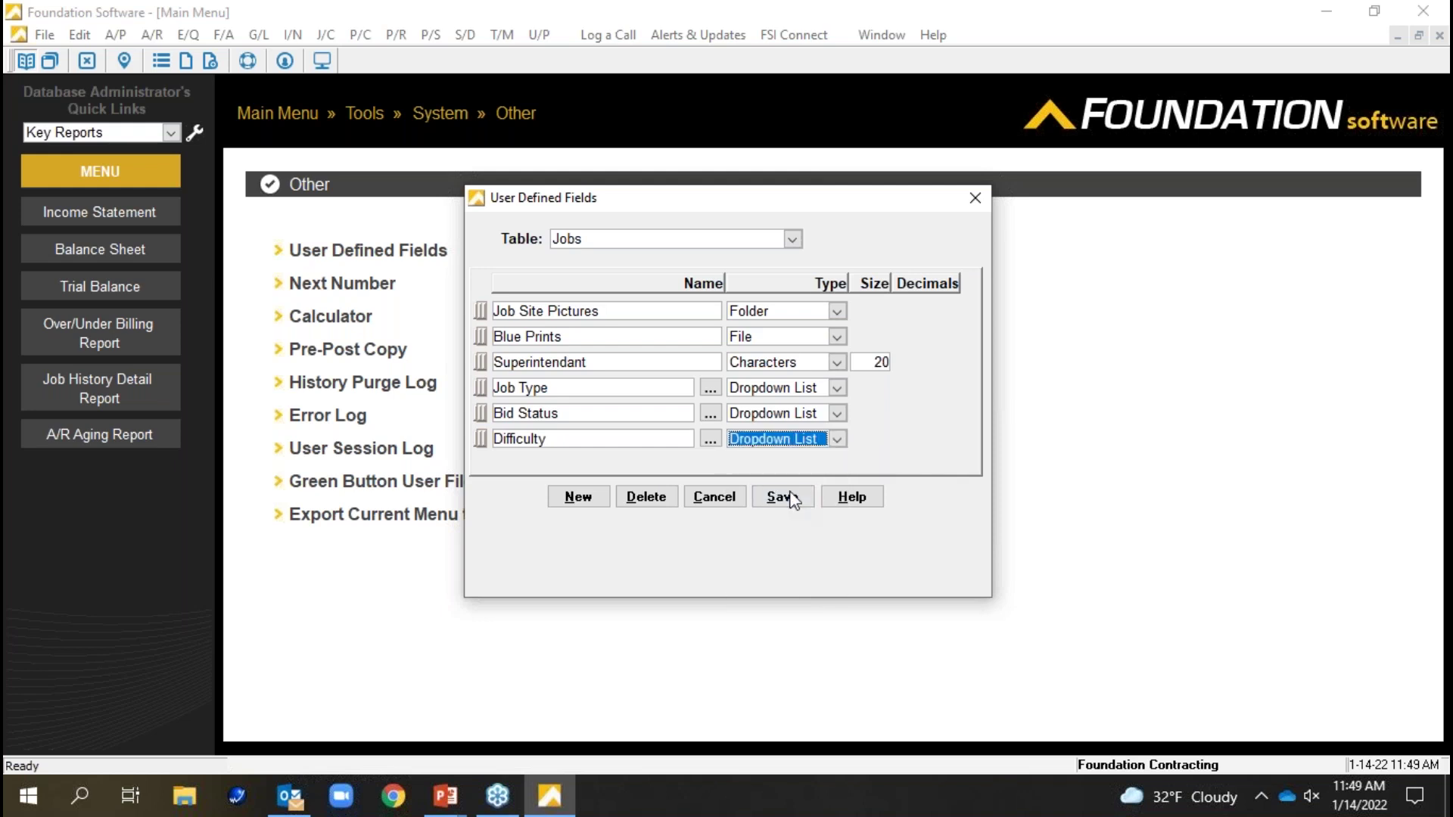
- Define Easy and Hard as the dropdown list items of the Difficulty field and save the user-defined fields
left_click(710, 439)
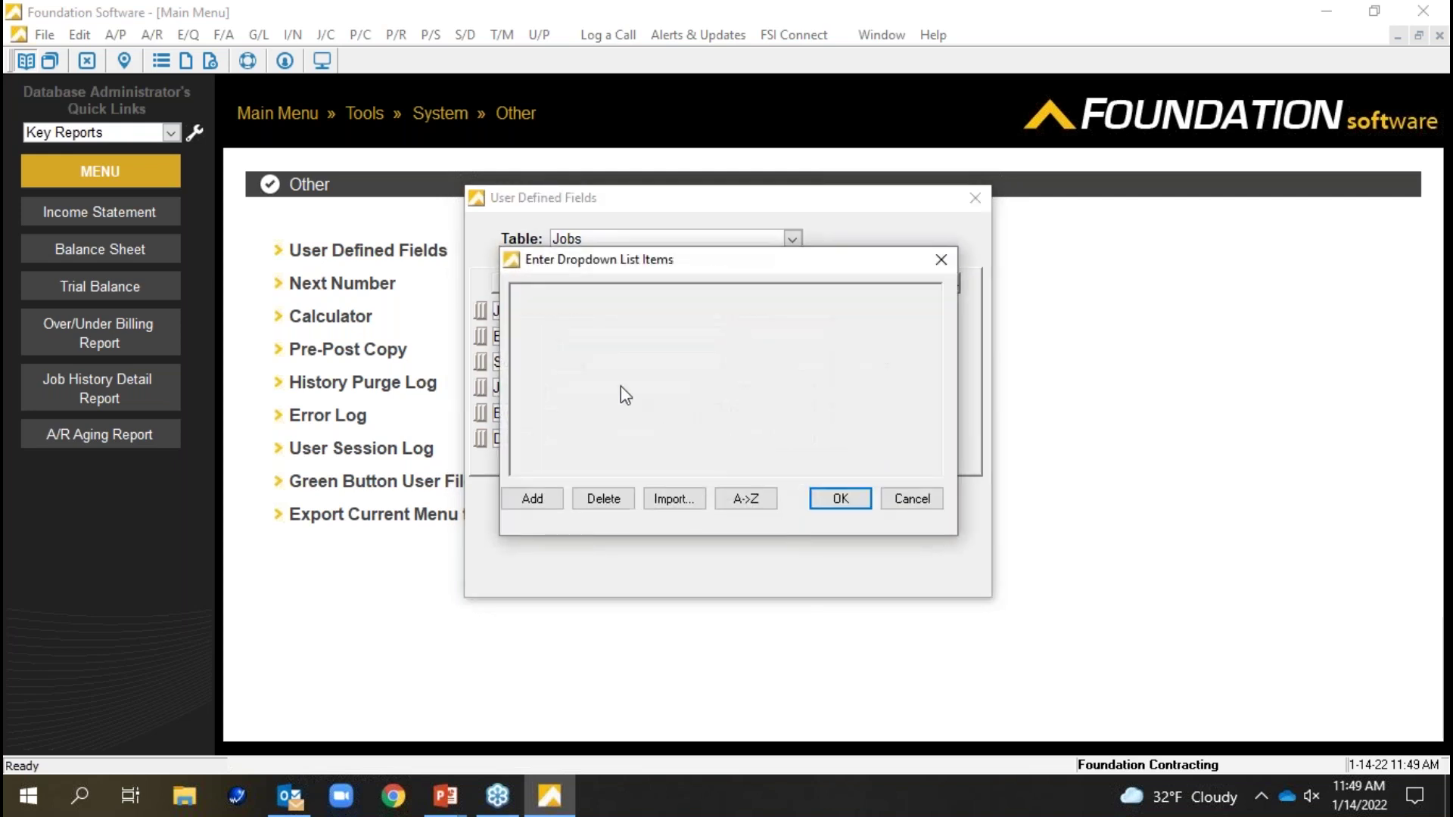
left_click(532, 498)
type("Easy")
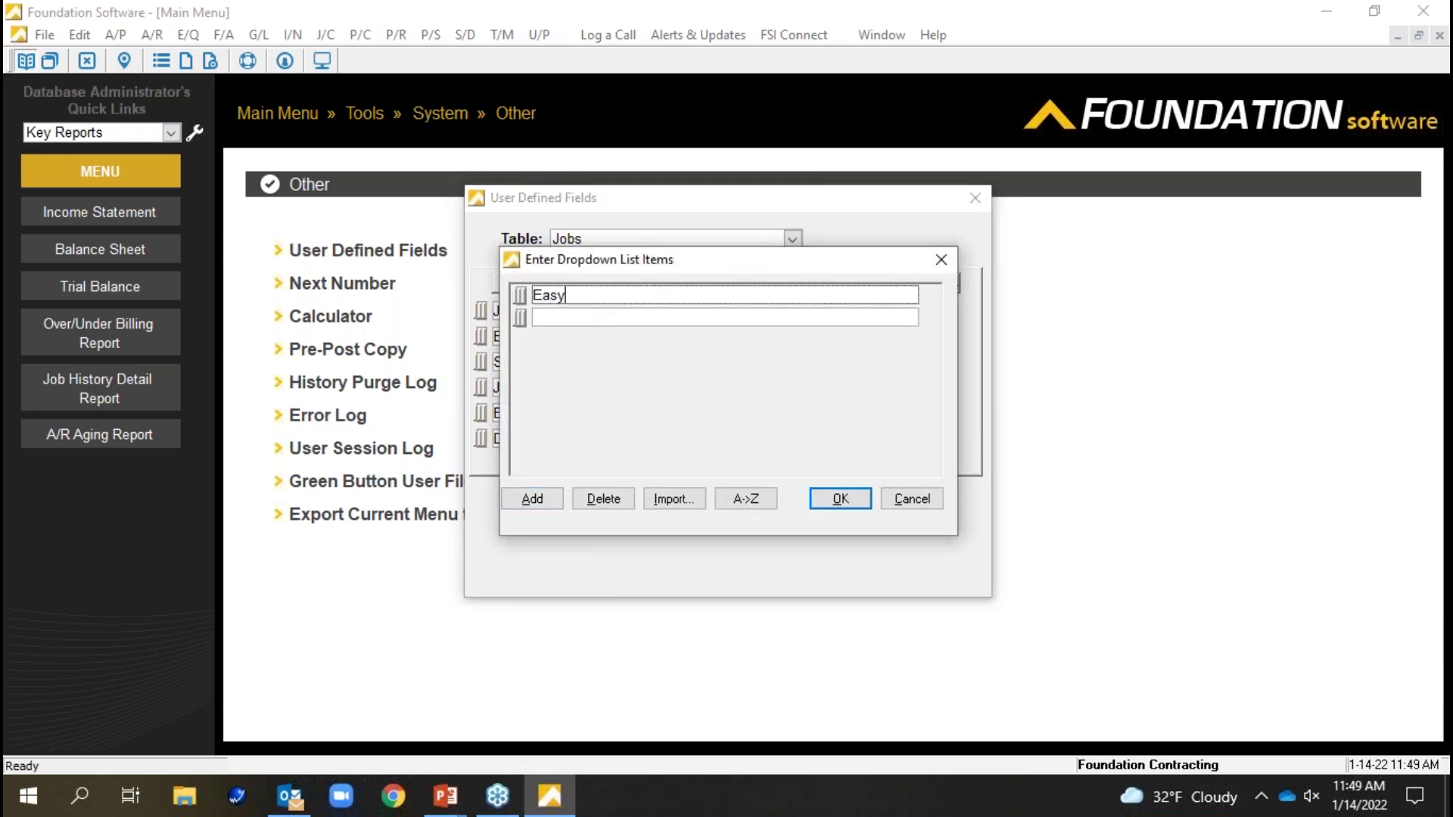
key("Return")
type("Hard")
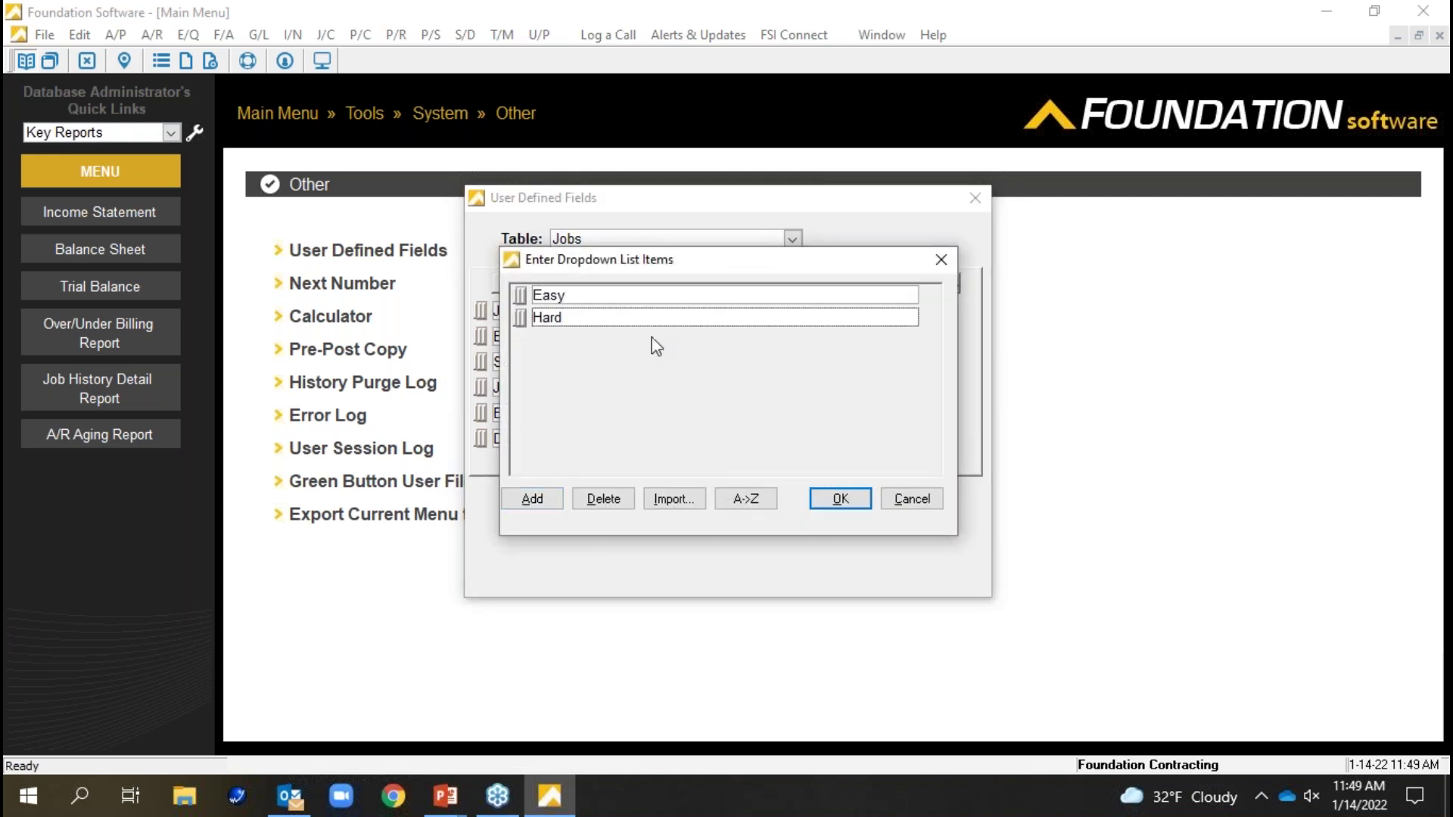
left_click(842, 502)
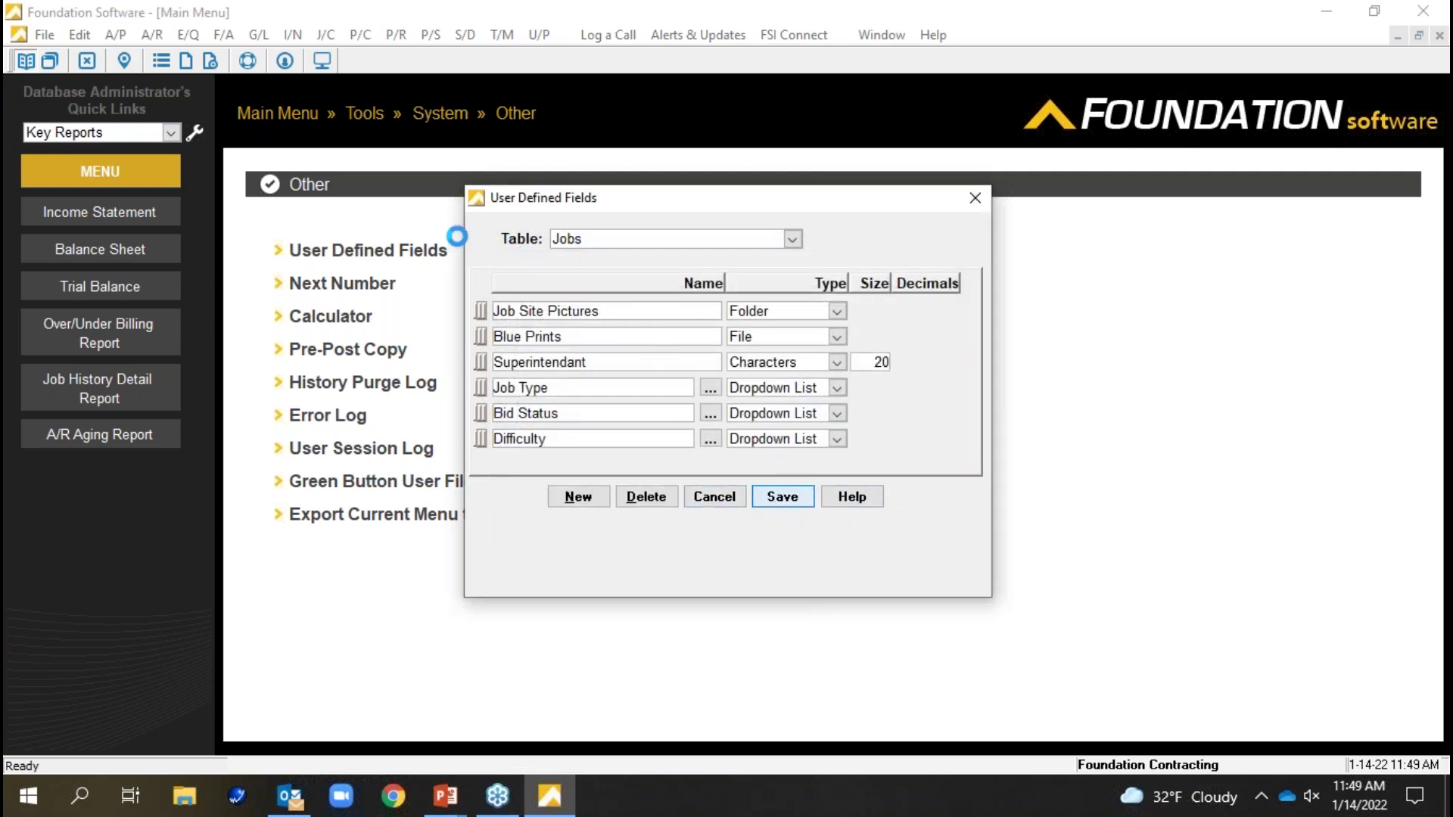
- Return to the main menu, open the DataGenies and start a new Job List genie
left_click(278, 113)
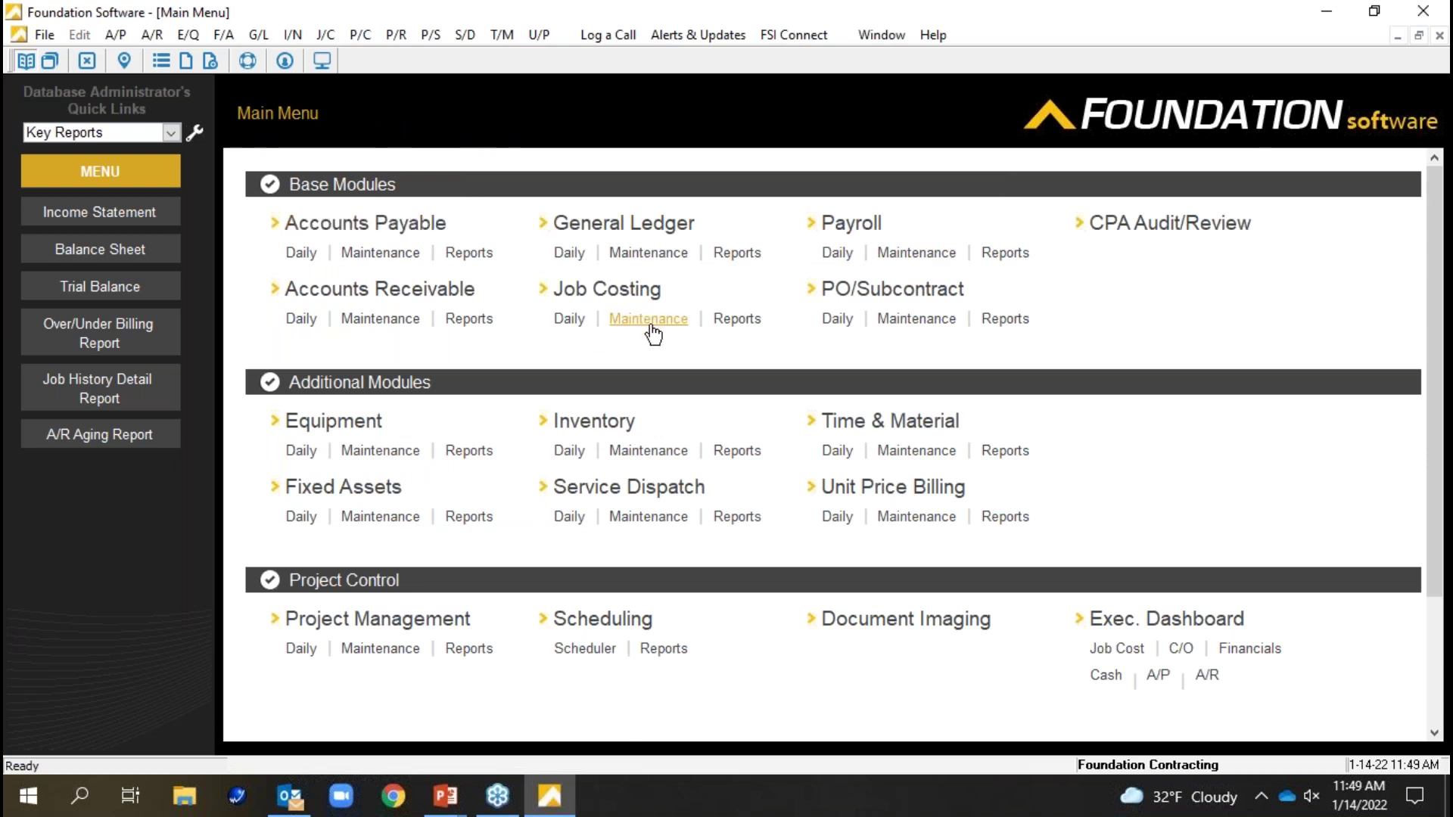
scroll(639, 424, "down", 3)
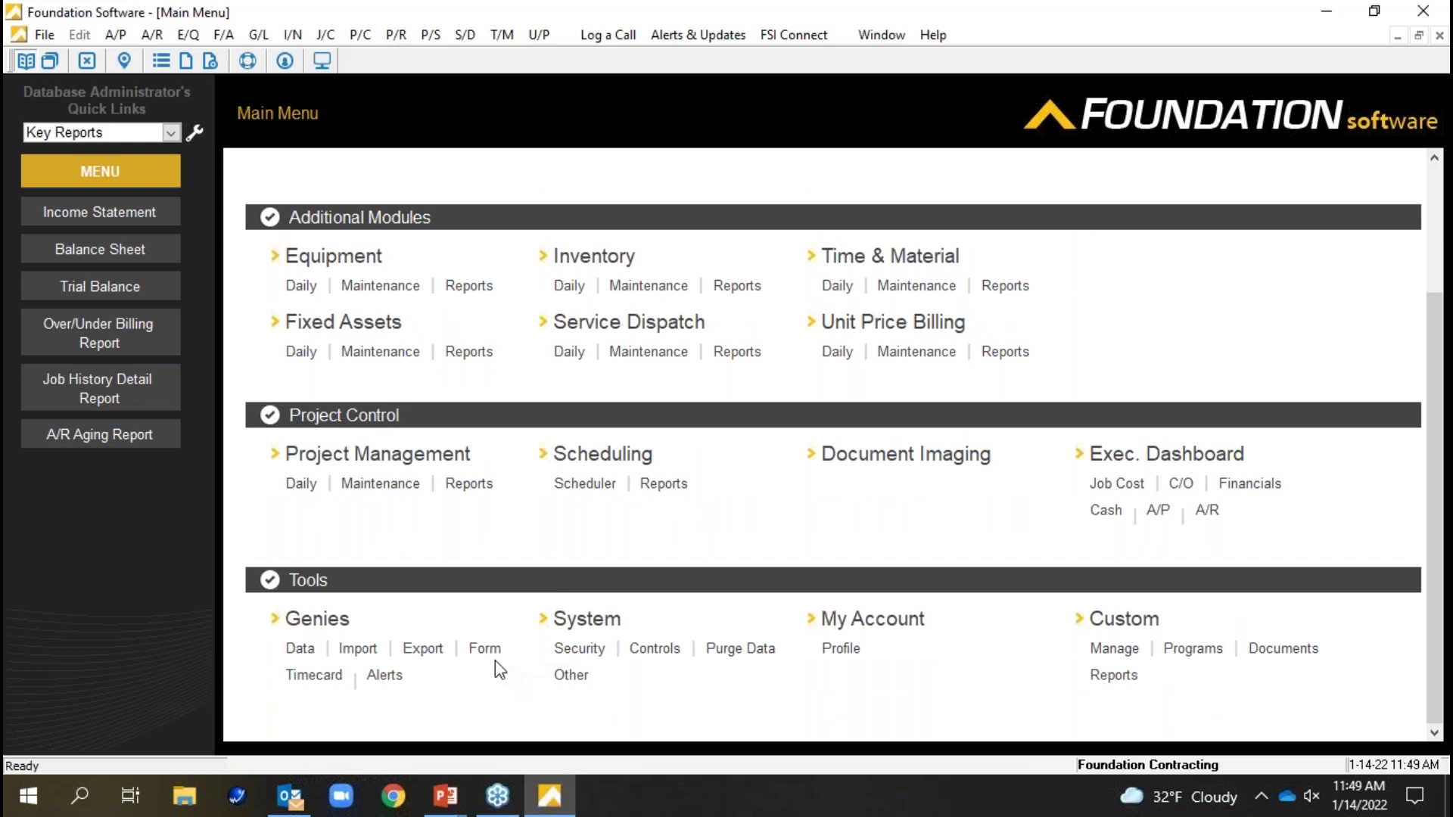
left_click(291, 652)
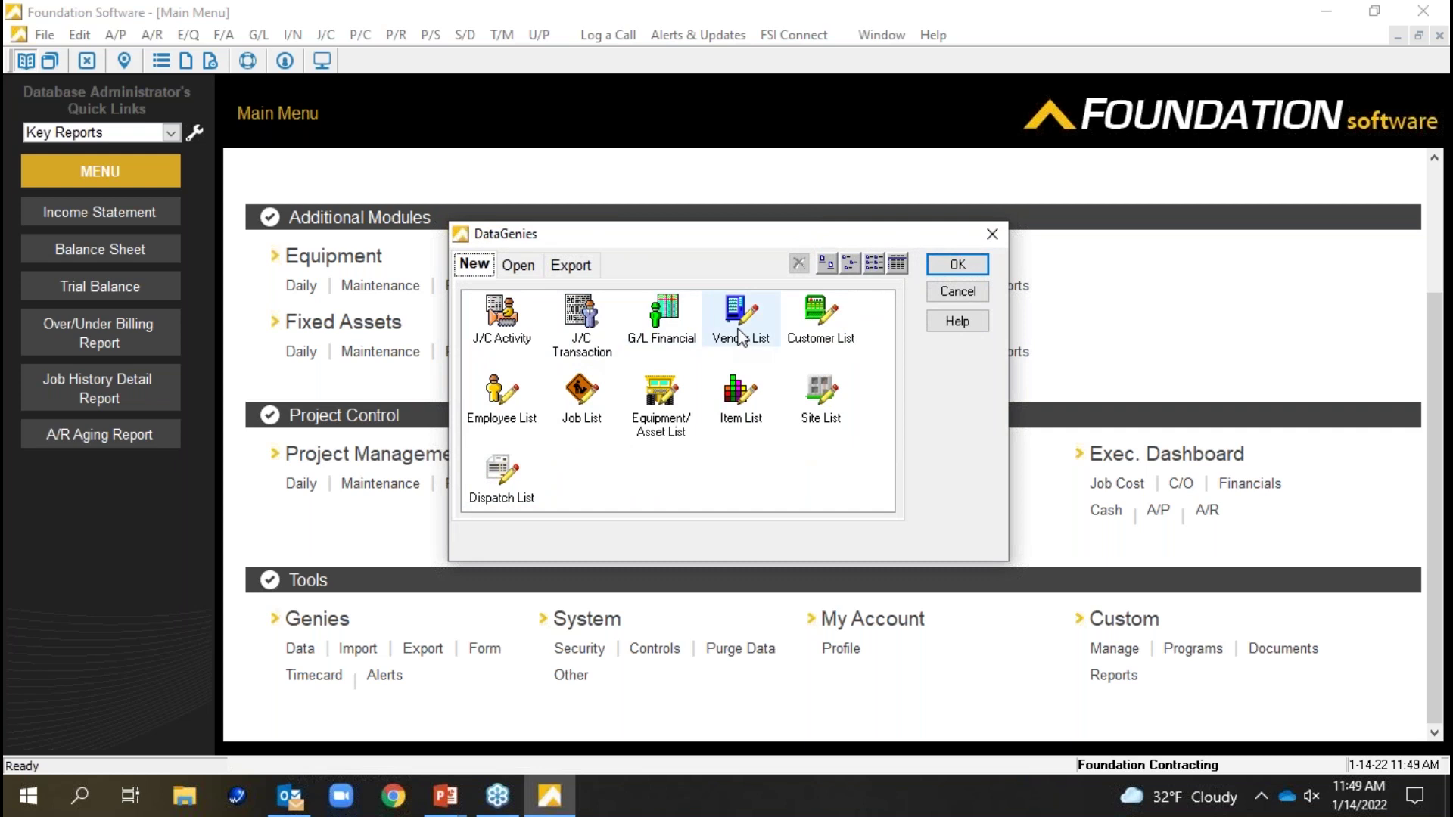
double_click(581, 392)
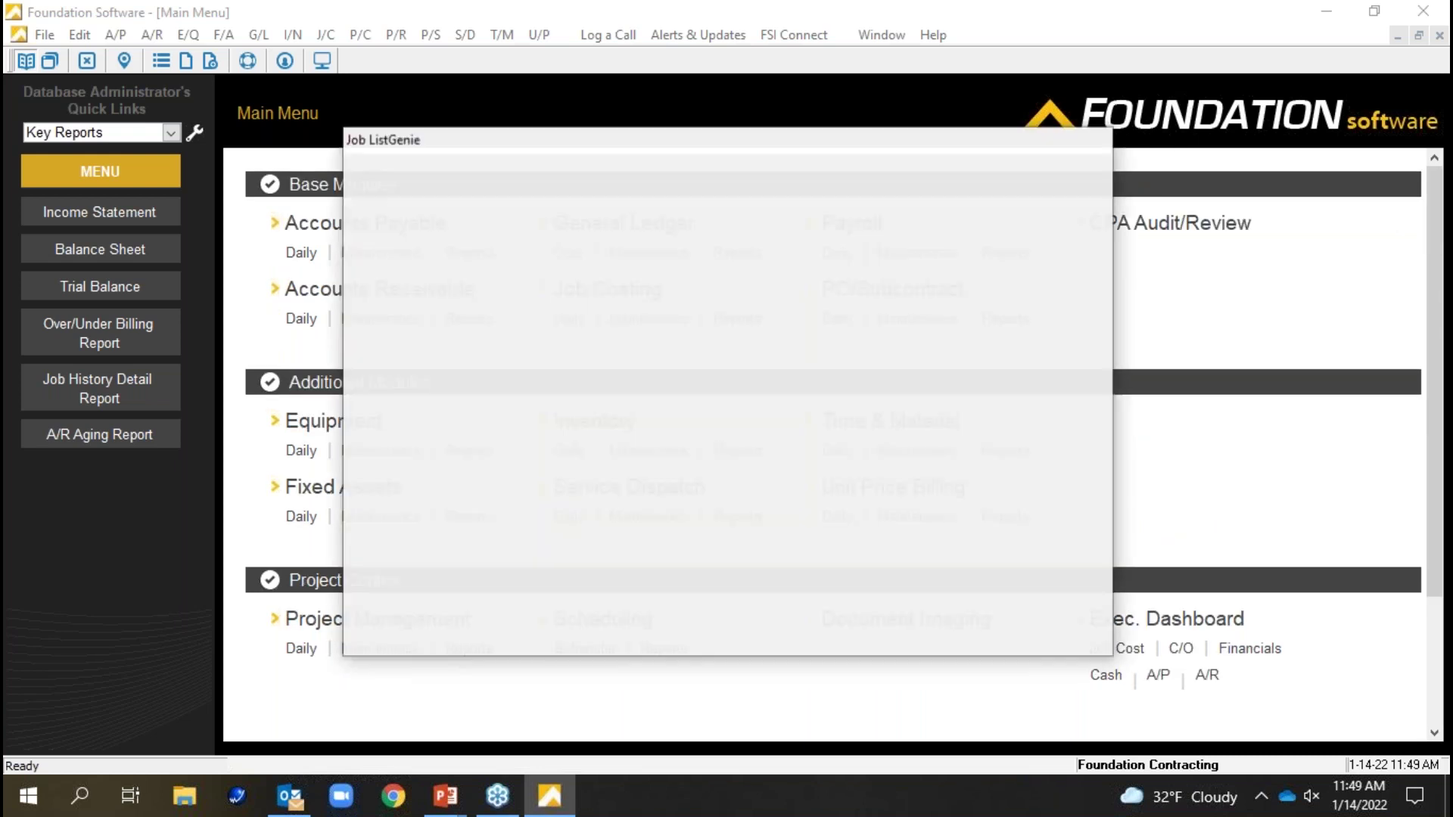
- Add the General columns Job No, Job Description and Customer Name to the Job ListGenie's selected columns
left_click(558, 249)
double_click(558, 248)
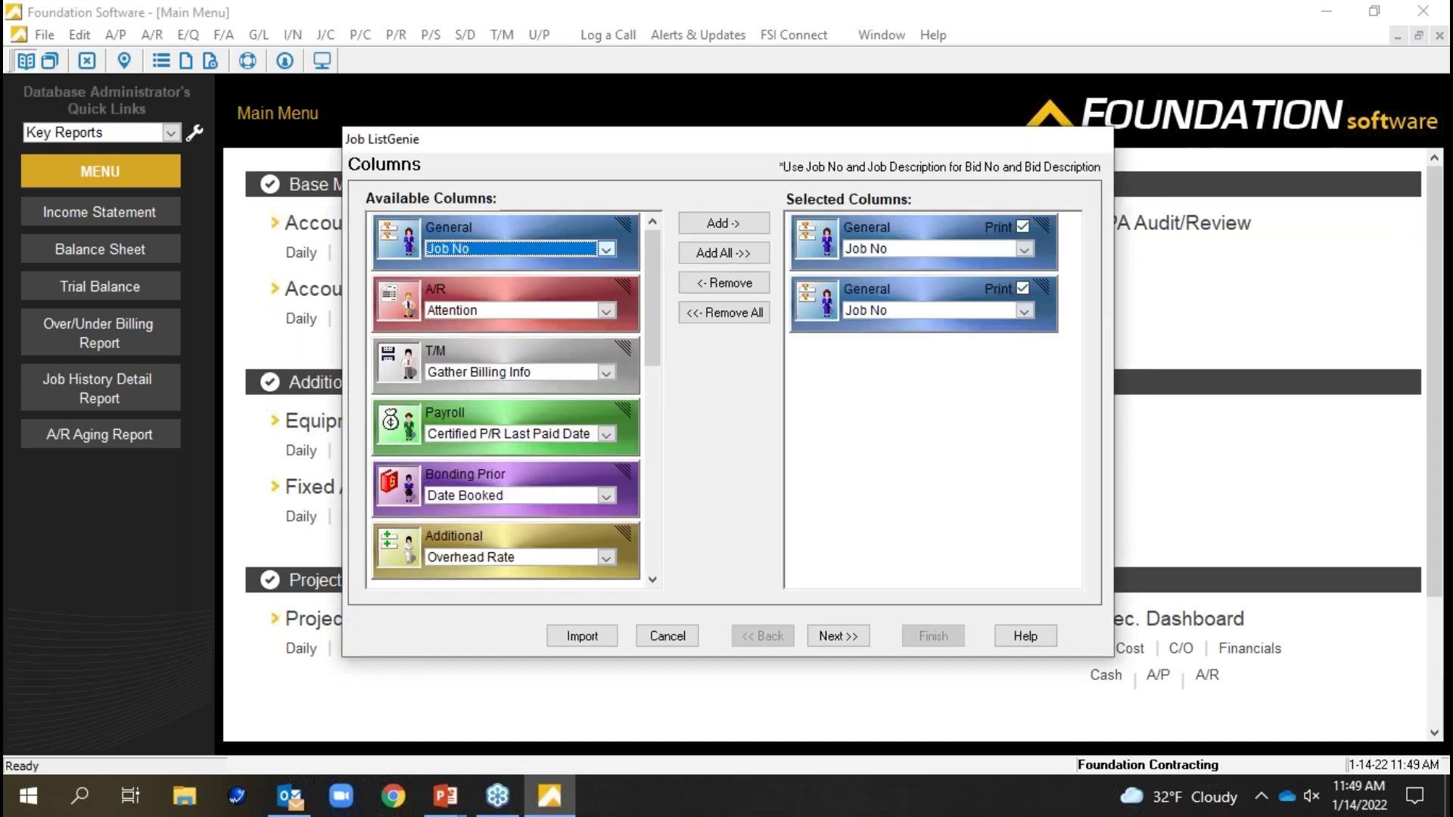
left_click(1025, 311)
left_click(927, 344)
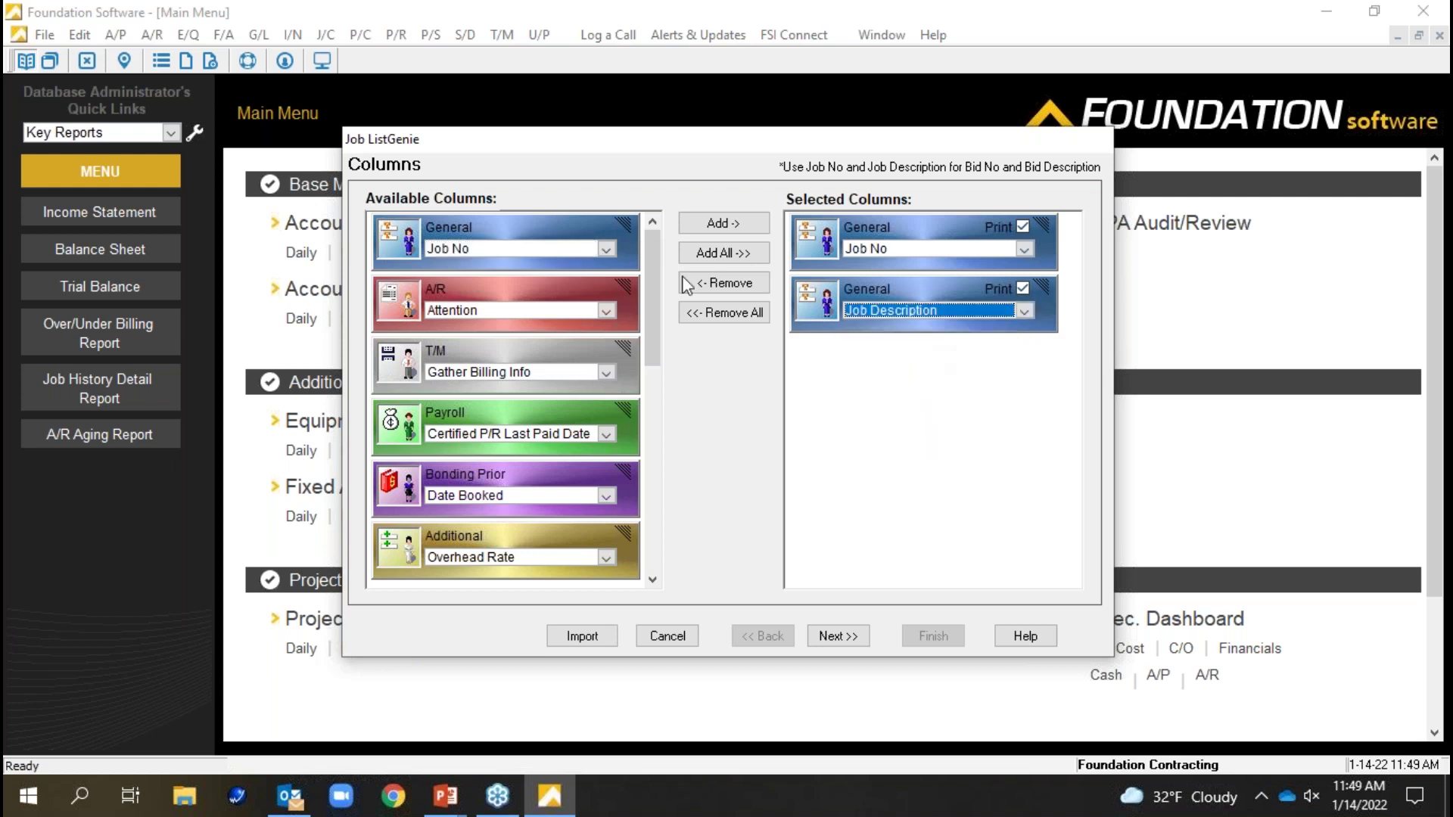
left_click(606, 249)
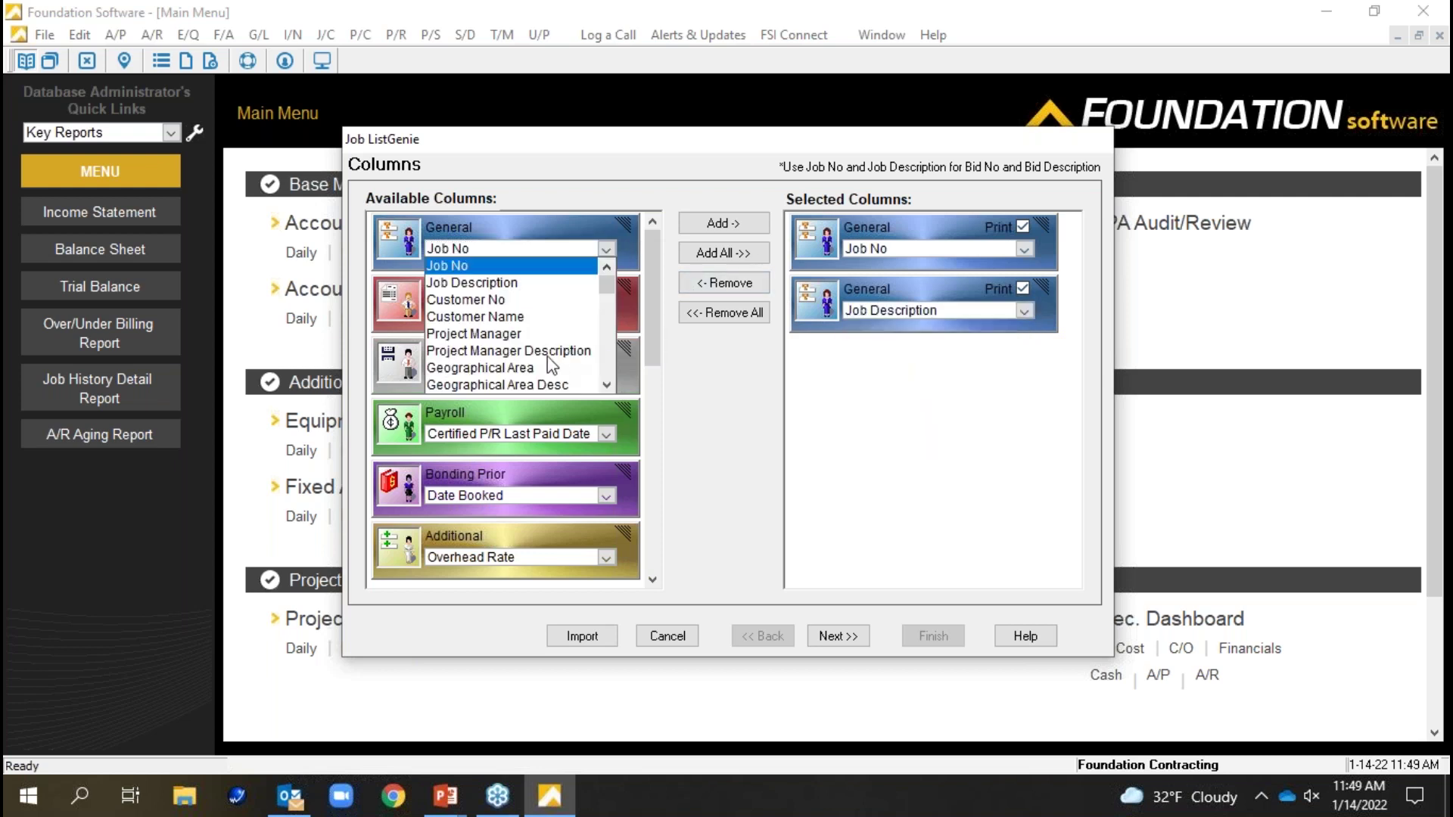
left_click(492, 317)
double_click(529, 249)
- Add the user-defined Difficulty column, widen it slightly in the report layout, and cancel the Job ListGenie
left_click_drag(646, 275, 651, 484)
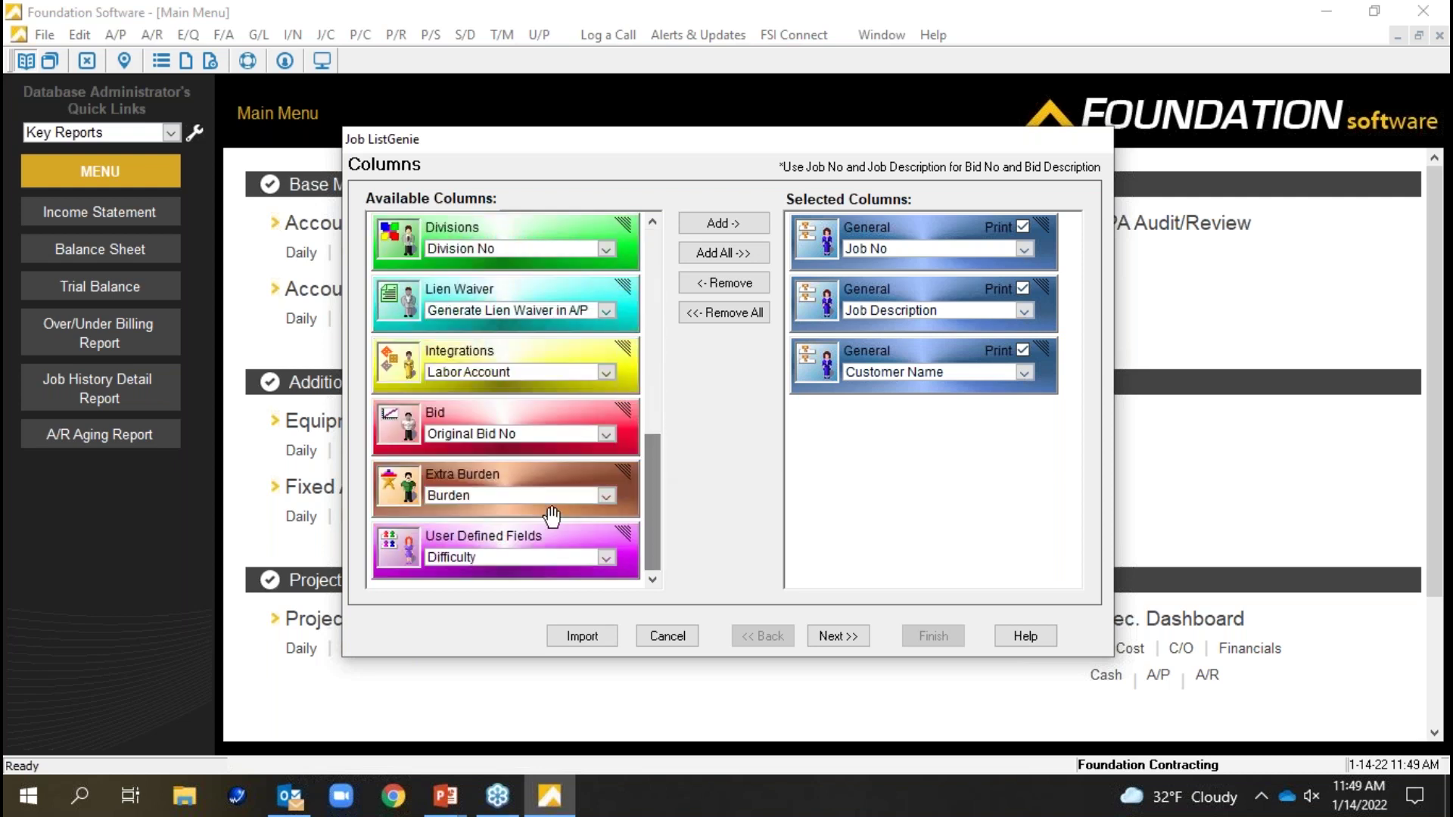
double_click(534, 541)
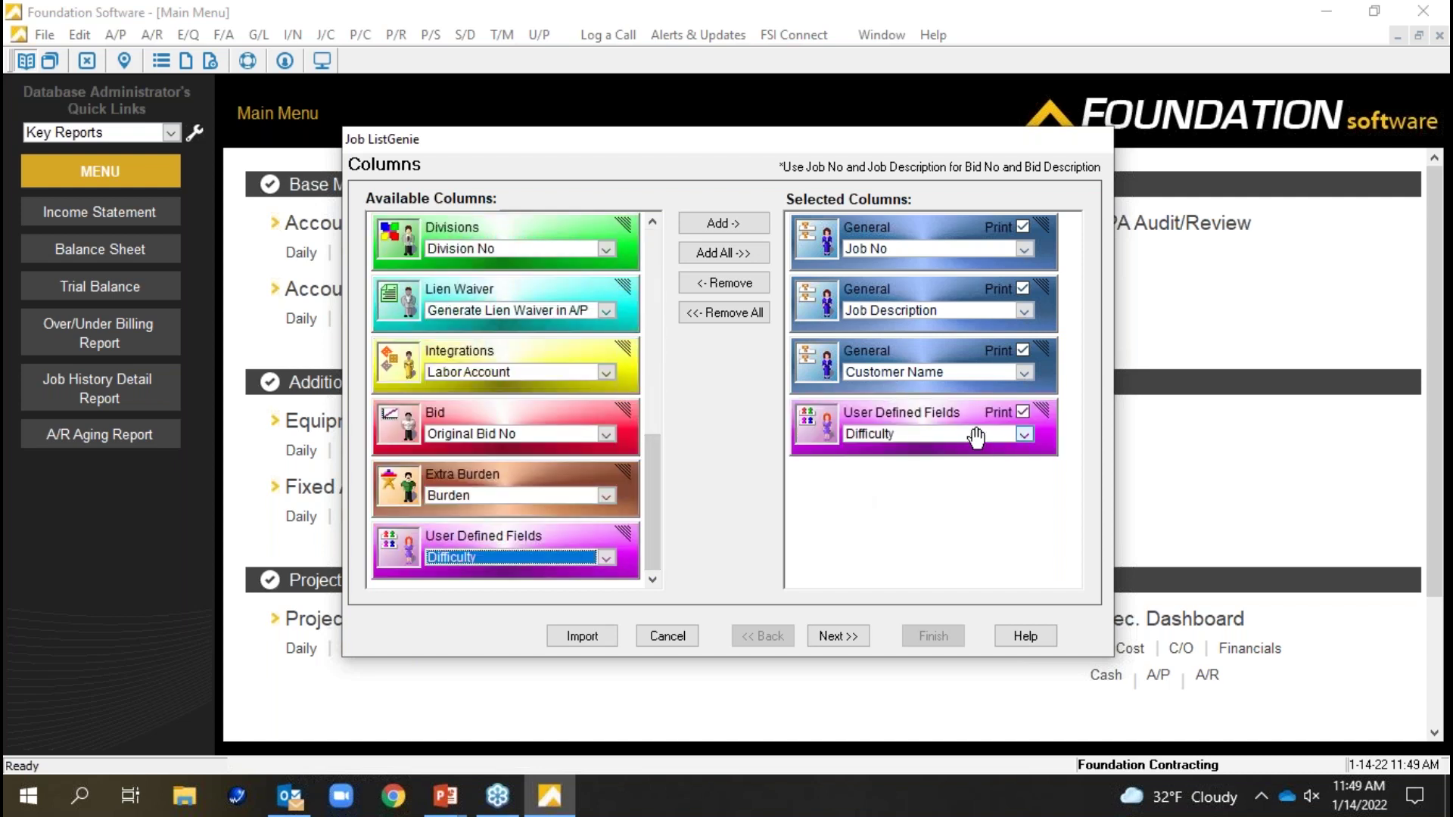
left_click(855, 637)
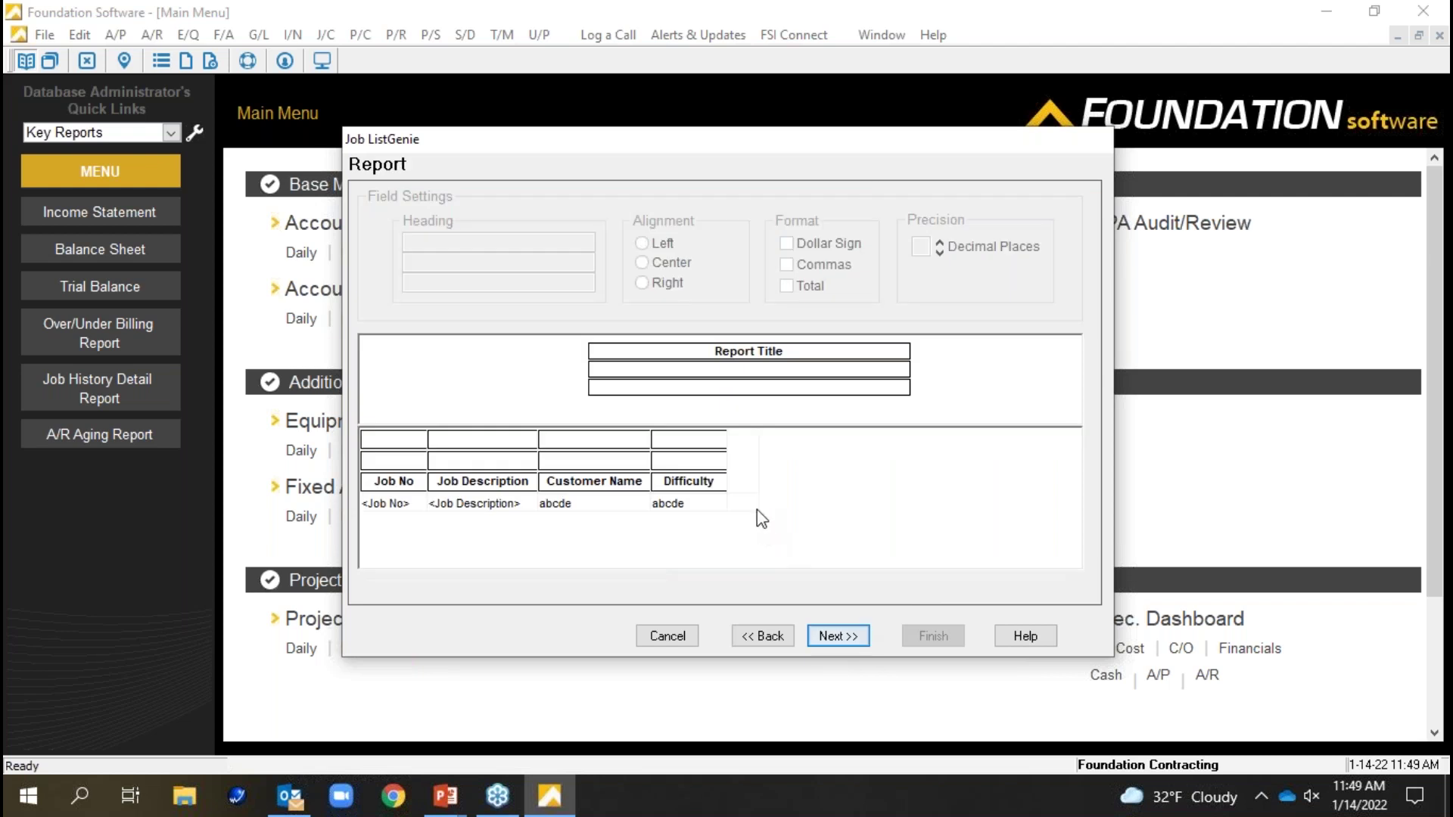
left_click_drag(725, 451, 758, 450)
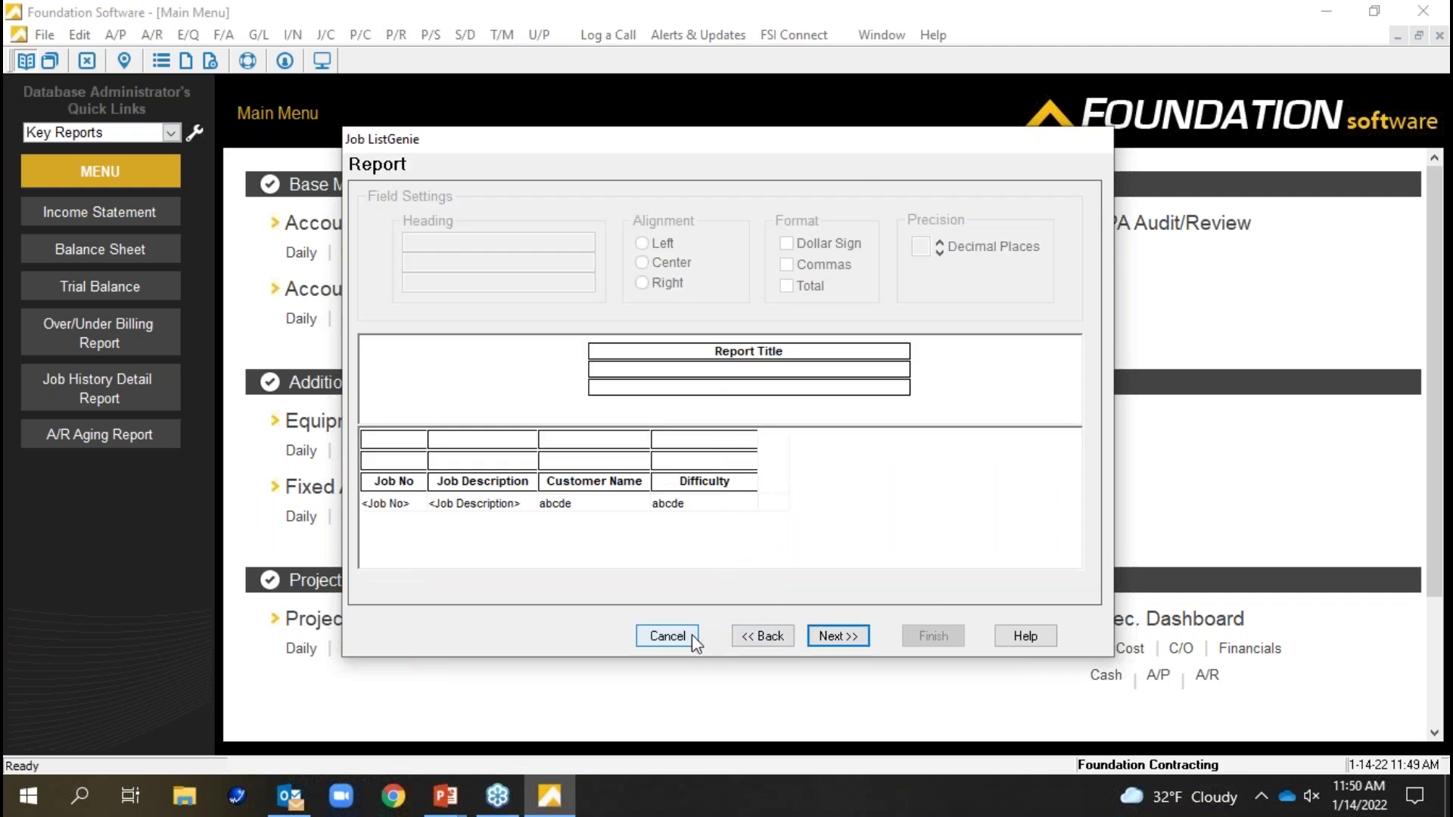
left_click(668, 636)
left_click(791, 466)
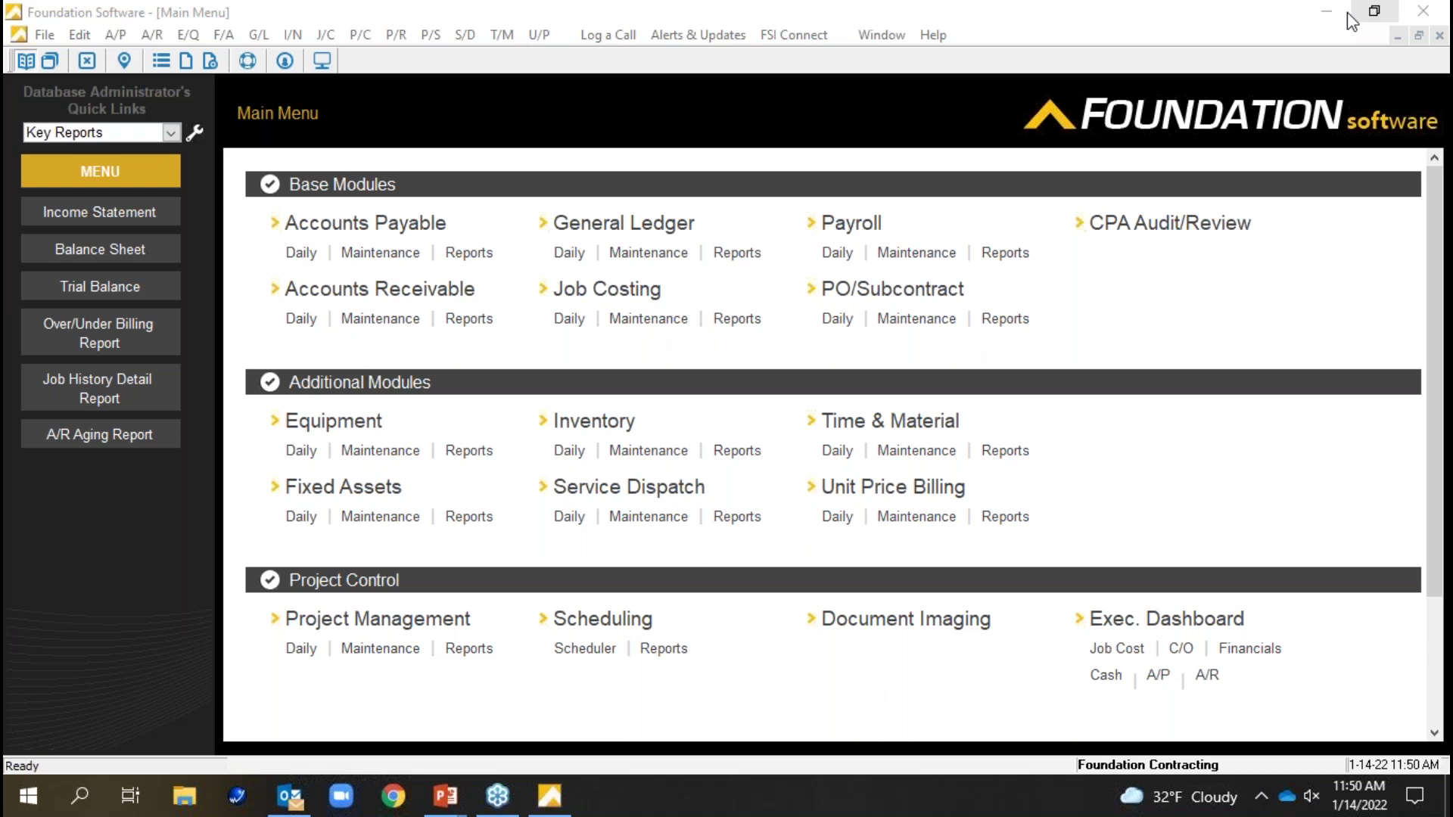
- Minimize Foundation, switch to Excel 2016 and create a blank workbook
left_click(1348, 12)
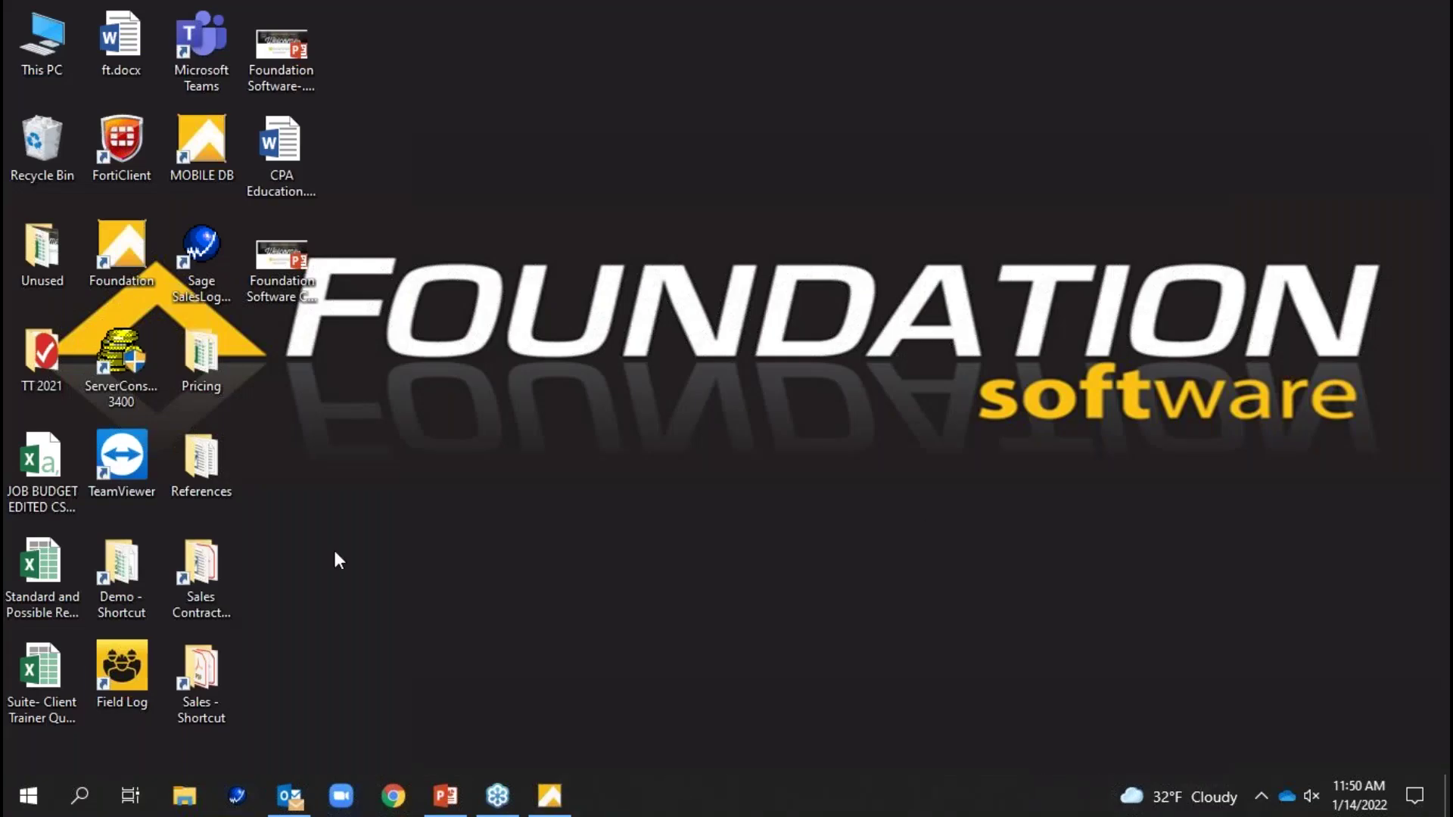
left_click(78, 791)
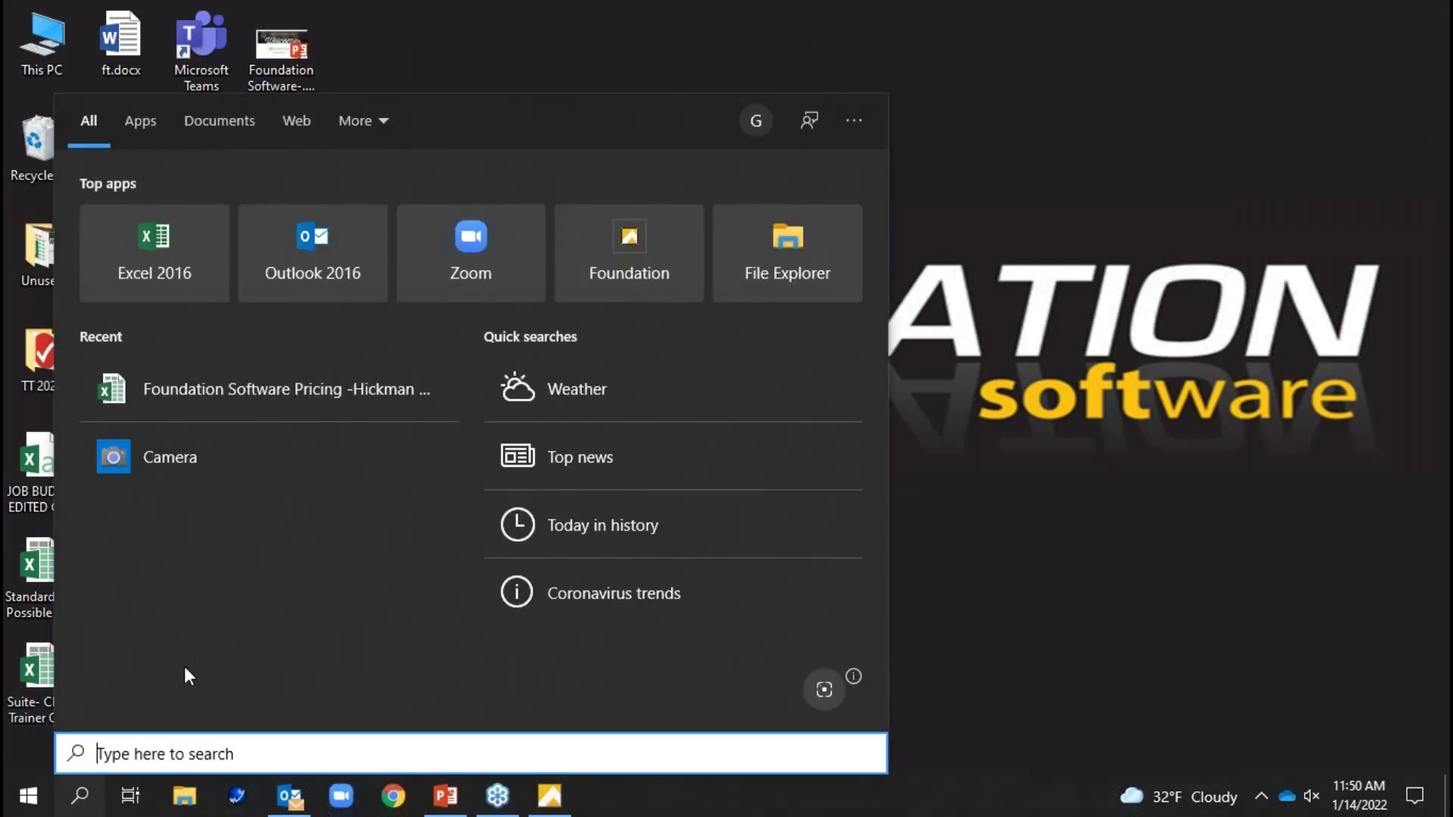
left_click(150, 272)
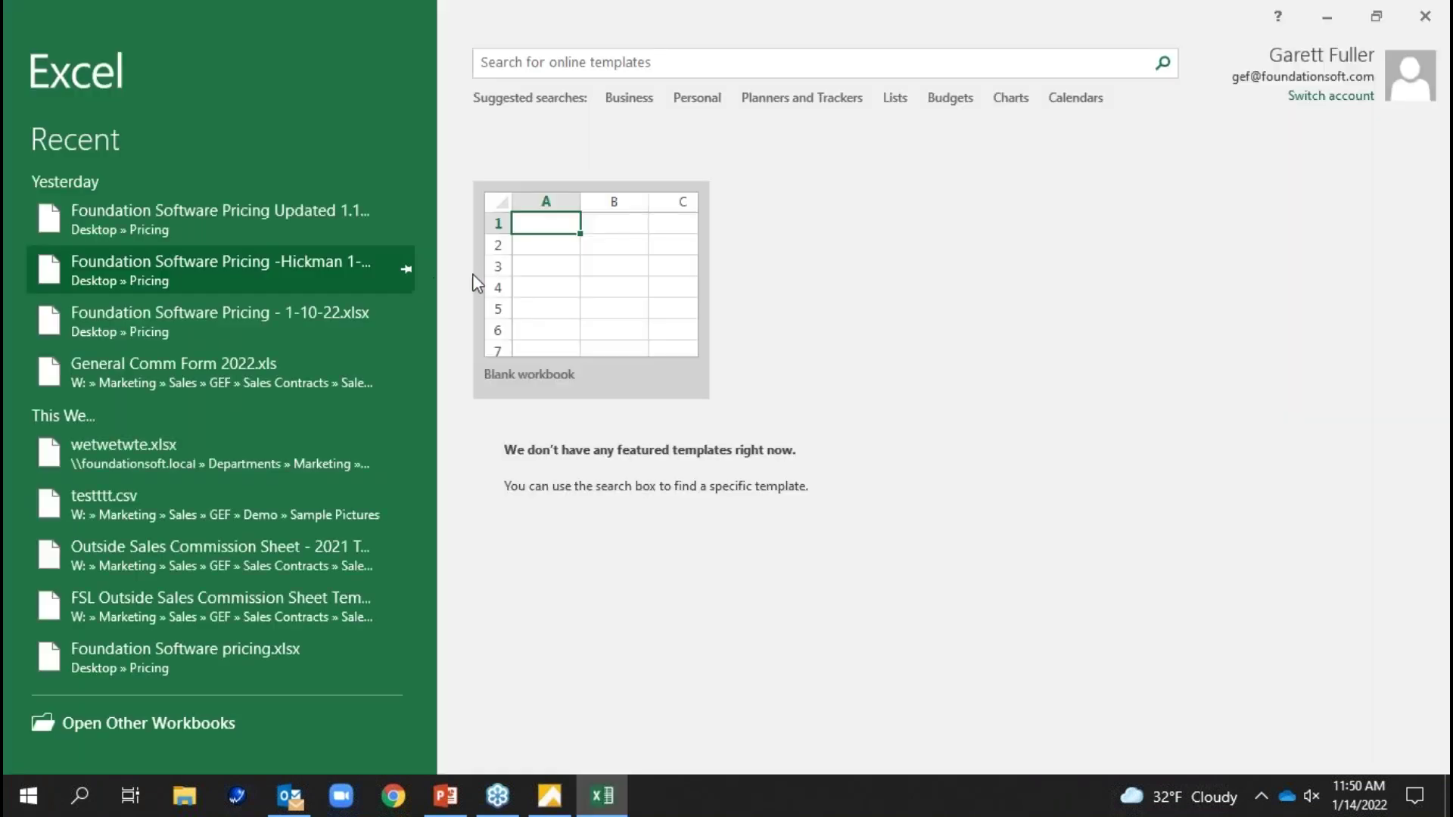
left_click(525, 282)
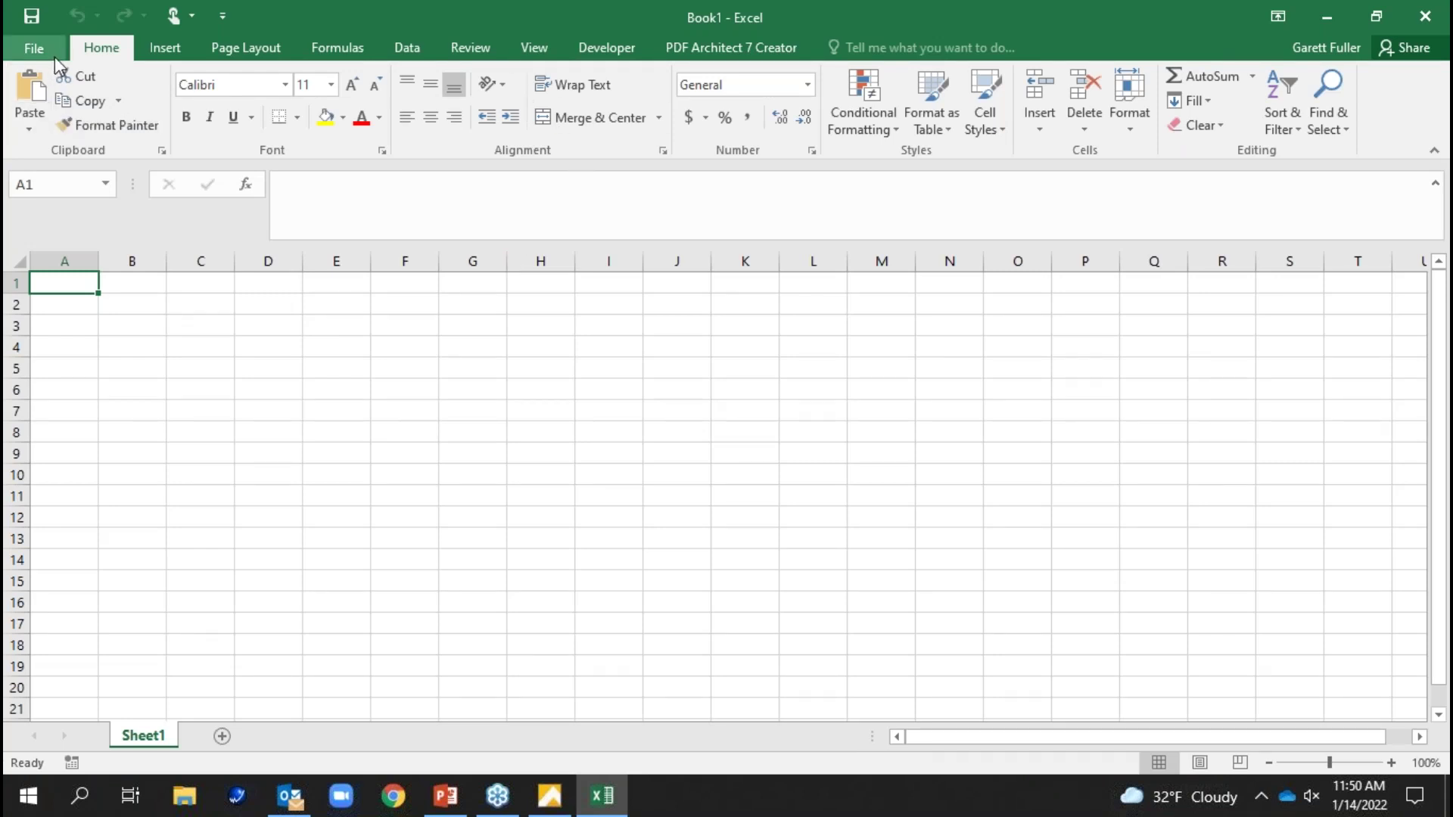
- Get external data through Microsoft Query from the Cas_NewNonUnion data source, logging in to SQL Server with the account password
left_click(407, 47)
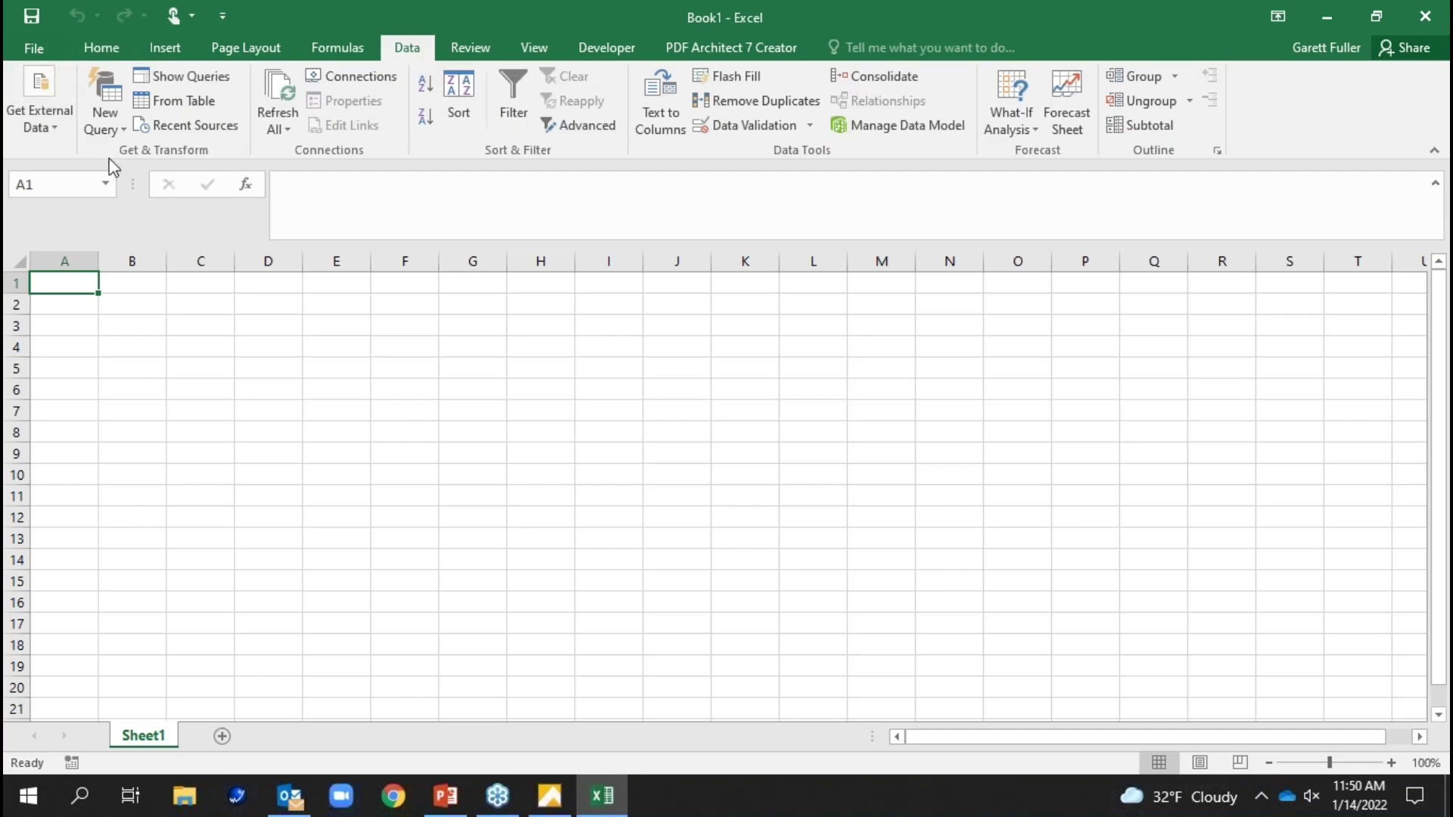
left_click(57, 125)
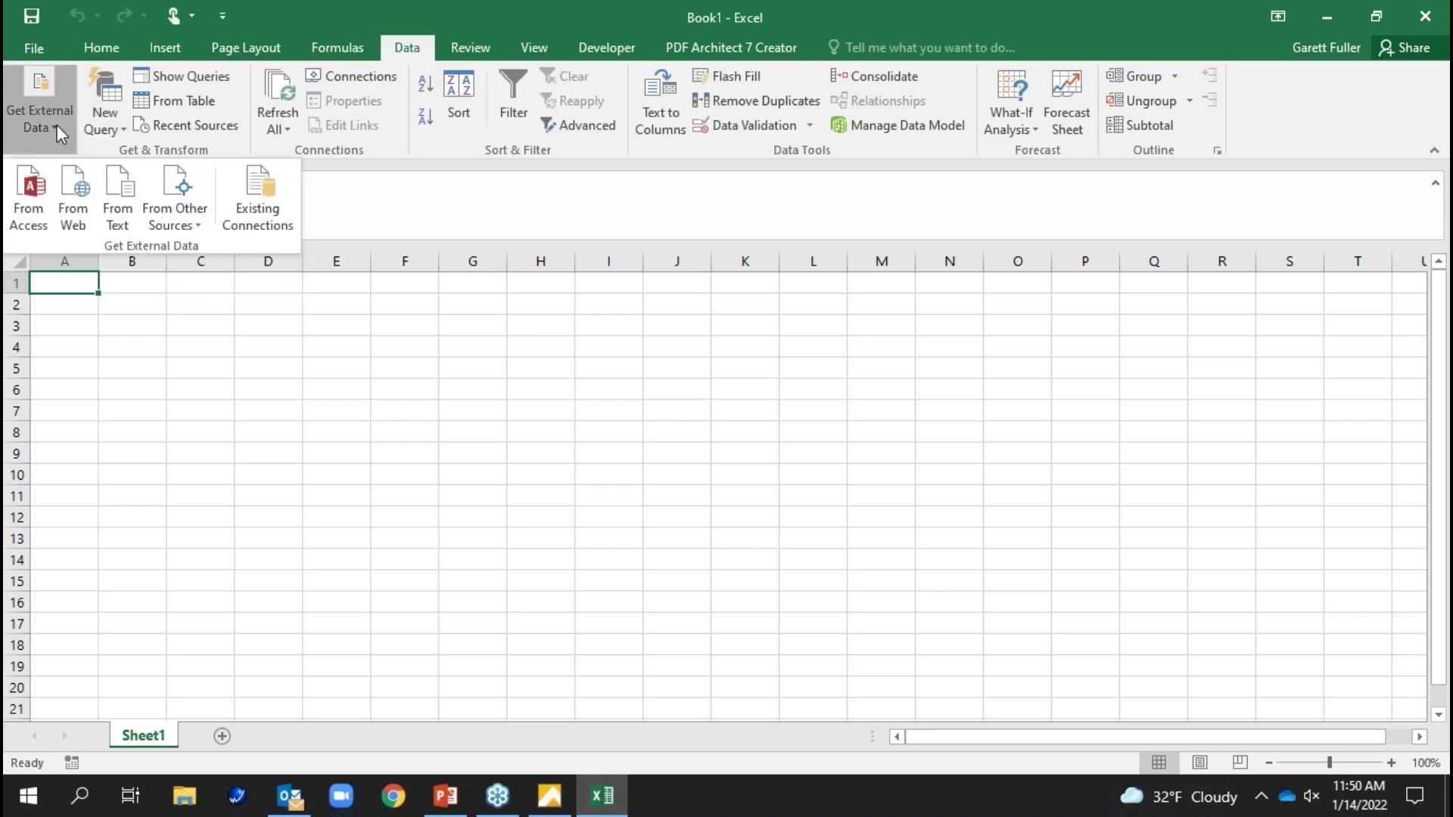
left_click(176, 184)
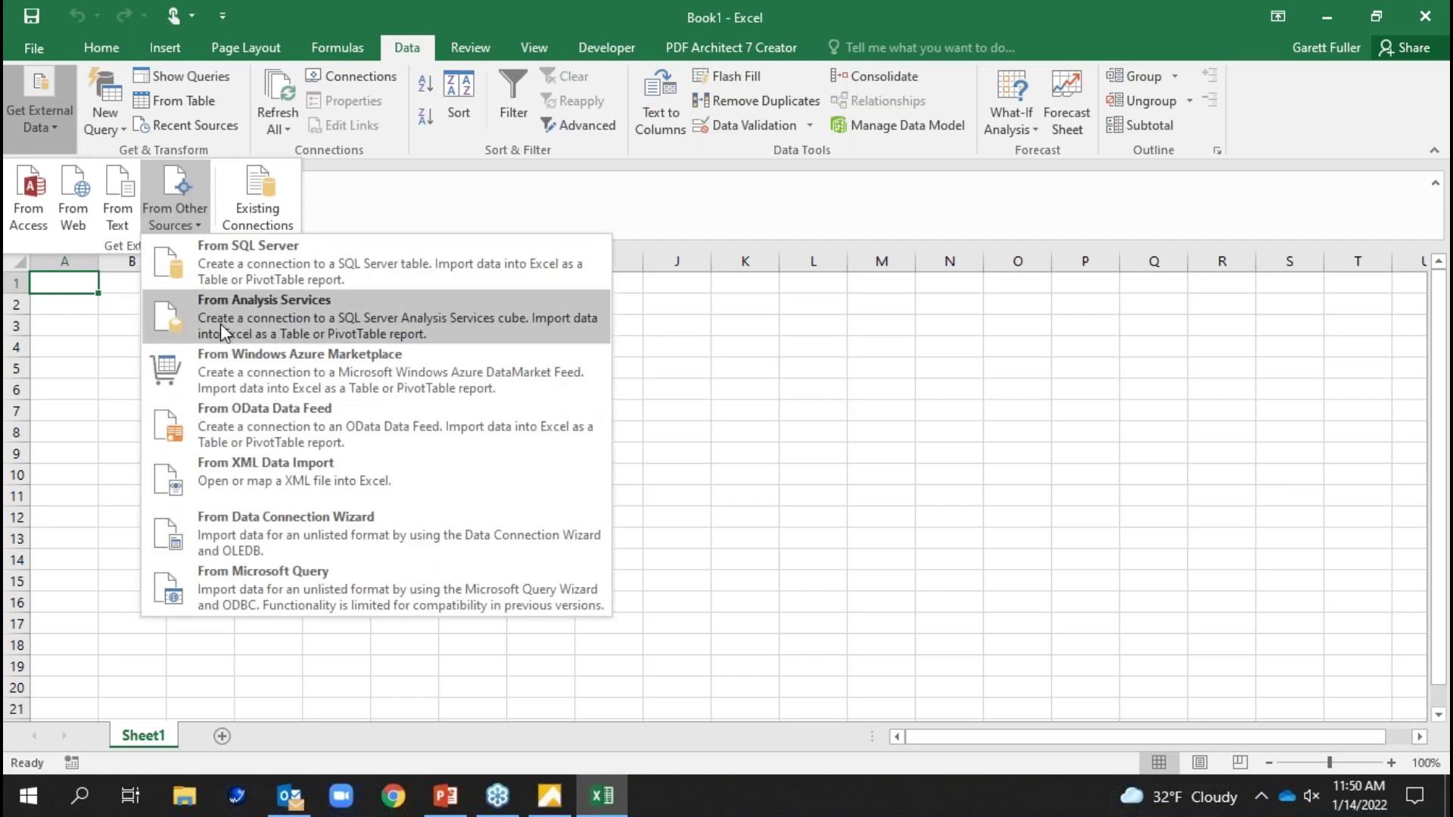
left_click(240, 588)
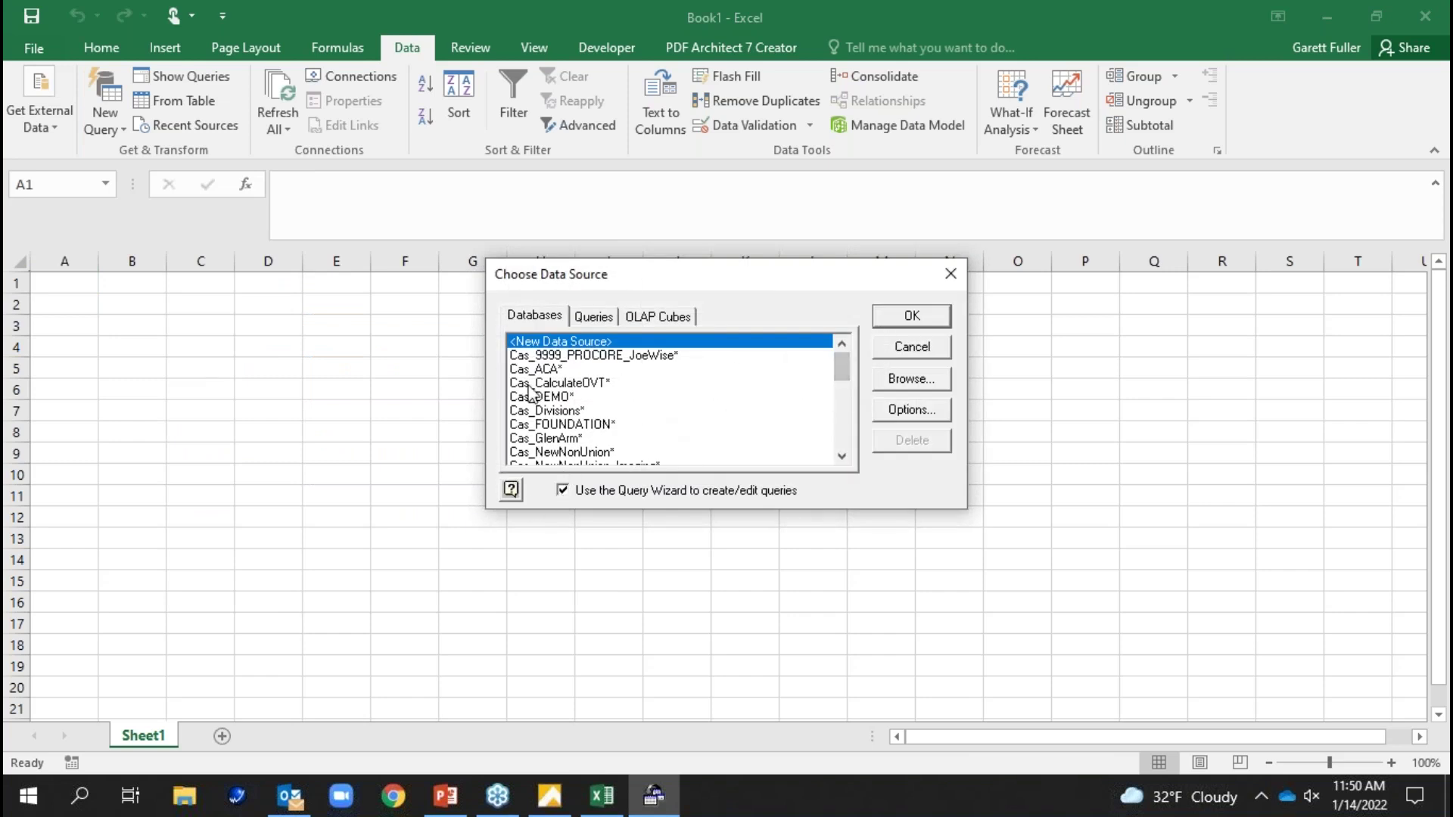
left_click_drag(848, 368, 849, 371)
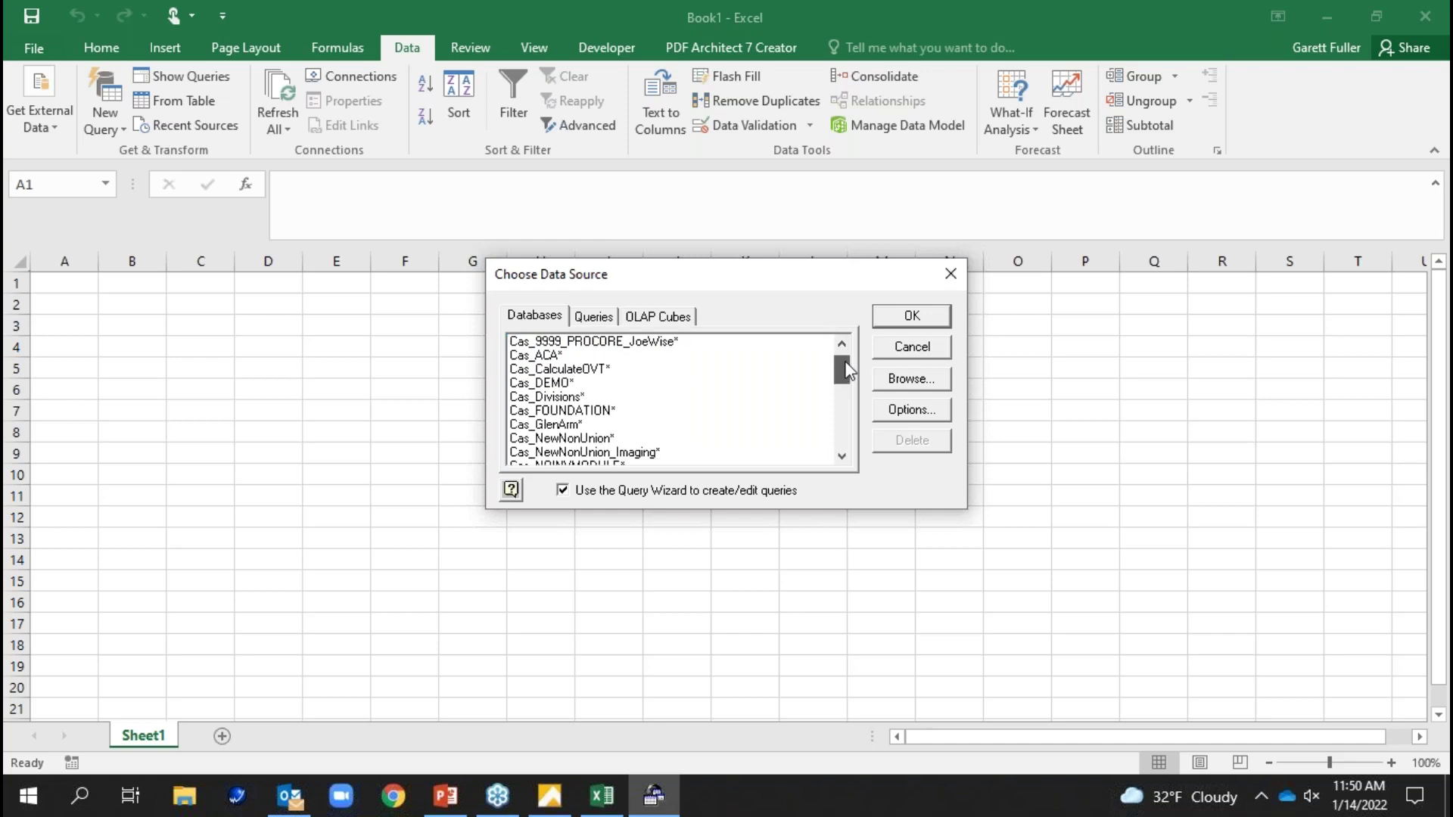
double_click(610, 439)
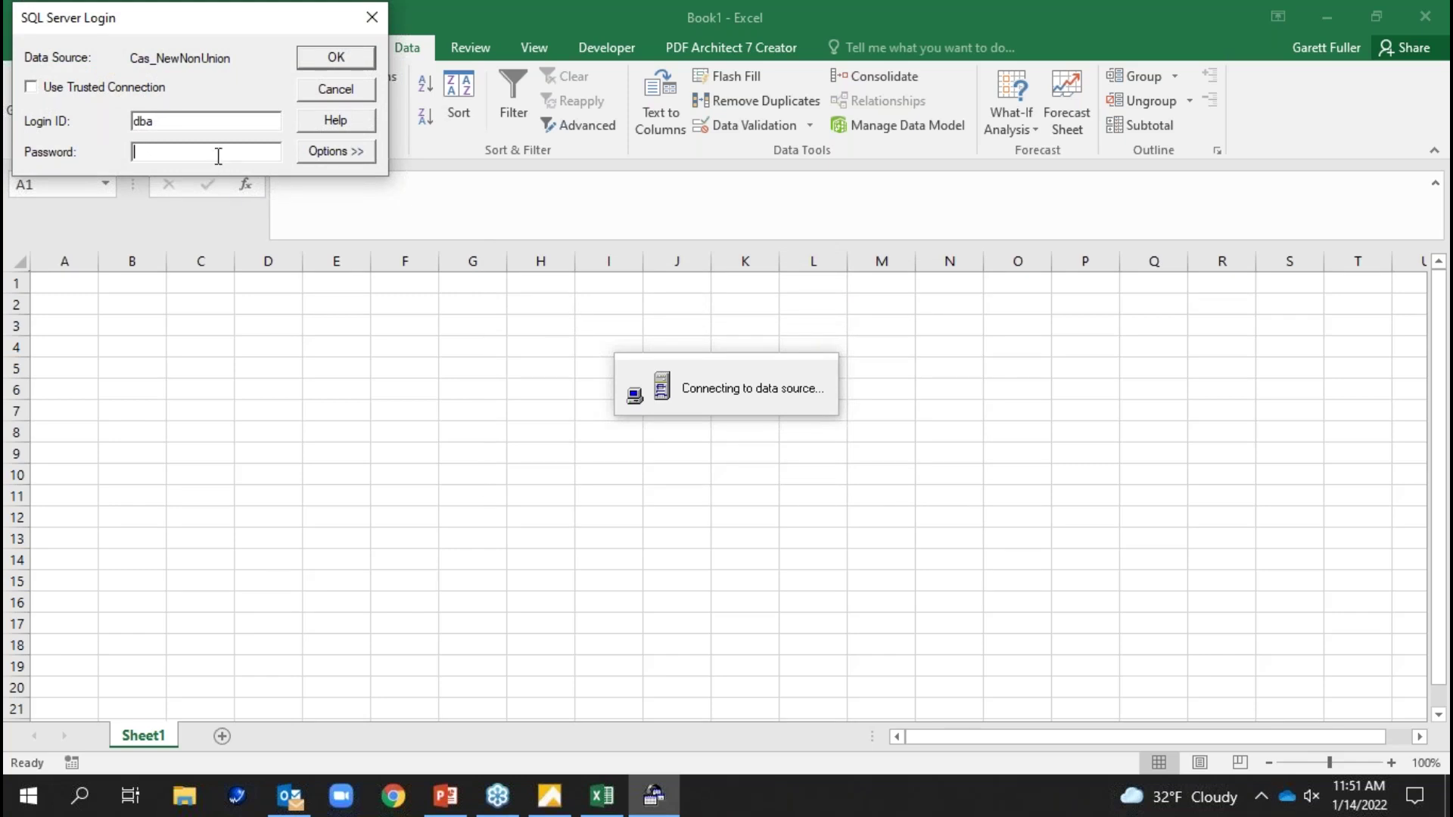
type("****")
left_click(339, 55)
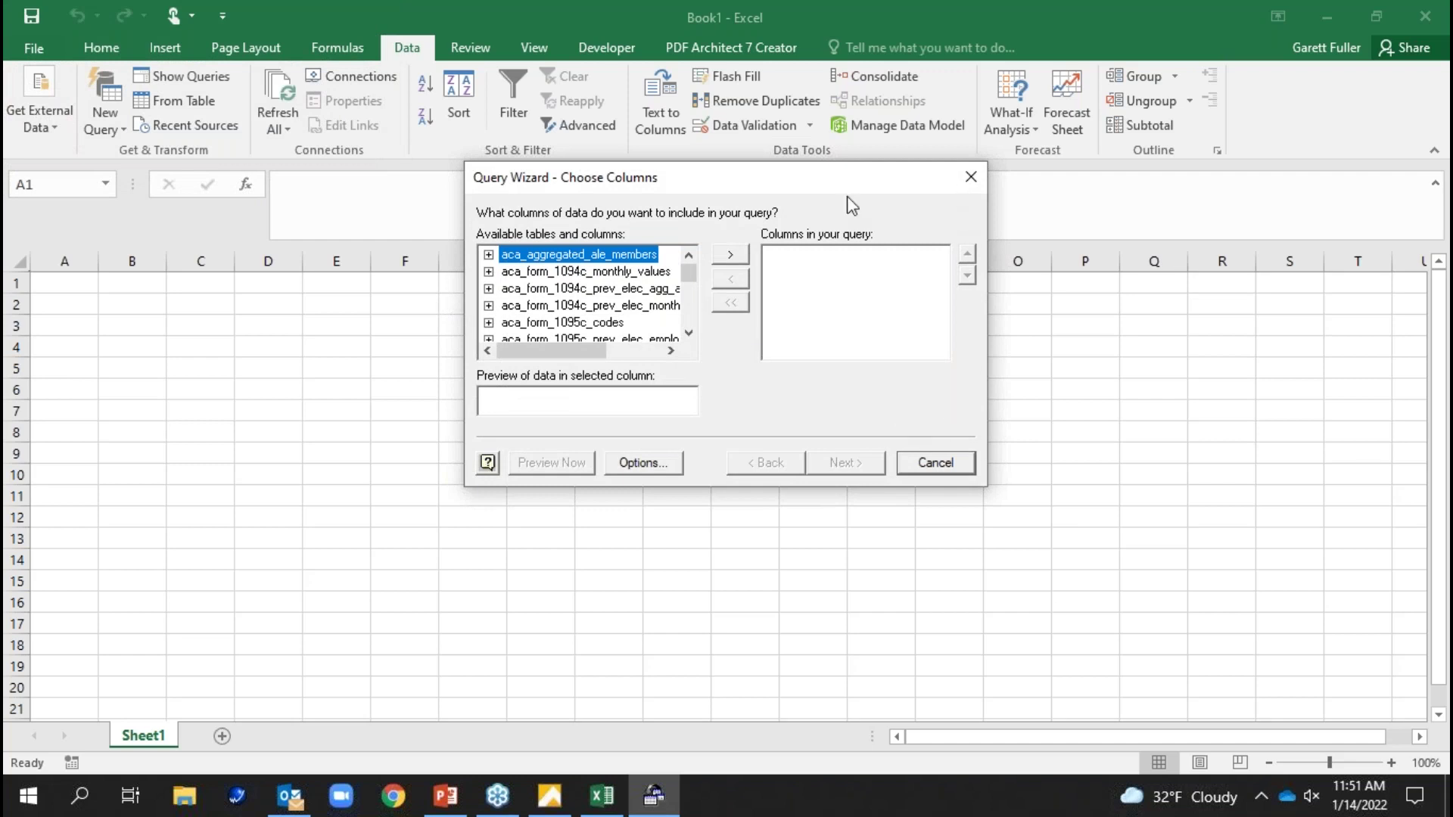
- Expand the jobs table in the Query Wizard and add its job_no and description columns to the query
left_click(688, 333)
left_click(689, 333)
left_click(689, 333)
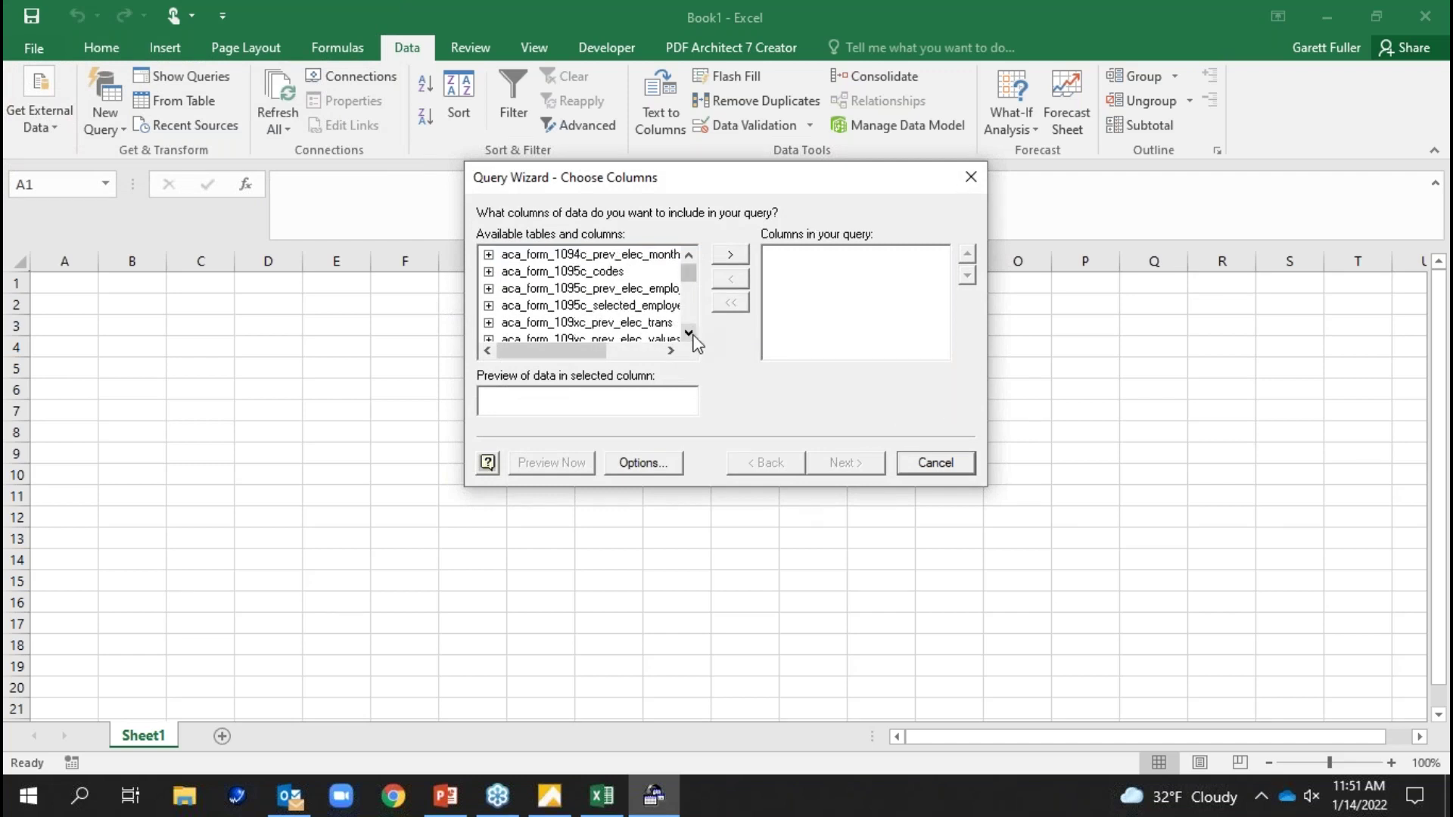
key("k")
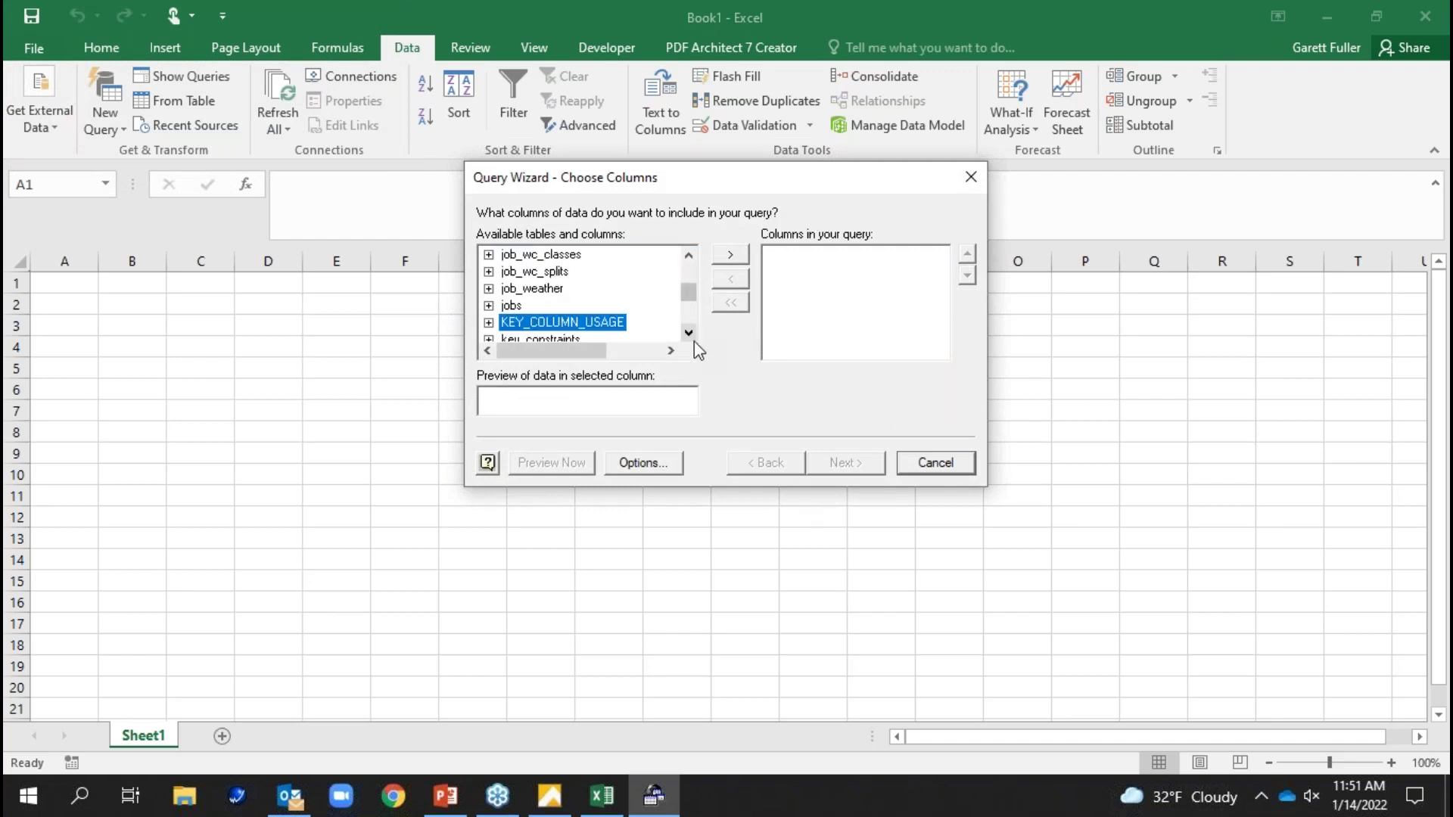
left_click(490, 307)
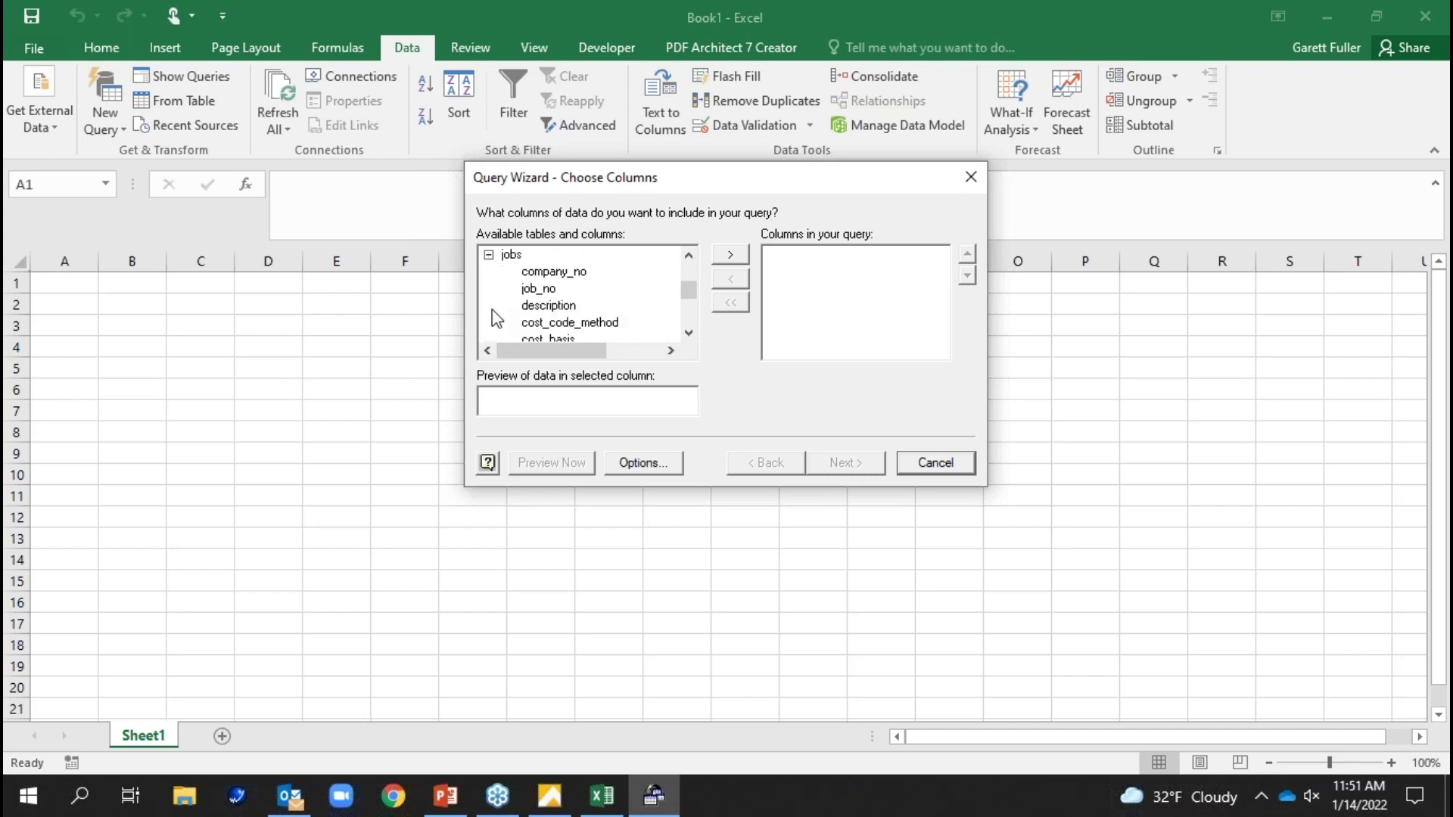
double_click(557, 290)
double_click(557, 291)
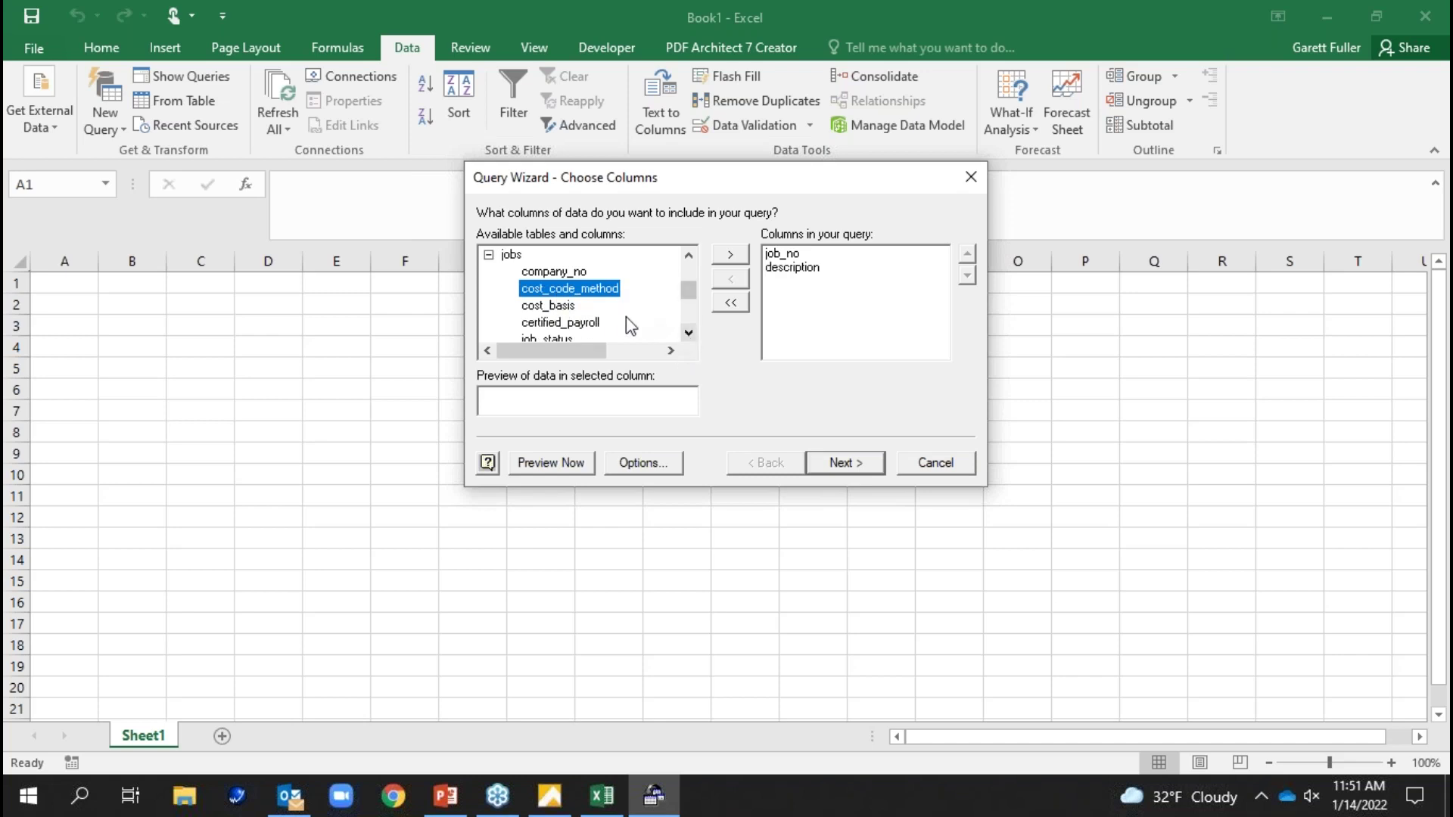
- Add the certified_payroll, job_status and project_manager_no columns of the jobs table to the query
double_click(604, 325)
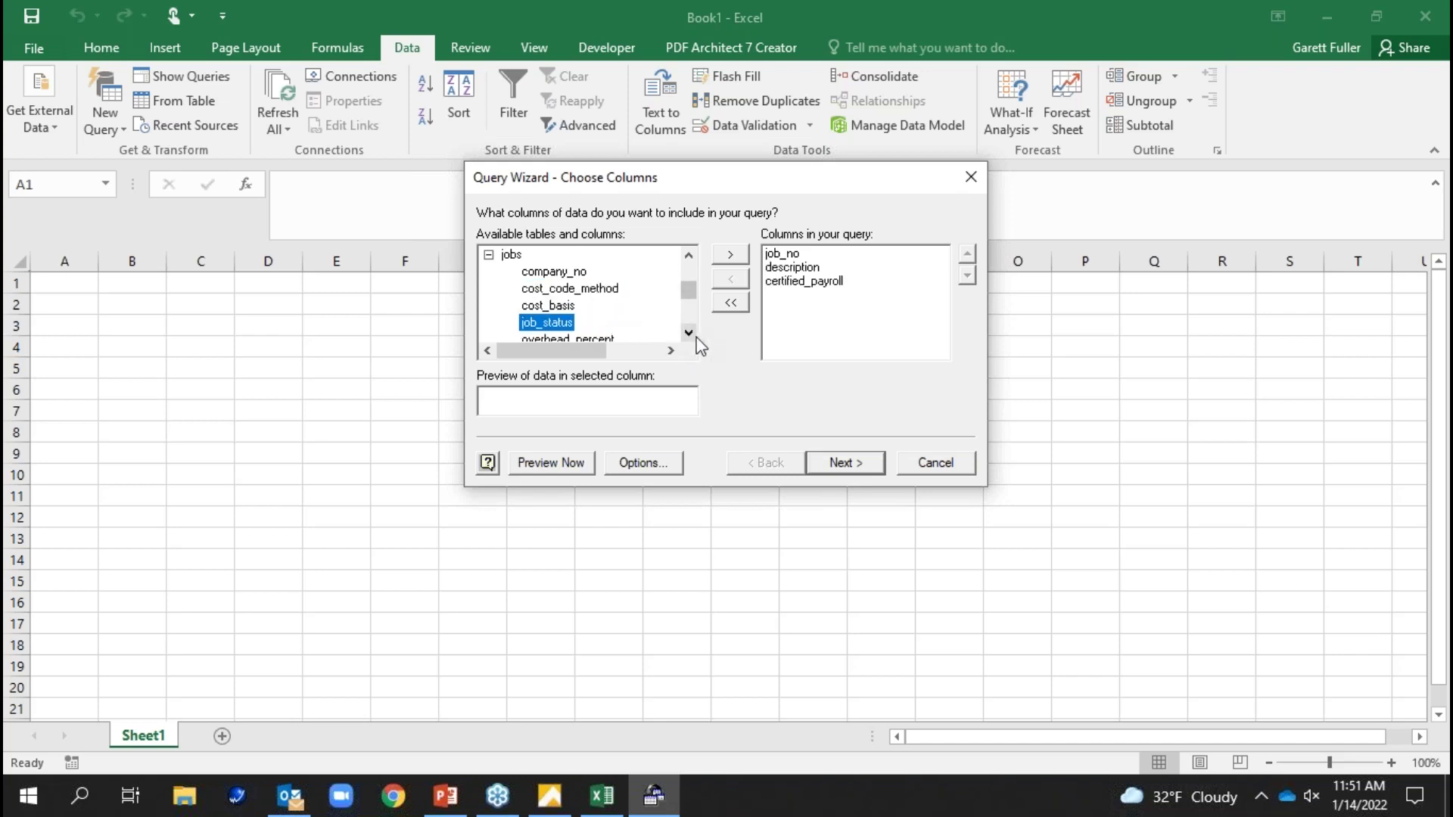
double_click(558, 326)
scroll(688, 333, "down", 6)
double_click(613, 295)
scroll(689, 333, "down", 5)
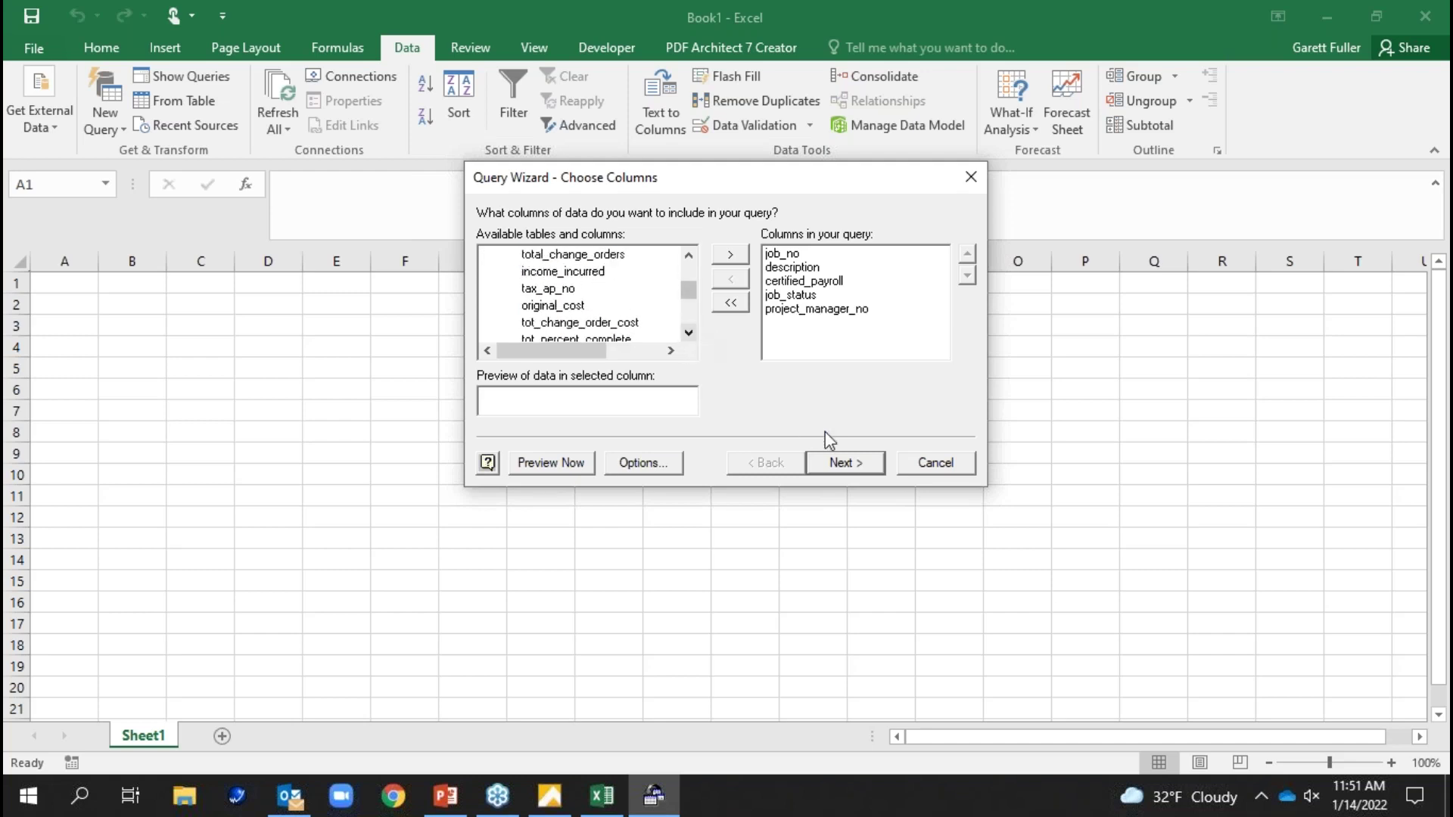
- Finish the query without filtering or sorting and return the data as a table at cell A1 of the existing worksheet
left_click(837, 463)
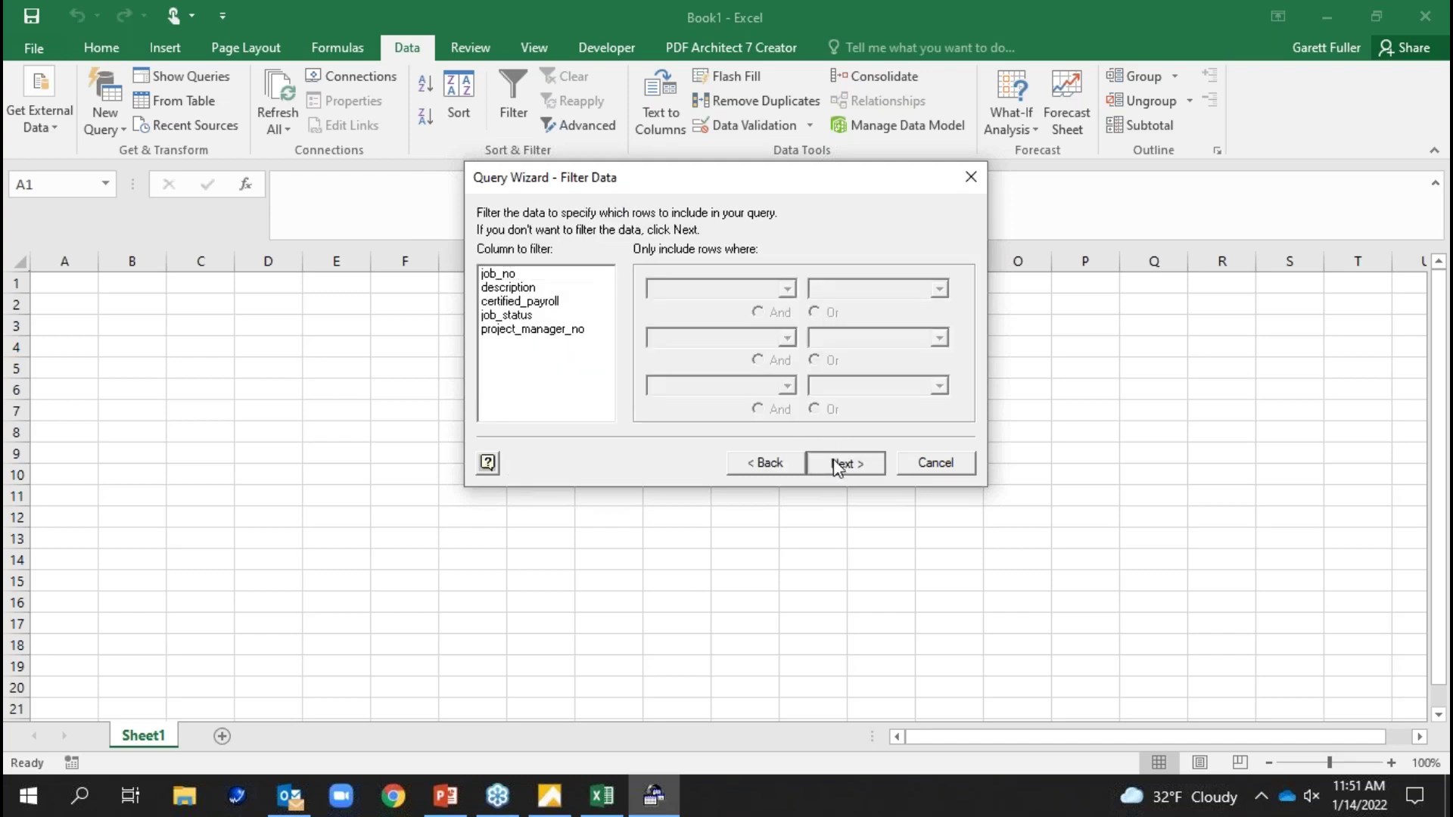
left_click(837, 463)
left_click(840, 463)
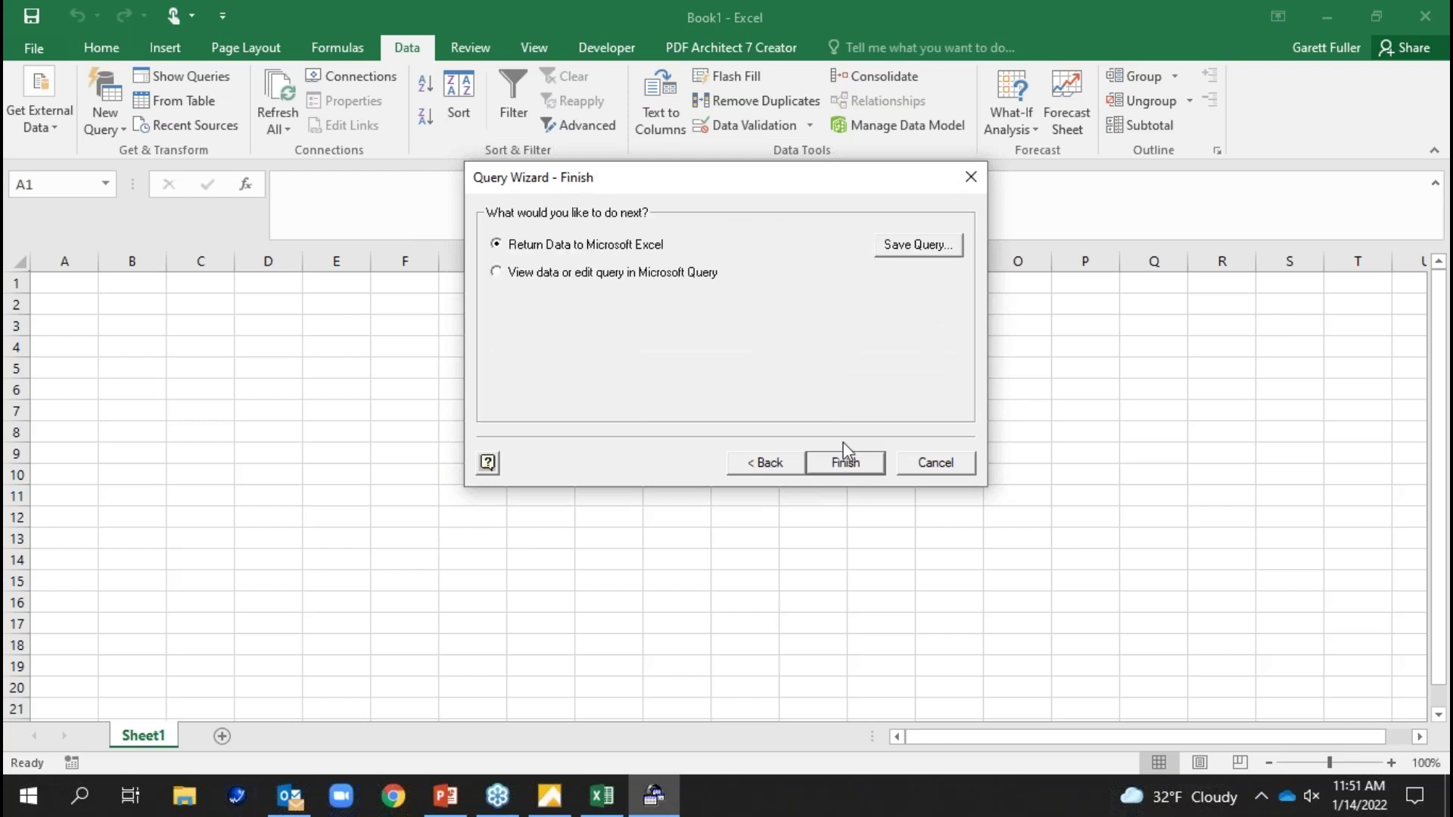
left_click(846, 463)
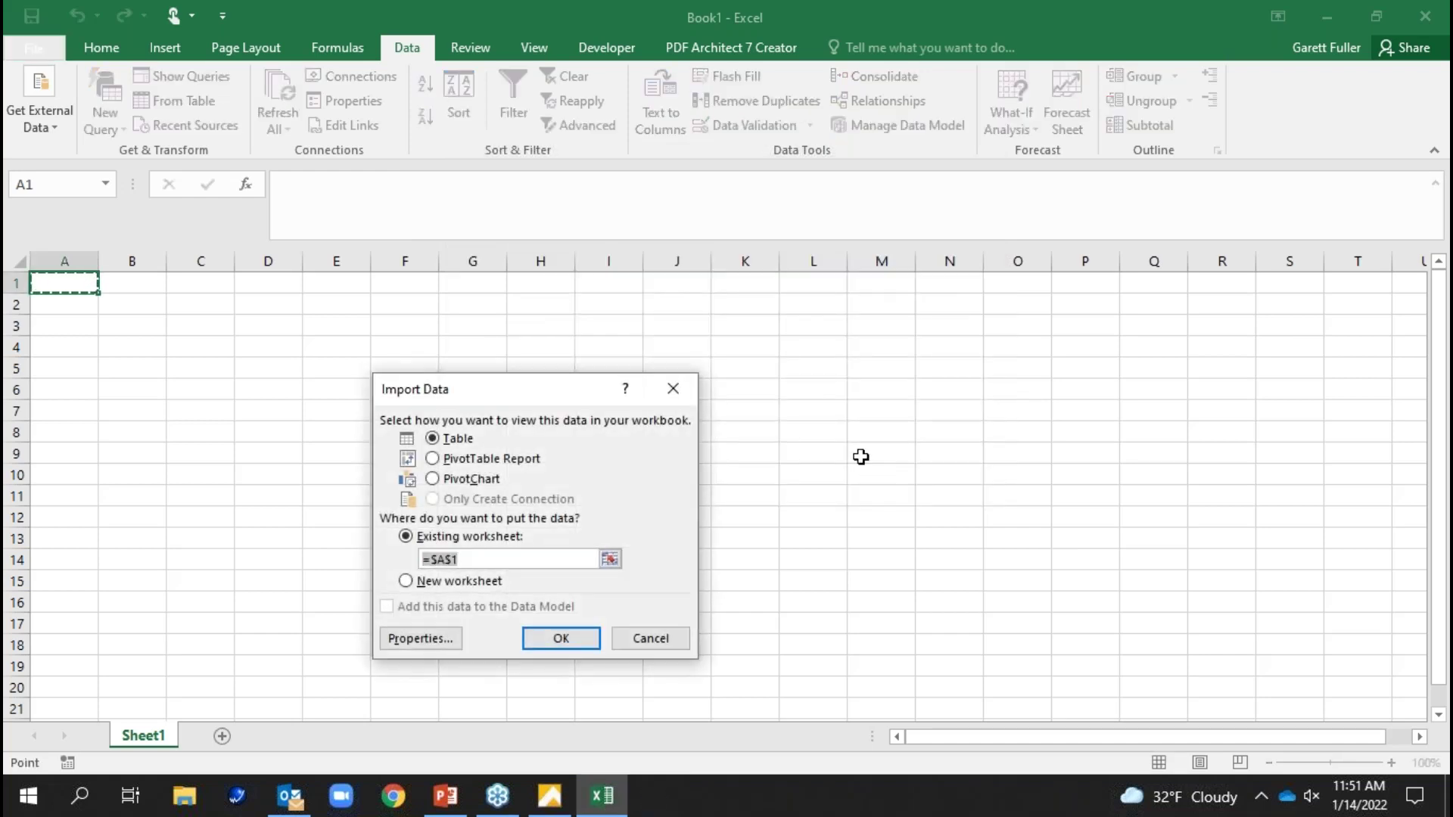
left_click(566, 638)
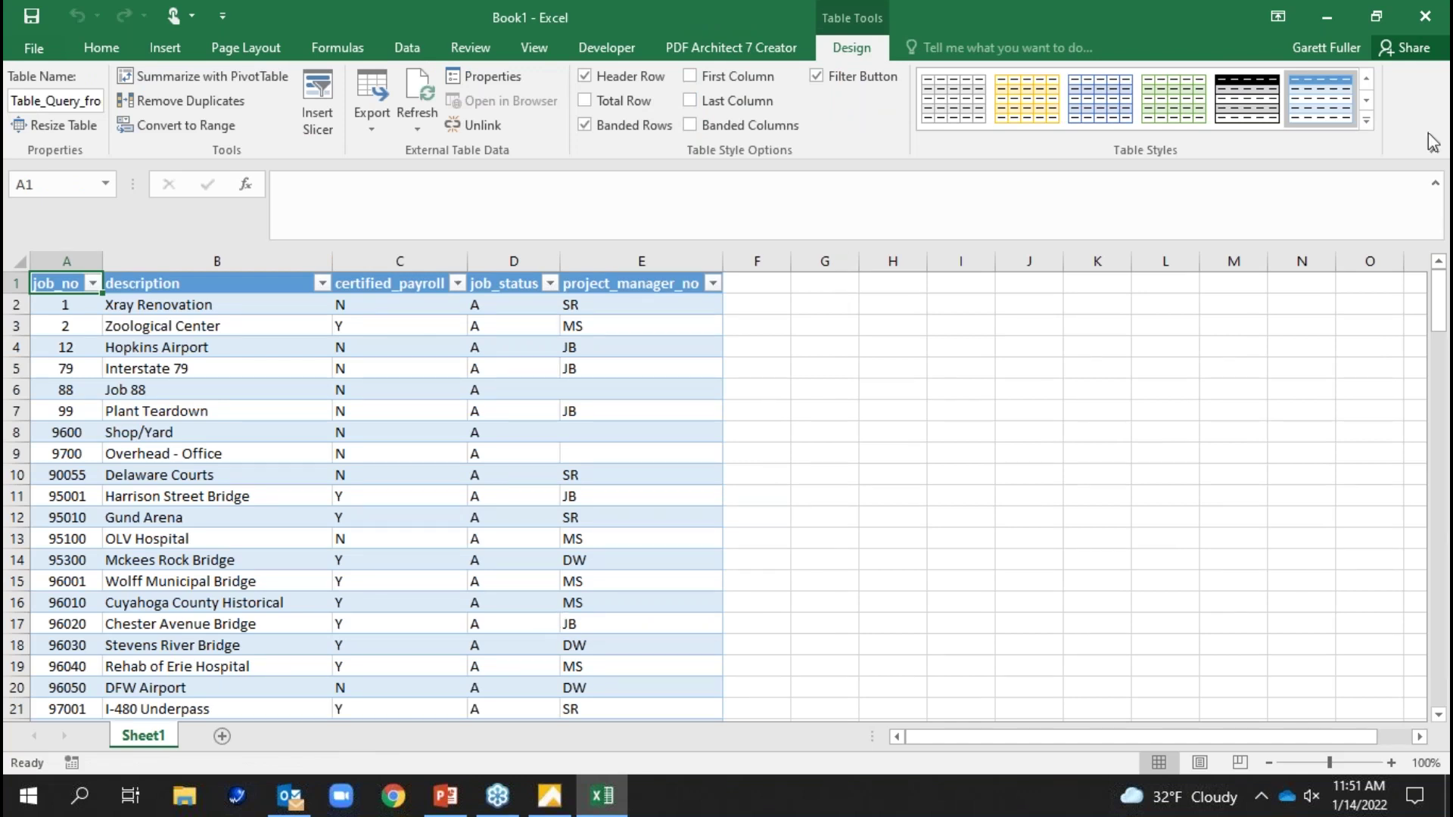
- Close the Excel workbook without saving and switch back to Foundation
left_click(1426, 14)
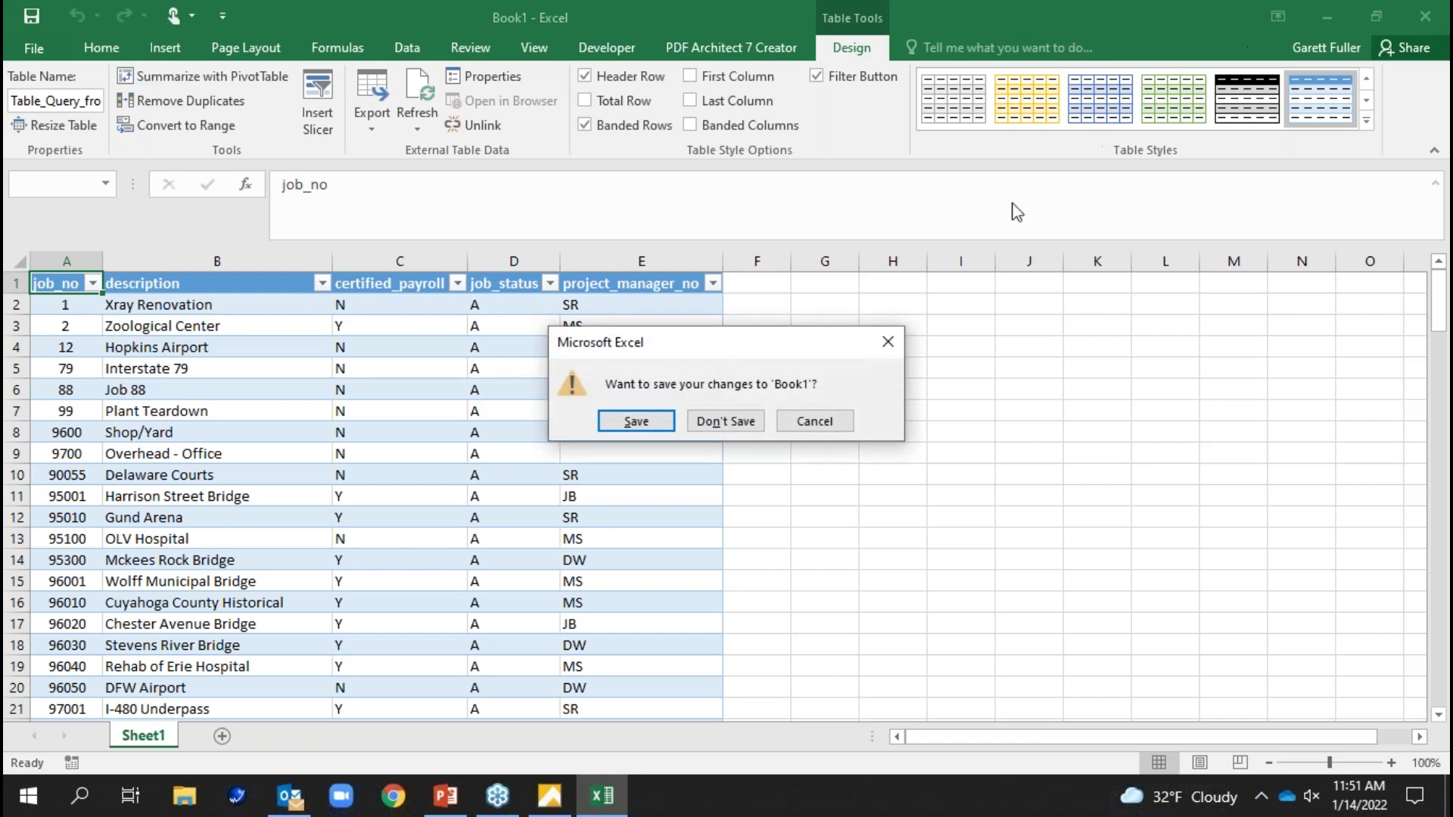
left_click(725, 421)
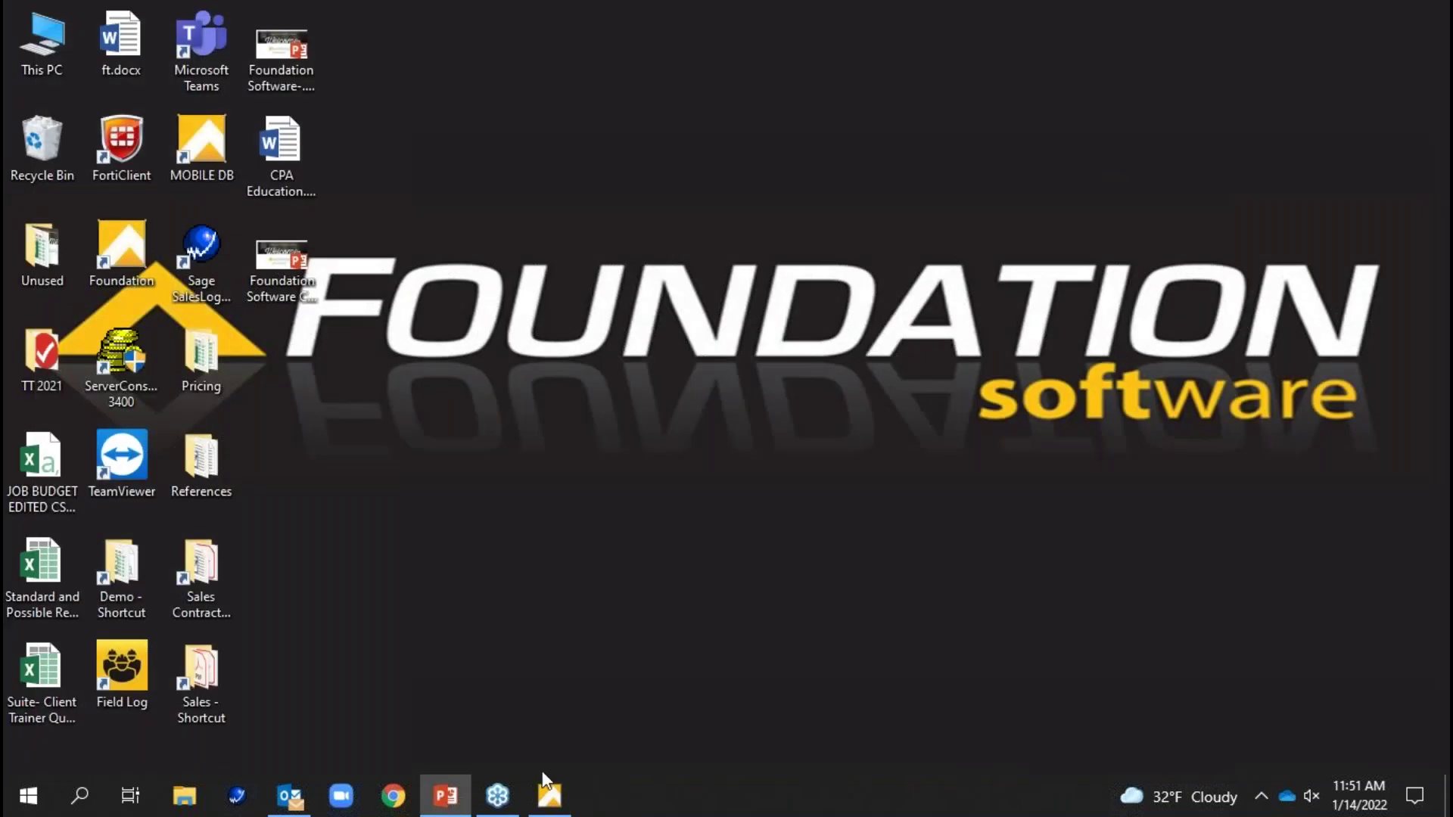
left_click(551, 793)
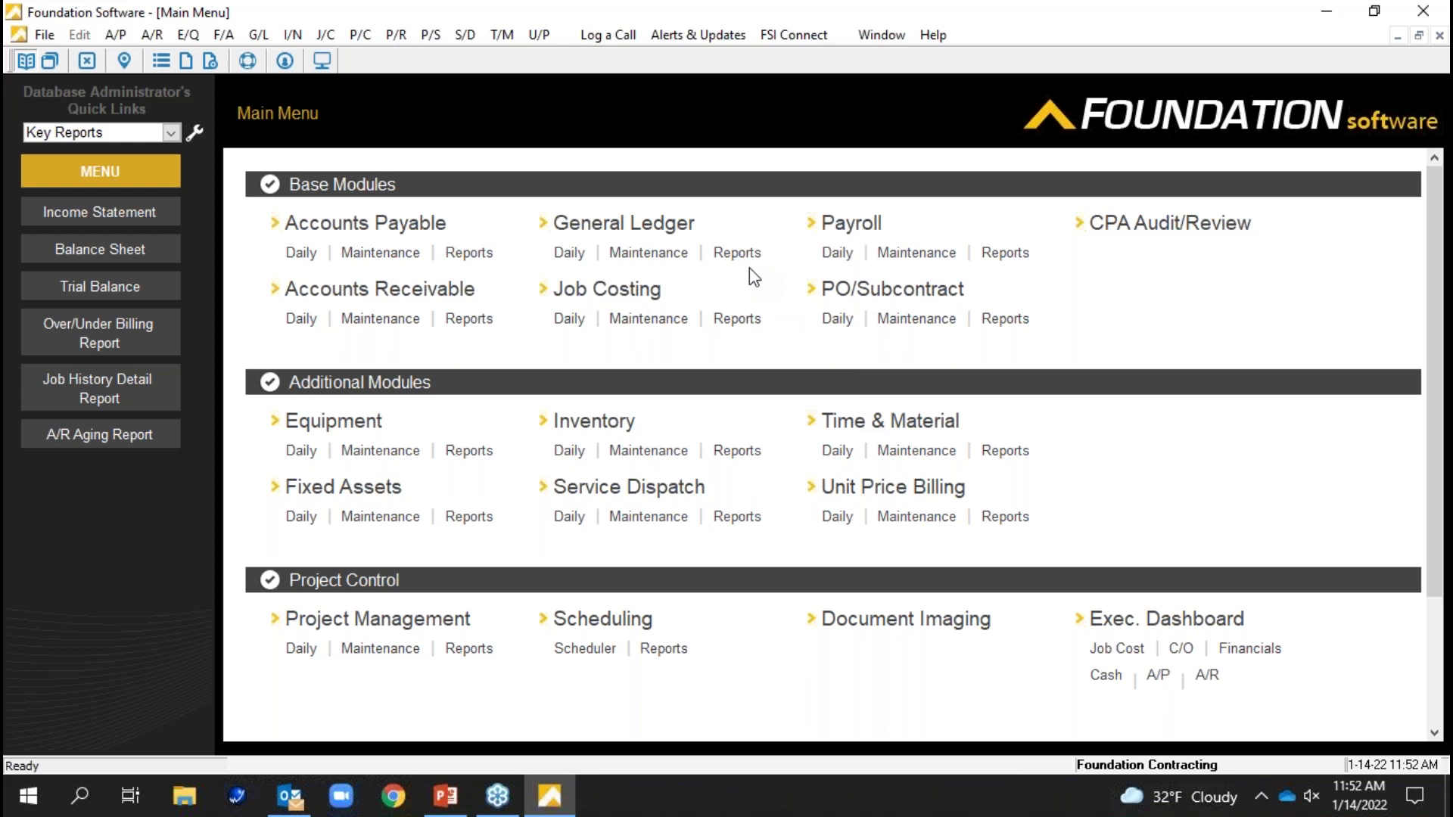
- Open Enter Account Budgets in the General Ledger daily tasks, check the available budget journal codes, and cancel the selection
scroll(538, 535, "down", 3)
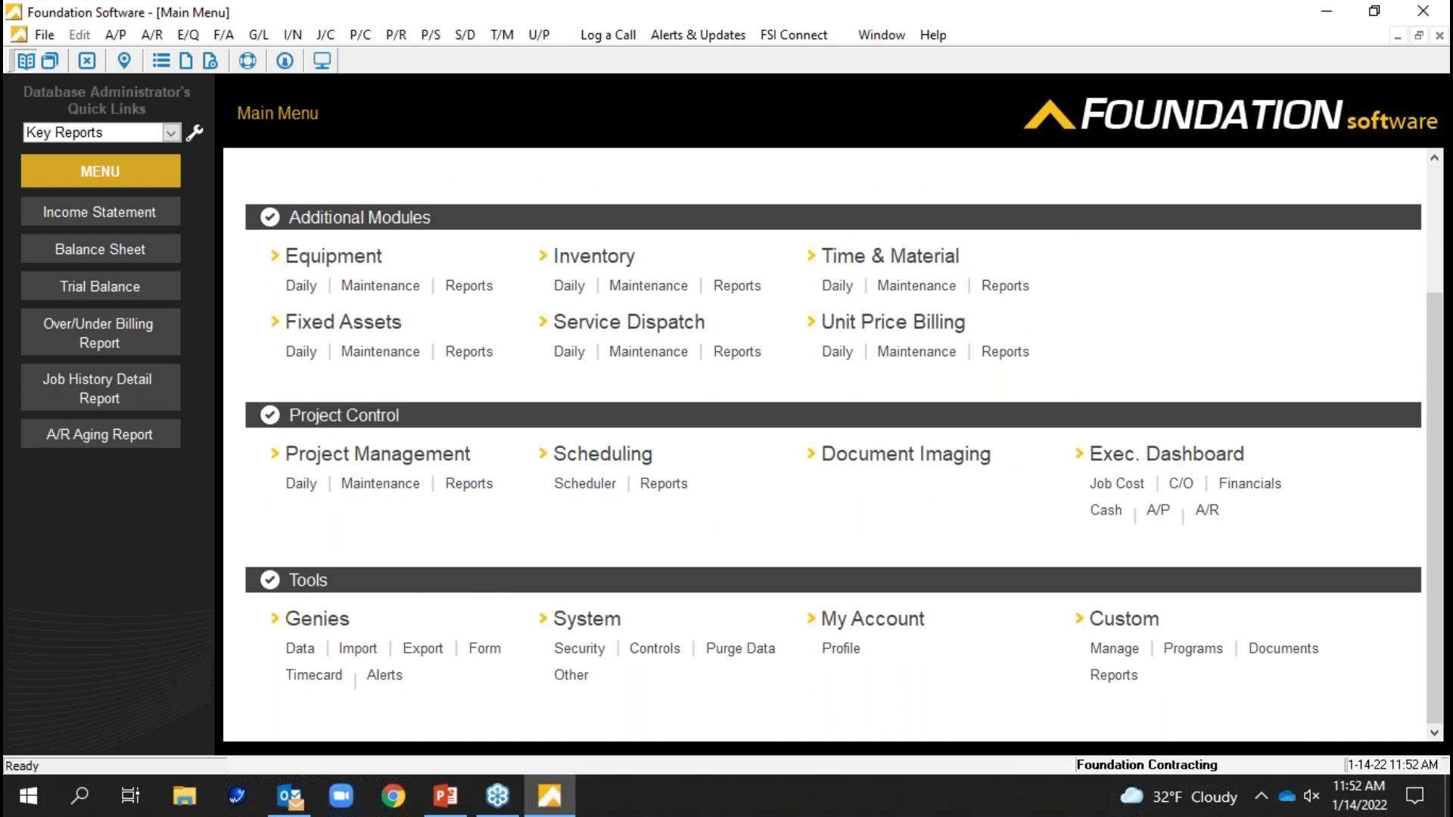
scroll(651, 568, "up", 2)
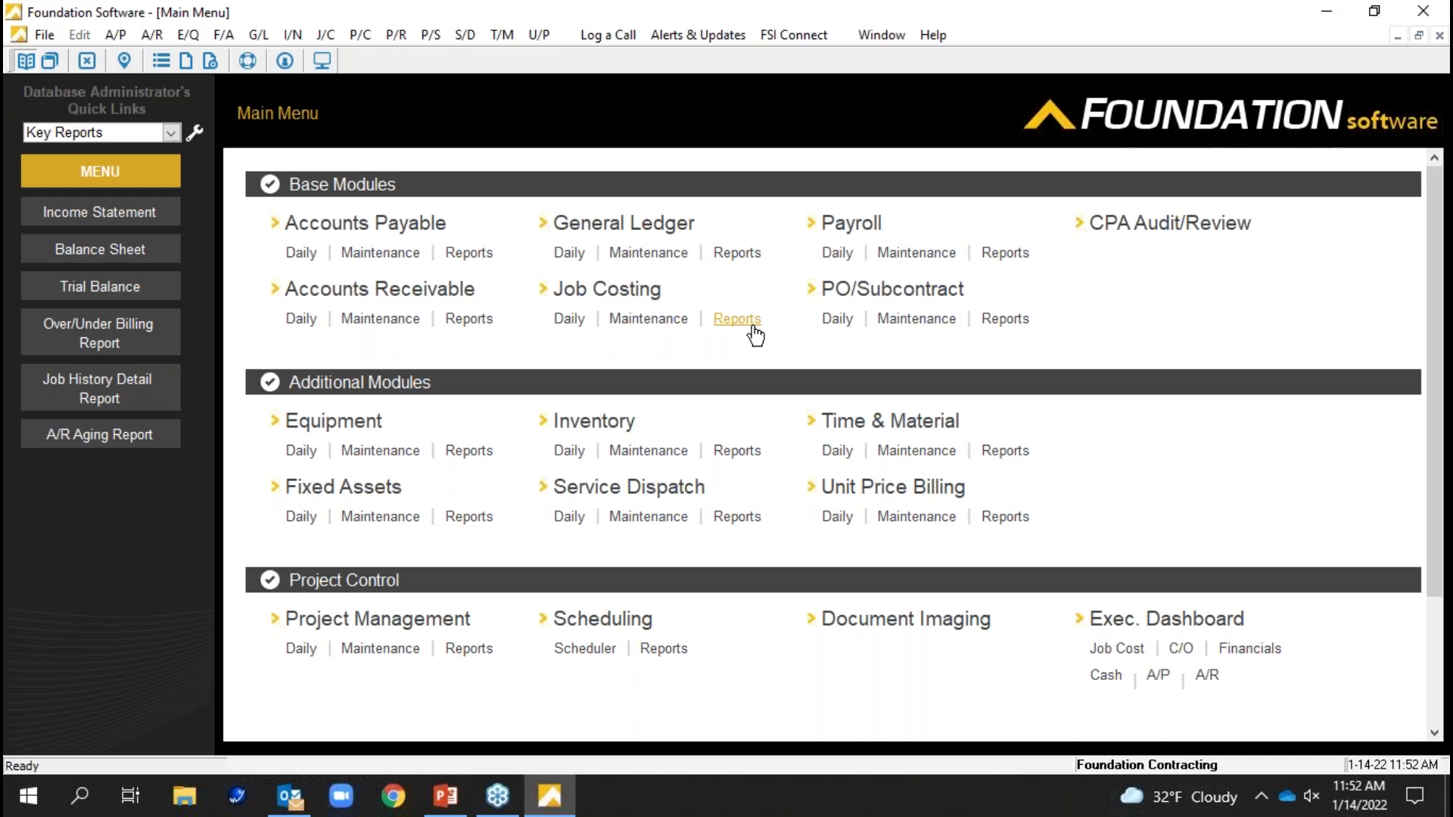
left_click(570, 254)
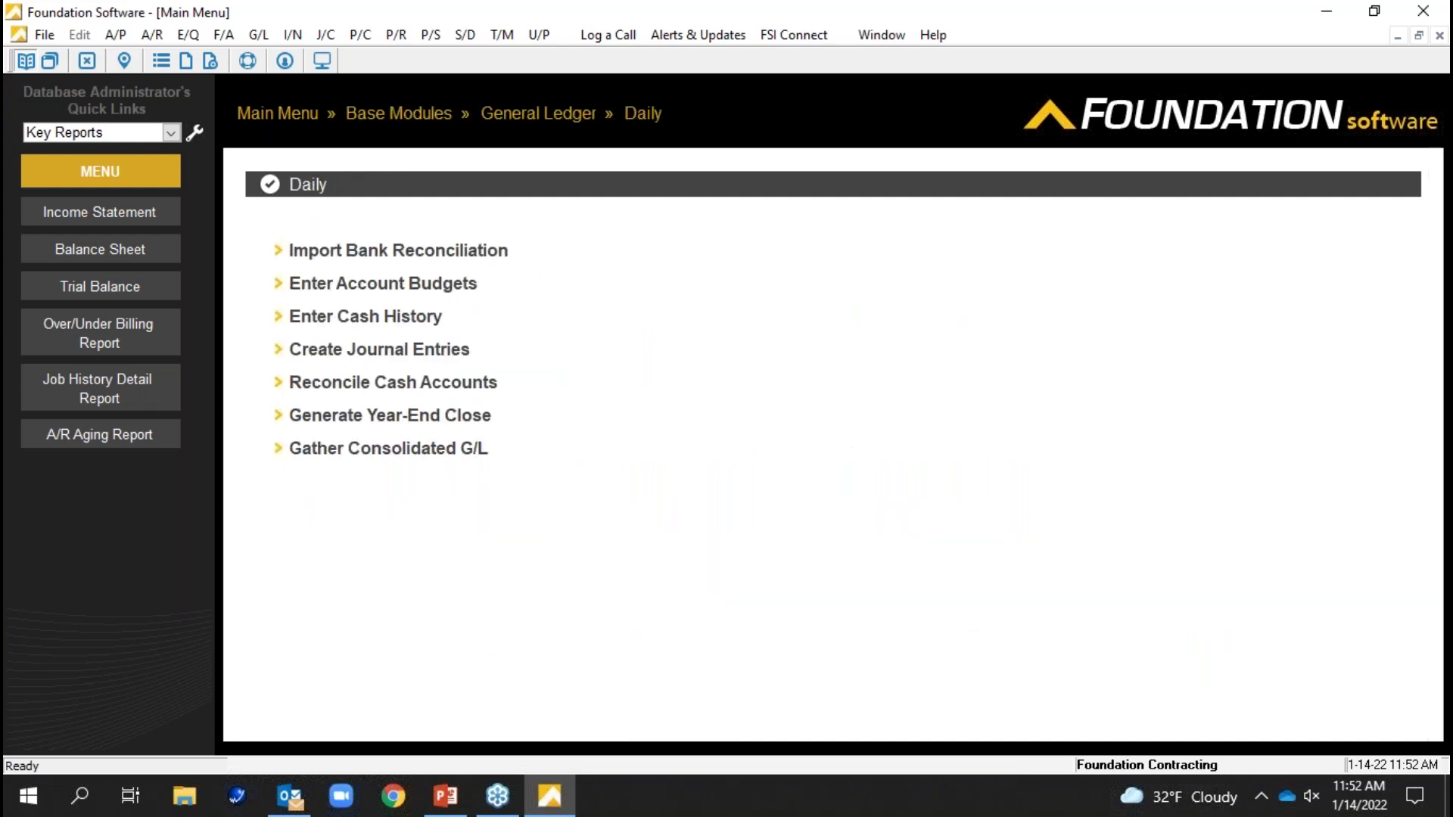
left_click(281, 115)
left_click(569, 258)
left_click(405, 284)
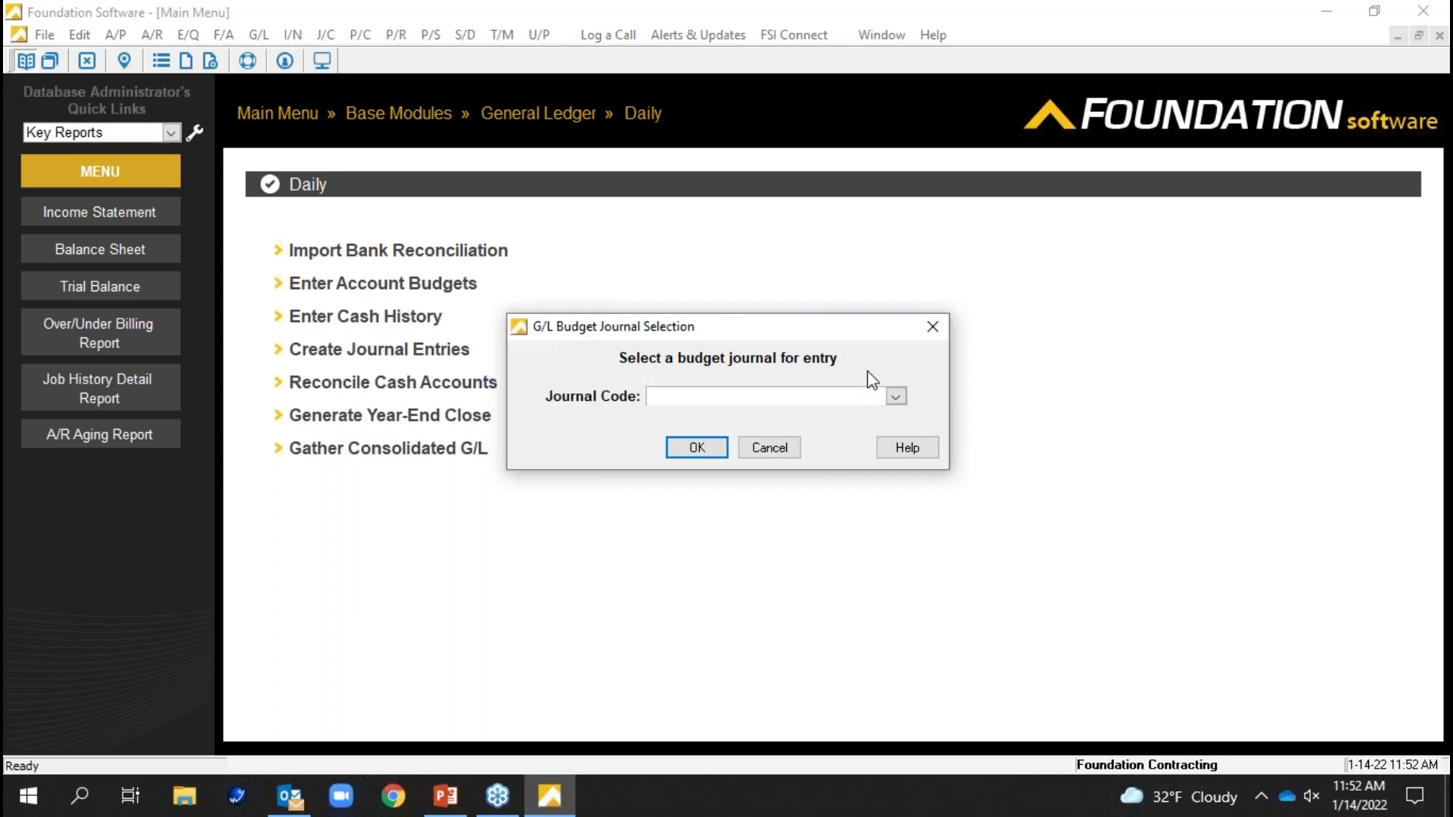
left_click(894, 396)
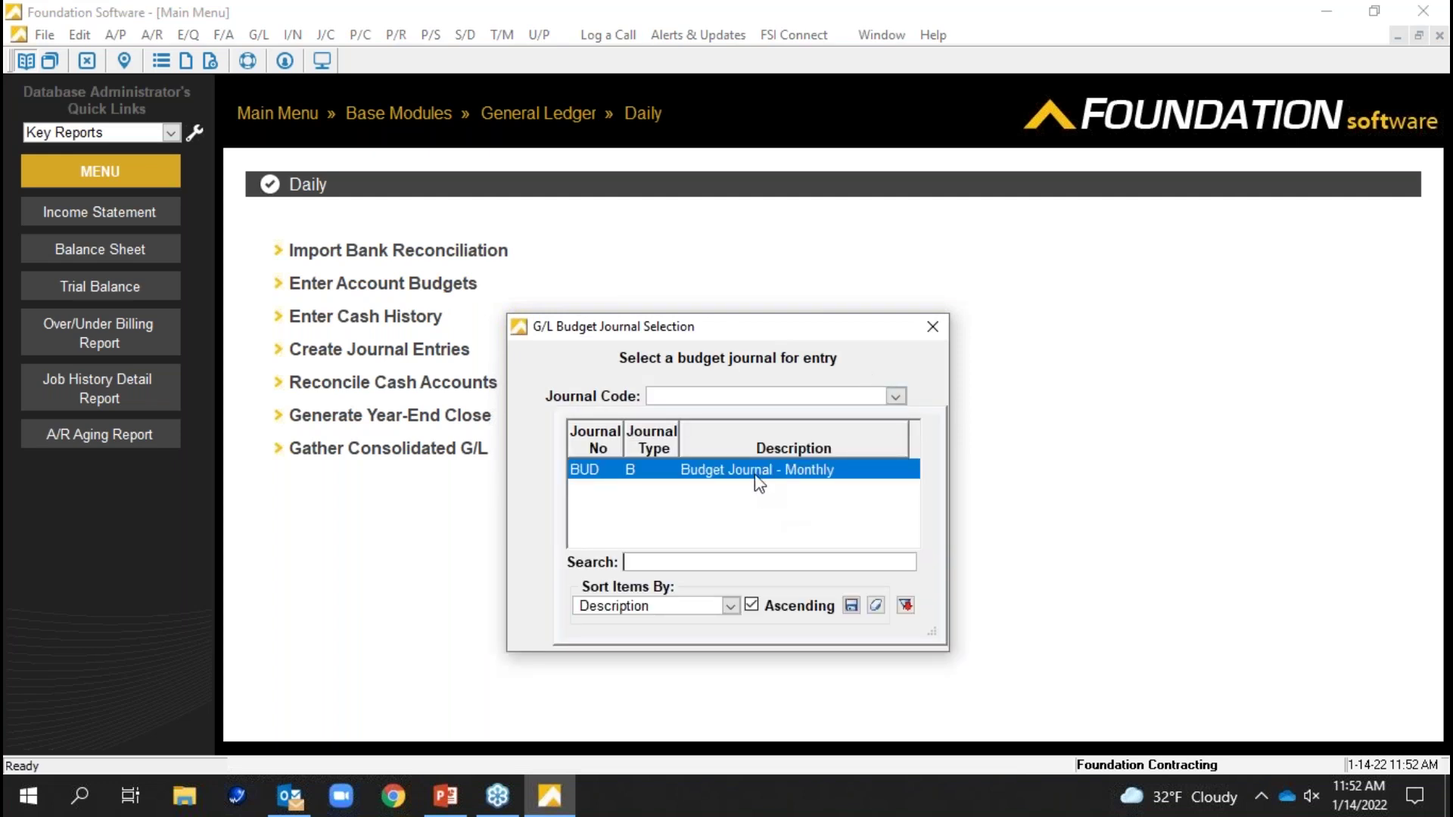
left_click(774, 401)
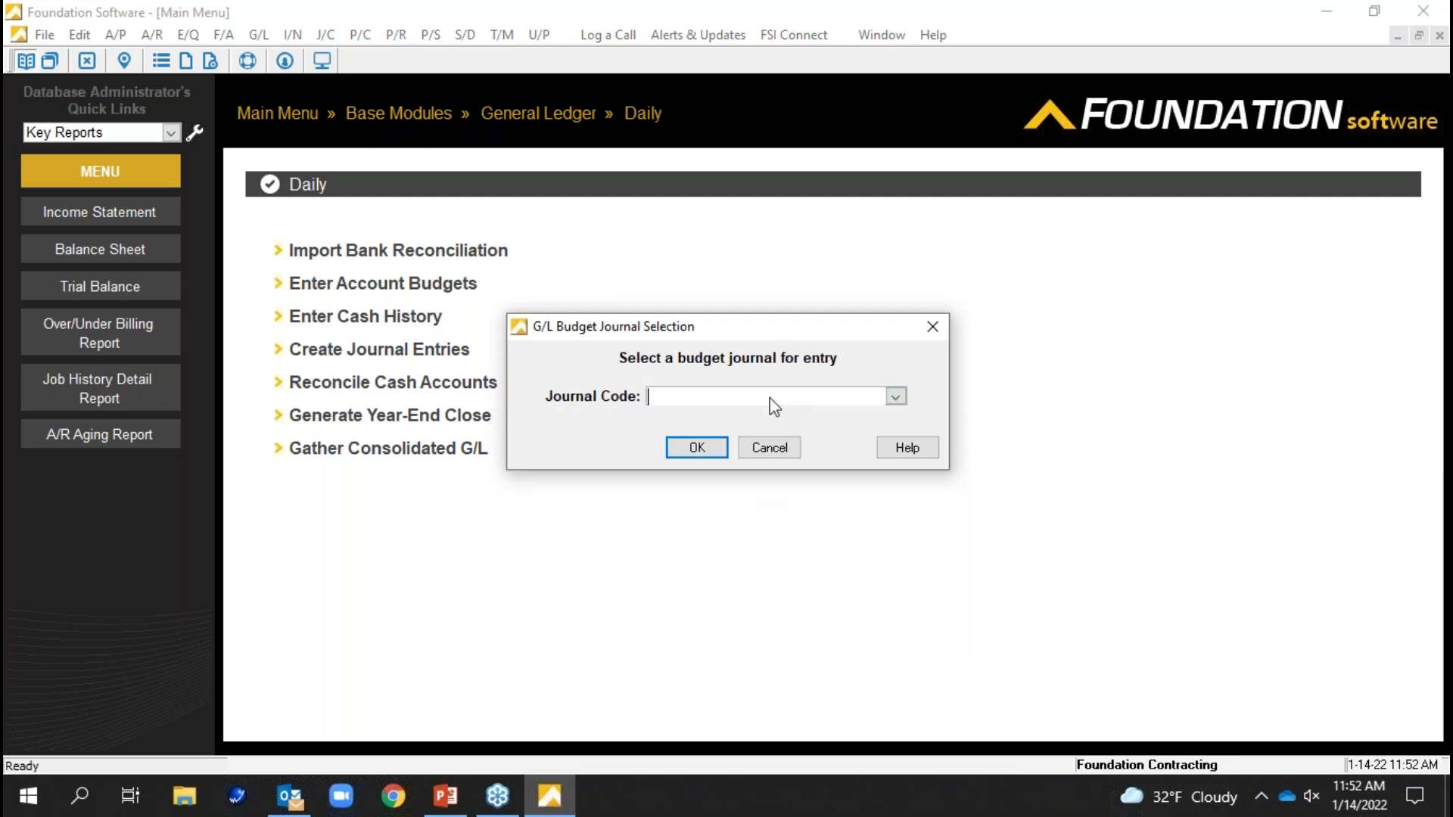
left_click(785, 452)
- Open Journals in General Ledger maintenance and set the new journal's type to Budget
left_click(261, 114)
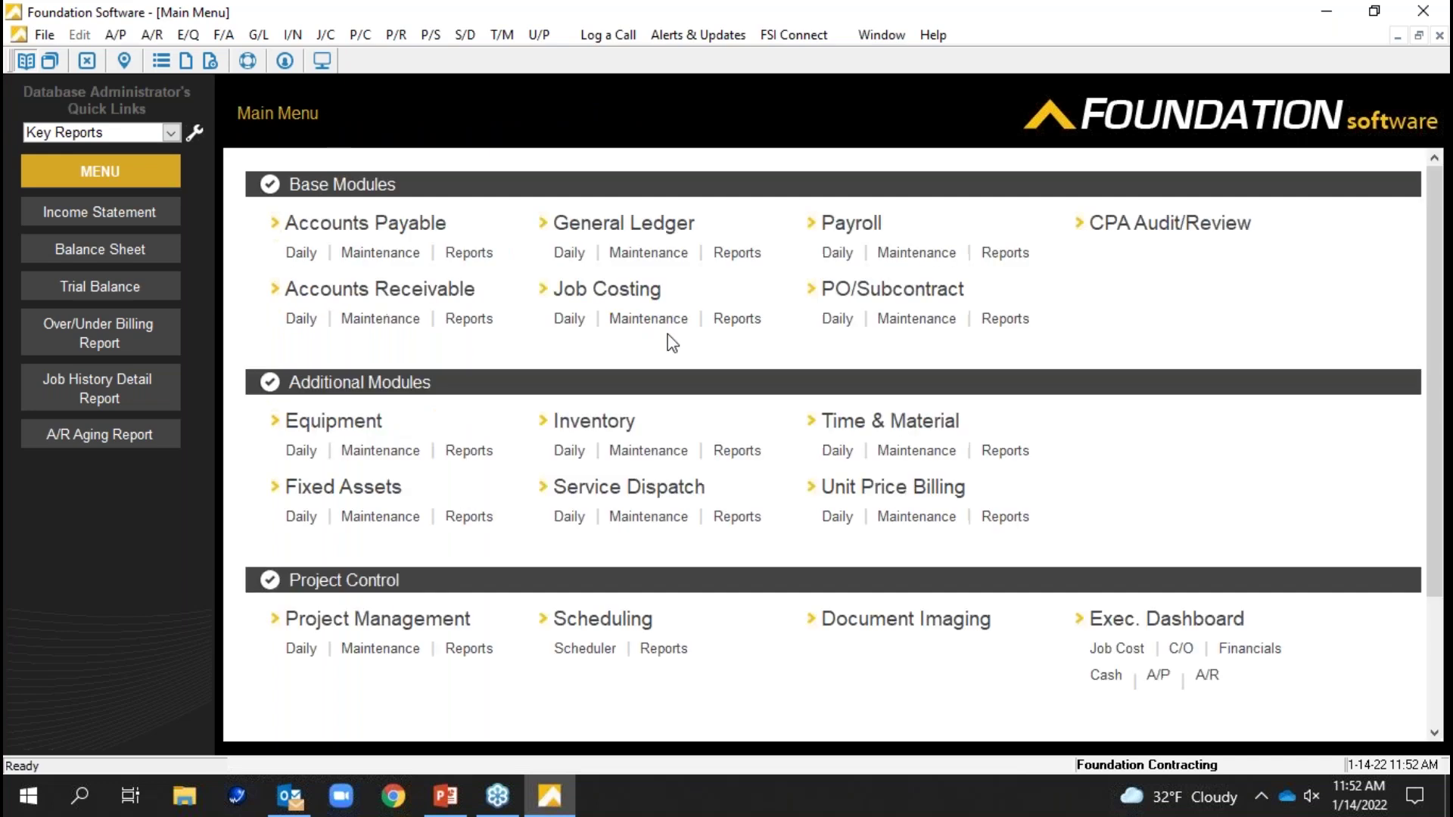
left_click(643, 256)
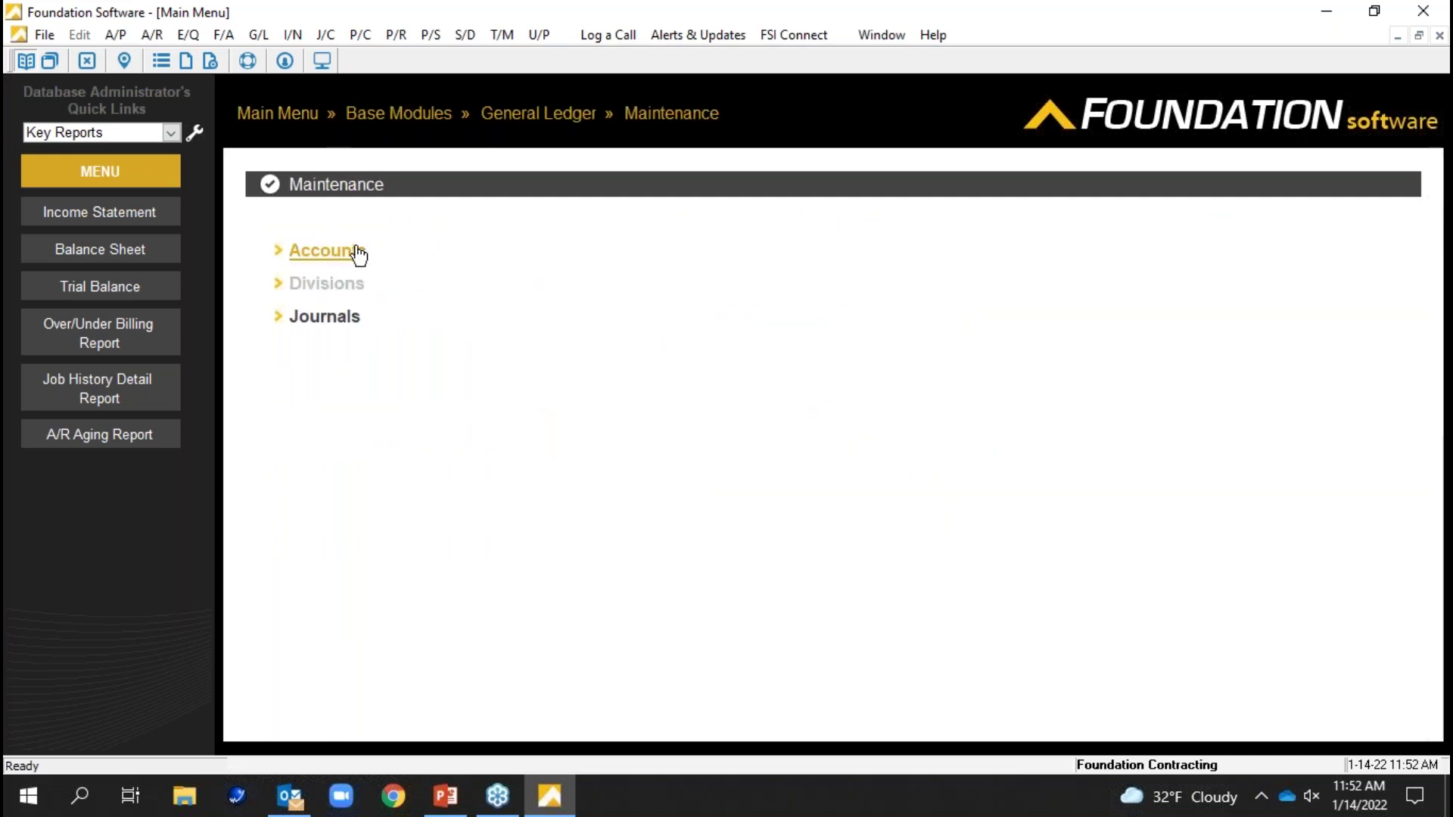
left_click(335, 321)
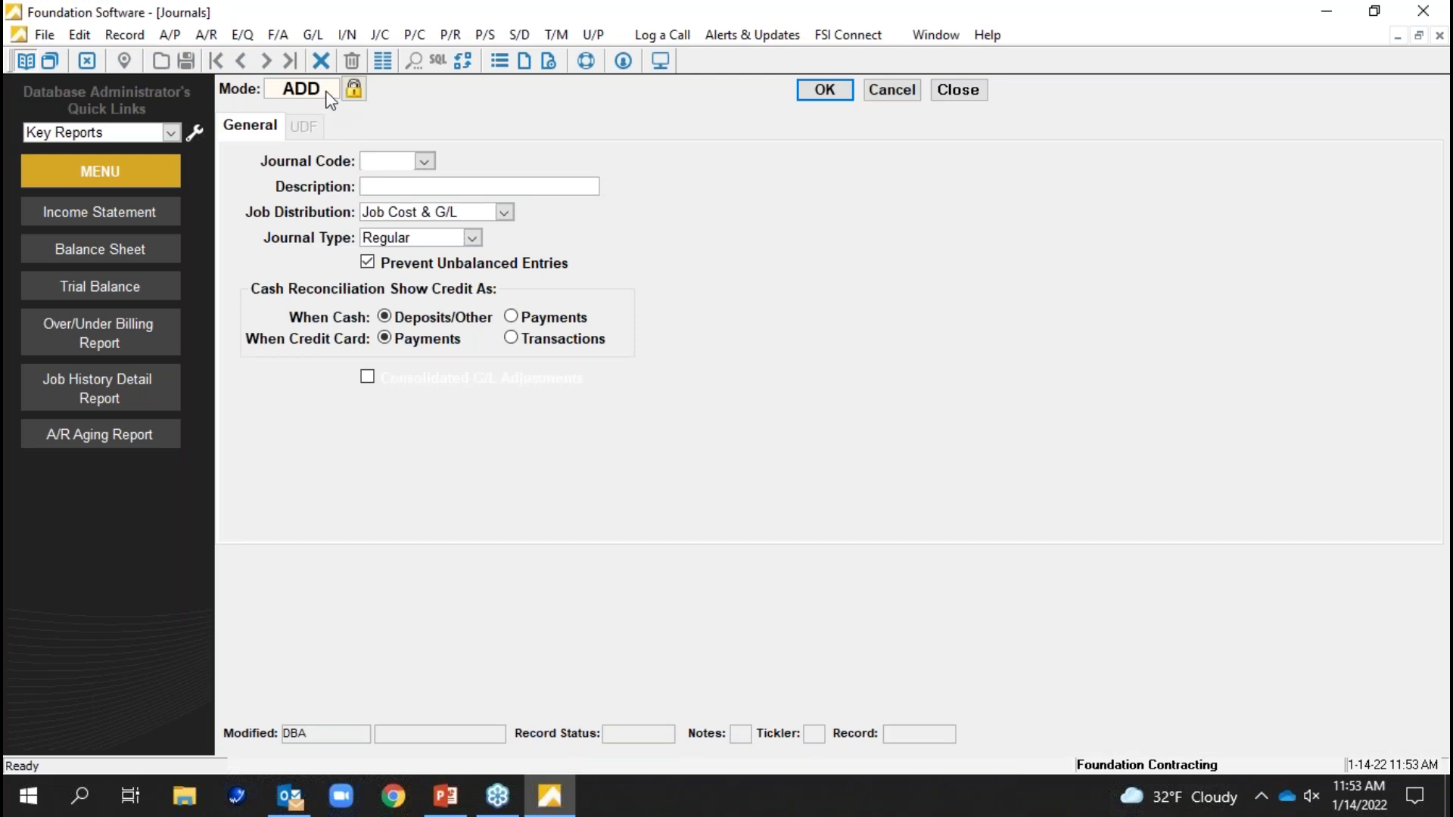
left_click(473, 239)
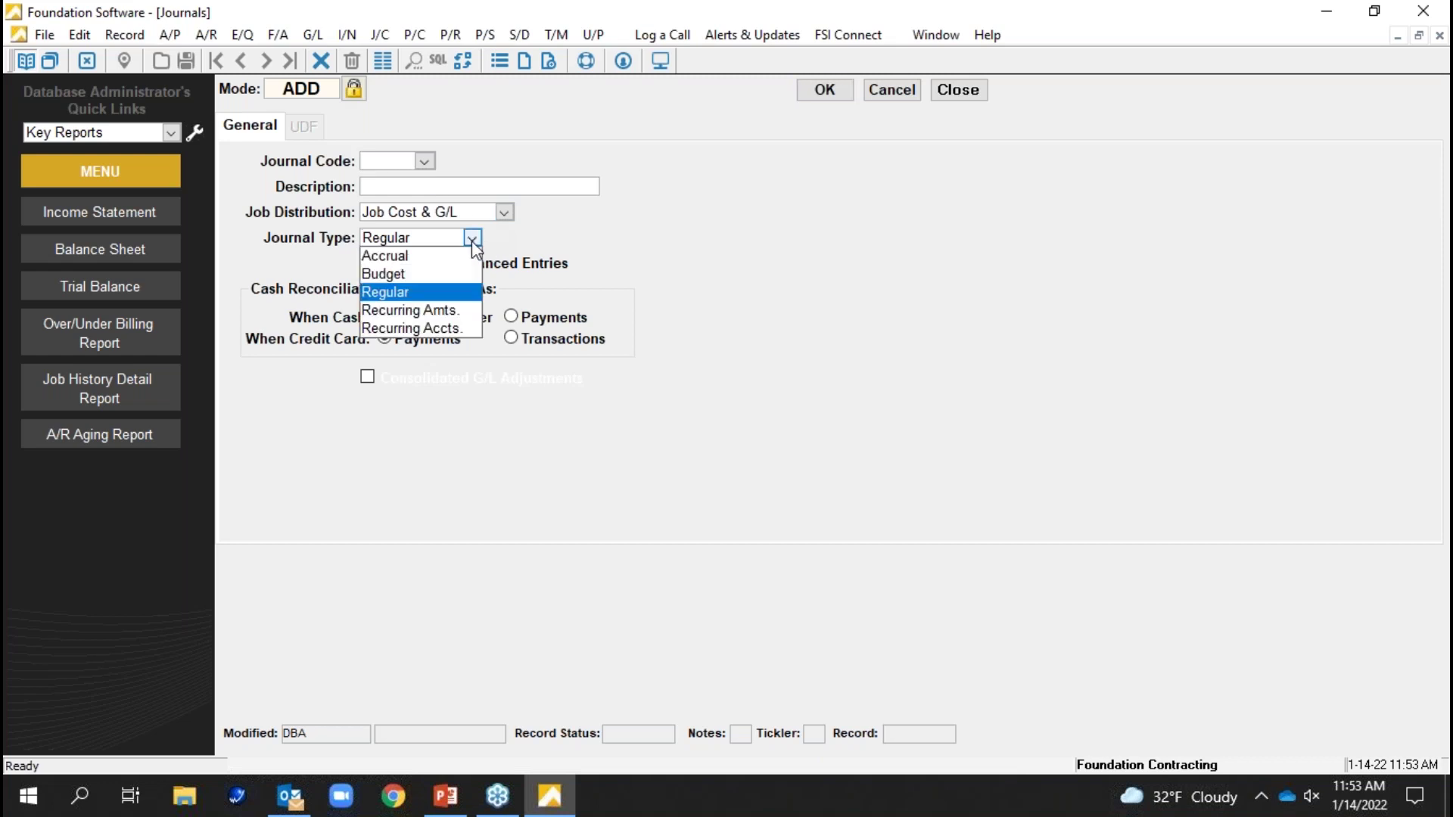
left_click(412, 276)
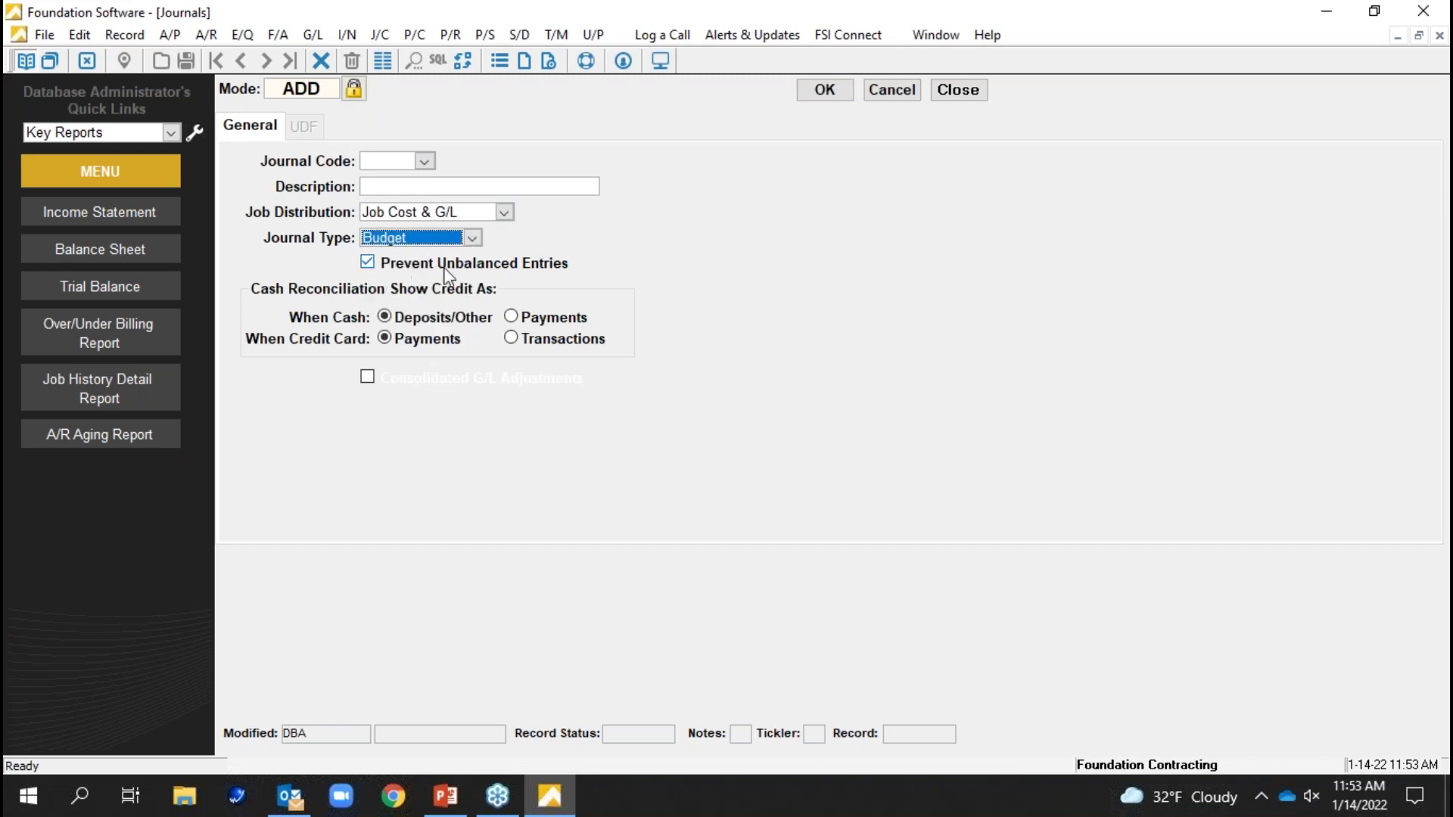